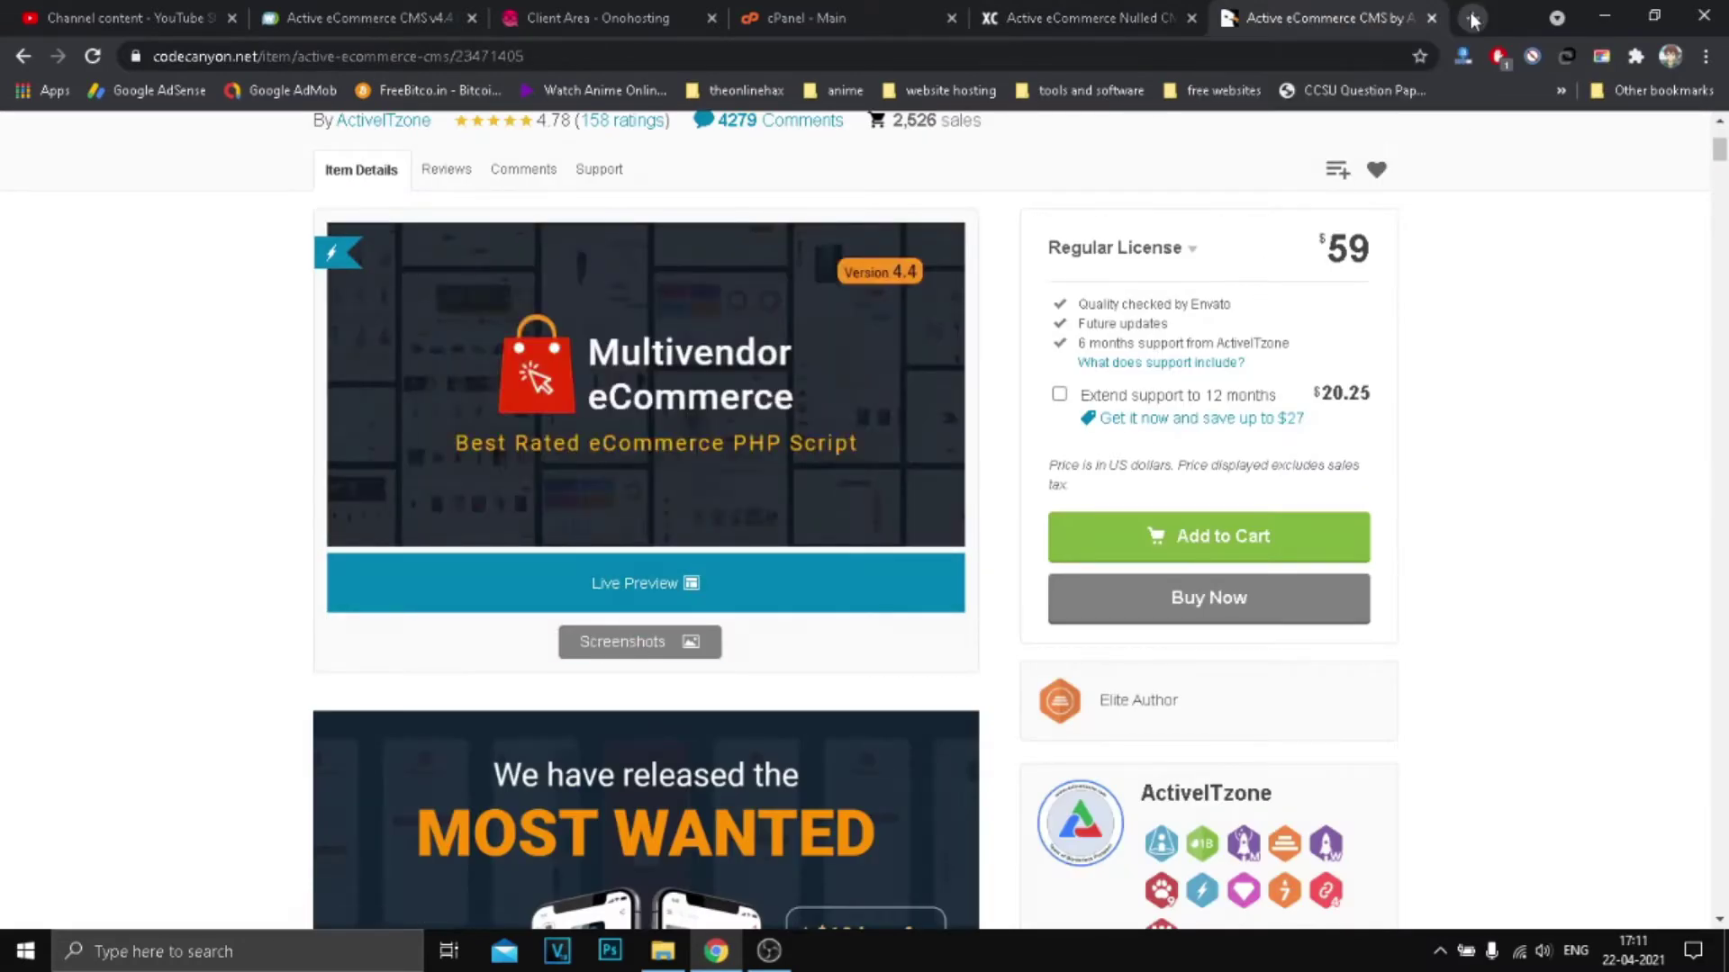
{"action": "scroll", "coordinate": [880, 553], "scroll_direction": "down", "scroll_amount": 10}
Step: Review the regular and extended licence prices on the CodeCanyon product page
{"action": "scroll", "coordinate": [1447, 359], "scroll_direction": "up", "scroll_amount": 15}
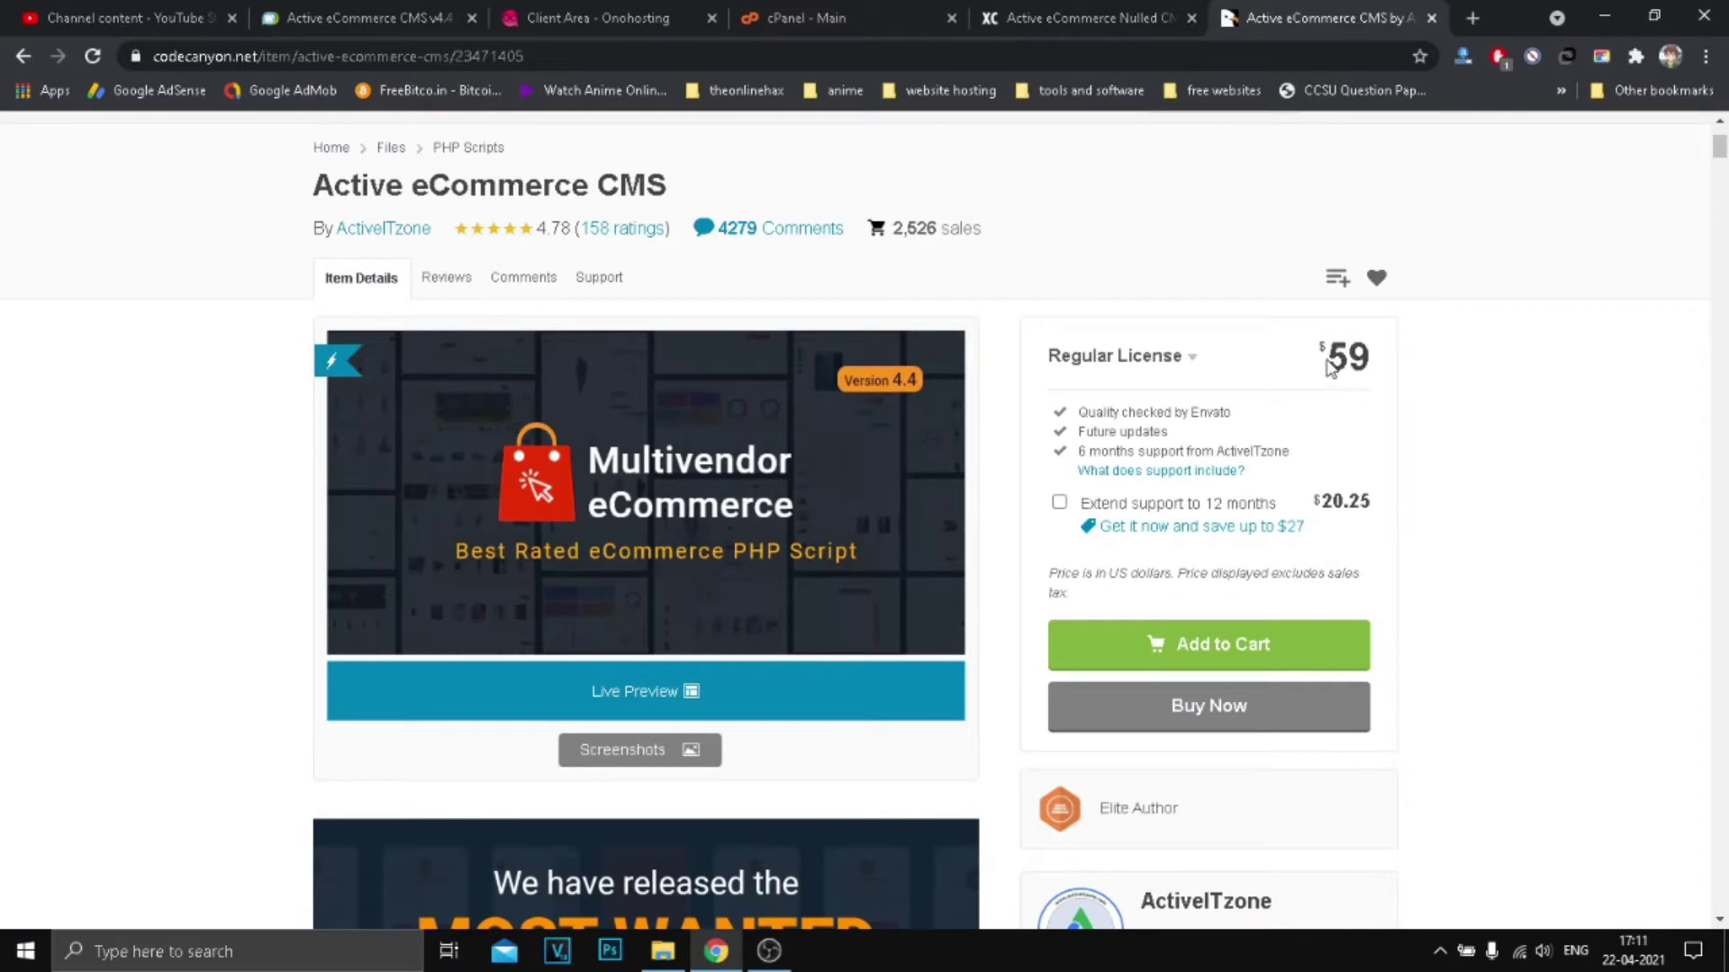
{"action": "left_click", "coordinate": [1076, 335]}
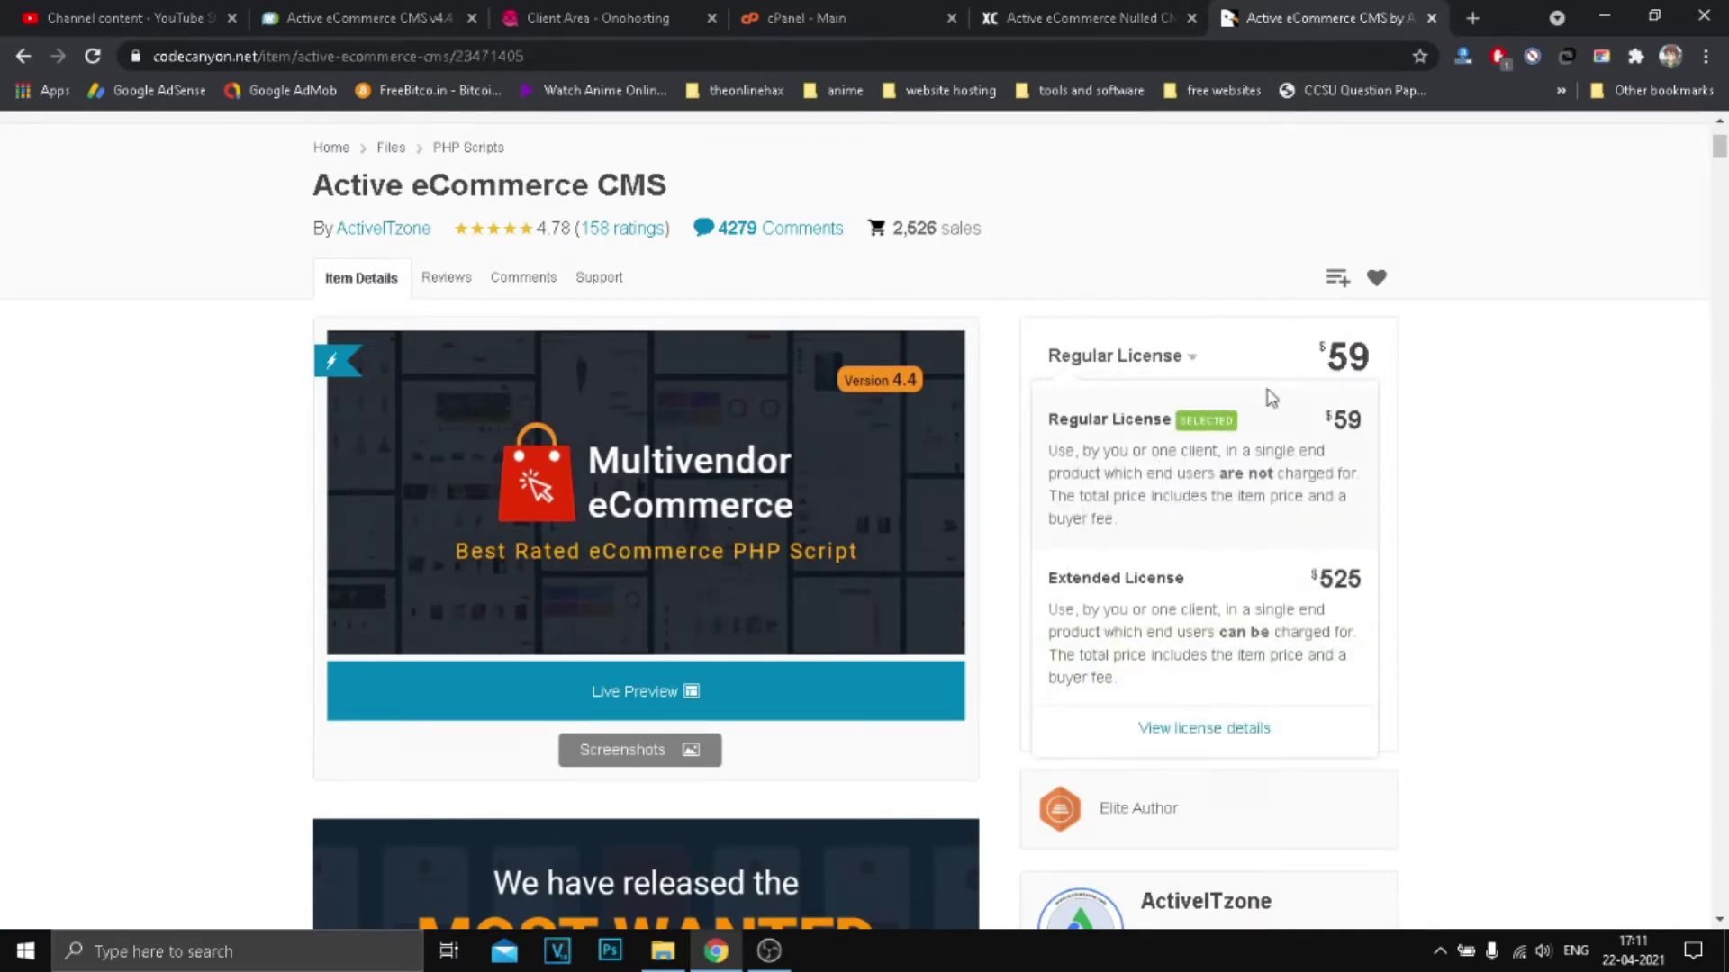
{"action": "scroll", "coordinate": [127, 259], "scroll_direction": "down", "scroll_amount": 20}
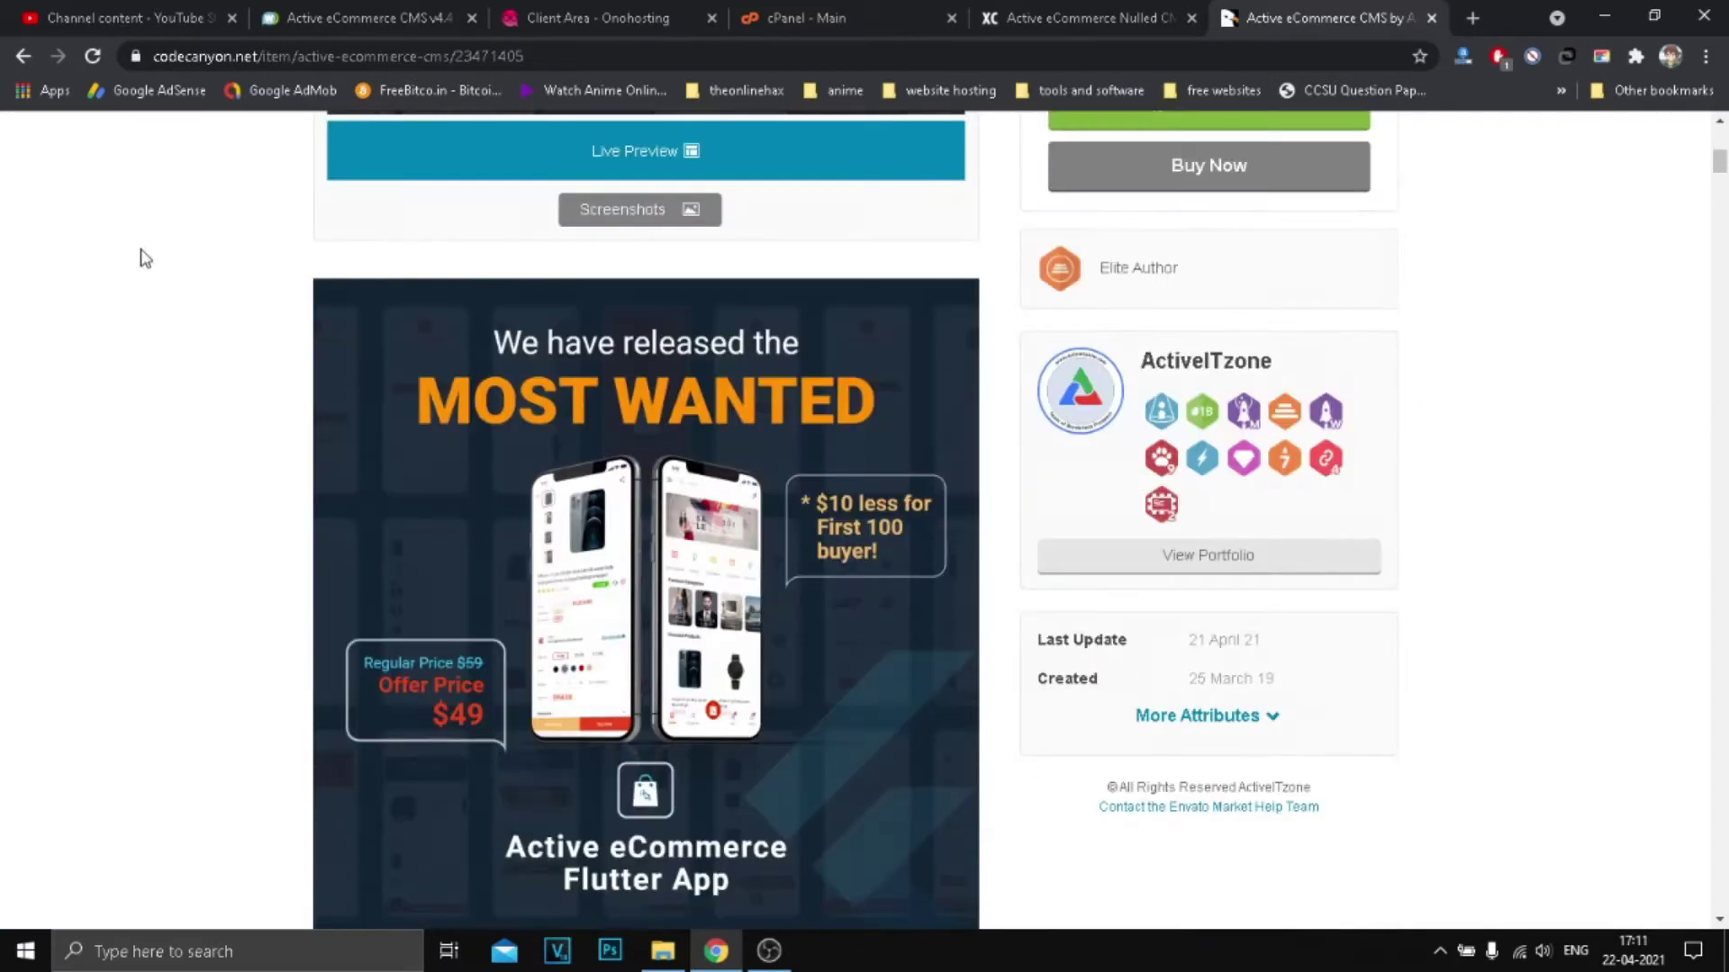
Step: Skim the Xylas Code article, then go back to the CodeCanyon product page
{"action": "left_click", "coordinate": [1081, 18]}
{"action": "left_click_drag", "start_coordinate": [580, 290], "coordinate": [645, 288]}
{"action": "key", "text": "ctrl+Tab"}
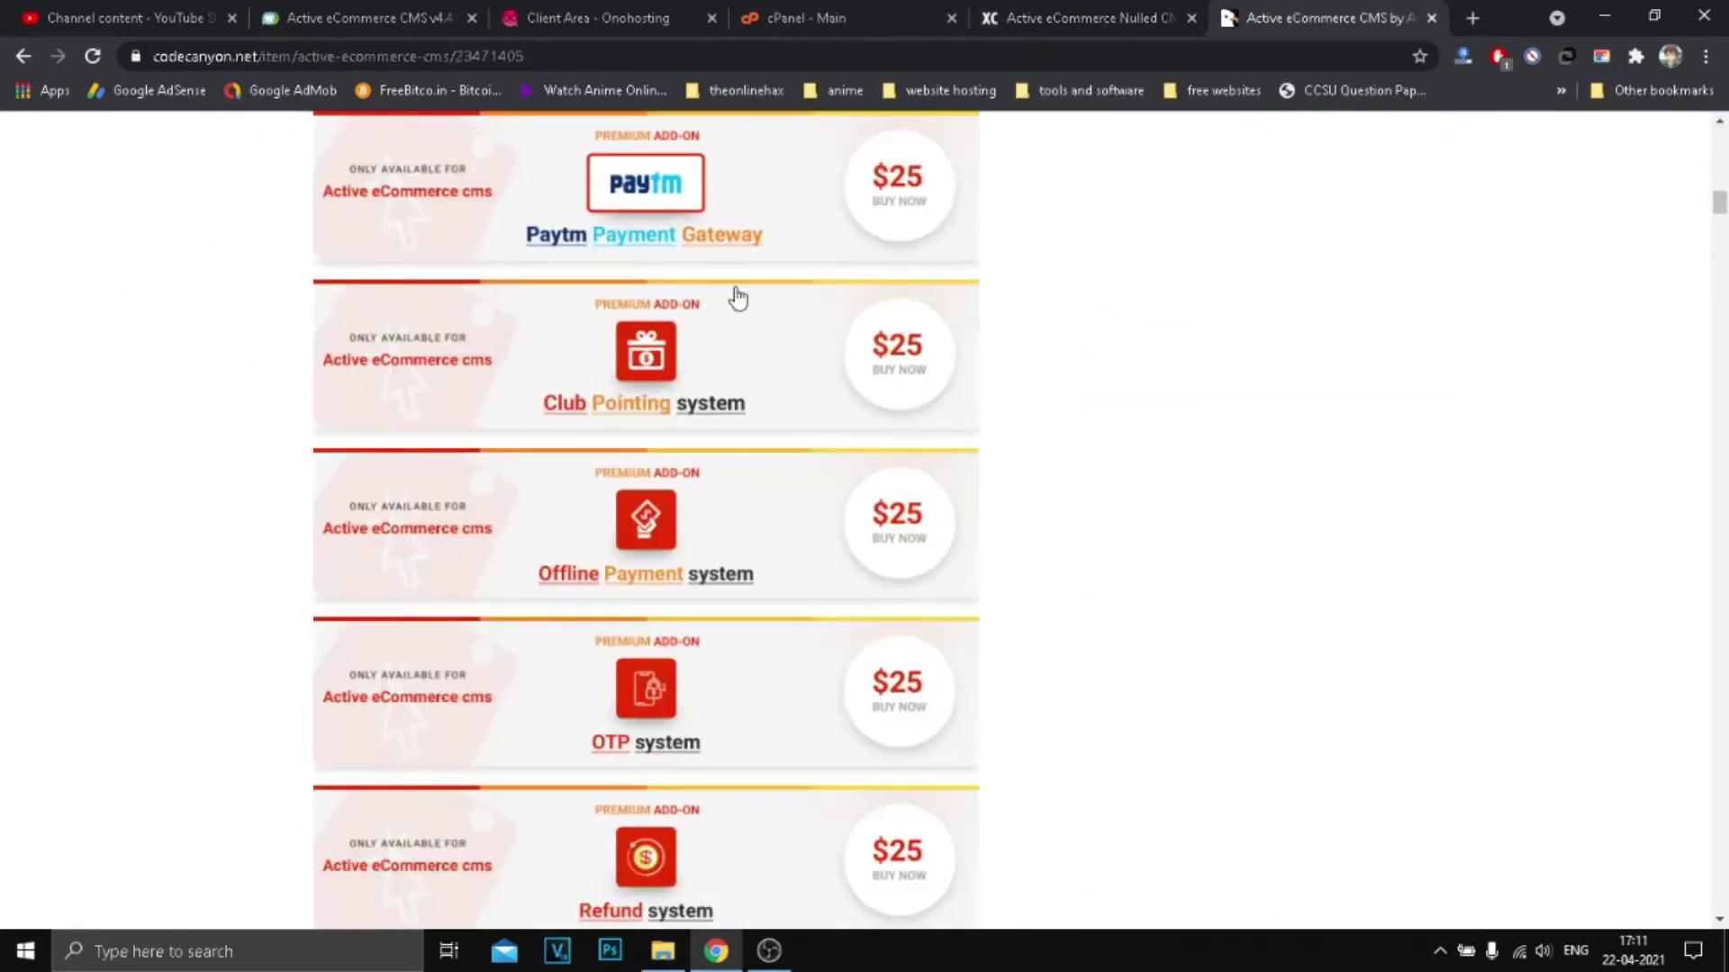
{"action": "scroll", "coordinate": [713, 218], "scroll_direction": "down", "scroll_amount": 20}
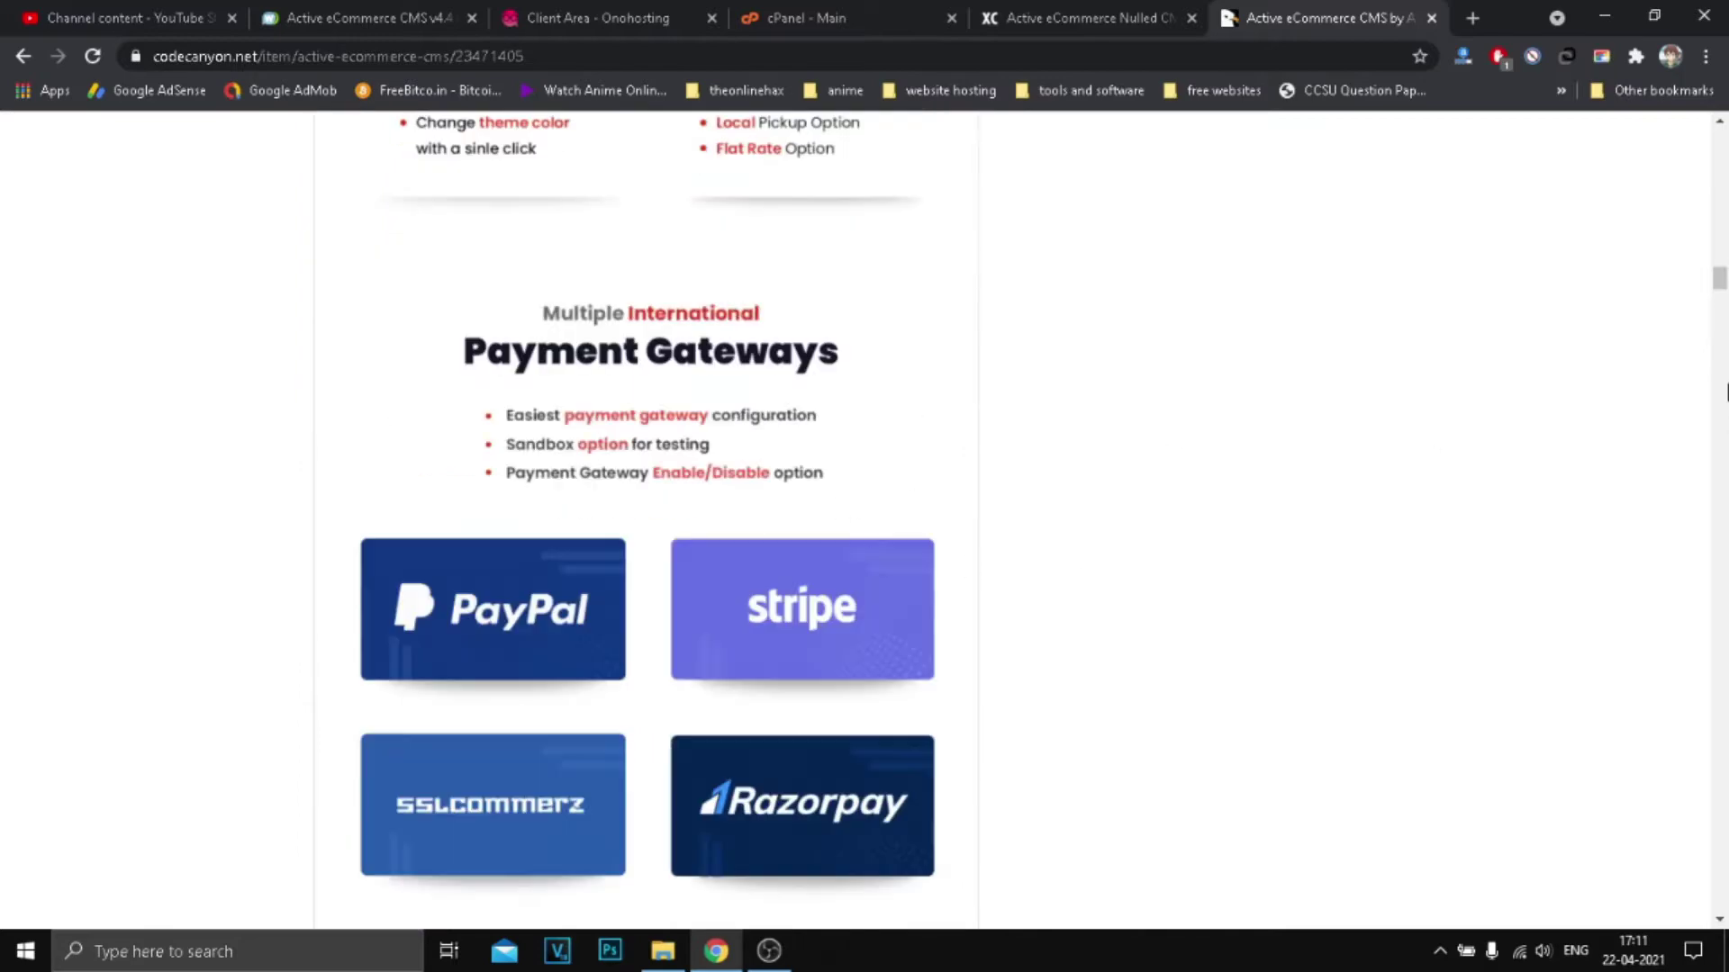
{"action": "left_click_drag", "start_coordinate": [1724, 288], "coordinate": [1724, 423]}
{"action": "scroll", "coordinate": [1050, 451], "scroll_direction": "down", "scroll_amount": 10}
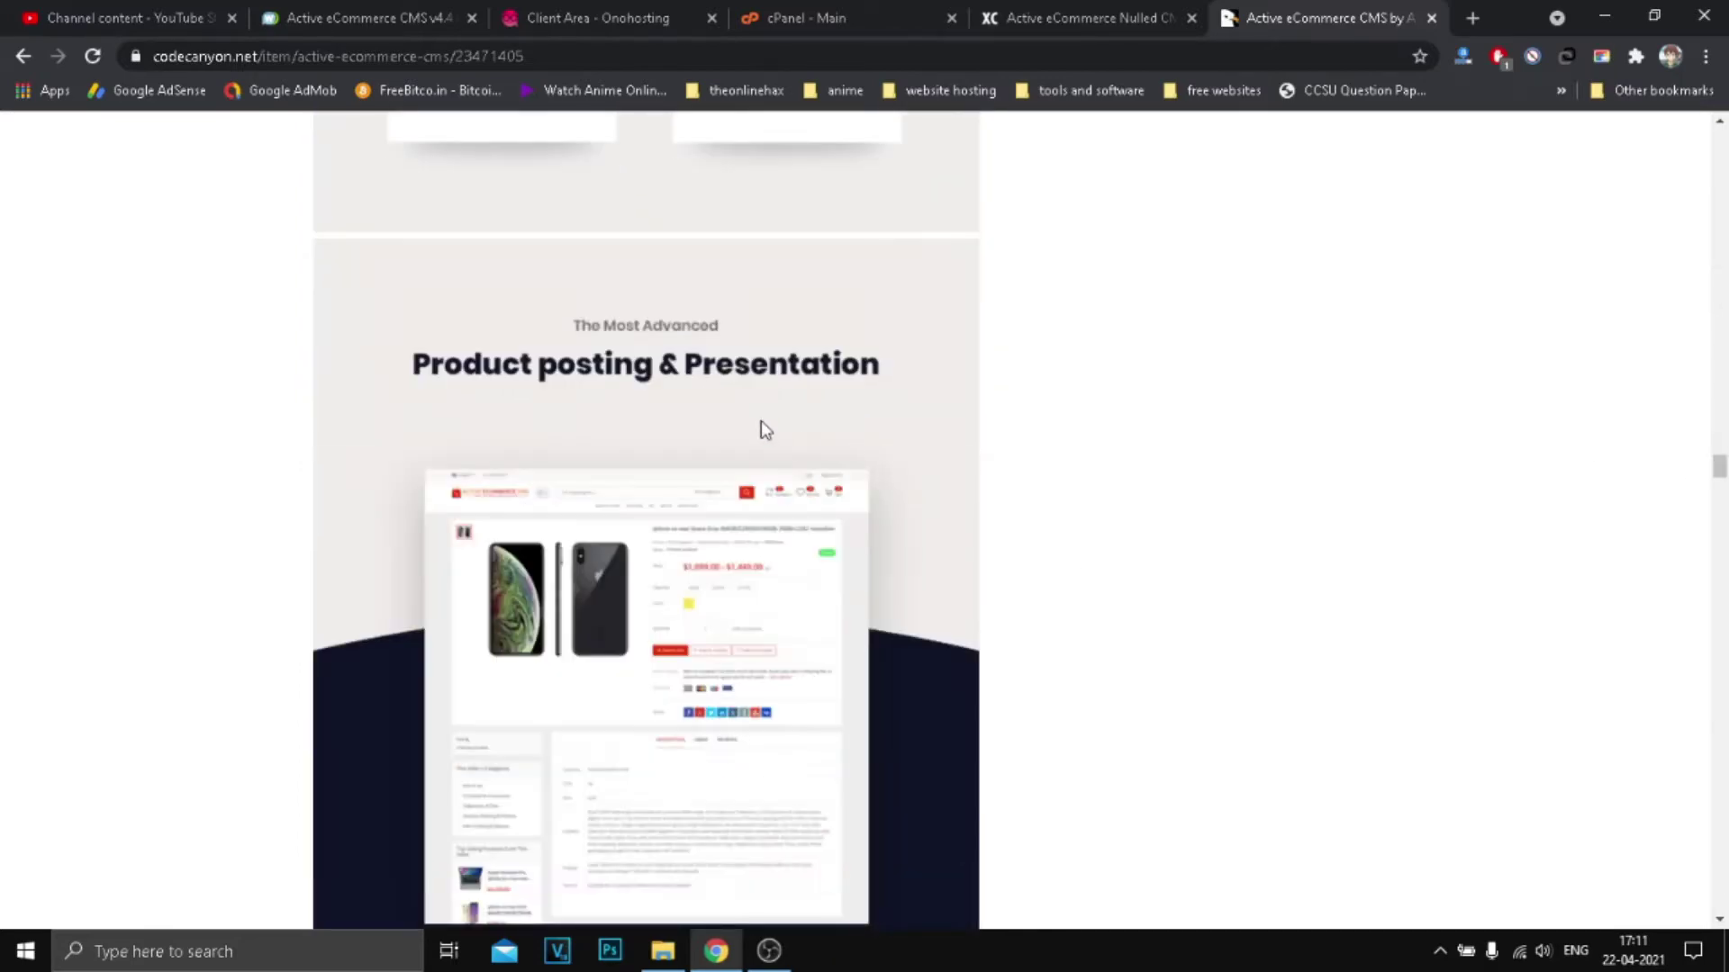
{"action": "left_click", "coordinate": [1106, 9]}
{"action": "left_click", "coordinate": [1340, 11]}
Step: Open the script's download page from the Xylas Code article, then return to the article
{"action": "scroll", "coordinate": [759, 529], "scroll_direction": "down", "scroll_amount": 10}
{"action": "scroll", "coordinate": [848, 481], "scroll_direction": "down", "scroll_amount": 5}
{"action": "scroll", "coordinate": [848, 482], "scroll_direction": "up", "scroll_amount": 5}
{"action": "left_click", "coordinate": [1107, 16]}
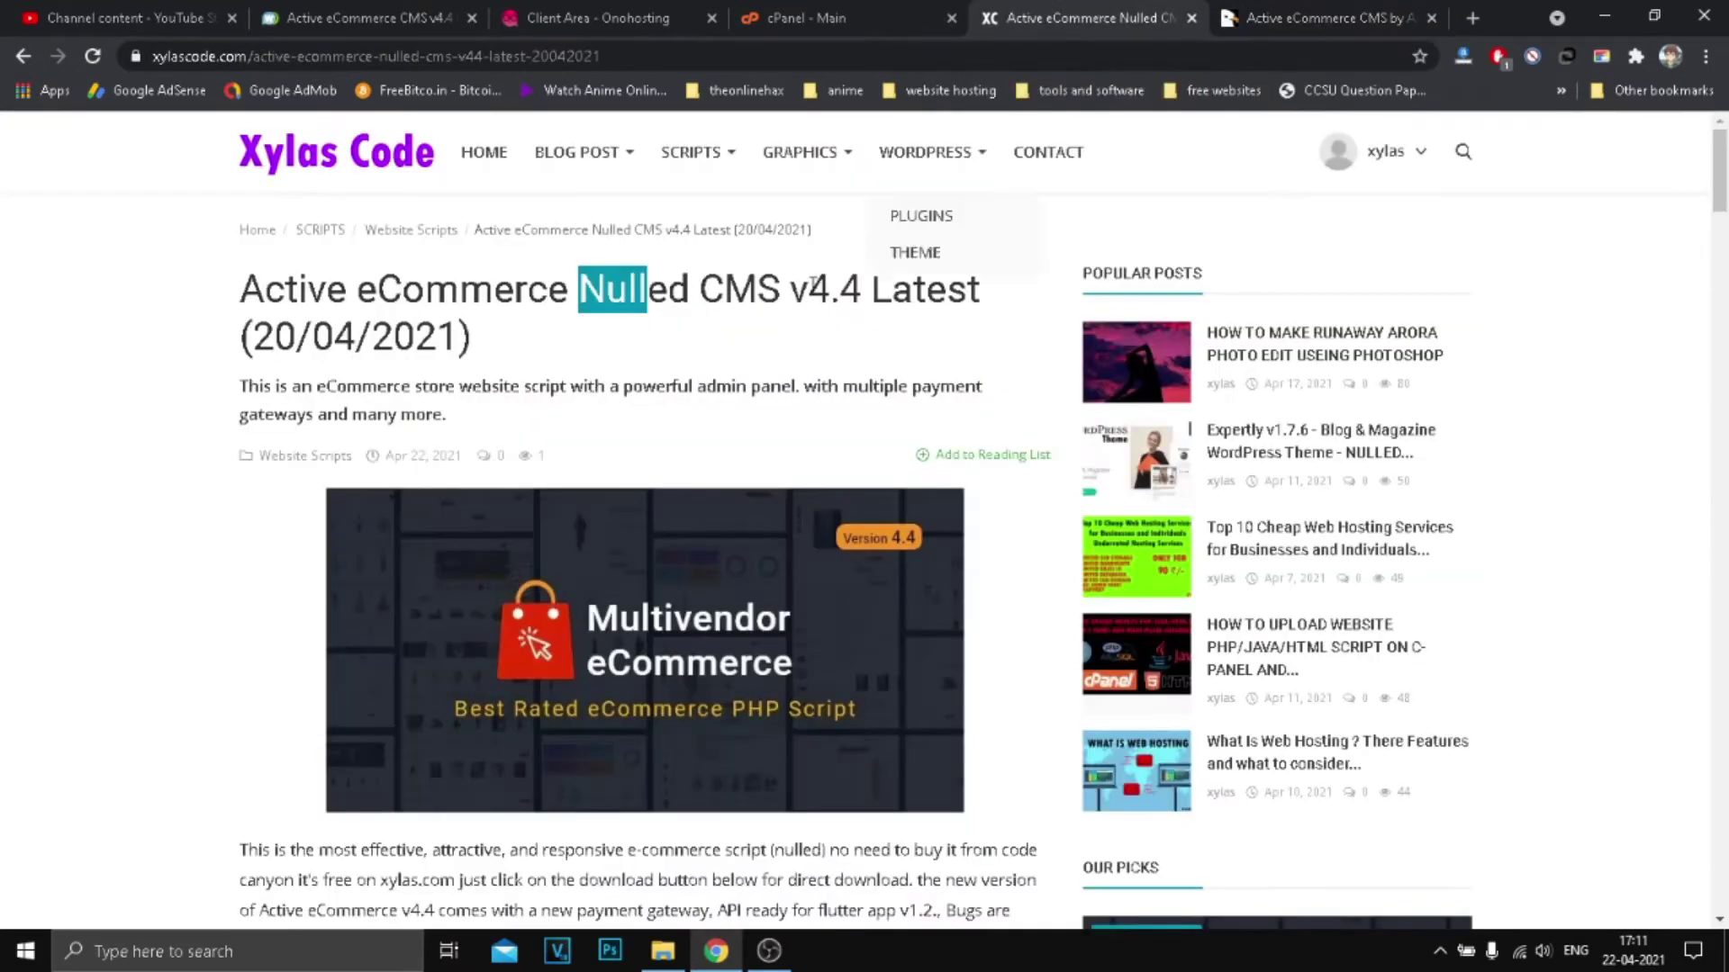
{"action": "scroll", "coordinate": [735, 312], "scroll_direction": "down", "scroll_amount": 20}
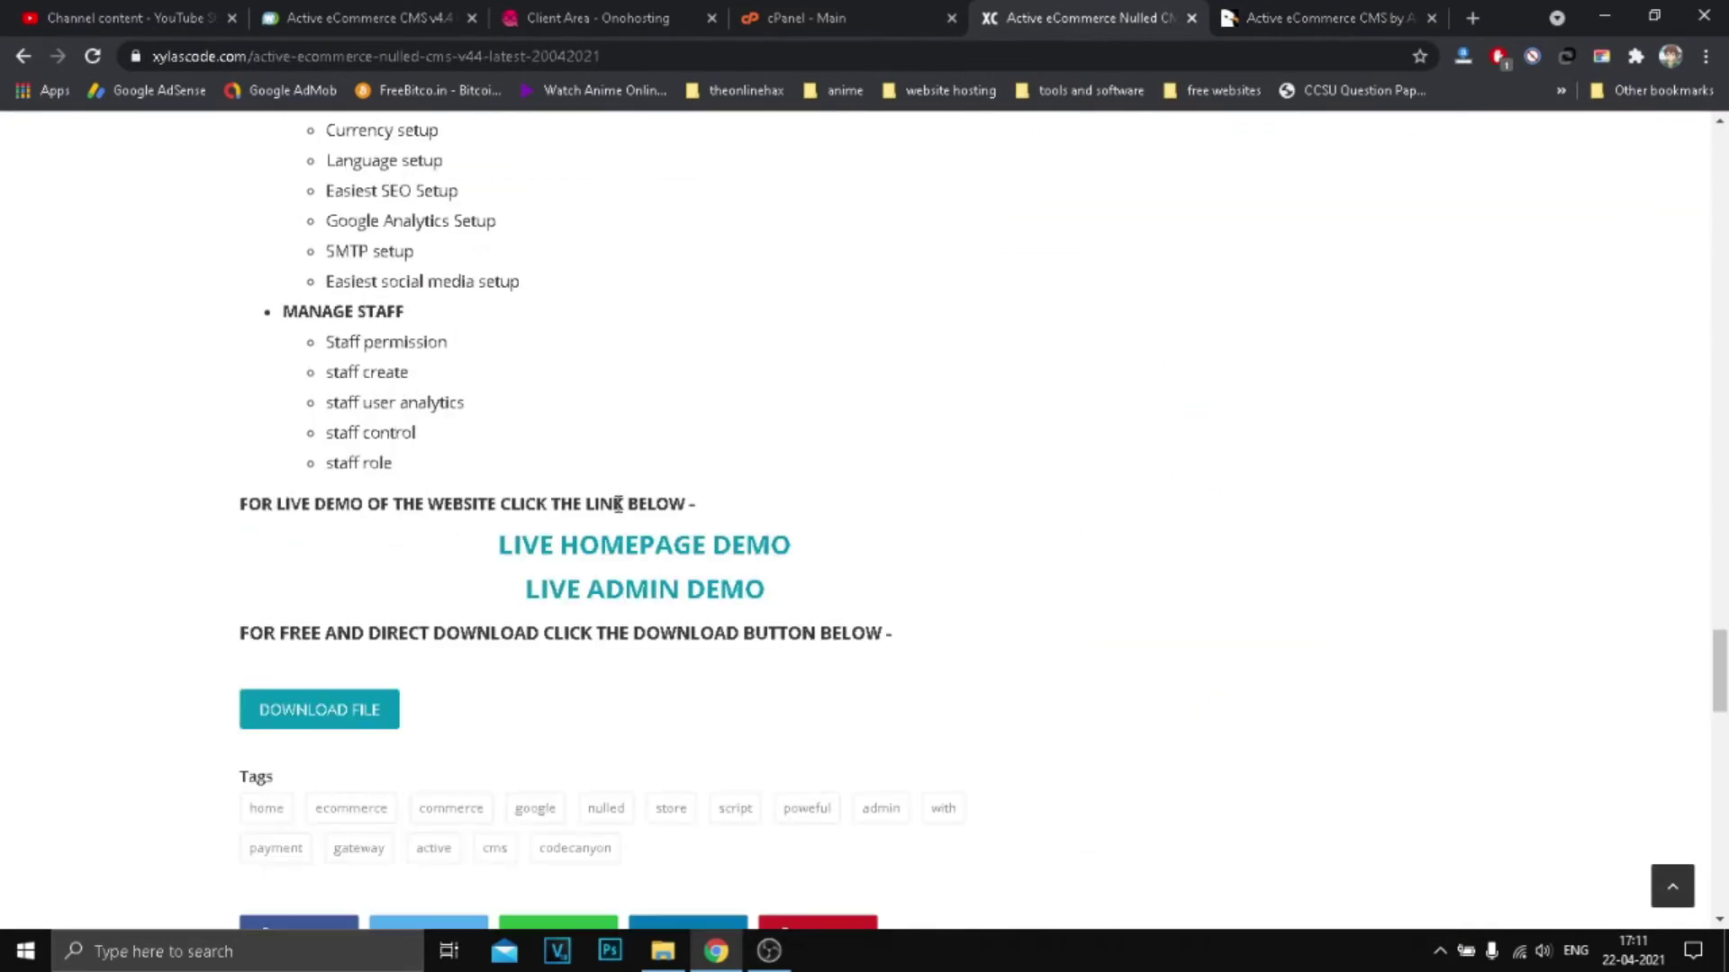
{"action": "scroll", "coordinate": [439, 391], "scroll_direction": "up", "scroll_amount": 5}
{"action": "left_click", "coordinate": [331, 505]}
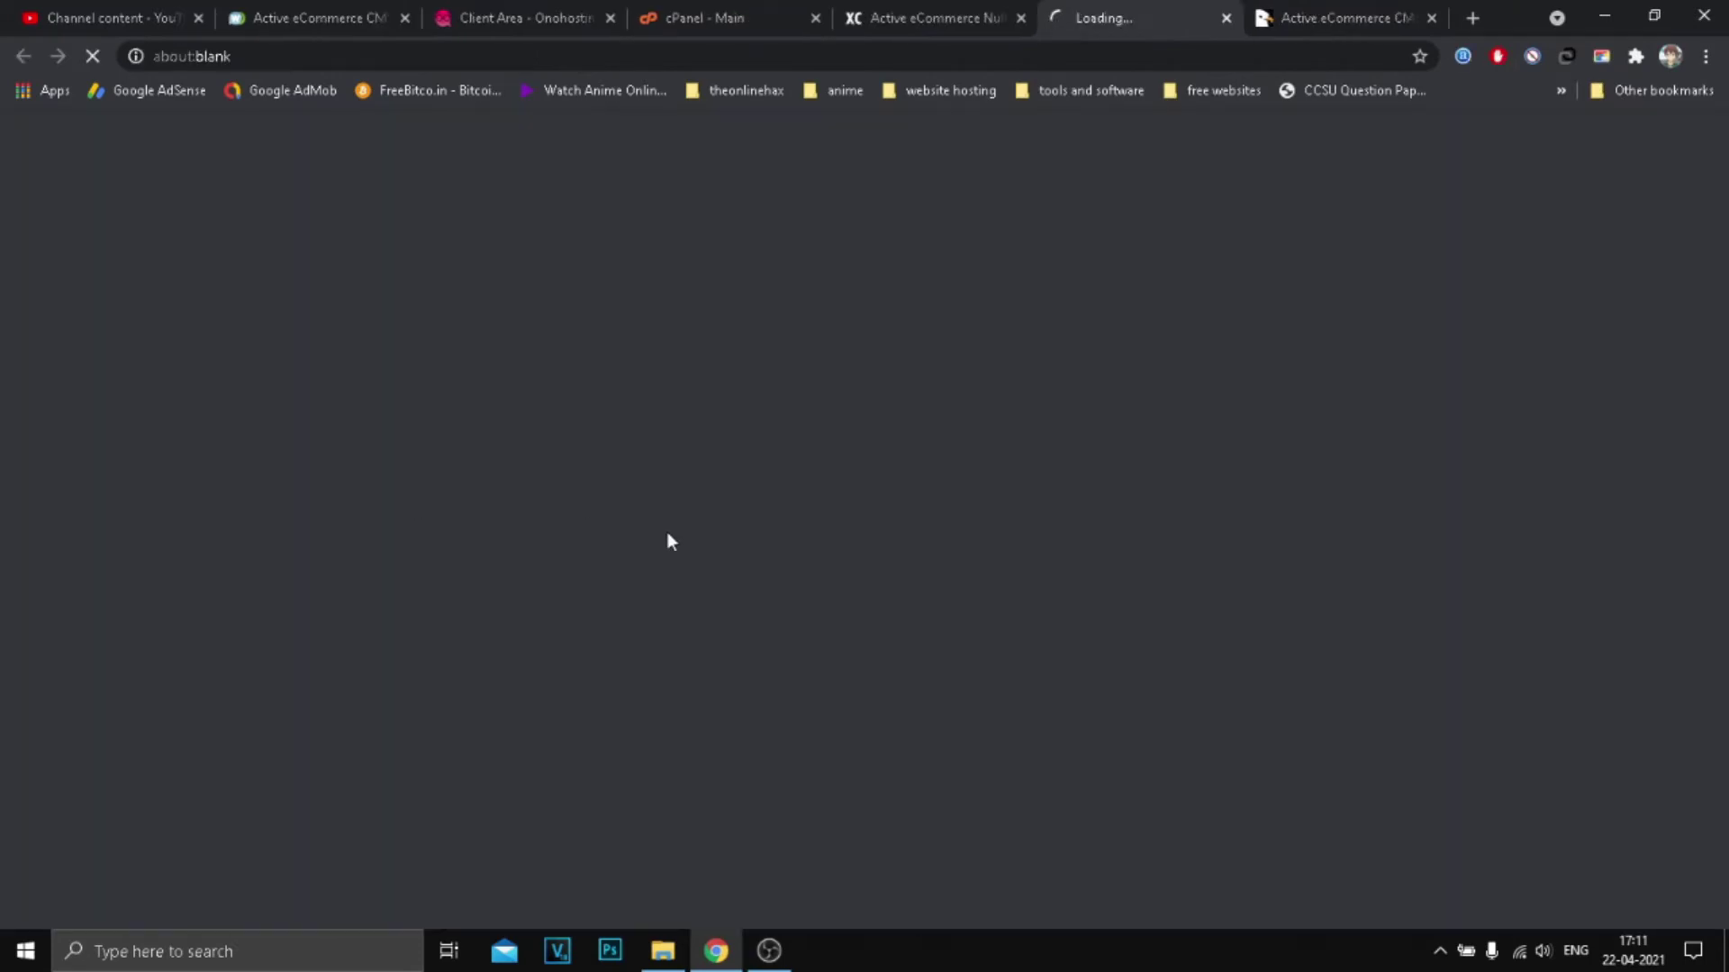
{"action": "left_click", "coordinate": [936, 17]}
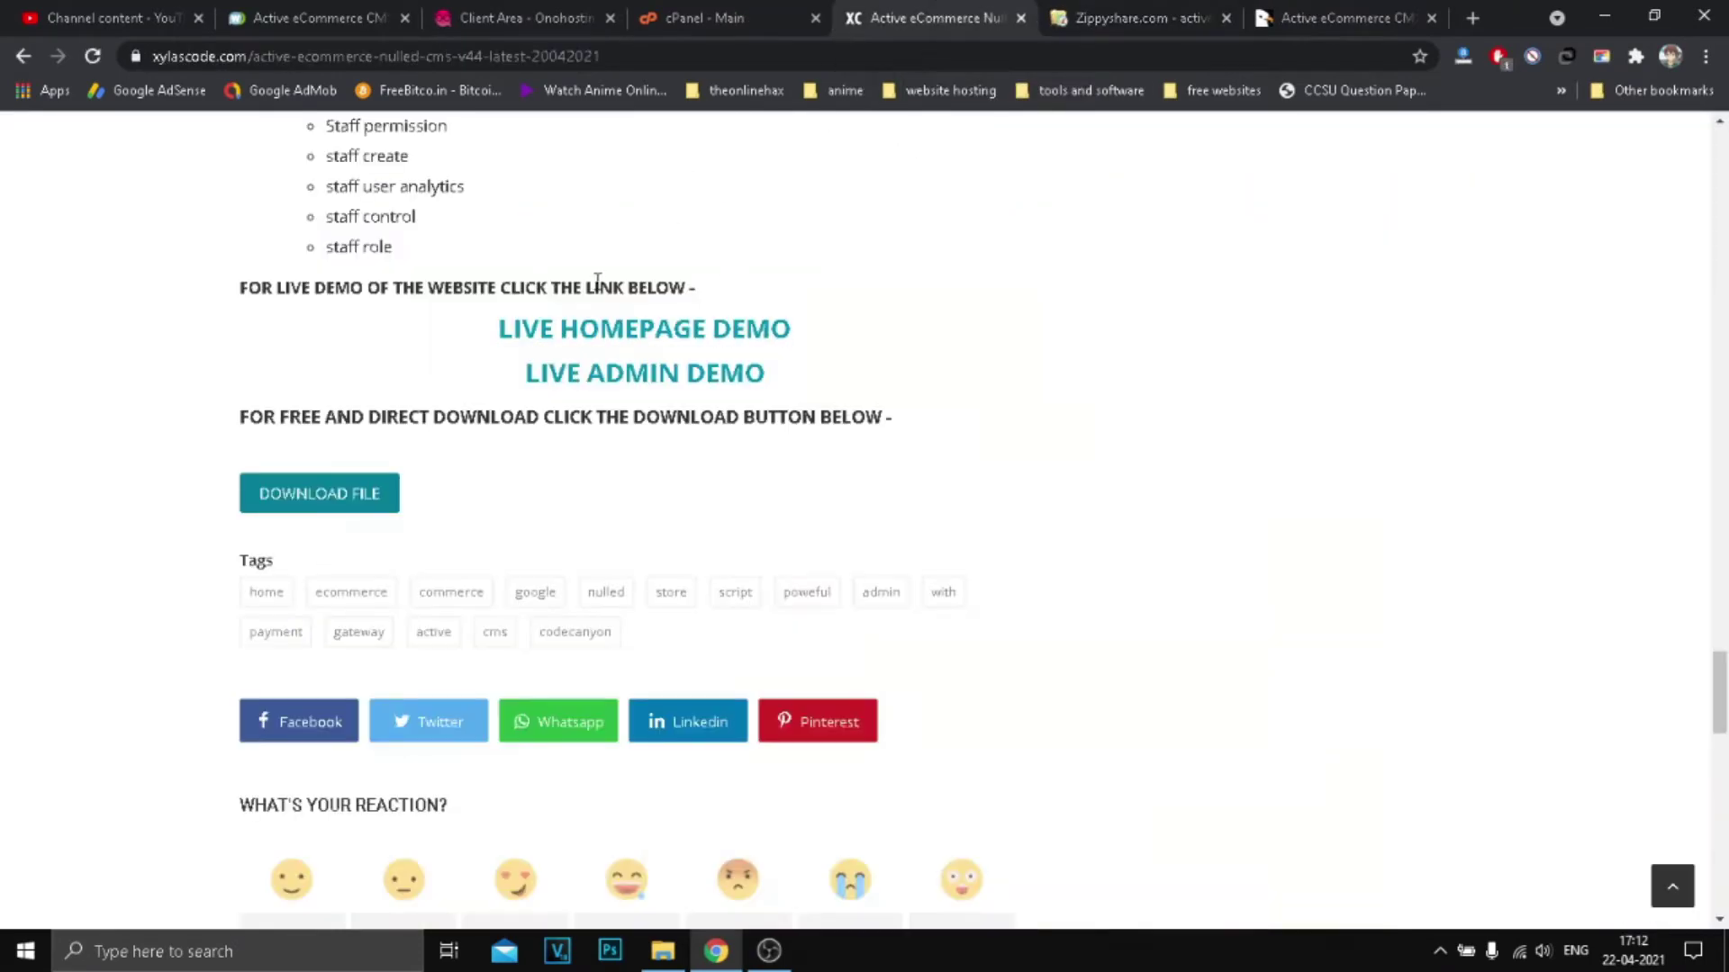
Step: Highlight the CMS version wording in the Active eCommerce Nulled CMS article title
{"action": "scroll", "coordinate": [596, 282], "scroll_direction": "up", "scroll_amount": 15}
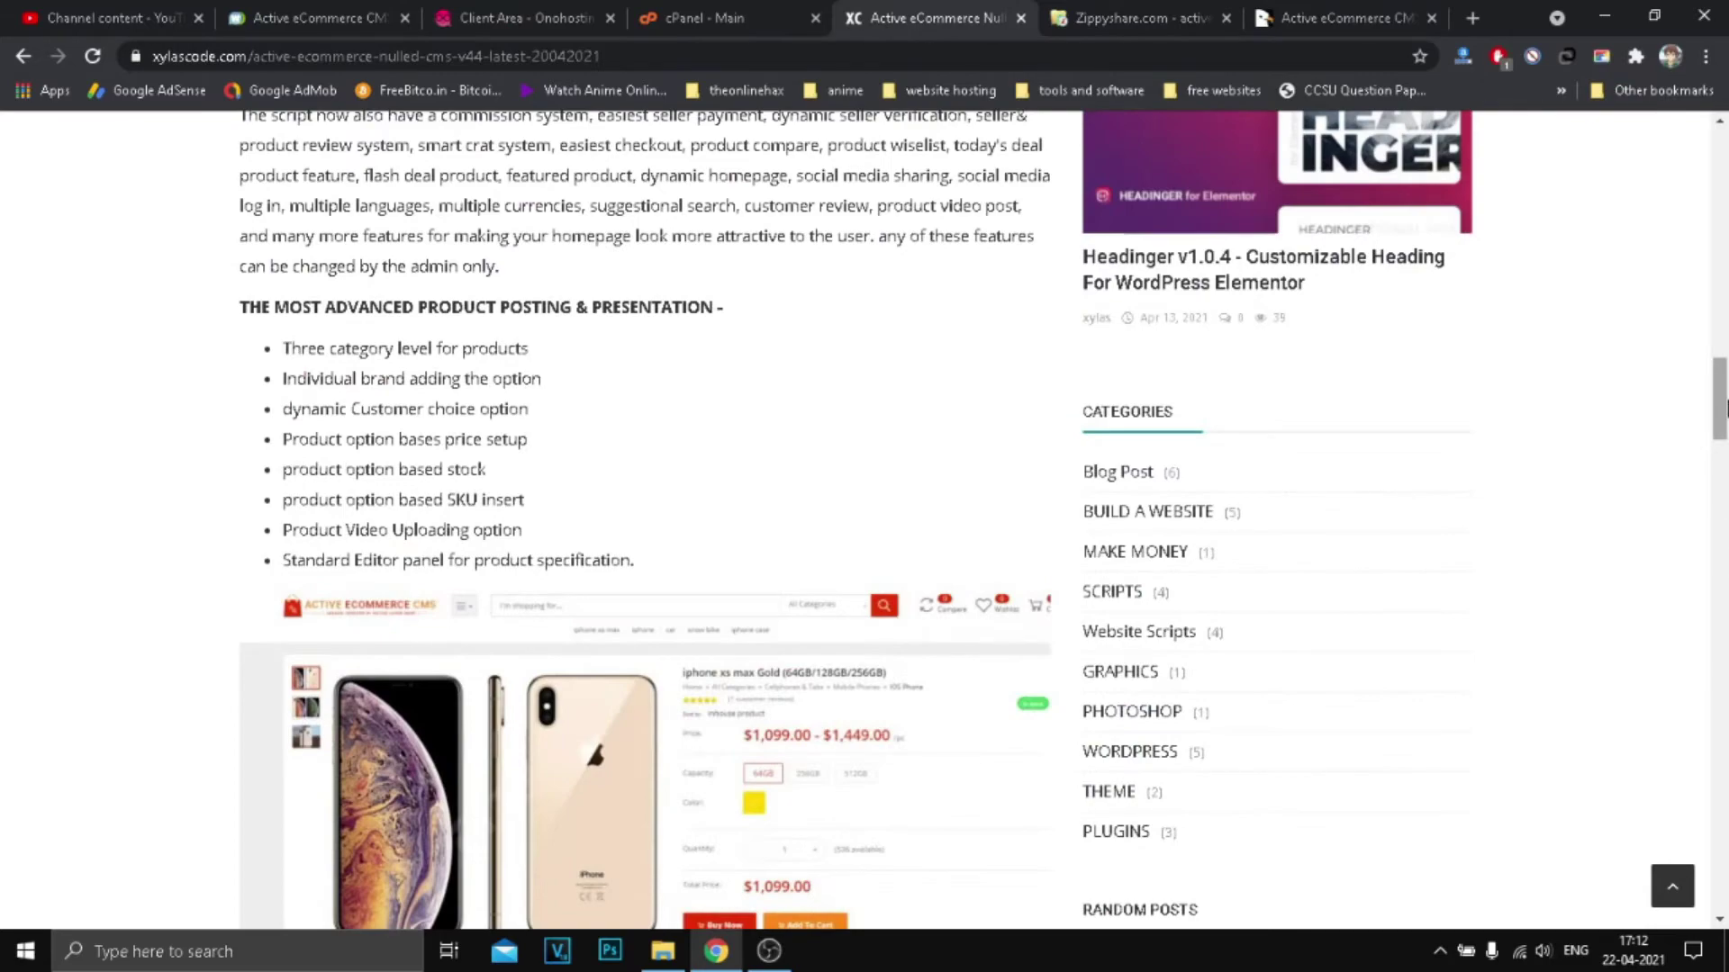
{"action": "scroll", "coordinate": [1723, 407], "scroll_direction": "up", "scroll_amount": 15}
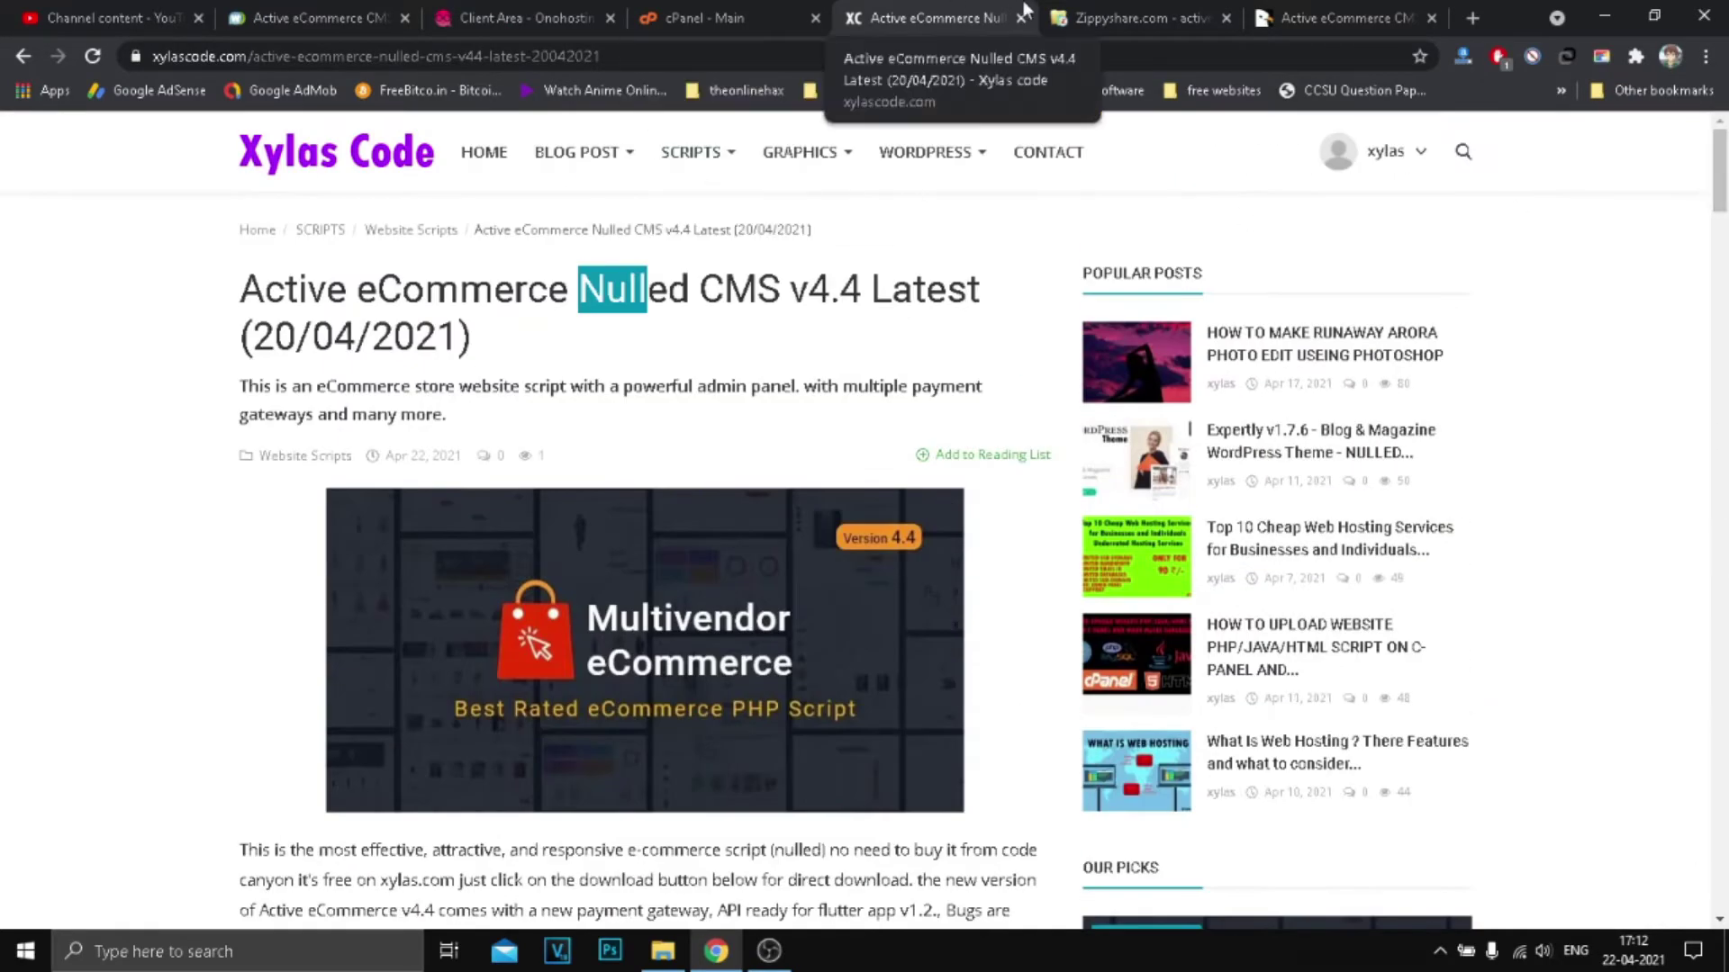
{"action": "left_click", "coordinate": [735, 286]}
{"action": "left_click_drag", "start_coordinate": [668, 288], "coordinate": [859, 290]}
{"action": "left_click", "coordinate": [905, 297]}
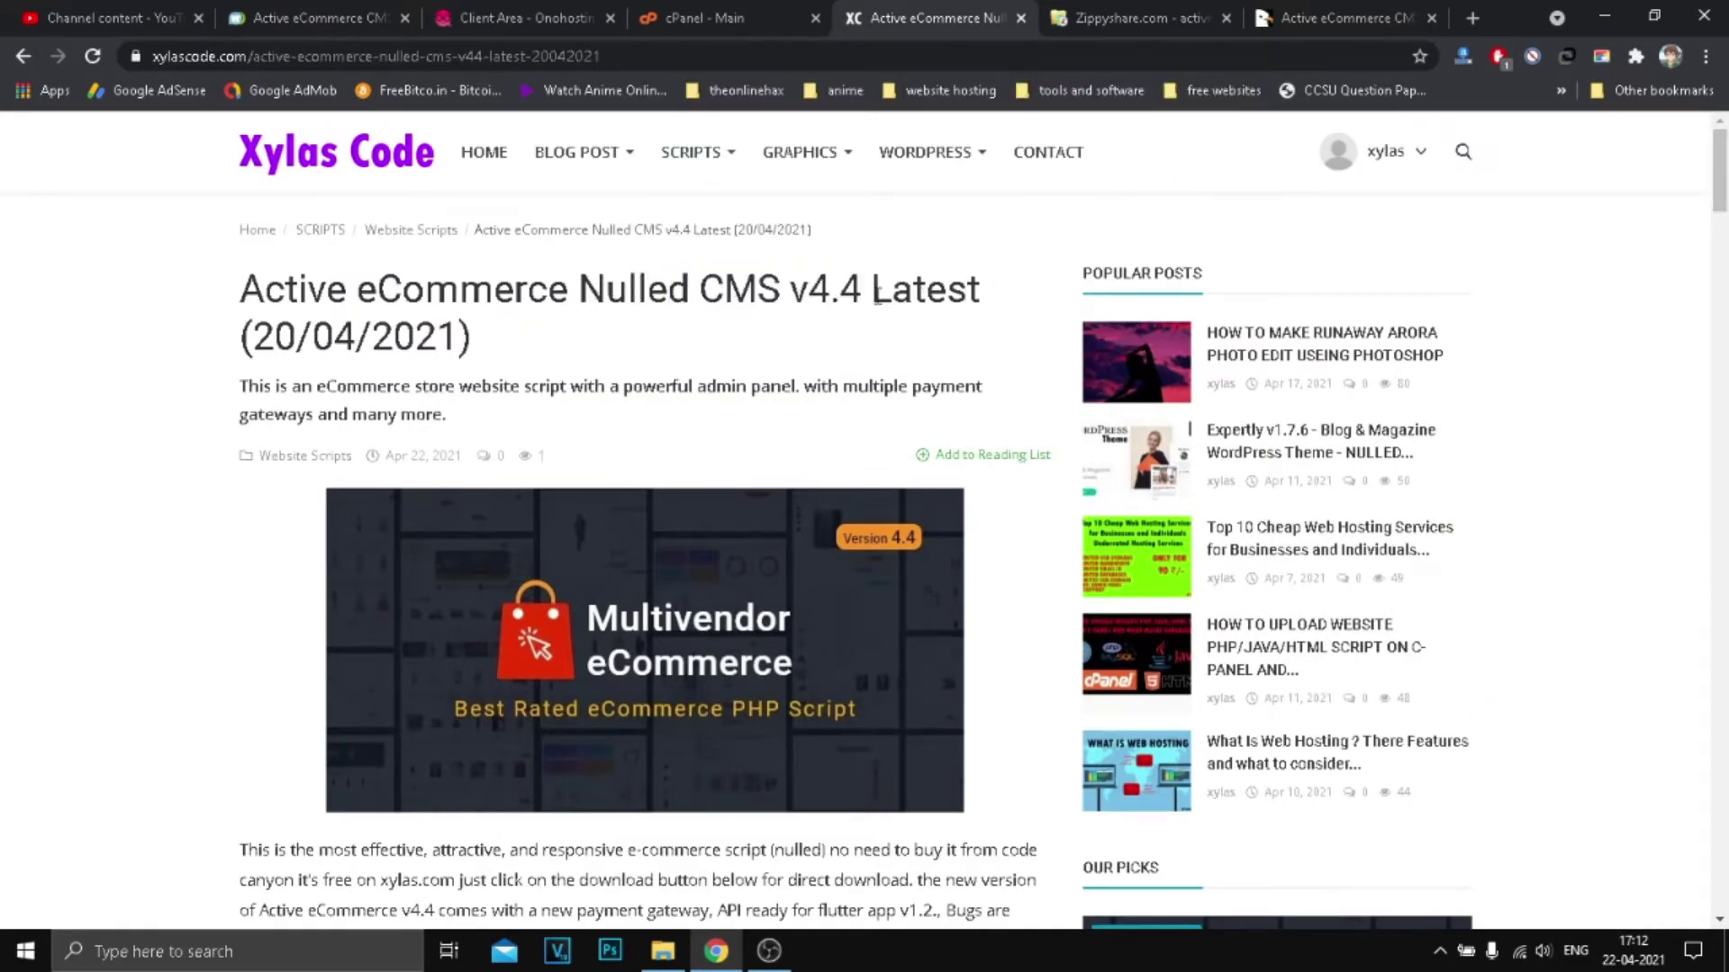
{"action": "left_click_drag", "start_coordinate": [706, 288], "coordinate": [823, 302]}
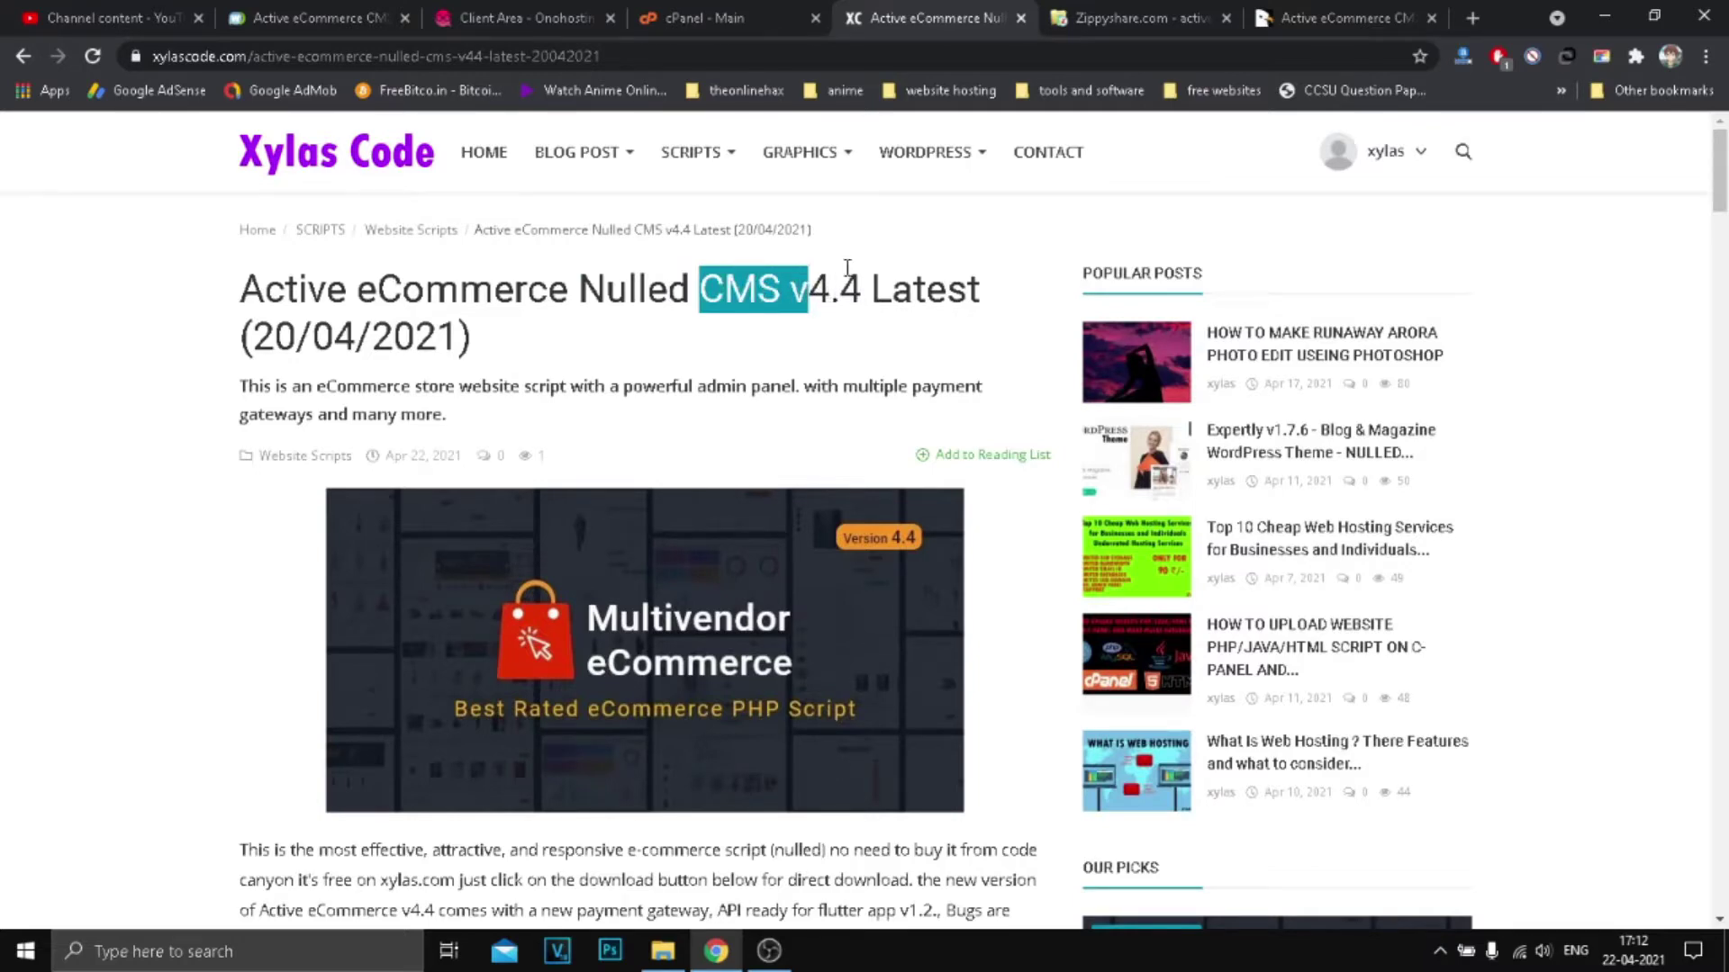
{"action": "left_click", "coordinate": [835, 285]}
Step: Highlight the product name, the word Nulled and version v4.4 in the title
{"action": "left_click_drag", "start_coordinate": [807, 297], "coordinate": [850, 291]}
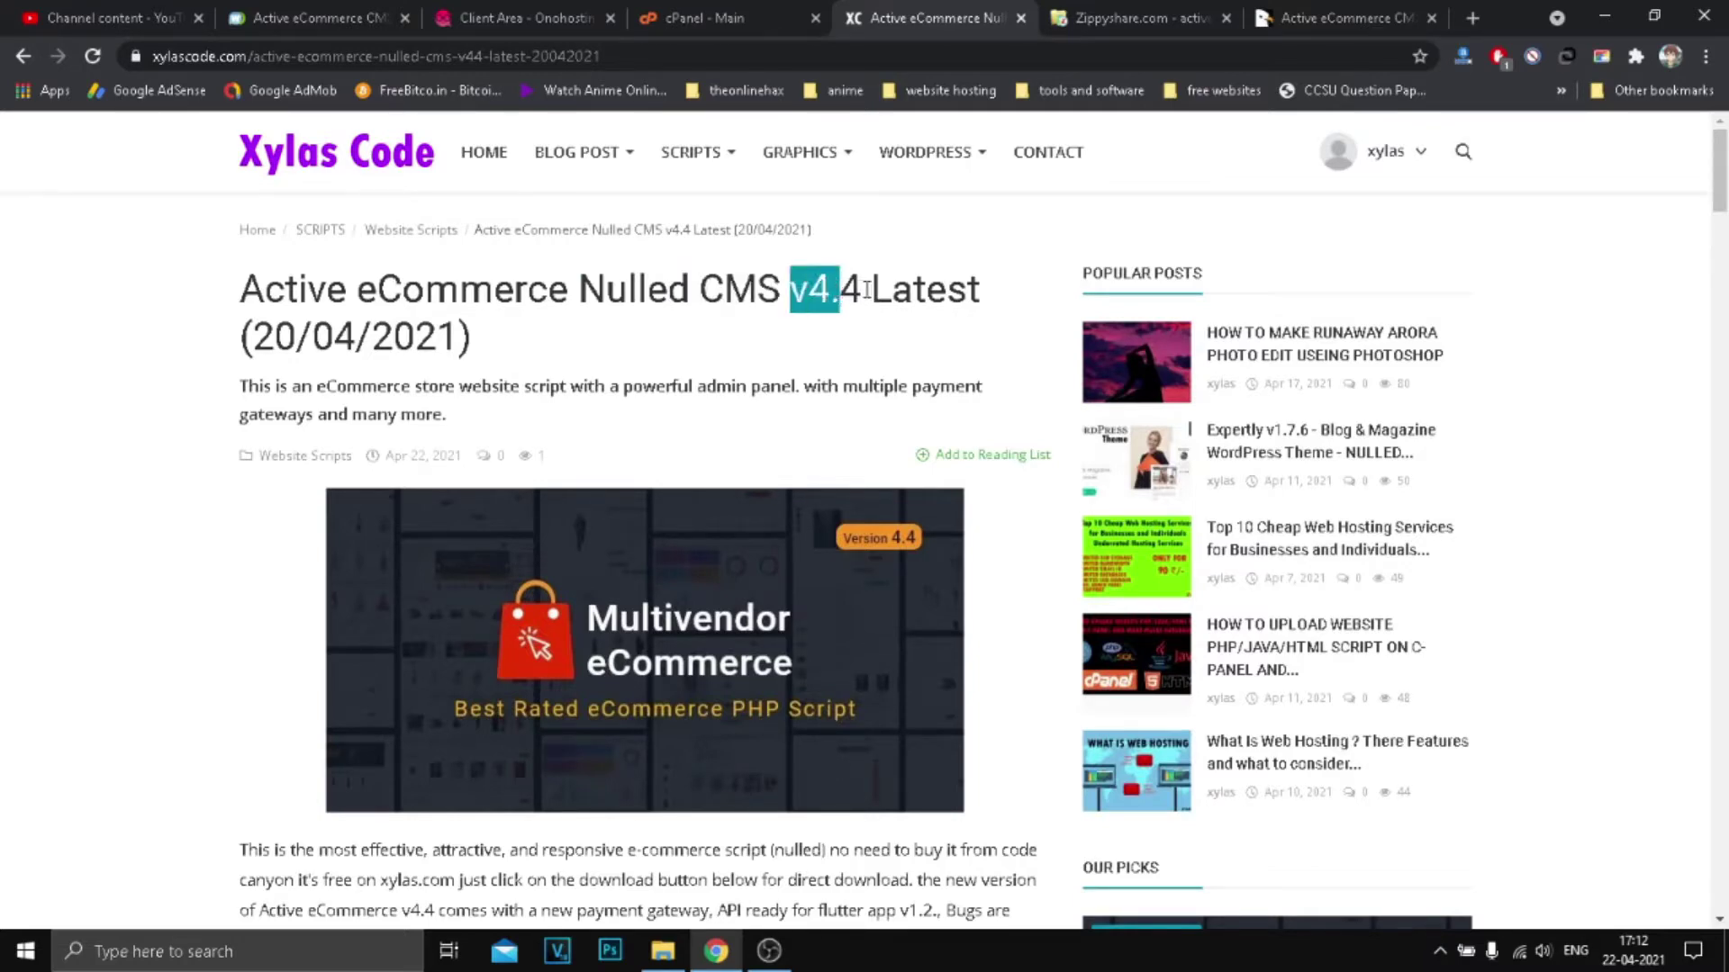
{"action": "left_click", "coordinate": [866, 290]}
{"action": "left_click_drag", "start_coordinate": [606, 288], "coordinate": [640, 279]}
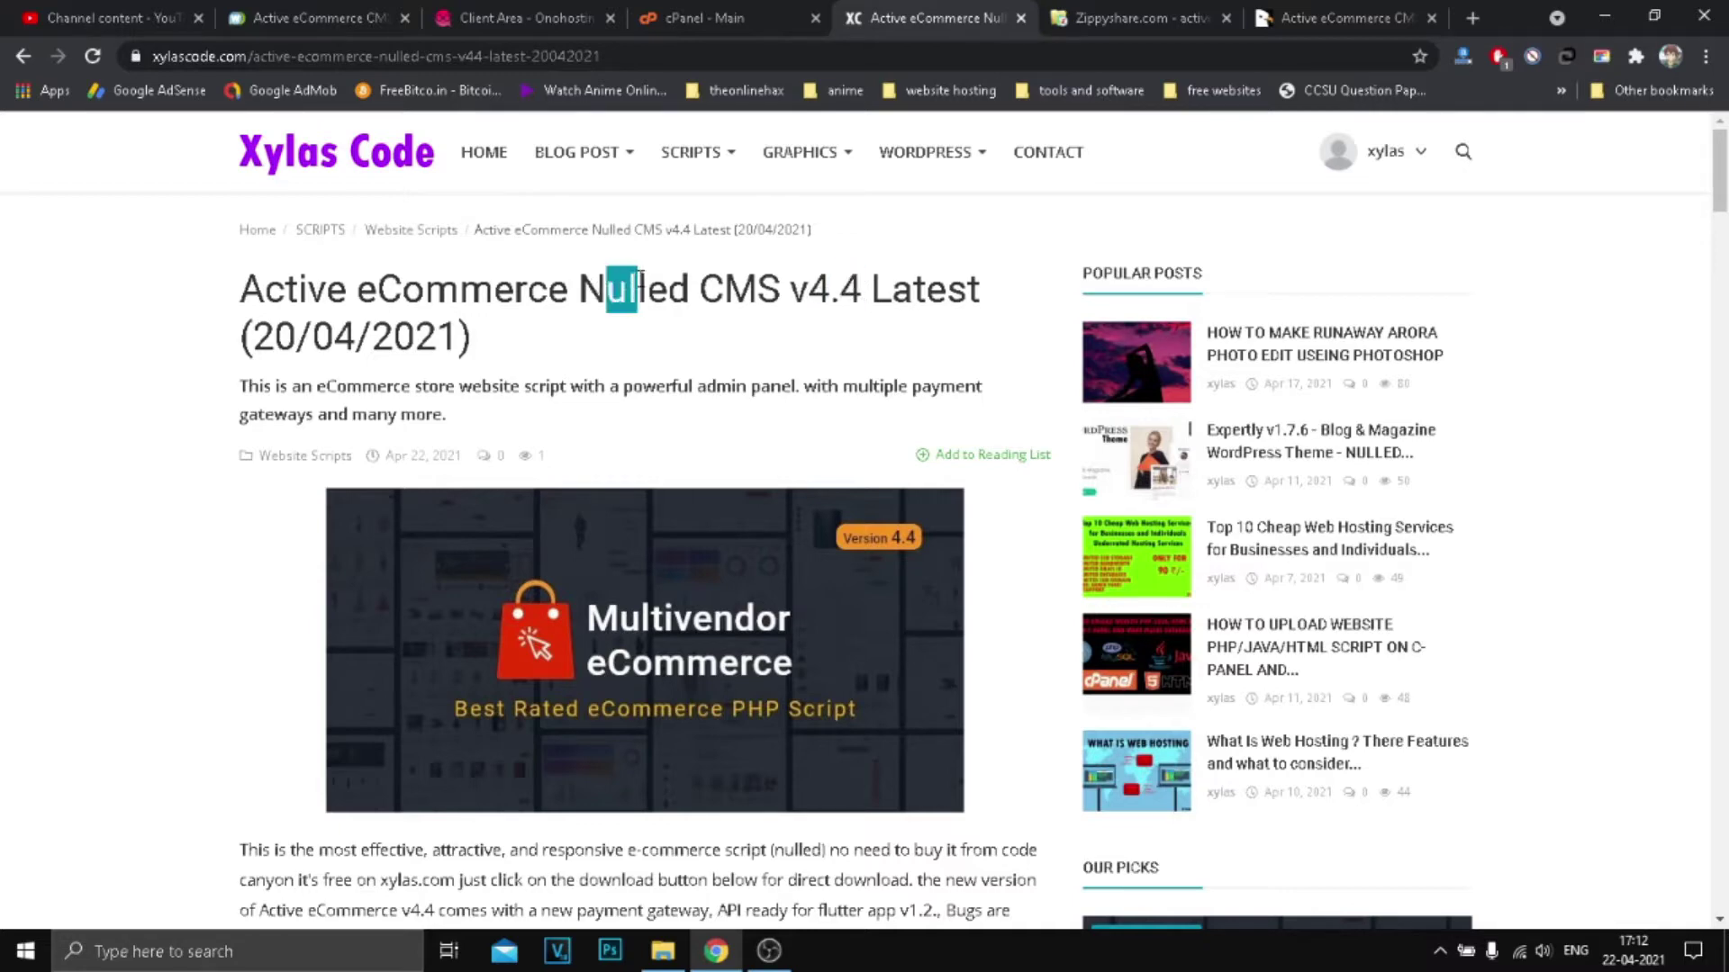
{"action": "left_click_drag", "start_coordinate": [308, 288], "coordinate": [780, 297]}
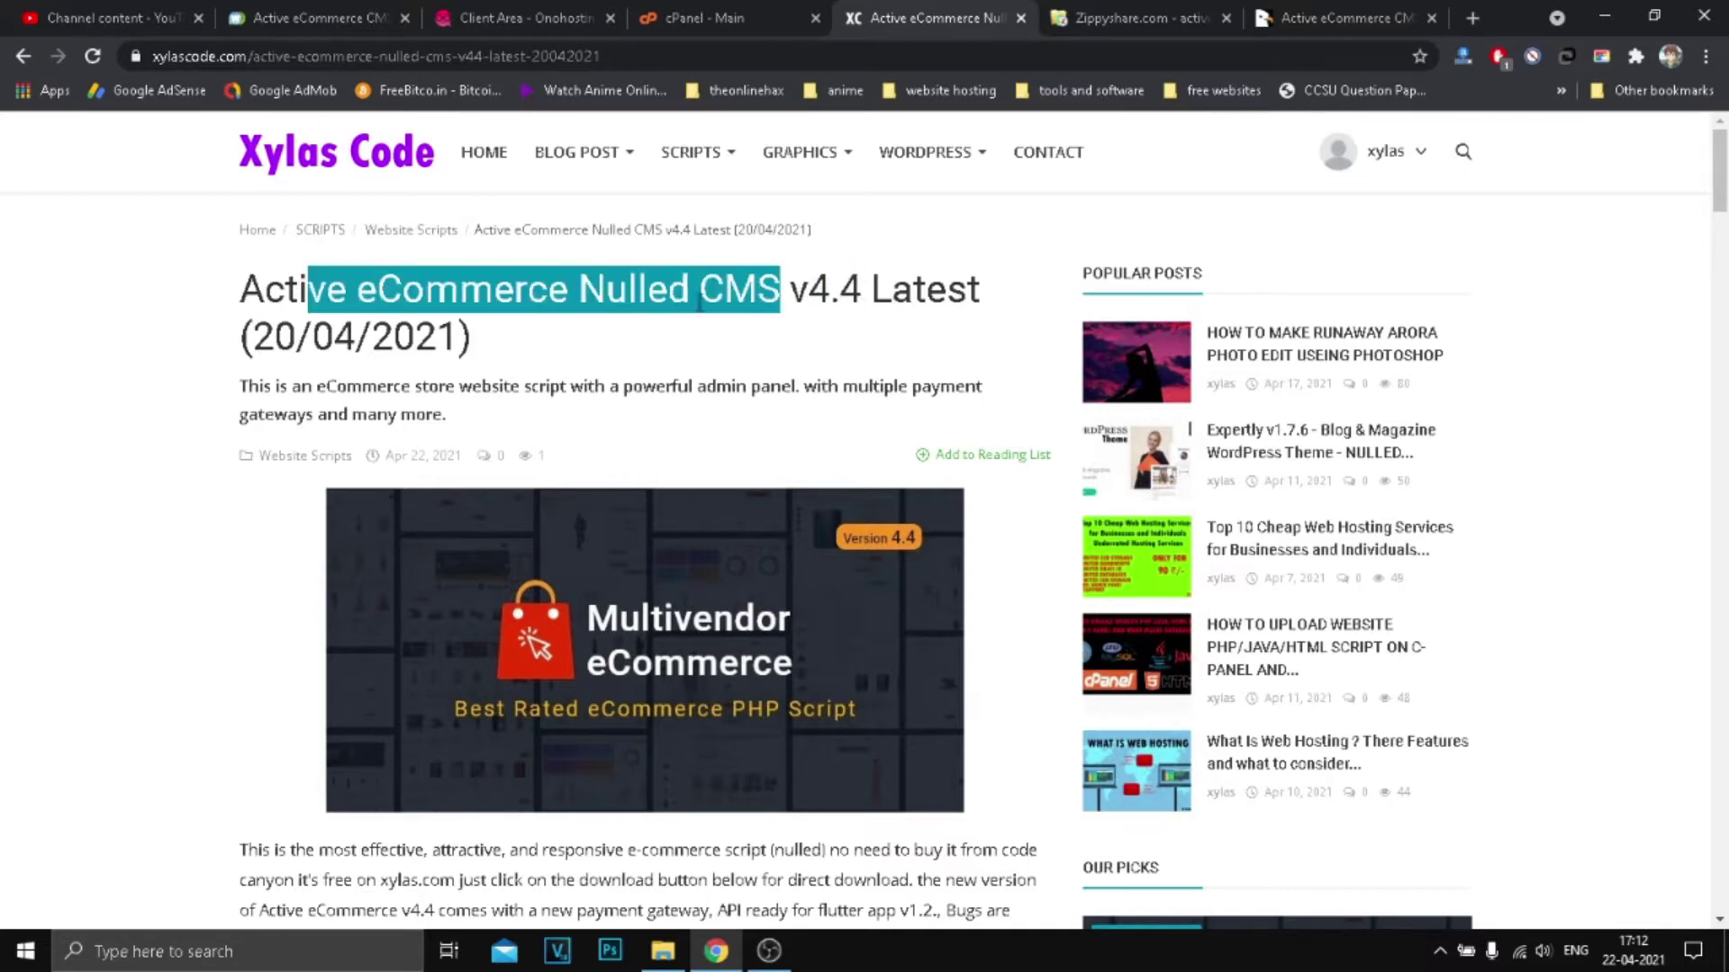
{"action": "left_click", "coordinate": [800, 294]}
{"action": "double_click", "coordinate": [799, 292]}
{"action": "left_click", "coordinate": [832, 288]}
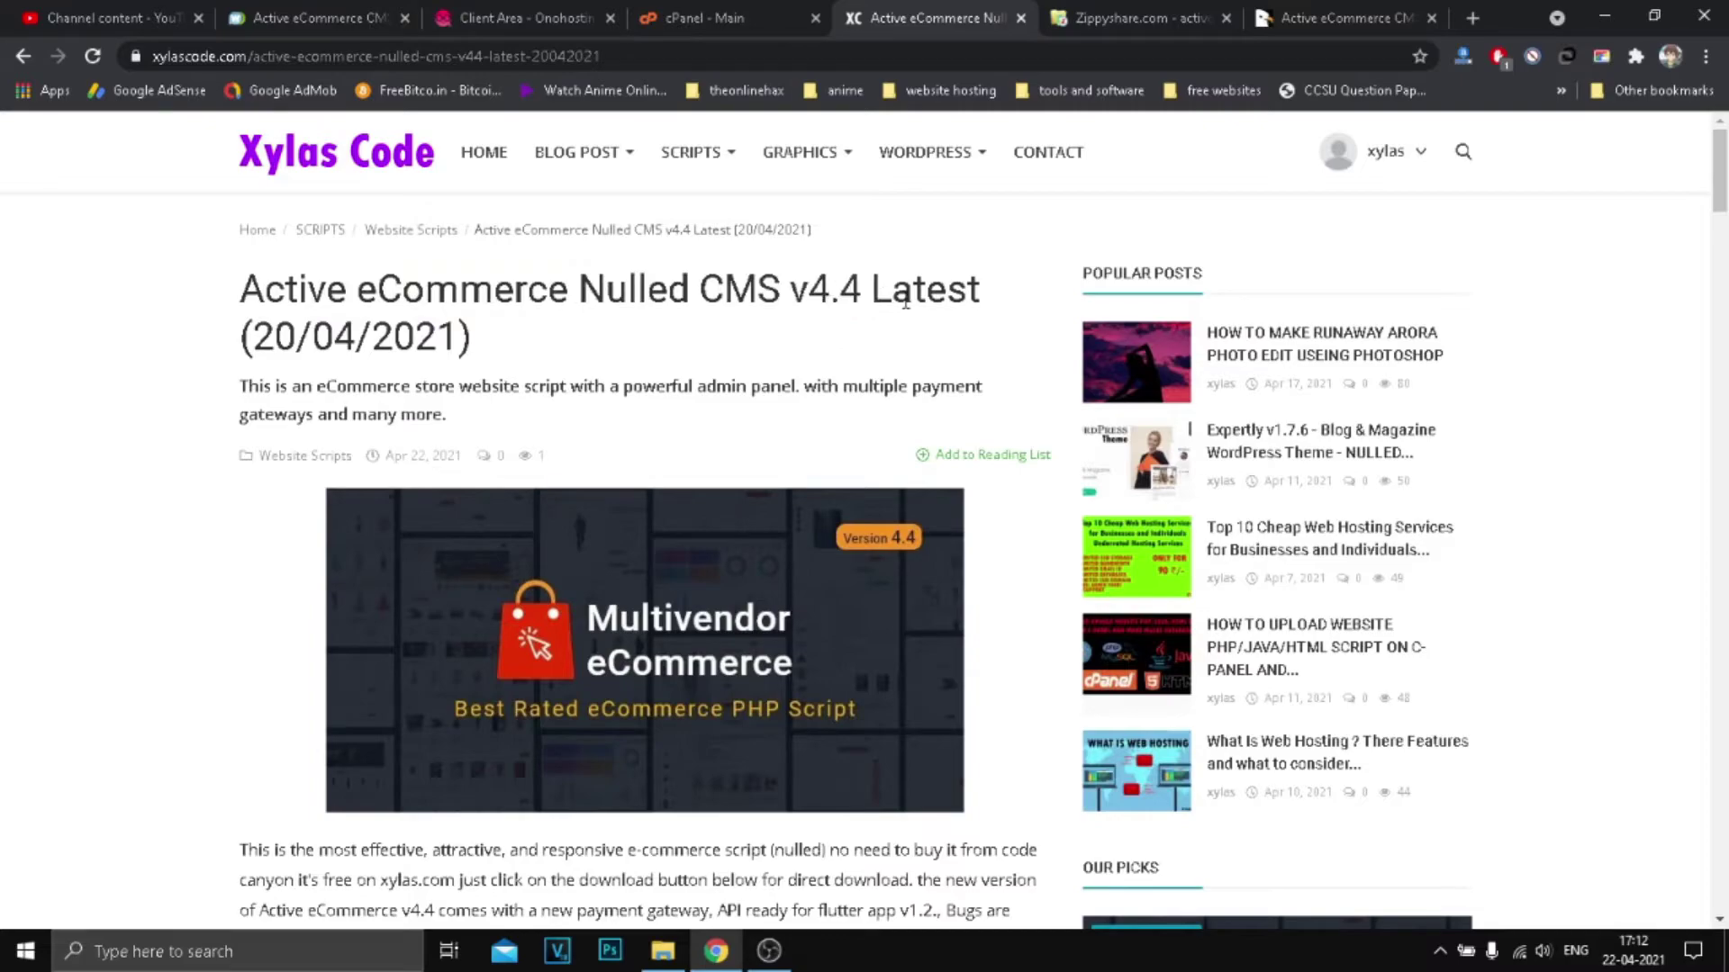
Step: Scroll down the article and check the Zippyshare download page
{"action": "scroll", "coordinate": [916, 286], "scroll_direction": "down", "scroll_amount": 8}
{"action": "scroll", "coordinate": [916, 286], "scroll_direction": "down", "scroll_amount": 20}
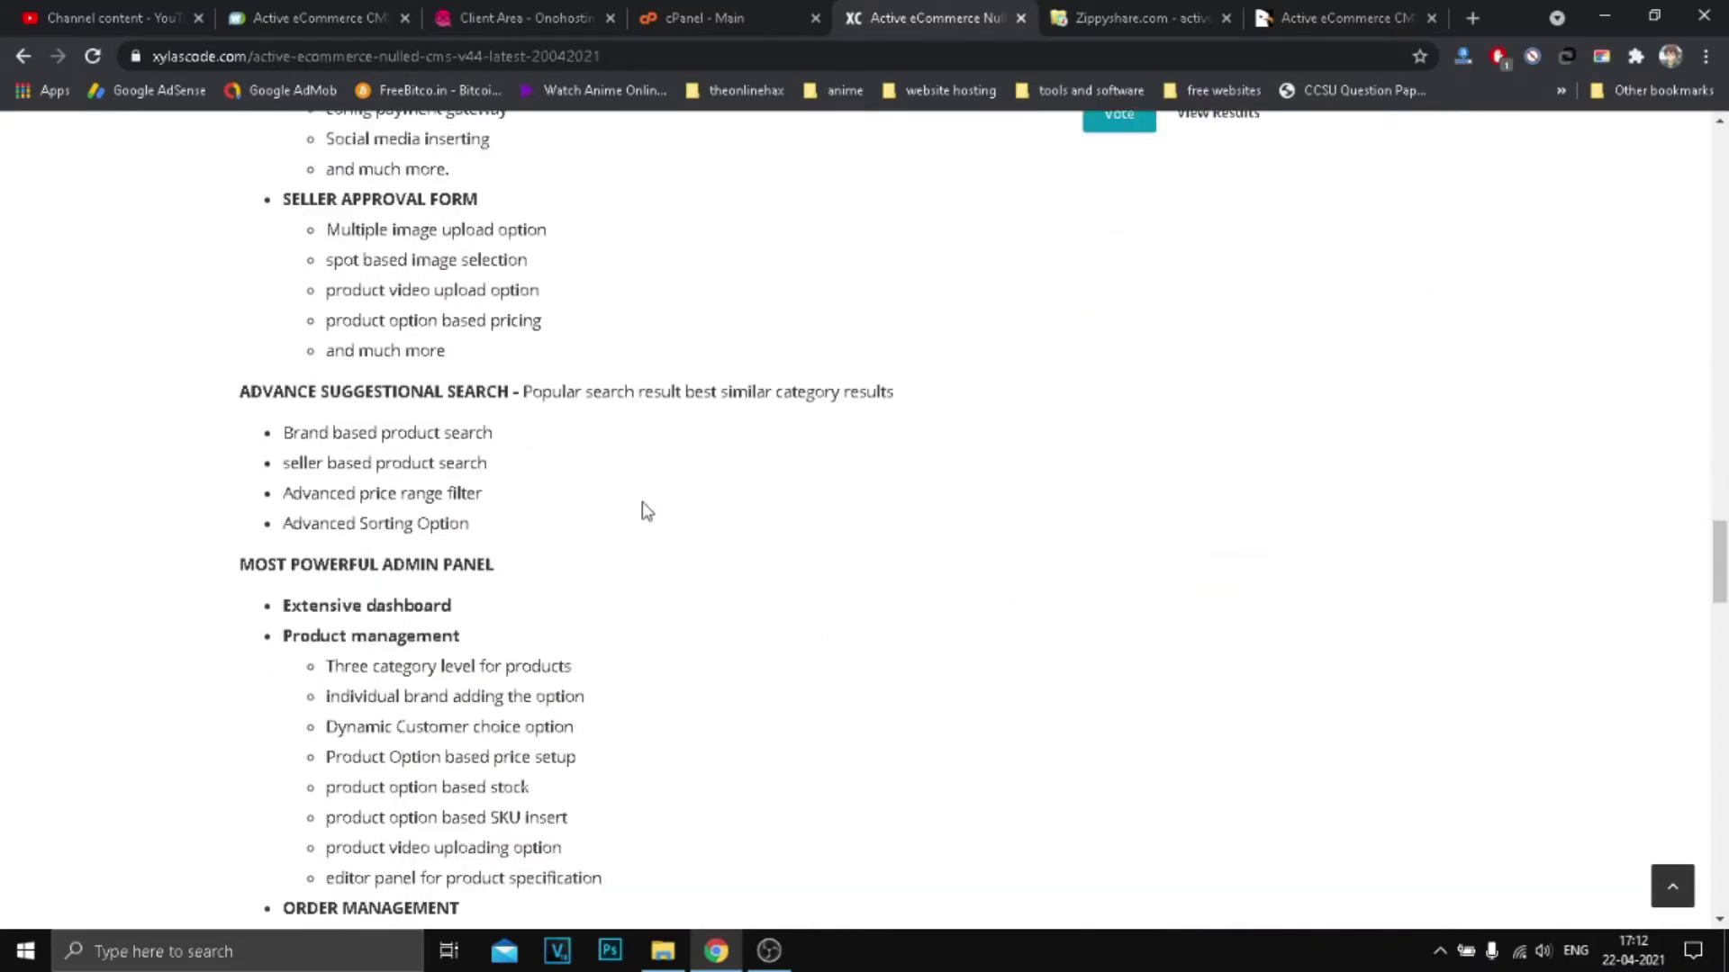
{"action": "left_click", "coordinate": [1076, 20]}
Step: Review the activeecommercecms-44nulled.rar Zippyshare page and close its tab
{"action": "left_click", "coordinate": [910, 16]}
{"action": "scroll", "coordinate": [837, 567], "scroll_direction": "down", "scroll_amount": 12}
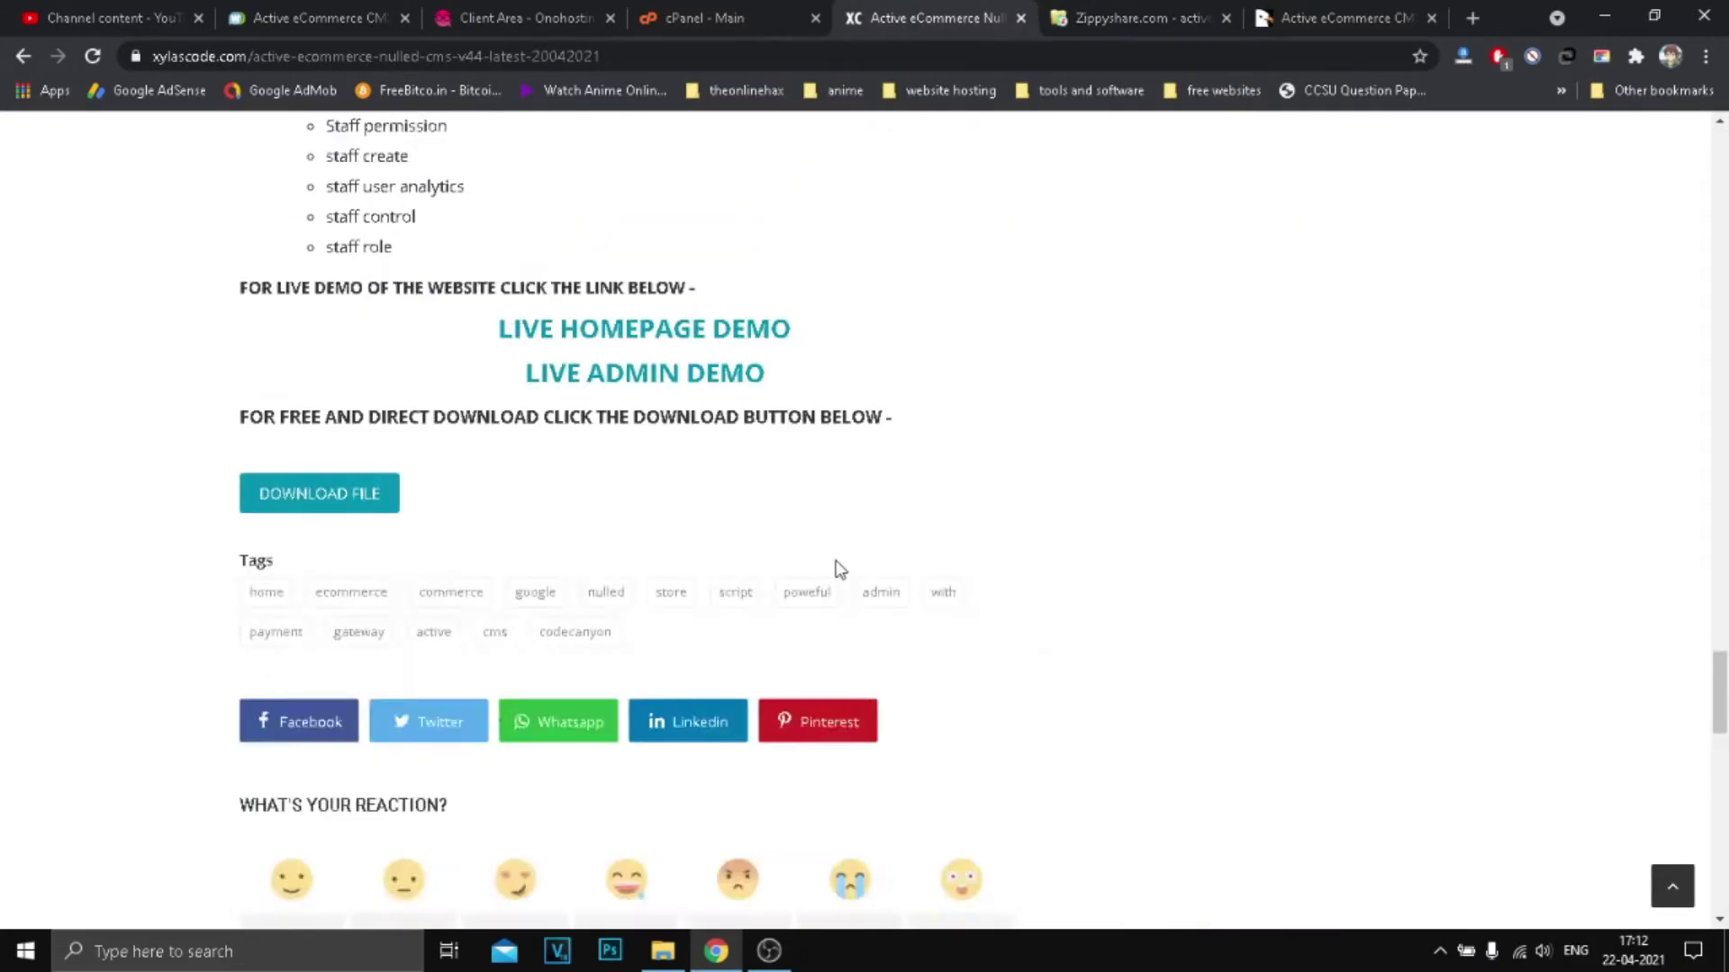
{"action": "scroll", "coordinate": [542, 525], "scroll_direction": "up", "scroll_amount": 7}
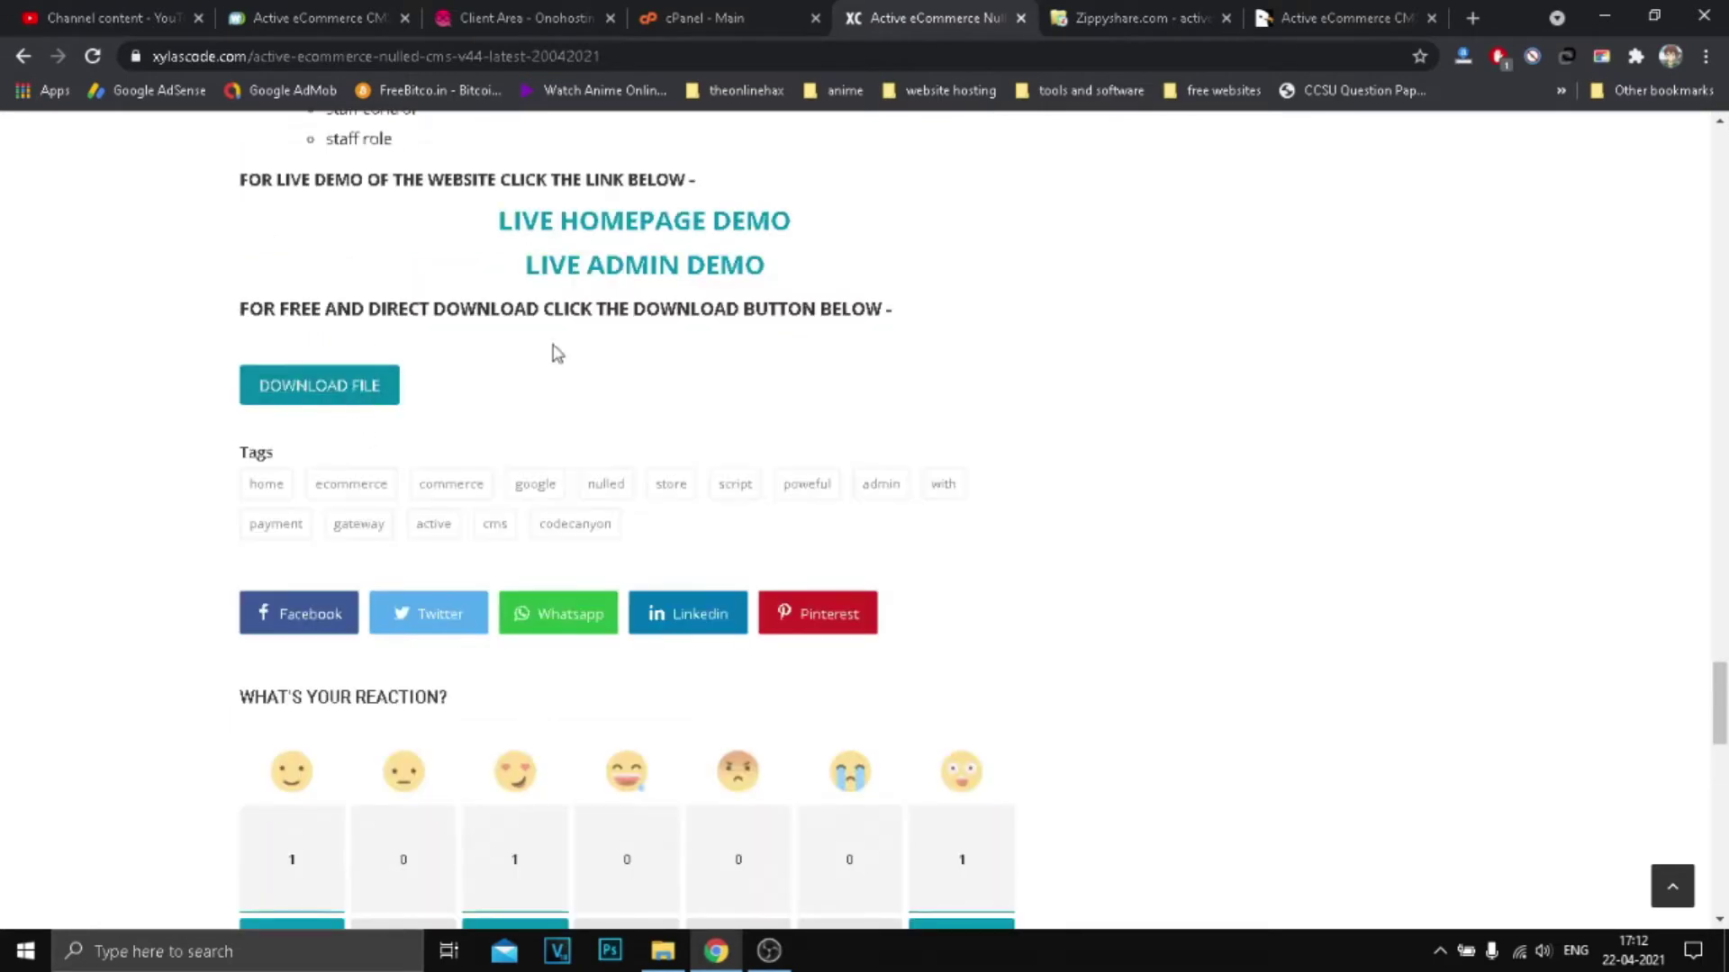
{"action": "left_click", "coordinate": [1156, 11]}
{"action": "scroll", "coordinate": [1197, 501], "scroll_direction": "down", "scroll_amount": 2}
{"action": "scroll", "coordinate": [1286, 486], "scroll_direction": "up", "scroll_amount": 2}
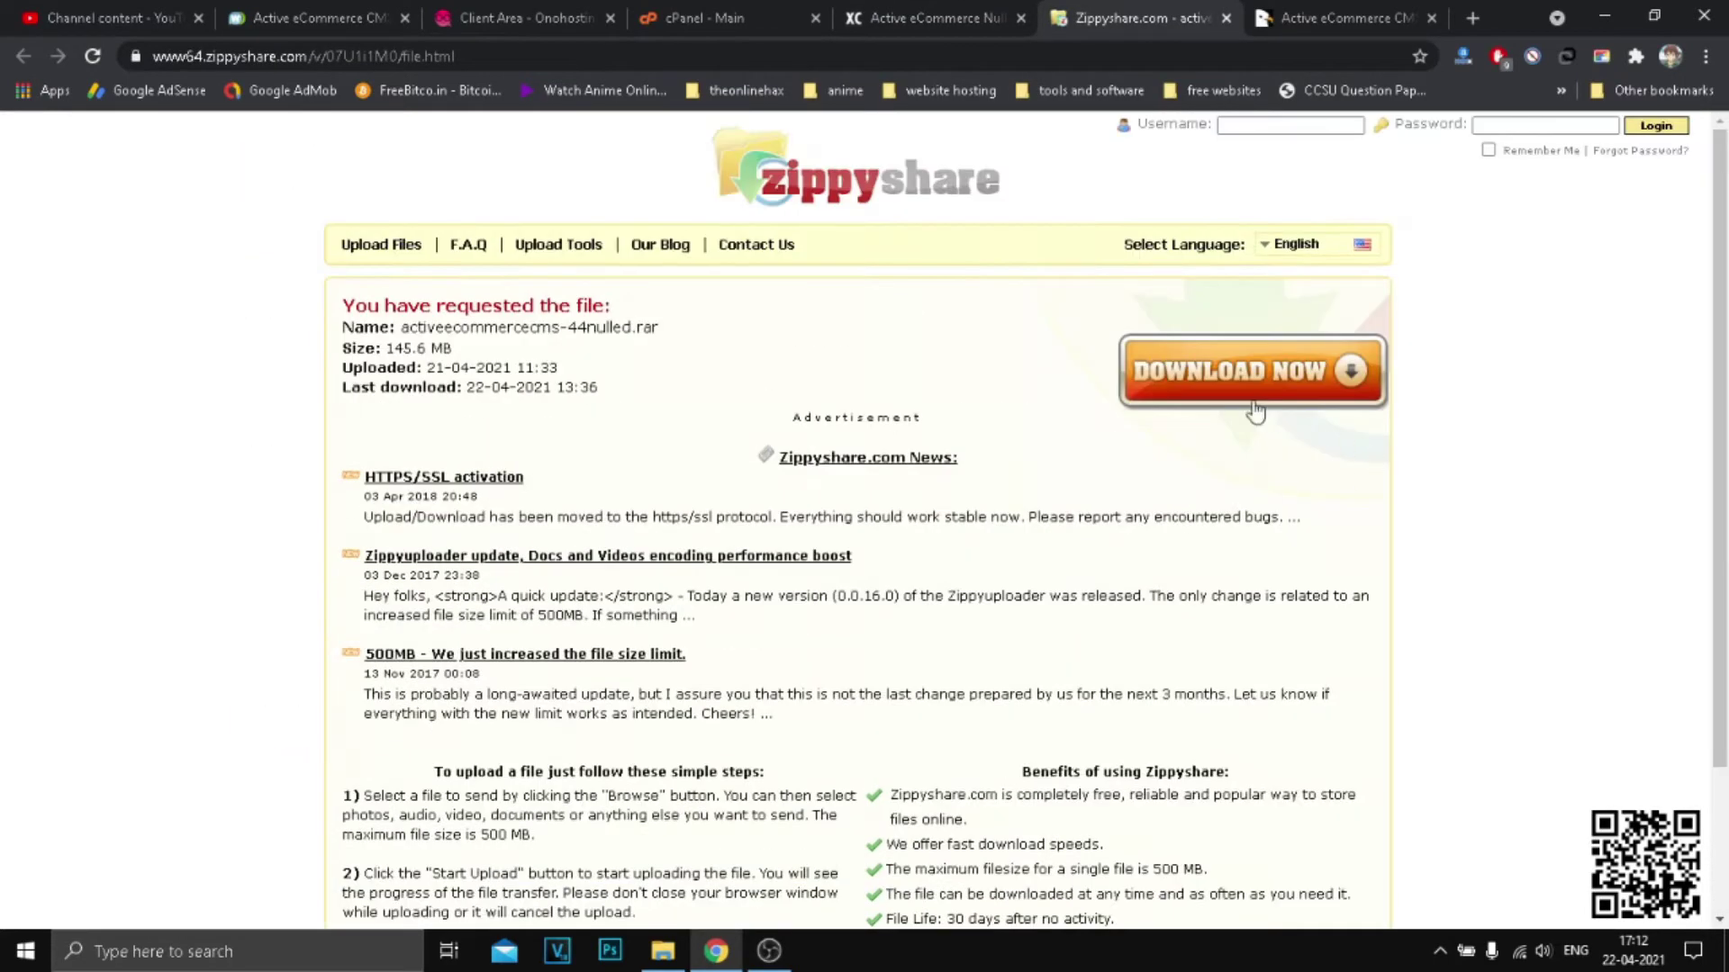
{"action": "left_click", "coordinate": [1226, 18]}
Step: Glance at the CodeCanyon page, then launch LIVE HOMEPAGE DEMO from the Xylas Code article
{"action": "scroll", "coordinate": [815, 482], "scroll_direction": "up", "scroll_amount": 5}
{"action": "scroll", "coordinate": [521, 531], "scroll_direction": "down", "scroll_amount": 1}
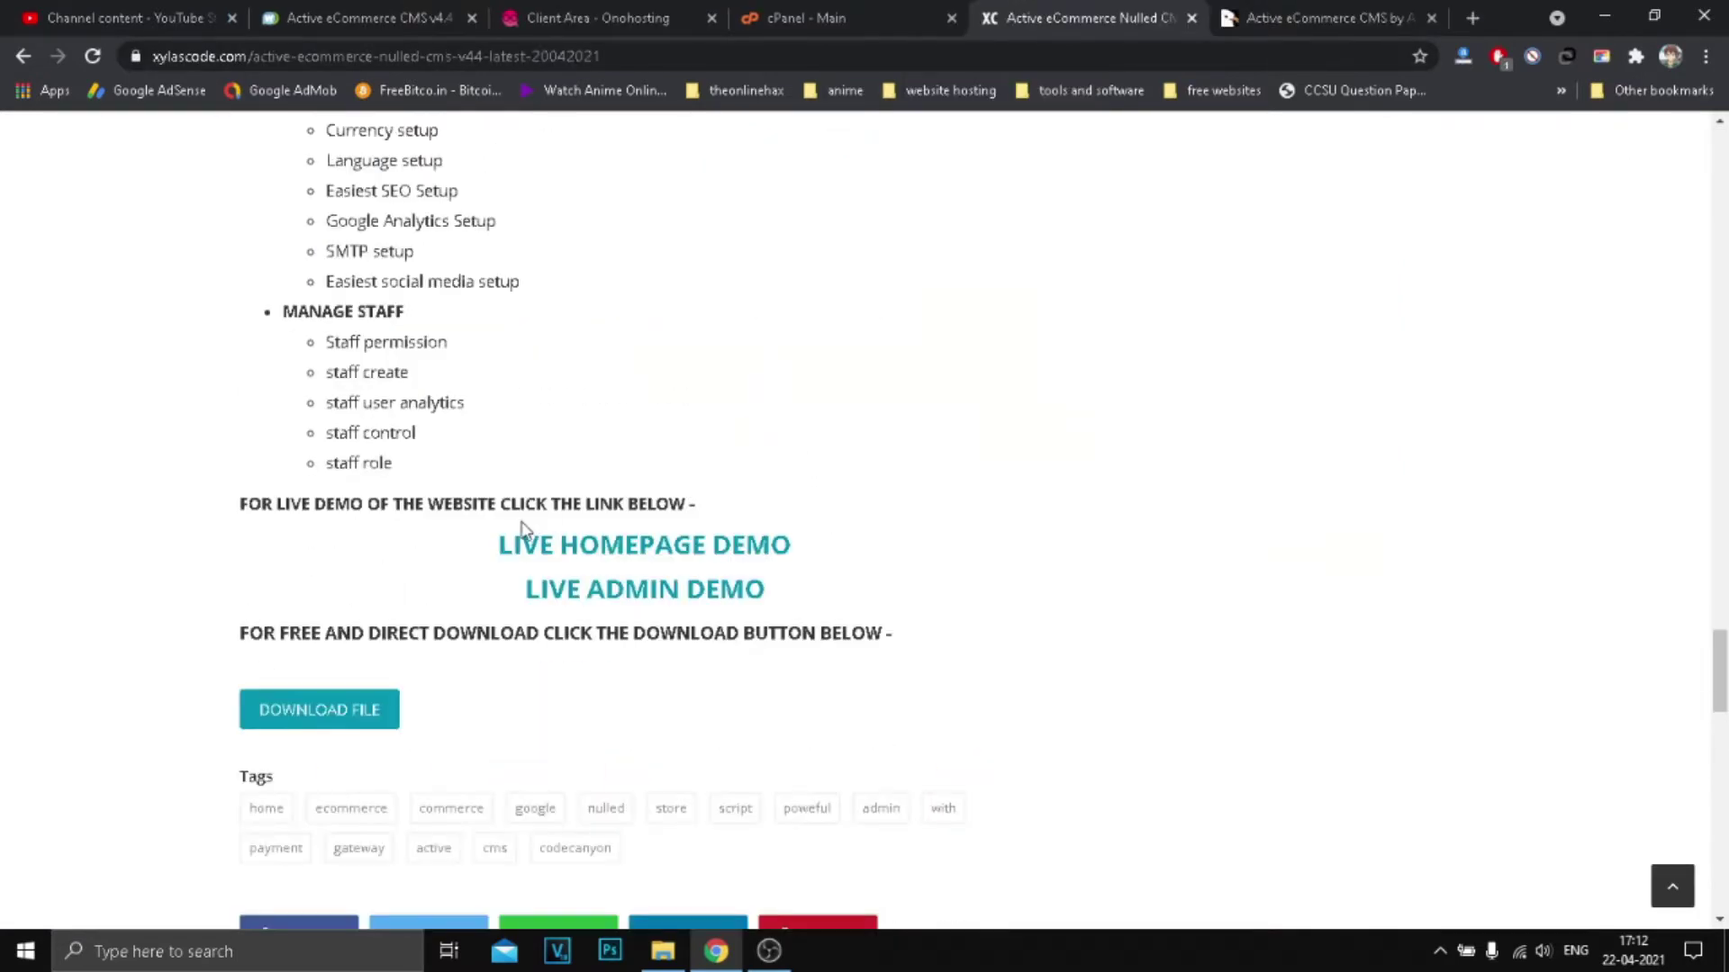
{"action": "left_click", "coordinate": [1241, 11]}
{"action": "scroll", "coordinate": [1359, 624], "scroll_direction": "up", "scroll_amount": 15}
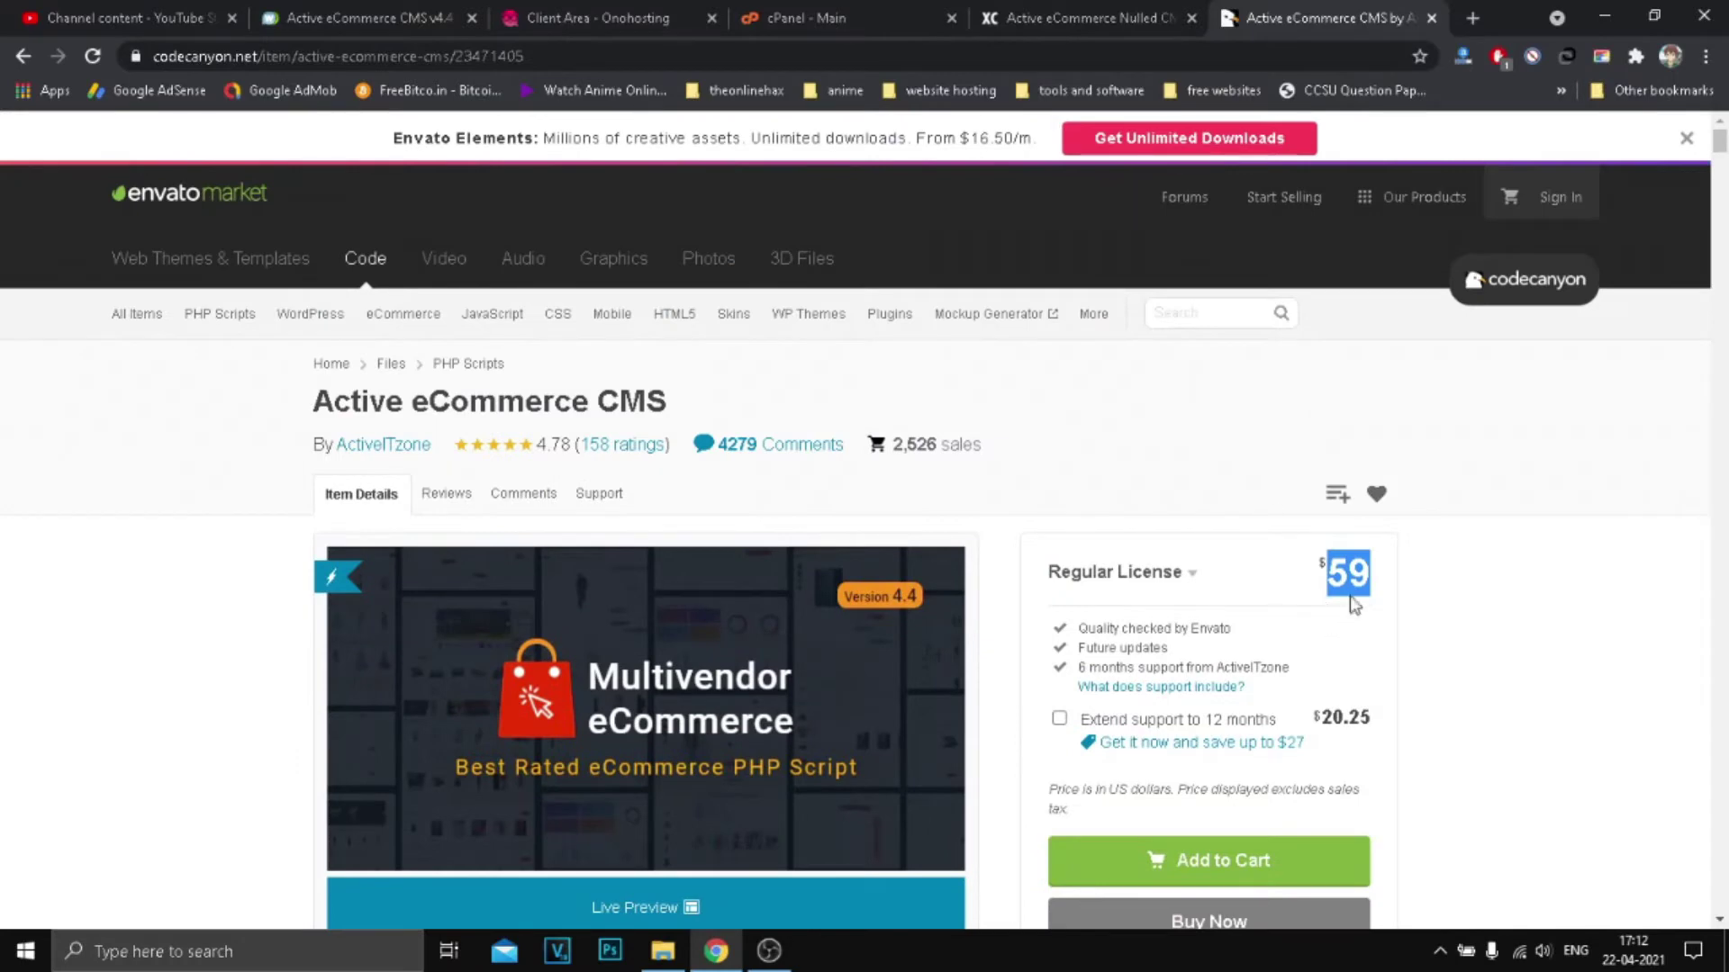
{"action": "left_click", "coordinate": [1080, 18]}
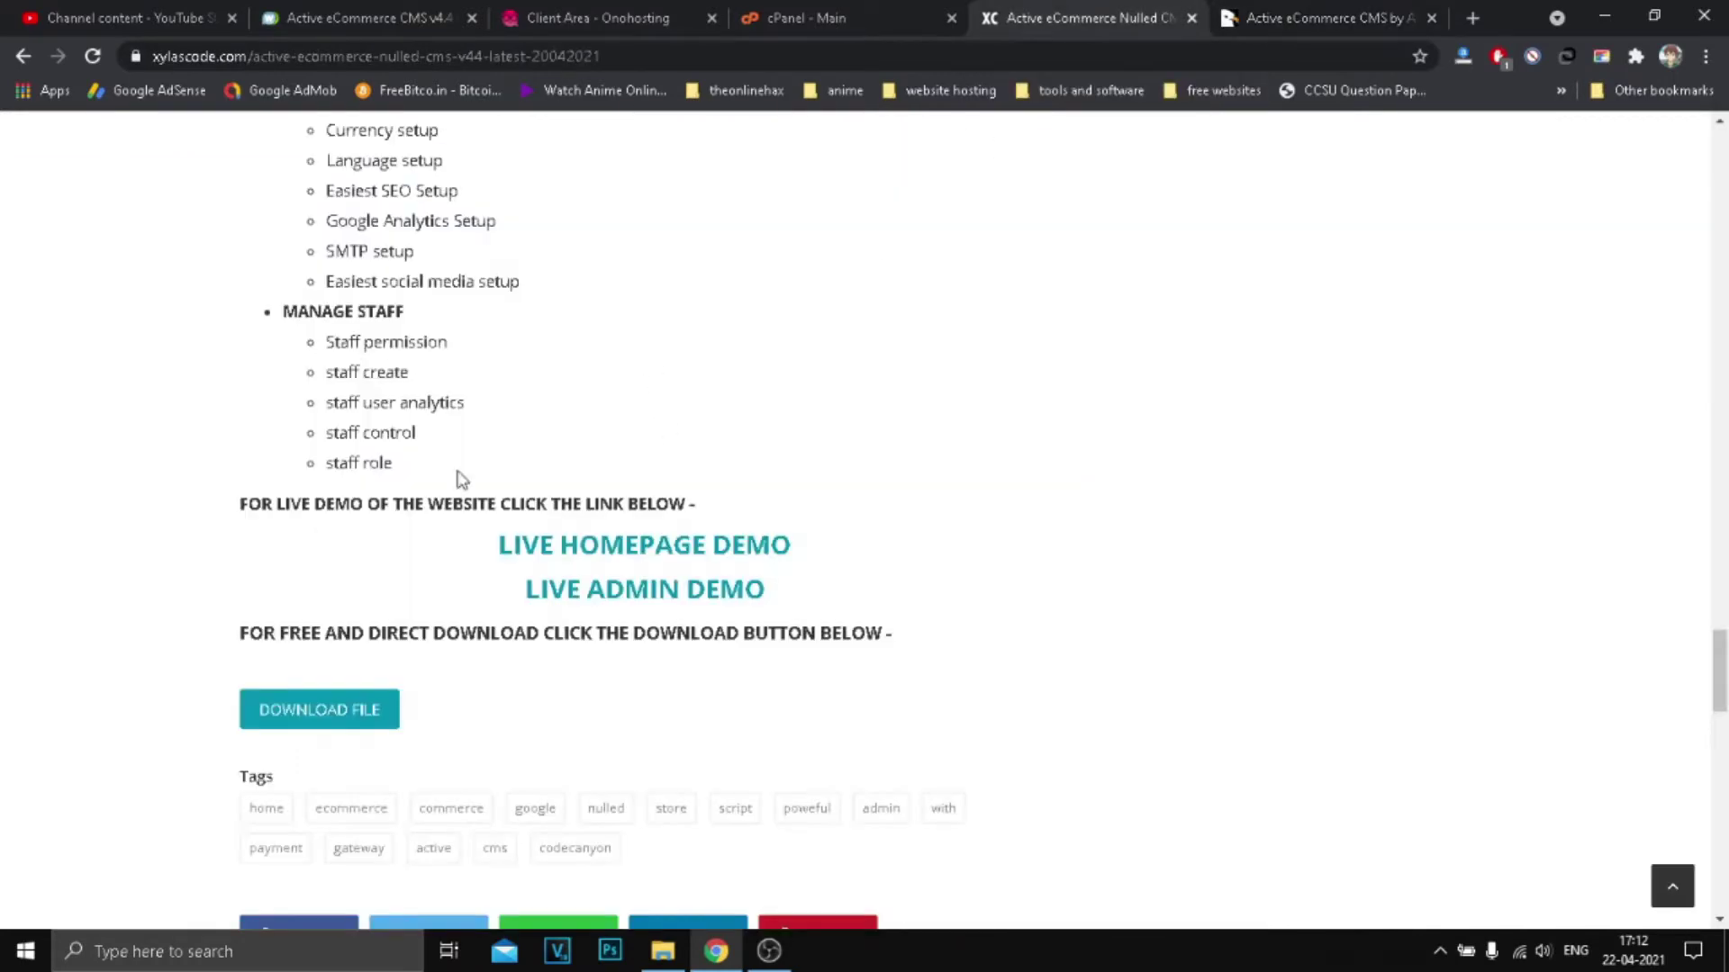
{"action": "left_click", "coordinate": [749, 565]}
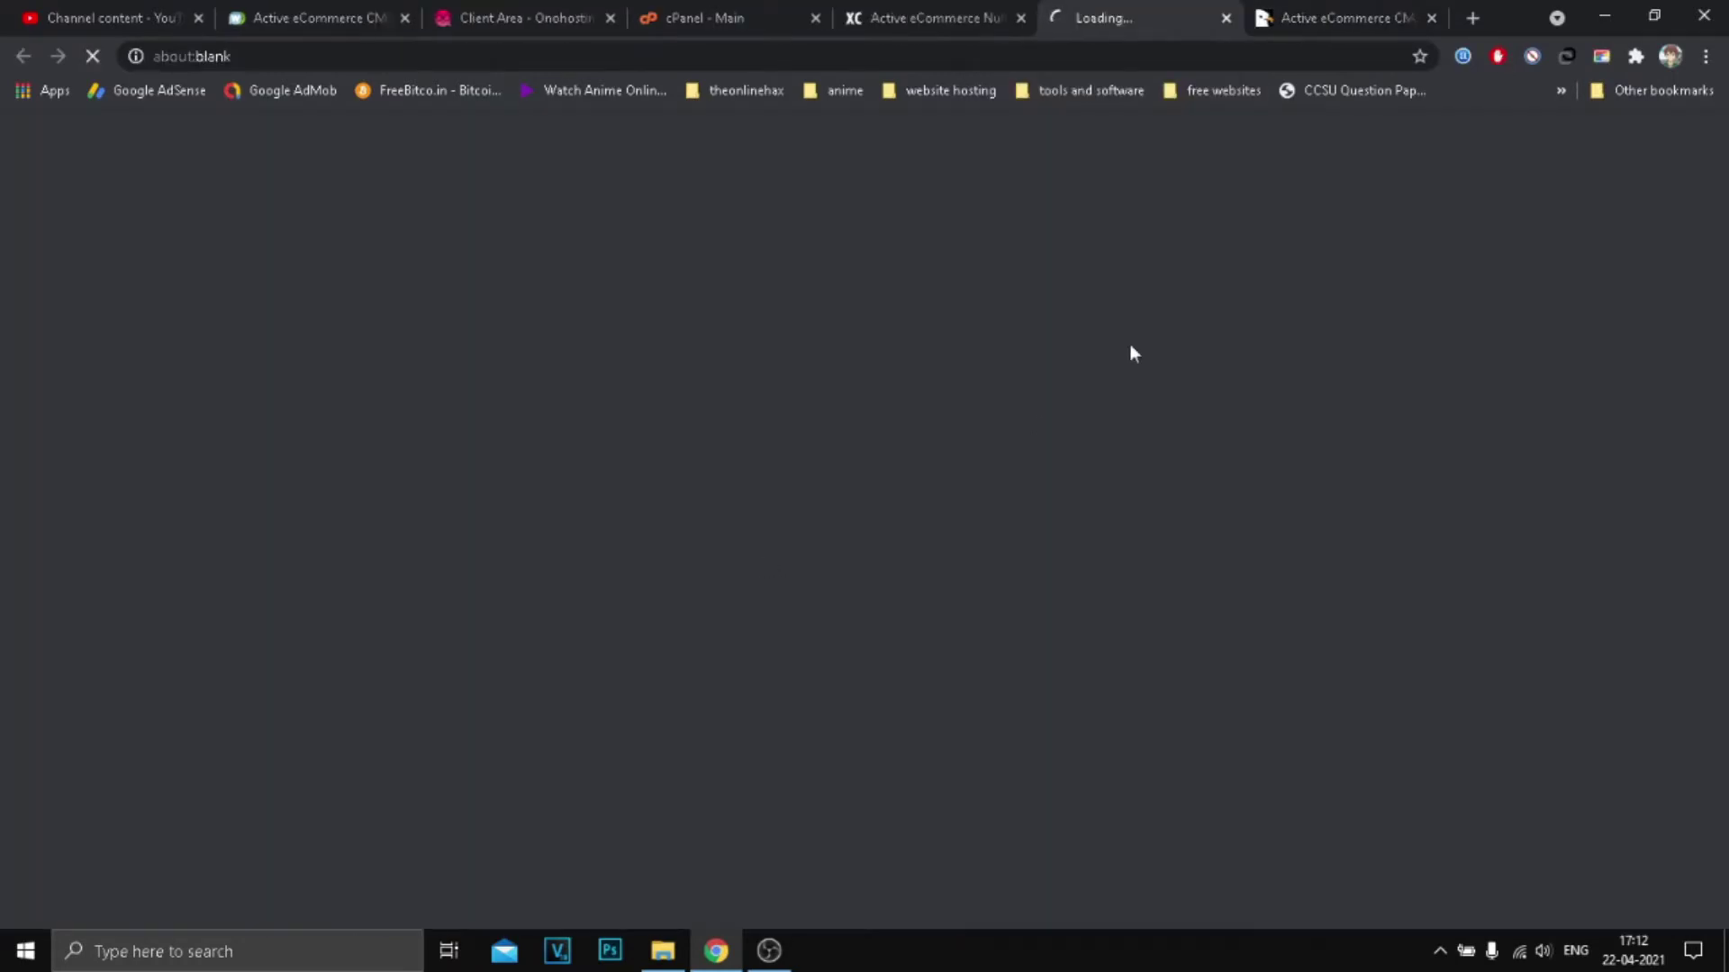
Step: Browse the demo storefront and advance its product carousel, then return to the Xylas Code page
{"action": "key", "text": "ctrl+shift+Tab"}
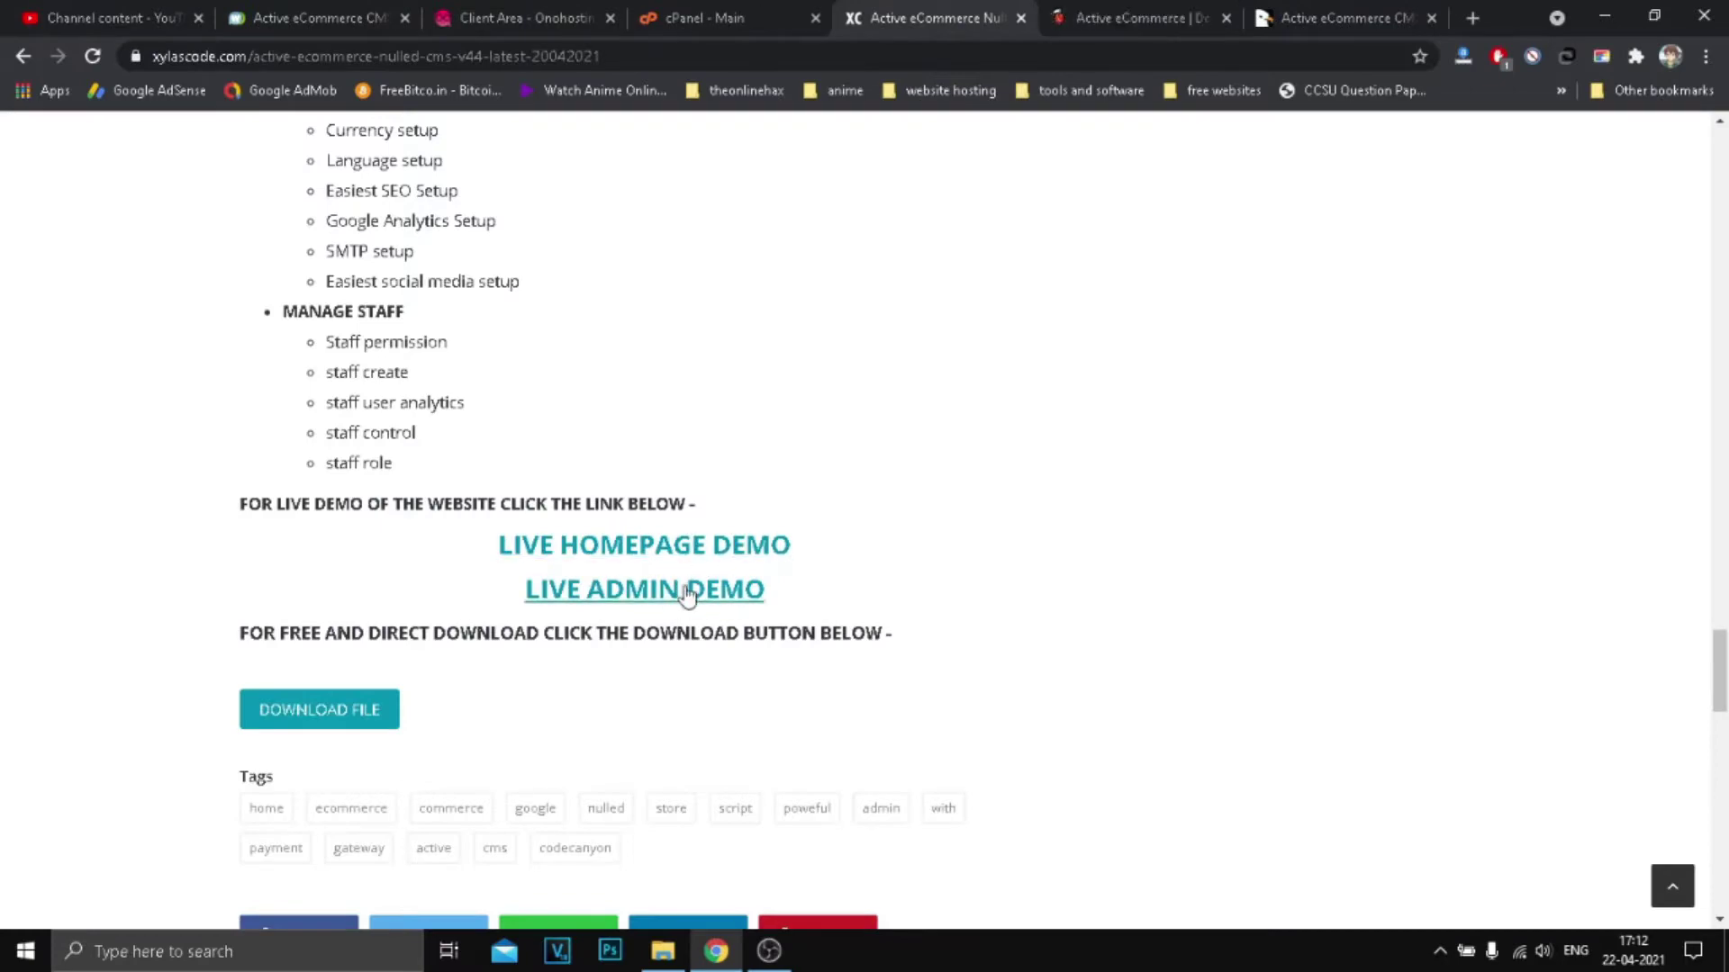
{"action": "left_click", "coordinate": [1134, 18]}
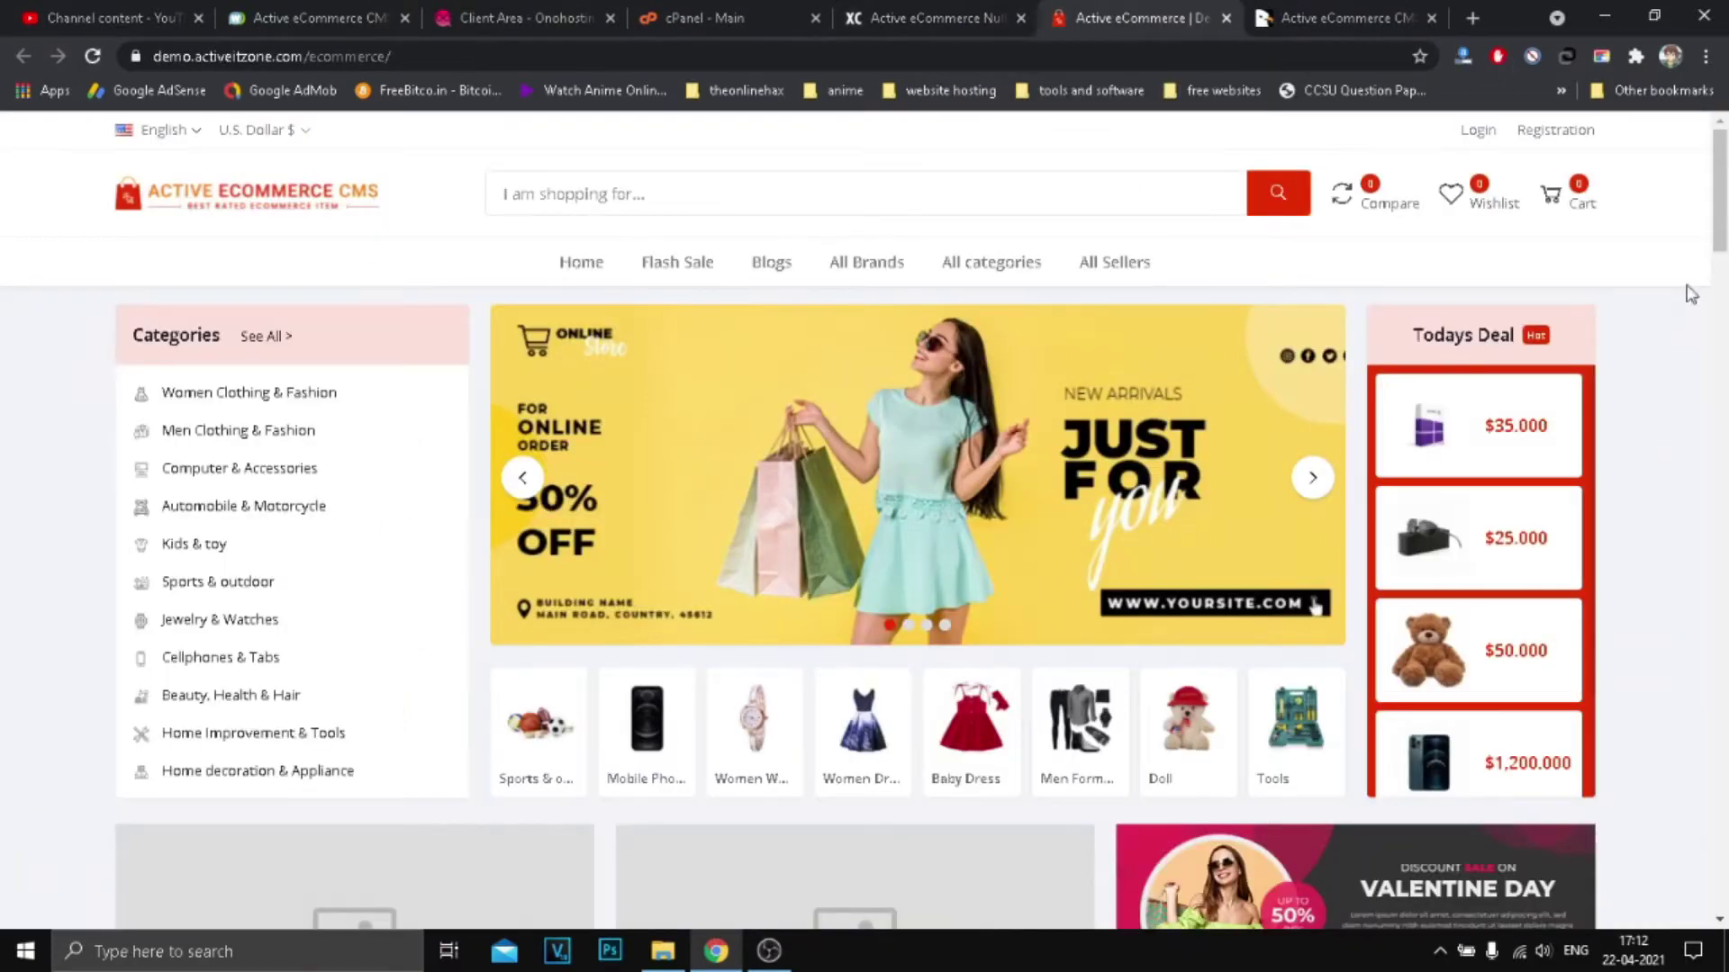
{"action": "scroll", "coordinate": [996, 552], "scroll_direction": "down", "scroll_amount": 15}
{"action": "scroll", "coordinate": [901, 507], "scroll_direction": "down", "scroll_amount": 7}
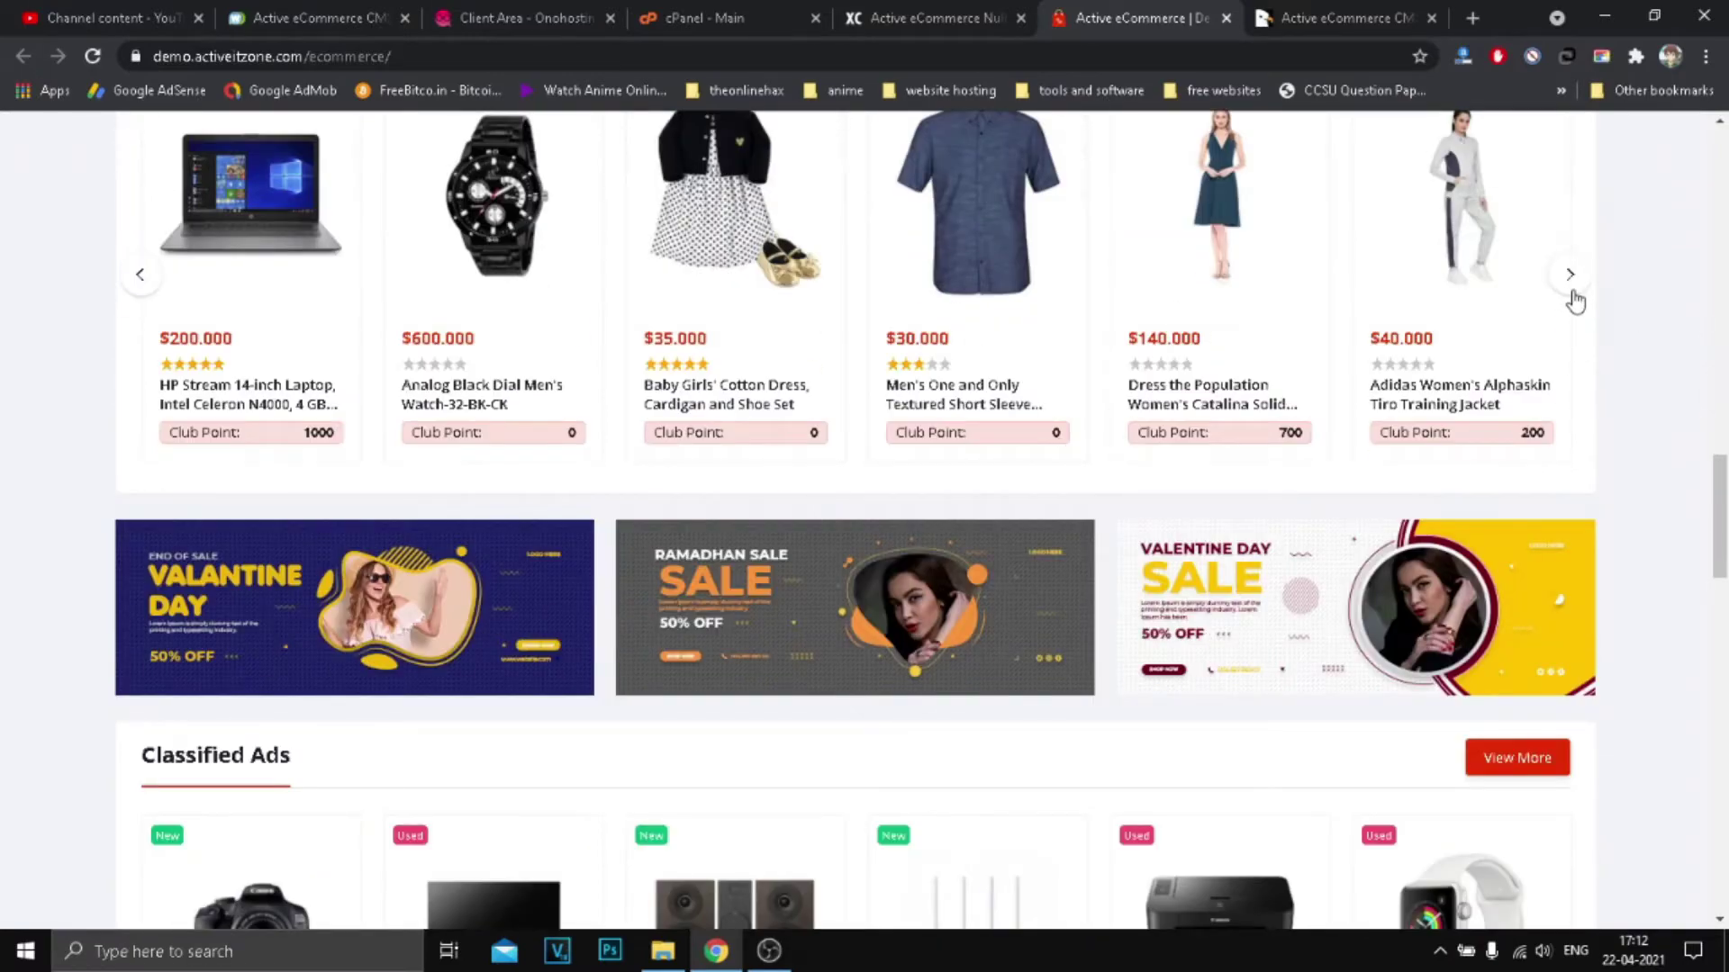
{"action": "left_click", "coordinate": [1570, 293]}
{"action": "scroll", "coordinate": [1347, 552], "scroll_direction": "down", "scroll_amount": 8}
{"action": "scroll", "coordinate": [1132, 573], "scroll_direction": "down", "scroll_amount": 12}
{"action": "scroll", "coordinate": [1152, 597], "scroll_direction": "up", "scroll_amount": 8}
{"action": "scroll", "coordinate": [1152, 597], "scroll_direction": "up", "scroll_amount": 15}
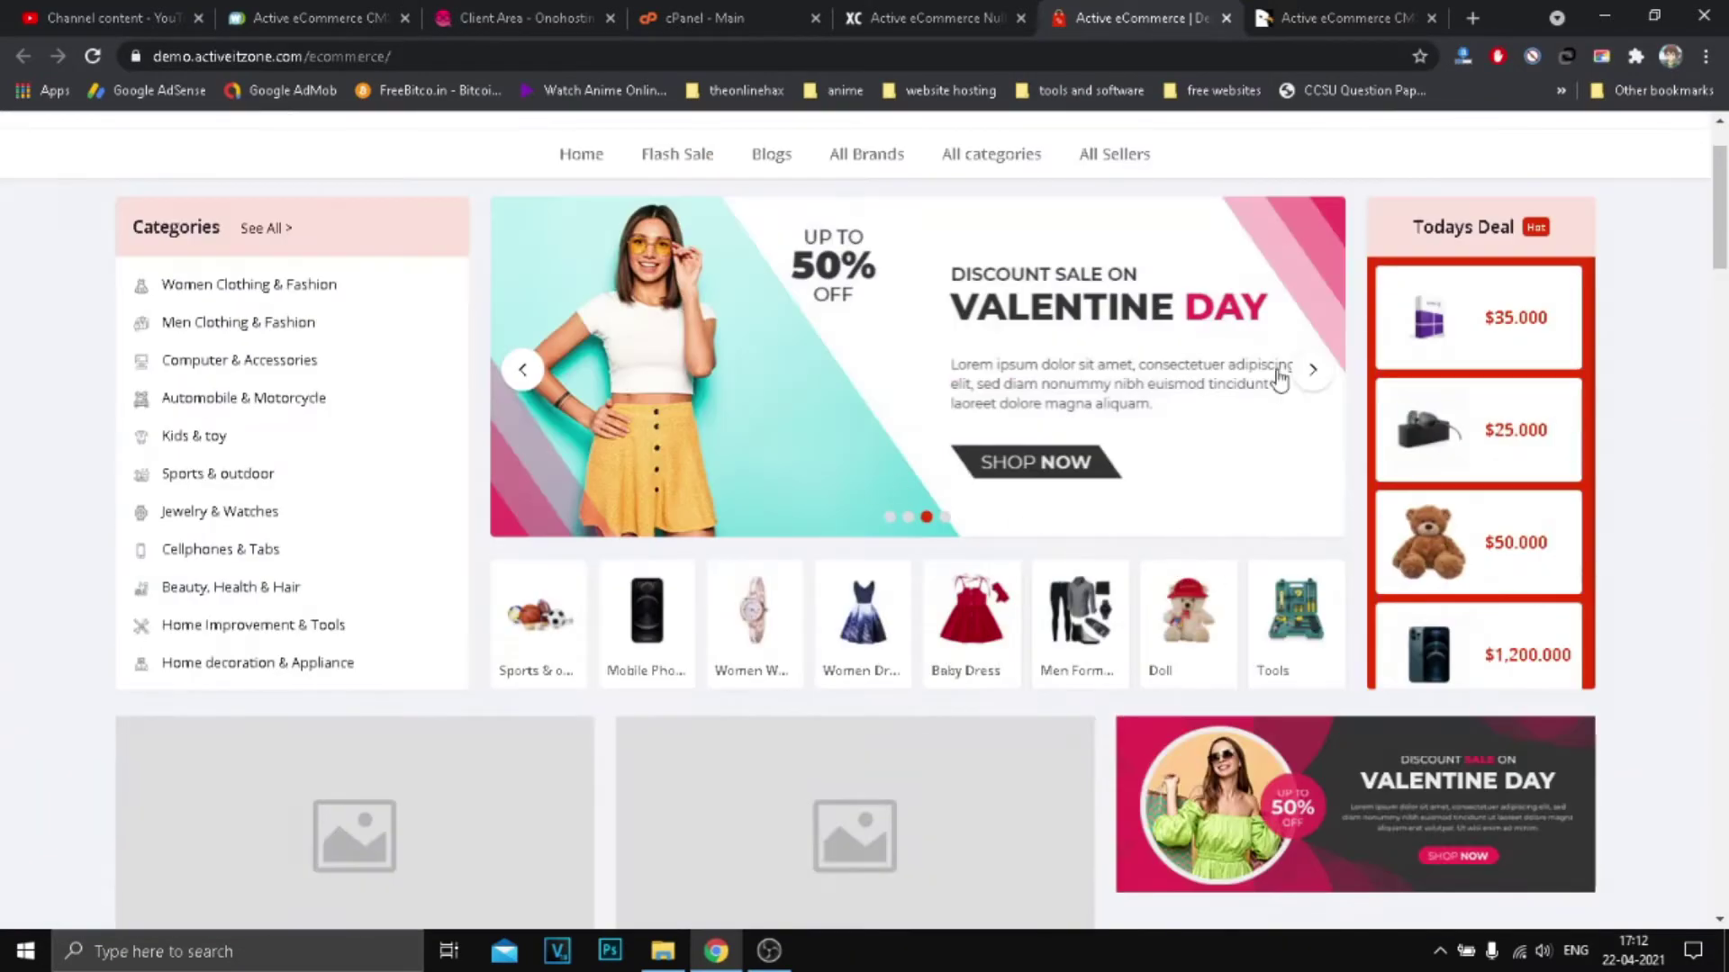
{"action": "left_click", "coordinate": [917, 4]}
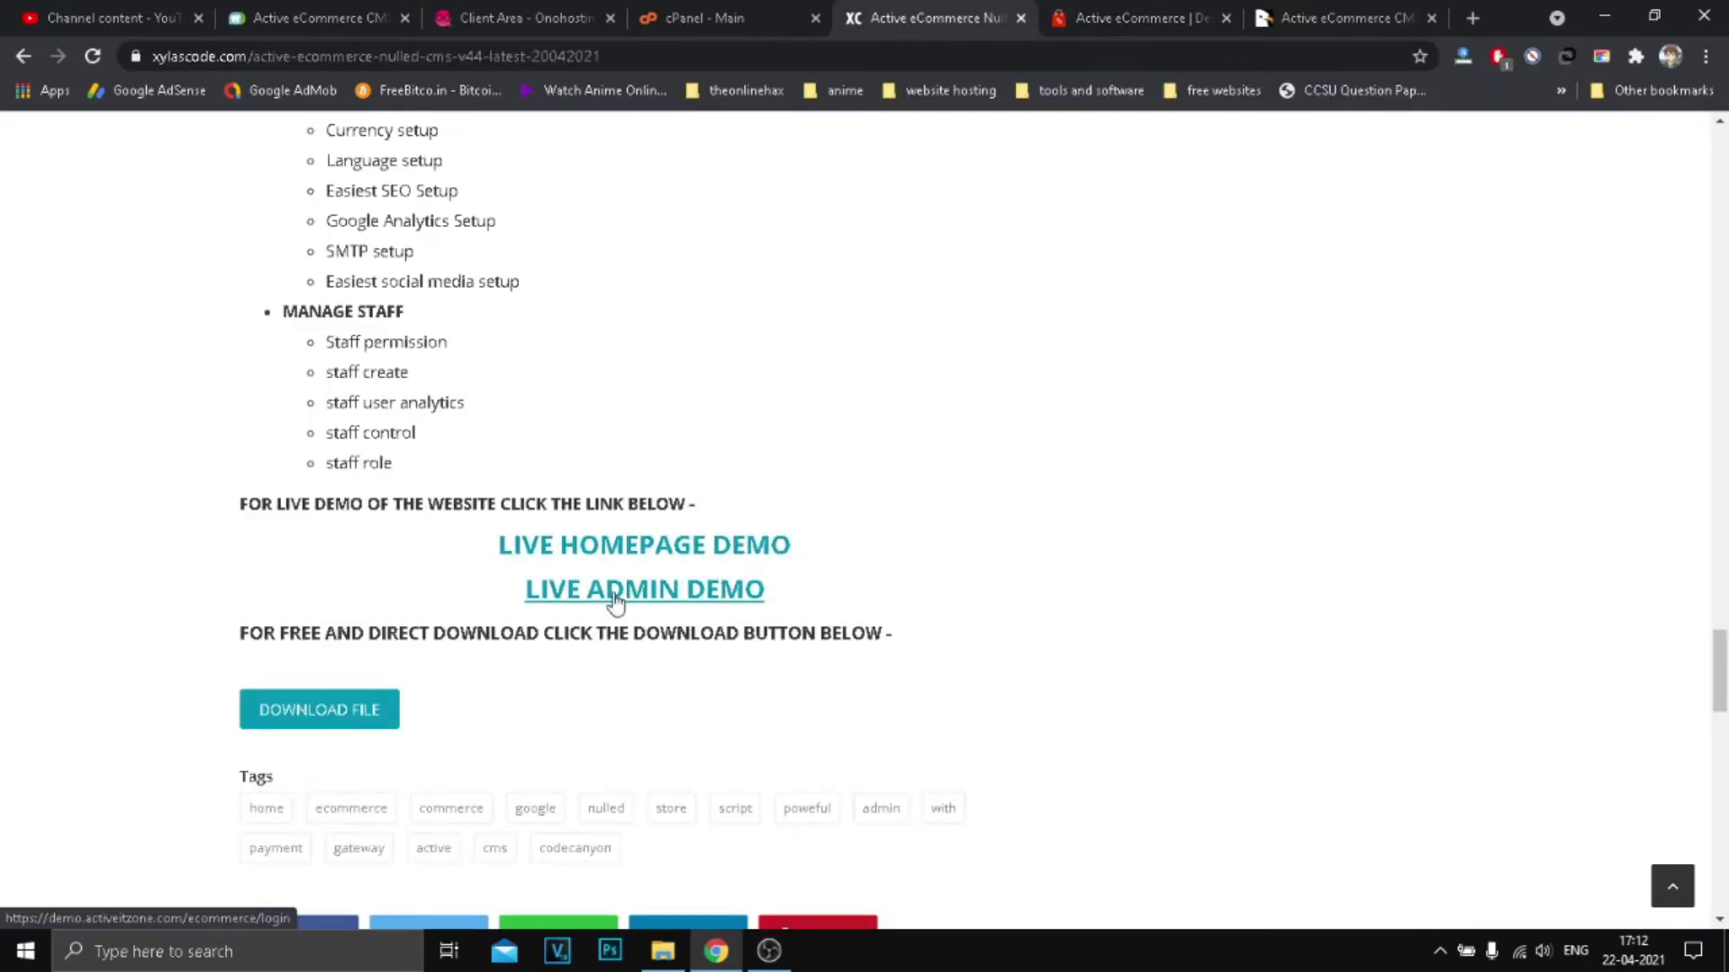
Step: Open the live admin demo login and fill in the demo admin e-mail
{"action": "left_click", "coordinate": [645, 590]}
{"action": "left_click", "coordinate": [761, 708]}
{"action": "triple_click", "coordinate": [820, 716]}
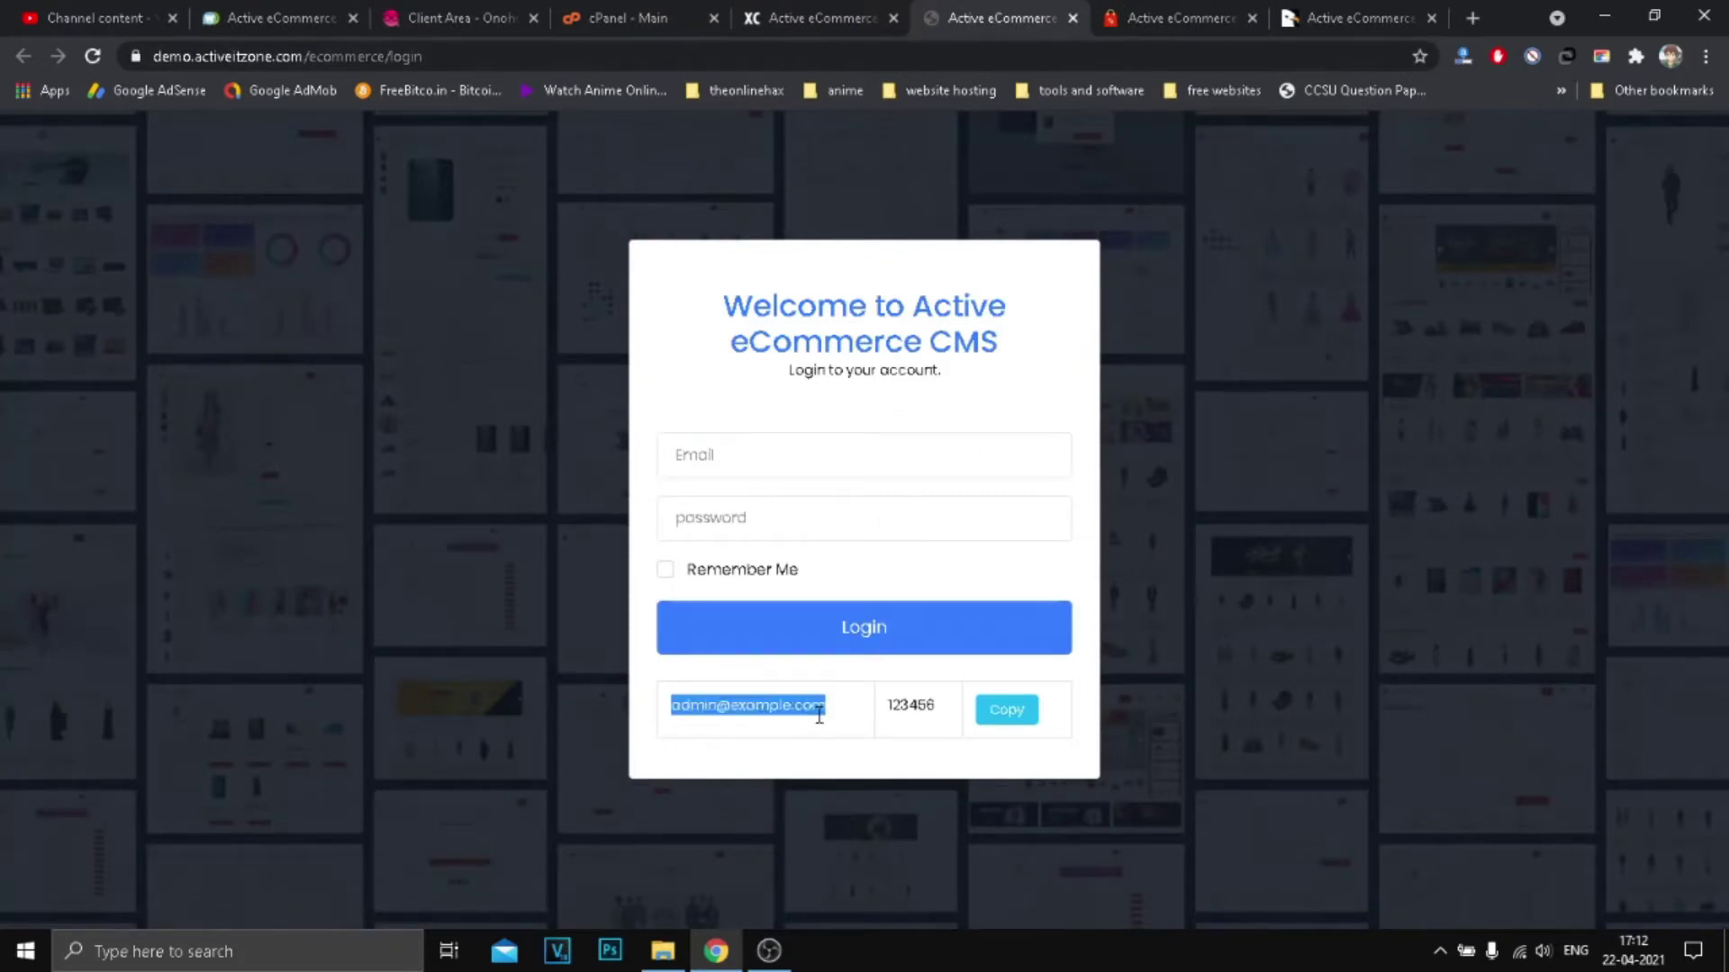
{"action": "left_click", "coordinate": [765, 459]}
{"action": "left_click", "coordinate": [1015, 668]}
Step: Paste the demo password, tick Remember Me, log in, and resubmit after the 419 Page Expired error
{"action": "double_click", "coordinate": [932, 709]}
{"action": "key", "text": "ctrl+c"}
{"action": "left_click", "coordinate": [784, 518]}
{"action": "key", "text": "ctrl+v"}
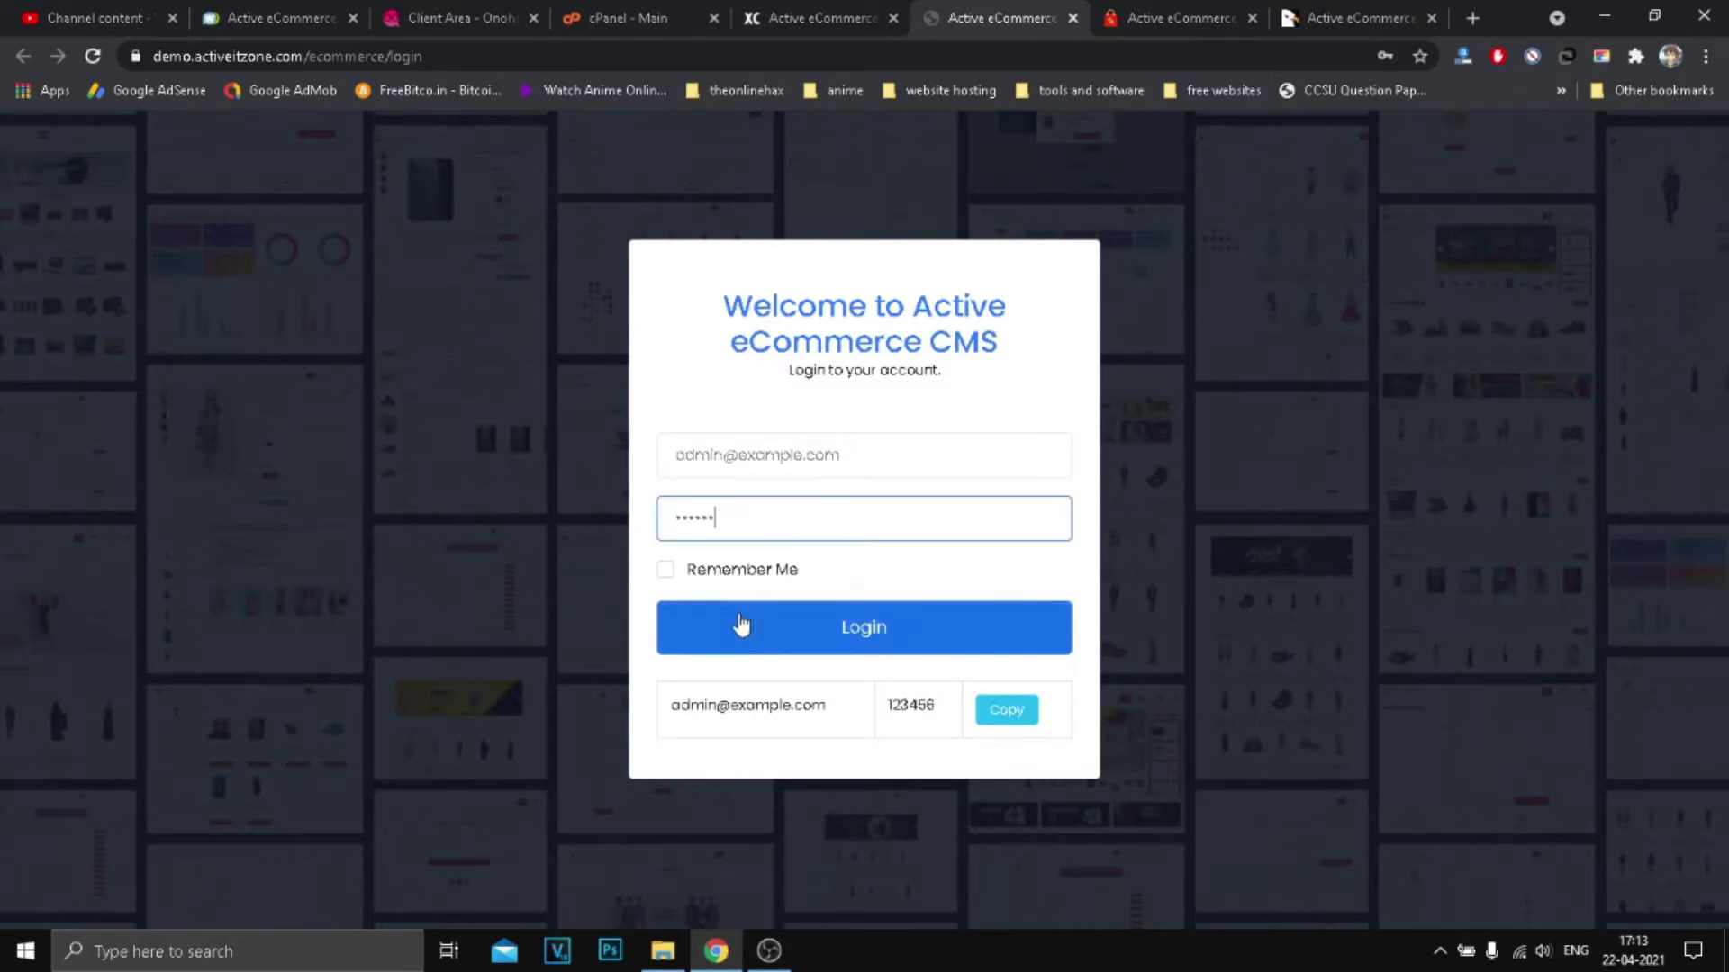
{"action": "left_click", "coordinate": [673, 580]}
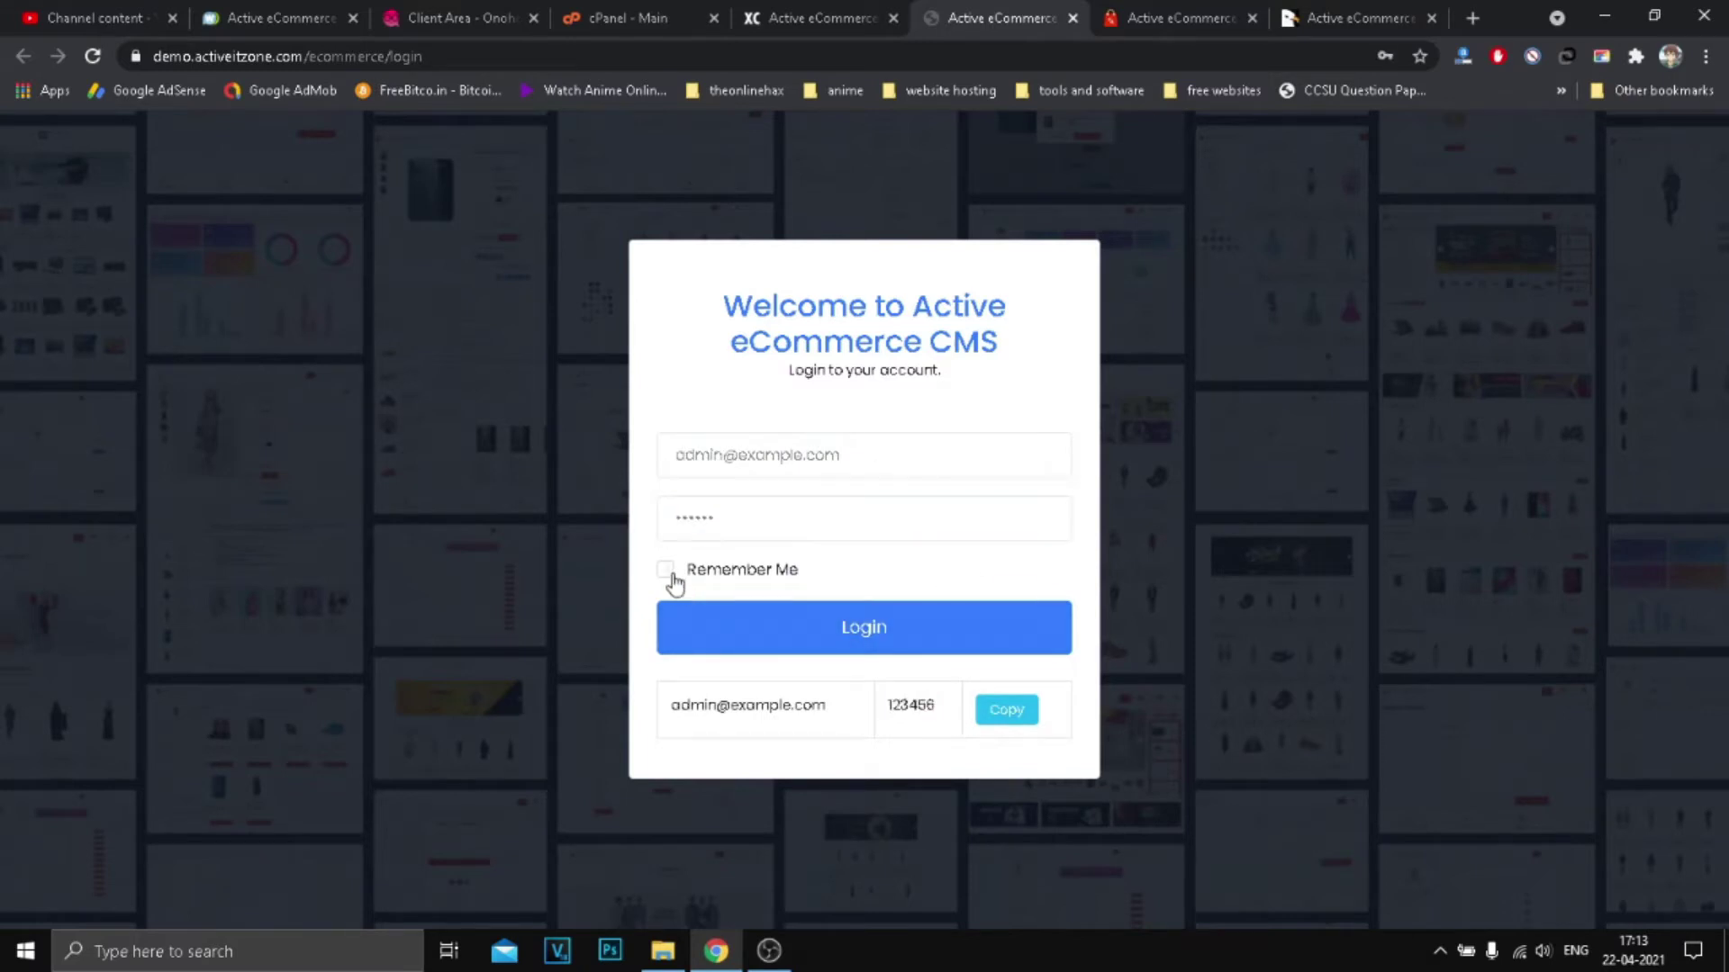
{"action": "left_click", "coordinate": [856, 641]}
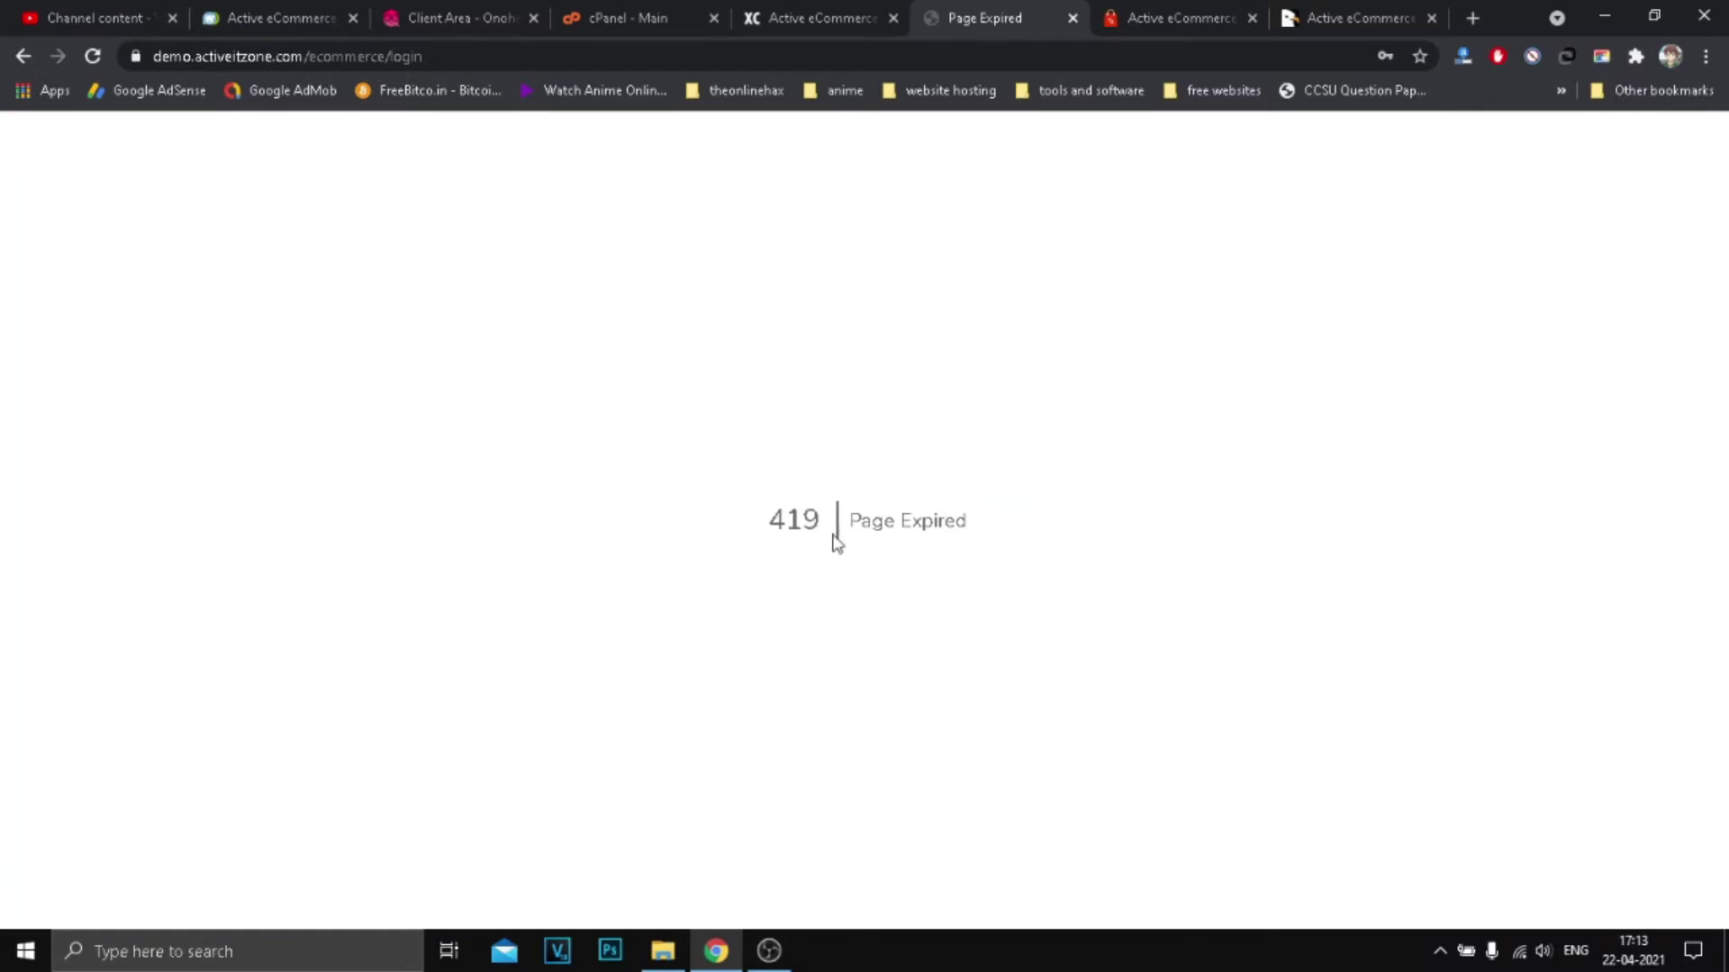
{"action": "left_click", "coordinate": [93, 56]}
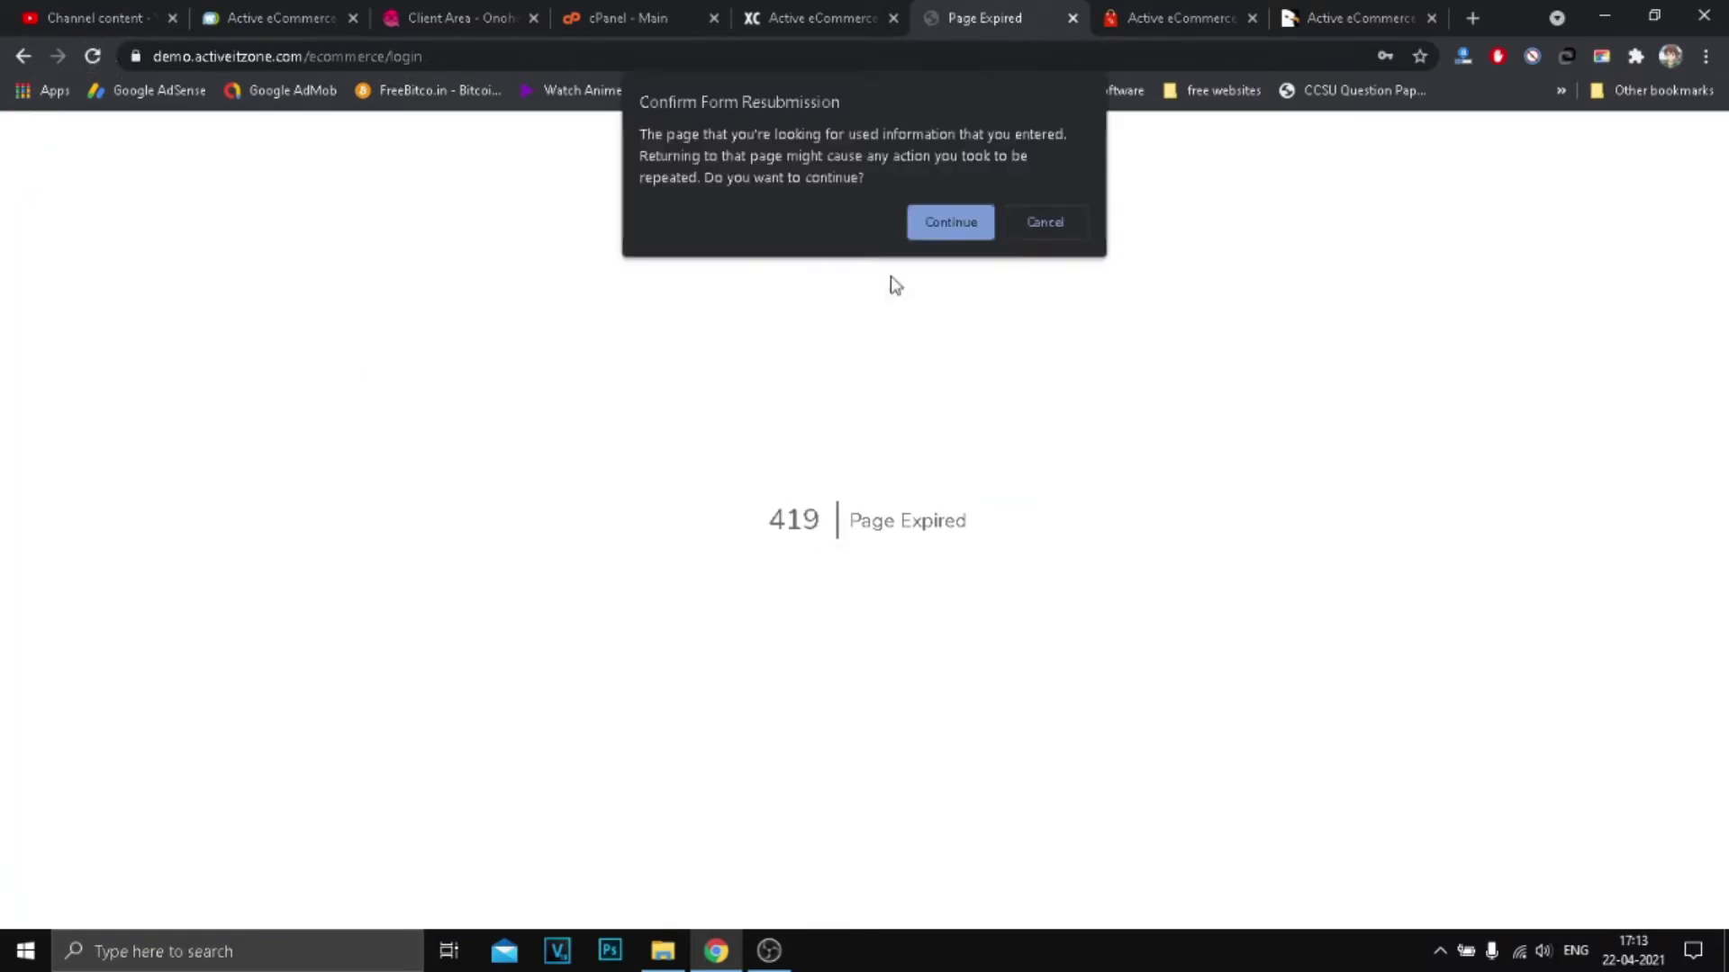
{"action": "key", "text": "Return"}
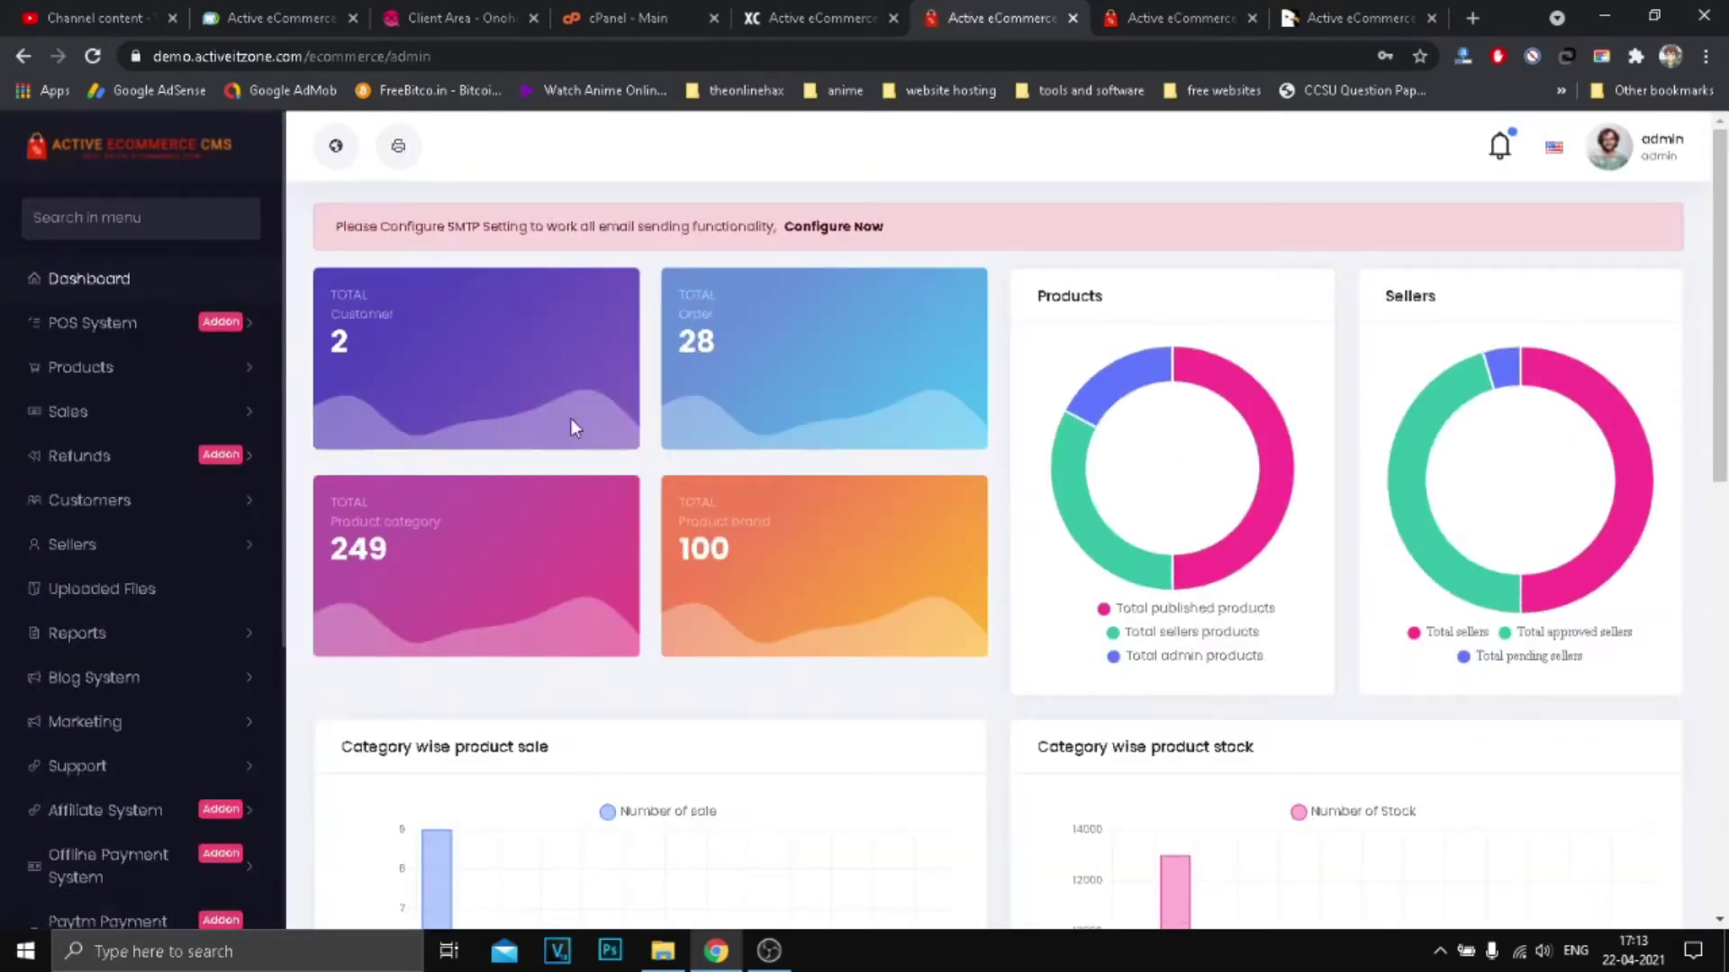
{"action": "scroll", "coordinate": [162, 541], "scroll_direction": "down", "scroll_amount": 5}
{"action": "scroll", "coordinate": [714, 558], "scroll_direction": "up", "scroll_amount": 5}
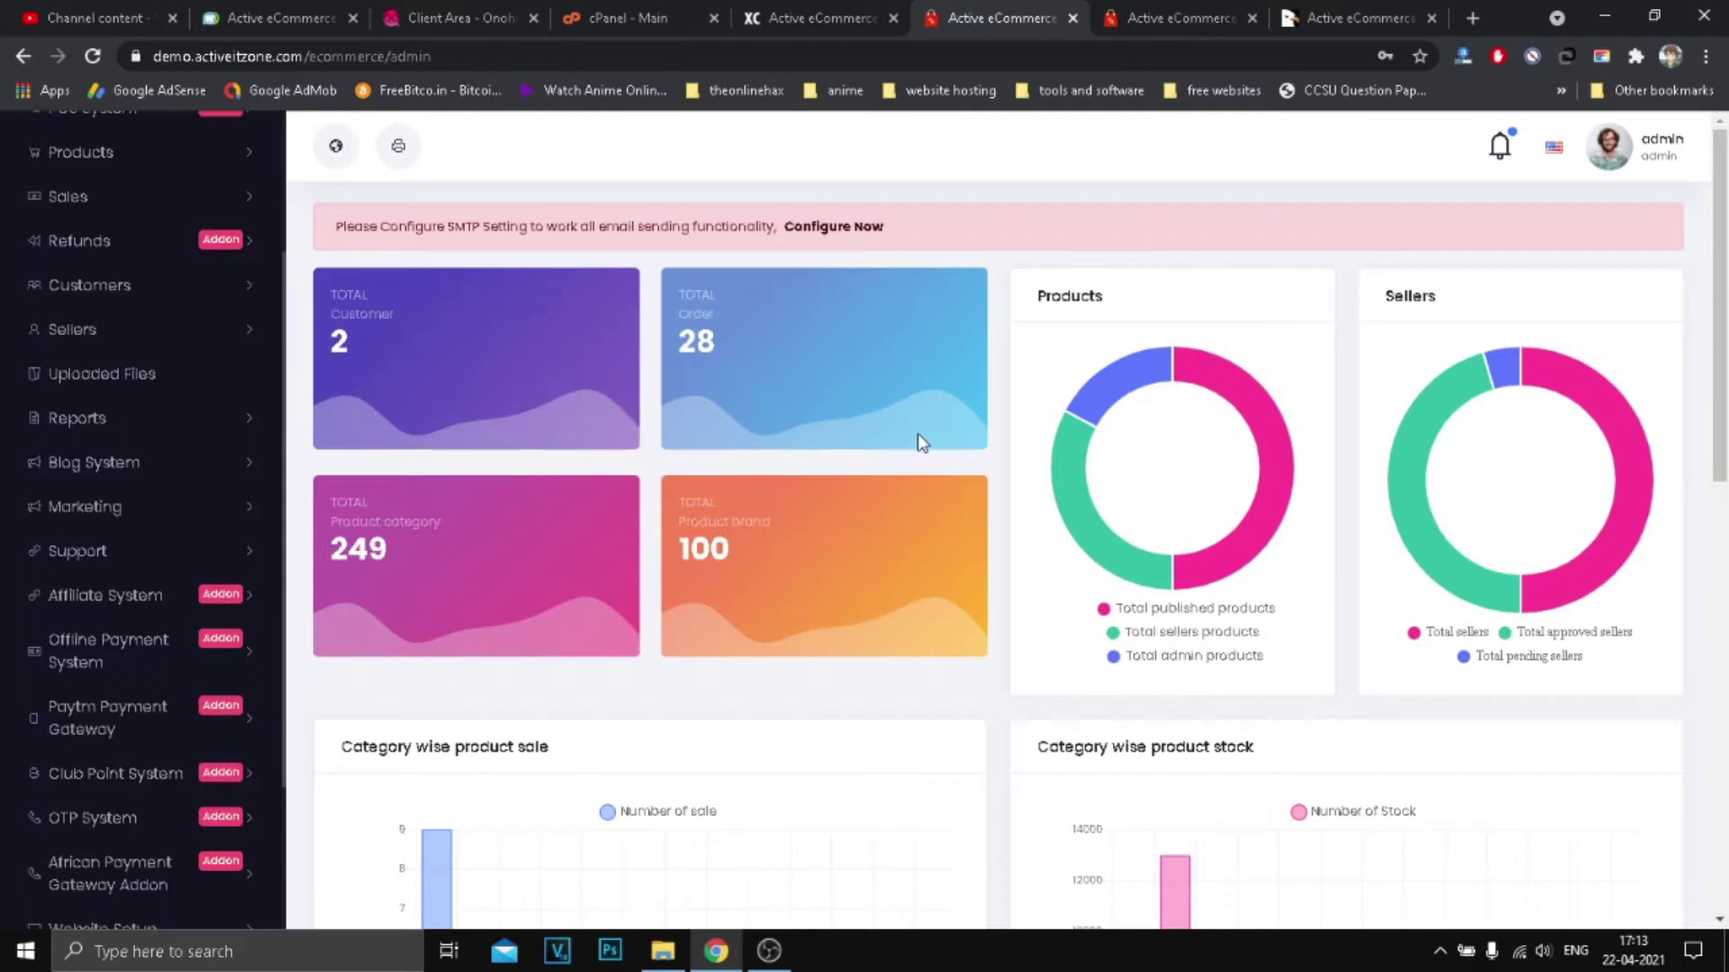
{"action": "scroll", "coordinate": [87, 345], "scroll_direction": "up", "scroll_amount": 3}
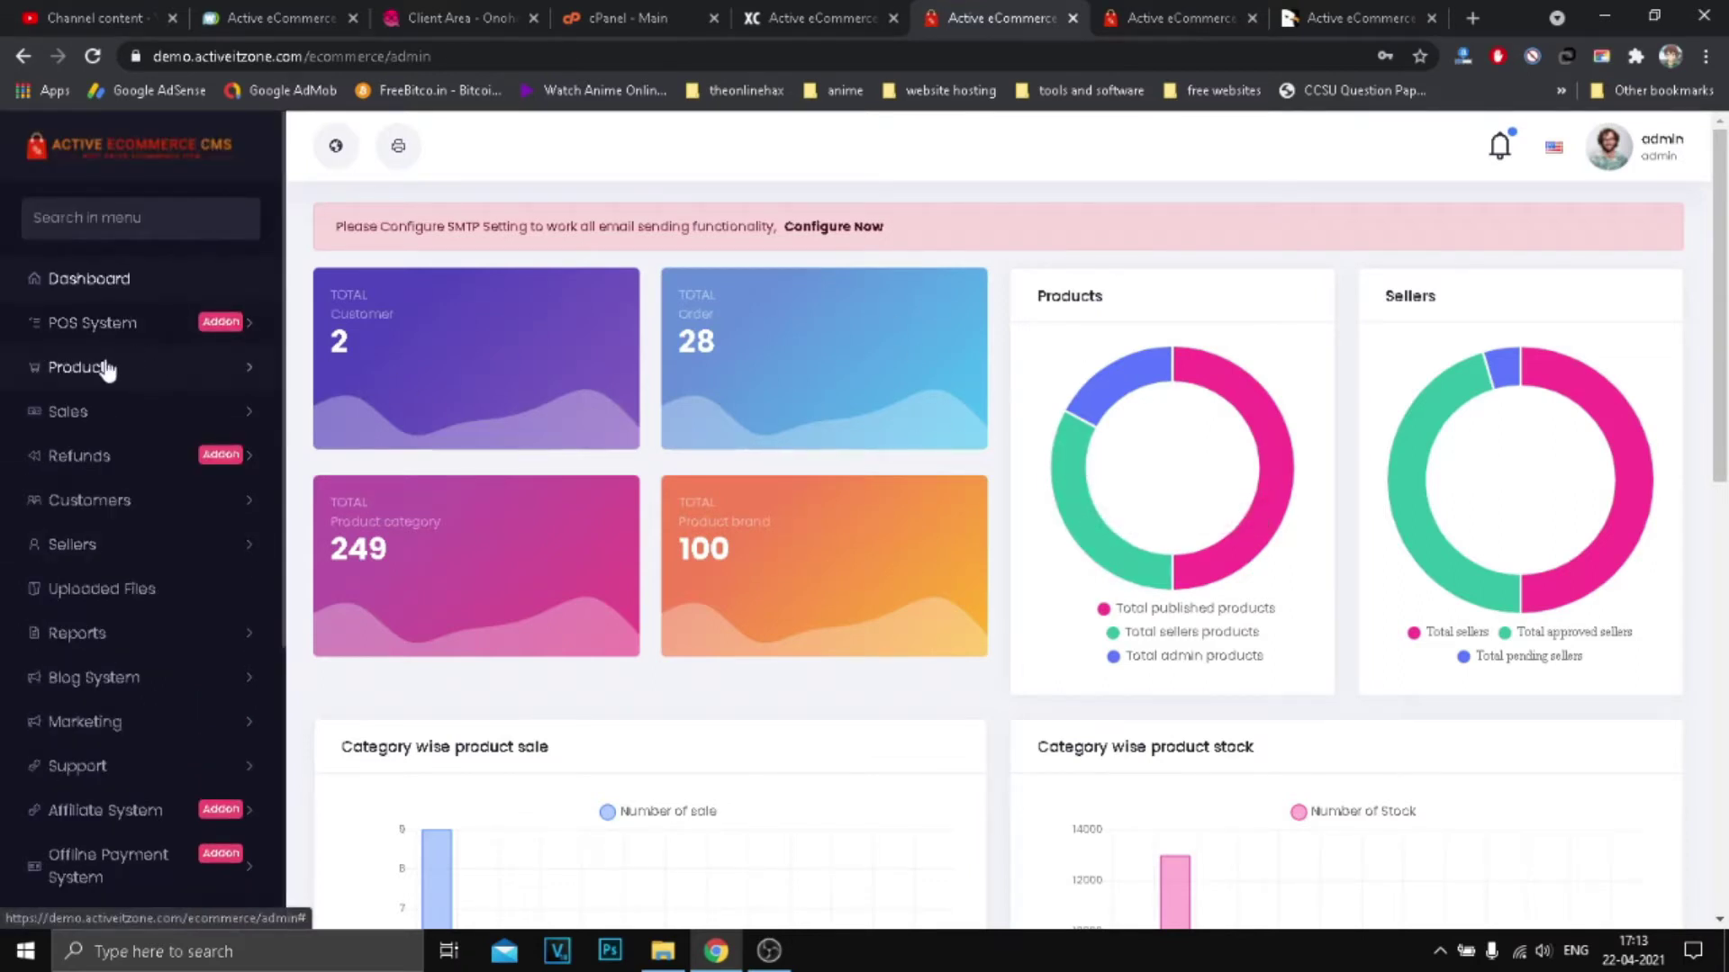
{"action": "left_click", "coordinate": [83, 369]}
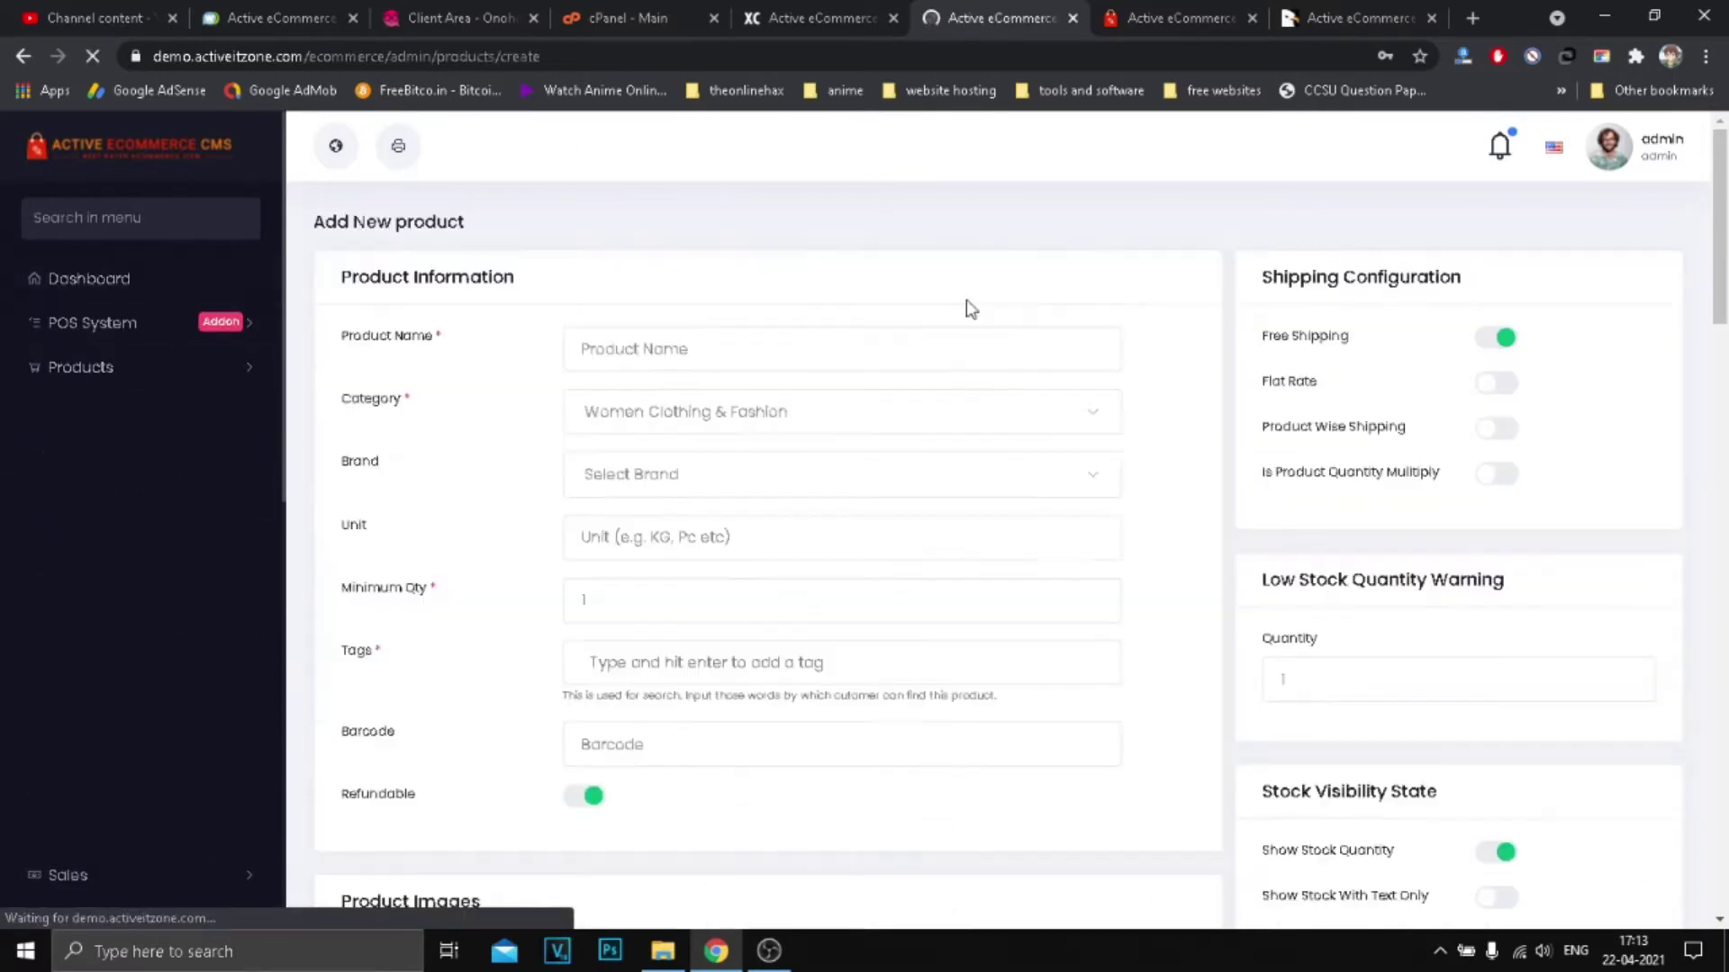
{"action": "scroll", "coordinate": [1099, 436], "scroll_direction": "down", "scroll_amount": 12}
{"action": "scroll", "coordinate": [1511, 563], "scroll_direction": "up", "scroll_amount": 12}
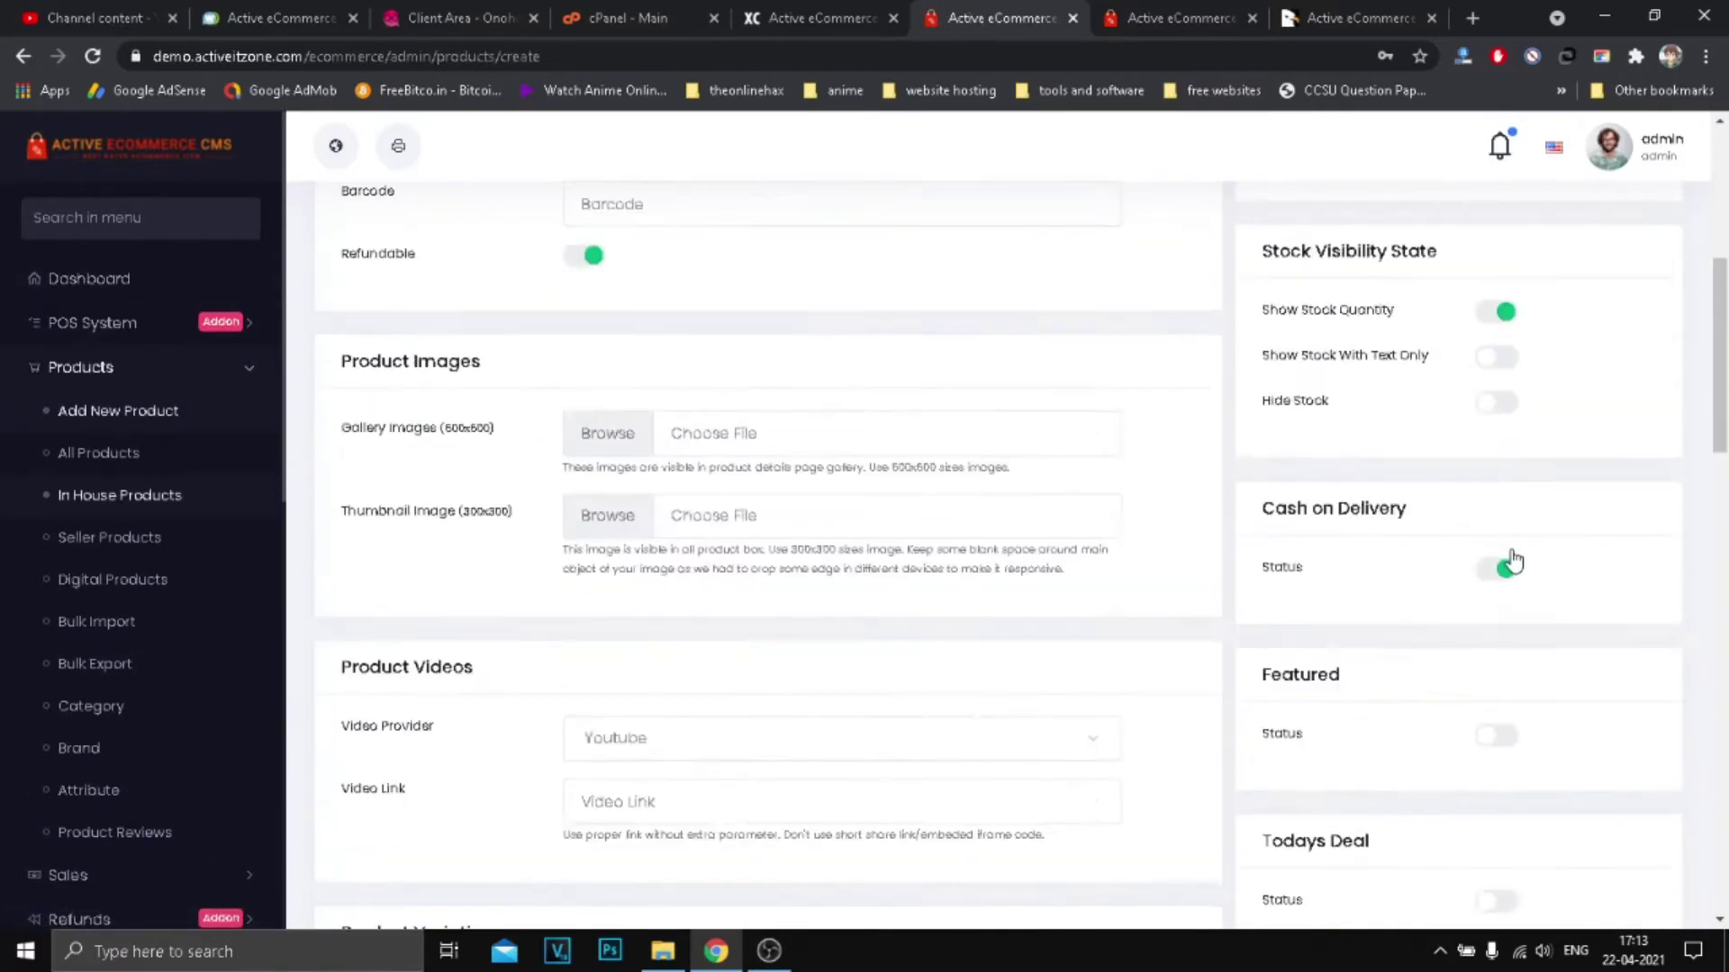
{"action": "scroll", "coordinate": [186, 429], "scroll_direction": "down", "scroll_amount": 6}
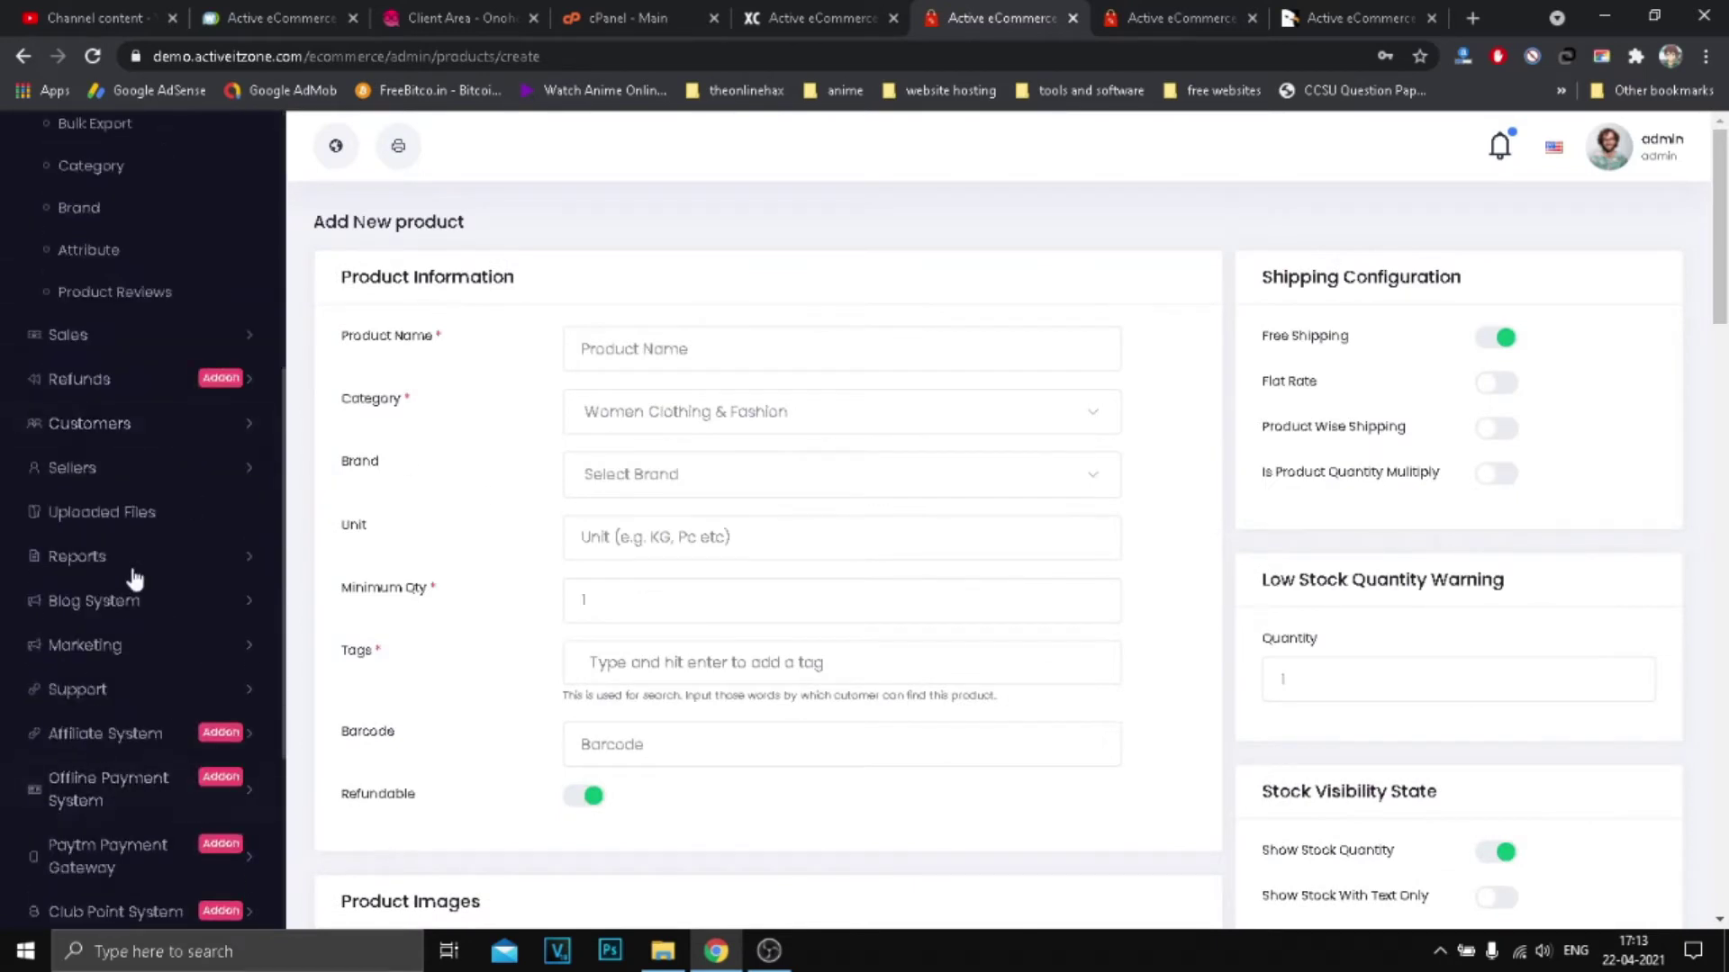
{"action": "scroll", "coordinate": [135, 579], "scroll_direction": "down", "scroll_amount": 1}
{"action": "scroll", "coordinate": [126, 662], "scroll_direction": "down", "scroll_amount": 1}
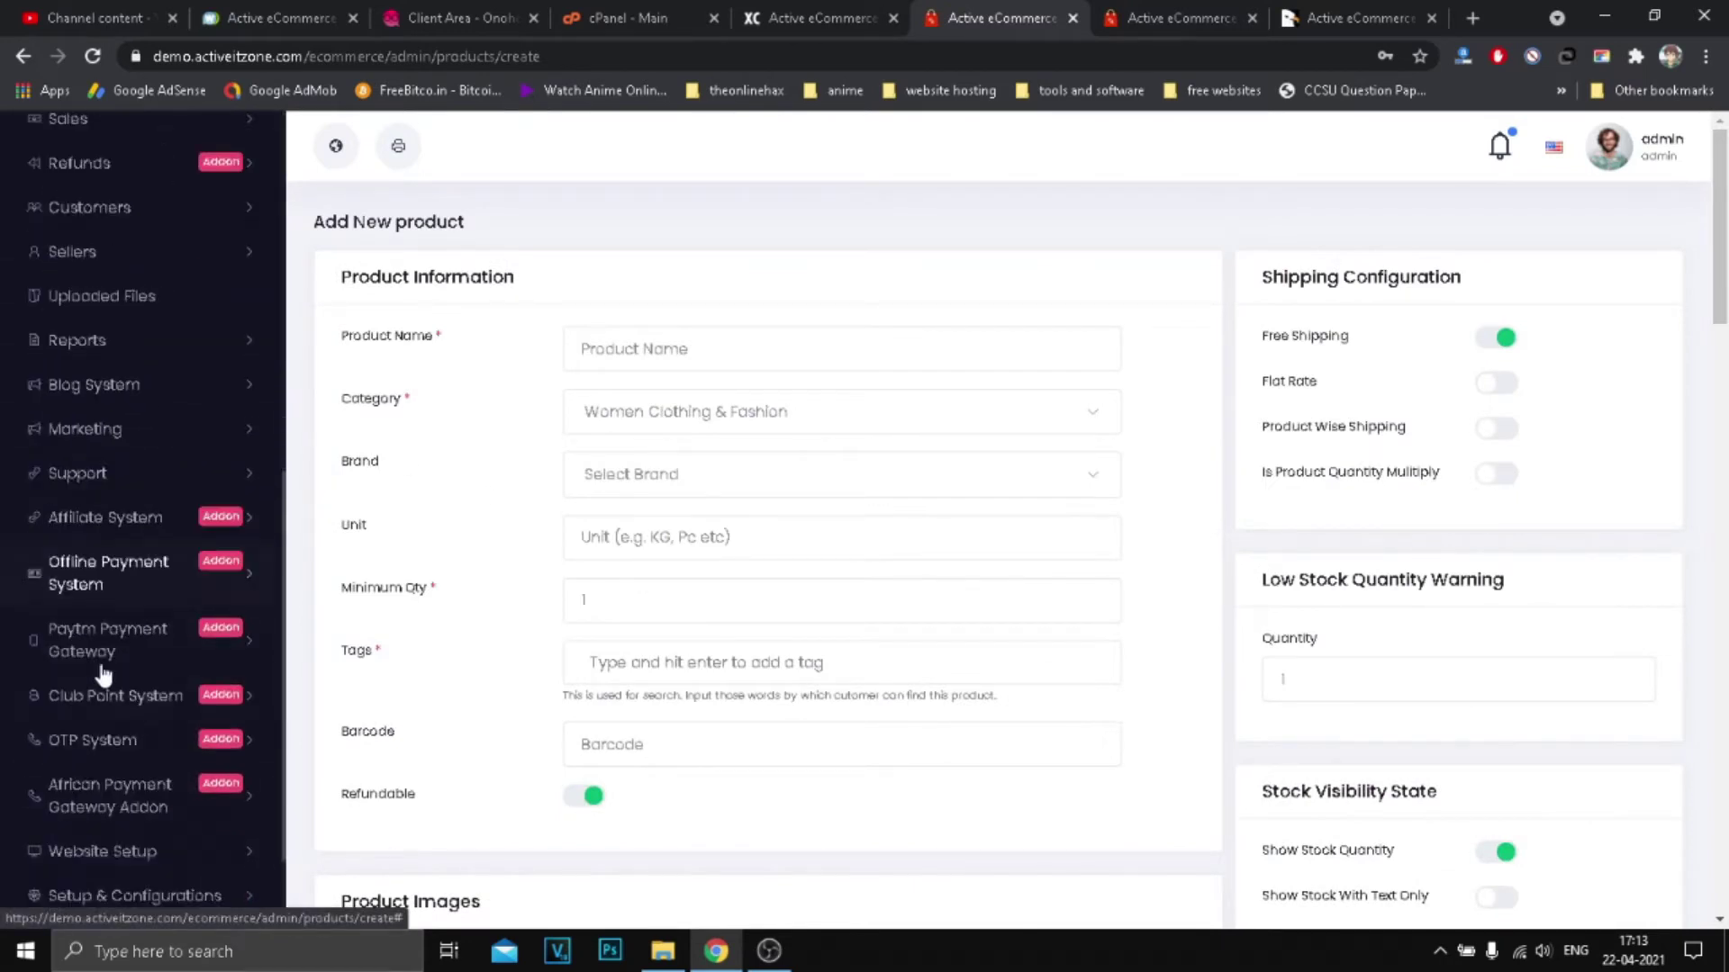
{"action": "scroll", "coordinate": [169, 730], "scroll_direction": "down", "scroll_amount": 1}
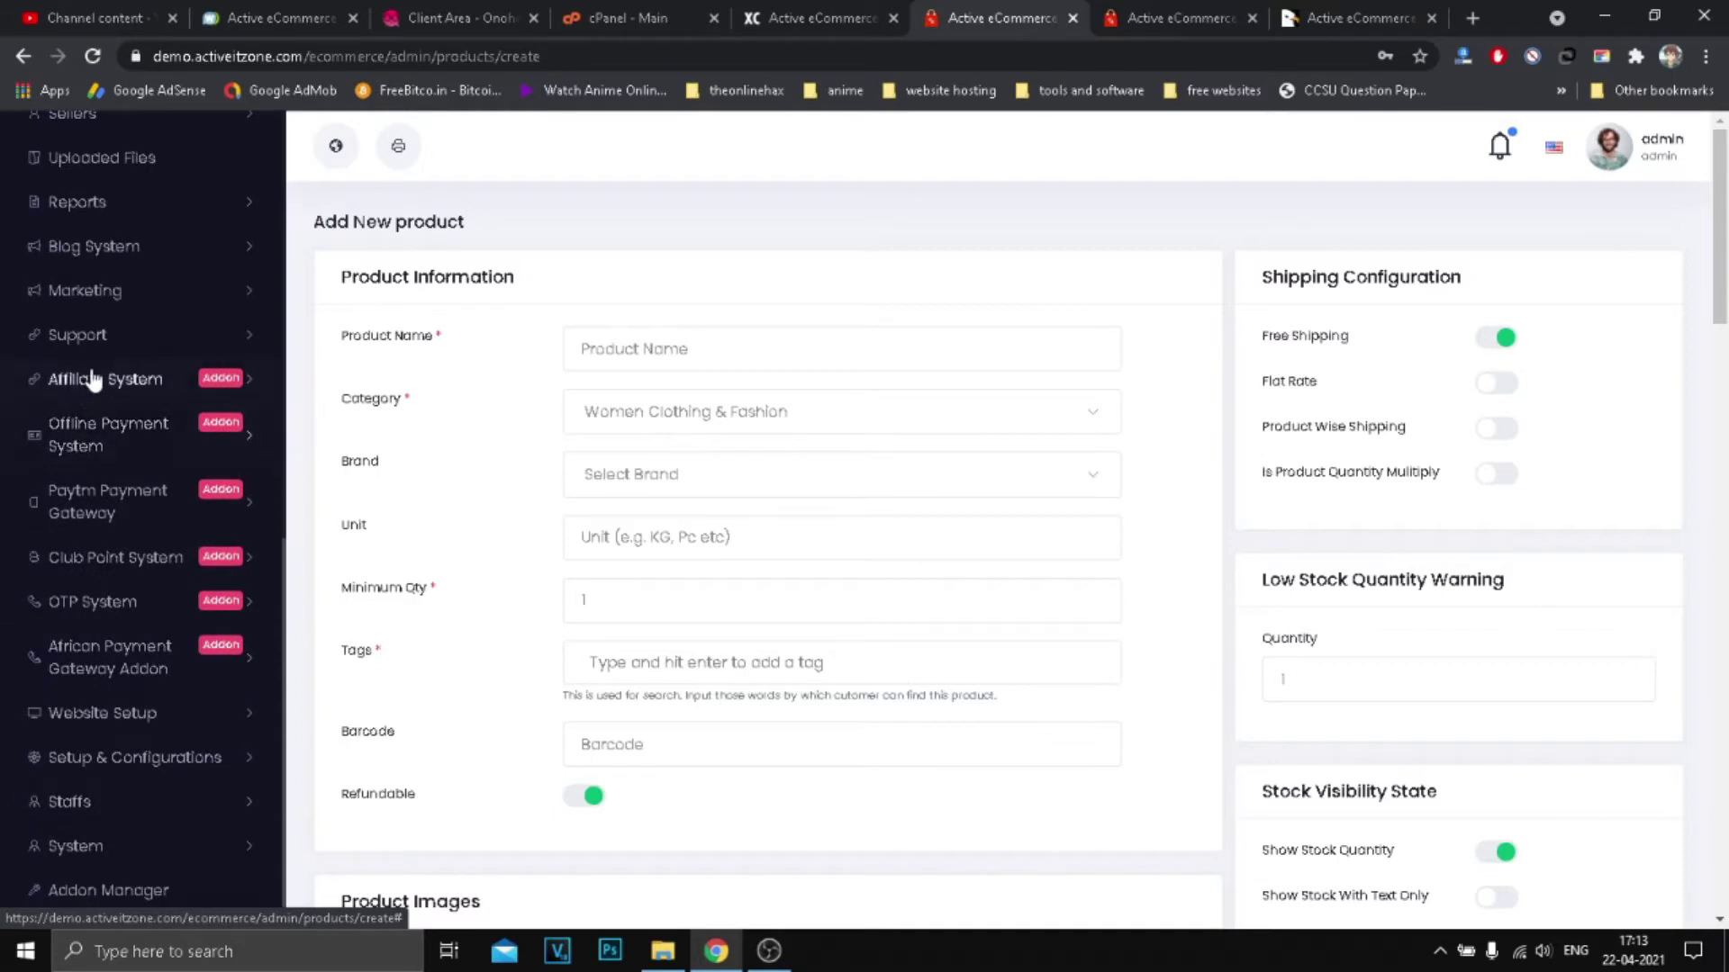
{"action": "left_click", "coordinate": [214, 530]}
{"action": "left_click", "coordinate": [80, 553]}
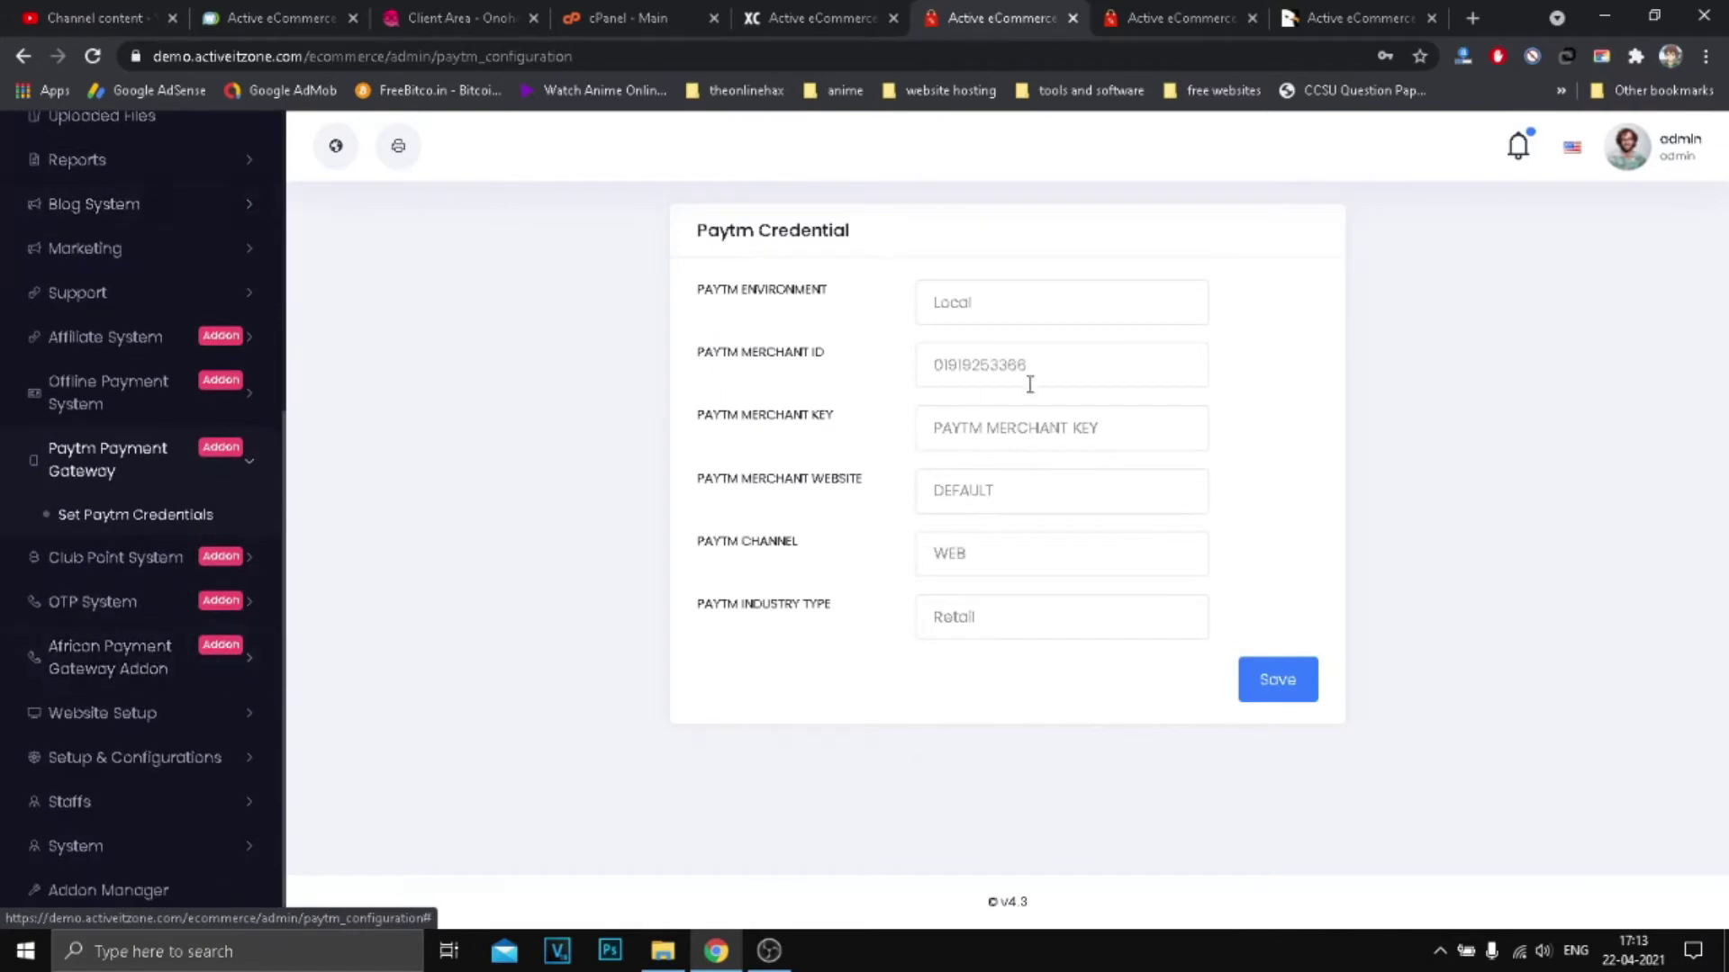
{"action": "left_click", "coordinate": [1019, 312]}
{"action": "left_click", "coordinate": [1067, 360]}
{"action": "left_click_drag", "start_coordinate": [747, 254], "coordinate": [1313, 671]}
{"action": "left_click", "coordinate": [1011, 766]}
{"action": "left_click_drag", "start_coordinate": [516, 249], "coordinate": [1126, 436]}
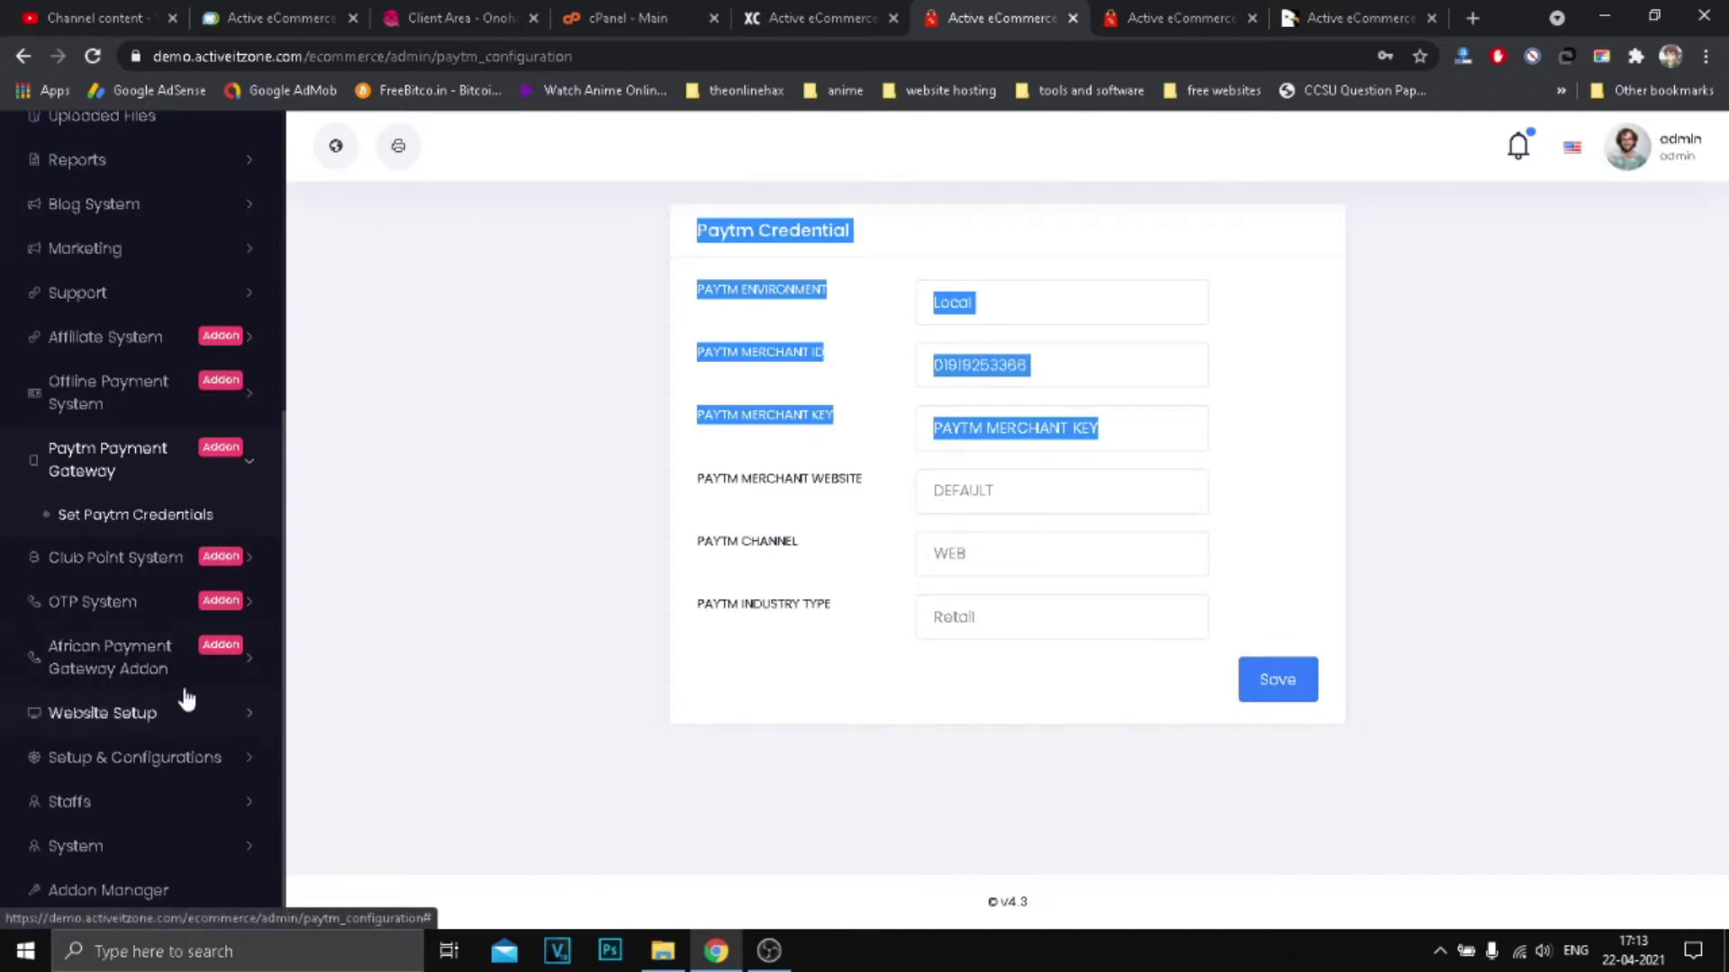
{"action": "scroll", "coordinate": [151, 292], "scroll_direction": "up", "scroll_amount": 5}
{"action": "key", "text": "F5"}
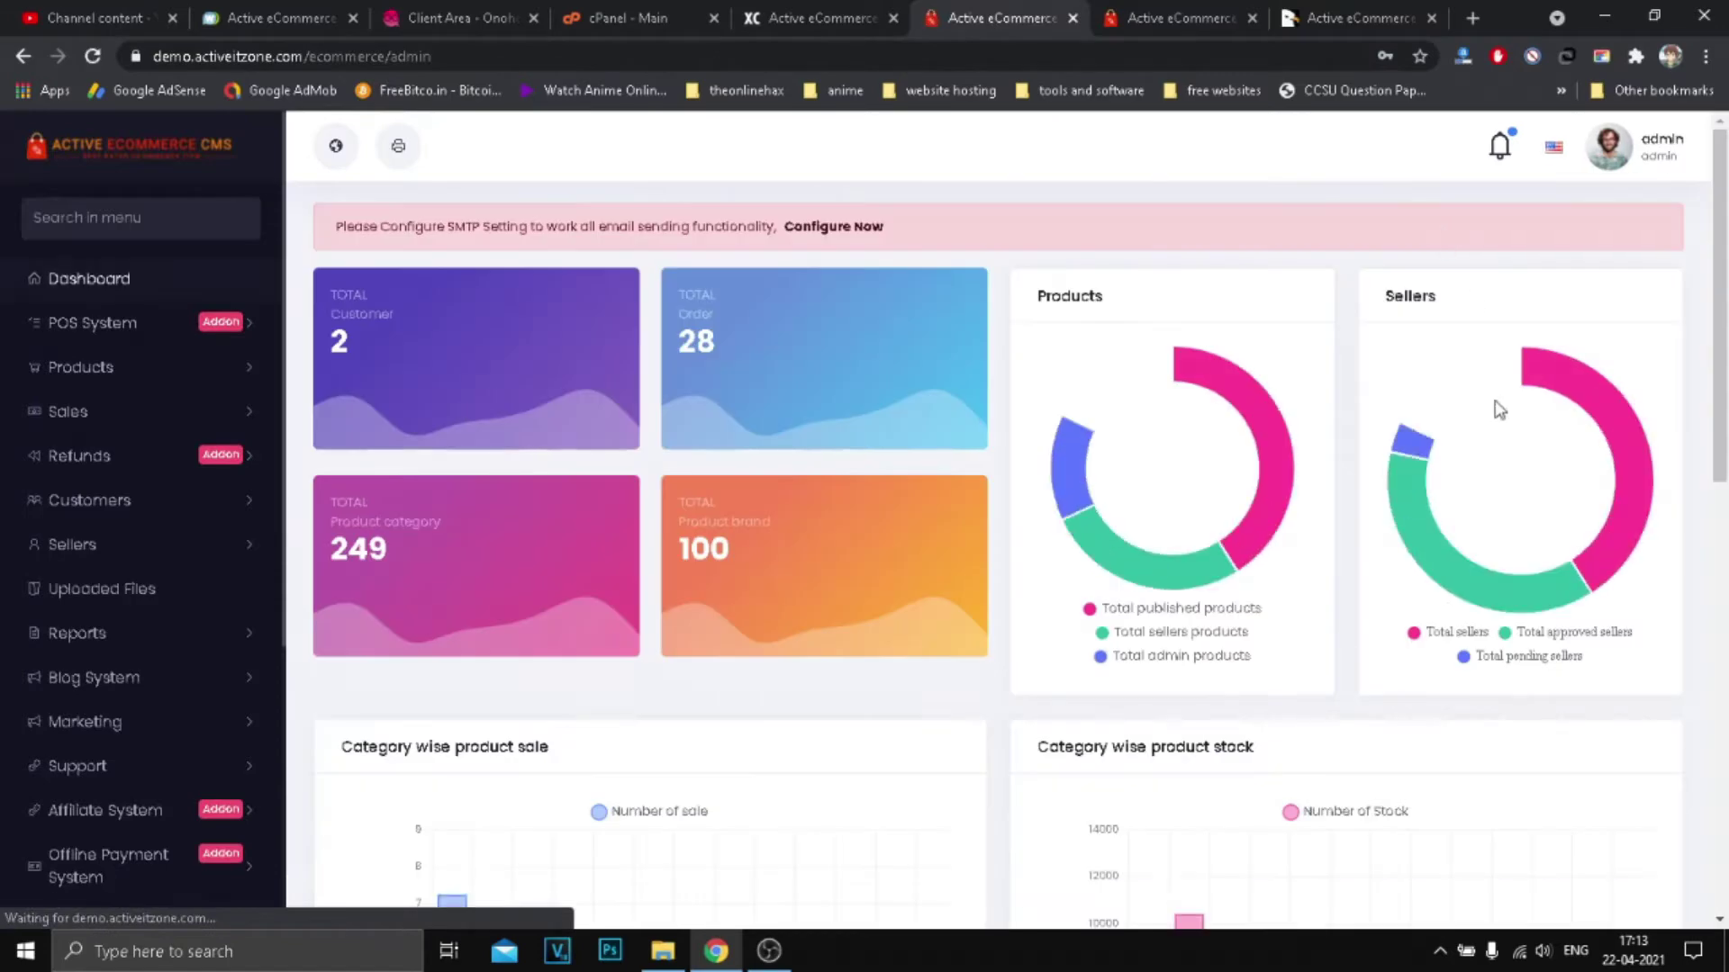
{"action": "scroll", "coordinate": [794, 501], "scroll_direction": "down", "scroll_amount": 4}
{"action": "scroll", "coordinate": [794, 500], "scroll_direction": "down", "scroll_amount": 7}
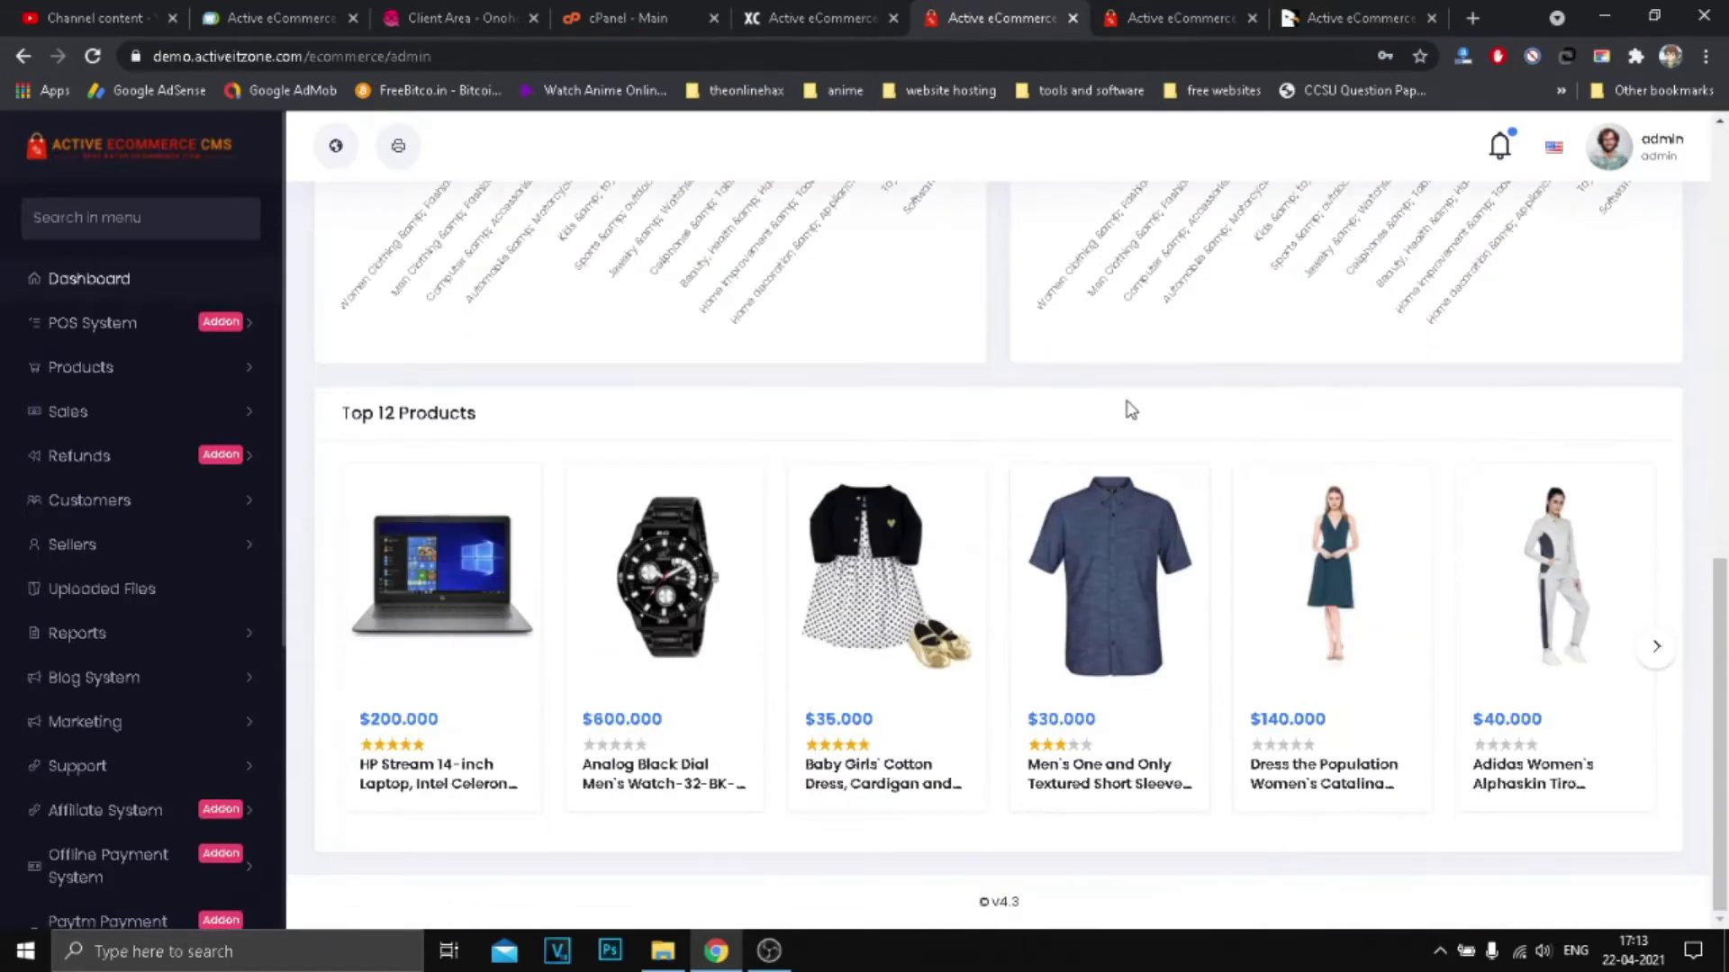
{"action": "scroll", "coordinate": [1390, 579], "scroll_direction": "up", "scroll_amount": 11}
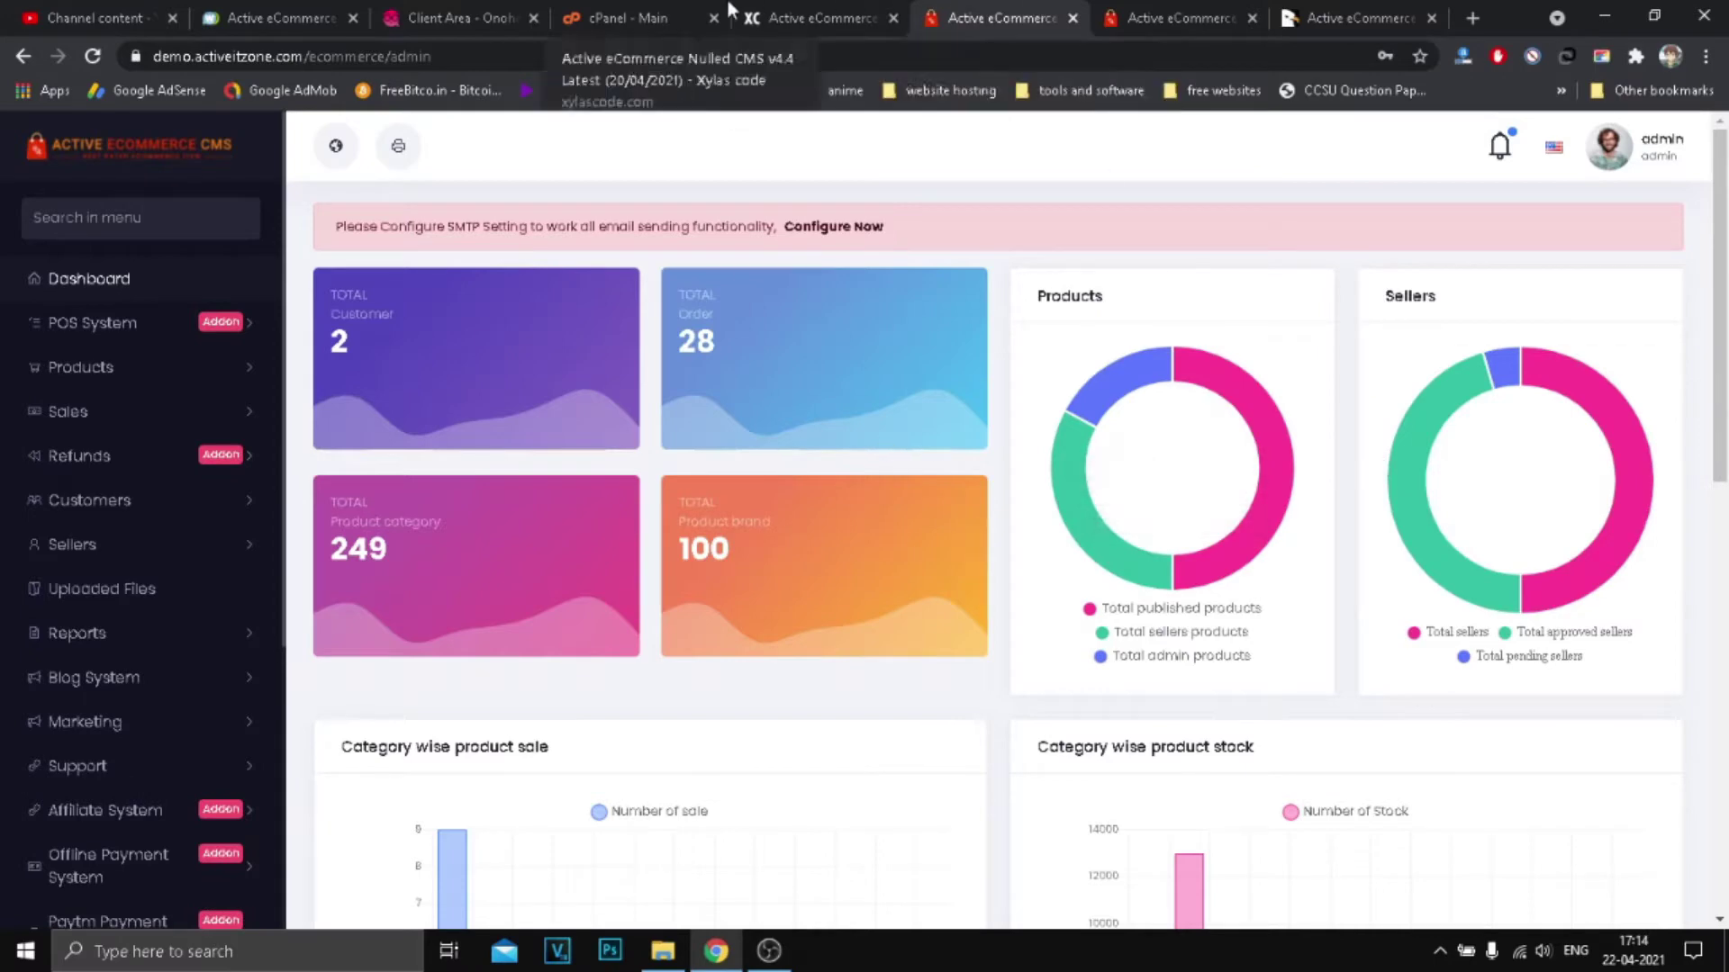
Step: Close the admin dashboard, leftover demo tabs and the CodeCanyon page
{"action": "left_click", "coordinate": [780, 9]}
{"action": "left_click", "coordinate": [1021, 16]}
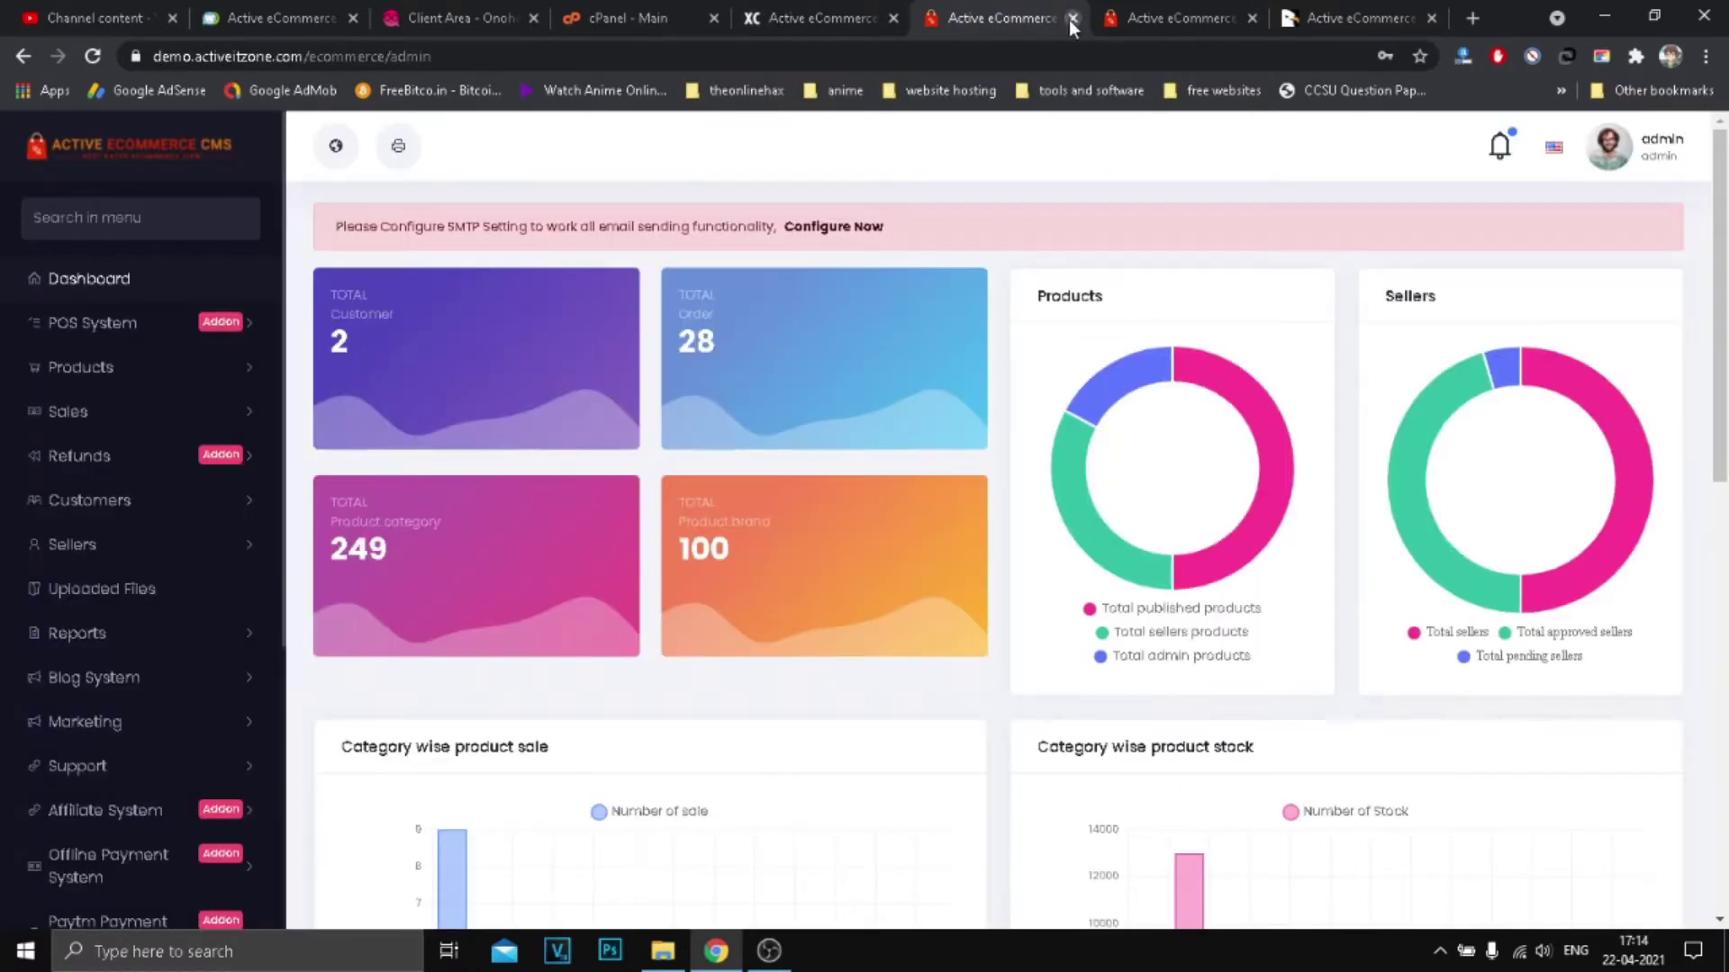
{"action": "left_click", "coordinate": [1067, 19]}
{"action": "left_click", "coordinate": [1068, 25]}
{"action": "left_click", "coordinate": [986, 30]}
{"action": "left_click", "coordinate": [1078, 22]}
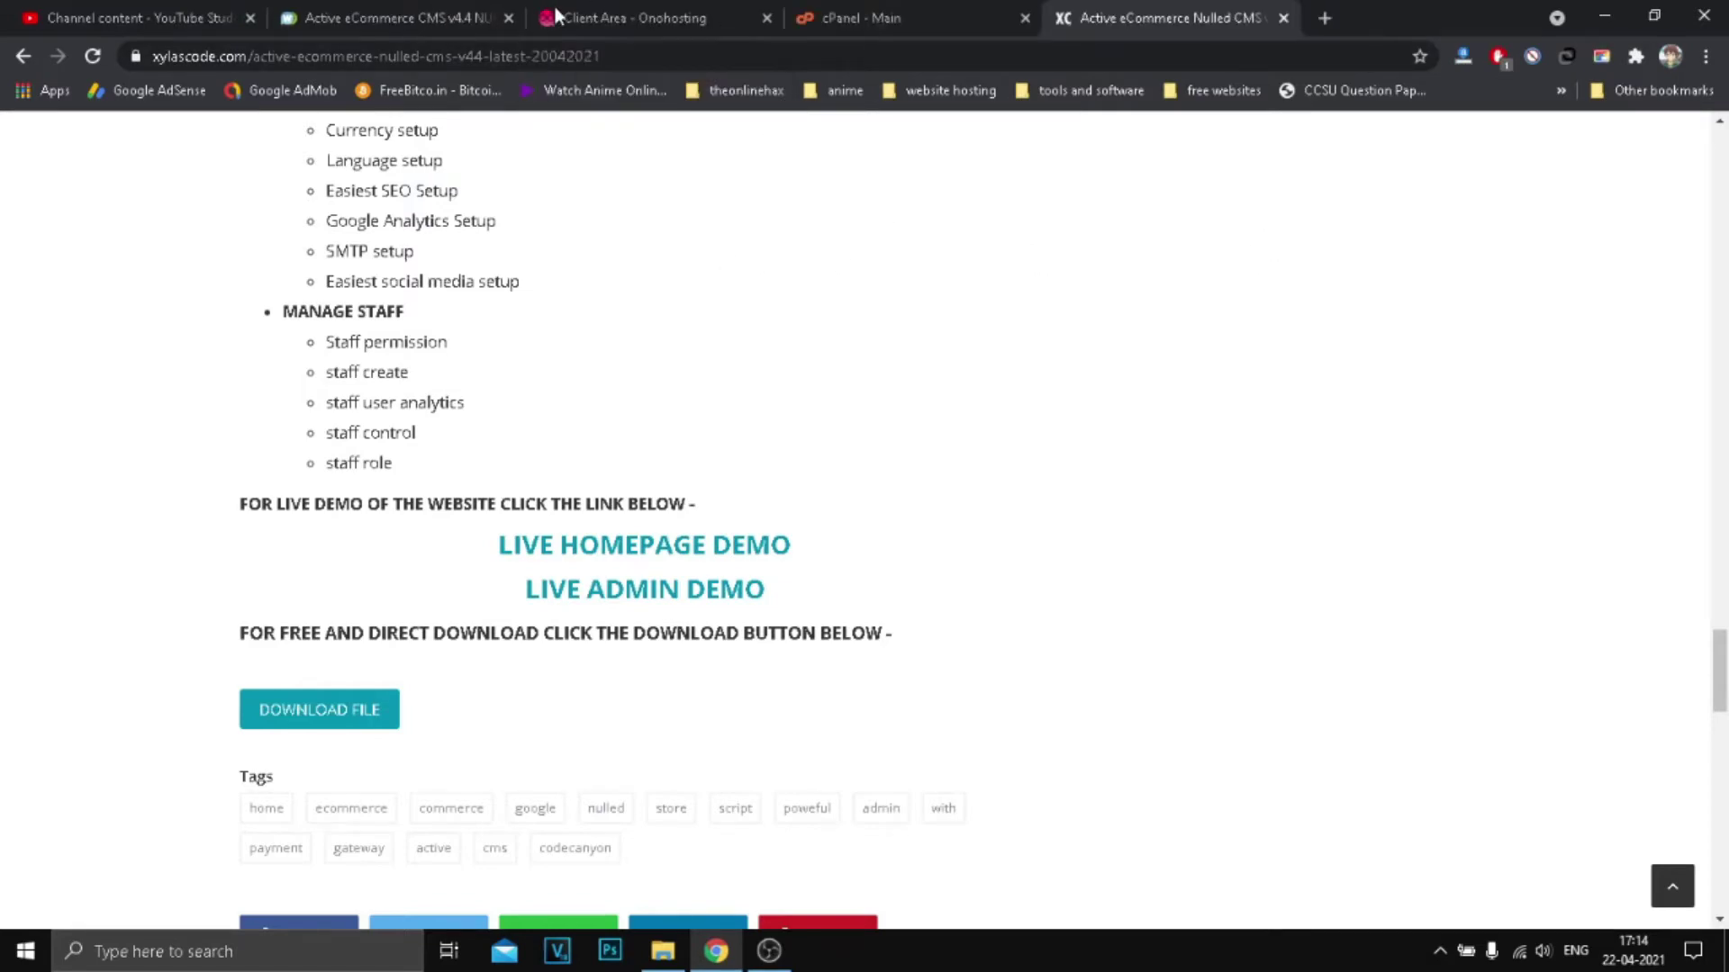
Step: Open the hosted website from the Onohosting Client Area
{"action": "left_click", "coordinate": [630, 17]}
{"action": "key", "text": "ctrl+Tab"}
{"action": "scroll", "coordinate": [598, 505], "scroll_direction": "down", "scroll_amount": 3}
{"action": "scroll", "coordinate": [322, 540], "scroll_direction": "up", "scroll_amount": 3}
{"action": "left_click", "coordinate": [752, 20]}
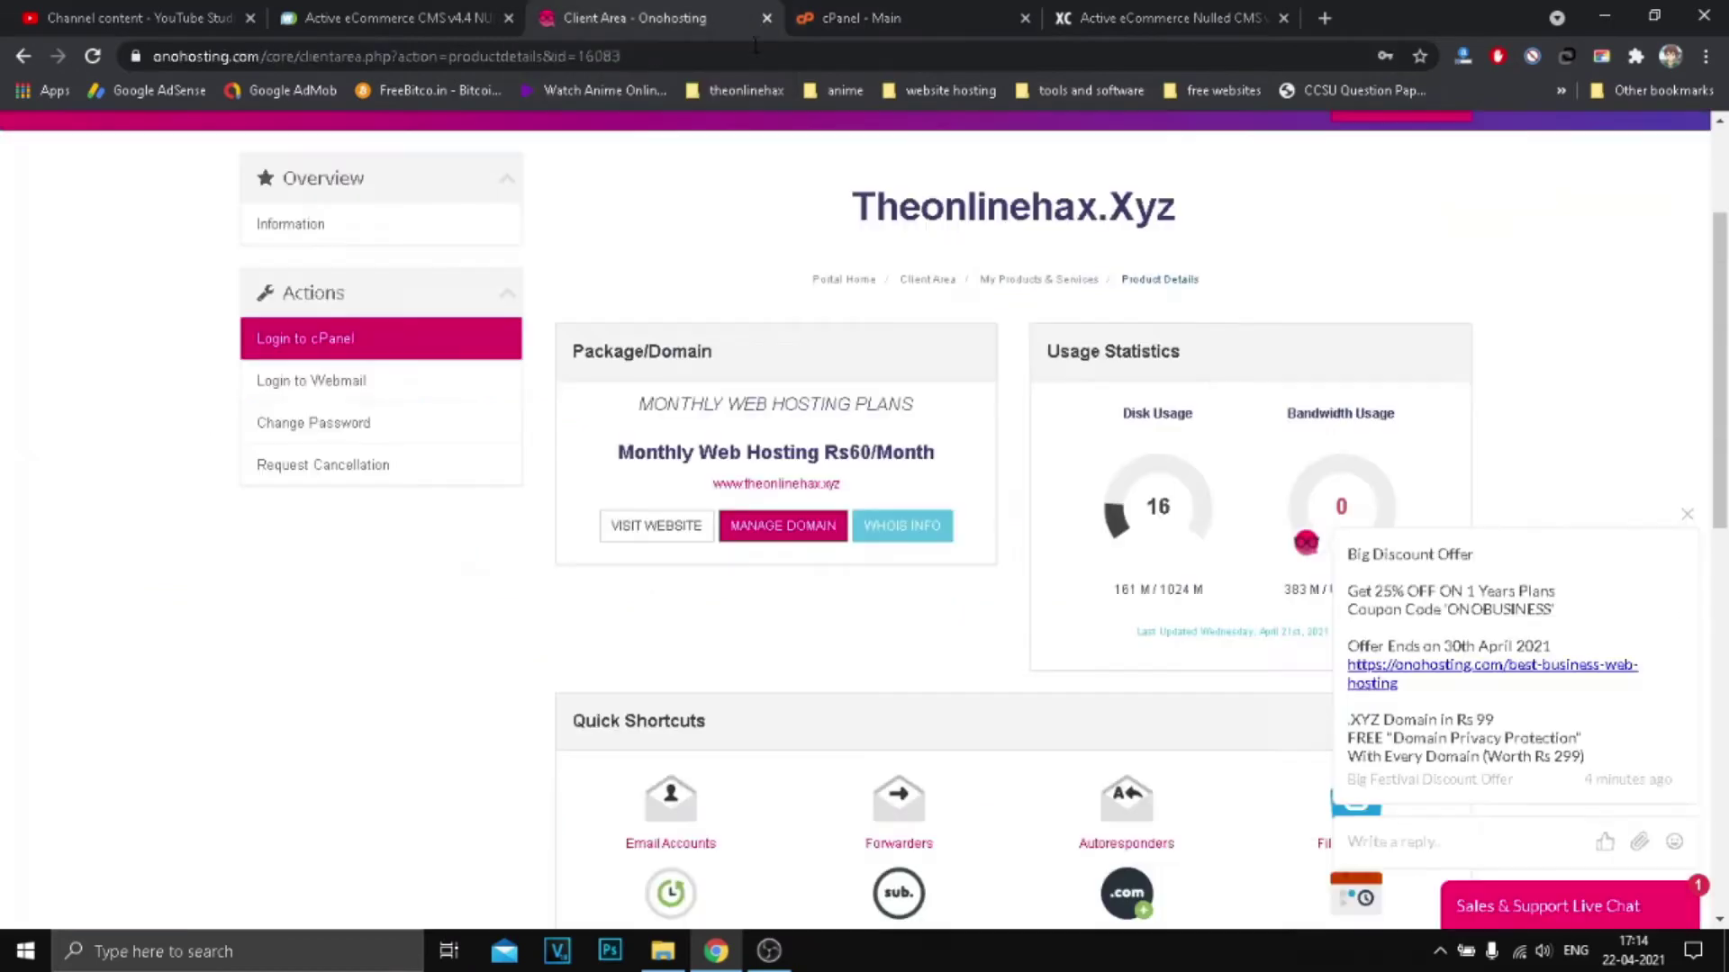
{"action": "left_click", "coordinate": [628, 529]}
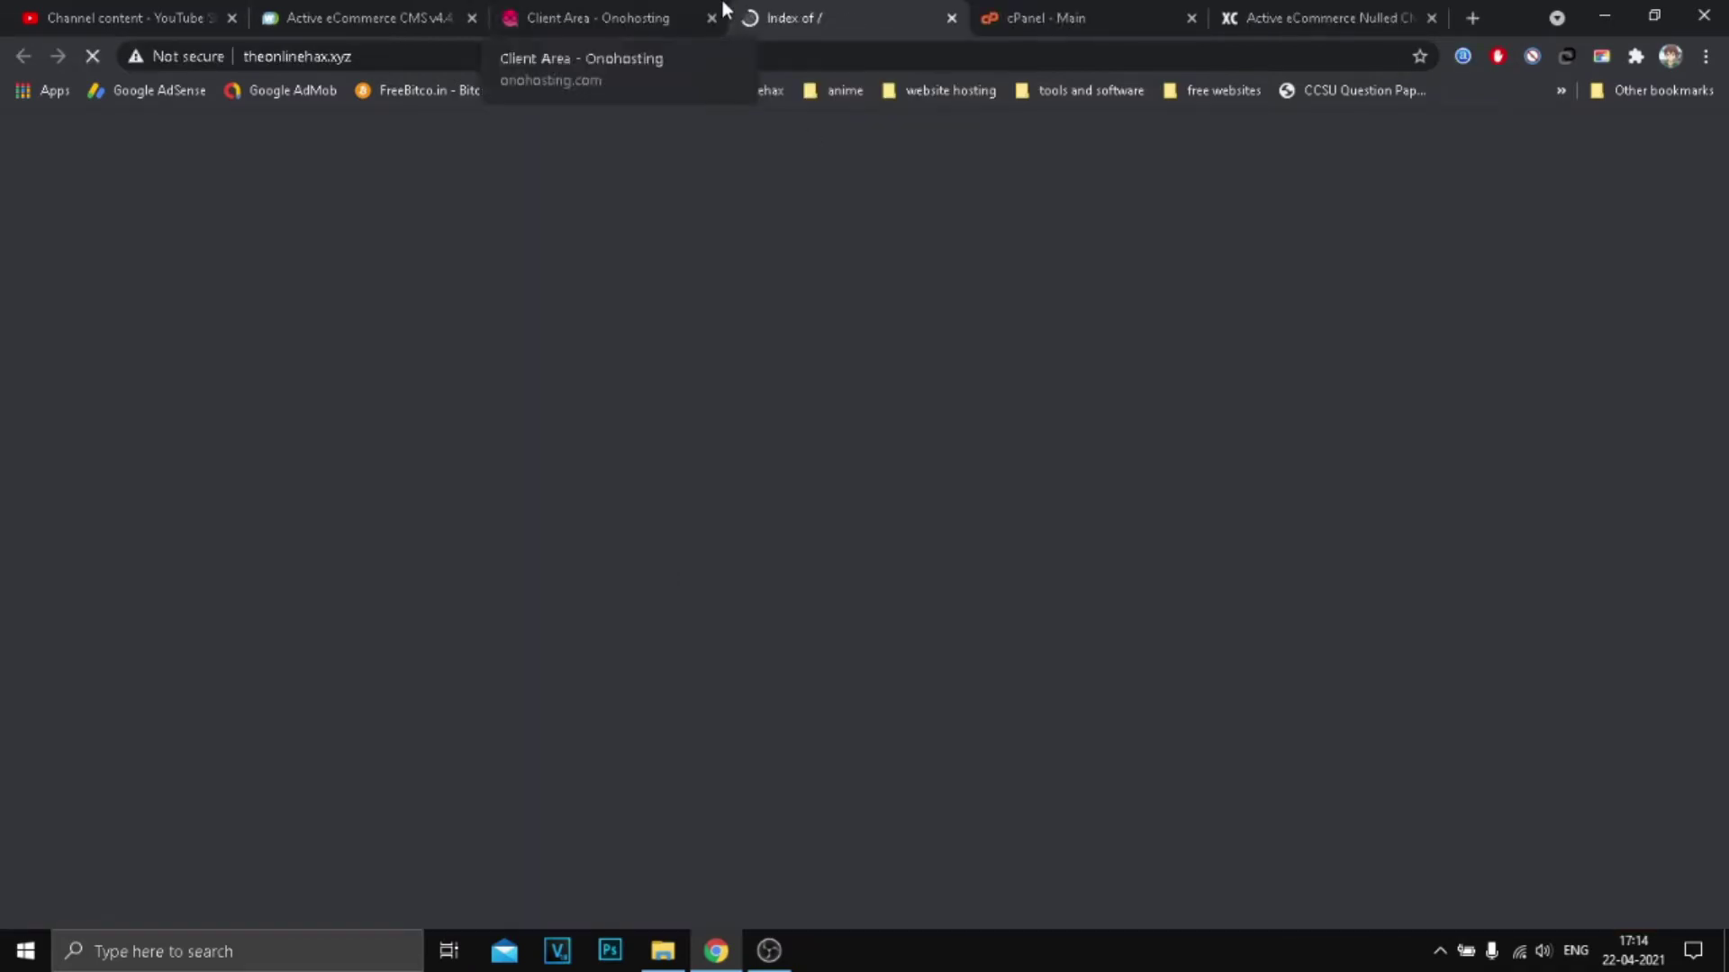
{"action": "left_click", "coordinate": [671, 18]}
Step: Inspect the .Xyz domain heading and the two folders in the site's Index of / listing
{"action": "mouse_move", "coordinate": [853, 200]}
{"action": "left_mouse_down"}
{"action": "mouse_move", "coordinate": [1183, 207]}
{"action": "mouse_move", "coordinate": [833, 209]}
{"action": "left_mouse_up"}
{"action": "left_click", "coordinate": [1183, 207]}
{"action": "left_click", "coordinate": [1077, 206]}
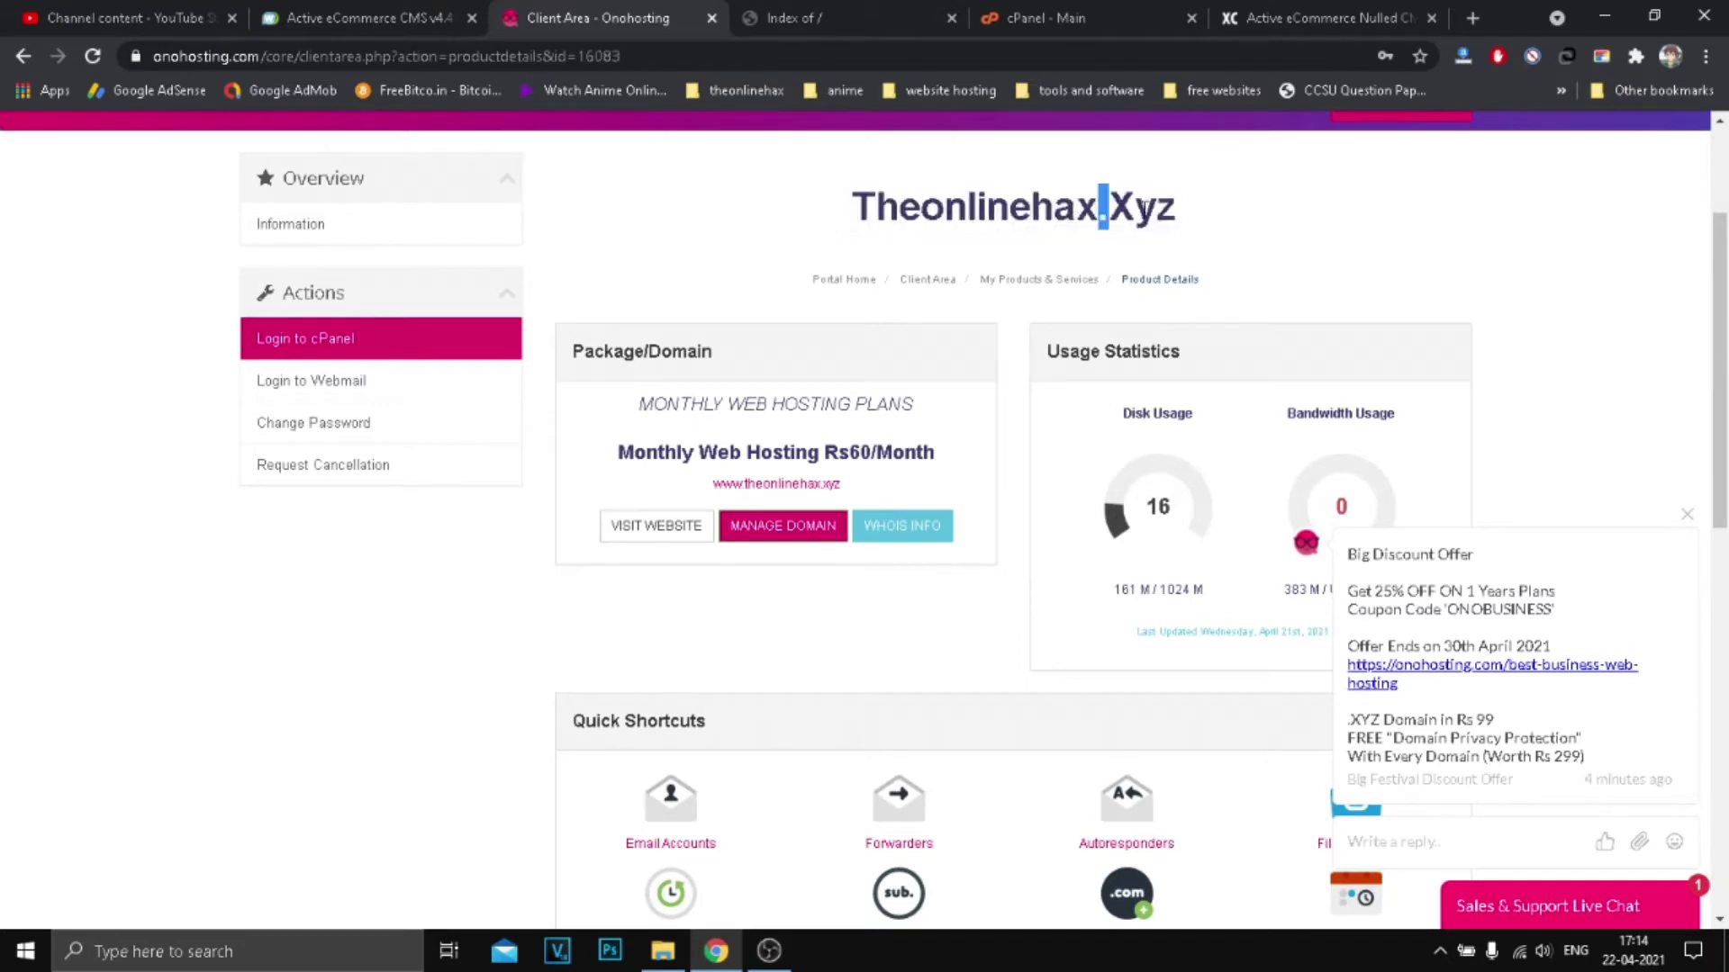
{"action": "left_click_drag", "start_coordinate": [1102, 206], "coordinate": [1176, 209]}
{"action": "left_click", "coordinate": [810, 18]}
{"action": "left_click_drag", "start_coordinate": [87, 298], "coordinate": [40, 261]}
{"action": "left_click", "coordinate": [102, 298]}
{"action": "left_click", "coordinate": [1066, 20]}
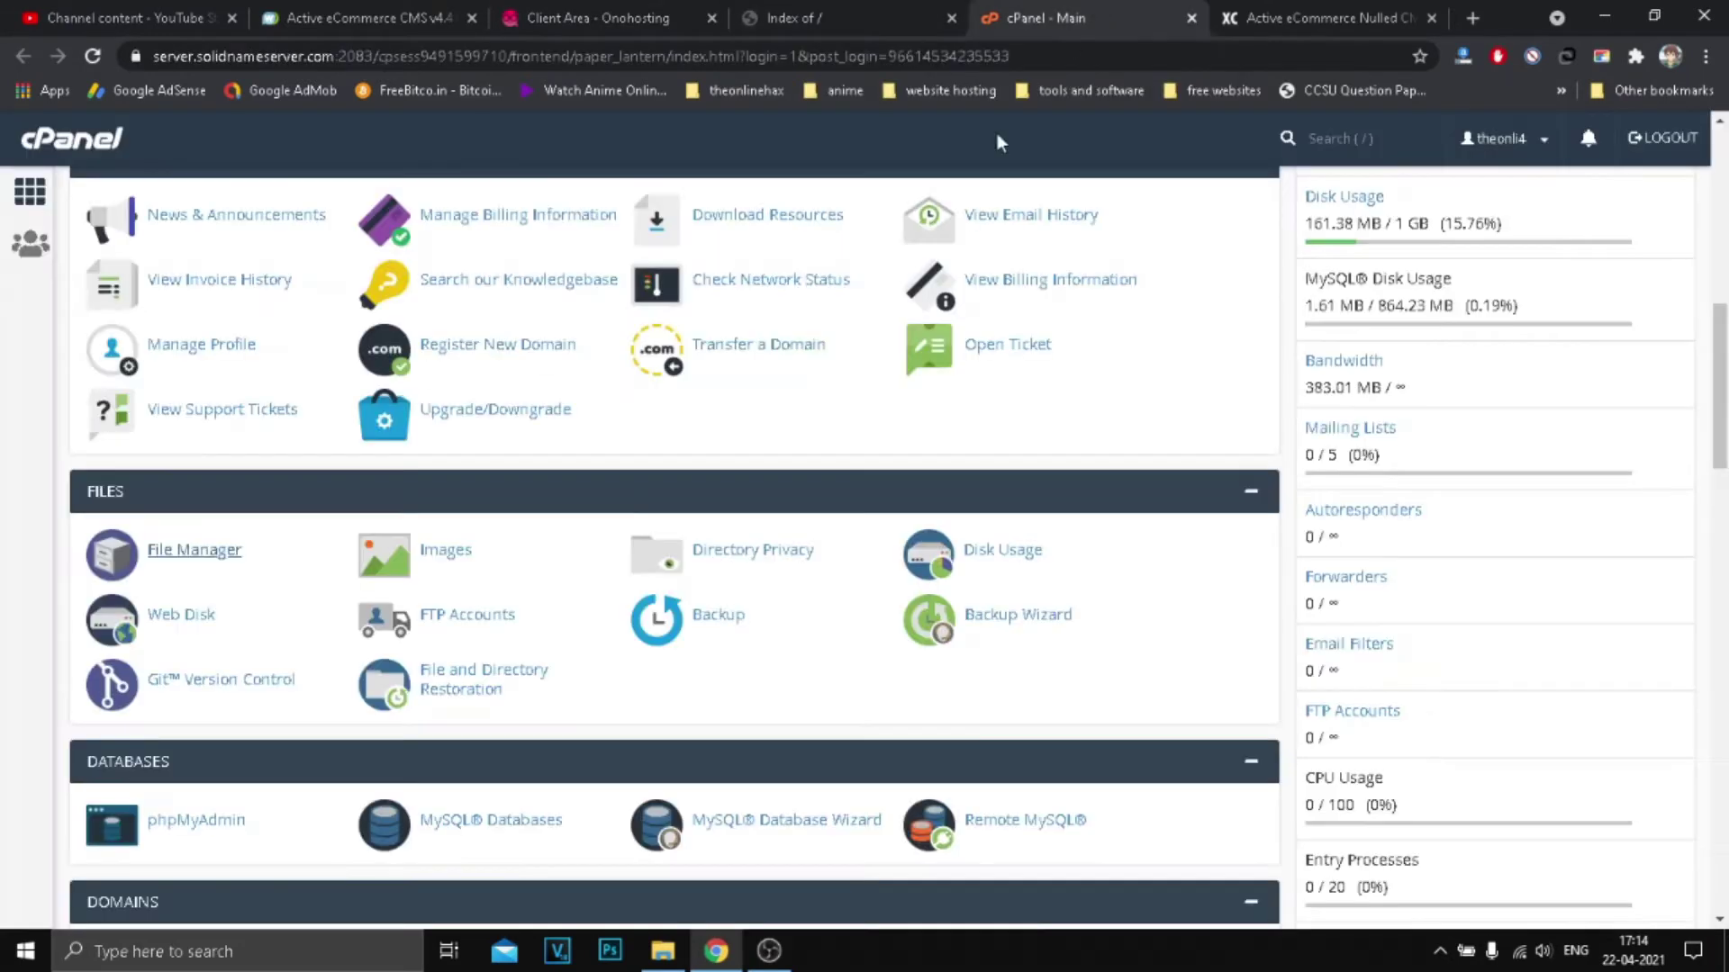
Step: Open cPanel File Manager and save its preferences with hidden dot-files not shown
{"action": "left_click", "coordinate": [167, 558]}
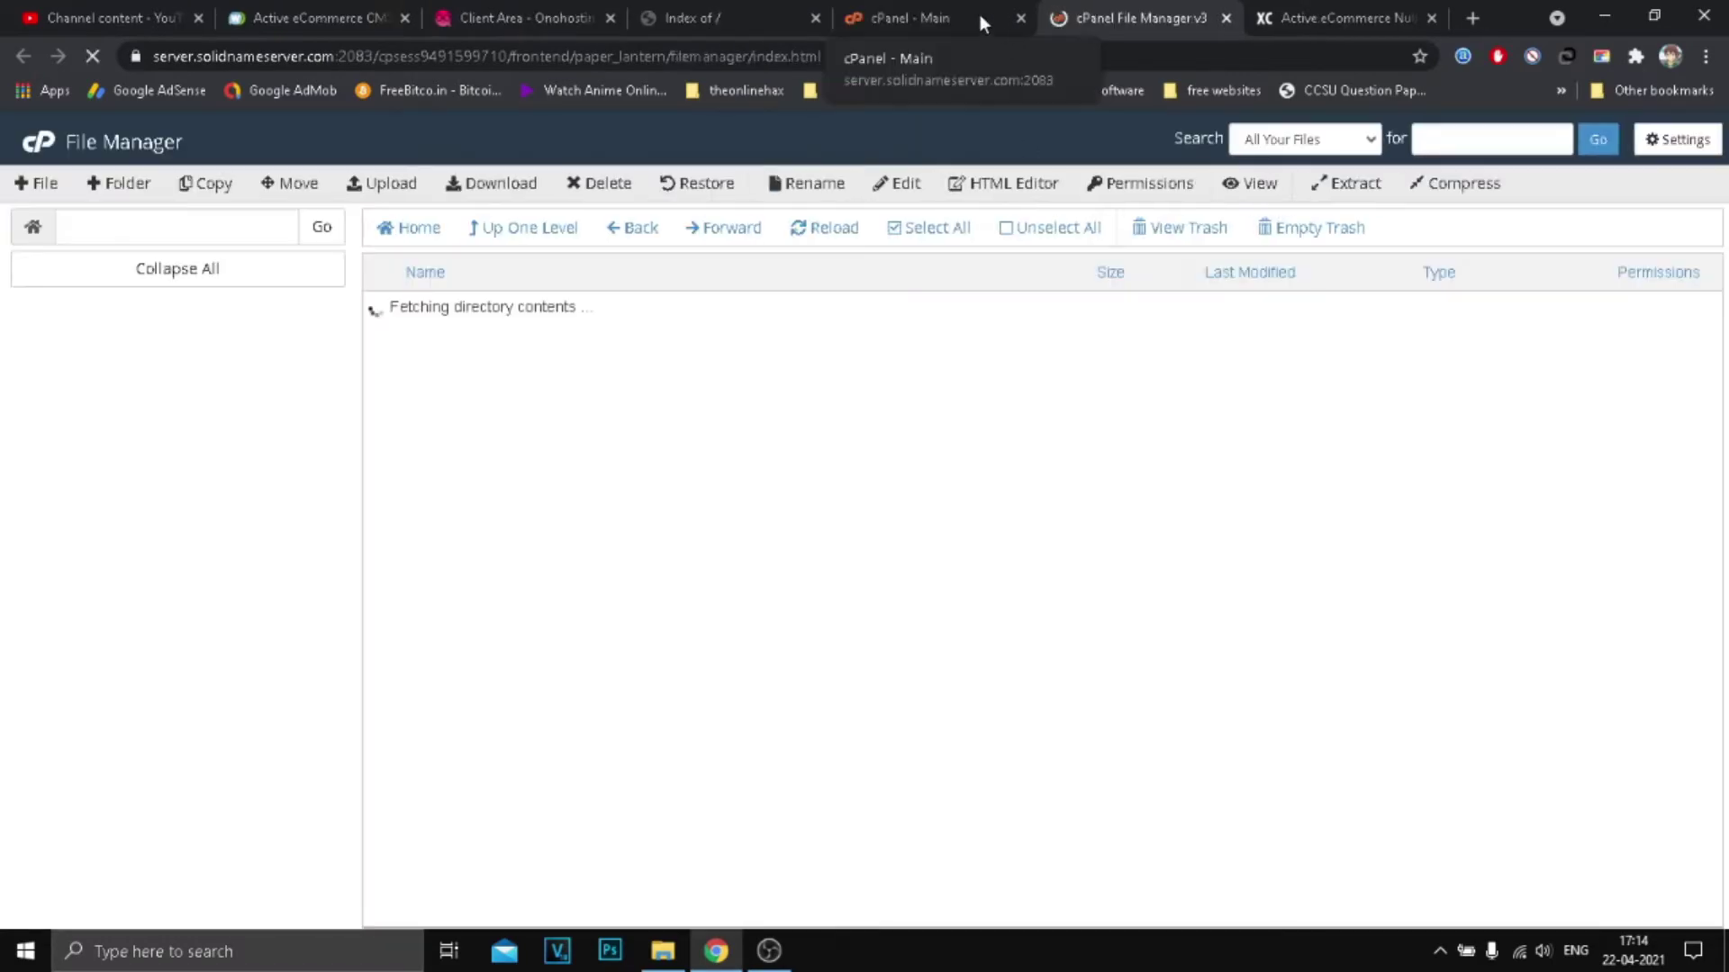
{"action": "left_click", "coordinate": [909, 18]}
{"action": "scroll", "coordinate": [463, 428], "scroll_direction": "up", "scroll_amount": 3}
{"action": "scroll", "coordinate": [436, 456], "scroll_direction": "down", "scroll_amount": 2}
{"action": "left_click", "coordinate": [203, 671]}
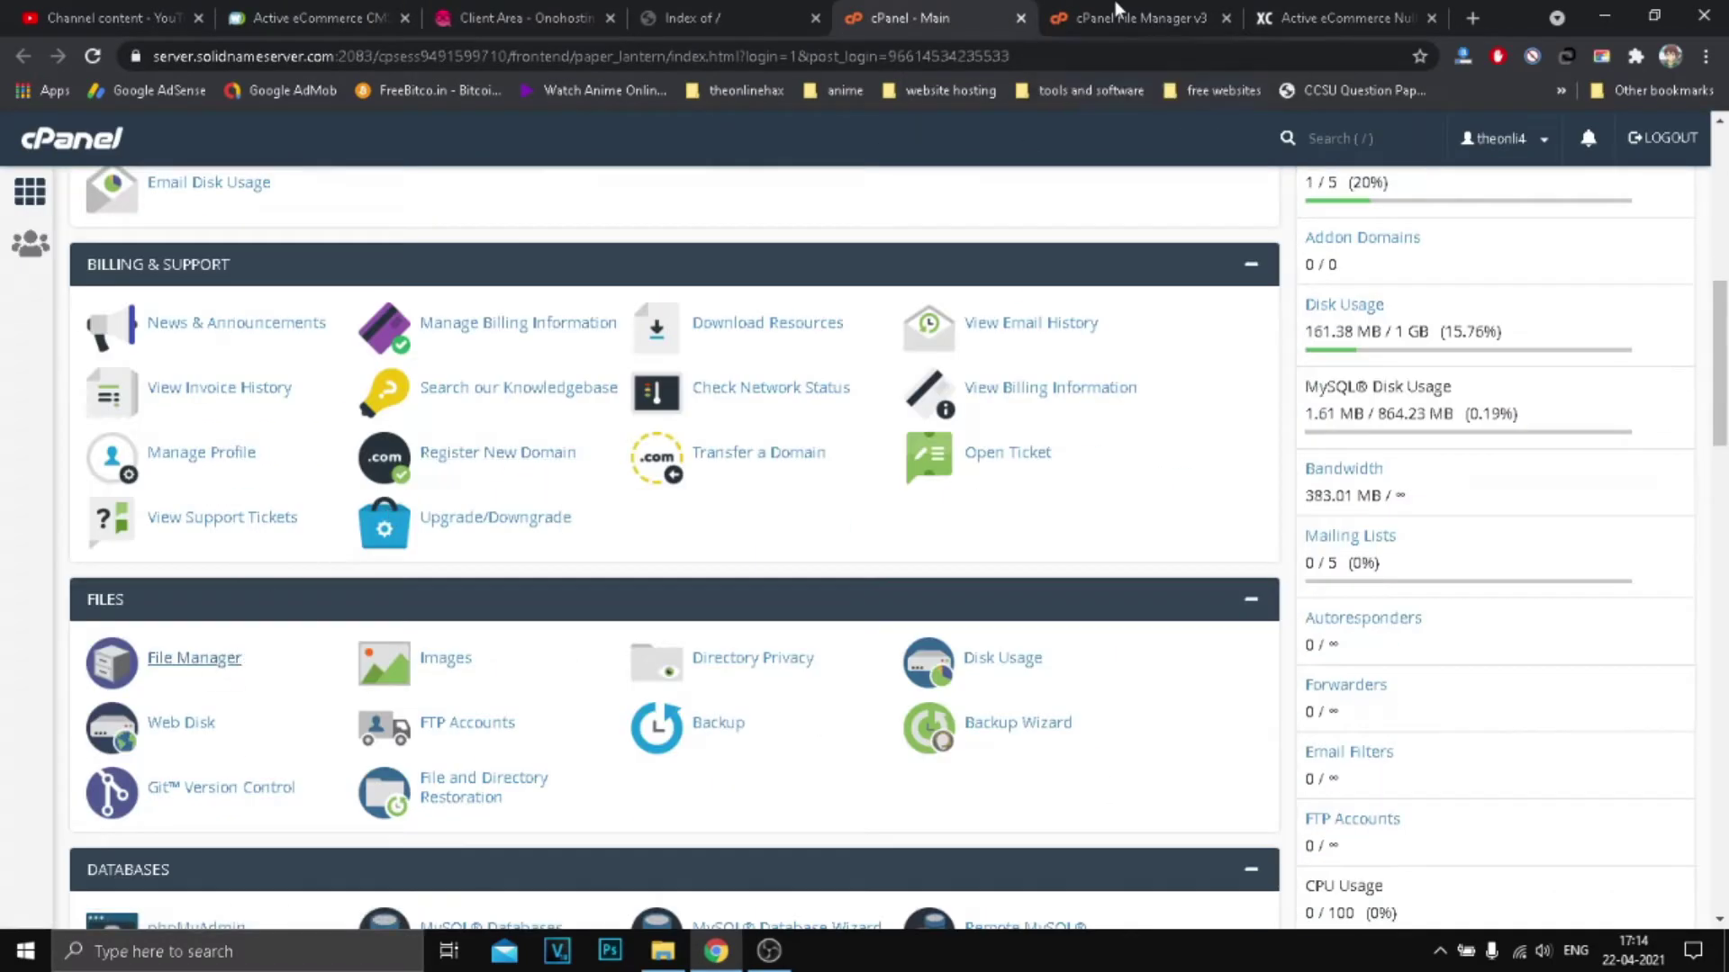
{"action": "scroll", "coordinate": [585, 577], "scroll_direction": "down", "scroll_amount": 4}
{"action": "scroll", "coordinate": [774, 666], "scroll_direction": "up", "scroll_amount": 4}
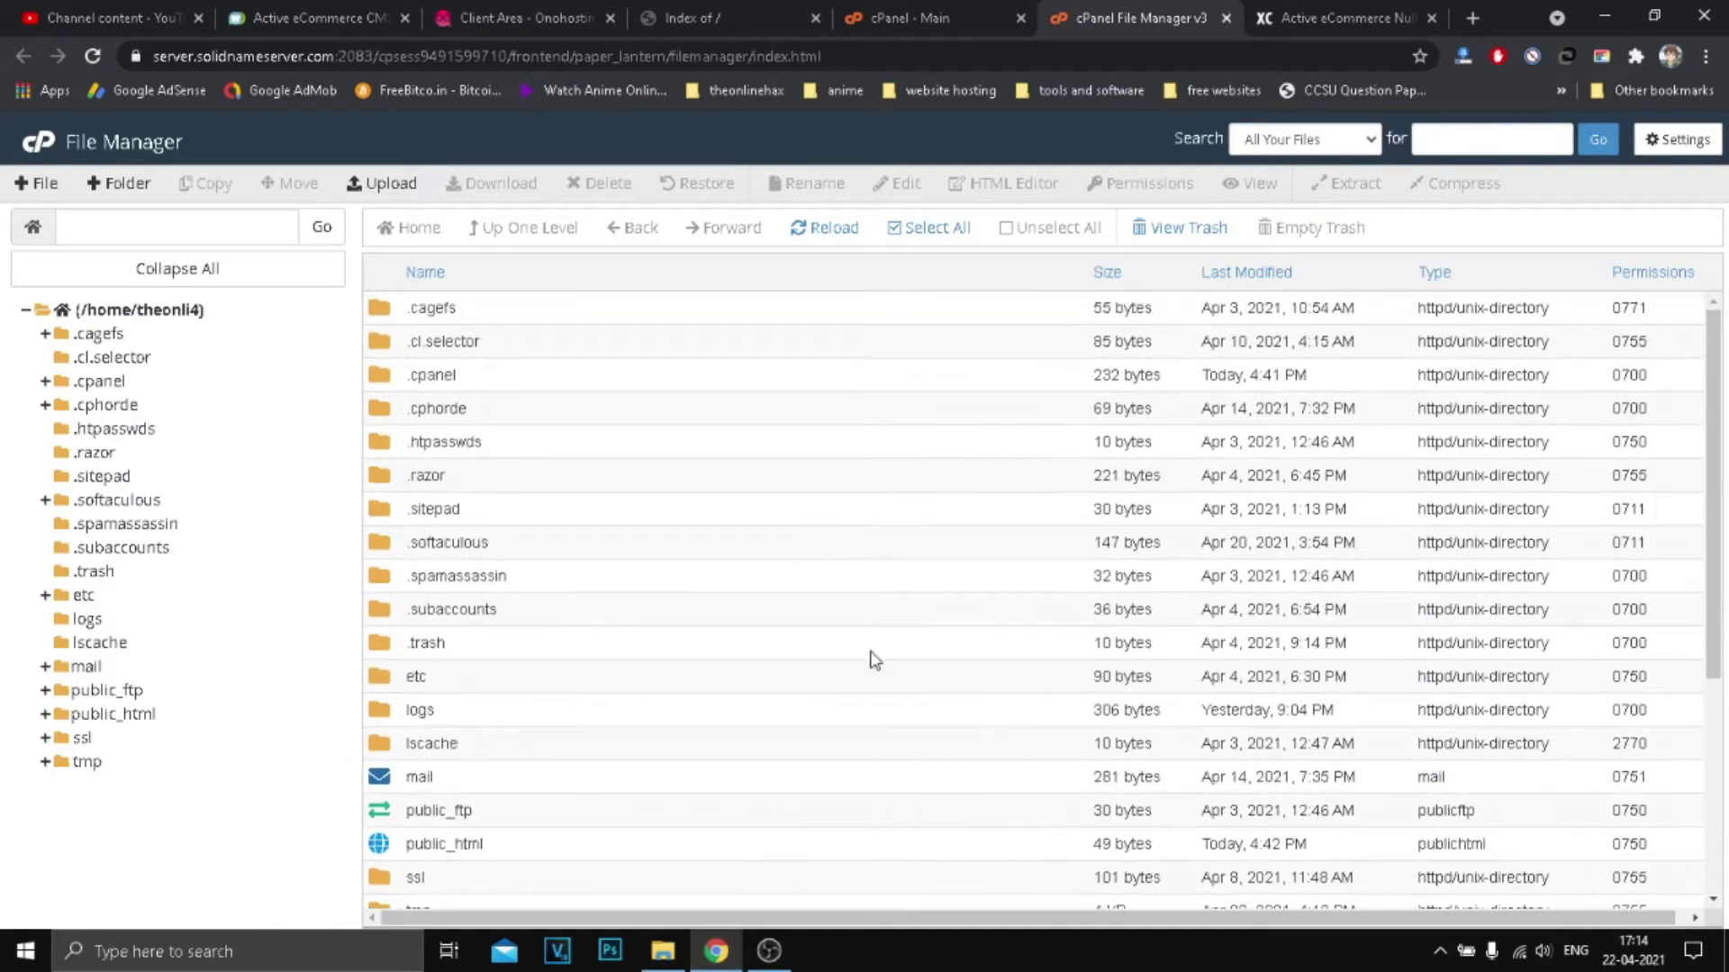
{"action": "scroll", "coordinate": [1128, 685], "scroll_direction": "down", "scroll_amount": 4}
{"action": "scroll", "coordinate": [988, 582], "scroll_direction": "up", "scroll_amount": 4}
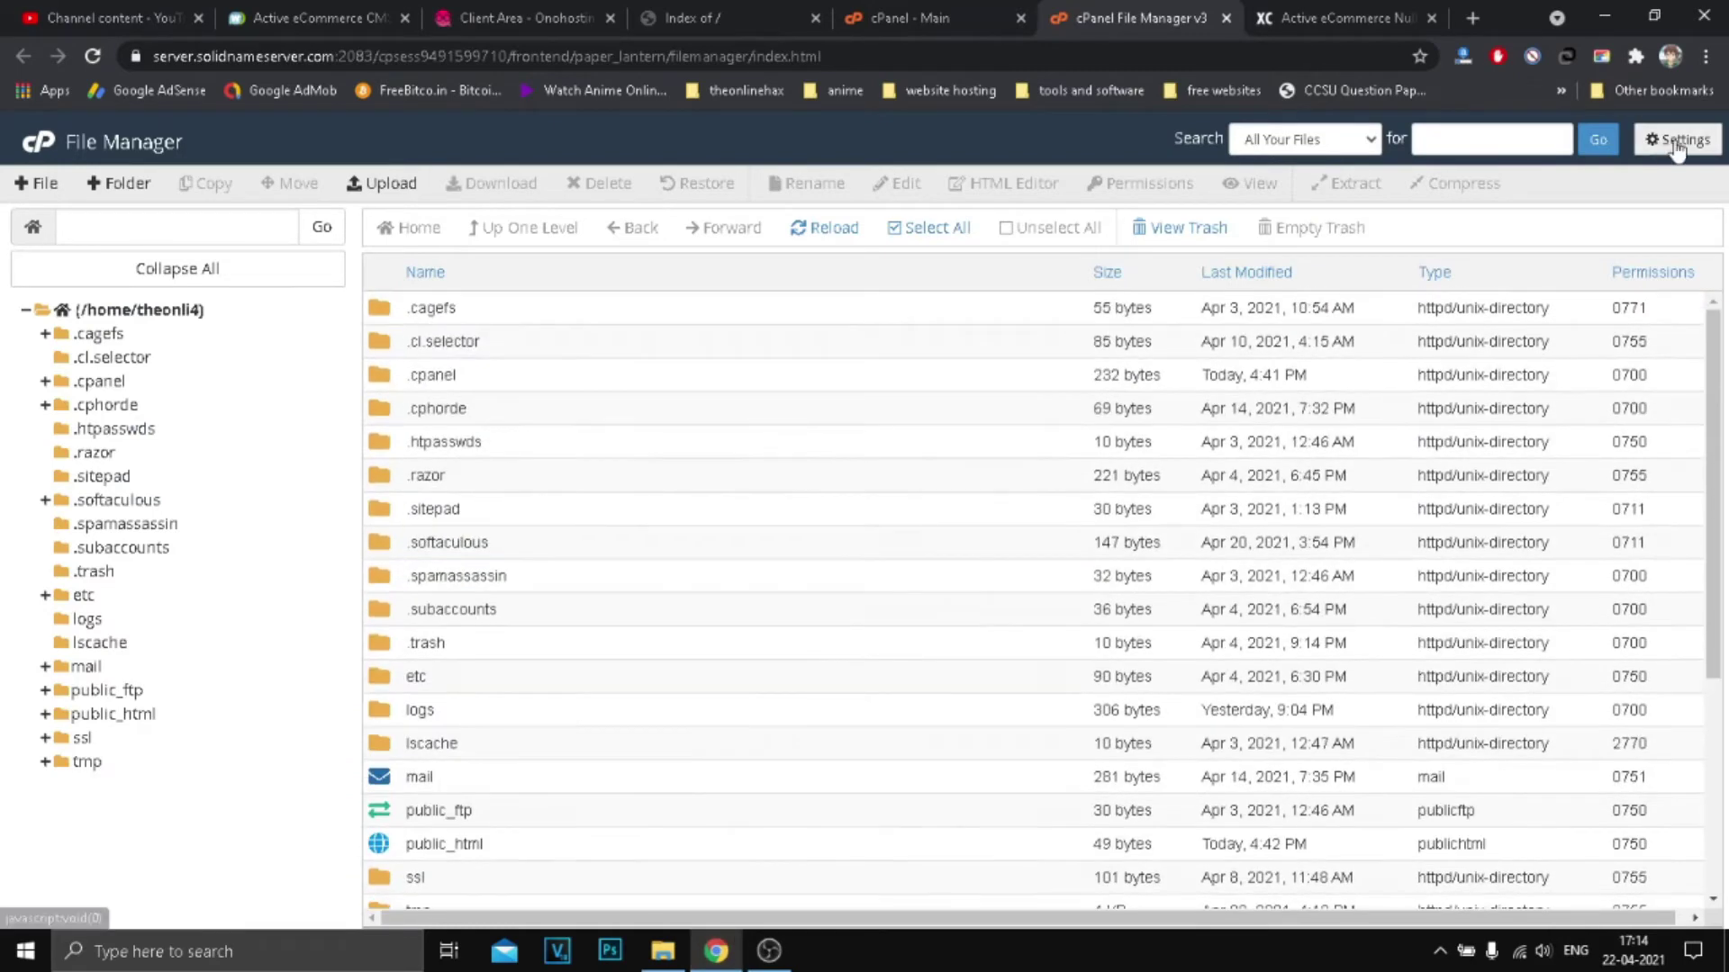
{"action": "left_click", "coordinate": [1677, 139]}
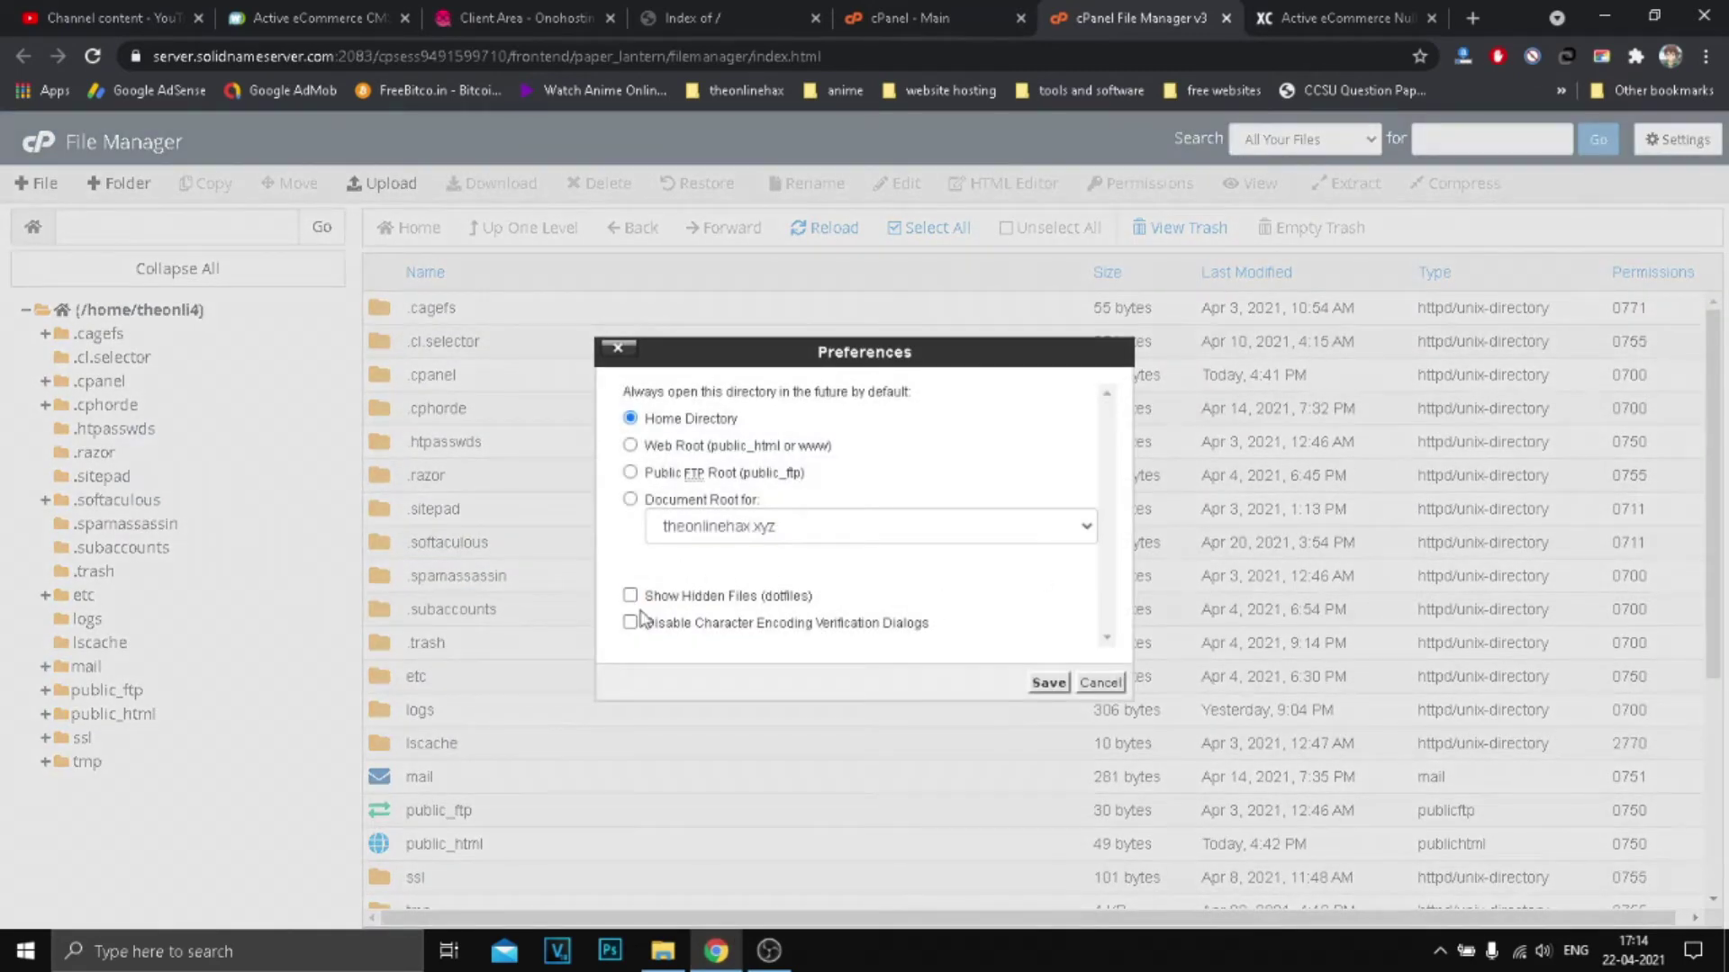
{"action": "left_click", "coordinate": [1048, 682]}
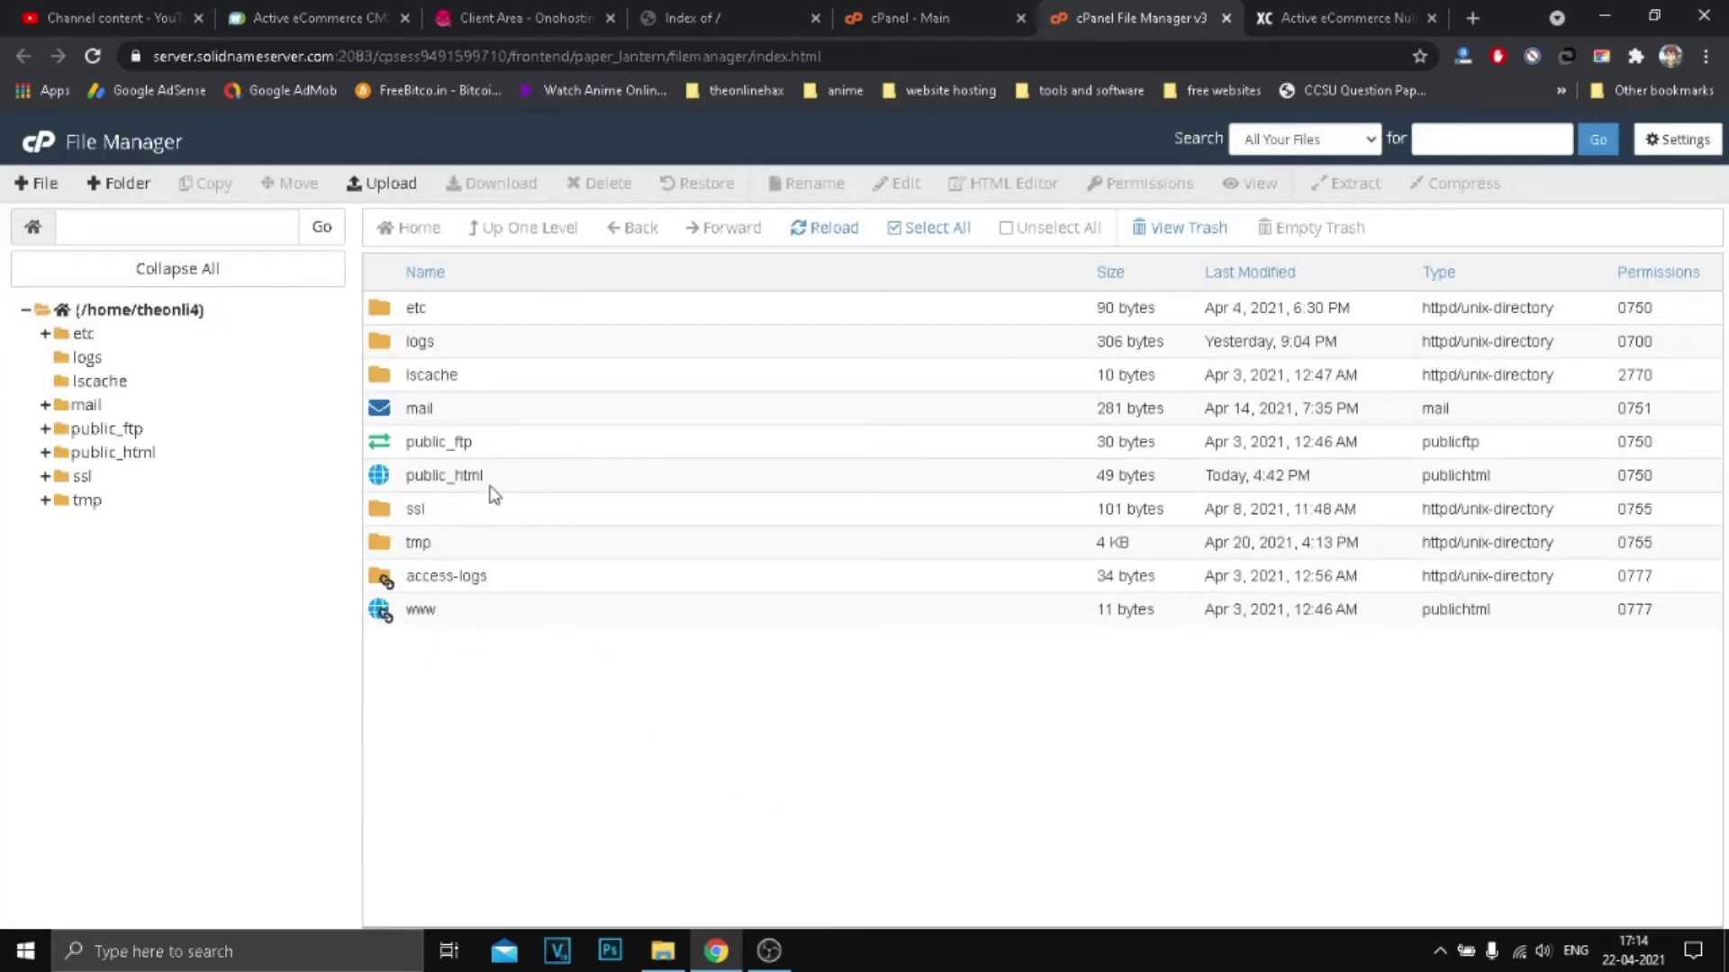
Step: Open public_html, showing earnwithme and tests, and compare it with the live site's Index of / listing
{"action": "double_click", "coordinate": [551, 489]}
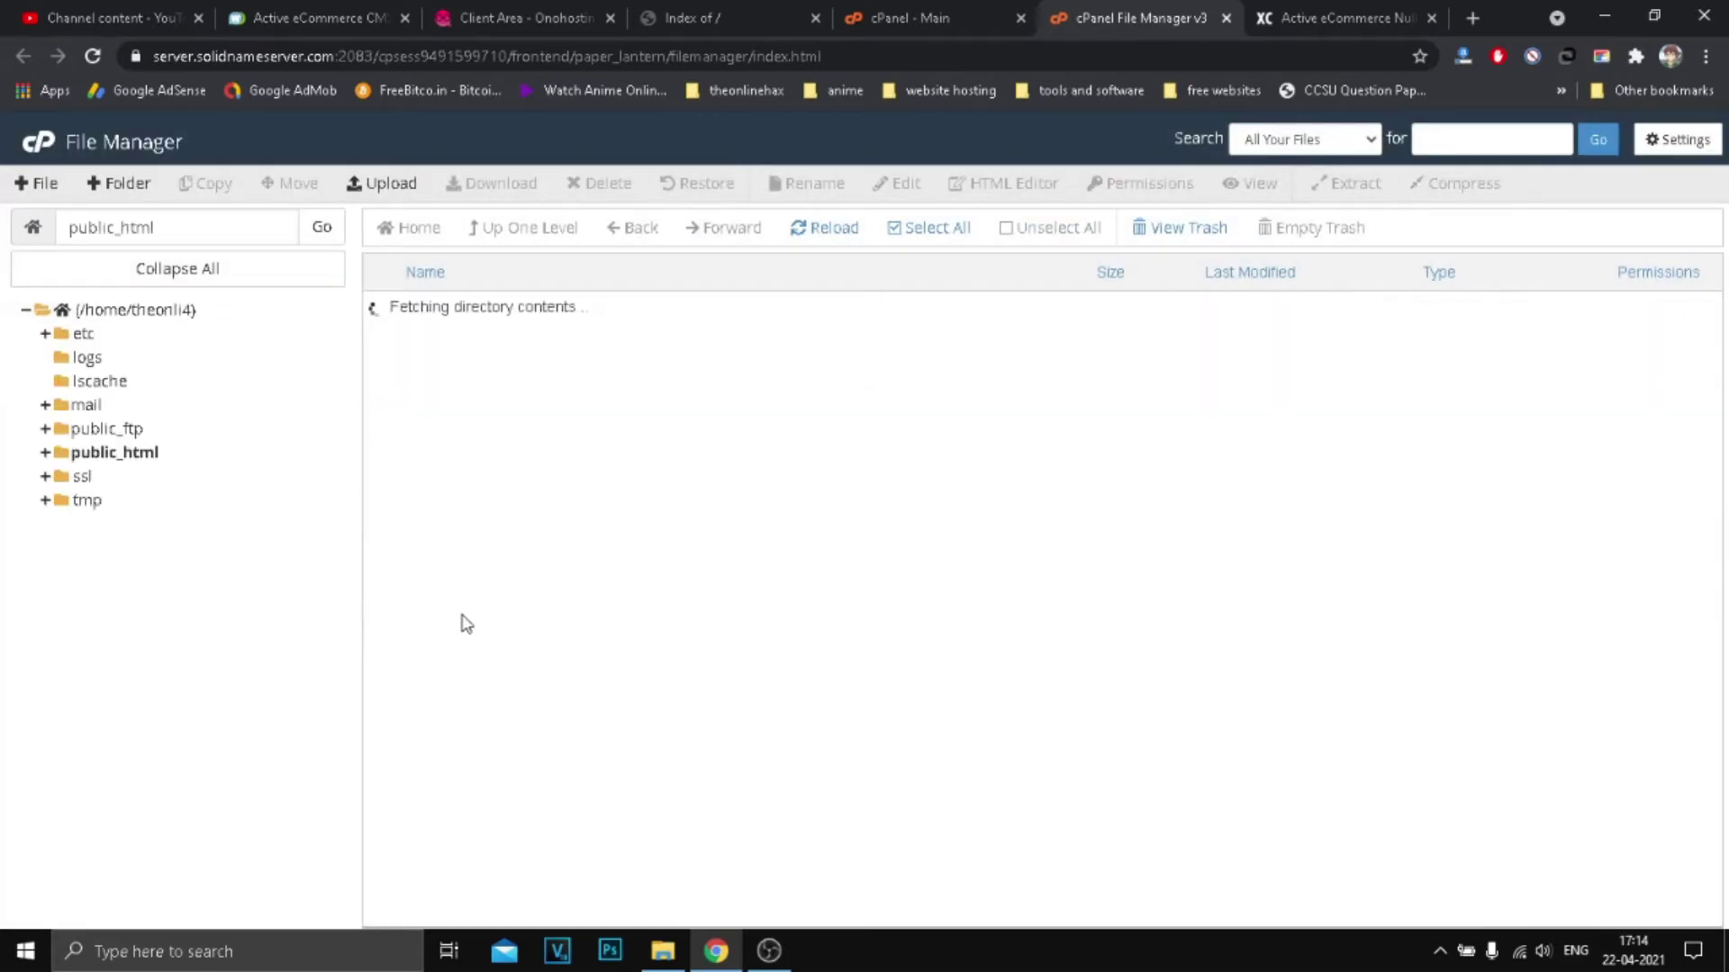
{"action": "double_click", "coordinate": [445, 307]}
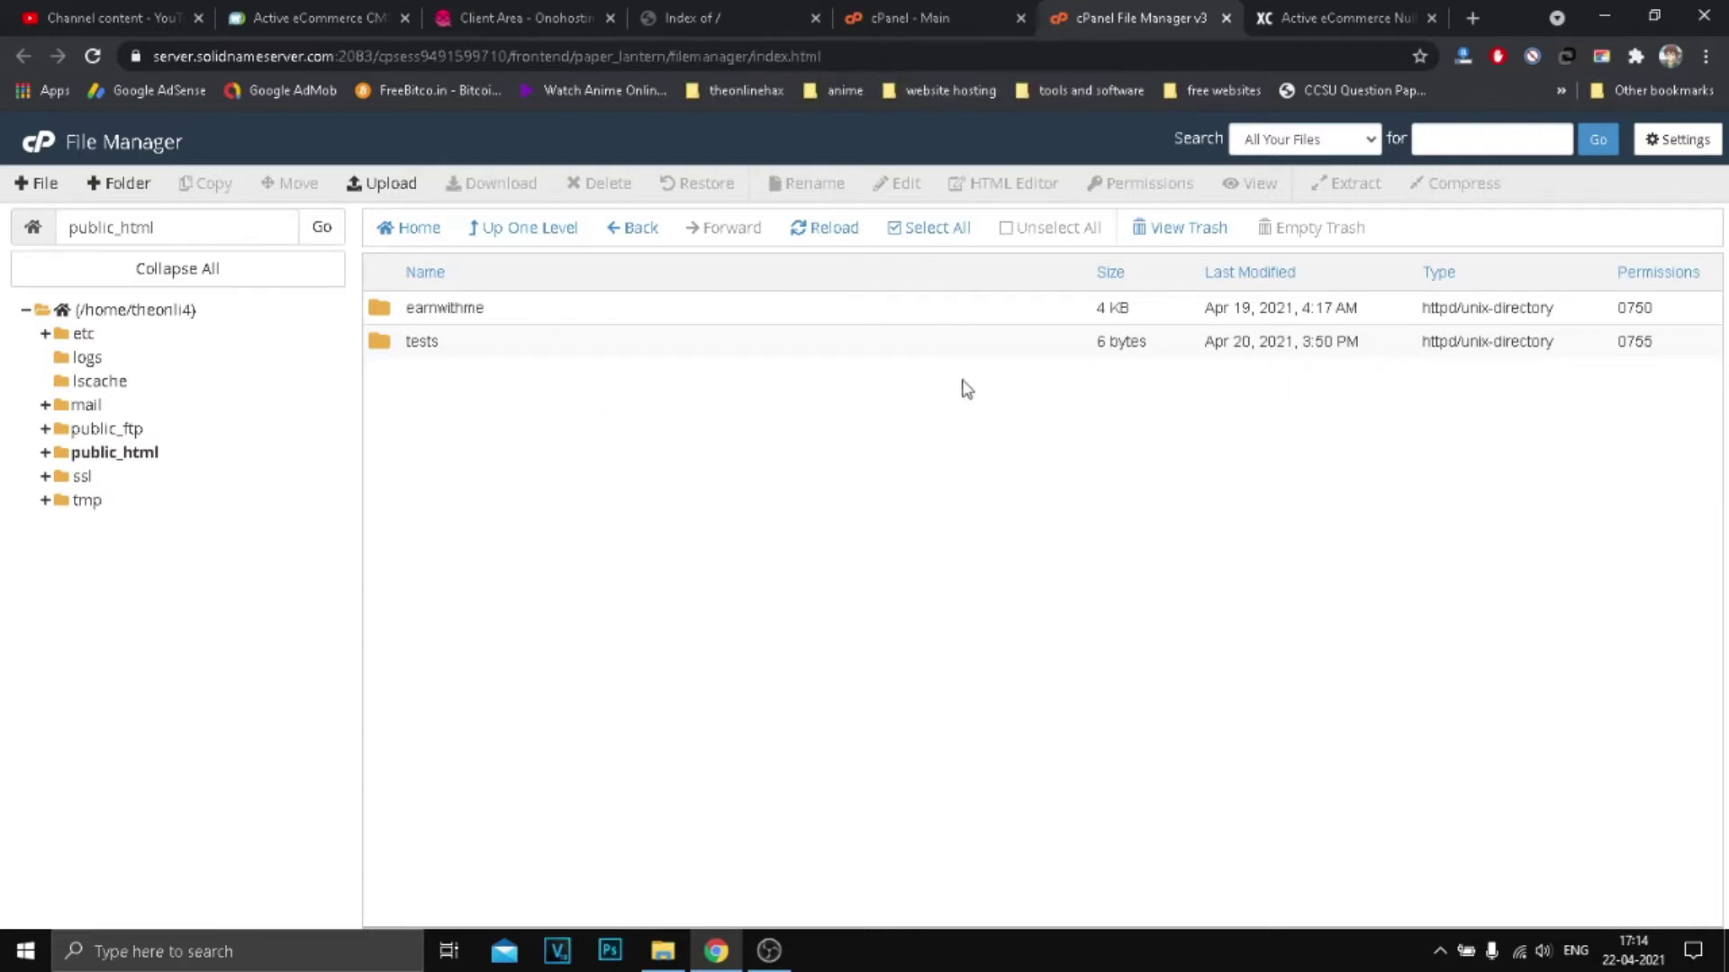
{"action": "left_click", "coordinate": [975, 11]}
{"action": "left_click", "coordinate": [290, 544]}
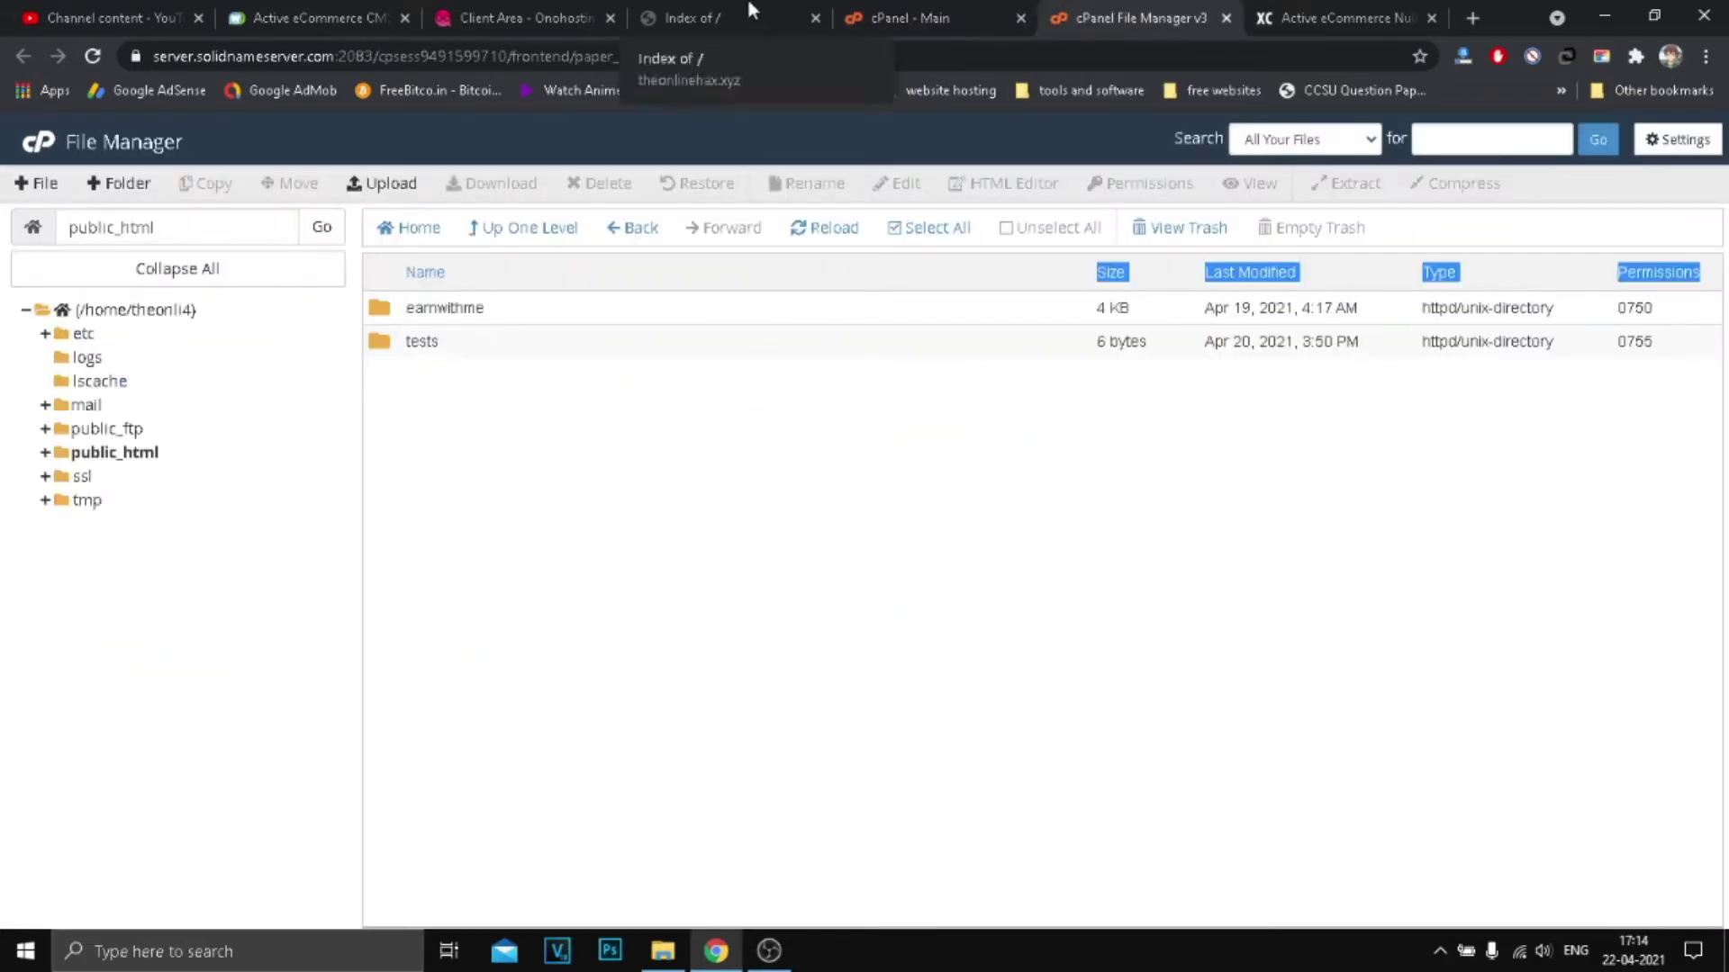
{"action": "left_click", "coordinate": [755, 4]}
{"action": "left_click_drag", "start_coordinate": [159, 297], "coordinate": [48, 254]}
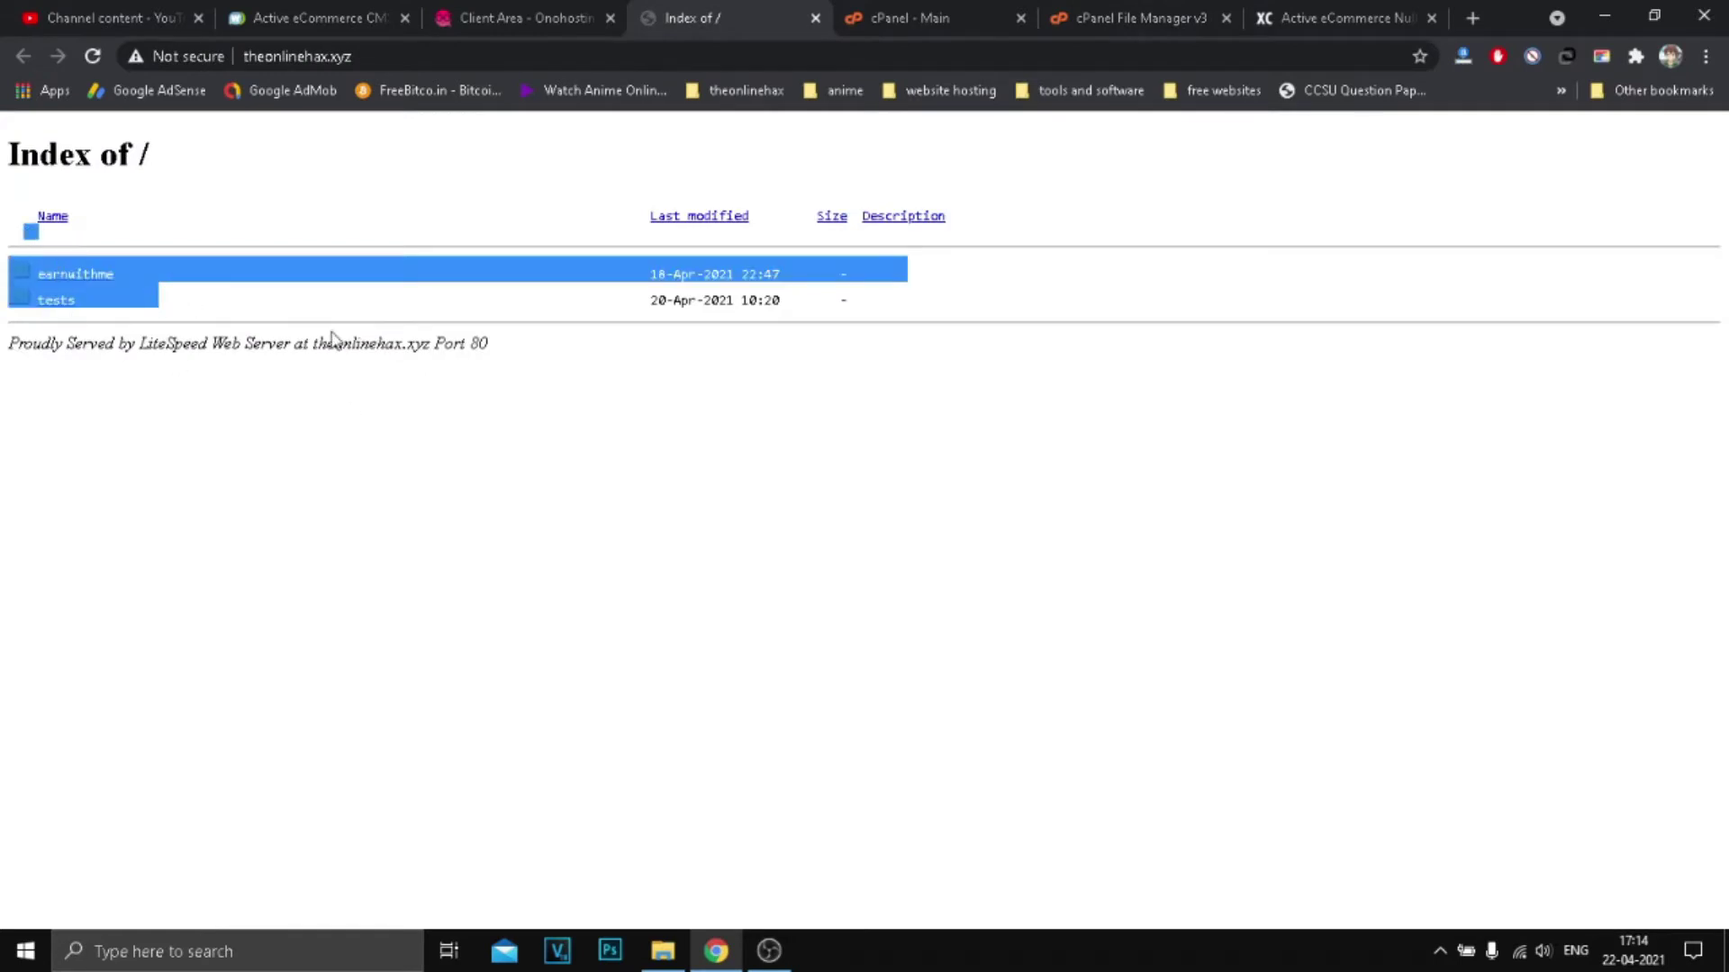
{"action": "left_click", "coordinate": [204, 339]}
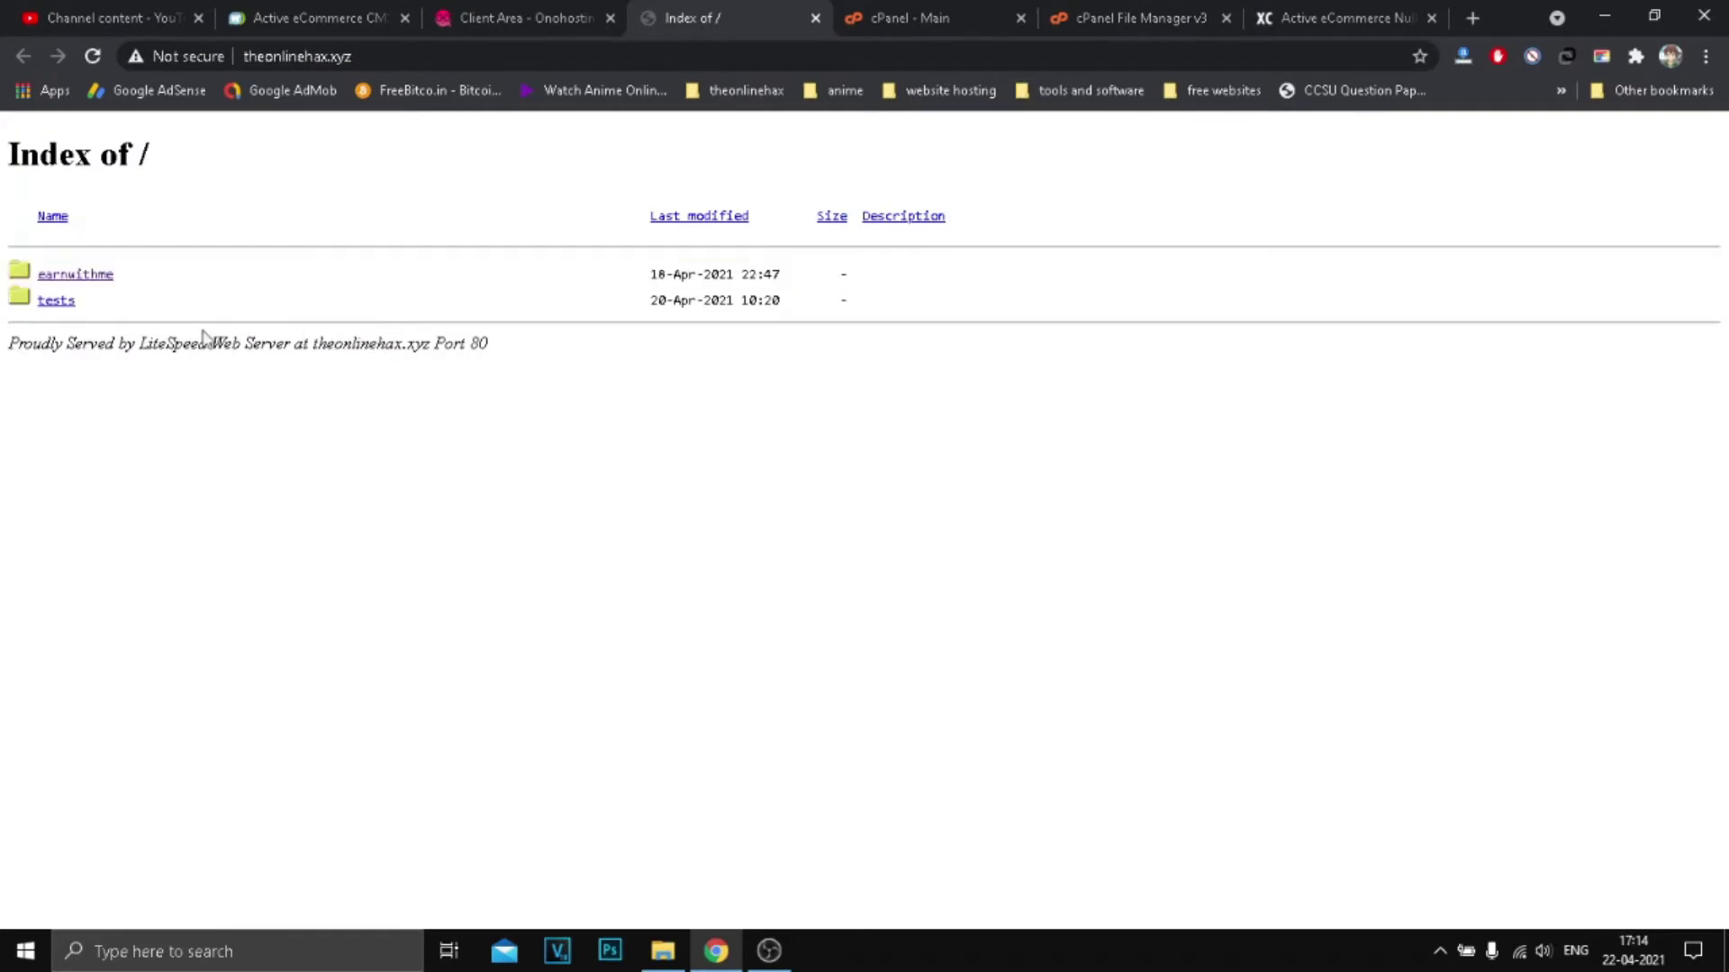
{"action": "left_click", "coordinate": [1077, 6]}
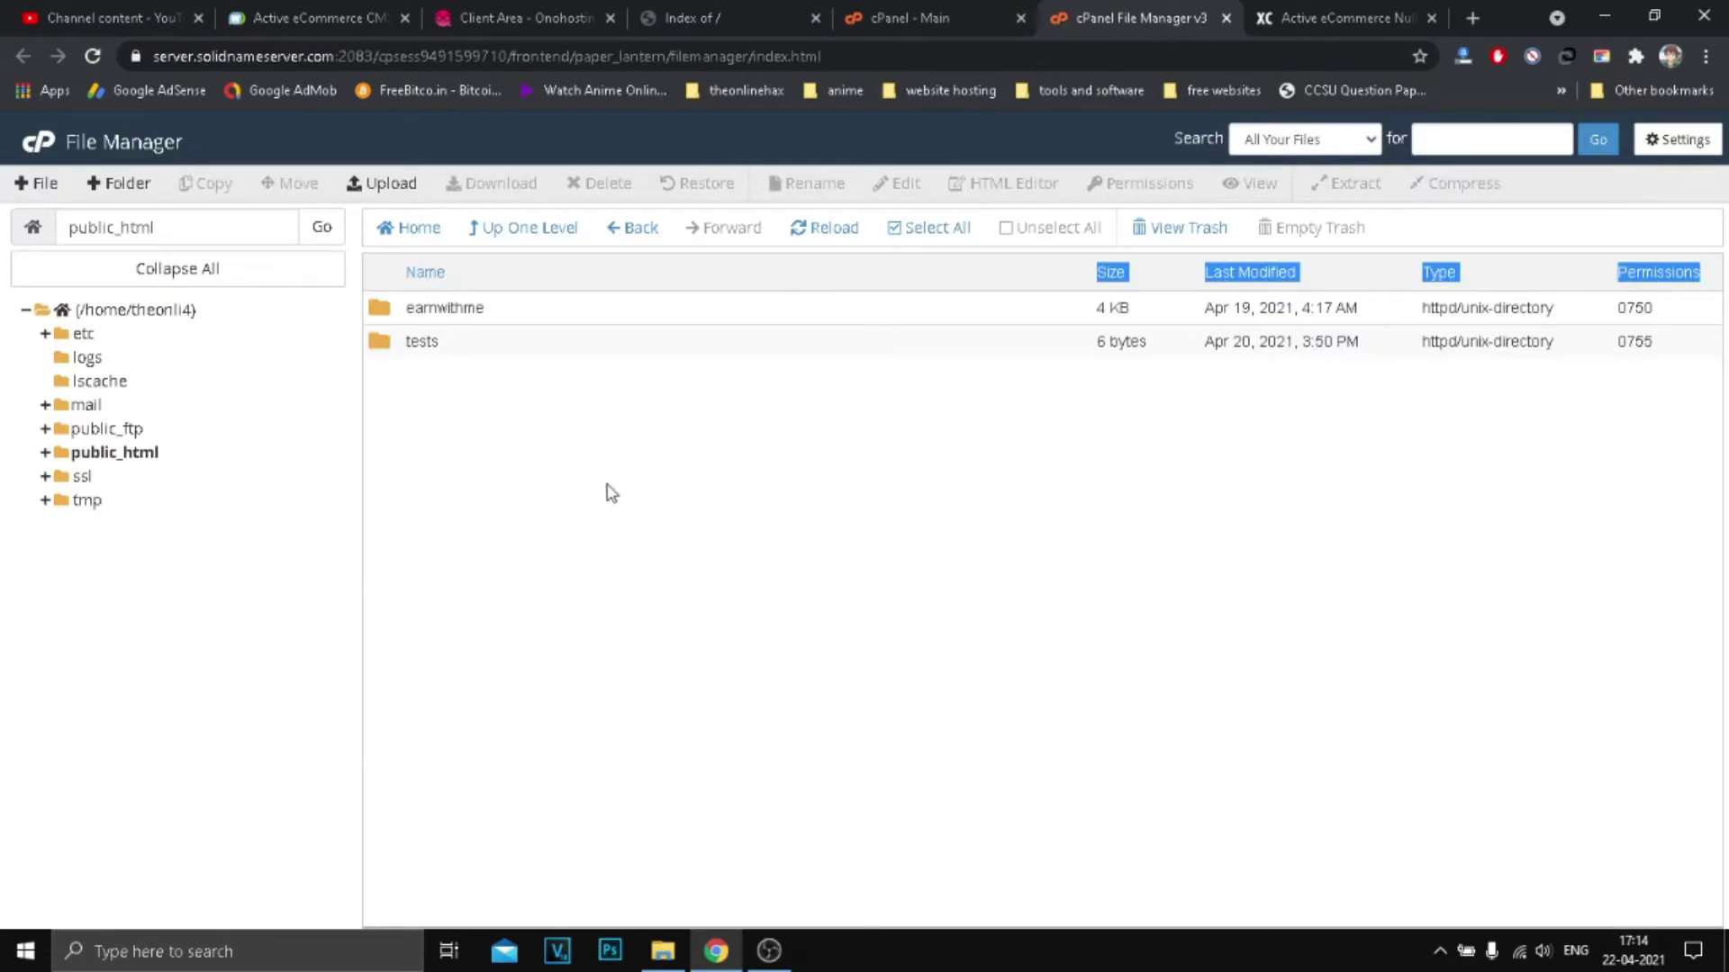
Step: Minimise the browser and select the active-ecommerce-cms-4.4 archive on the desktop
{"action": "left_click", "coordinate": [1604, 16]}
{"action": "left_click_drag", "start_coordinate": [432, 491], "coordinate": [256, 709]}
{"action": "left_click", "coordinate": [386, 628]}
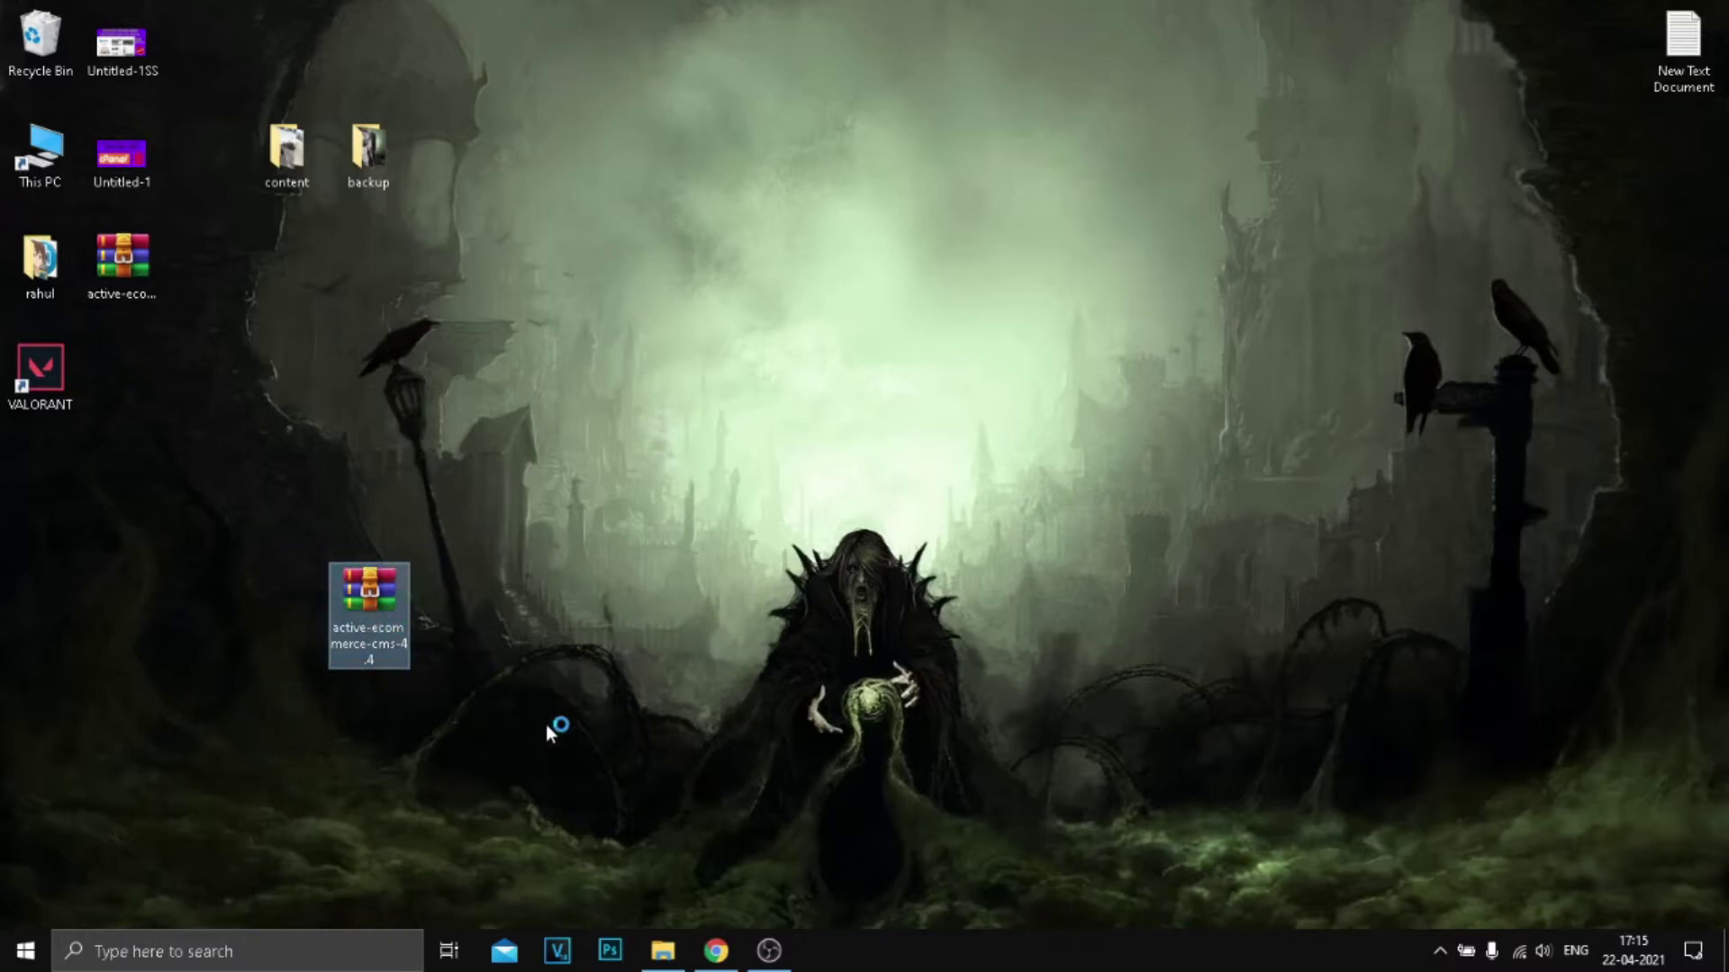
Step: Open the active-ecommerce-cms-4.4 archive in WinRAR and browse its documentation folder
{"action": "right_click", "coordinate": [391, 607]}
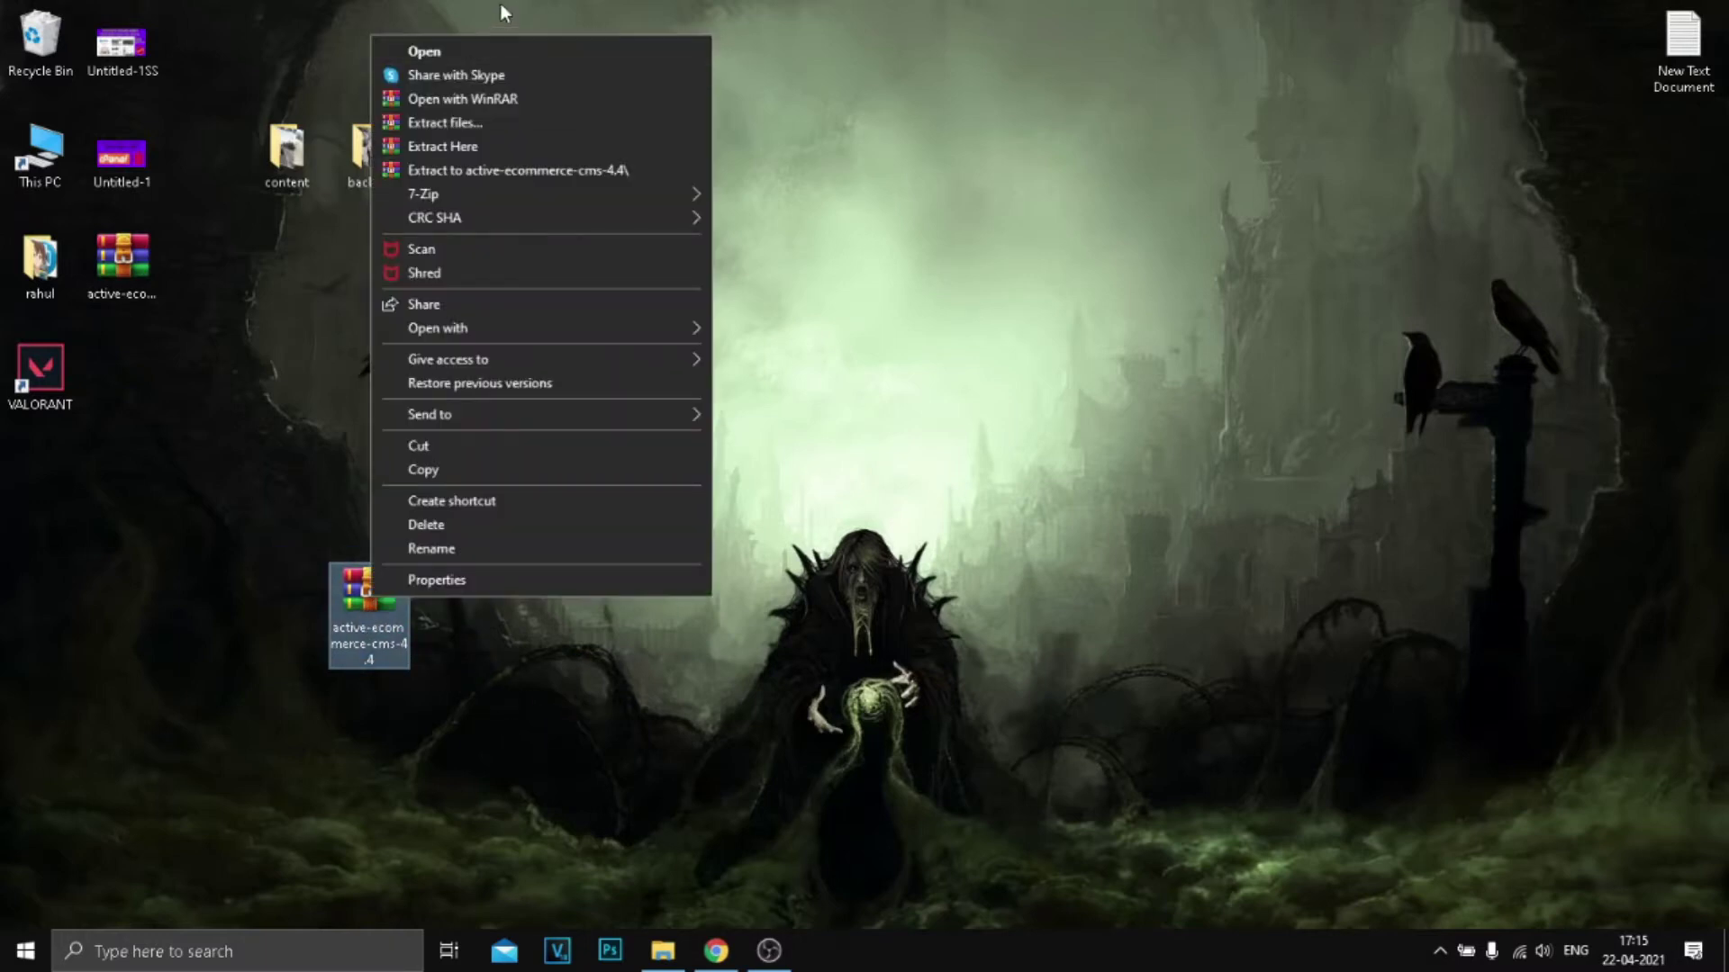
{"action": "left_click", "coordinate": [509, 51]}
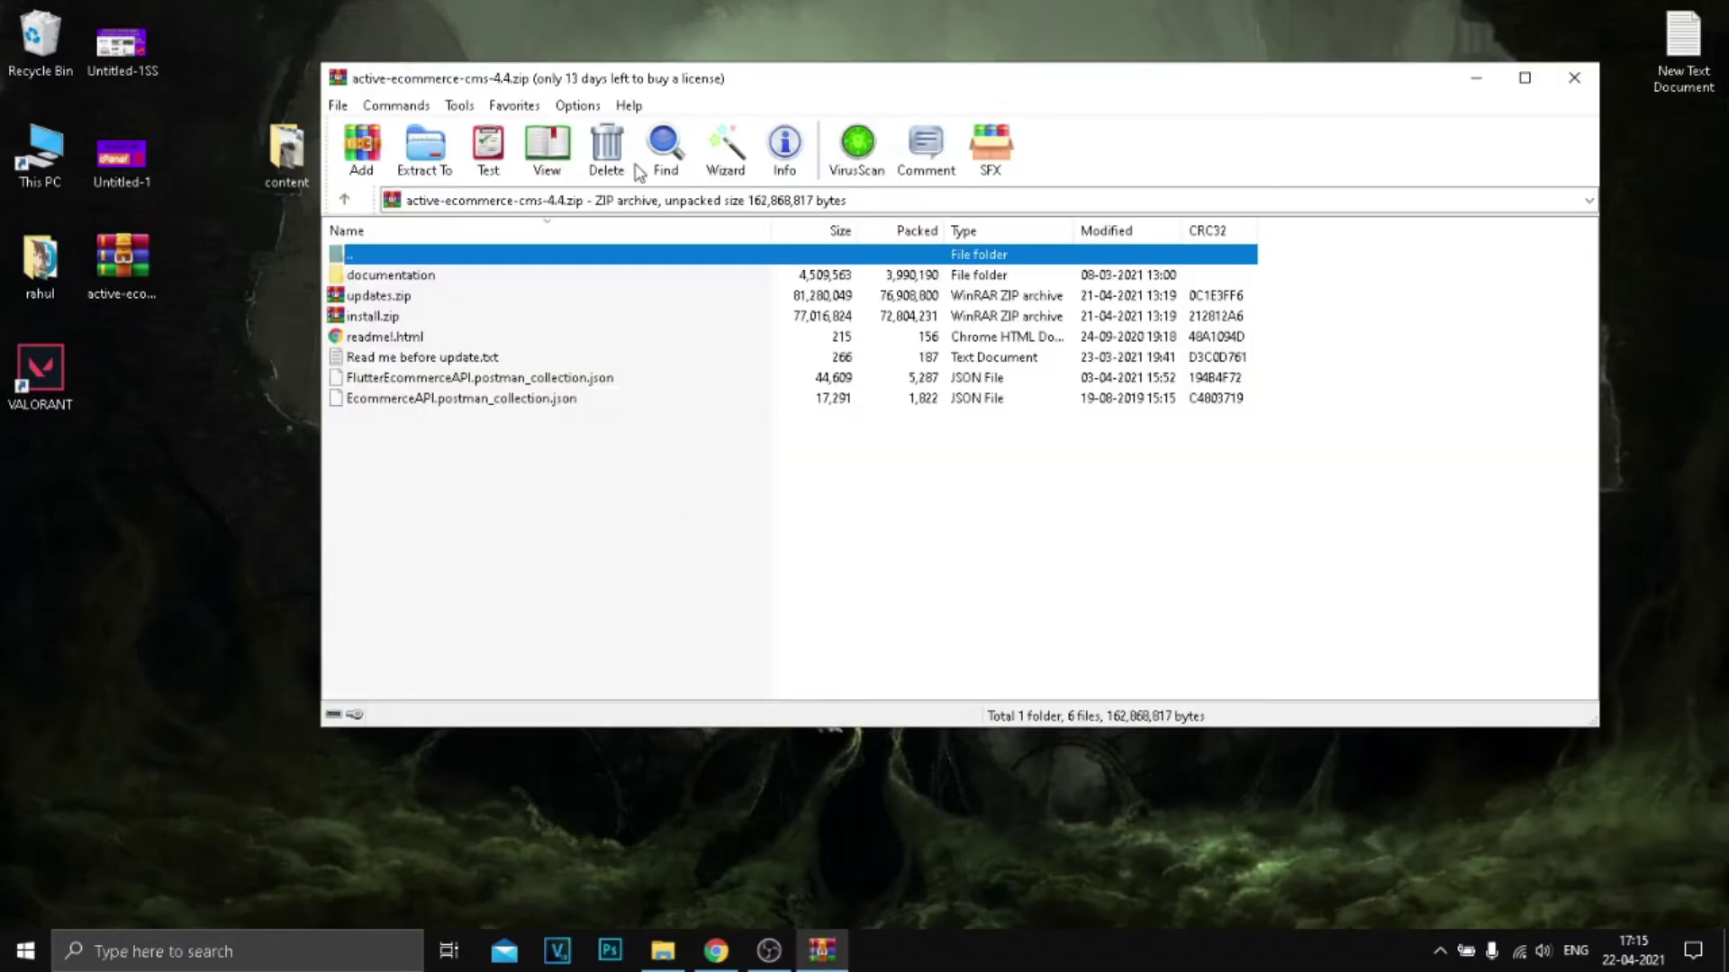
{"action": "double_click", "coordinate": [598, 280]}
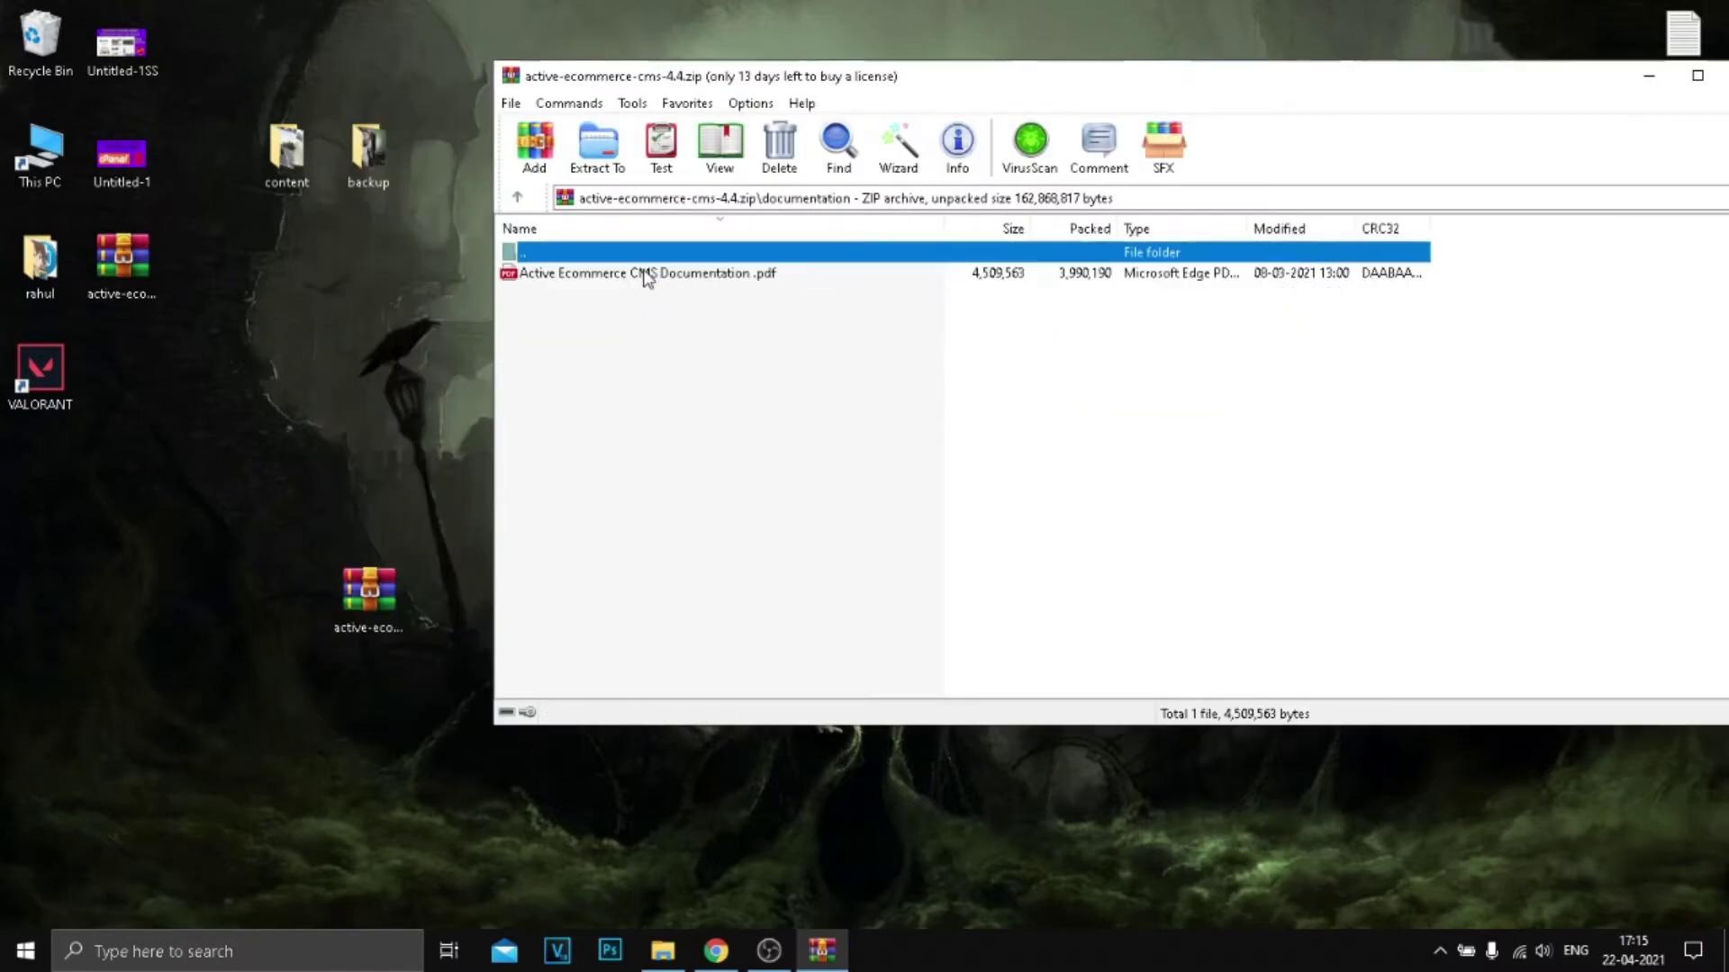
{"action": "left_click", "coordinate": [531, 194]}
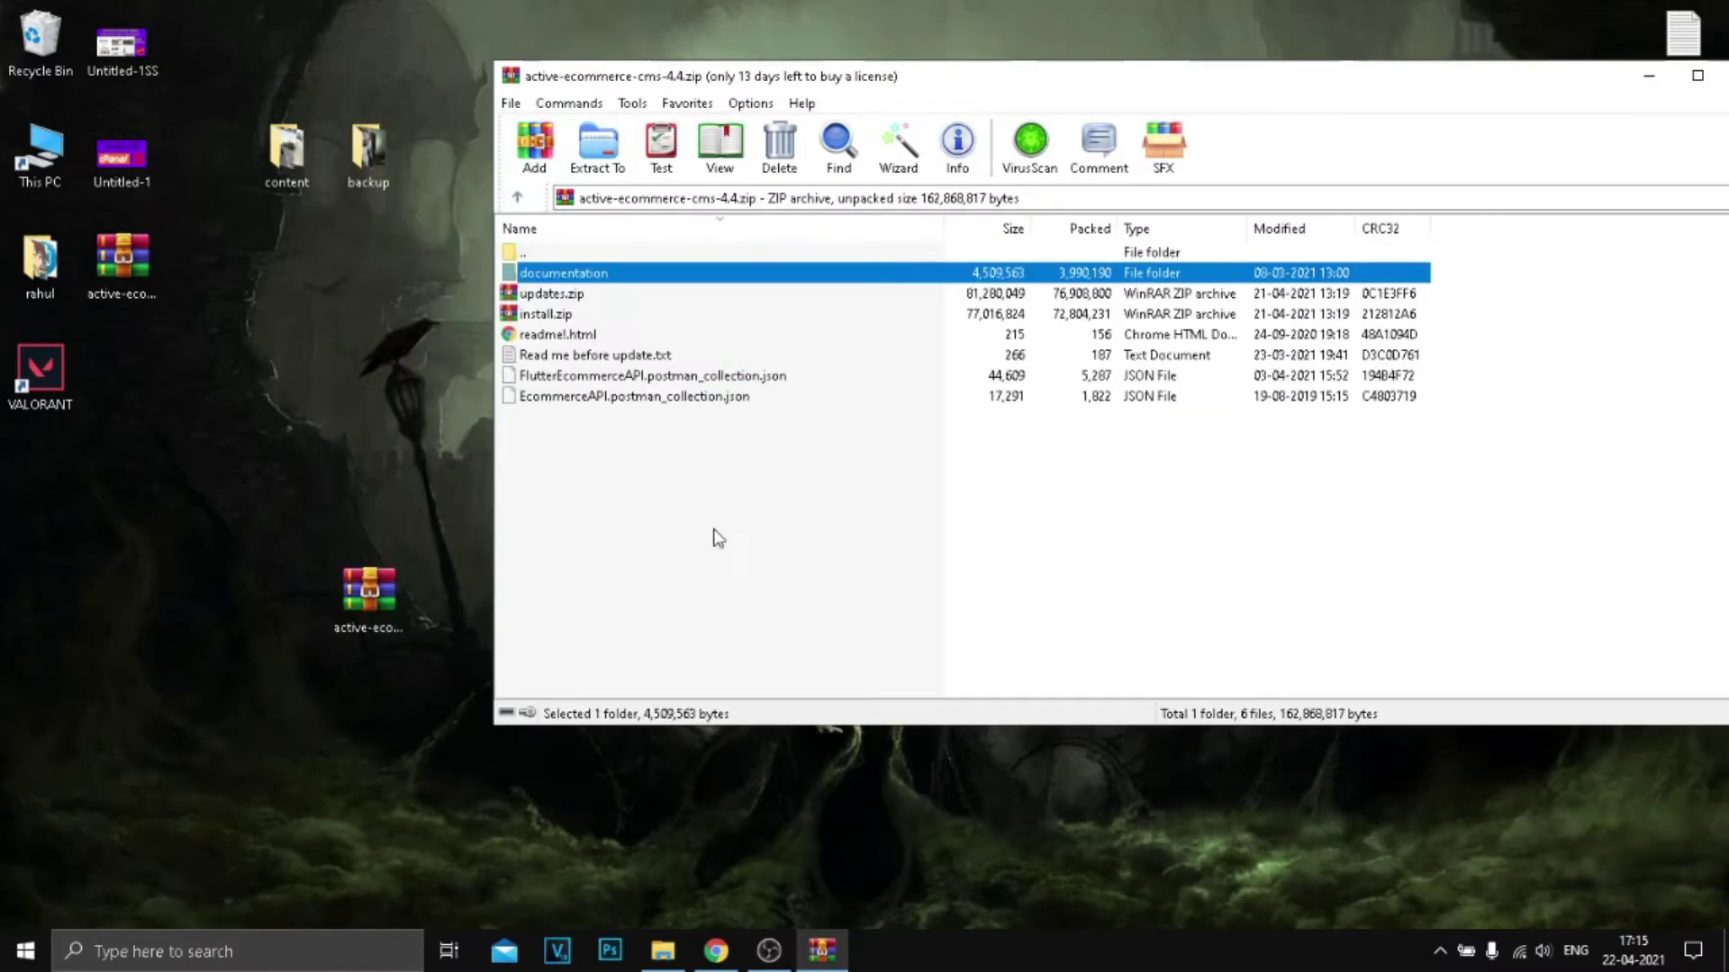
{"action": "double_click", "coordinate": [678, 277]}
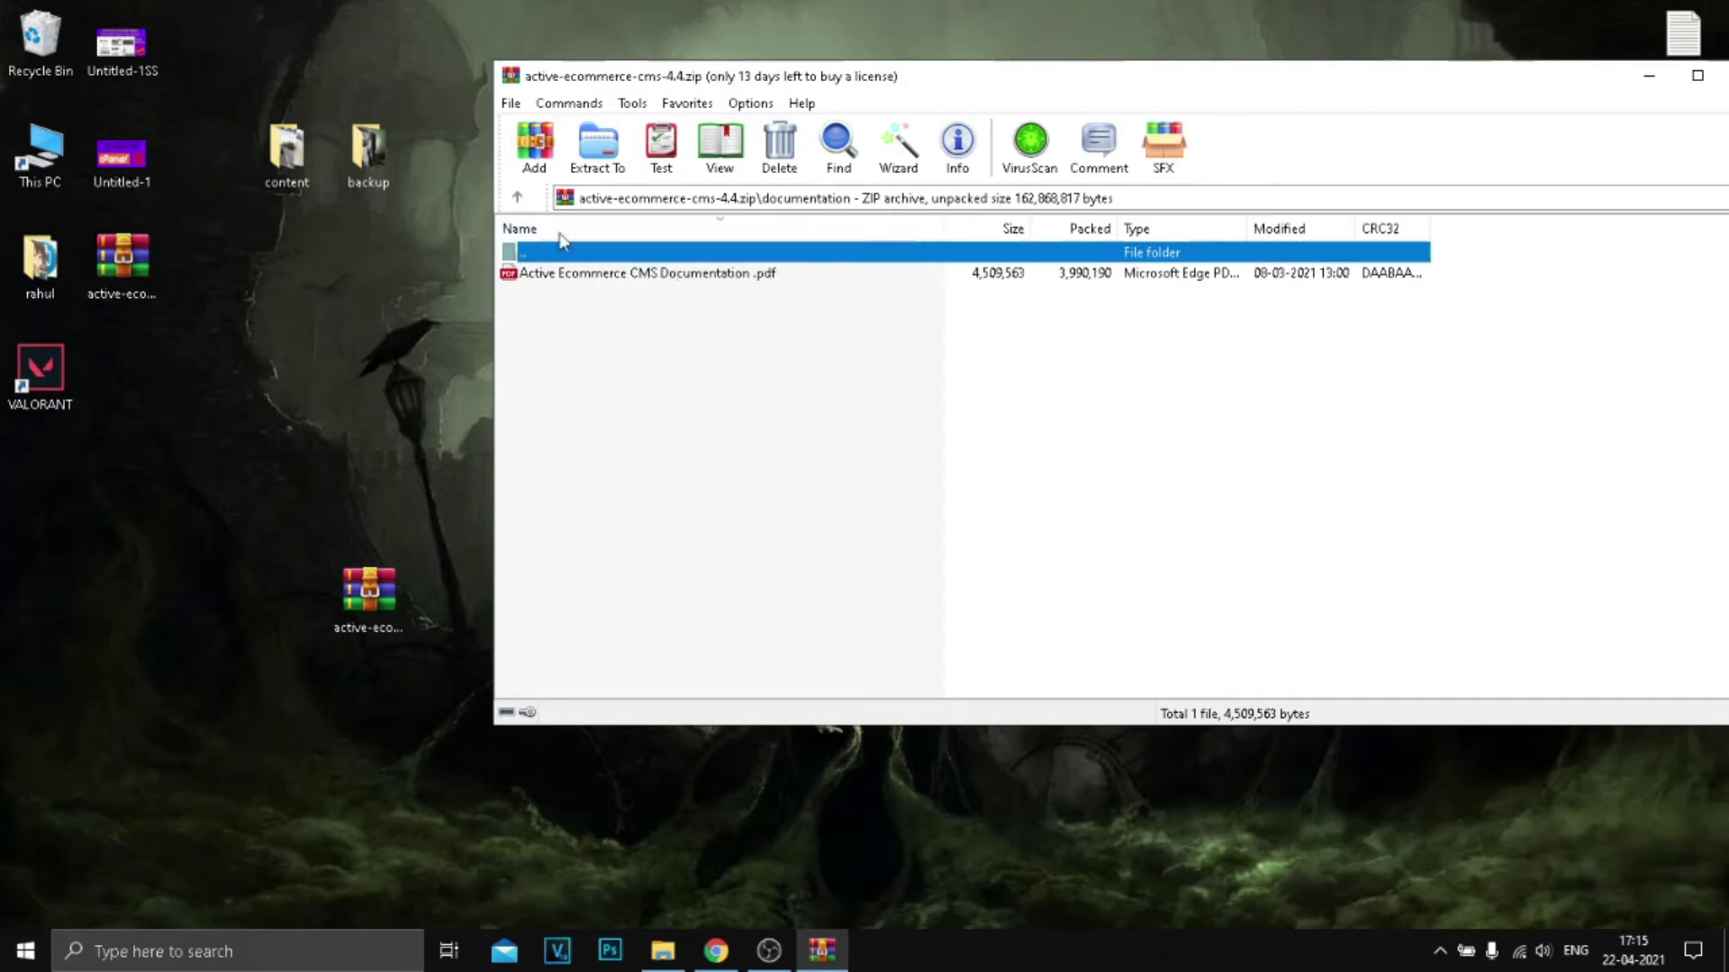
{"action": "left_click", "coordinate": [517, 196]}
Step: Extract install.zip from the archive onto the desktop
{"action": "left_click", "coordinate": [587, 397]}
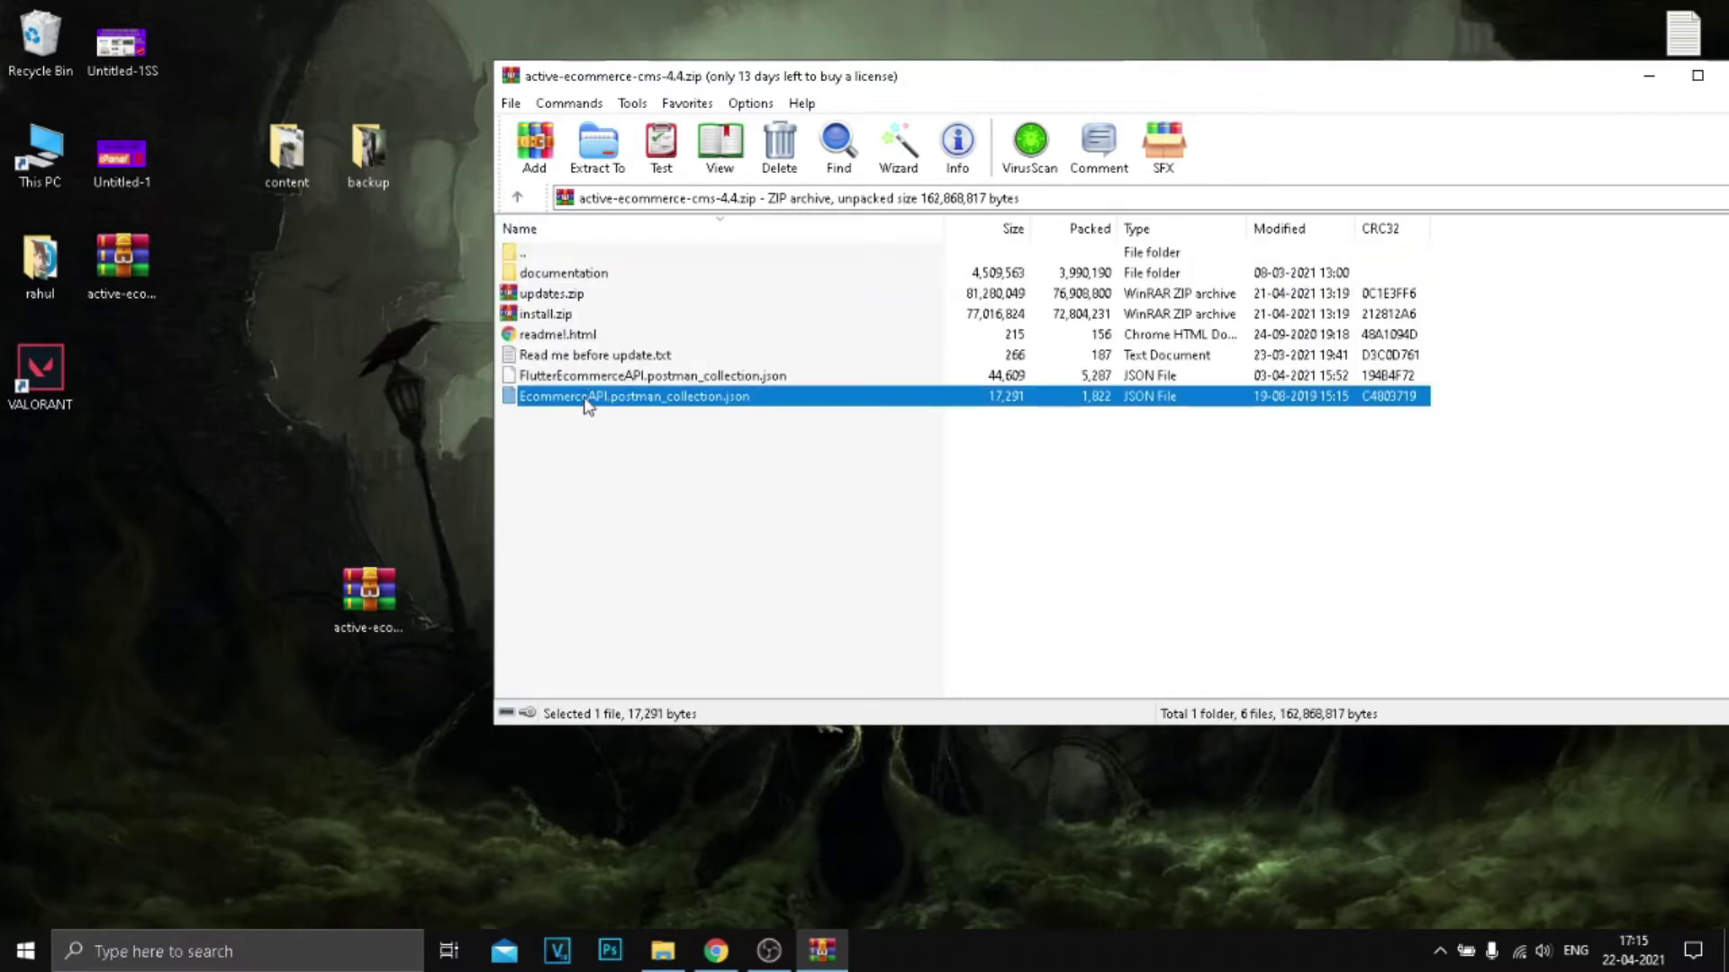
{"action": "left_click", "coordinate": [570, 316]}
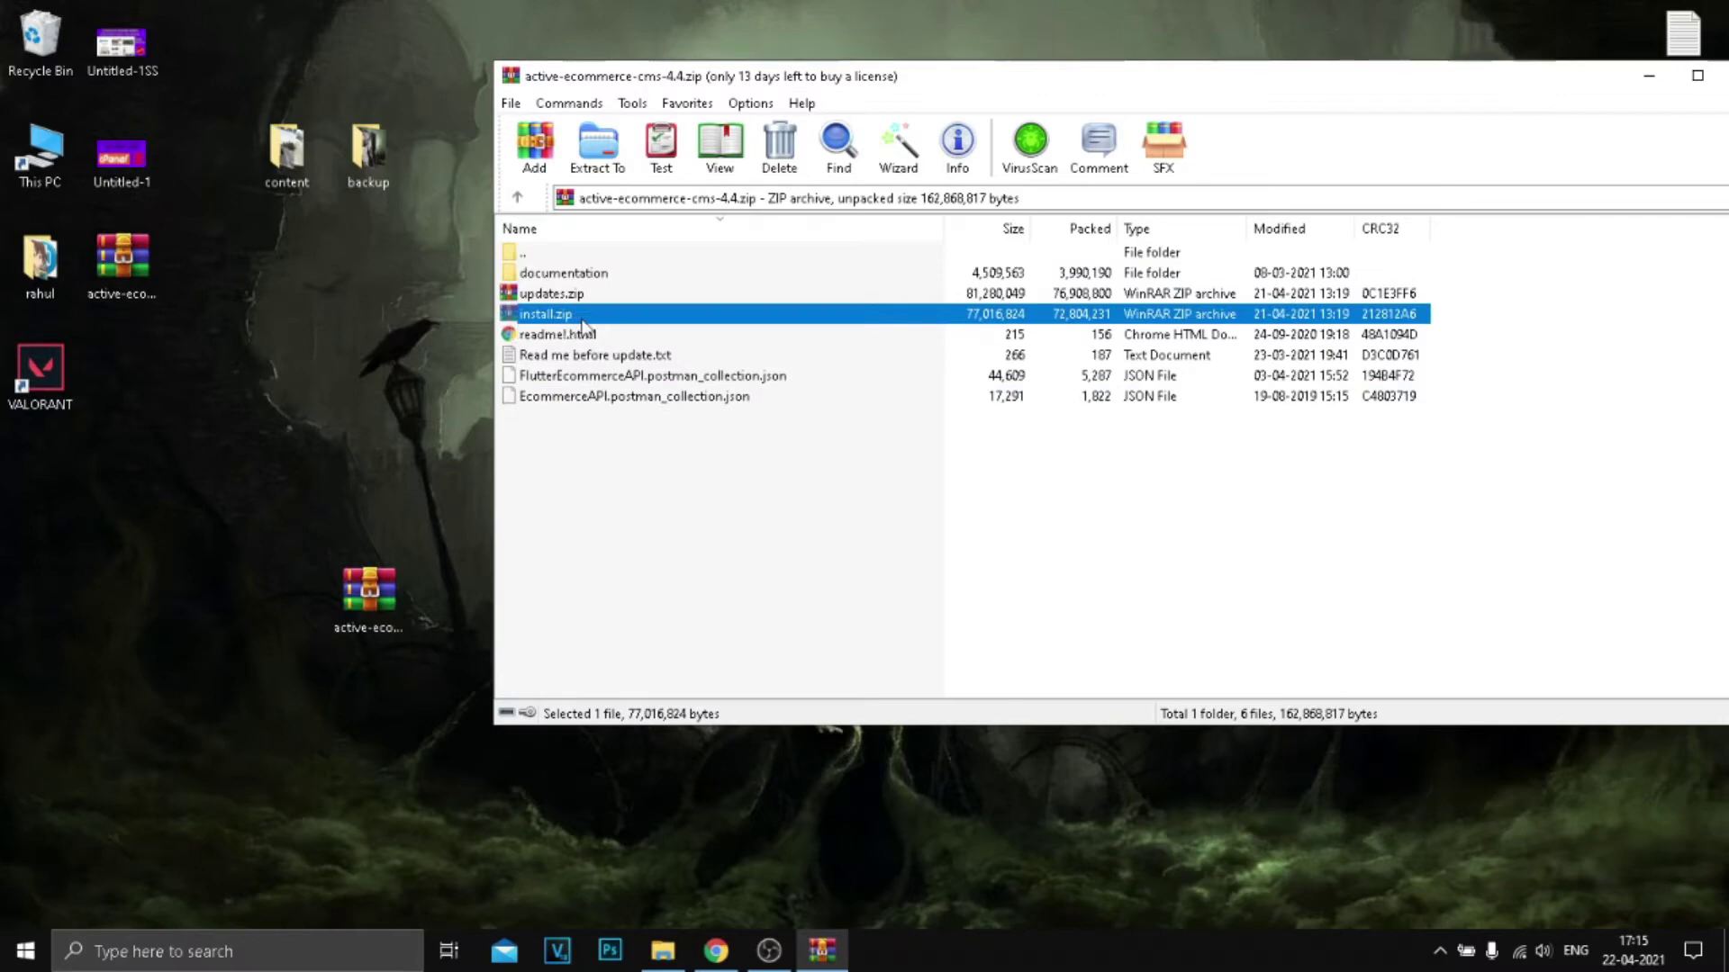
{"action": "left_click_drag", "start_coordinate": [619, 325], "coordinate": [450, 269]}
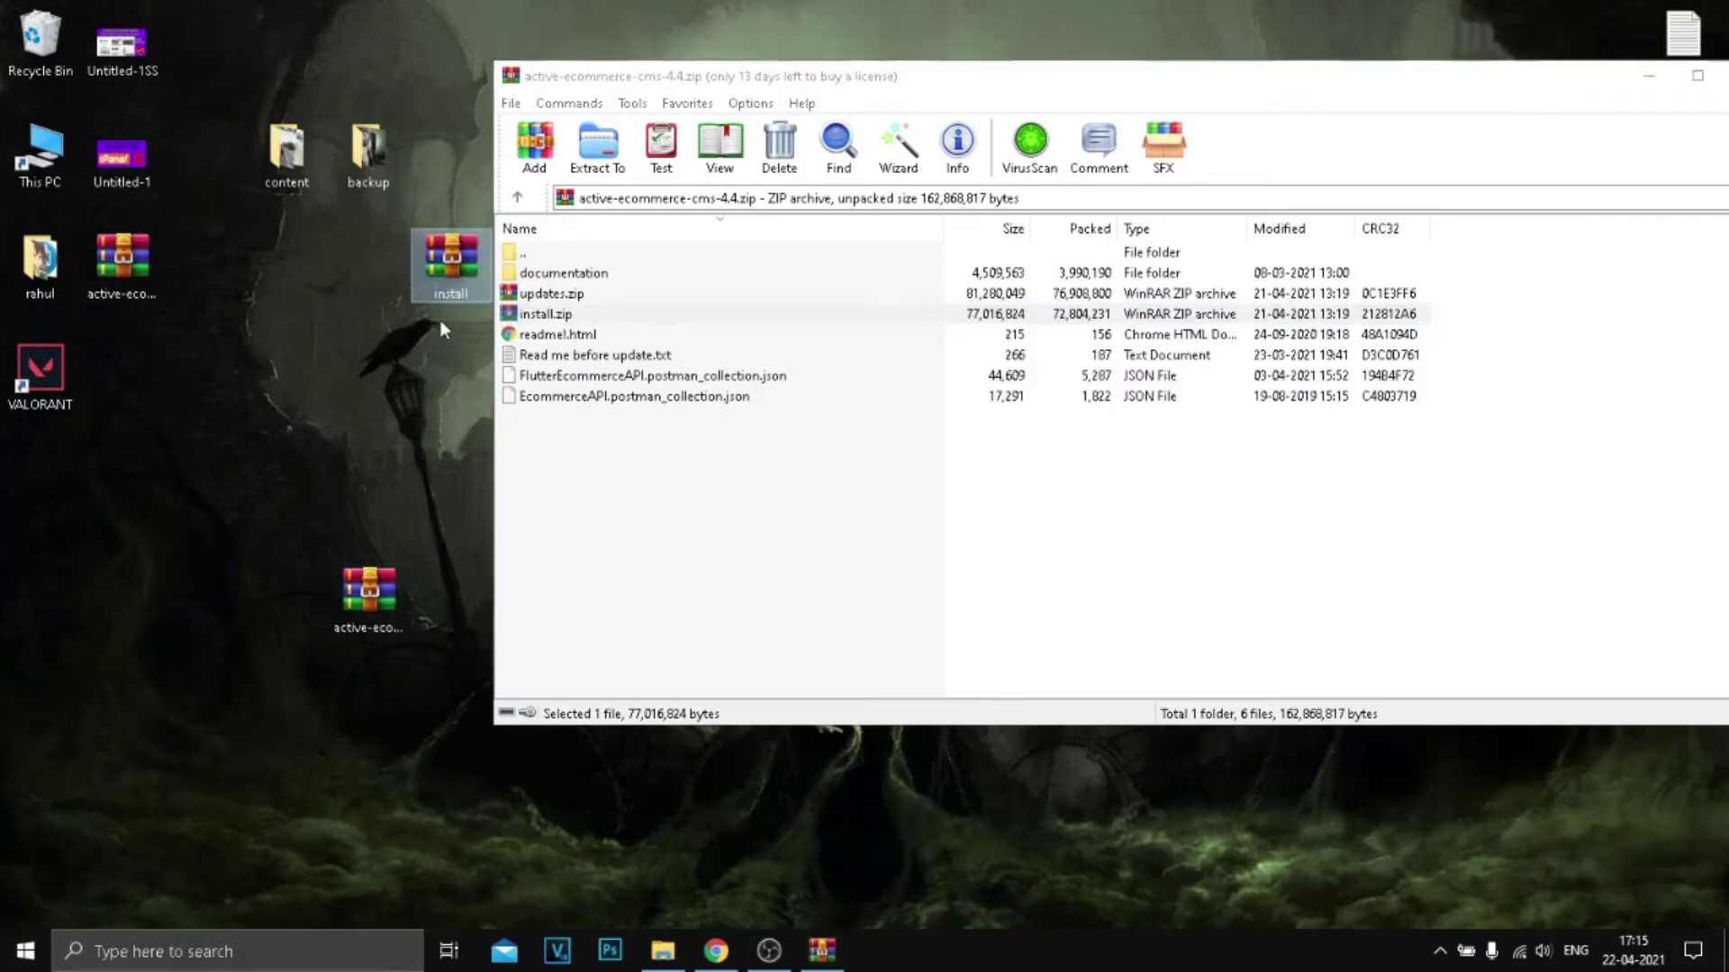
{"action": "left_click_drag", "start_coordinate": [1473, 76], "coordinate": [1211, 76]}
{"action": "left_click_drag", "start_coordinate": [333, 440], "coordinate": [457, 329]}
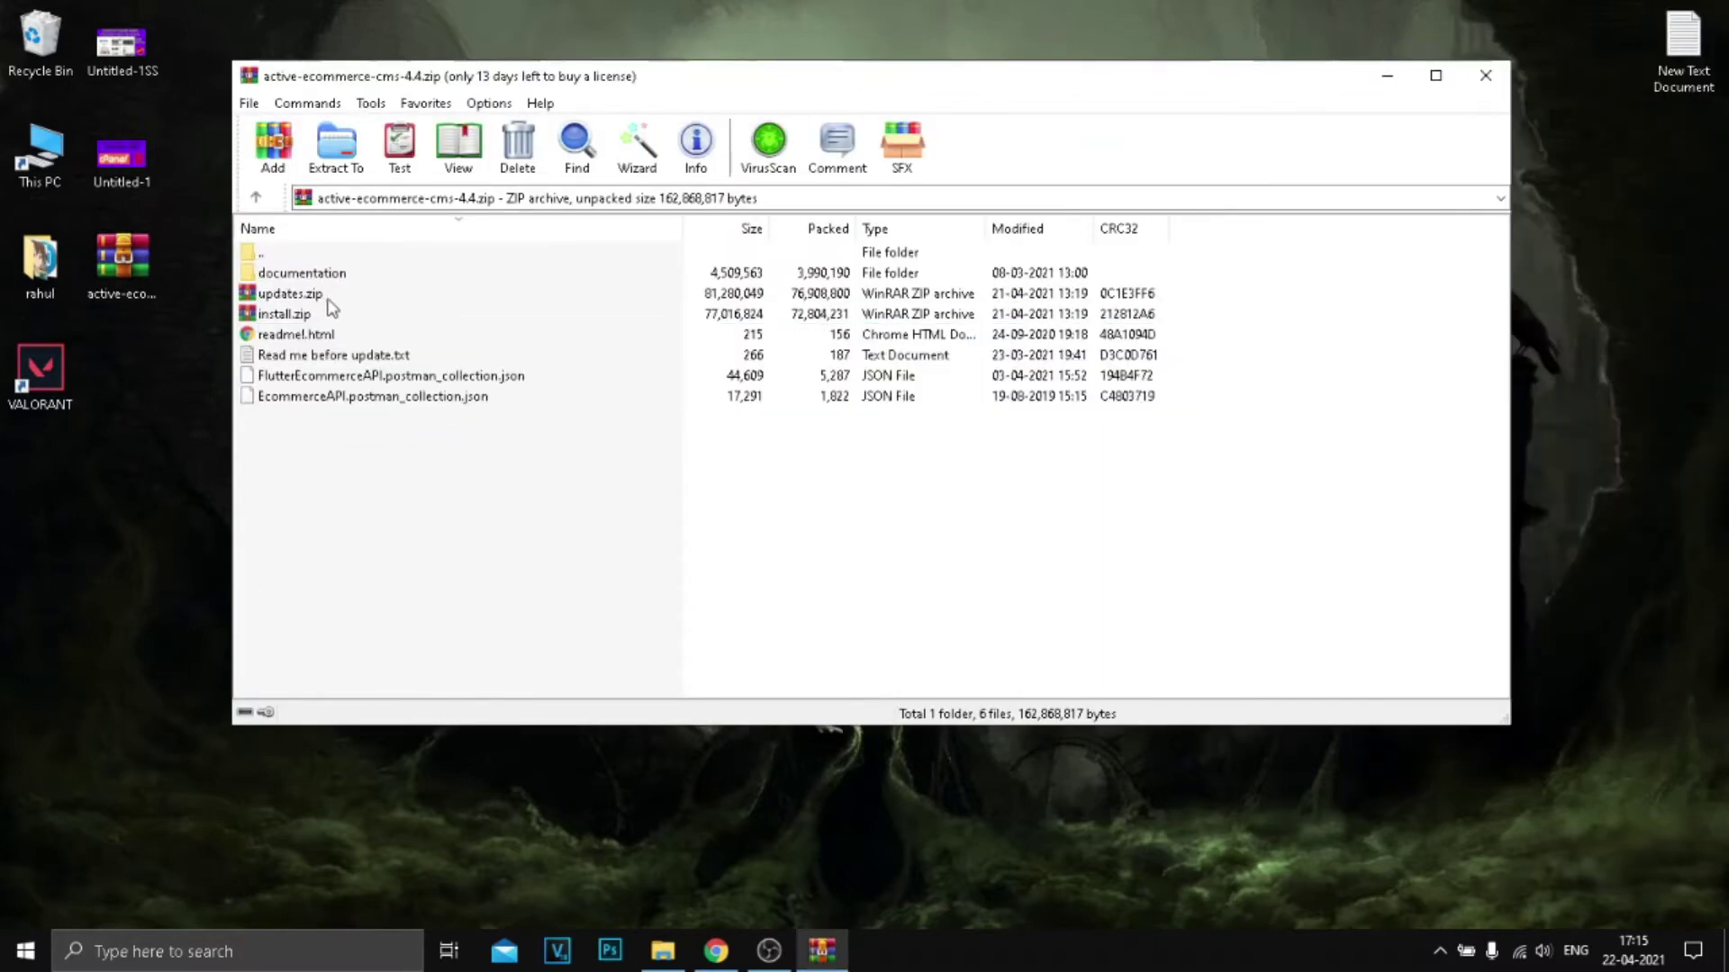
{"action": "left_click", "coordinate": [307, 298]}
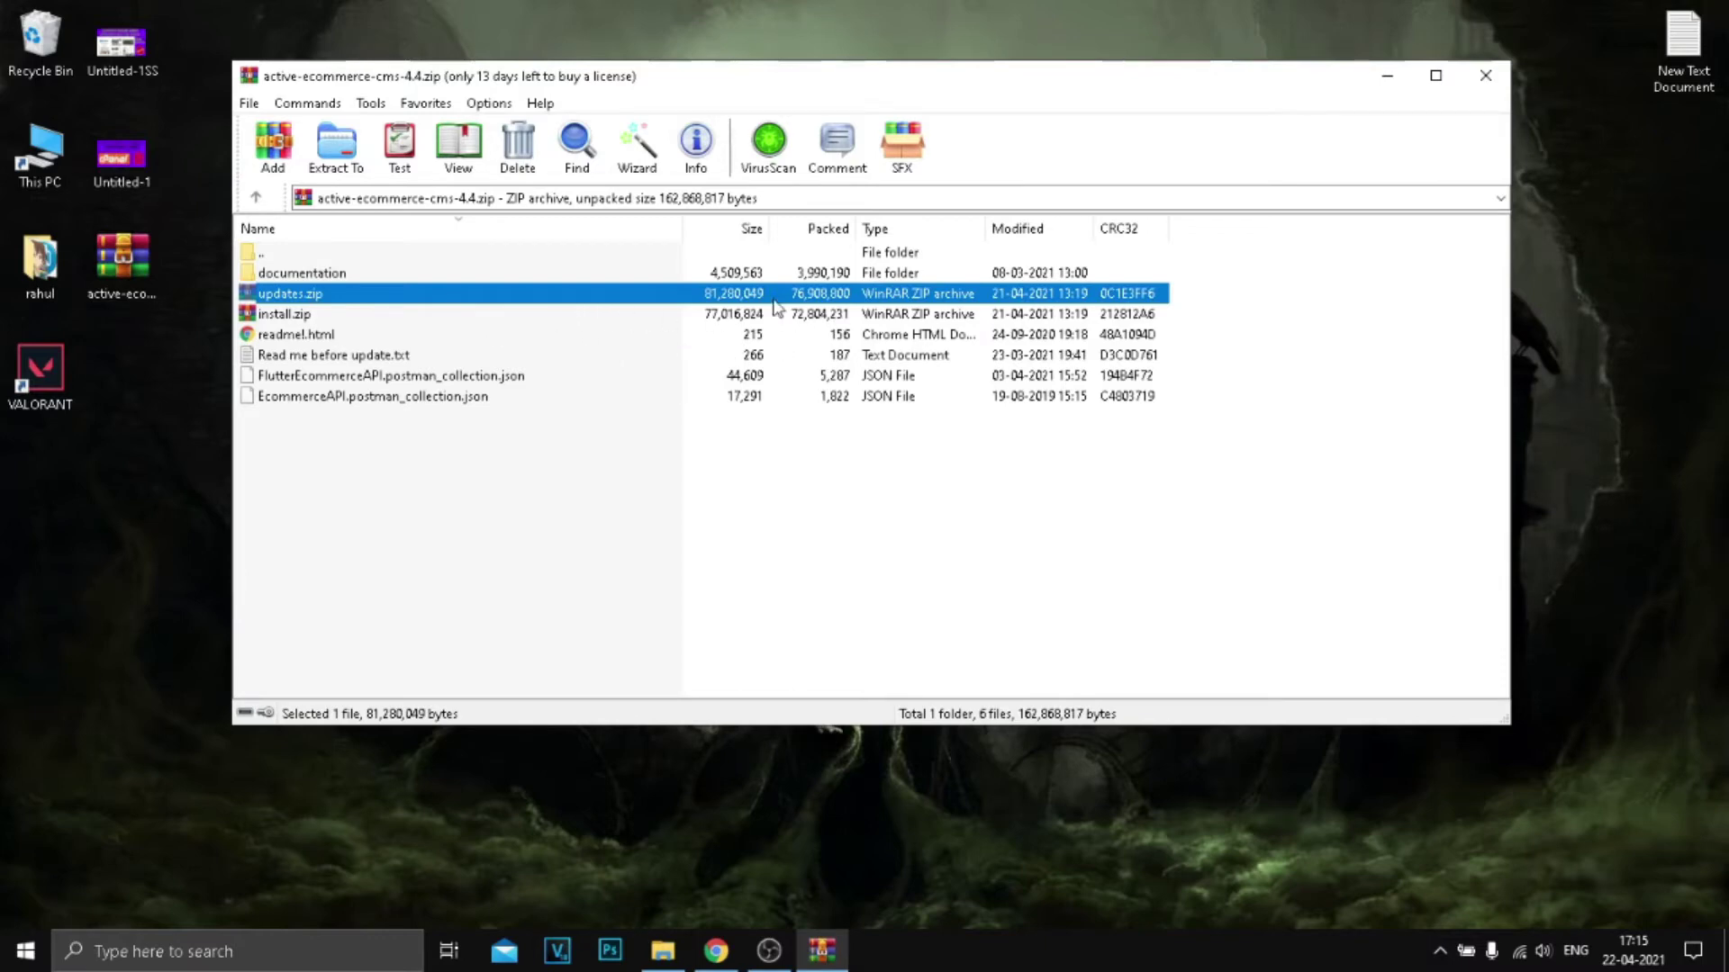
{"action": "left_click", "coordinate": [1386, 75]}
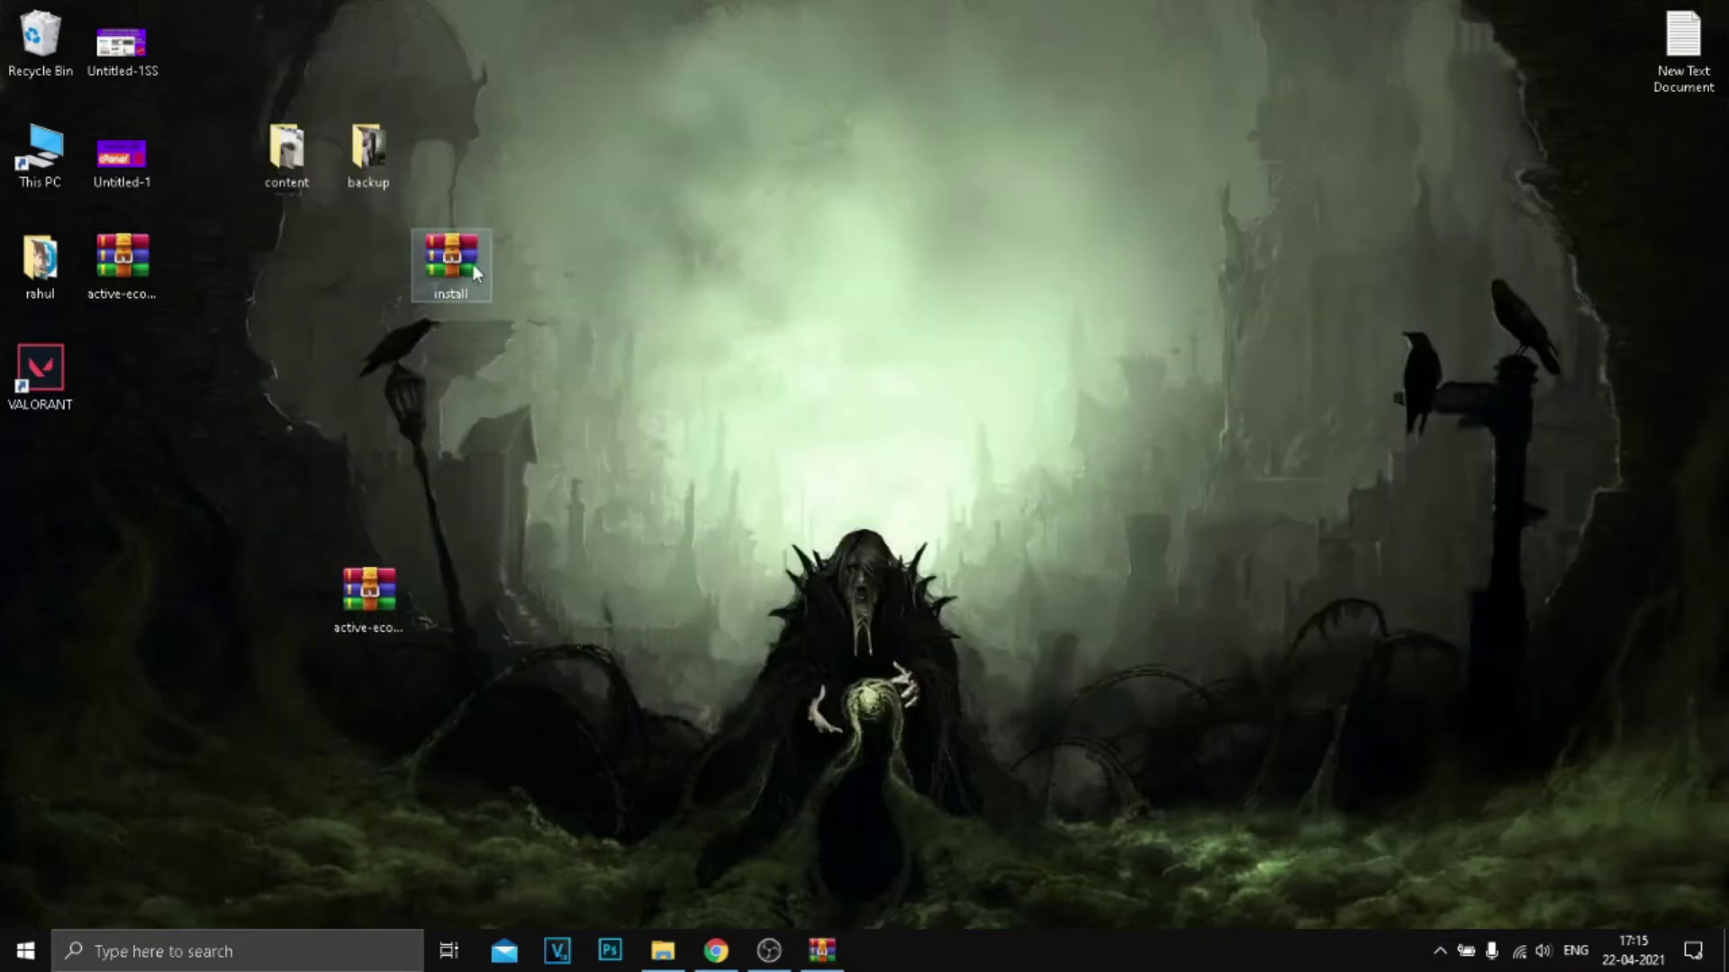
{"action": "left_click_drag", "start_coordinate": [474, 274], "coordinate": [633, 376]}
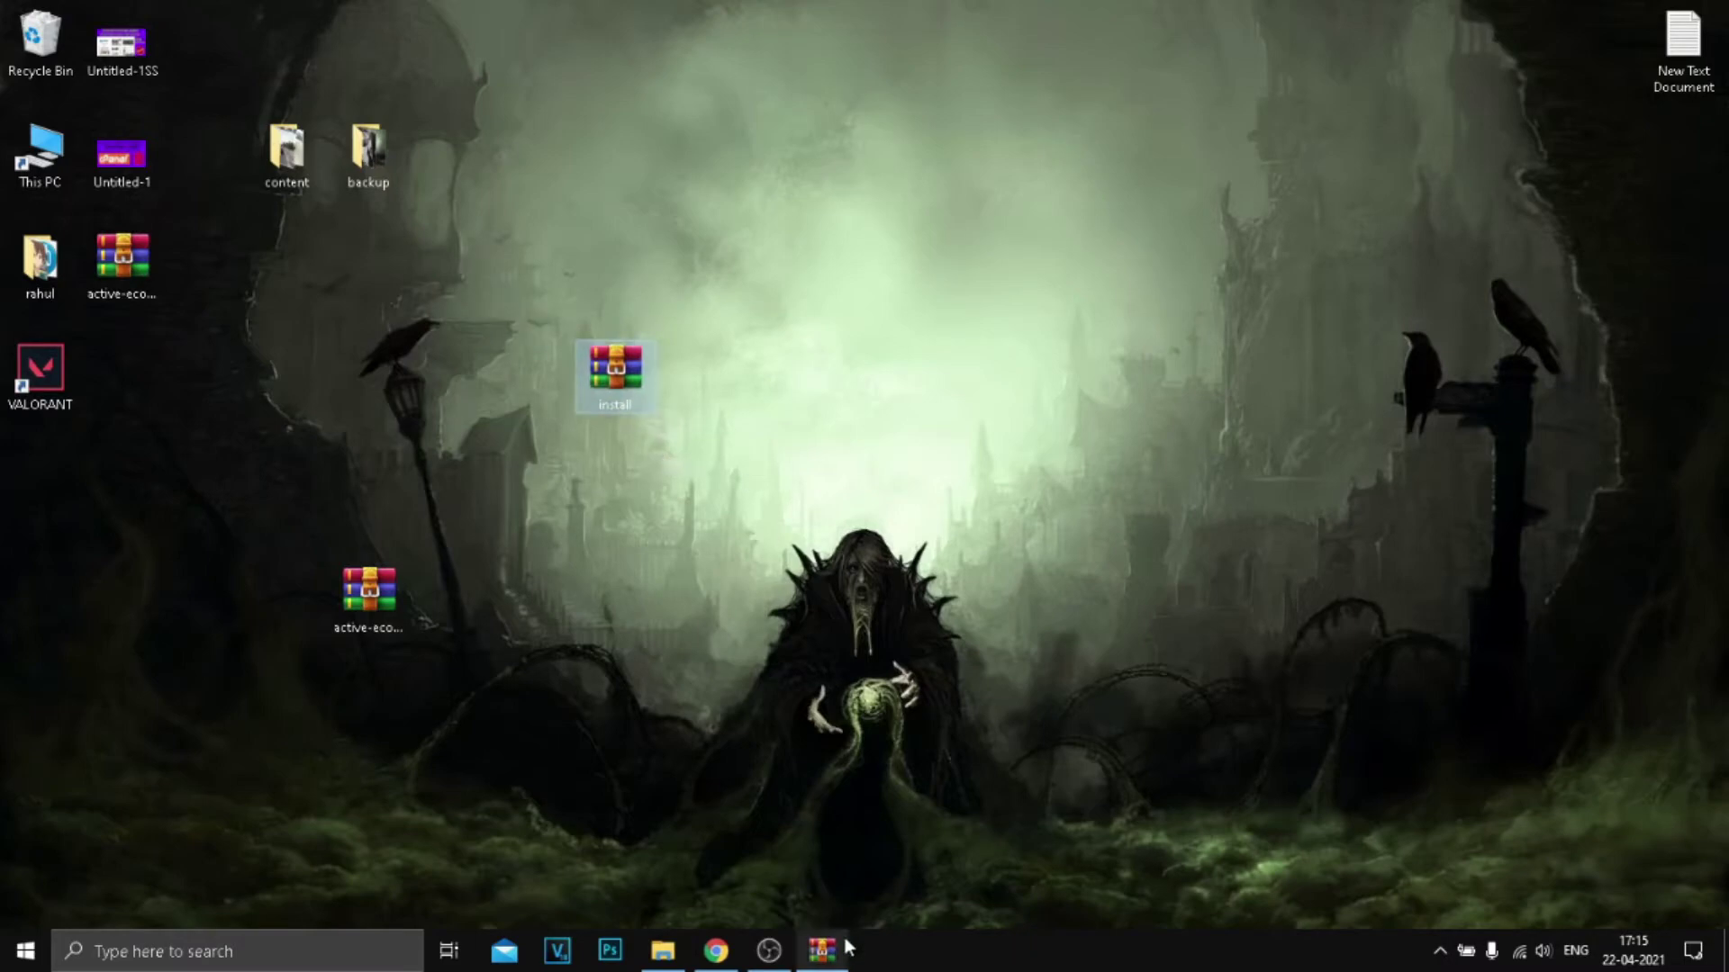
Step: Open install.zip to check it holds the app's folders, then close WinRAR
{"action": "double_click", "coordinate": [612, 405]}
{"action": "scroll", "coordinate": [615, 519], "scroll_direction": "down", "scroll_amount": 4}
{"action": "scroll", "coordinate": [770, 386], "scroll_direction": "up", "scroll_amount": 4}
{"action": "key", "text": "ctrl+a"}
{"action": "left_click", "coordinate": [1522, 433]}
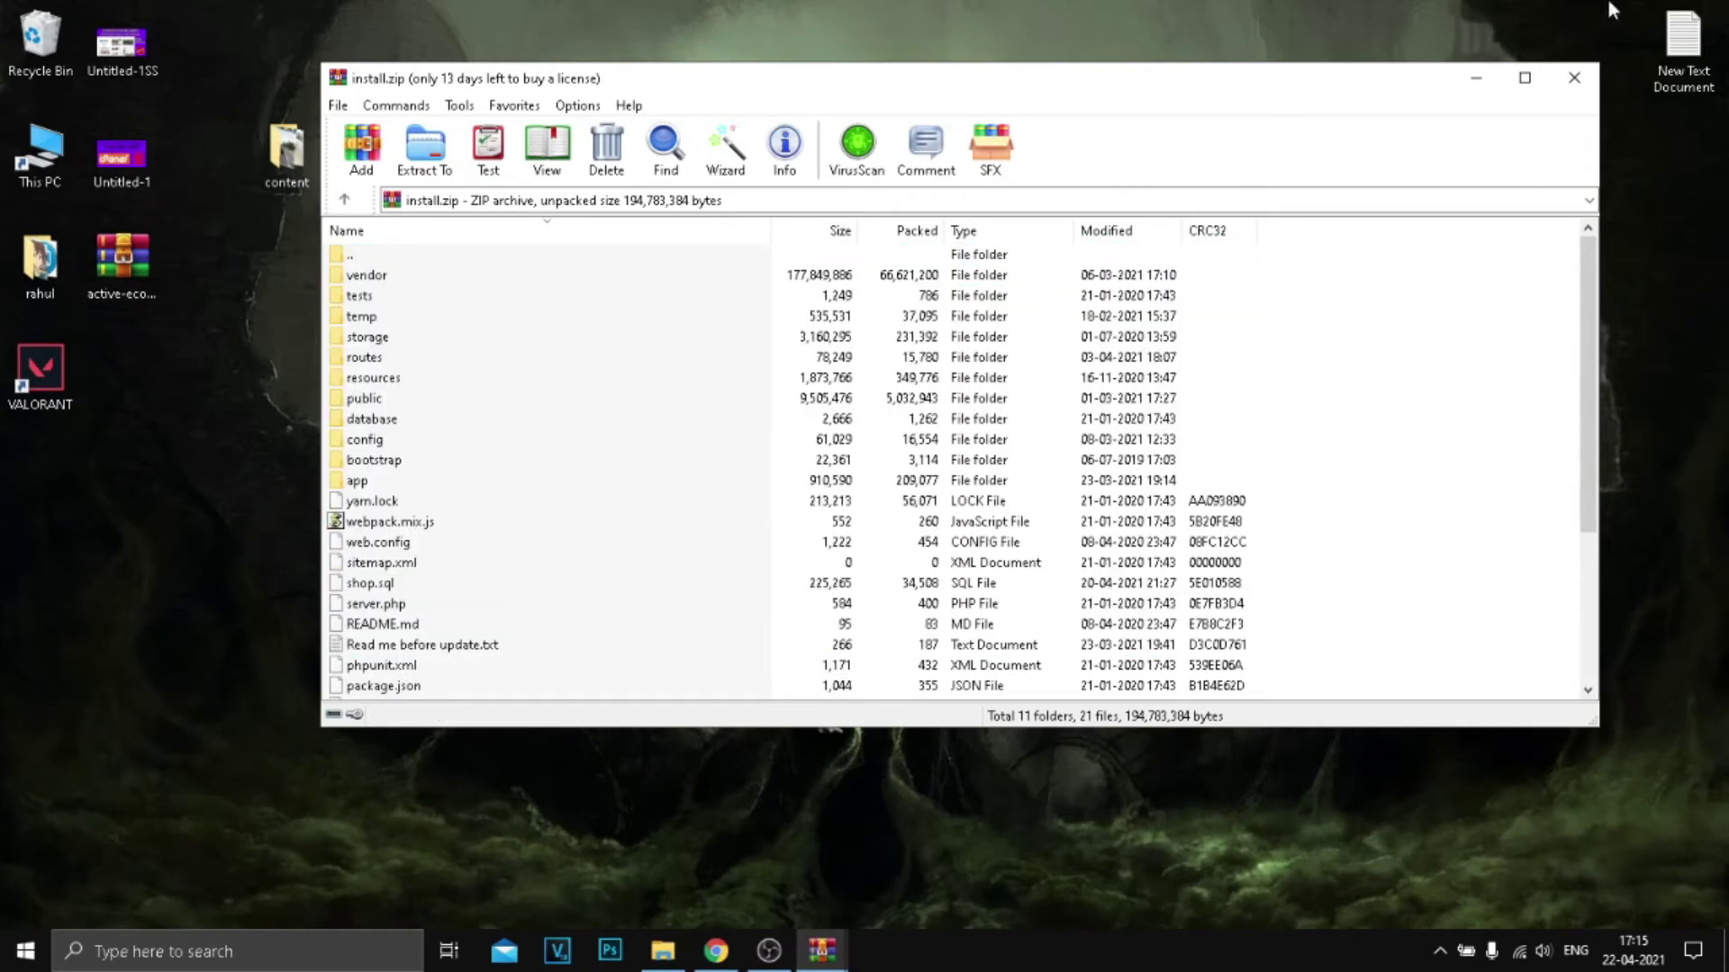
{"action": "left_click", "coordinate": [1574, 77]}
{"action": "left_click", "coordinate": [718, 952]}
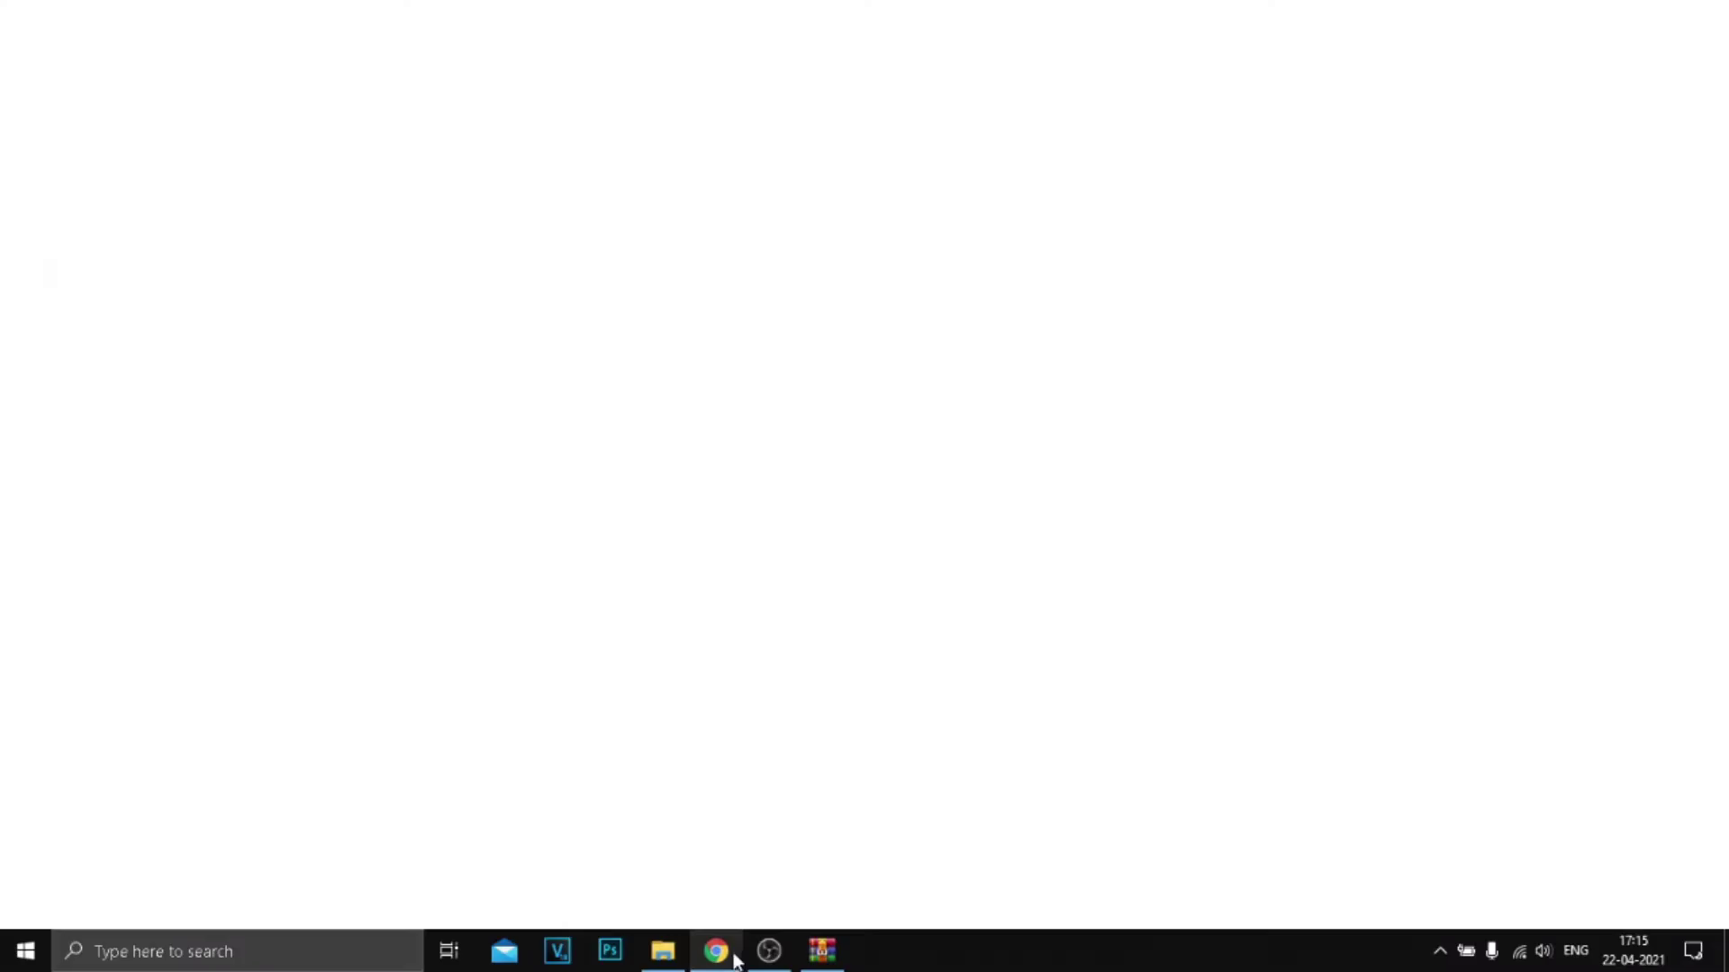
Step: Upload install.zip (73.45 MB) from the Desktop into public_html until it reaches 100%
{"action": "left_click", "coordinate": [543, 492]}
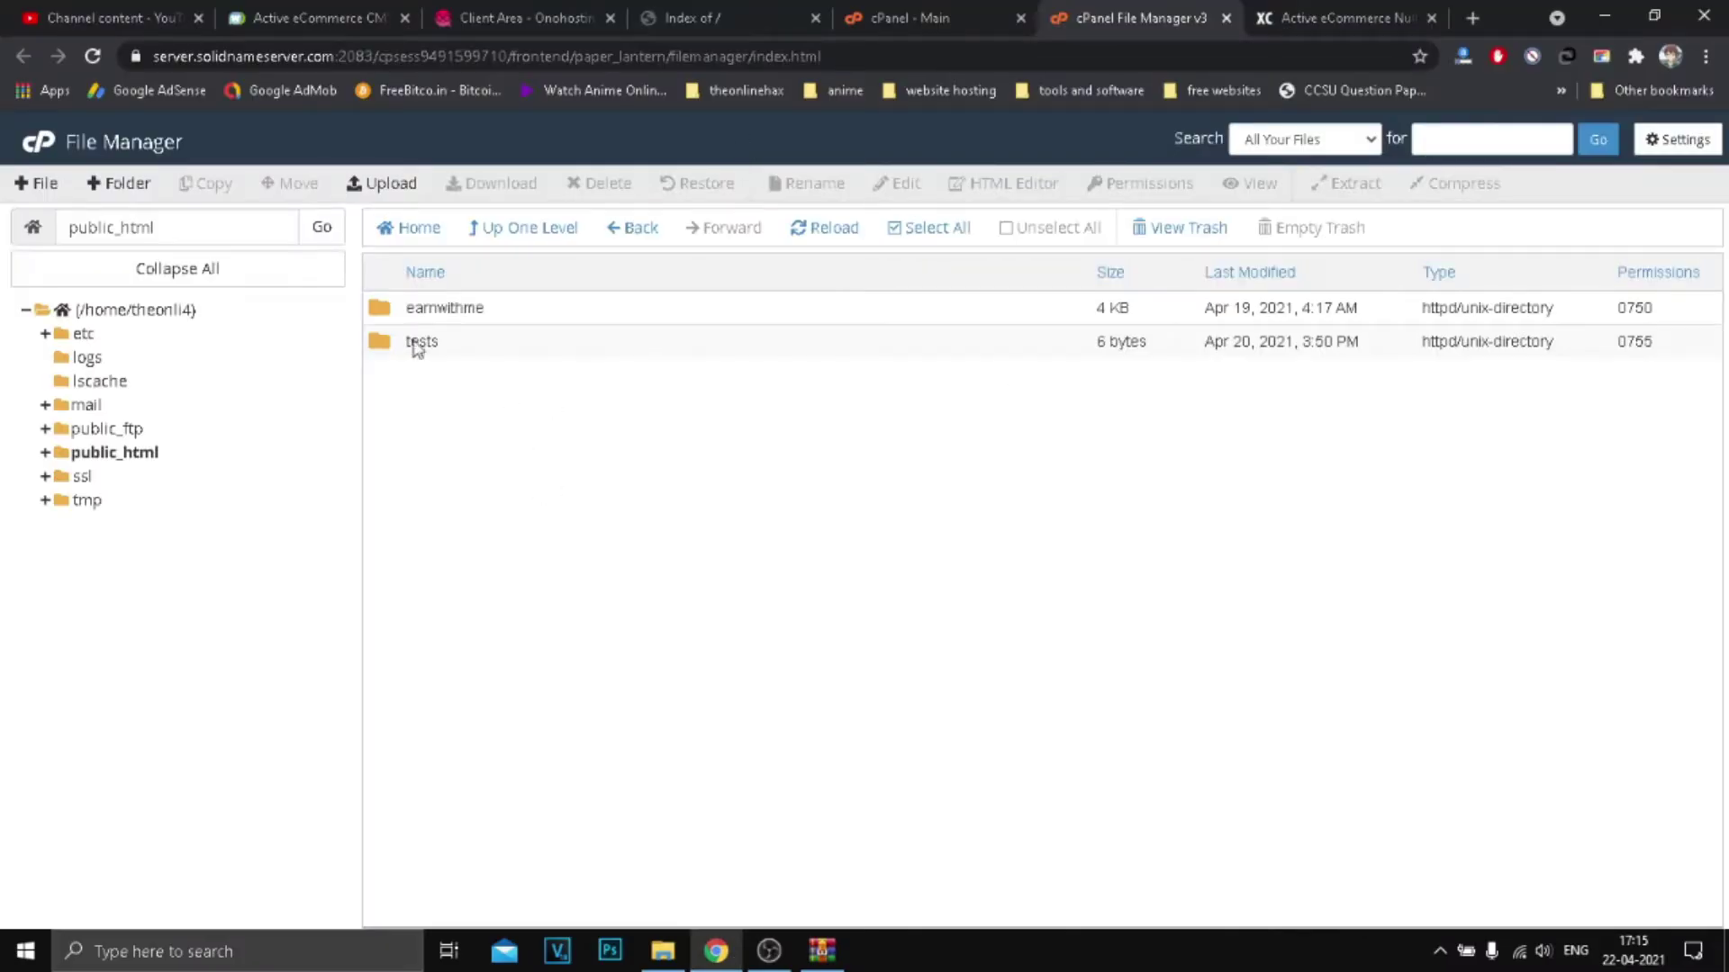
{"action": "left_click", "coordinate": [396, 183]}
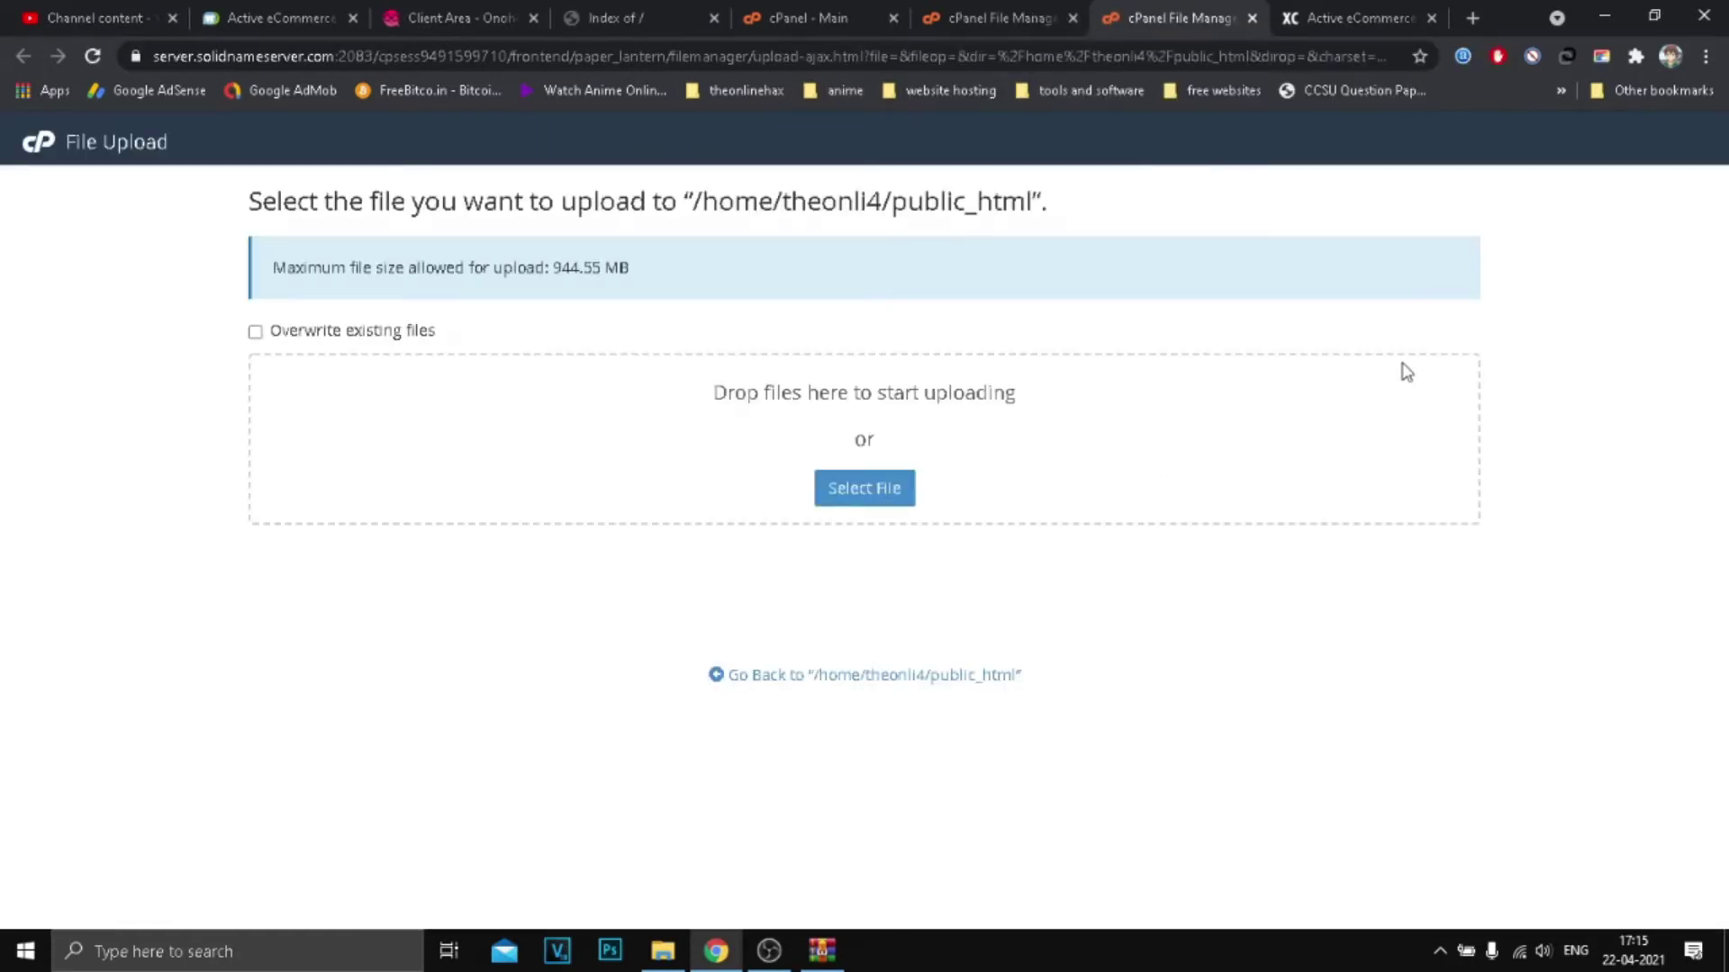
{"action": "left_click", "coordinate": [1000, 18]}
{"action": "left_click", "coordinate": [1171, 18]}
{"action": "left_click", "coordinate": [866, 493]}
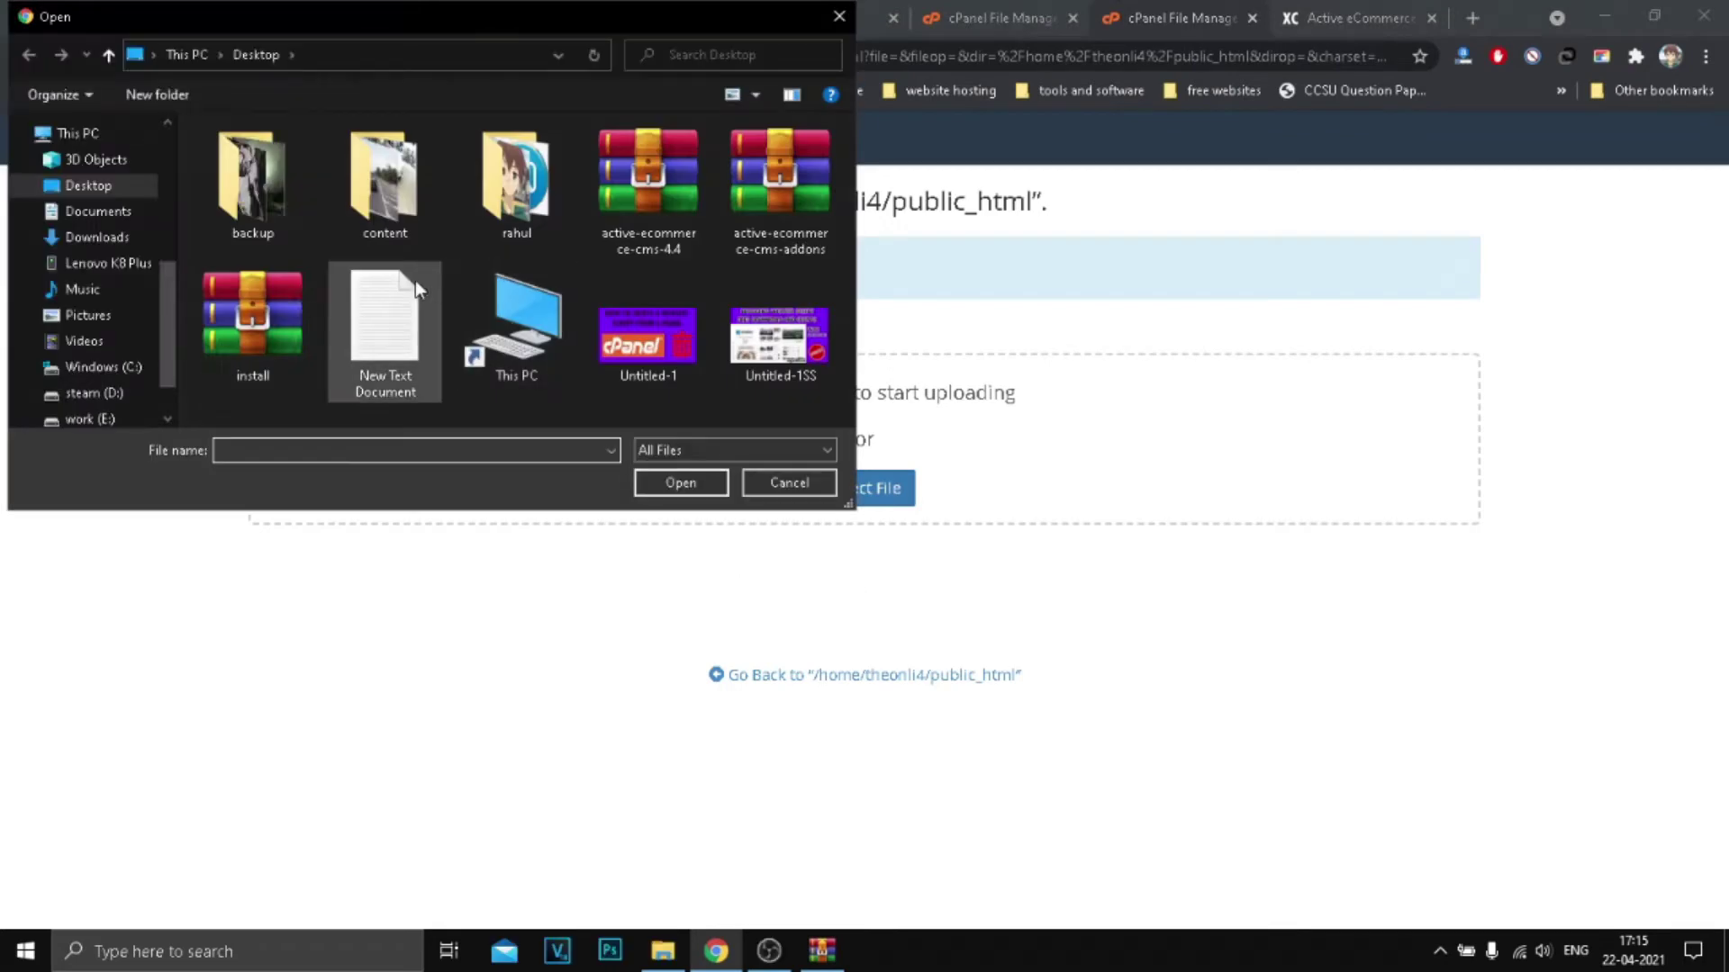
{"action": "double_click", "coordinate": [270, 342]}
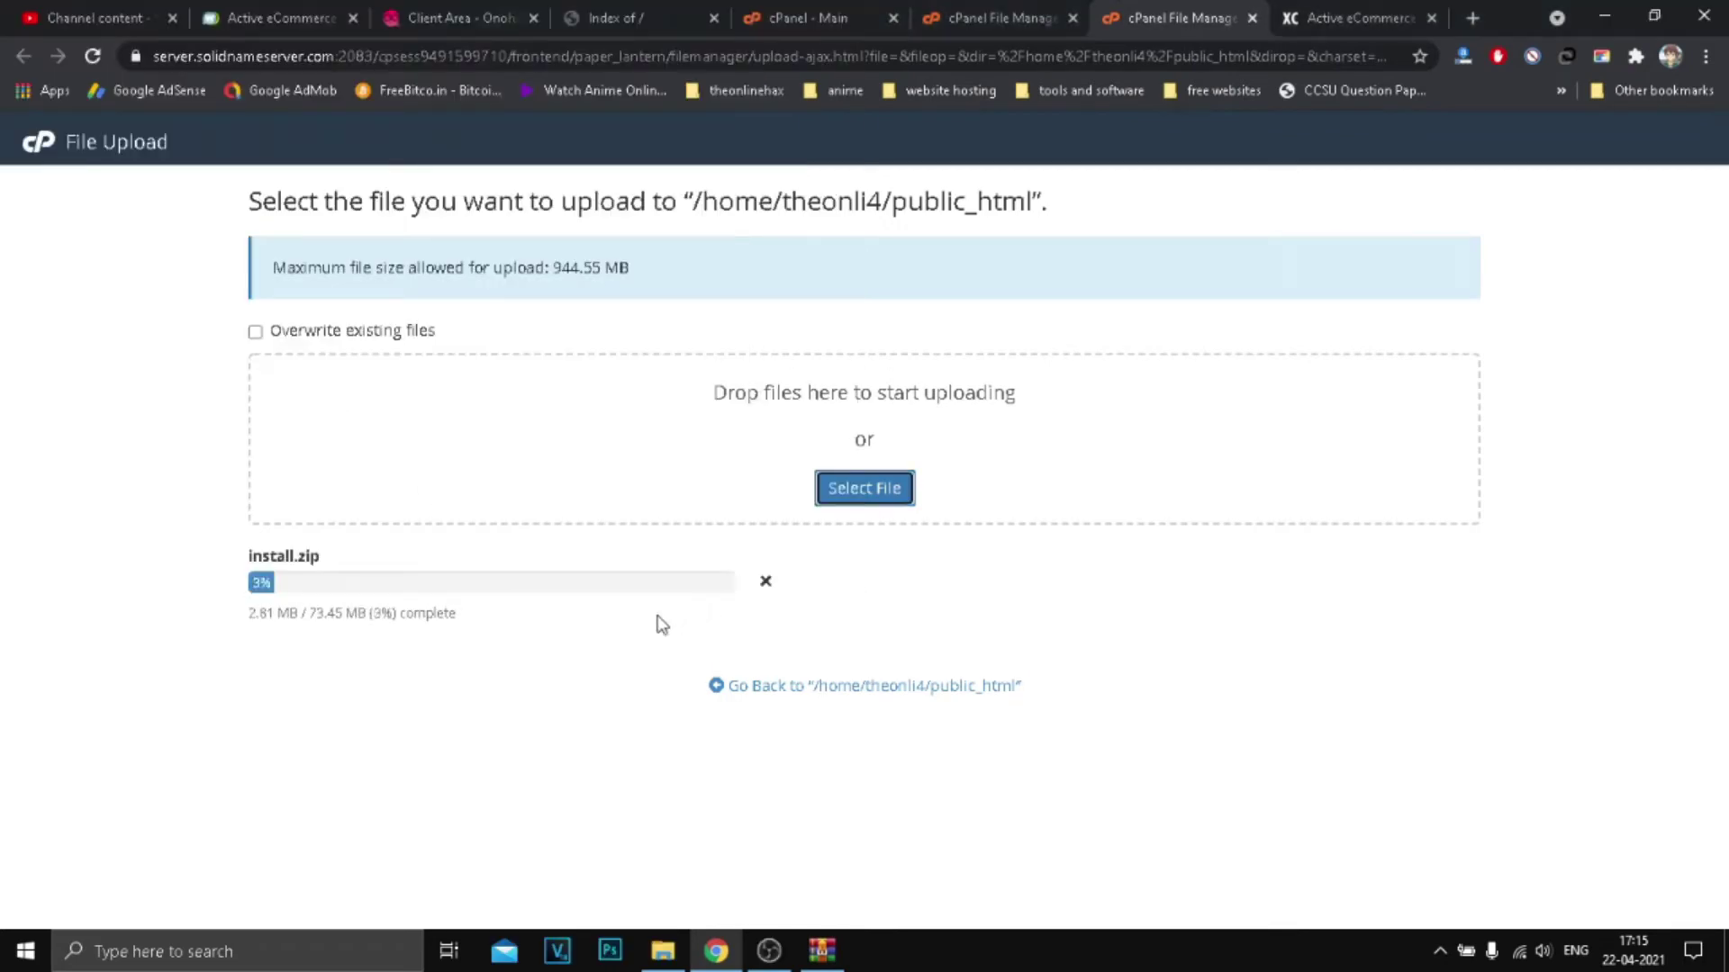
{"action": "left_click", "coordinate": [1620, 11]}
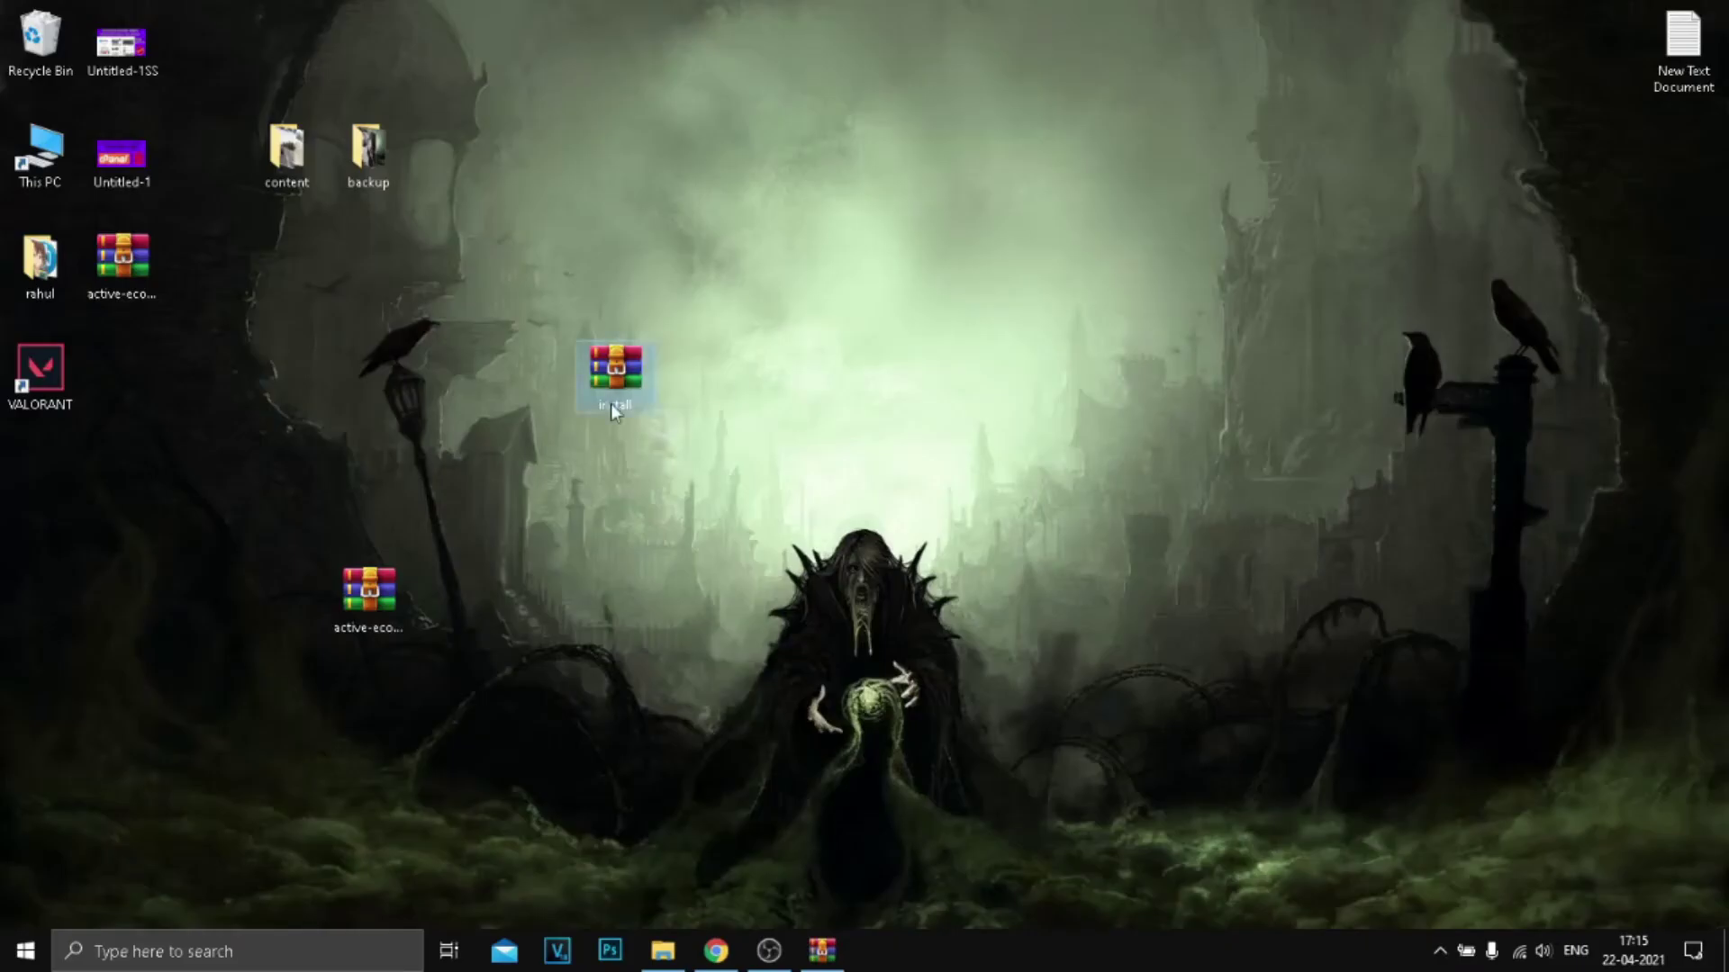
{"action": "left_click", "coordinate": [611, 403]}
{"action": "left_click", "coordinate": [340, 596]}
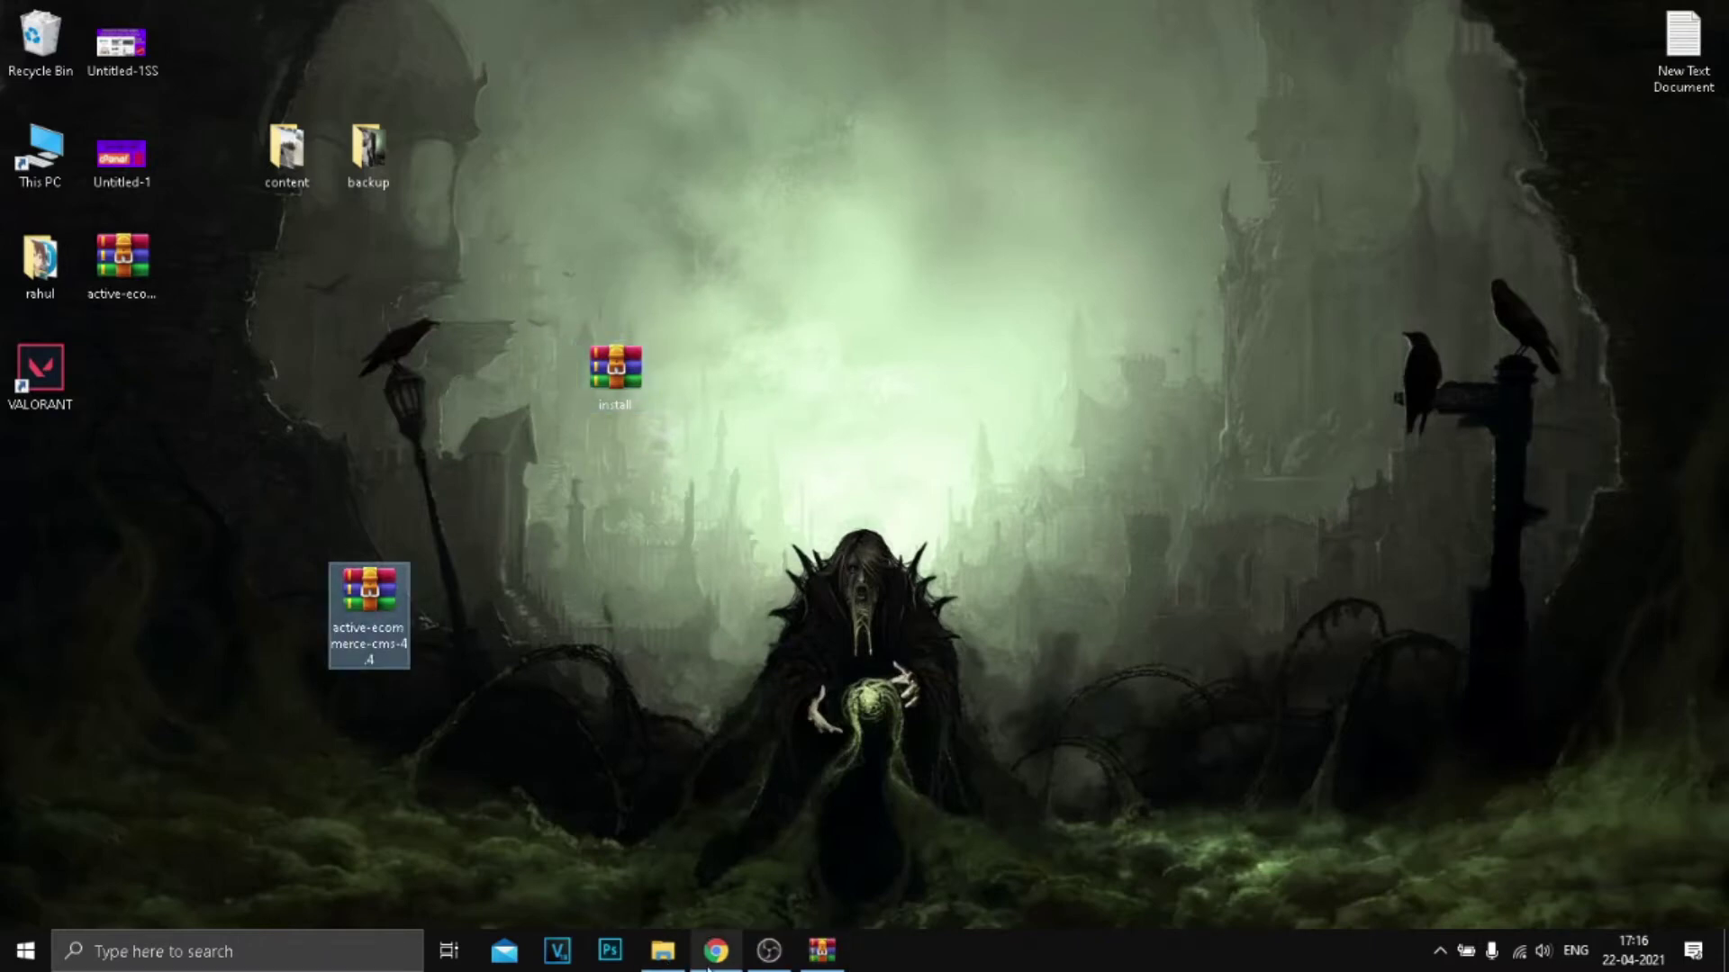
{"action": "left_click", "coordinate": [716, 951]}
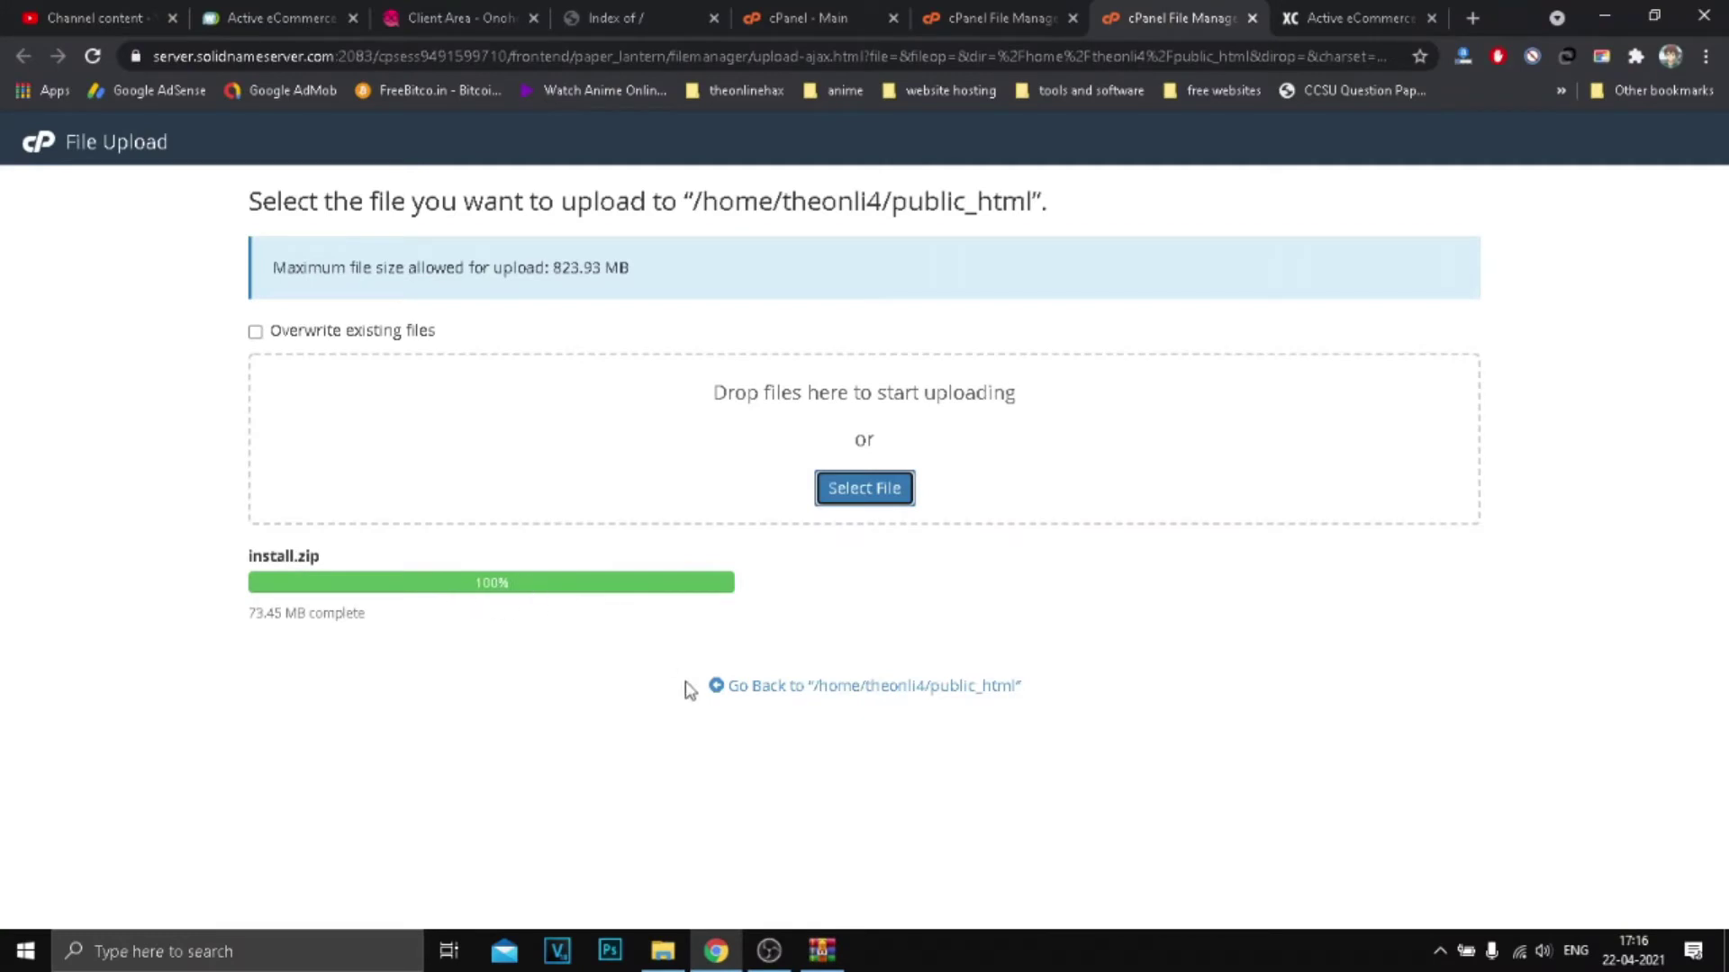
{"action": "left_click", "coordinate": [857, 689]}
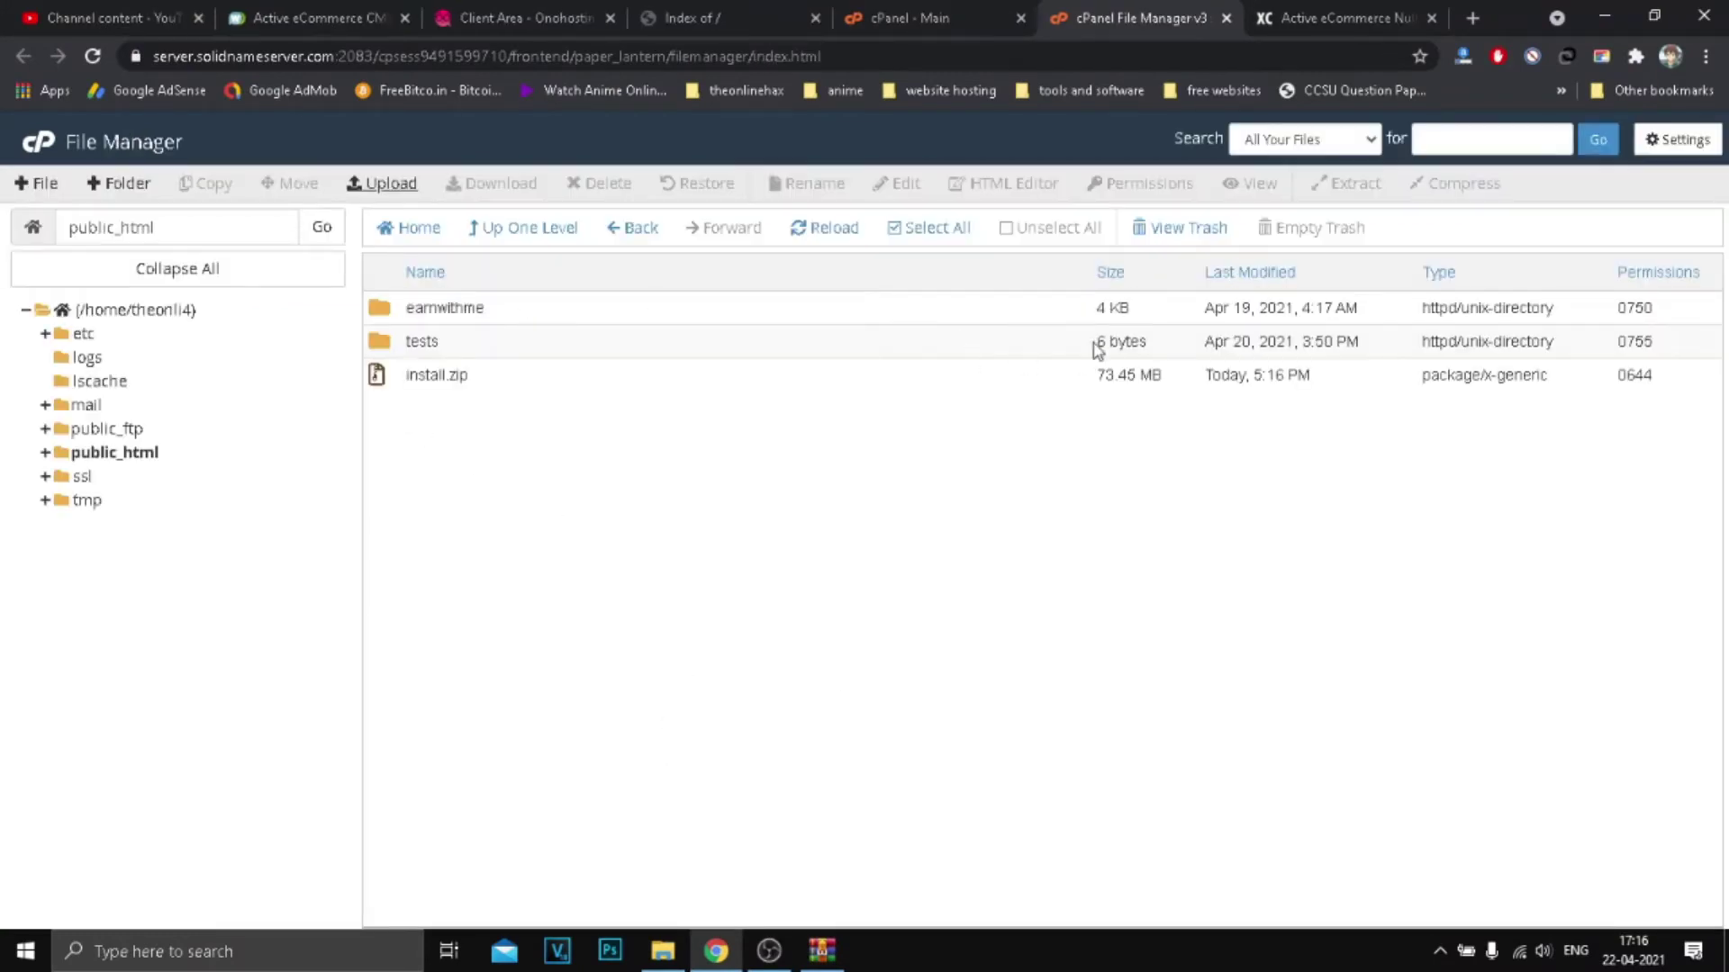
Step: Check the desktop install archive's Properties to confirm its 73.4 MB size, then close them
{"action": "left_click", "coordinate": [1604, 16]}
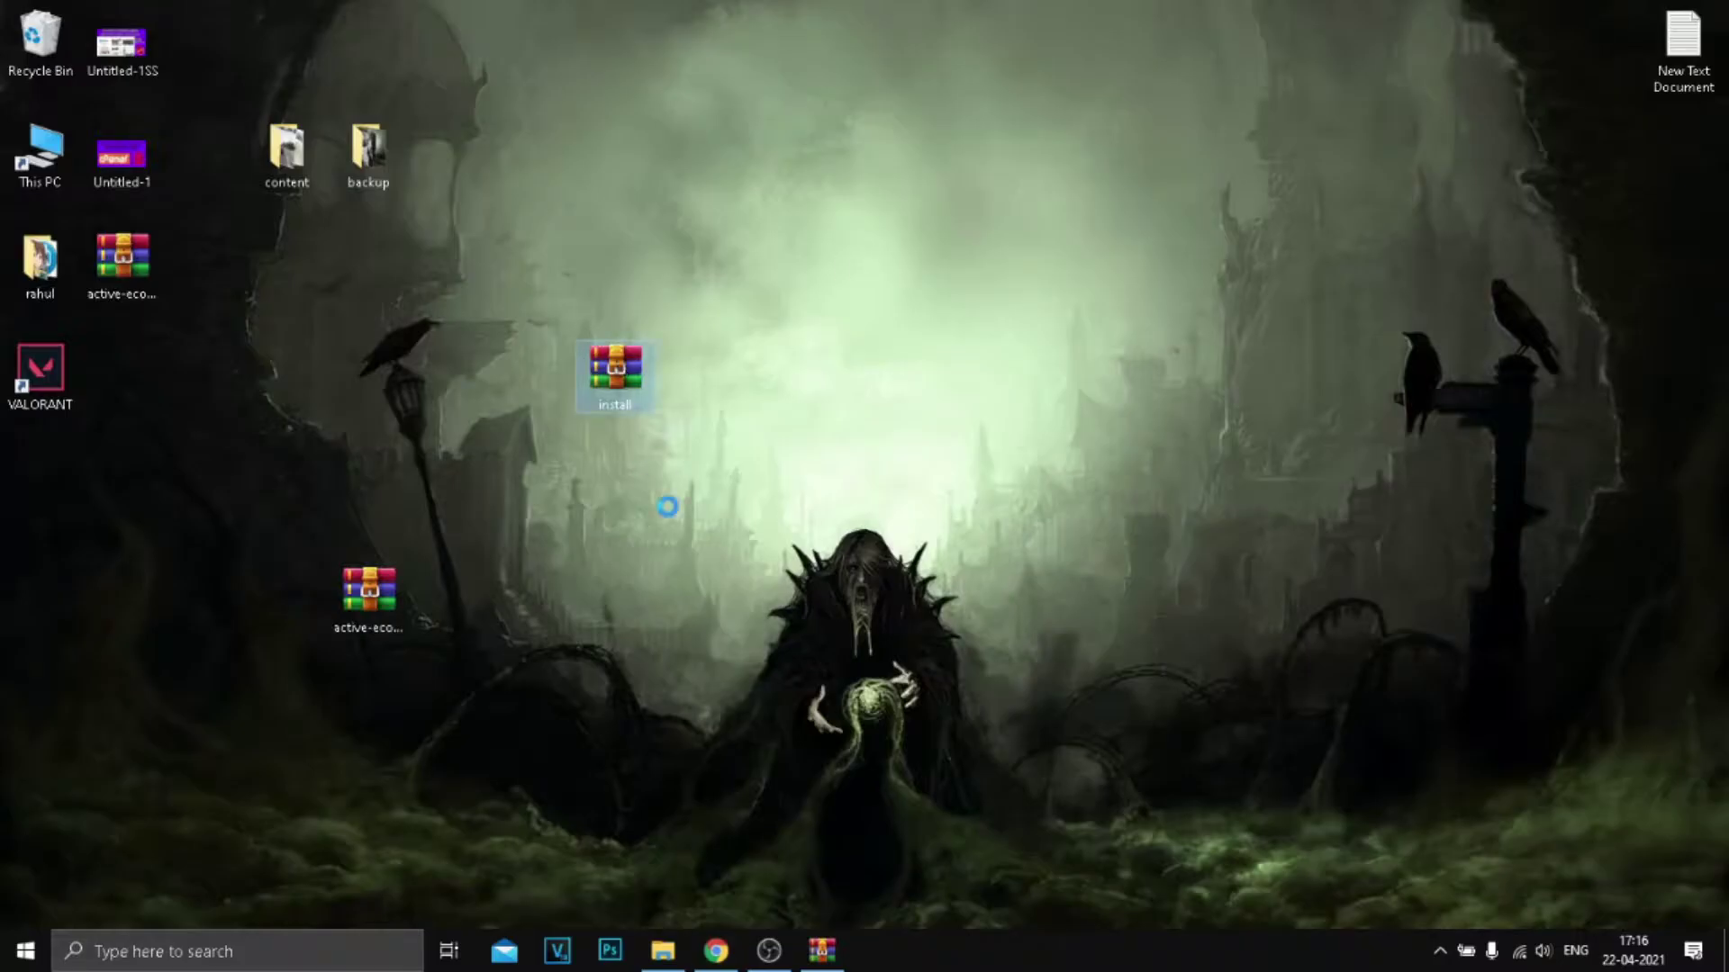
{"action": "right_click", "coordinate": [618, 354]}
{"action": "left_click", "coordinate": [718, 900]}
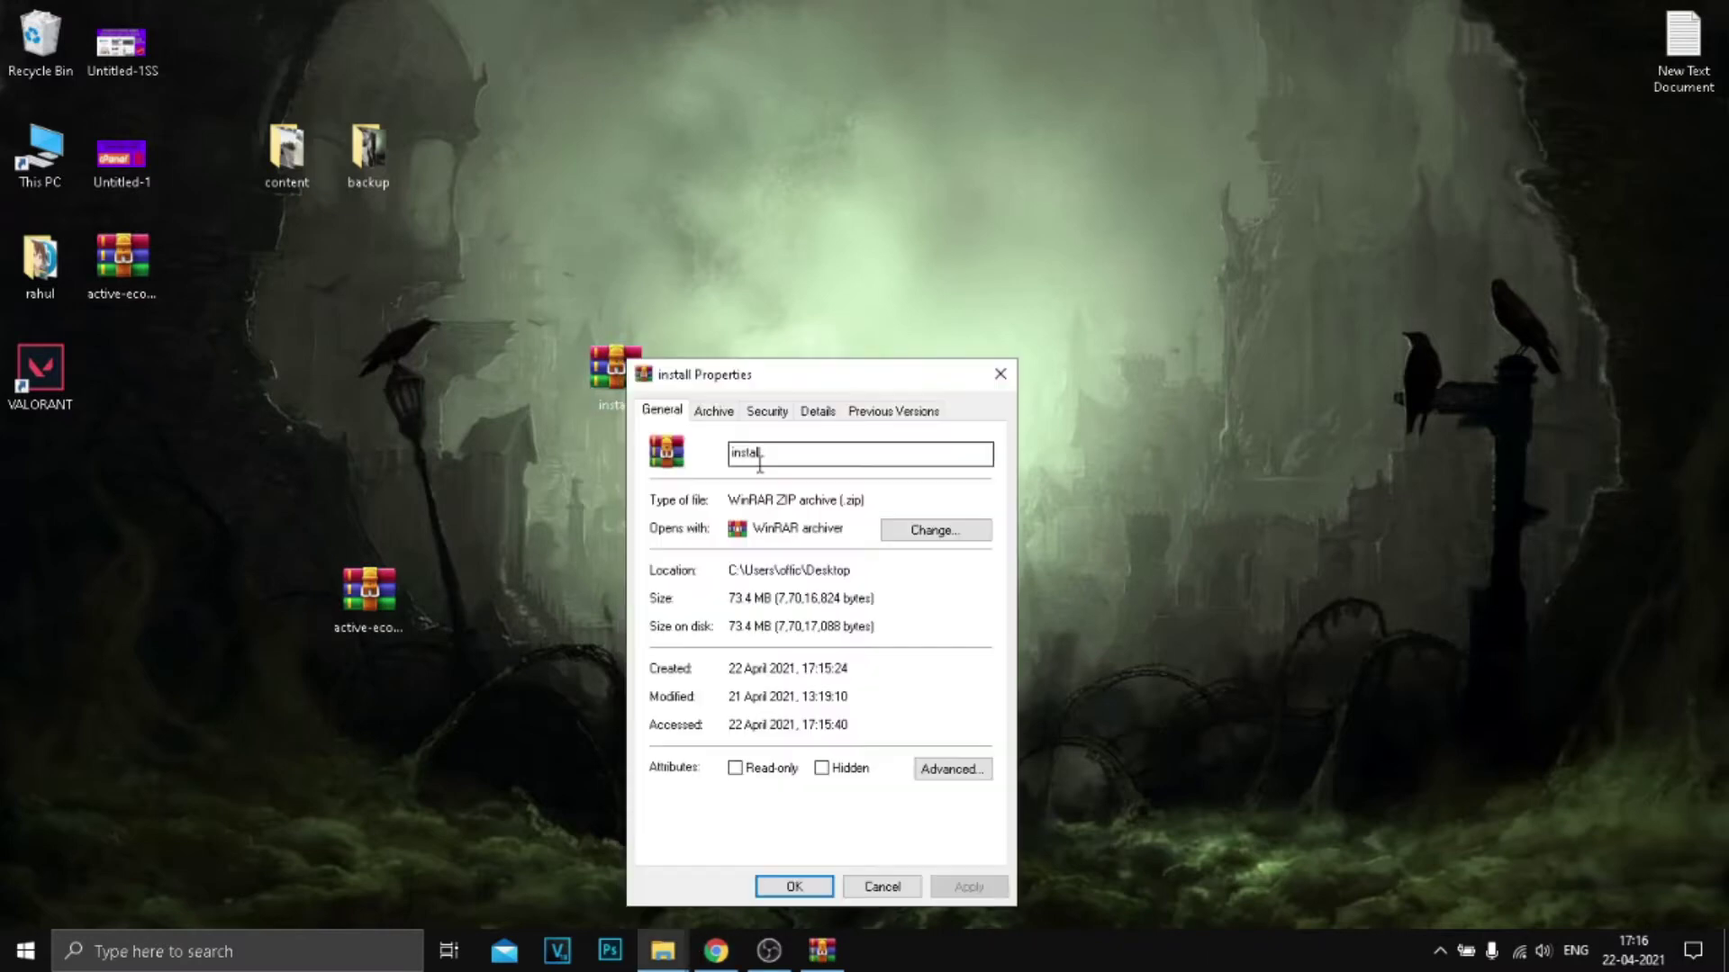
{"action": "left_click_drag", "start_coordinate": [736, 605], "coordinate": [767, 628]}
{"action": "left_click", "coordinate": [1000, 373]}
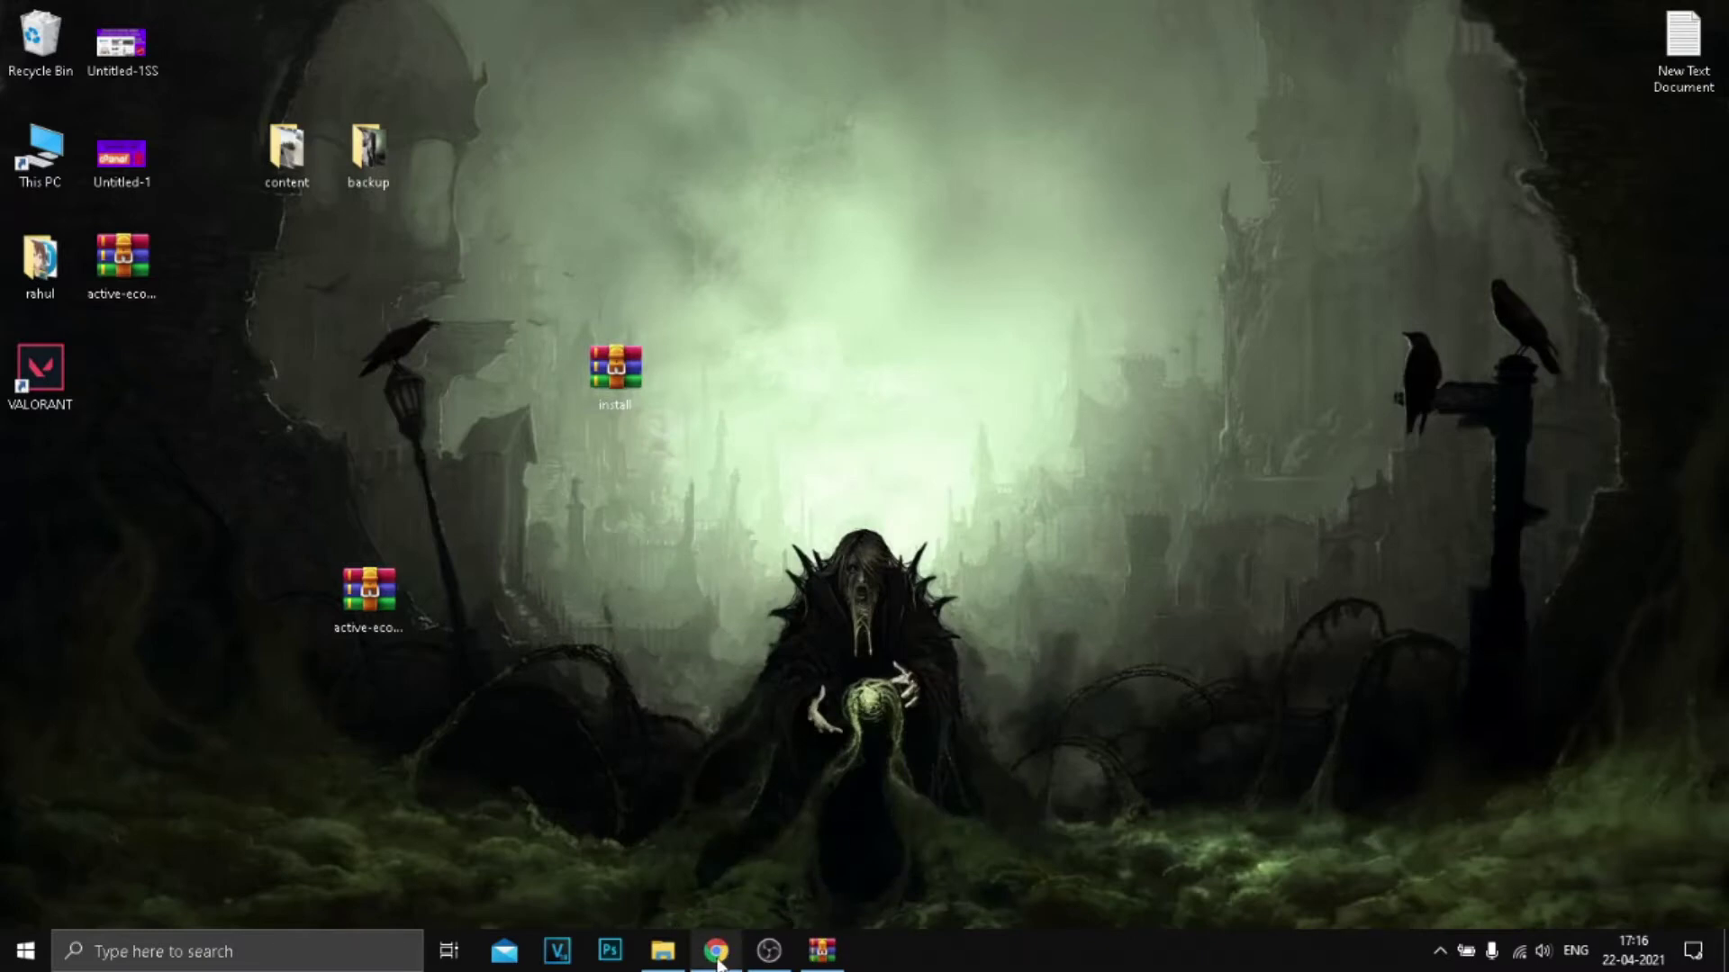
{"action": "left_click", "coordinate": [652, 395]}
{"action": "mouse_move", "coordinate": [716, 959]}
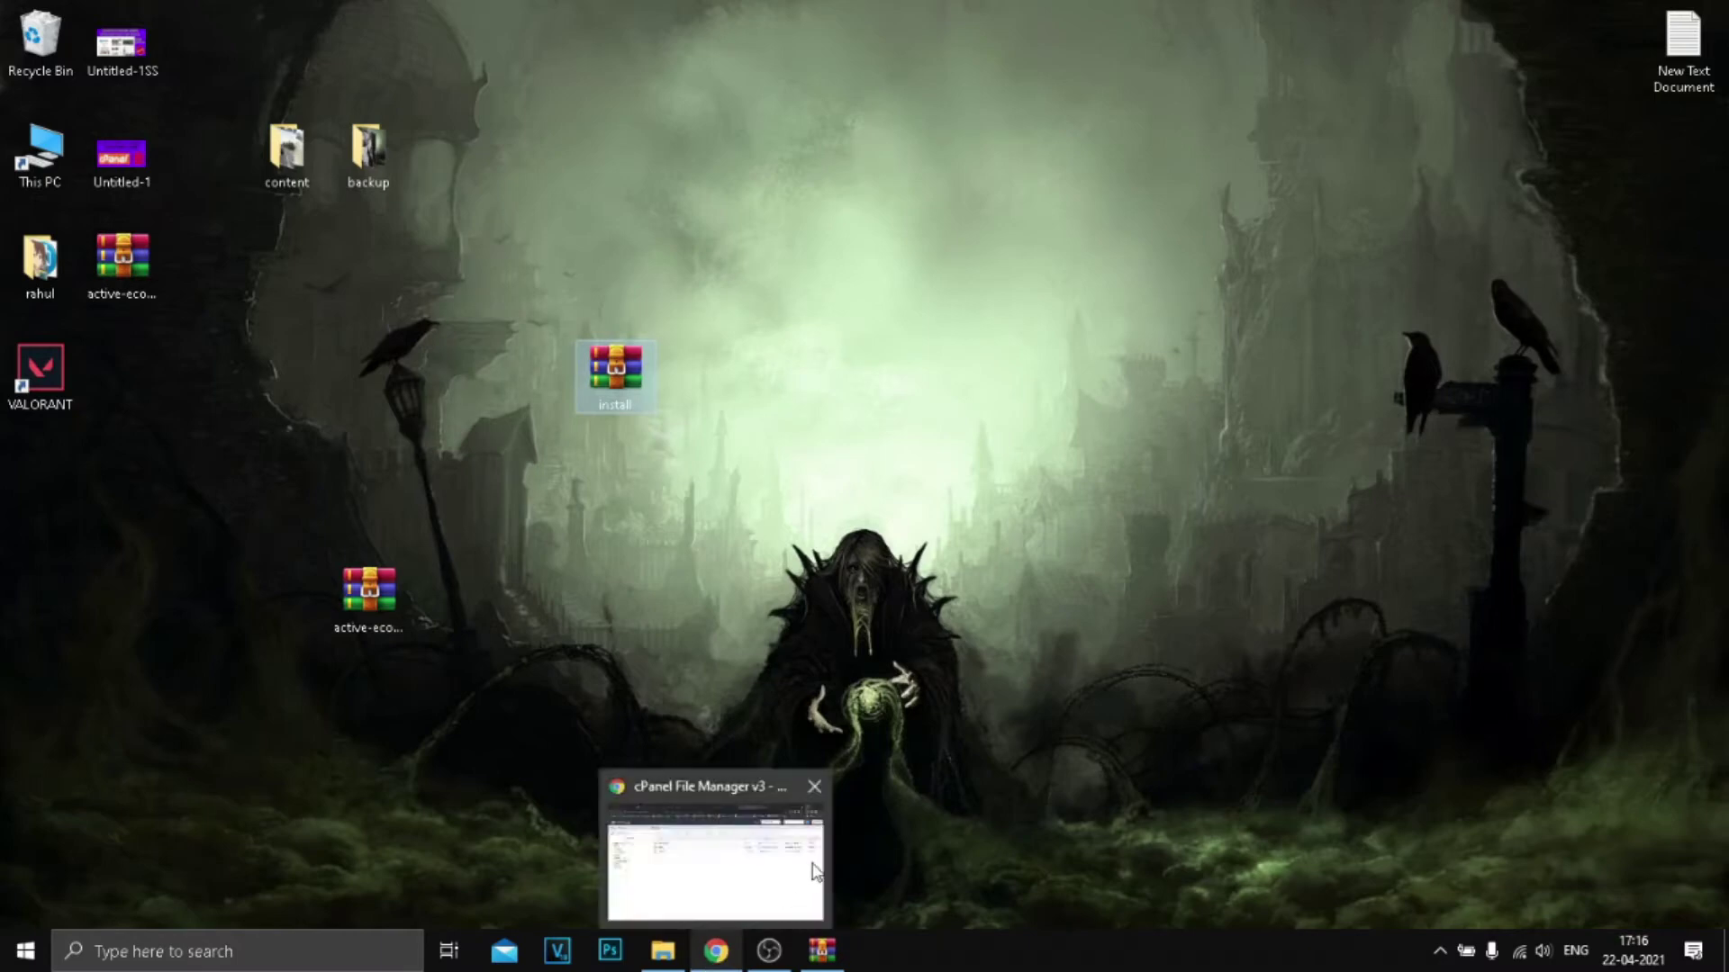
Step: Extract install.zip into /public_html
{"action": "left_click", "coordinate": [821, 853]}
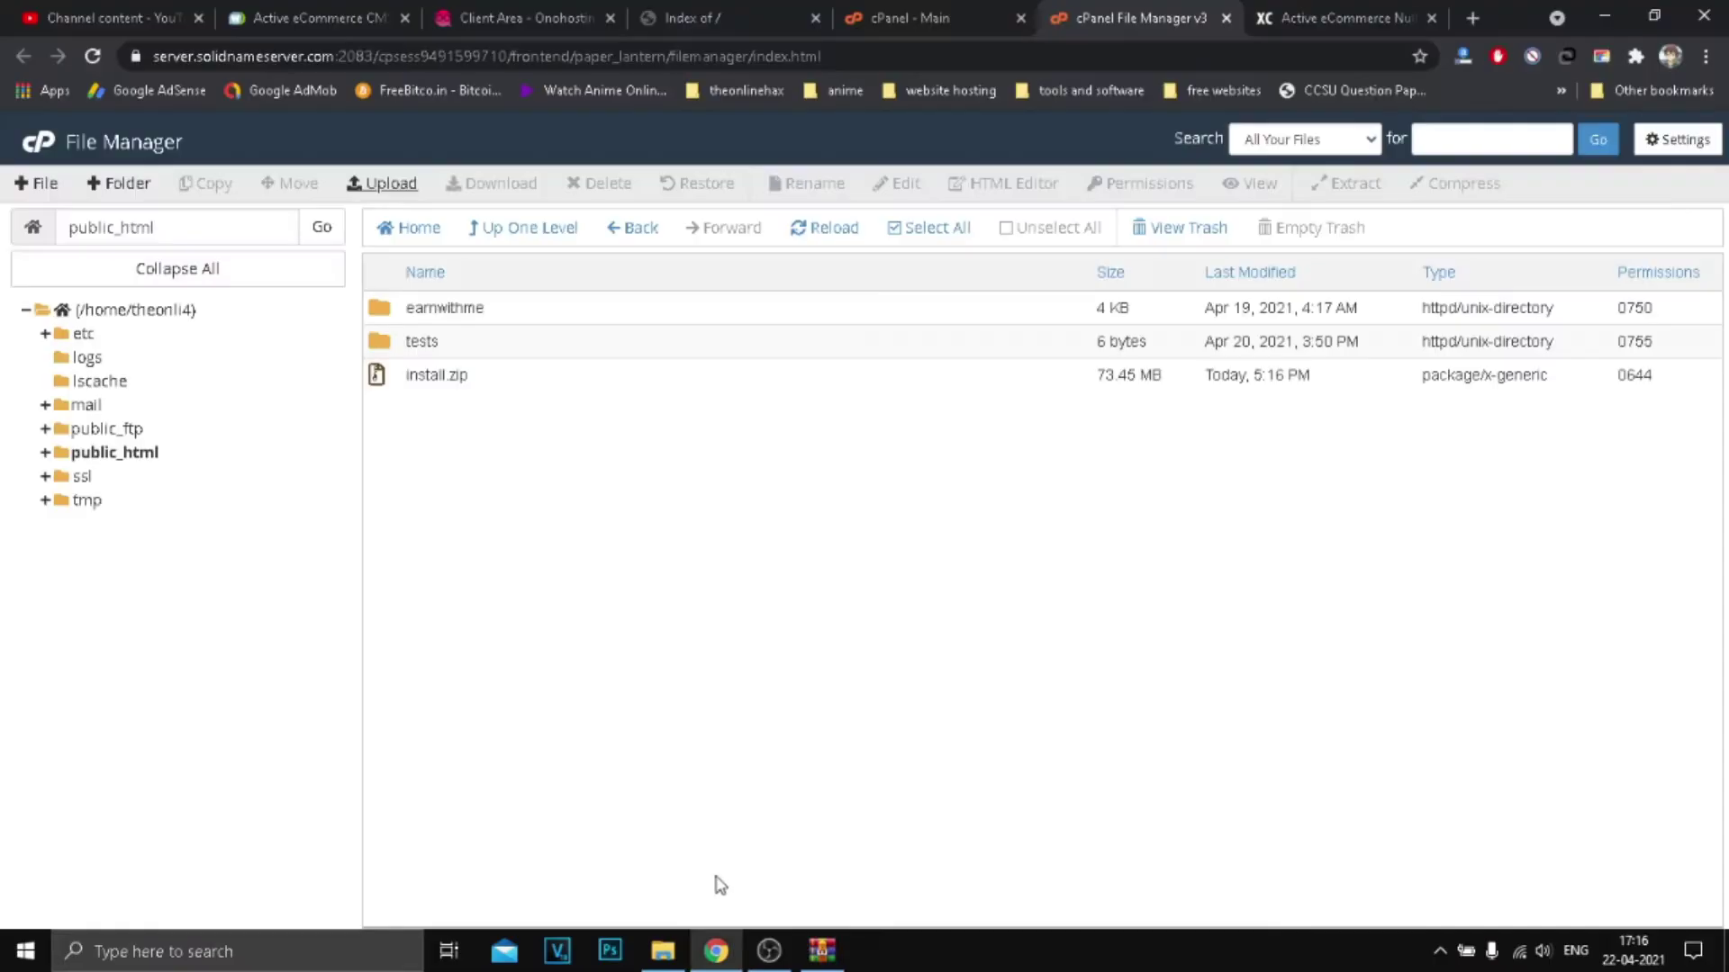
{"action": "left_click", "coordinate": [602, 387]}
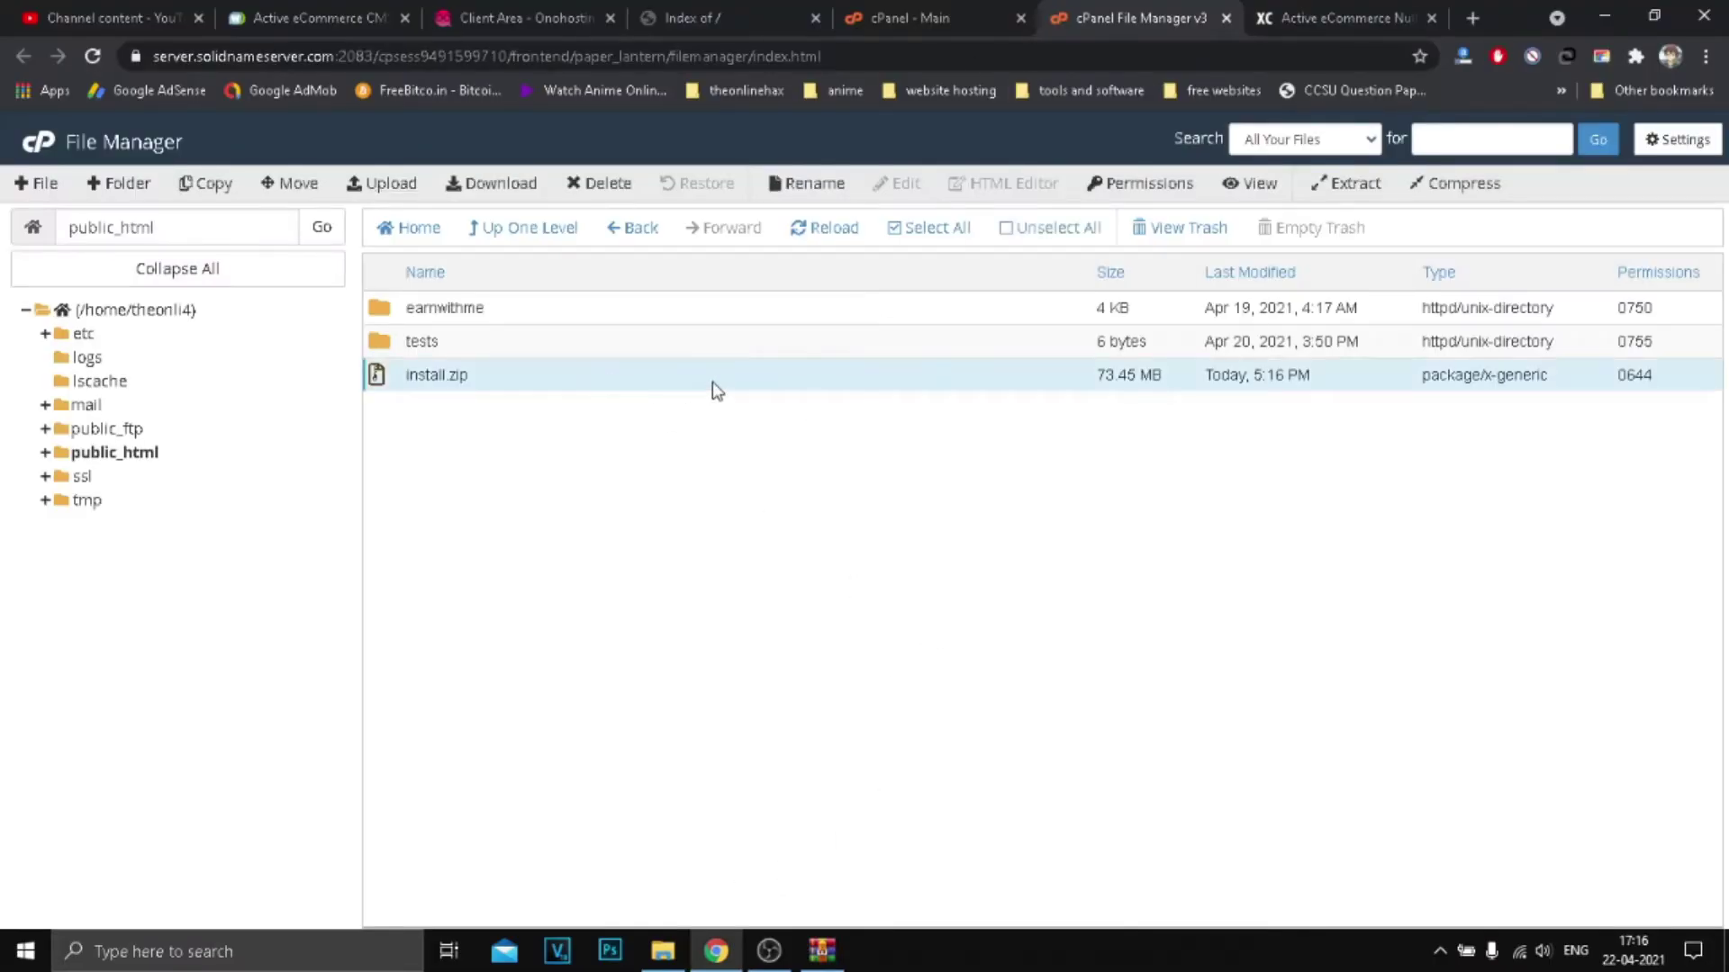
{"action": "right_click", "coordinate": [711, 386]}
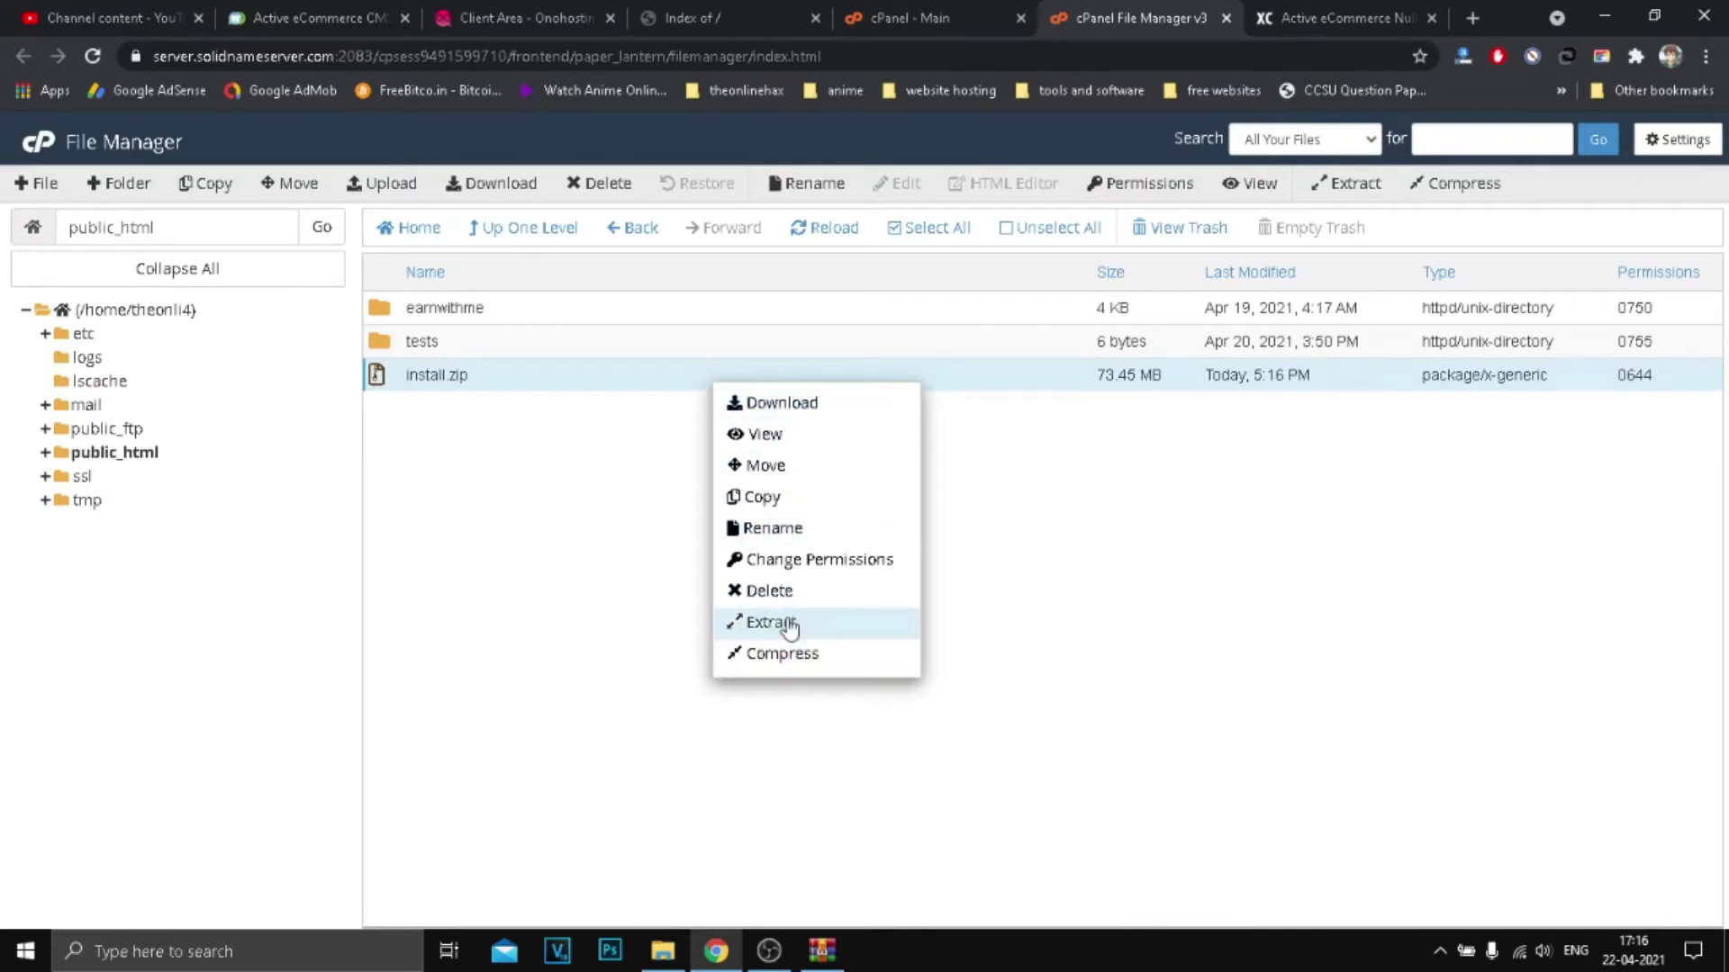
{"action": "left_click", "coordinate": [446, 475]}
{"action": "right_click", "coordinate": [561, 383]}
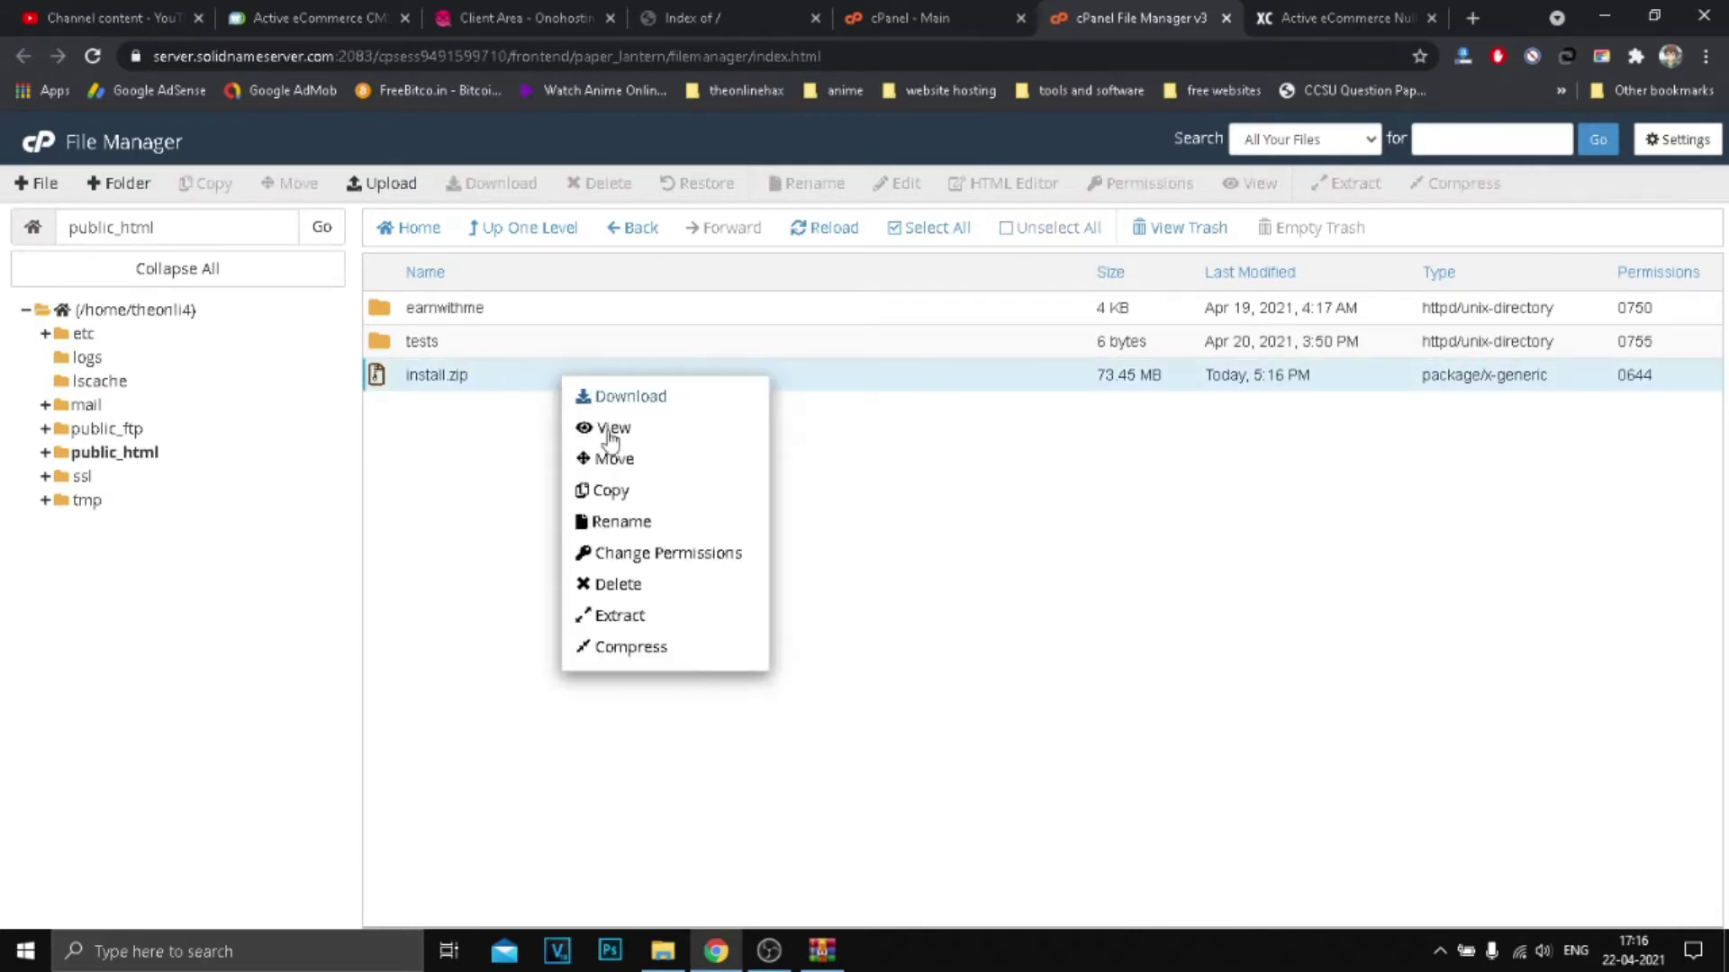
{"action": "left_click", "coordinate": [1224, 520]}
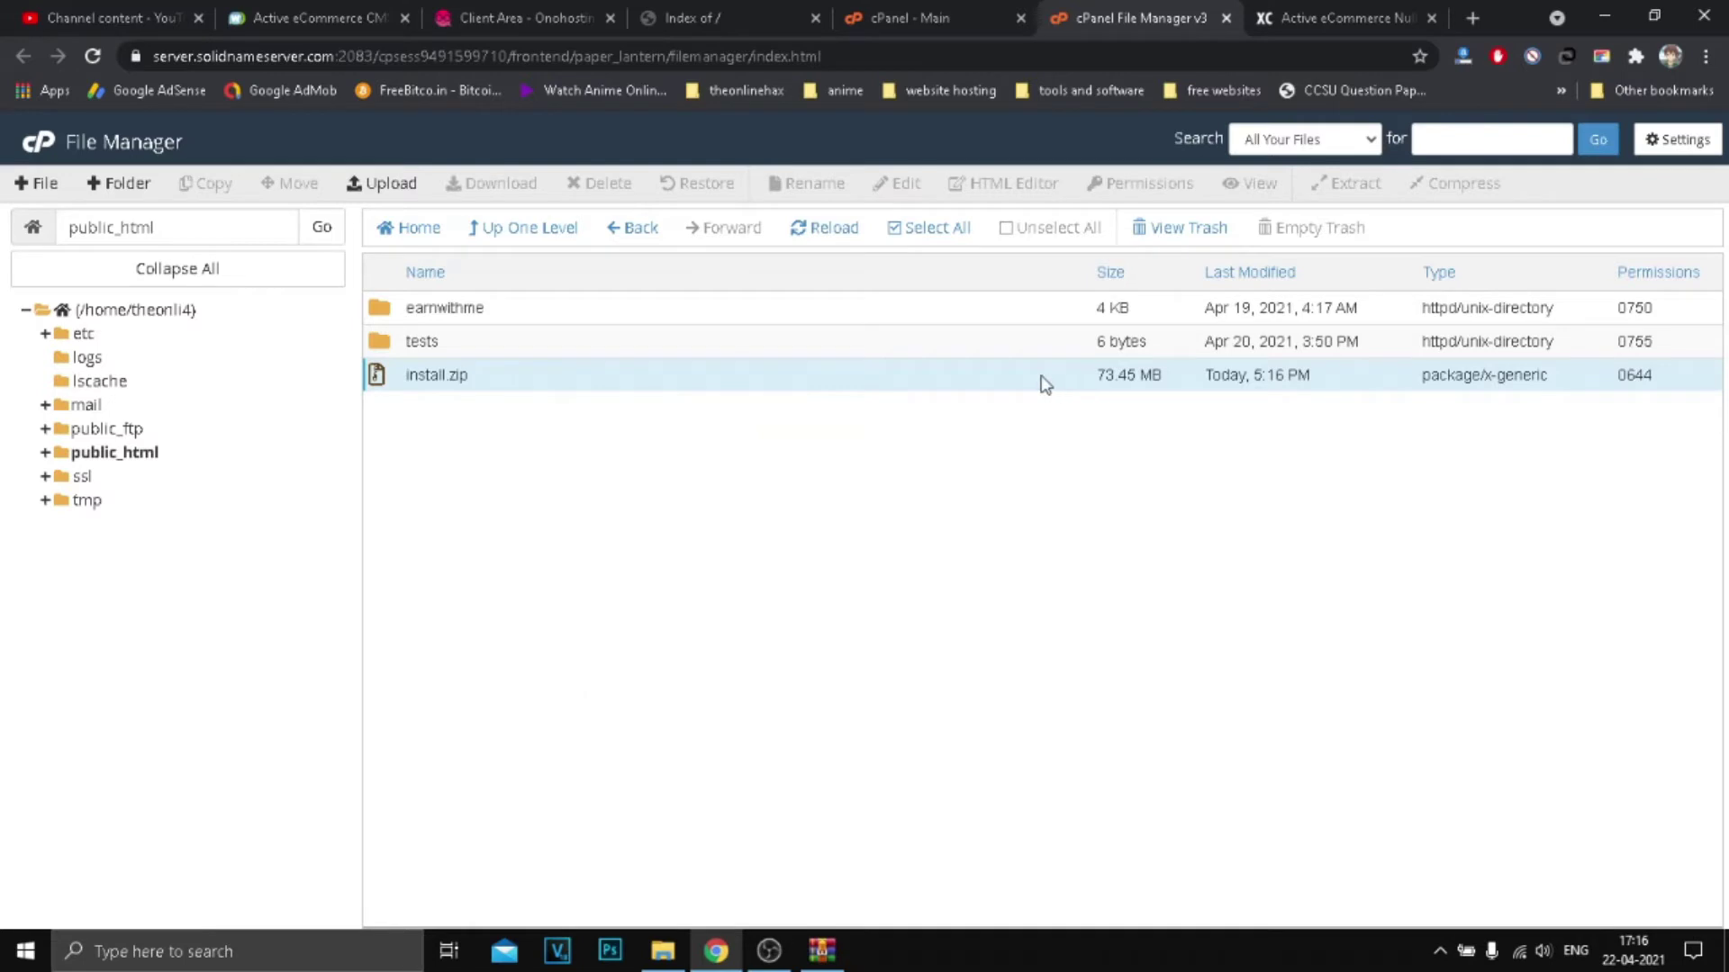
{"action": "left_click", "coordinate": [998, 383]}
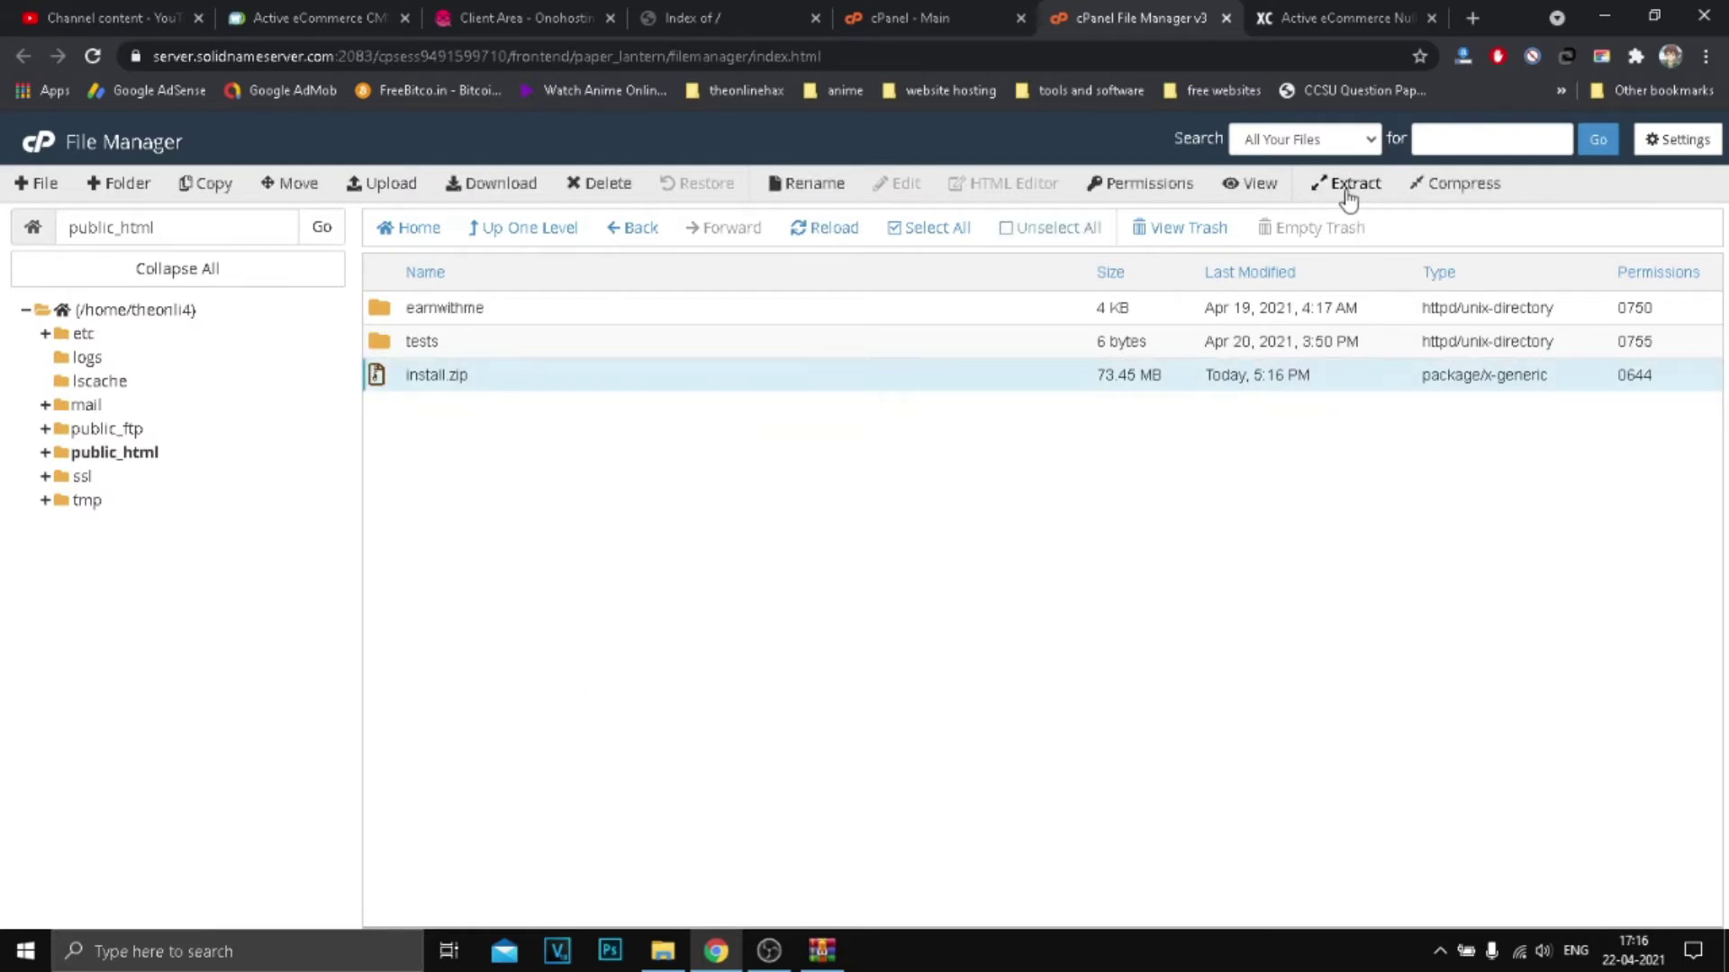
{"action": "left_click", "coordinate": [1346, 185]}
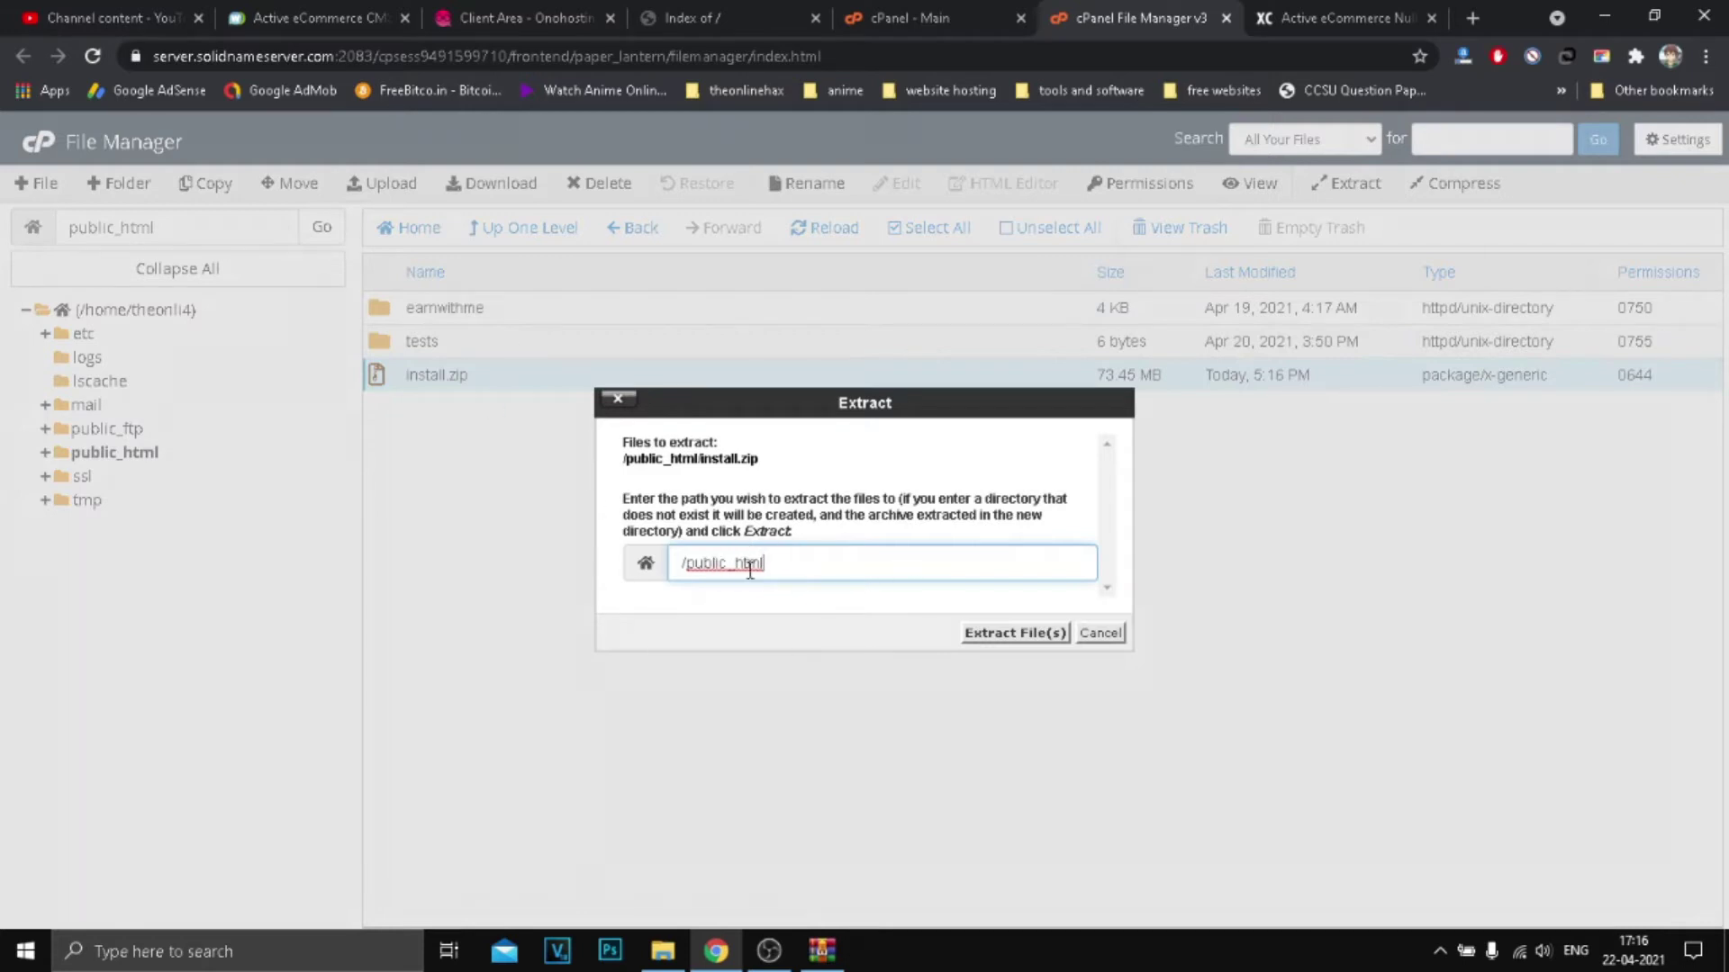
{"action": "type", "text": "/C"}
{"action": "key", "text": "BackSpace"}
{"action": "key", "text": "BackSpace"}
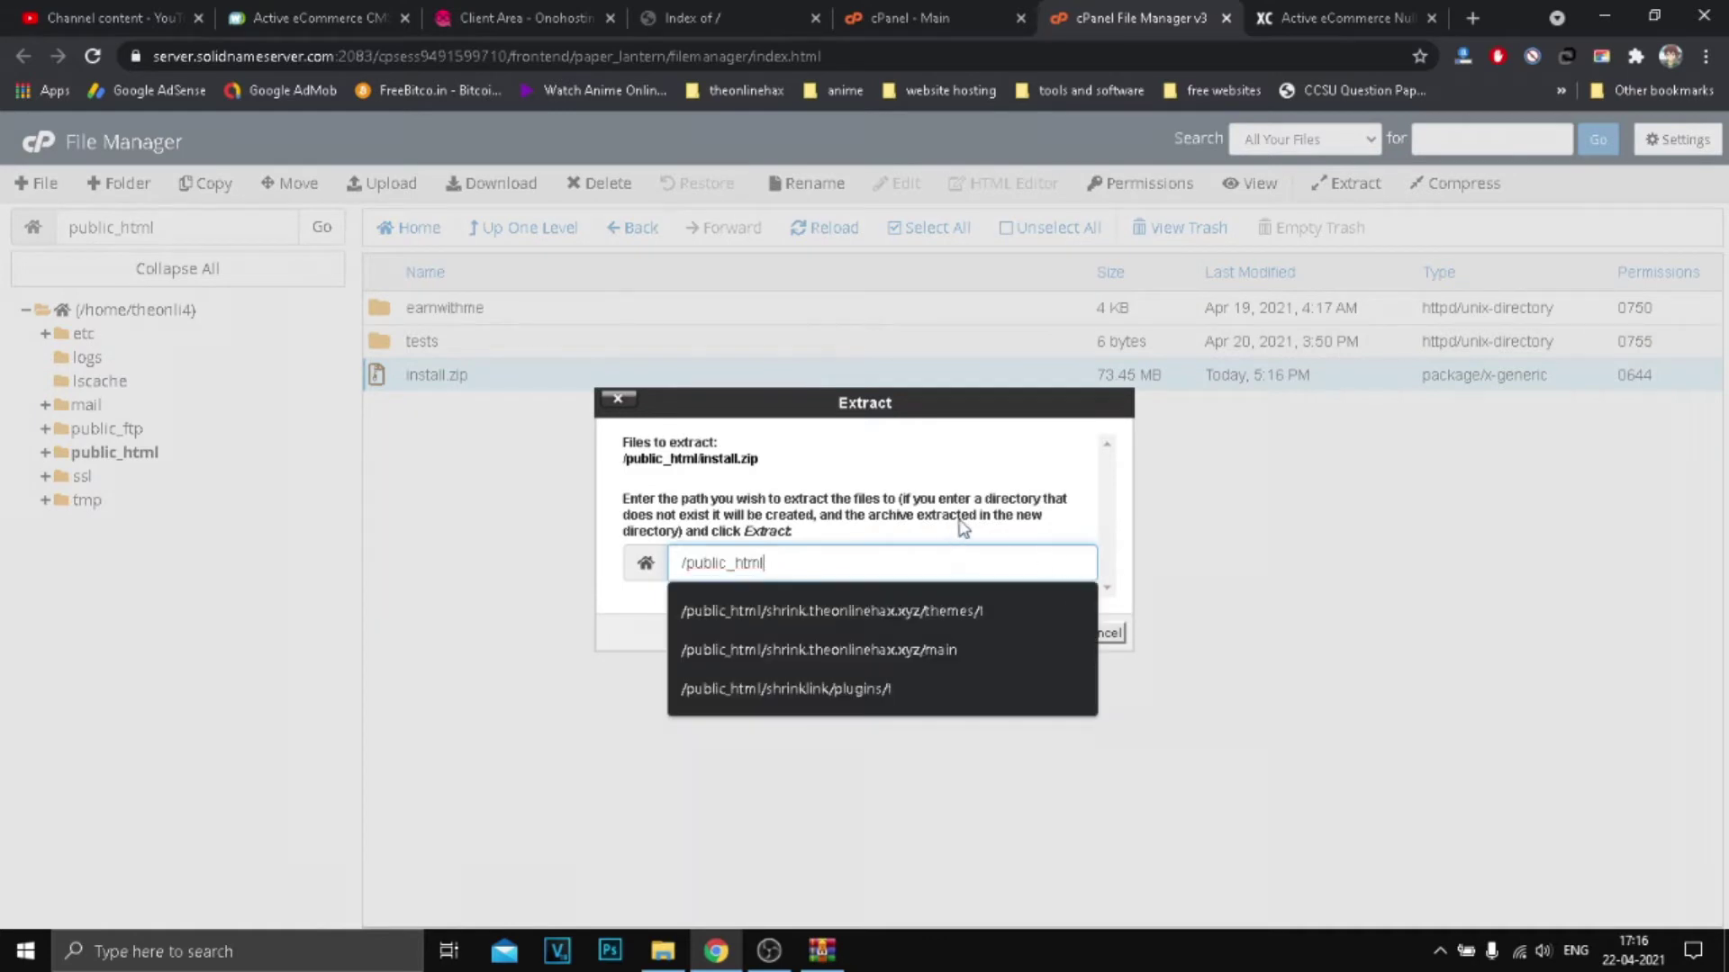
{"action": "left_click", "coordinate": [1040, 634]}
Step: Close the extraction results once app, bootstrap, config and vendor folders appear
{"action": "left_click_drag", "start_coordinate": [789, 9], "coordinate": [1200, 12]}
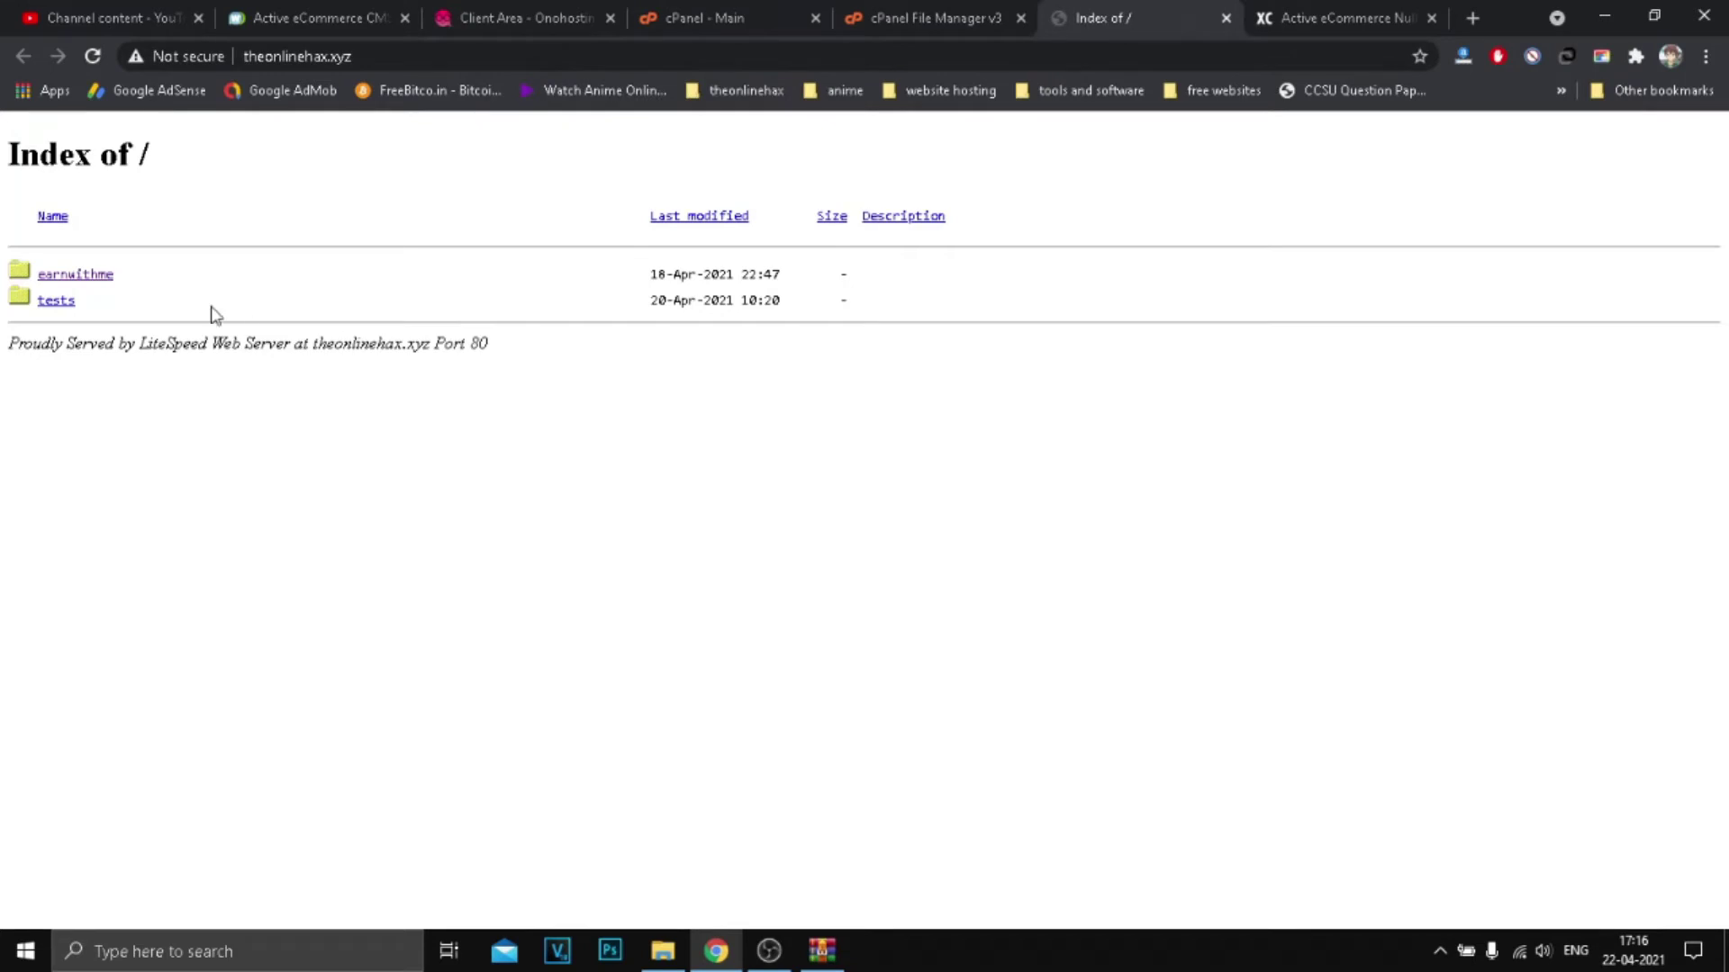
{"action": "left_click", "coordinate": [864, 18]}
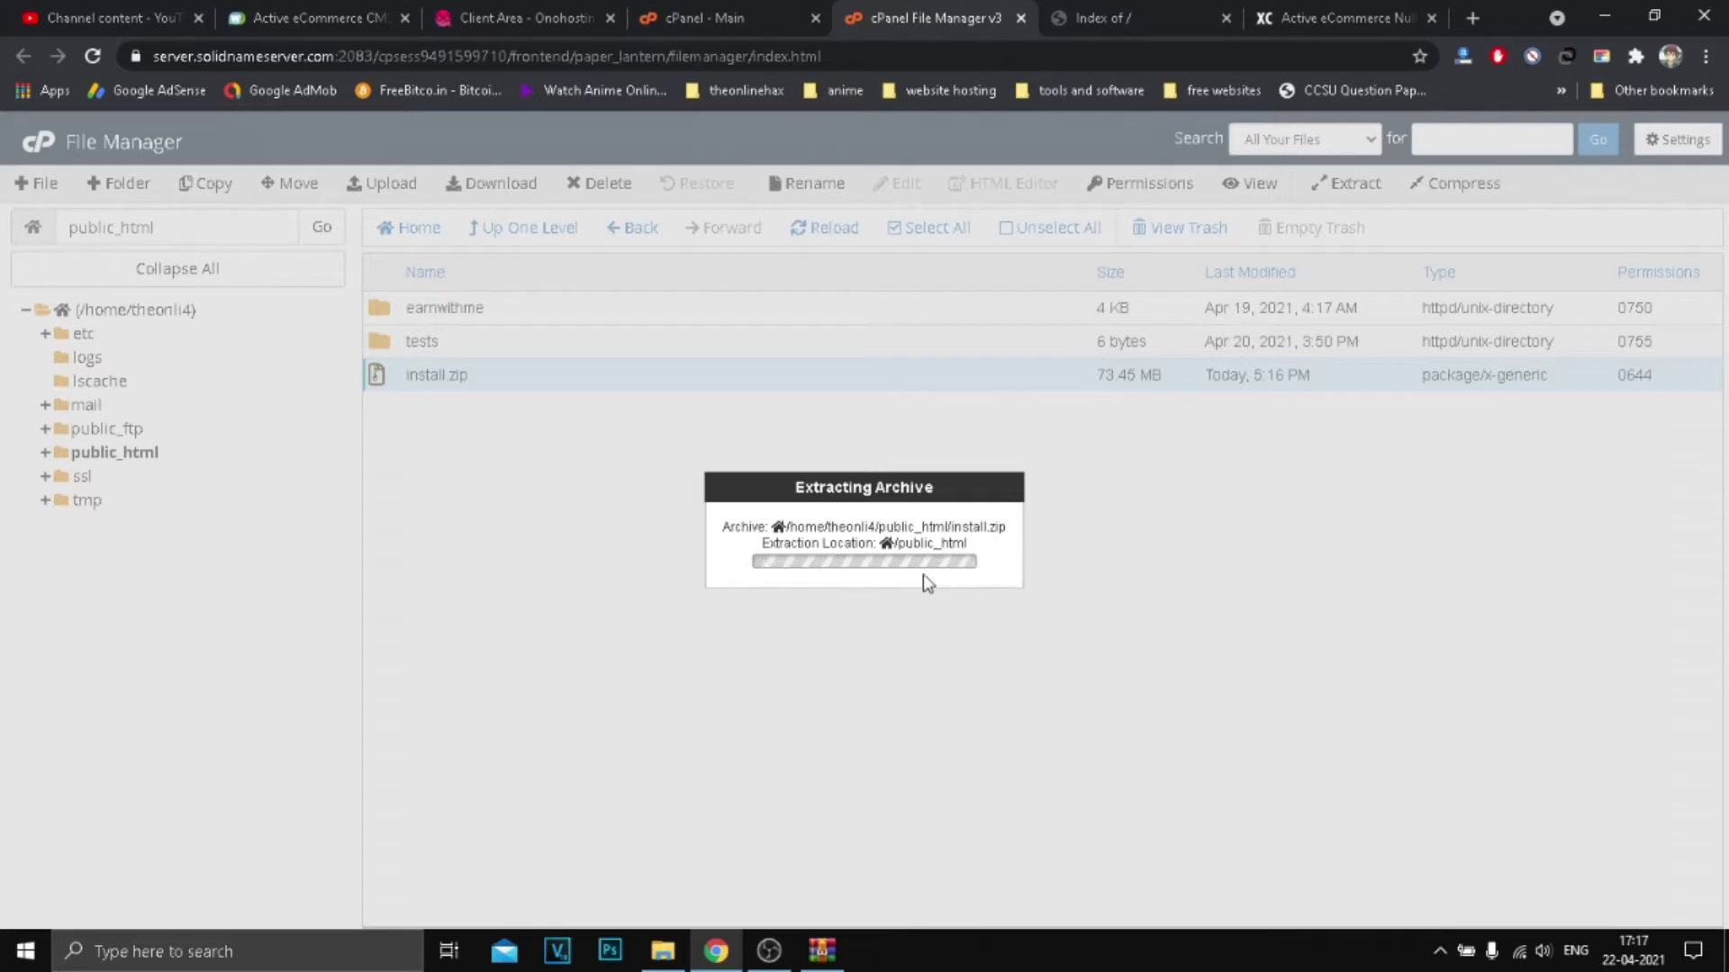
{"action": "scroll", "coordinate": [991, 405], "scroll_direction": "down", "scroll_amount": 20}
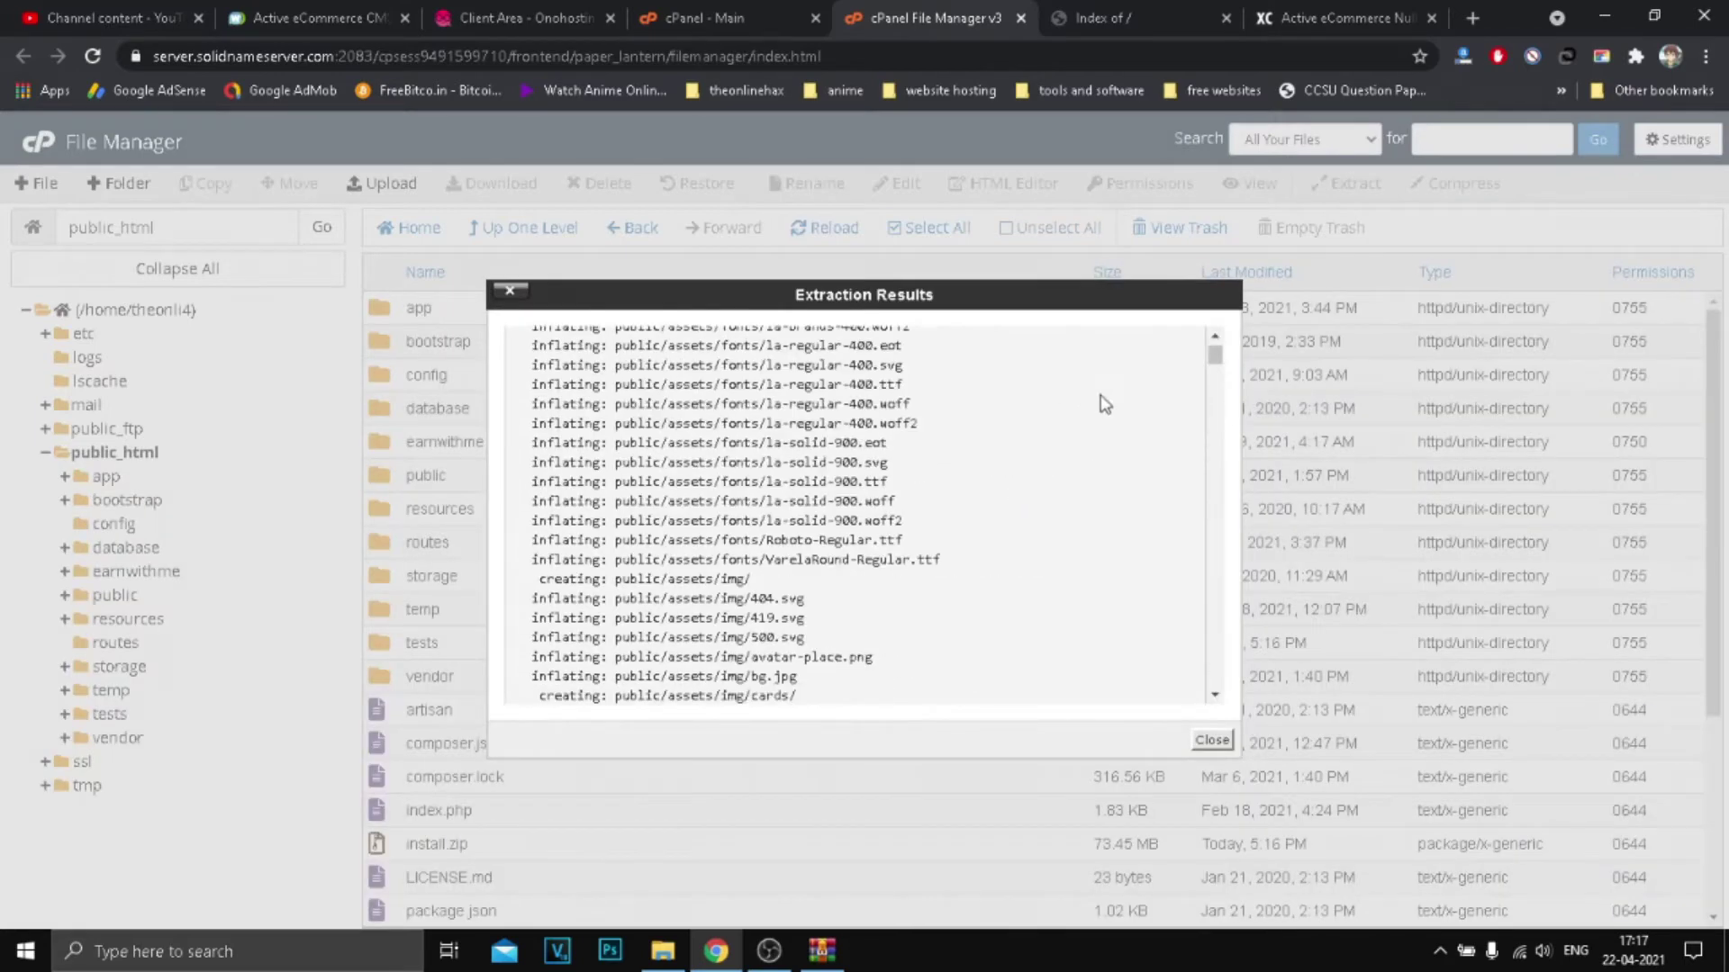
{"action": "left_click", "coordinate": [1212, 740]}
Step: Permanently delete install.zip, skipping the trash
{"action": "scroll", "coordinate": [783, 544], "scroll_direction": "down", "scroll_amount": 5}
{"action": "scroll", "coordinate": [1026, 355], "scroll_direction": "up", "scroll_amount": 5}
{"action": "scroll", "coordinate": [720, 613], "scroll_direction": "down", "scroll_amount": 5}
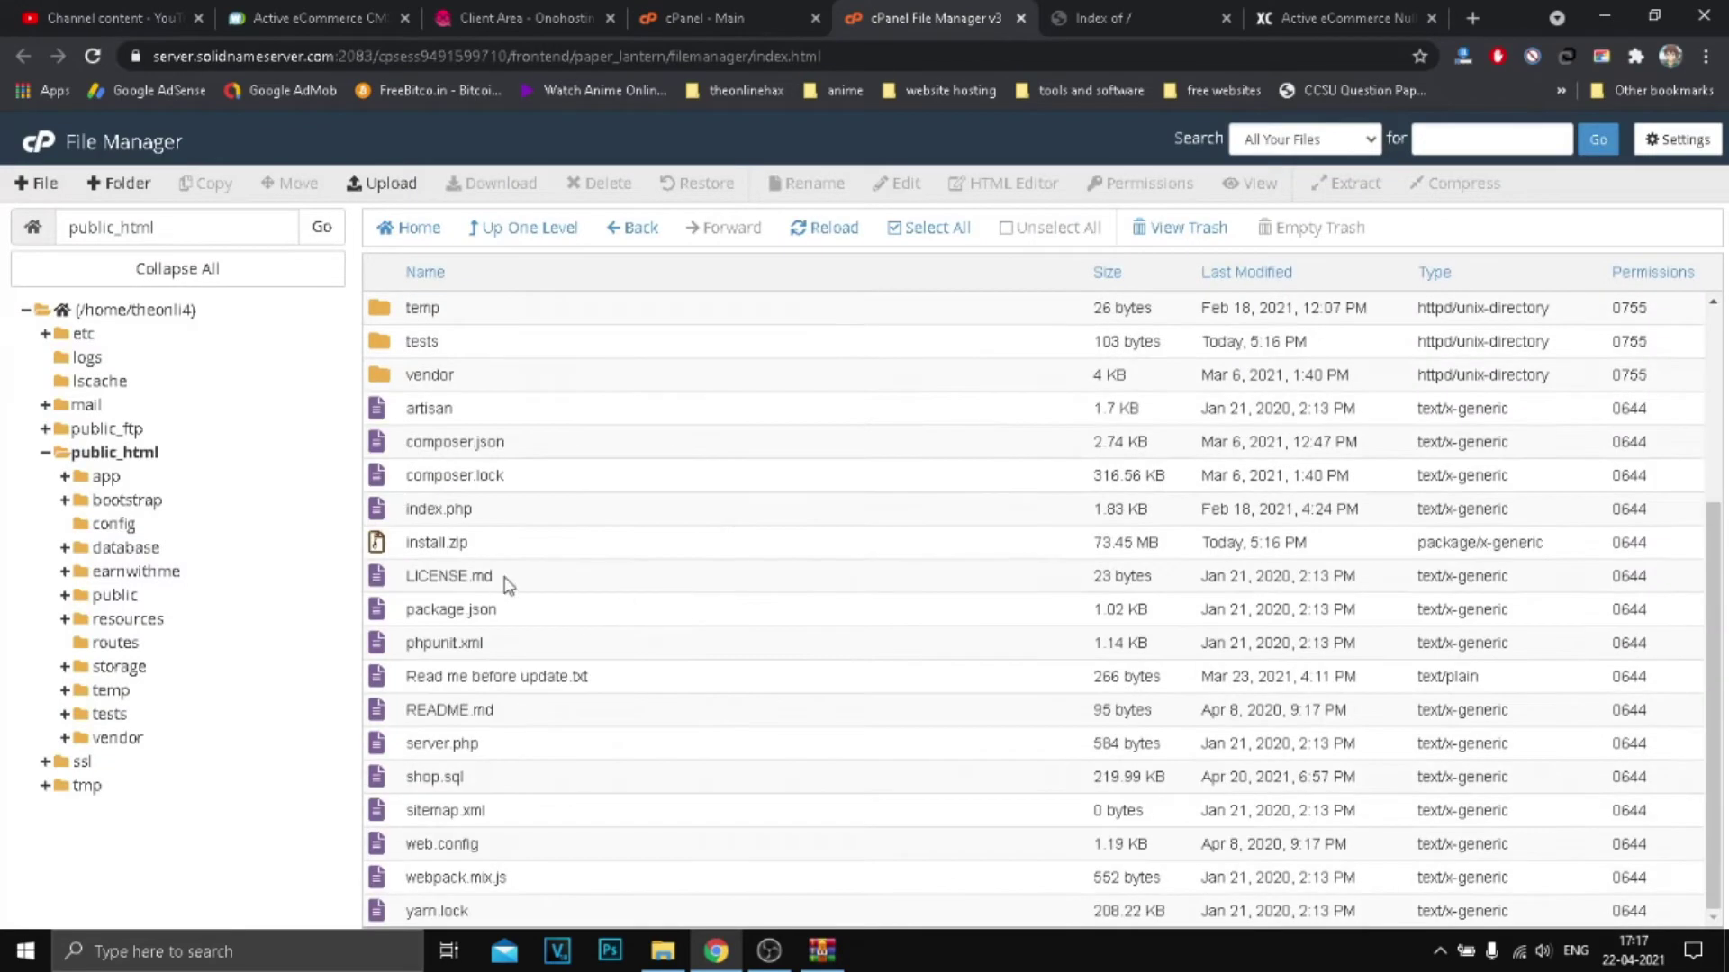
{"action": "left_click", "coordinate": [531, 545]}
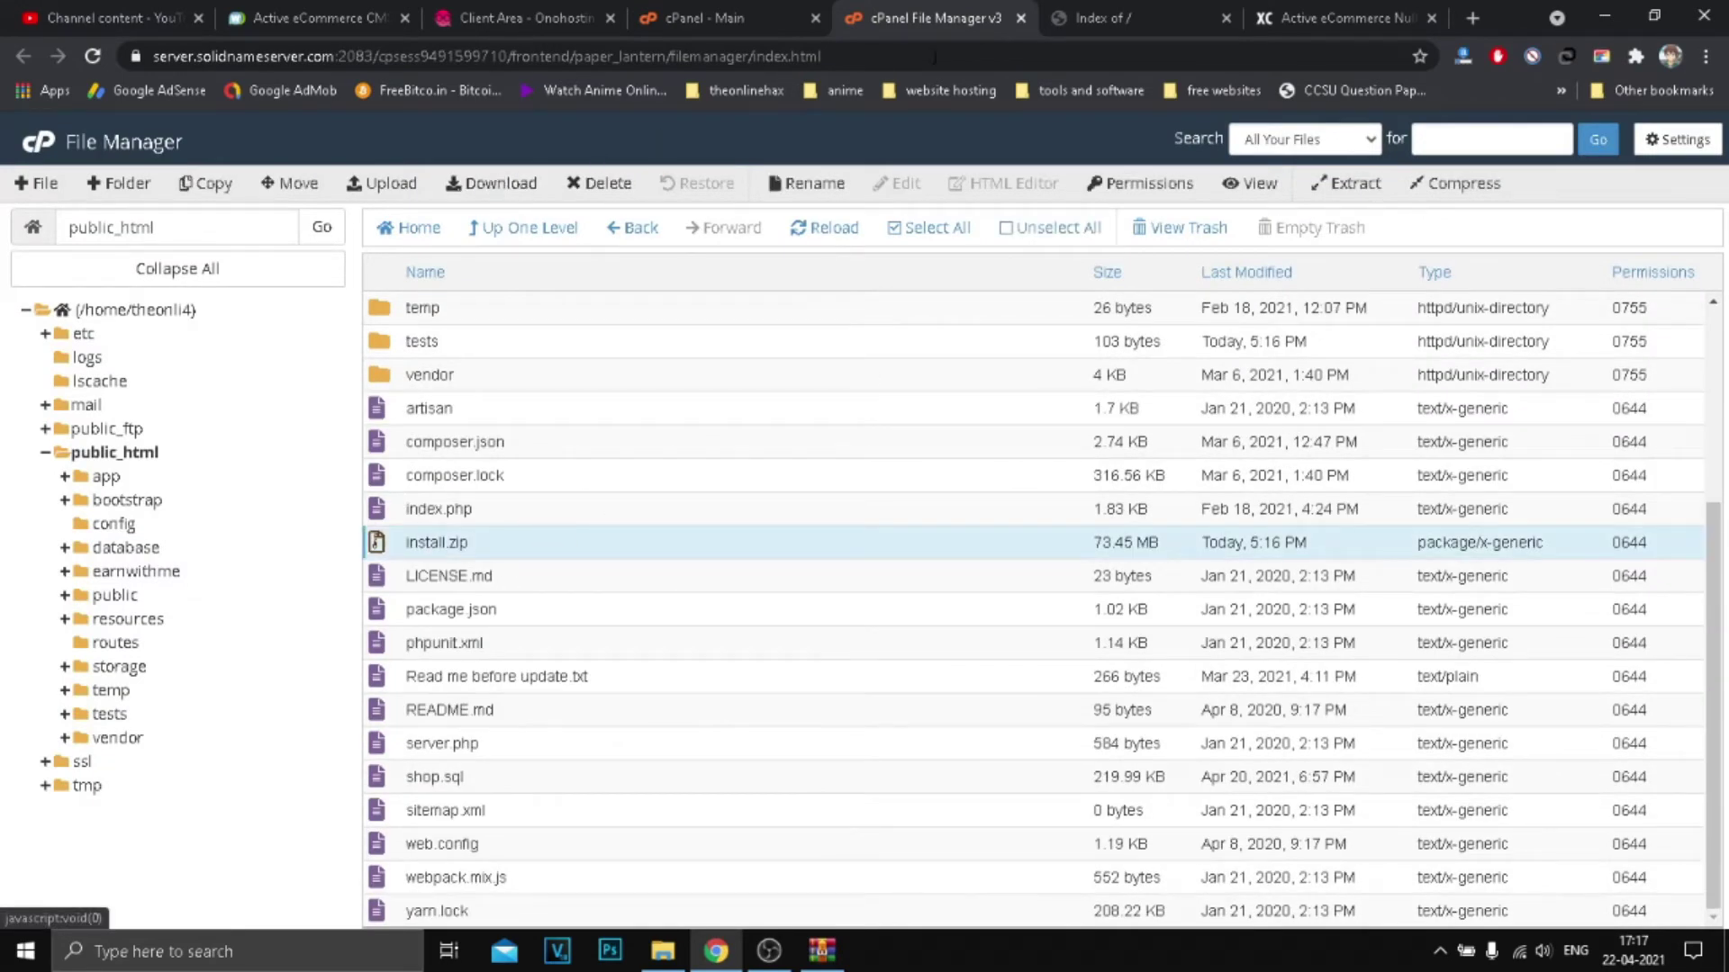
{"action": "left_click", "coordinate": [1171, 16]}
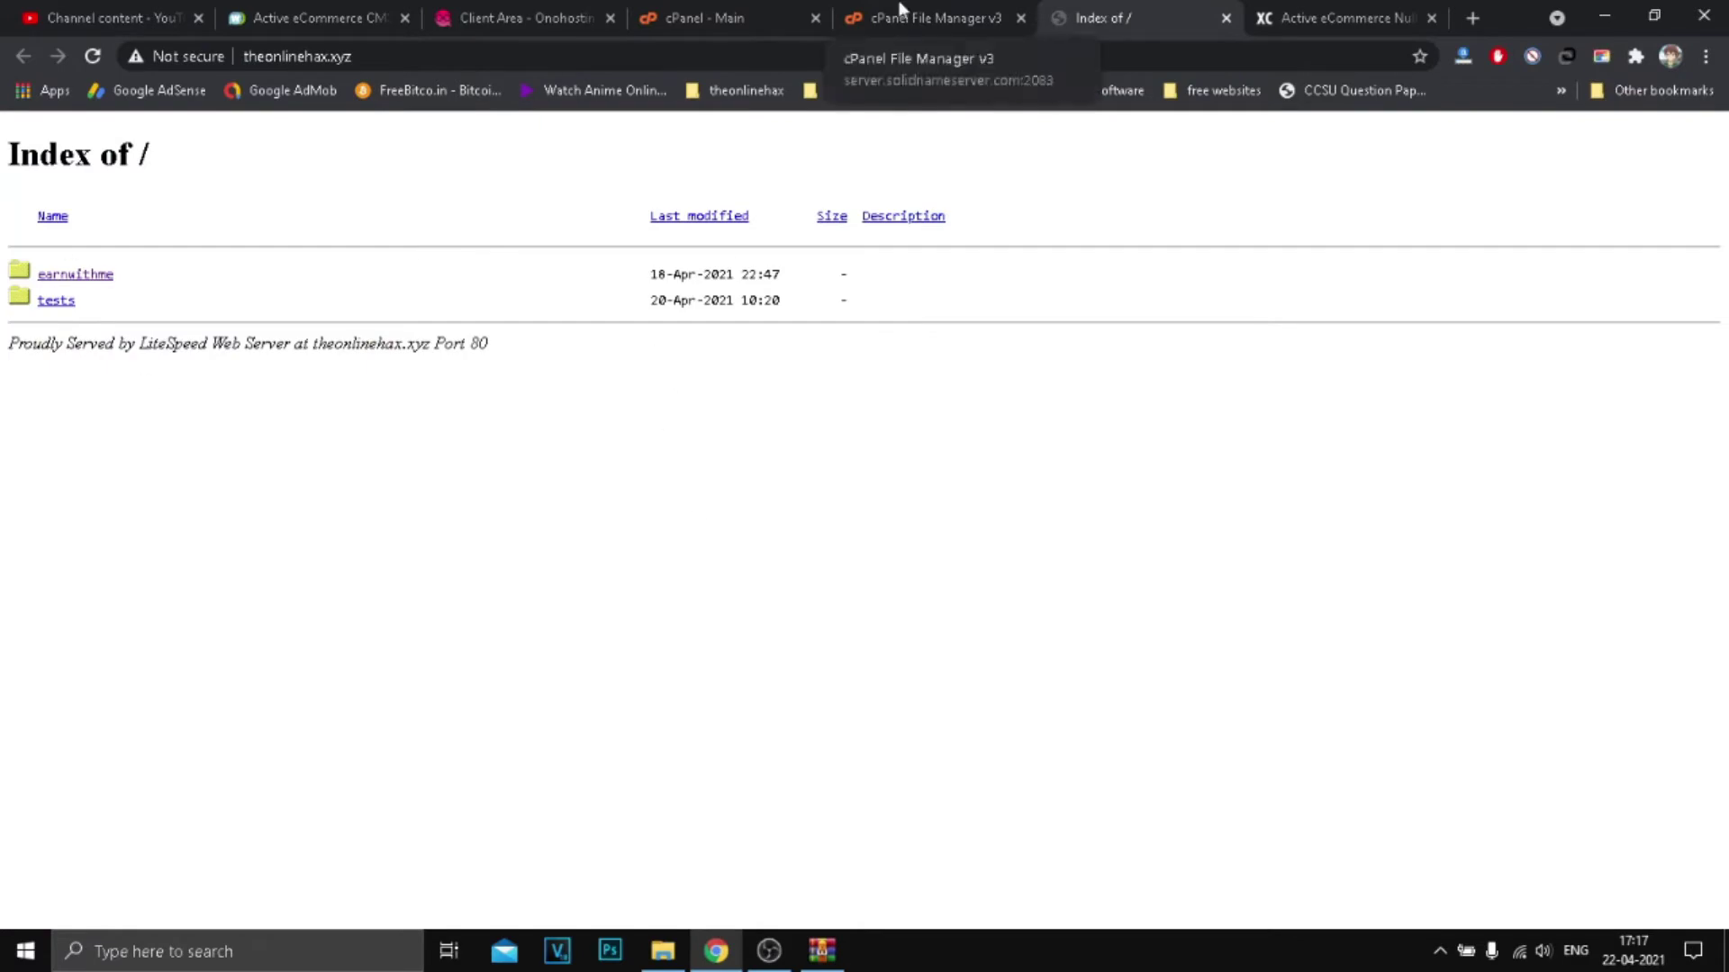
{"action": "left_click", "coordinate": [878, 14]}
{"action": "left_click", "coordinate": [594, 183]}
{"action": "left_click", "coordinate": [747, 537]}
{"action": "left_click", "coordinate": [1036, 590]}
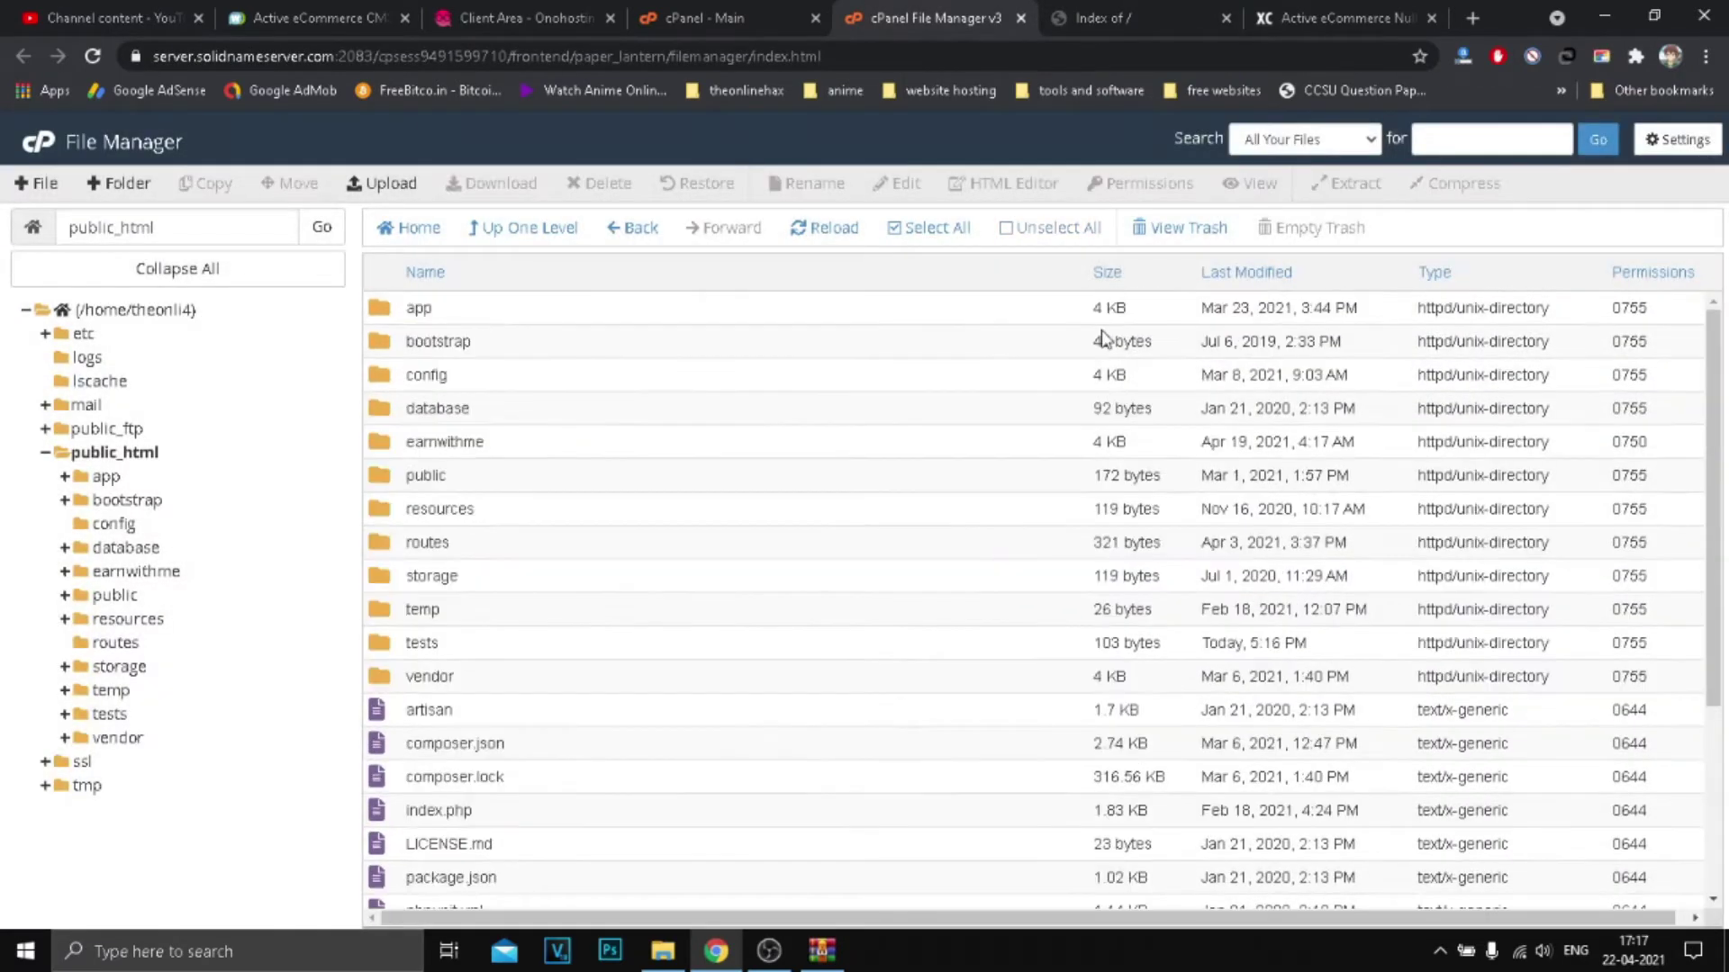
Step: Reload theonlinehax.xyz and review the installer's purchase code and database requirements
{"action": "key", "text": "ctrl+Tab"}
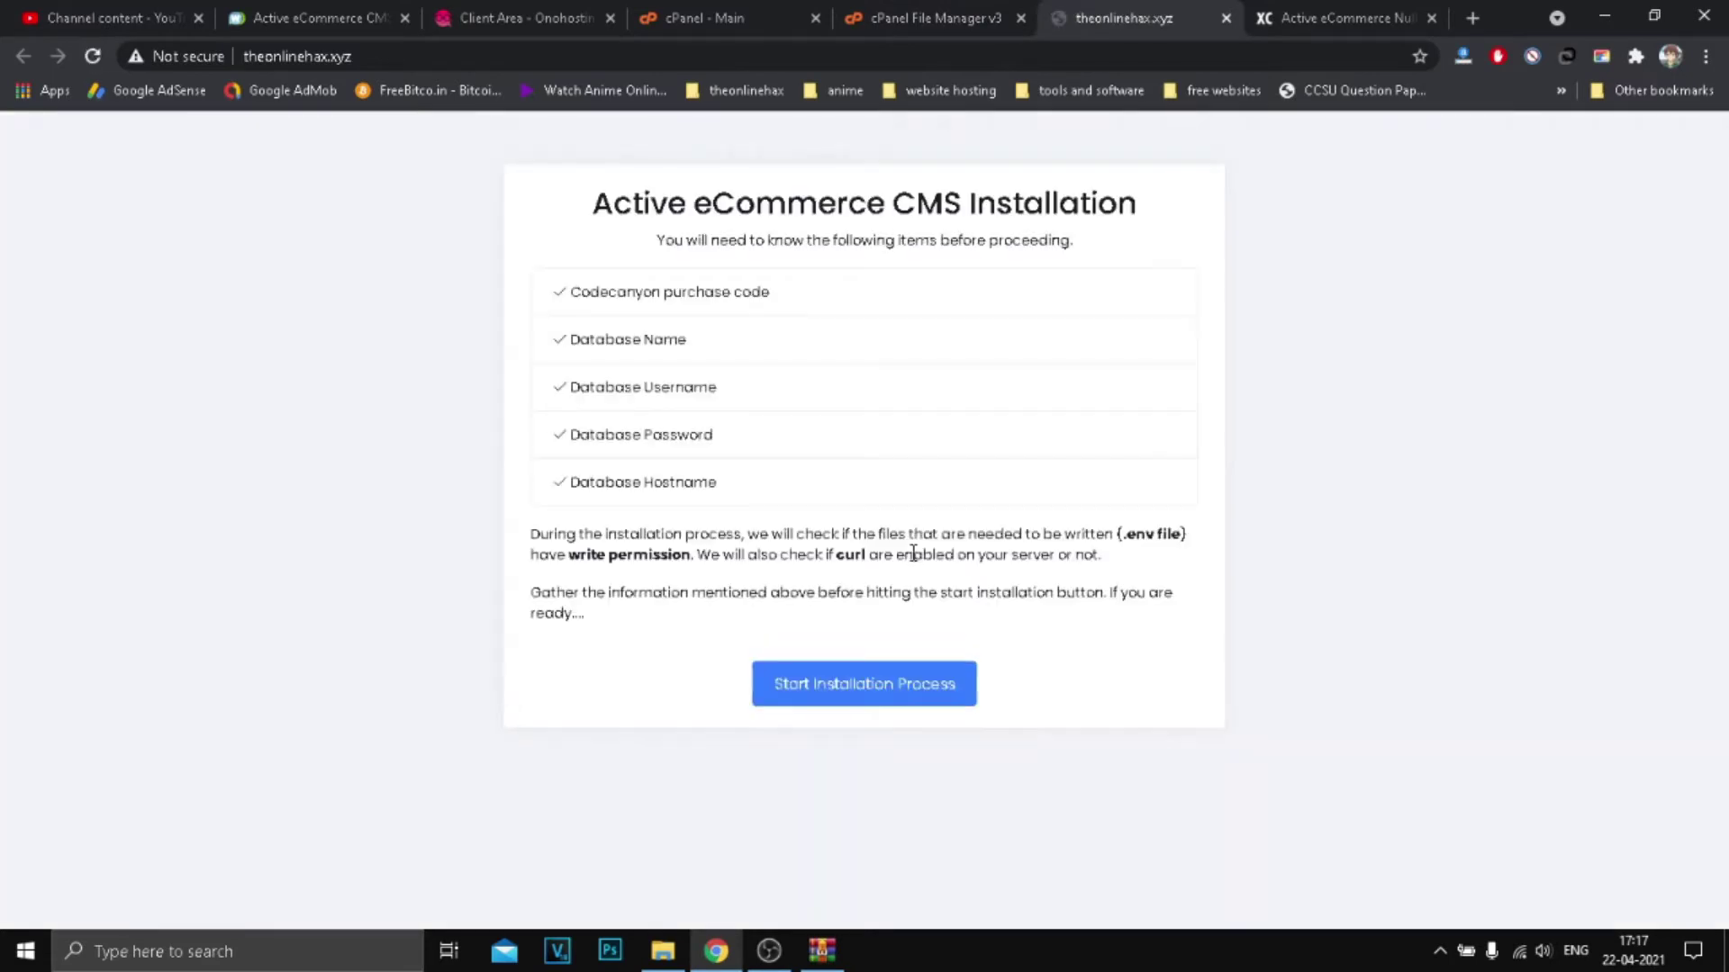
{"action": "left_click_drag", "start_coordinate": [592, 204], "coordinate": [1016, 208]}
{"action": "left_click", "coordinate": [833, 272]}
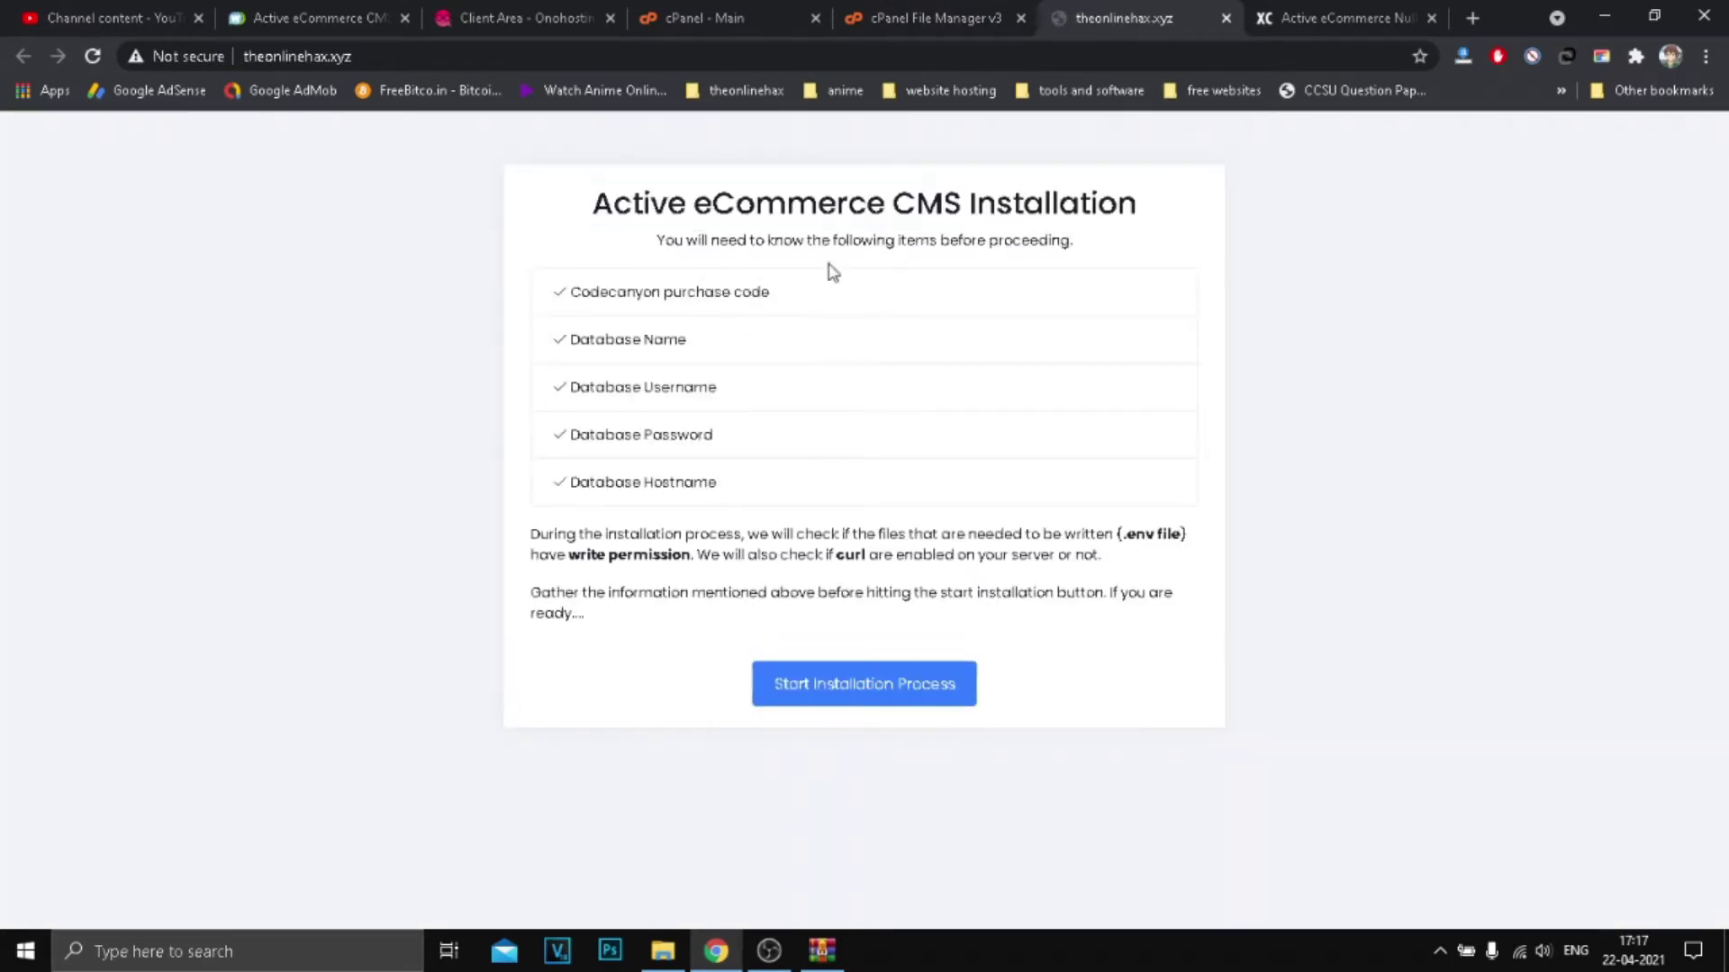
{"action": "mouse_move", "coordinate": [783, 297]}
{"action": "left_mouse_down"}
{"action": "mouse_move", "coordinate": [576, 297]}
{"action": "mouse_move", "coordinate": [797, 306]}
{"action": "left_mouse_up"}
{"action": "left_click", "coordinate": [628, 290]}
{"action": "left_click_drag", "start_coordinate": [590, 297], "coordinate": [778, 314]}
{"action": "left_click_drag", "start_coordinate": [612, 340], "coordinate": [716, 347]}
{"action": "left_click", "coordinate": [630, 377]}
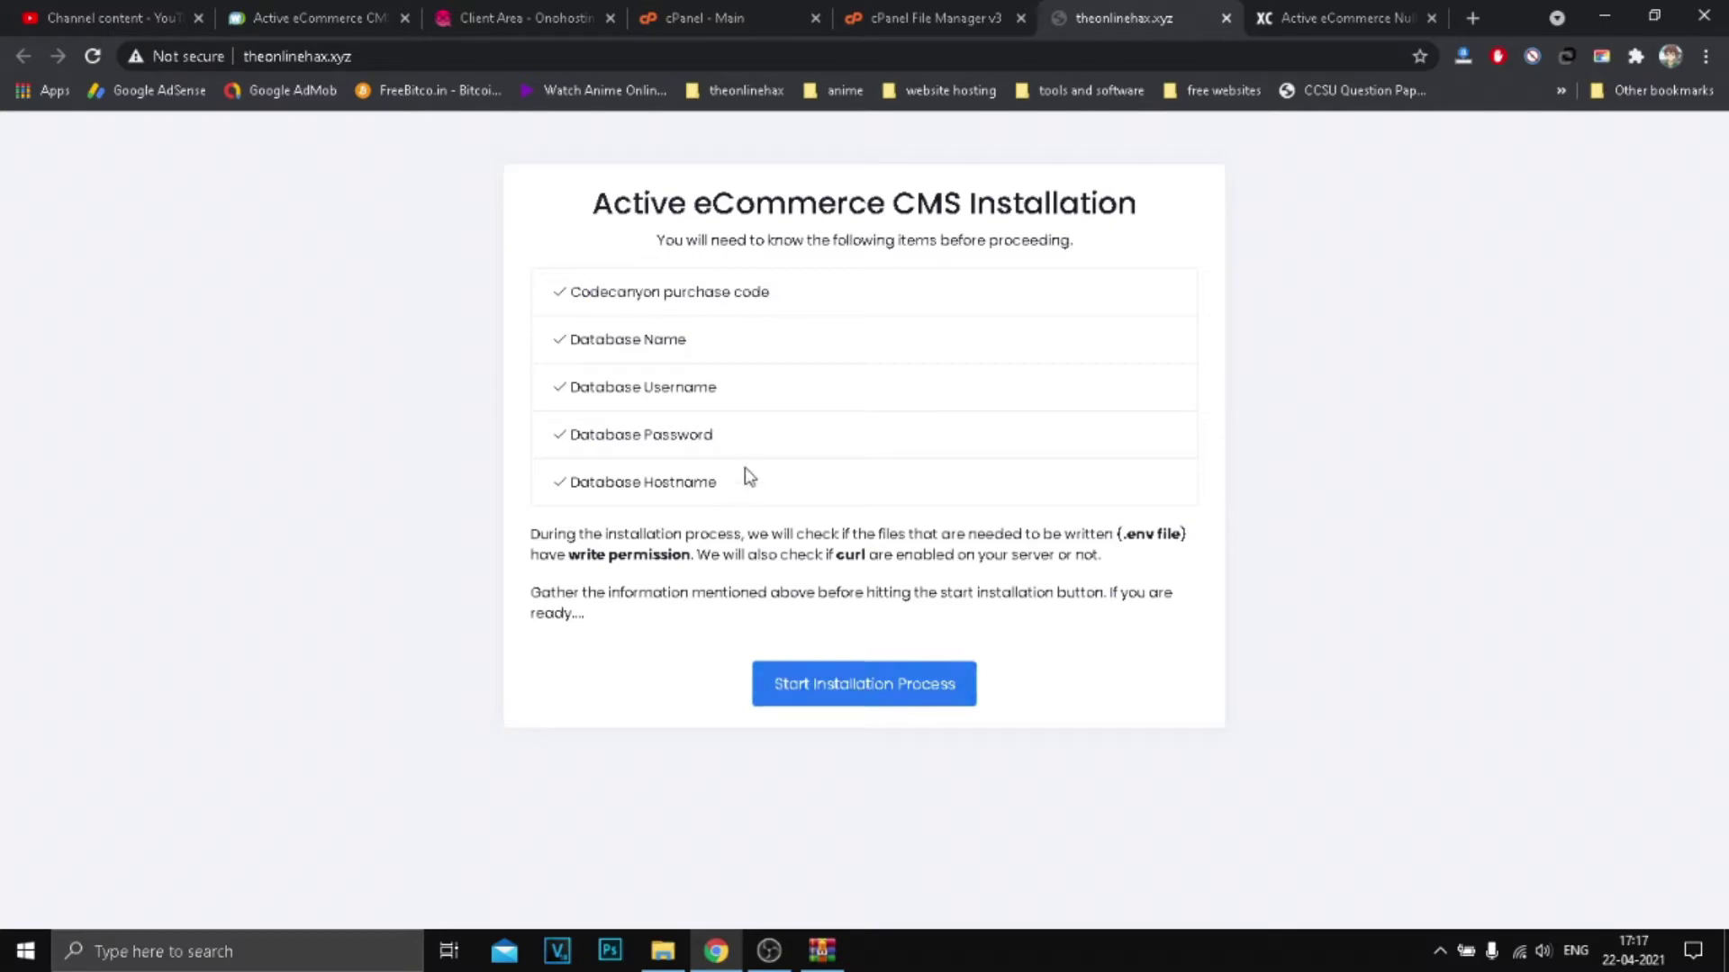
{"action": "left_click", "coordinate": [937, 18]}
{"action": "left_click", "coordinate": [1156, 7]}
{"action": "left_click_drag", "start_coordinate": [587, 331], "coordinate": [737, 491]}
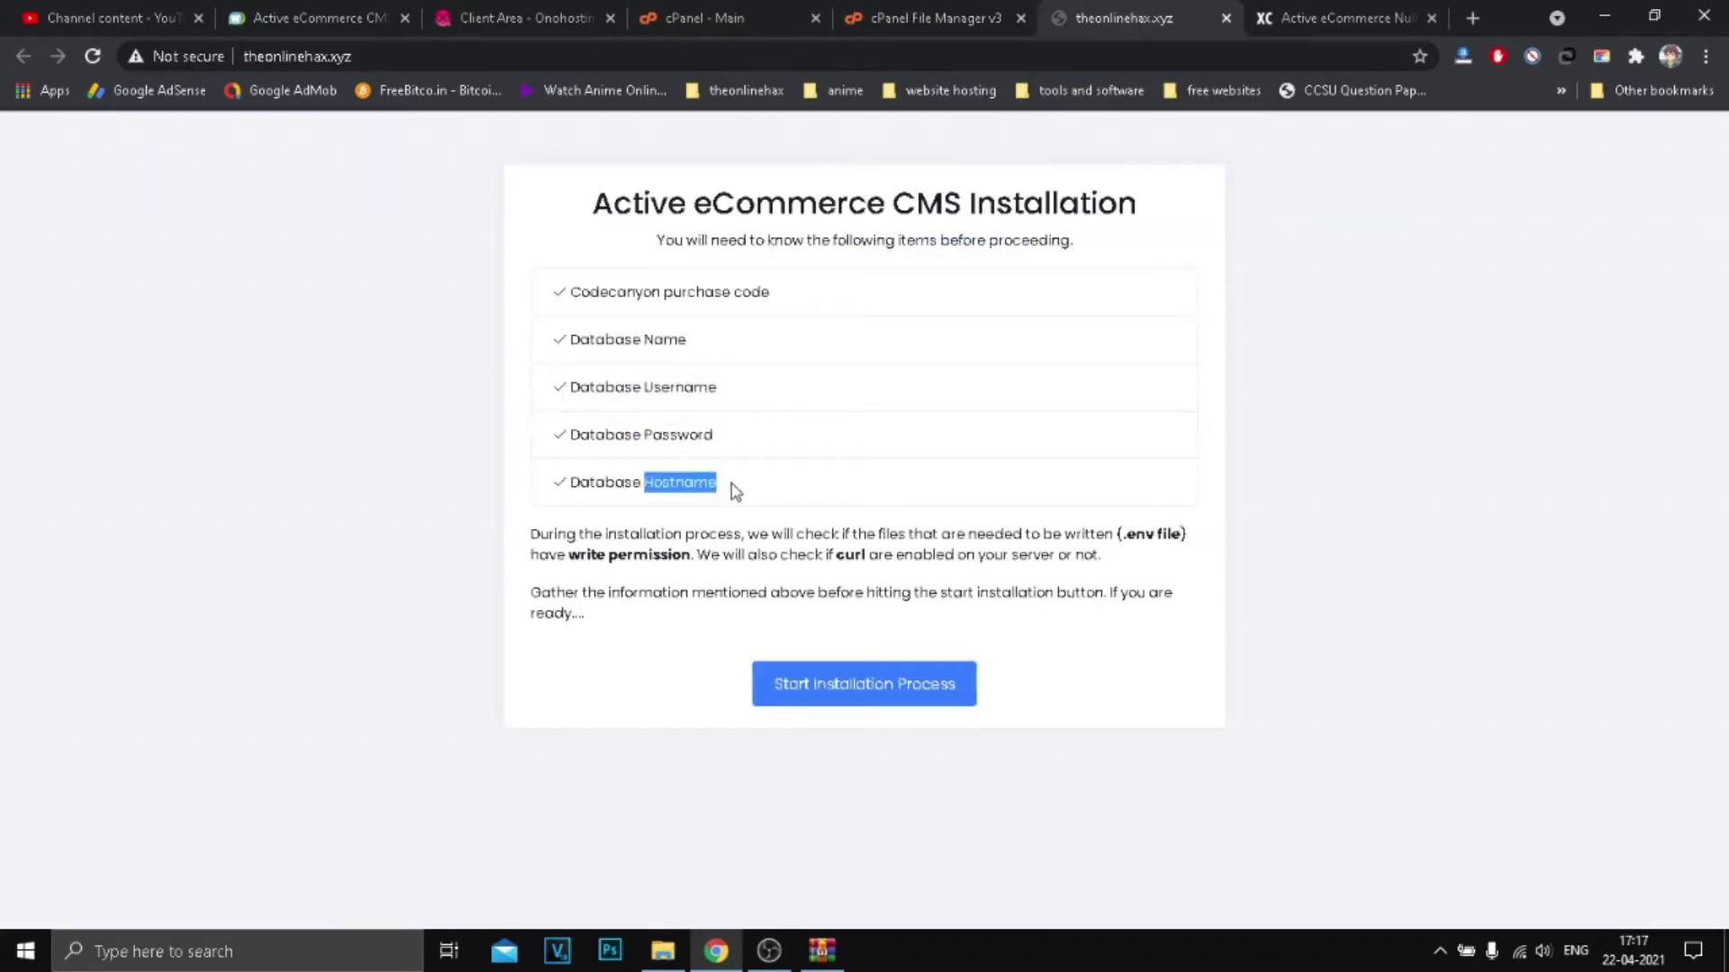
Step: Close the File Manager tab and open MySQL Databases from the cPanel home page
{"action": "left_click", "coordinate": [743, 18]}
{"action": "scroll", "coordinate": [529, 575], "scroll_direction": "down", "scroll_amount": 3}
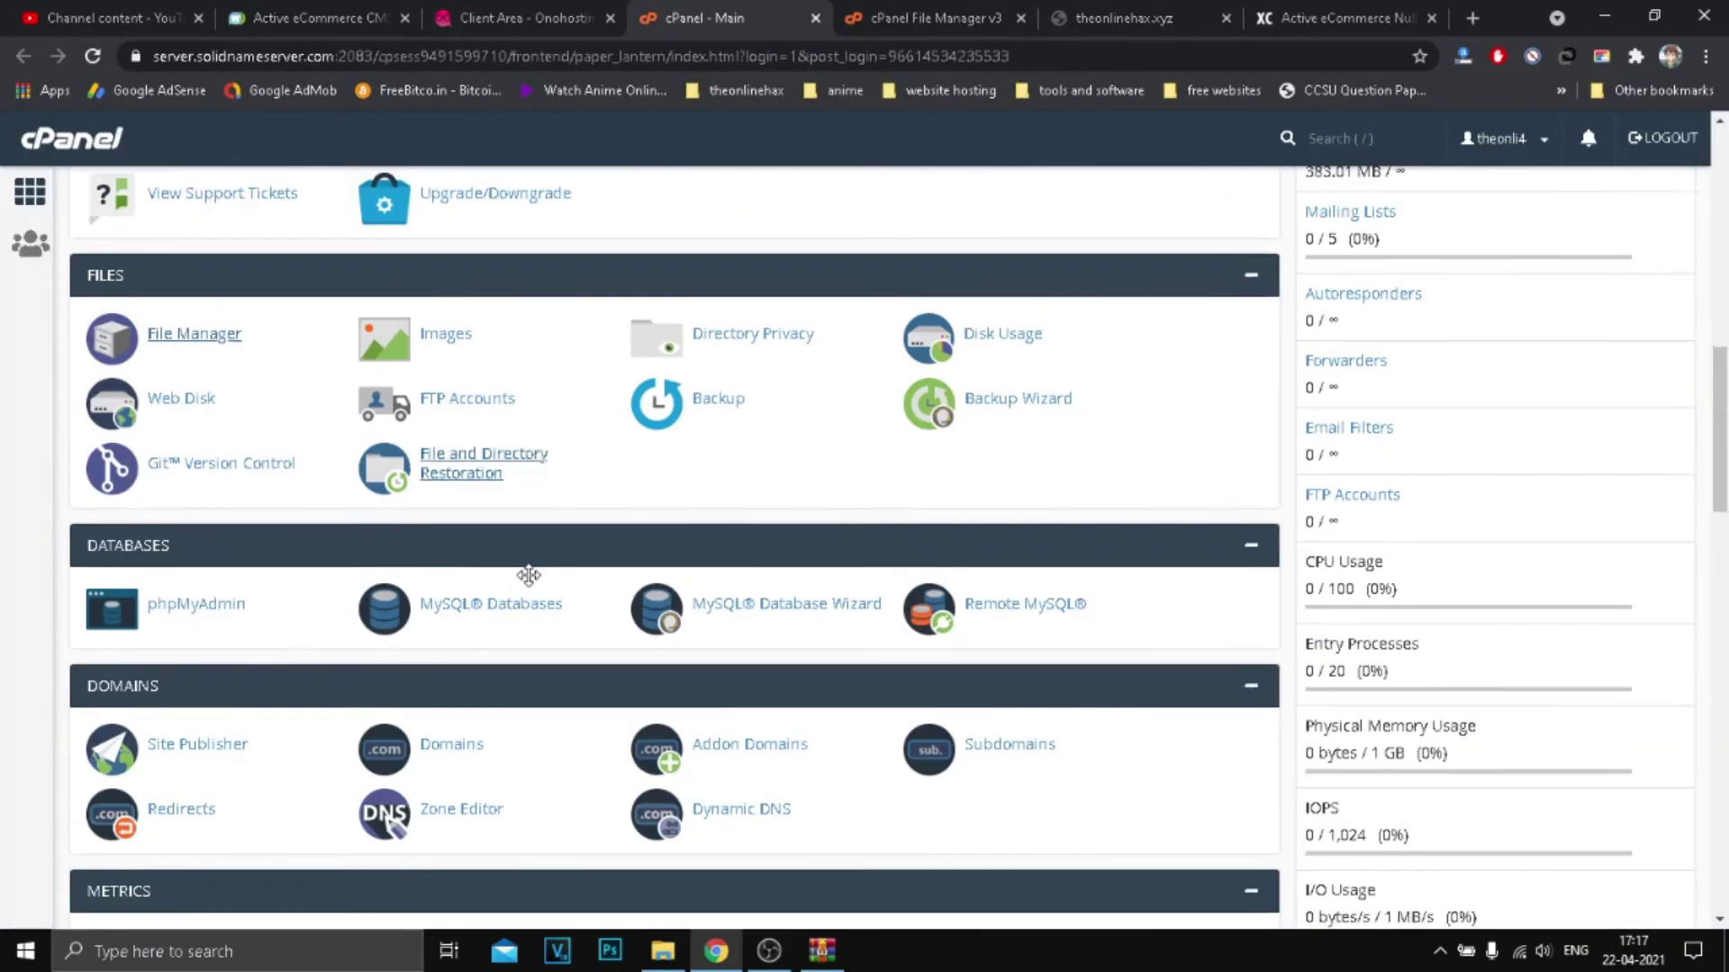
{"action": "scroll", "coordinate": [72, 460], "scroll_direction": "up", "scroll_amount": 10}
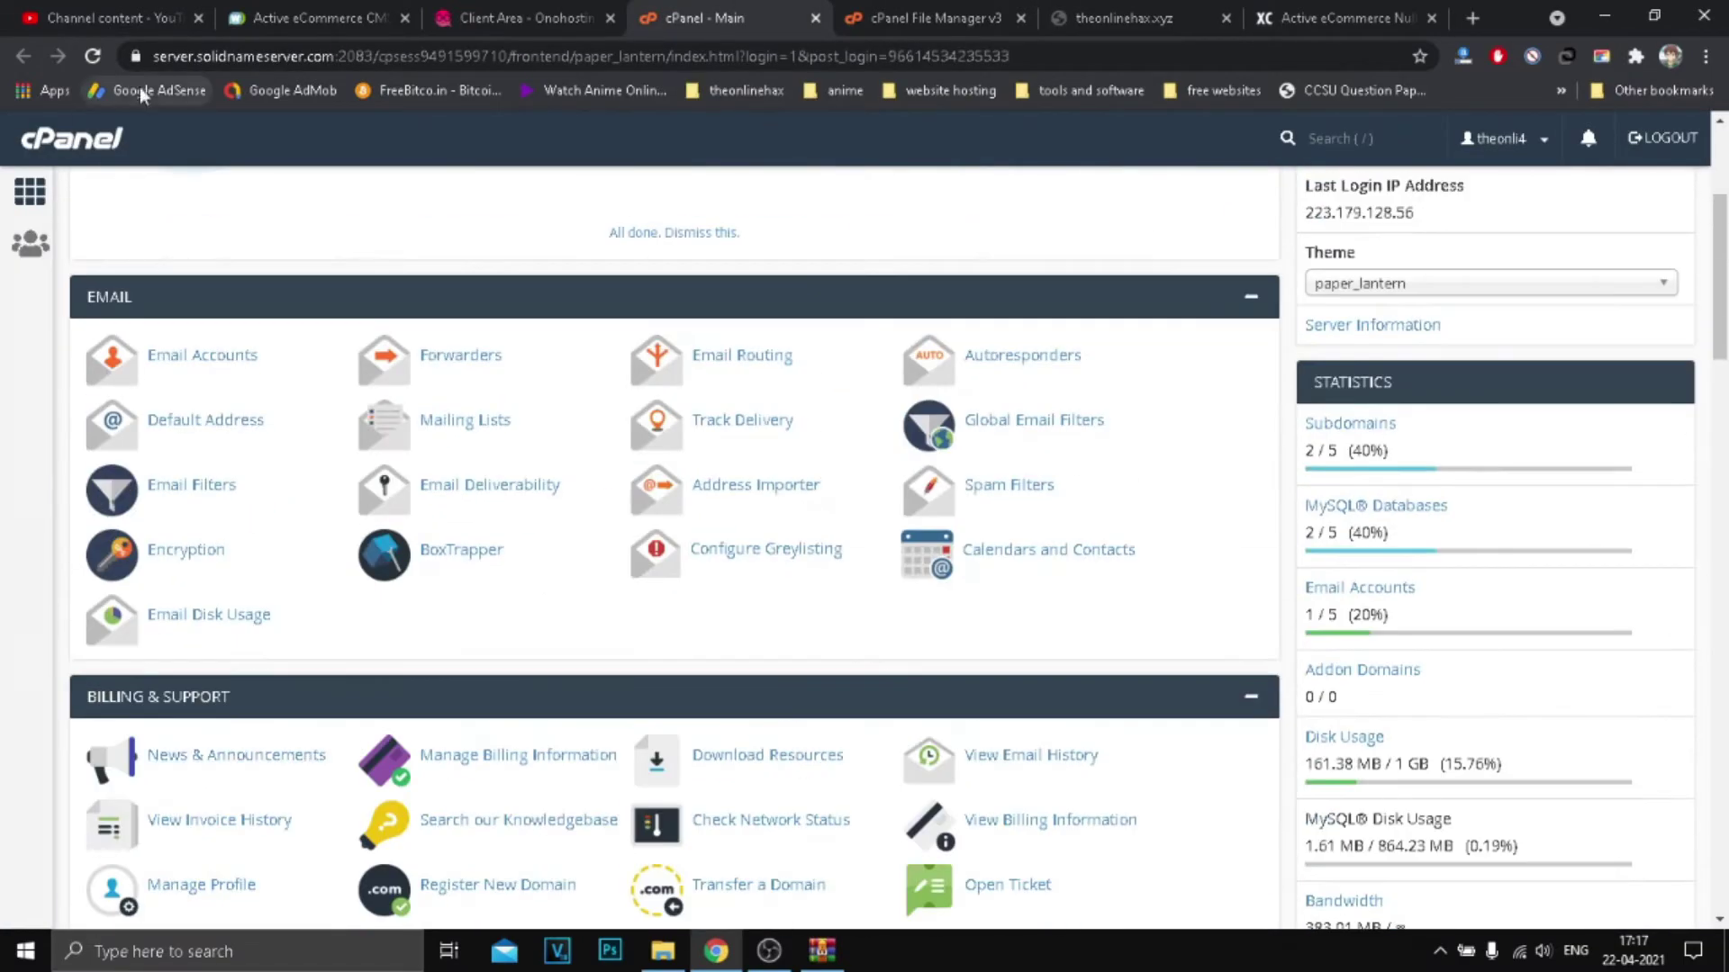
{"action": "left_click", "coordinate": [936, 18]}
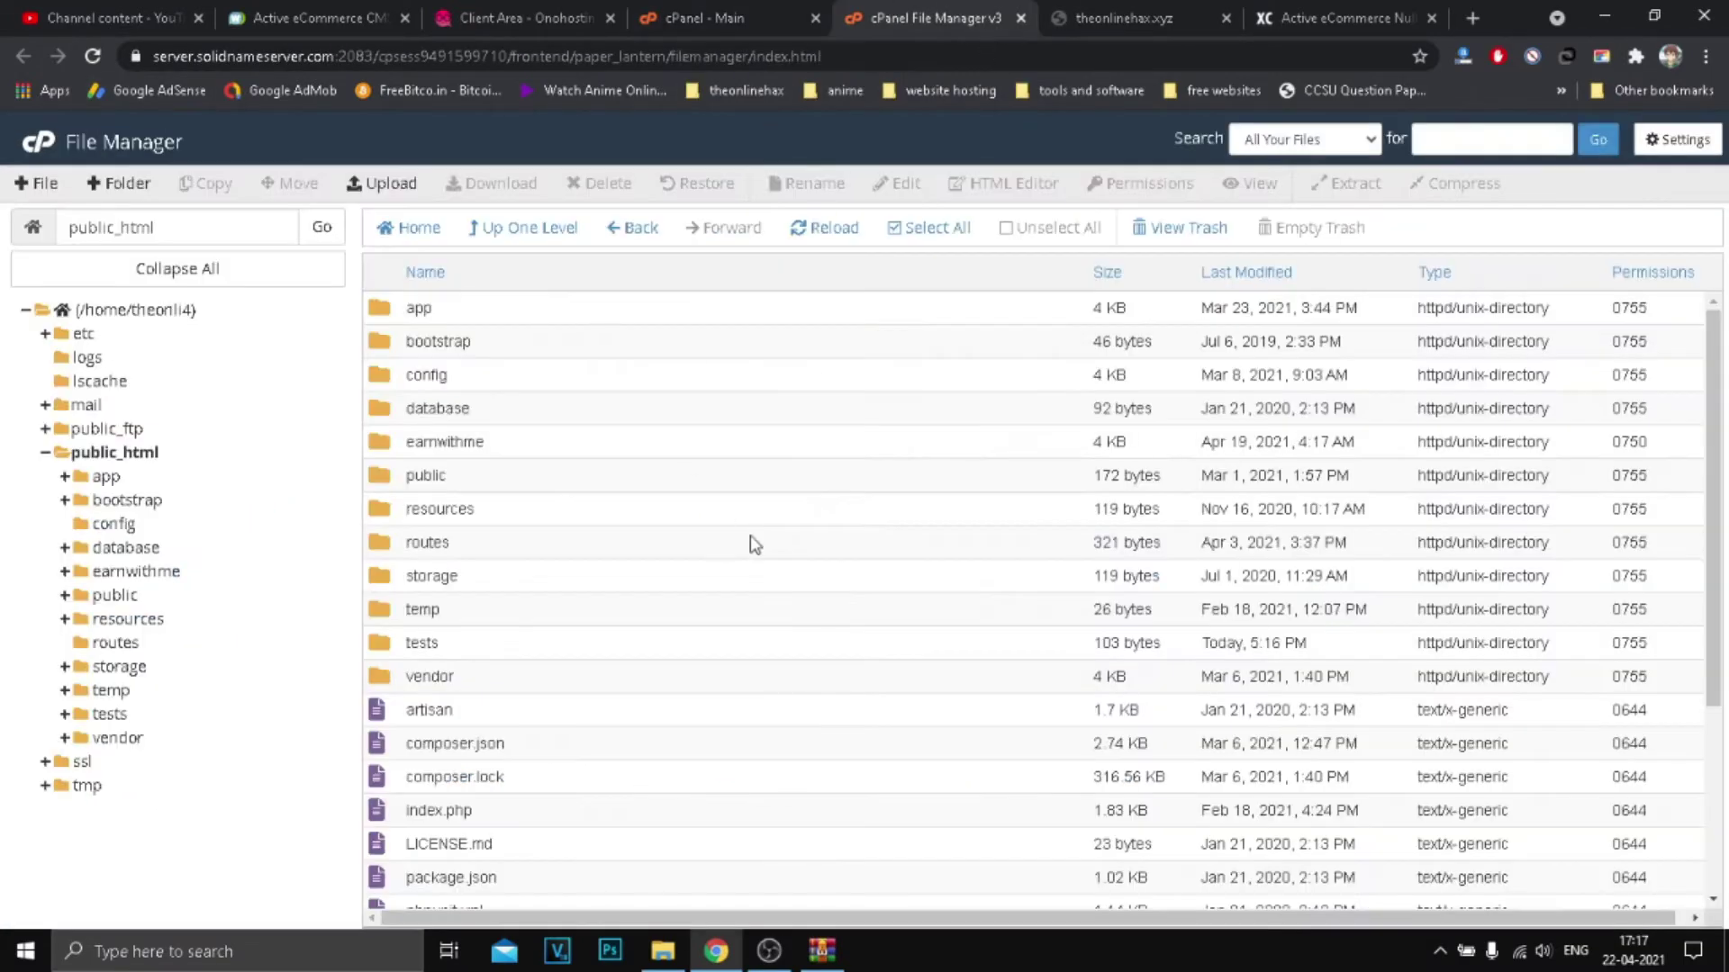
{"action": "left_click", "coordinate": [1021, 19]}
{"action": "left_click", "coordinate": [694, 18]}
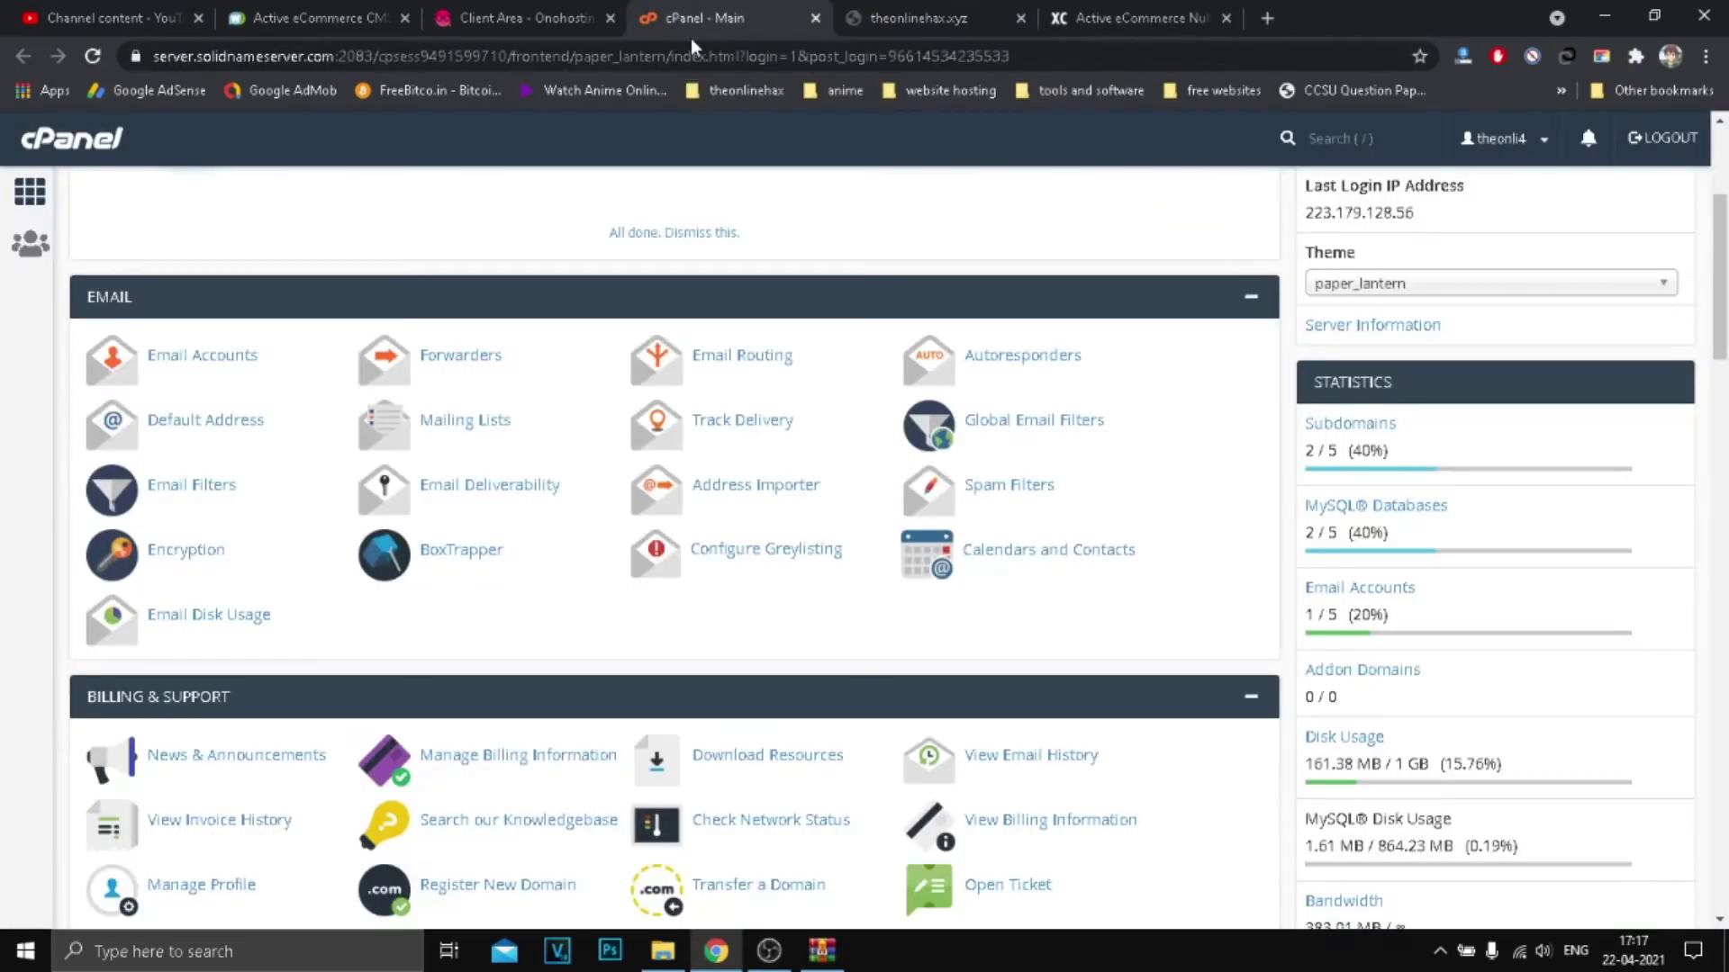
{"action": "scroll", "coordinate": [532, 706], "scroll_direction": "down", "scroll_amount": 5}
{"action": "scroll", "coordinate": [486, 596], "scroll_direction": "up", "scroll_amount": 5}
{"action": "scroll", "coordinate": [486, 596], "scroll_direction": "down", "scroll_amount": 14}
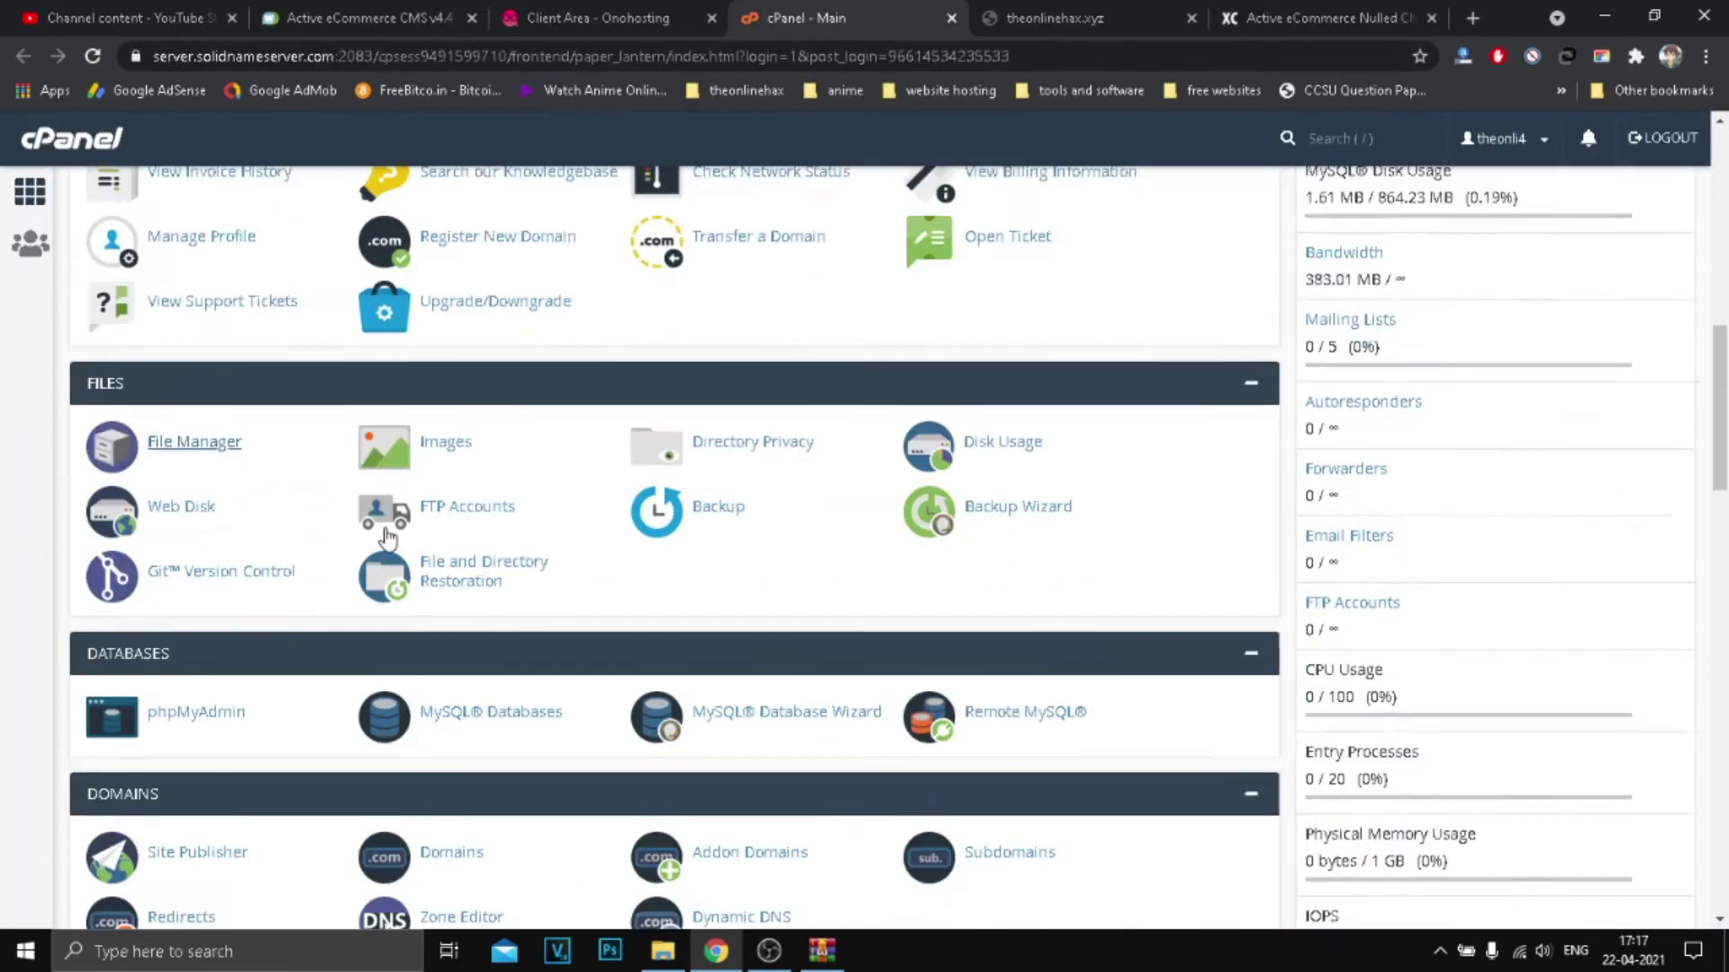
{"action": "scroll", "coordinate": [202, 522], "scroll_direction": "up", "scroll_amount": 2}
{"action": "scroll", "coordinate": [201, 522], "scroll_direction": "down", "scroll_amount": 3}
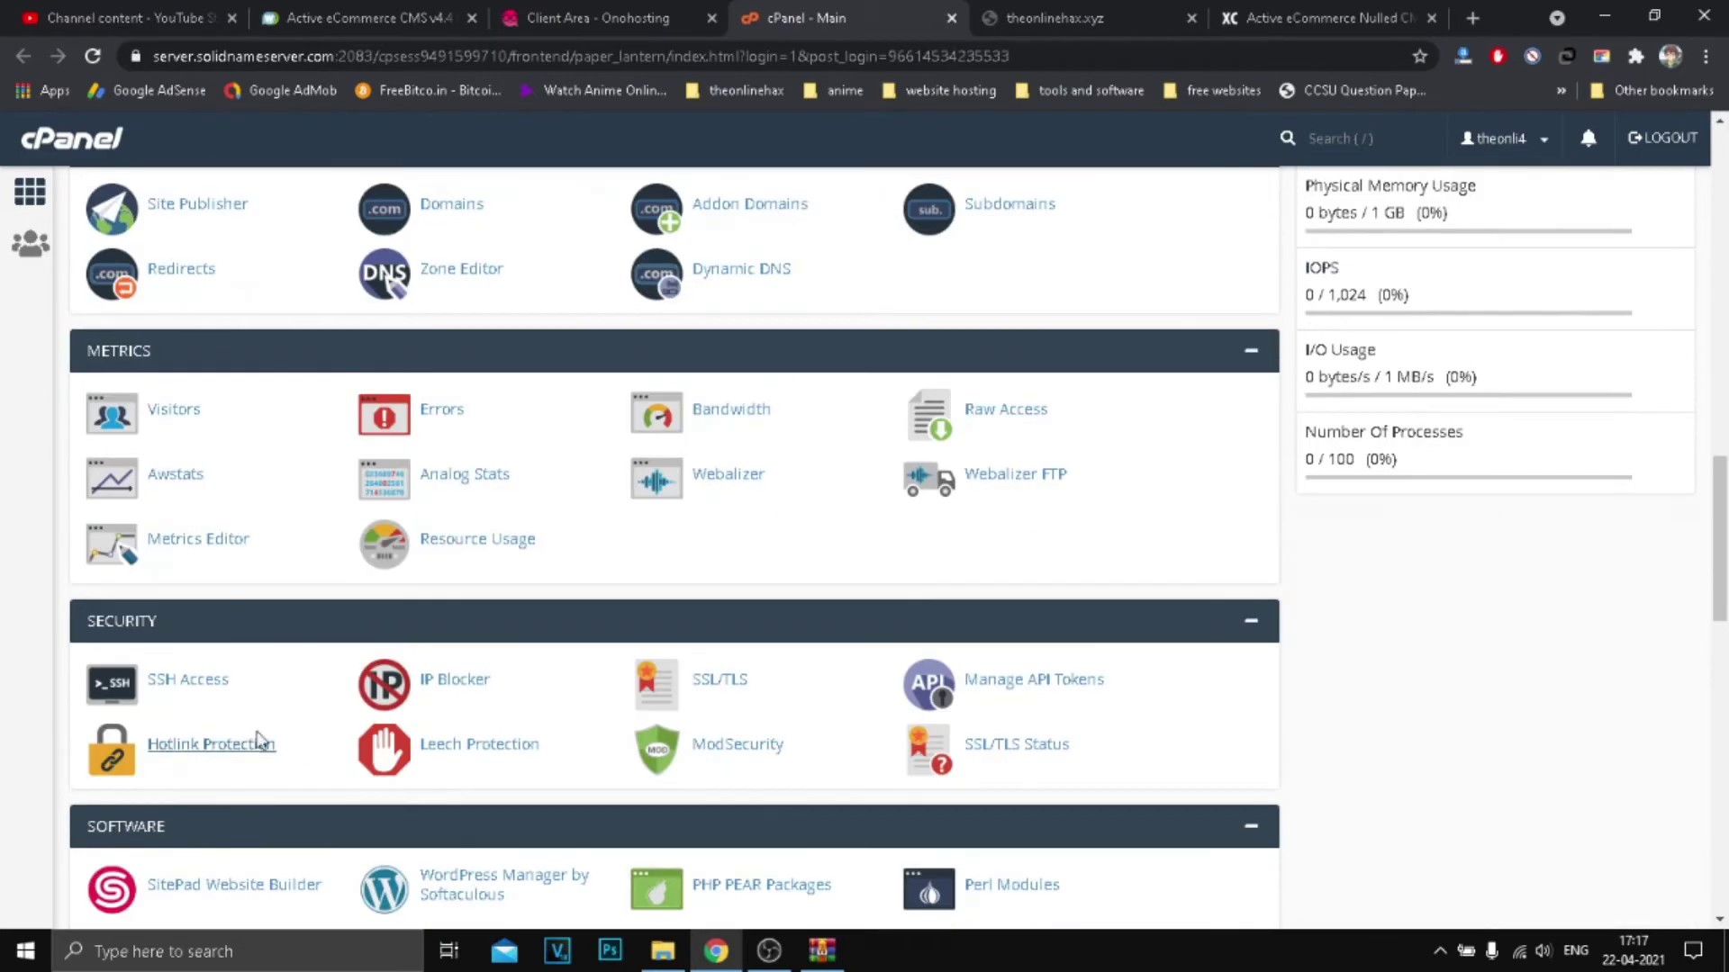
{"action": "scroll", "coordinate": [207, 721], "scroll_direction": "up", "scroll_amount": 4}
{"action": "left_click", "coordinate": [501, 397]}
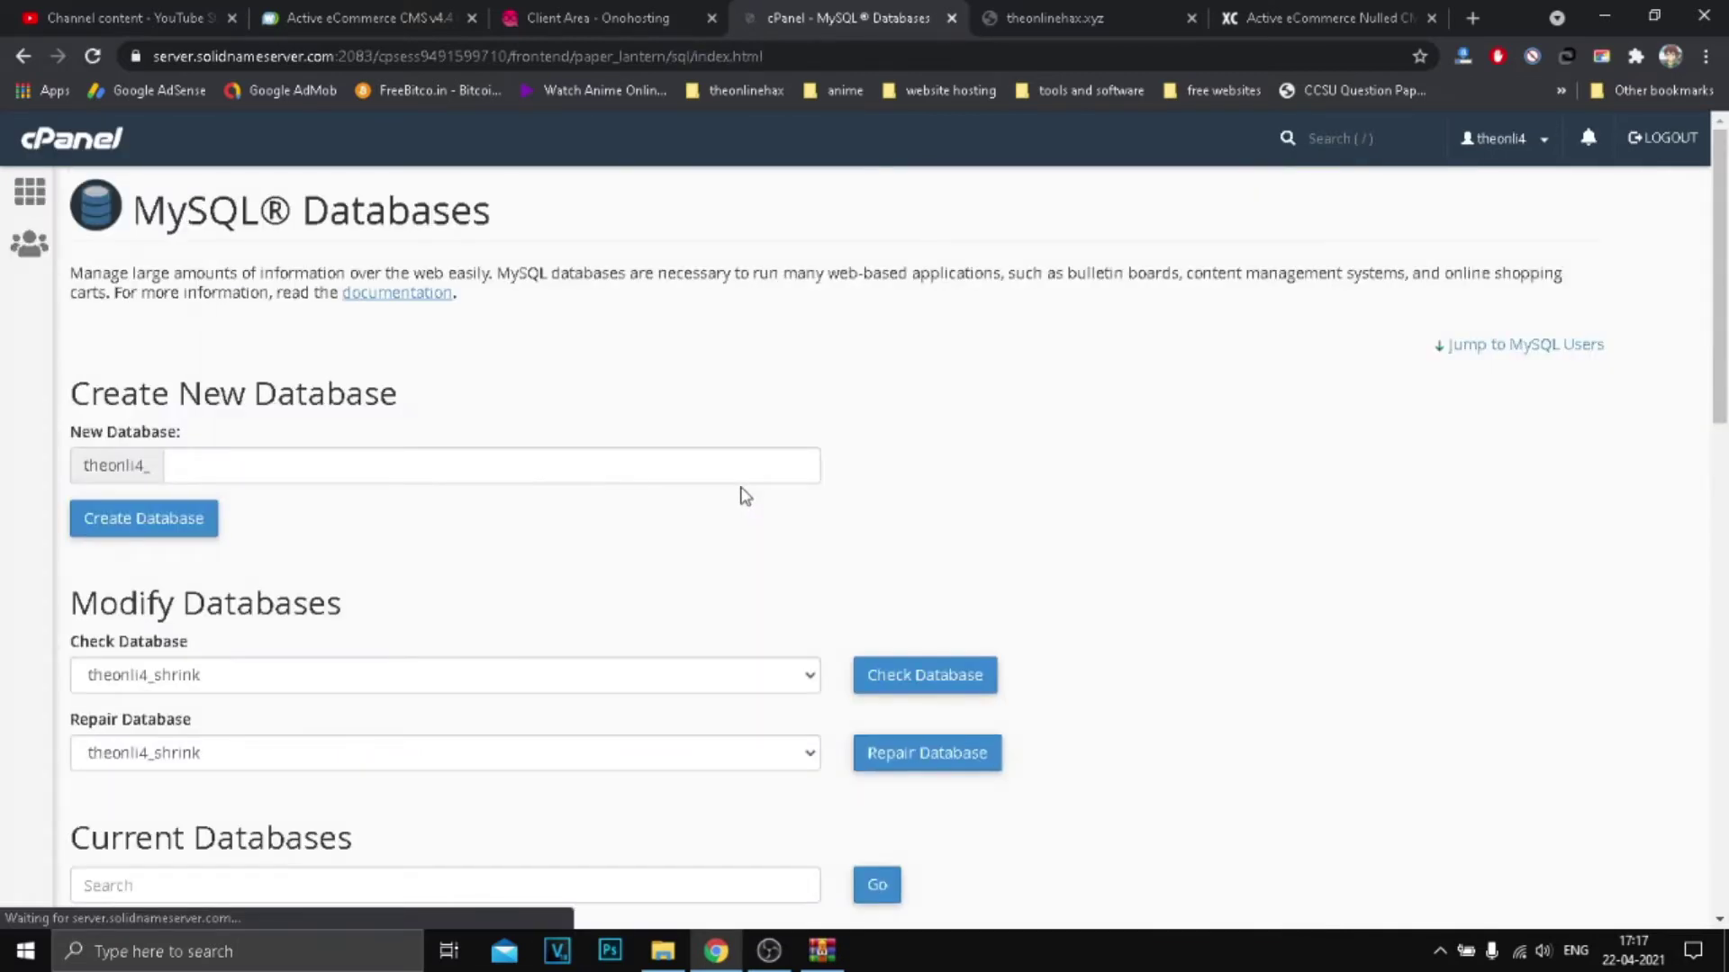
Step: Create a new database named test123data (theonli4_test123data)
{"action": "scroll", "coordinate": [737, 478], "scroll_direction": "down", "scroll_amount": 5}
{"action": "scroll", "coordinate": [169, 465], "scroll_direction": "up", "scroll_amount": 5}
{"action": "scroll", "coordinate": [537, 496], "scroll_direction": "down", "scroll_amount": 5}
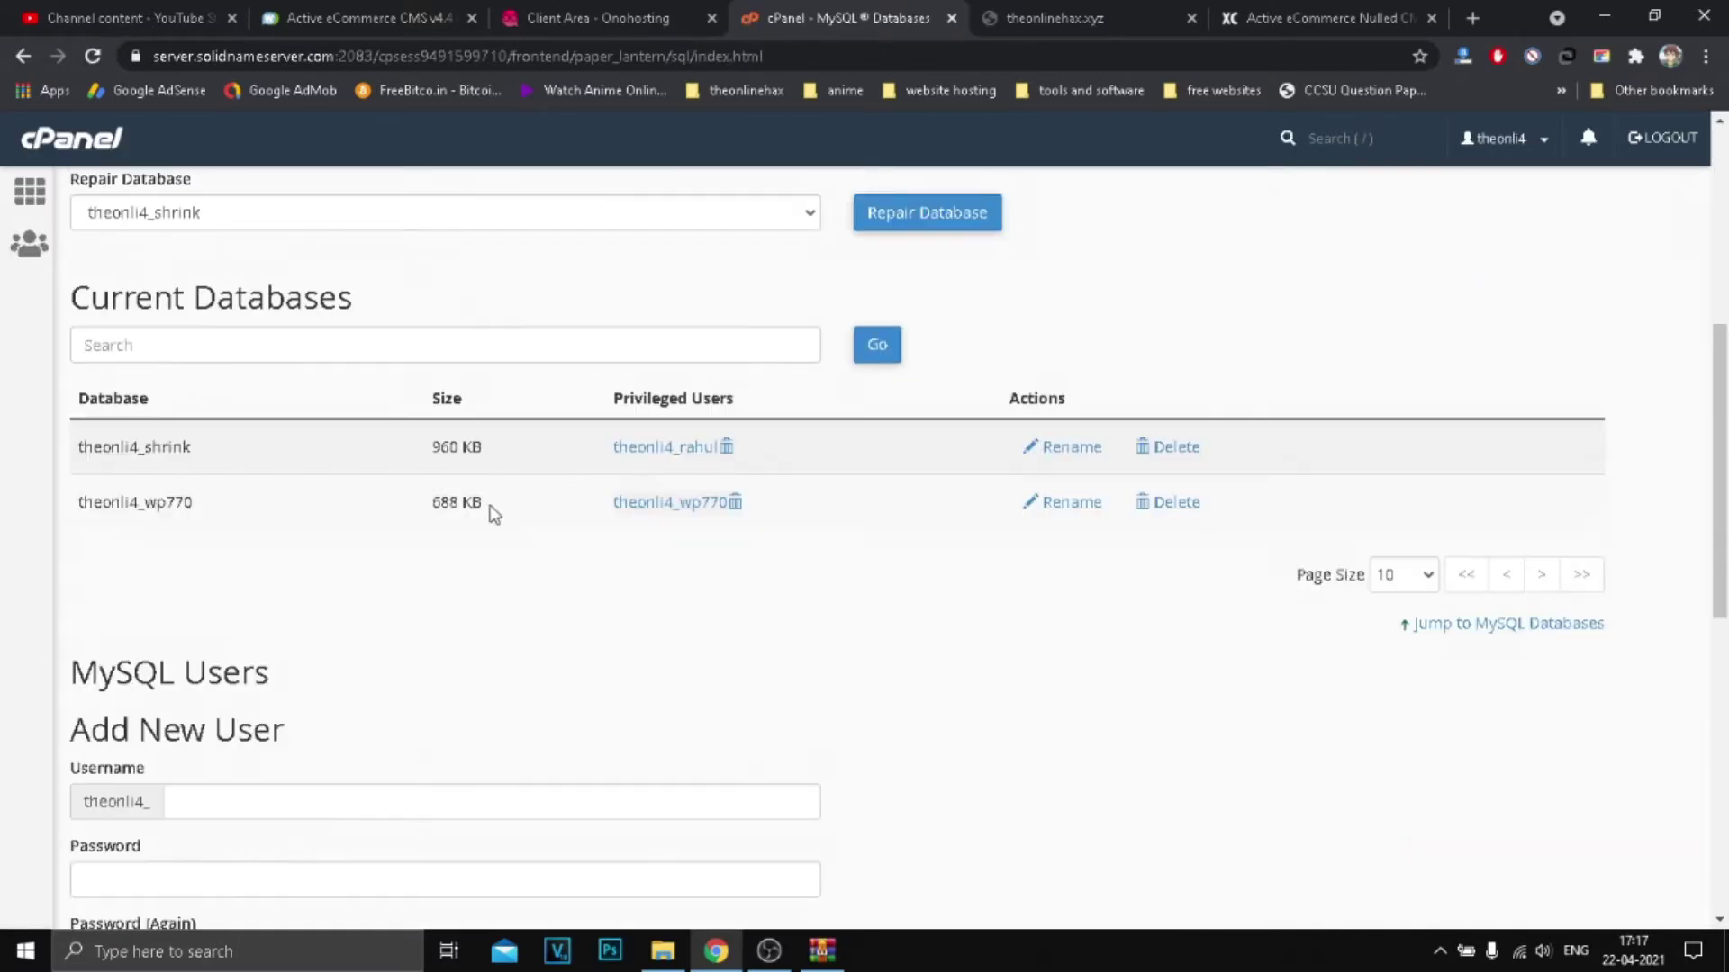
{"action": "scroll", "coordinate": [163, 452], "scroll_direction": "down", "scroll_amount": 8}
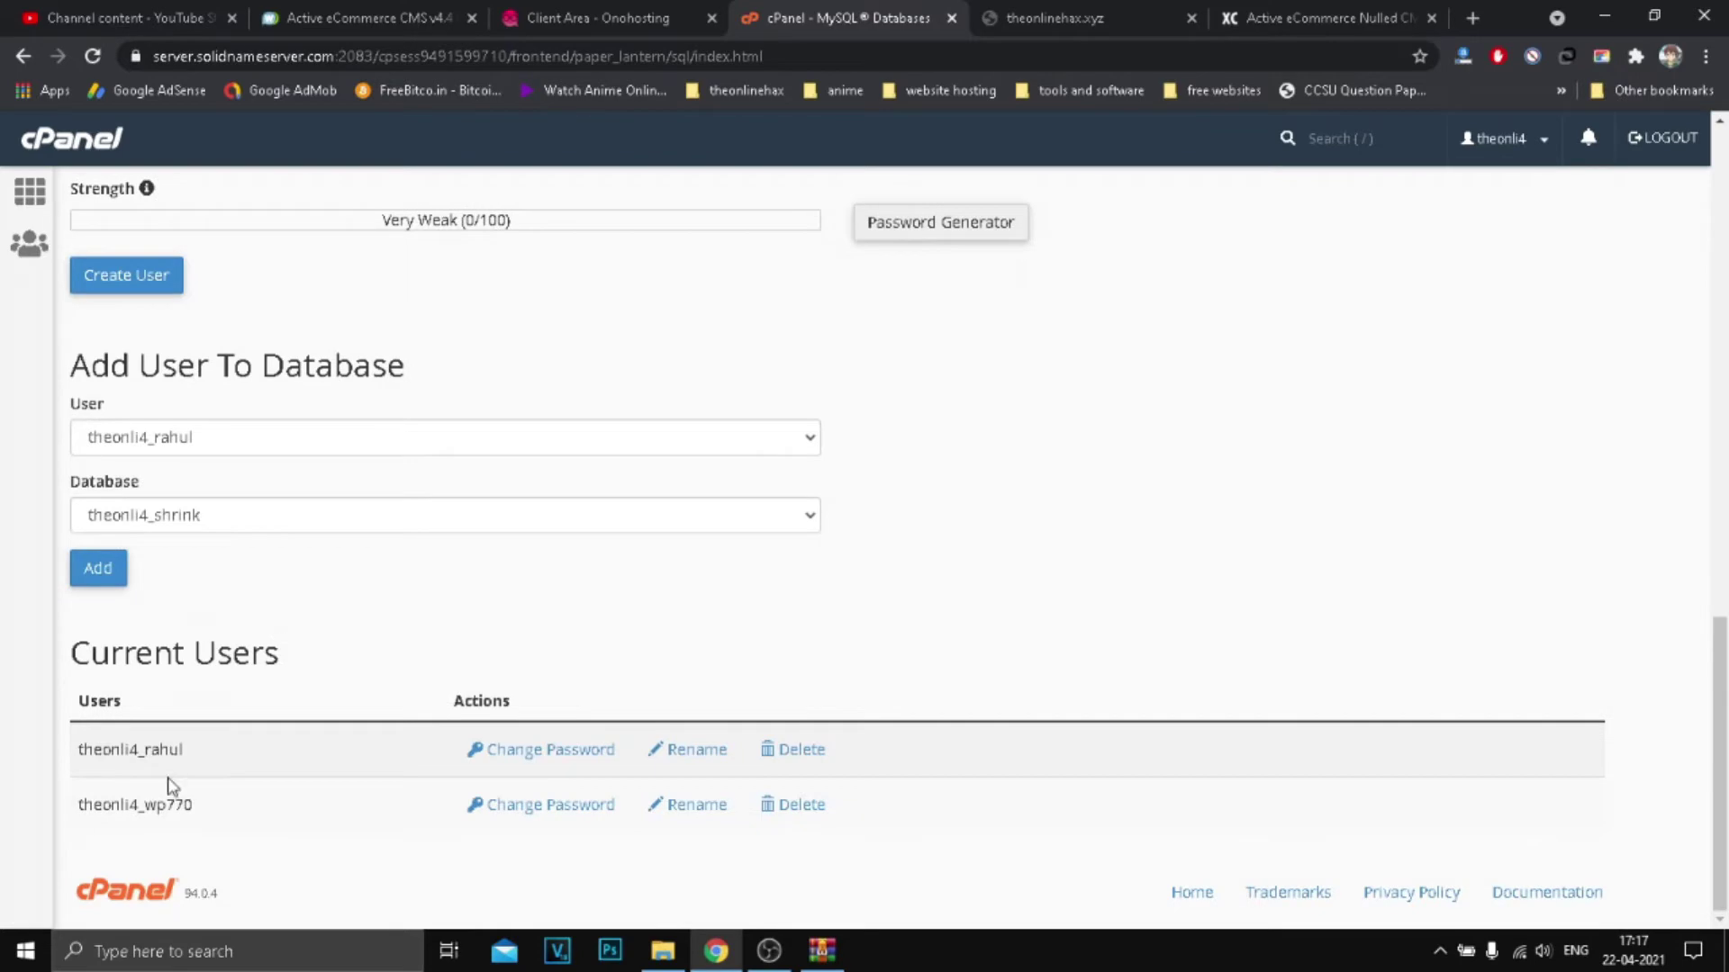
{"action": "scroll", "coordinate": [520, 605], "scroll_direction": "up", "scroll_amount": 12}
{"action": "scroll", "coordinate": [207, 379], "scroll_direction": "up", "scroll_amount": 2}
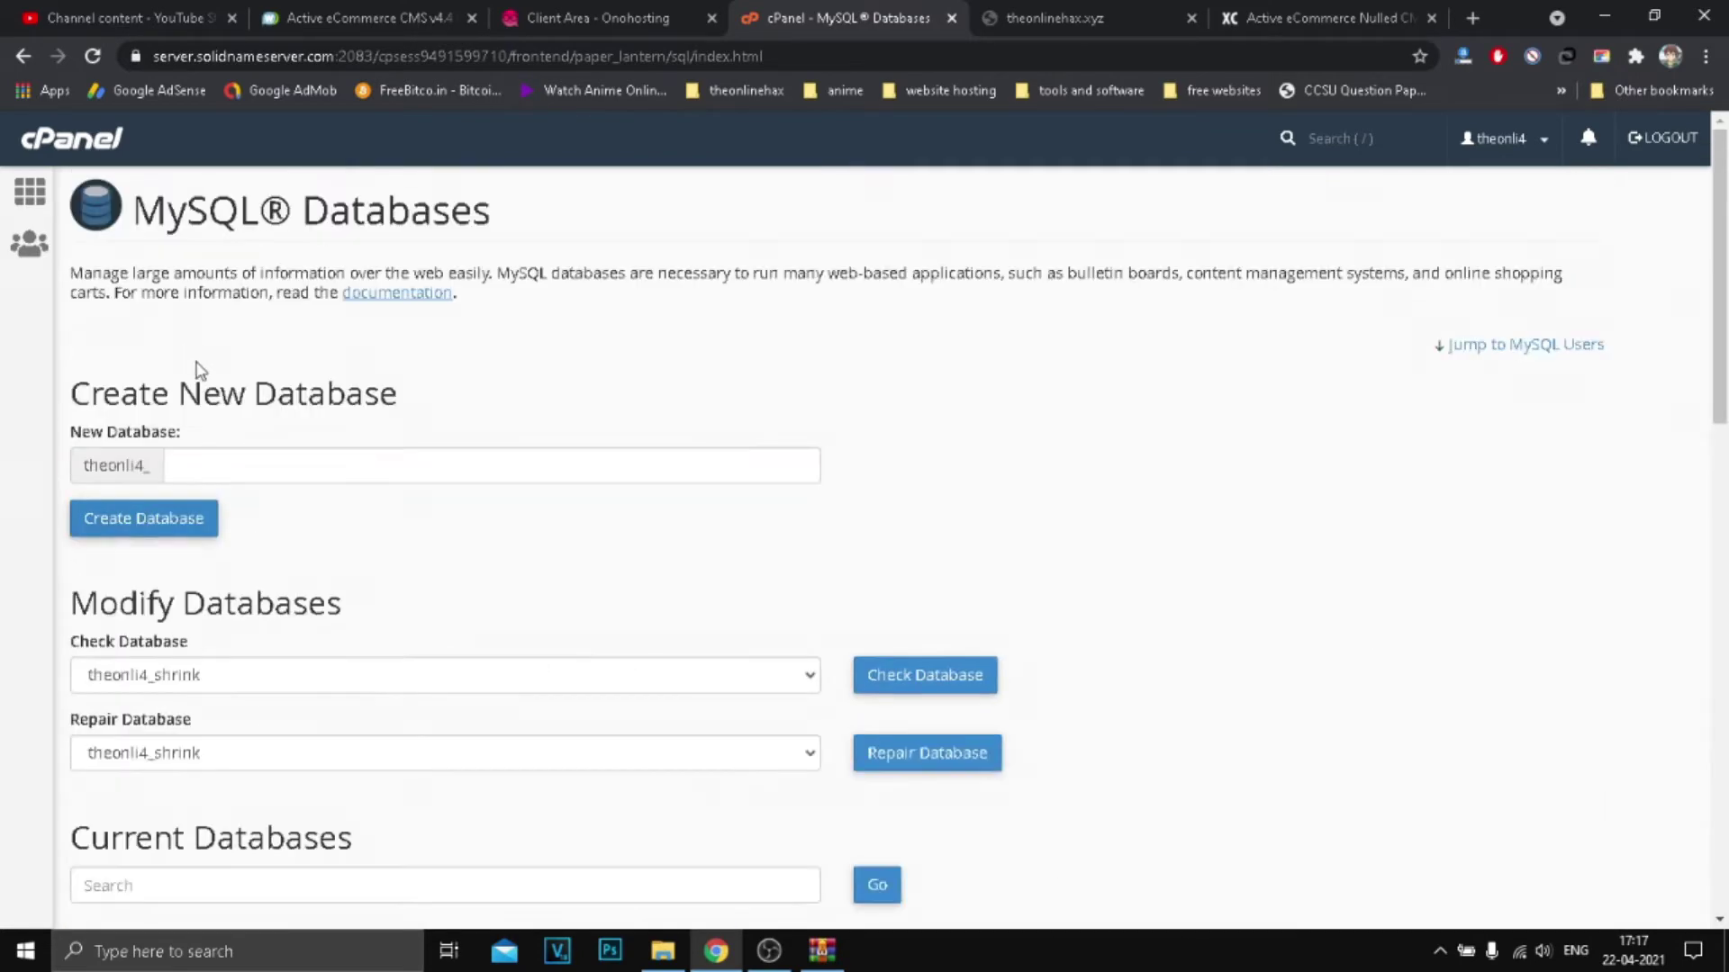
{"action": "left_click", "coordinate": [223, 474]}
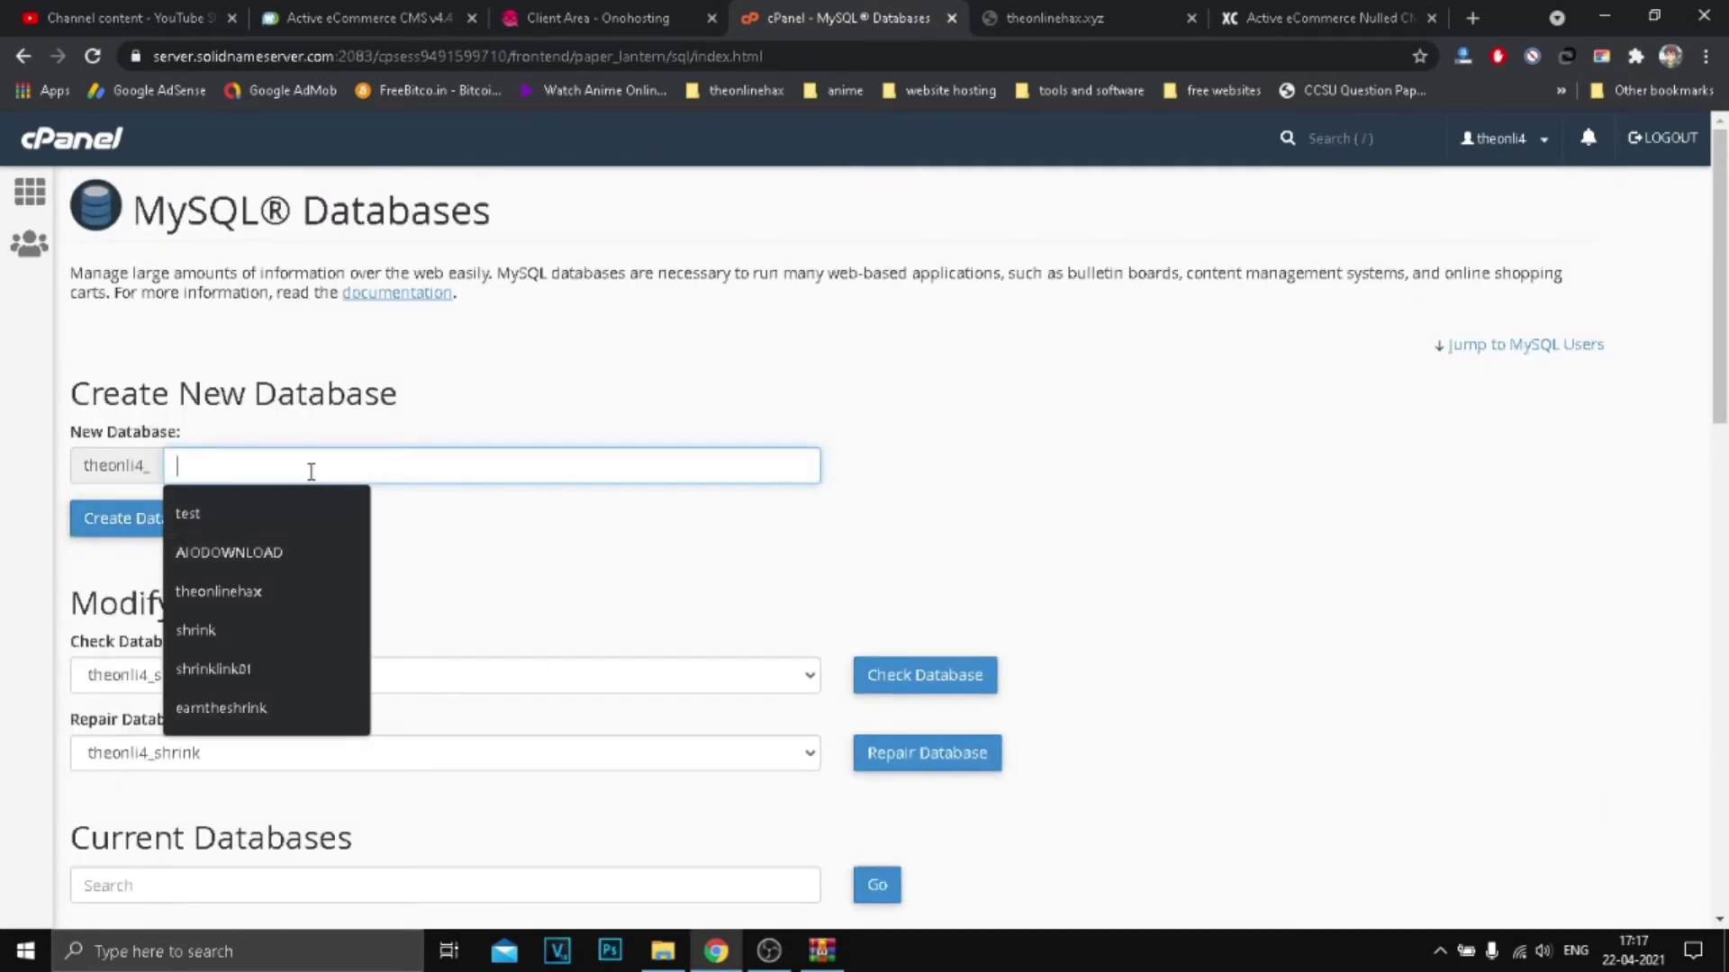
{"action": "scroll", "coordinate": [205, 602], "scroll_direction": "down", "scroll_amount": 7}
{"action": "scroll", "coordinate": [384, 389], "scroll_direction": "up", "scroll_amount": 6}
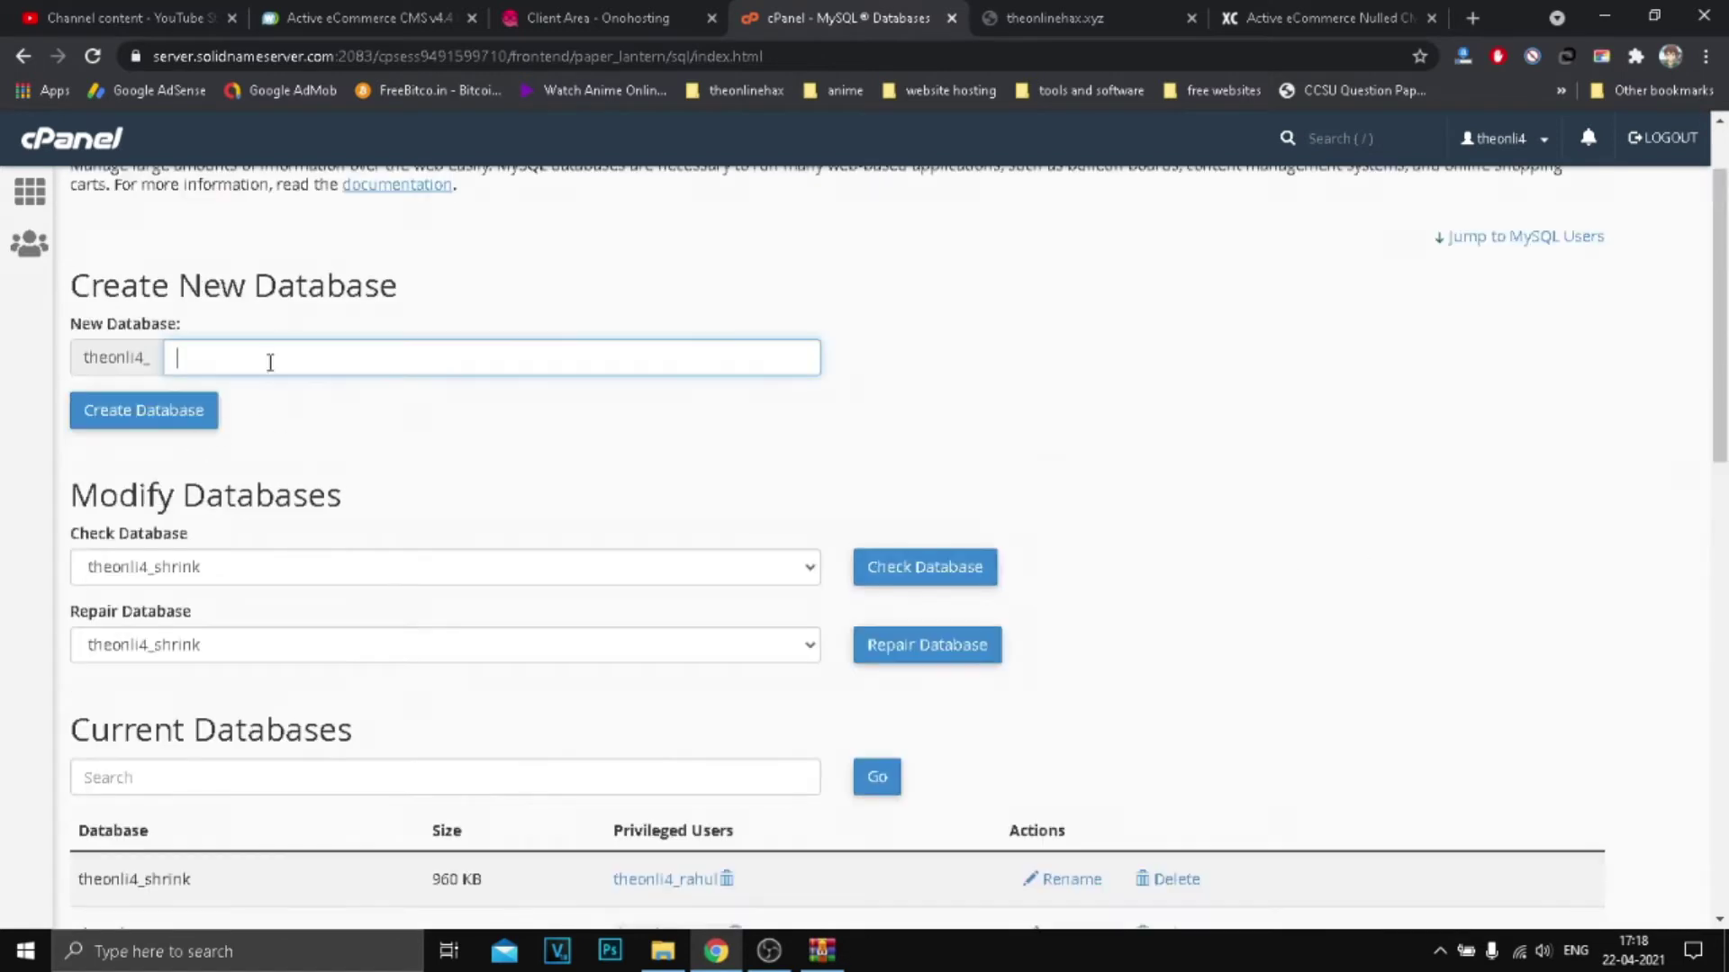
{"action": "left_click", "coordinate": [289, 365]}
{"action": "type", "text": "TEST123DATA"}
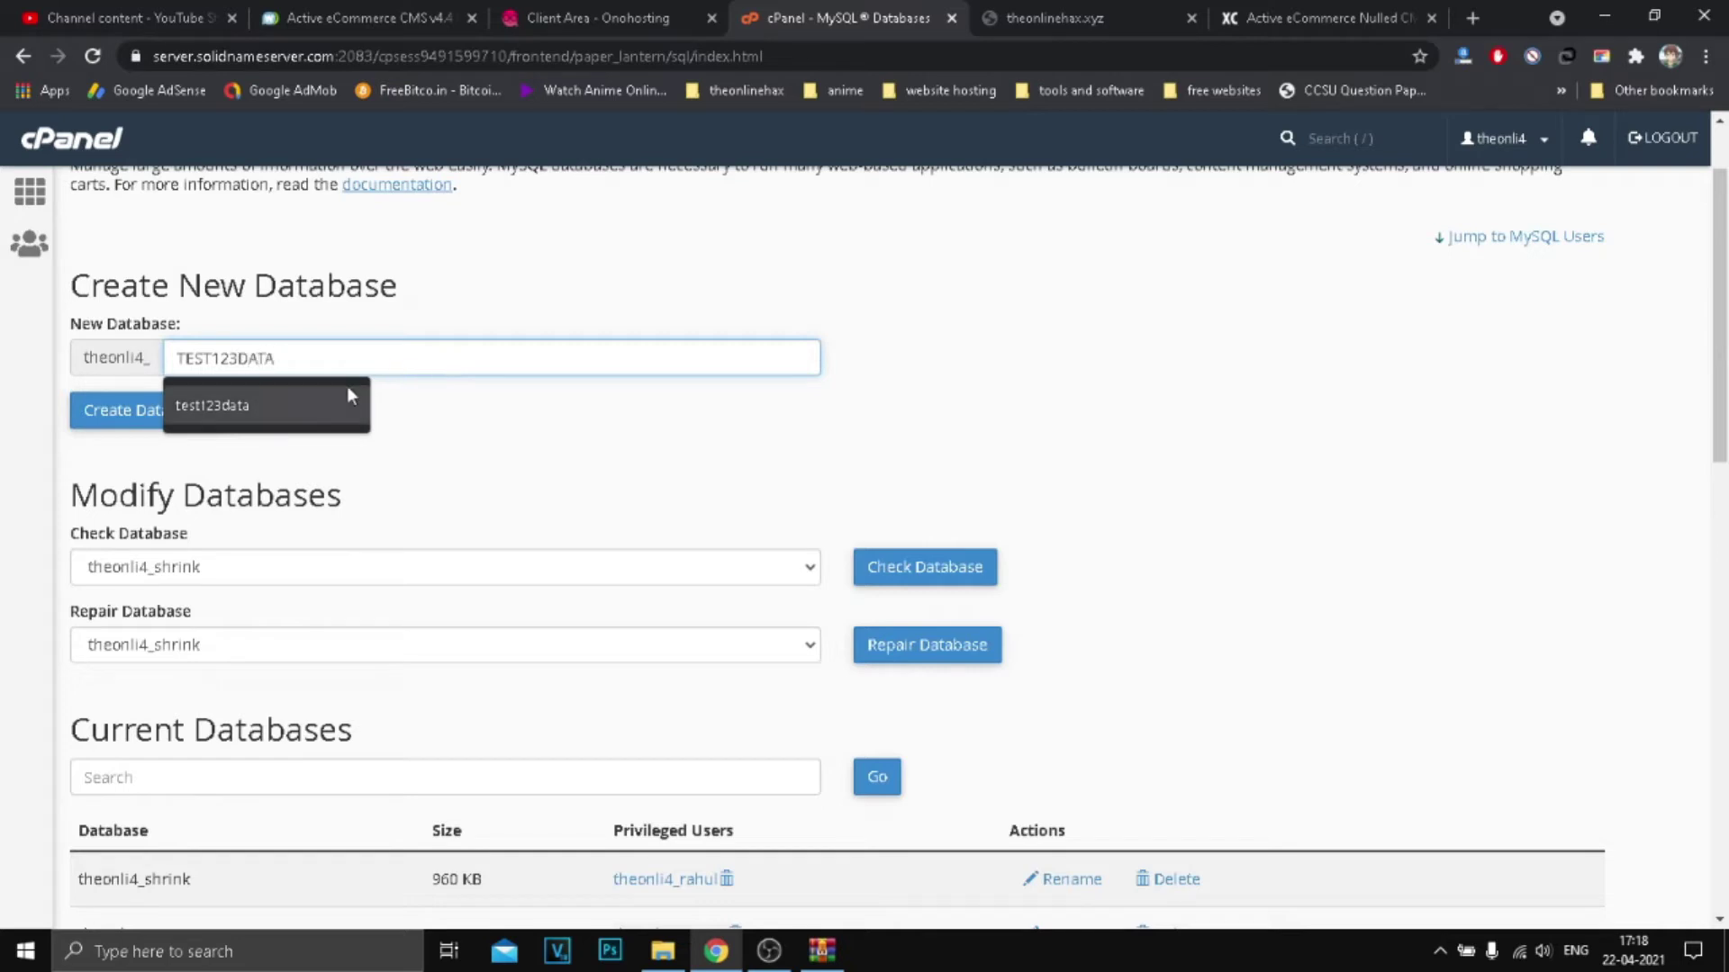
{"action": "left_click", "coordinate": [422, 425]}
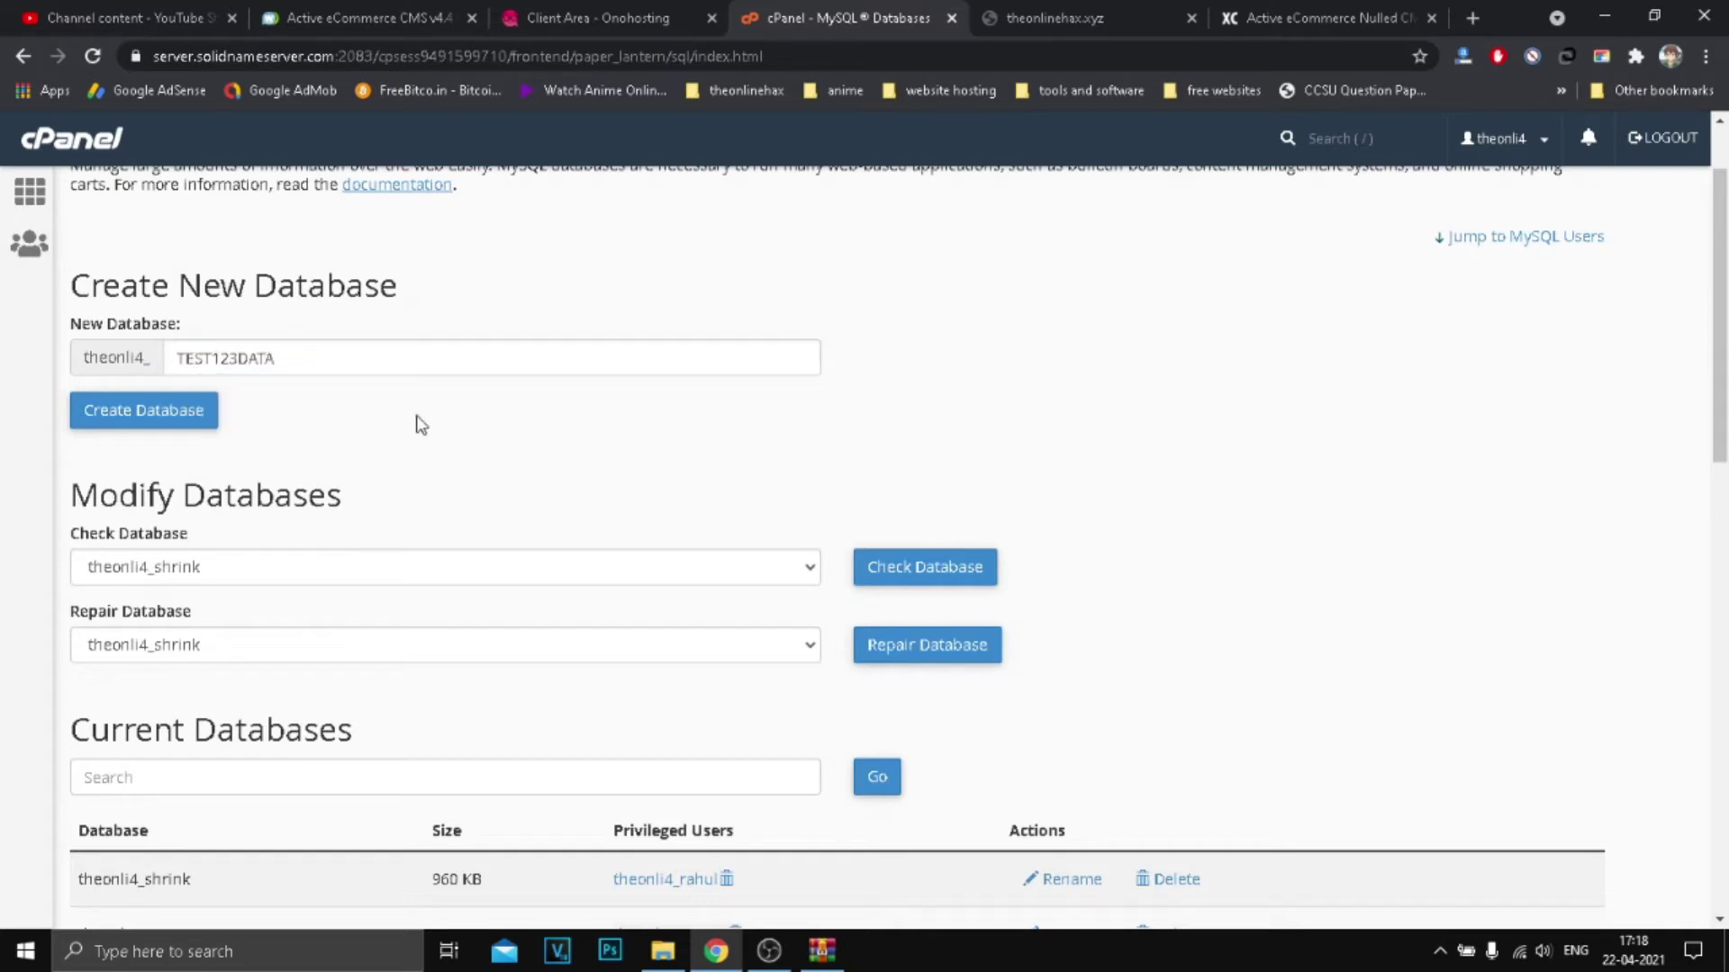
{"action": "left_click_drag", "start_coordinate": [276, 358], "coordinate": [63, 369]}
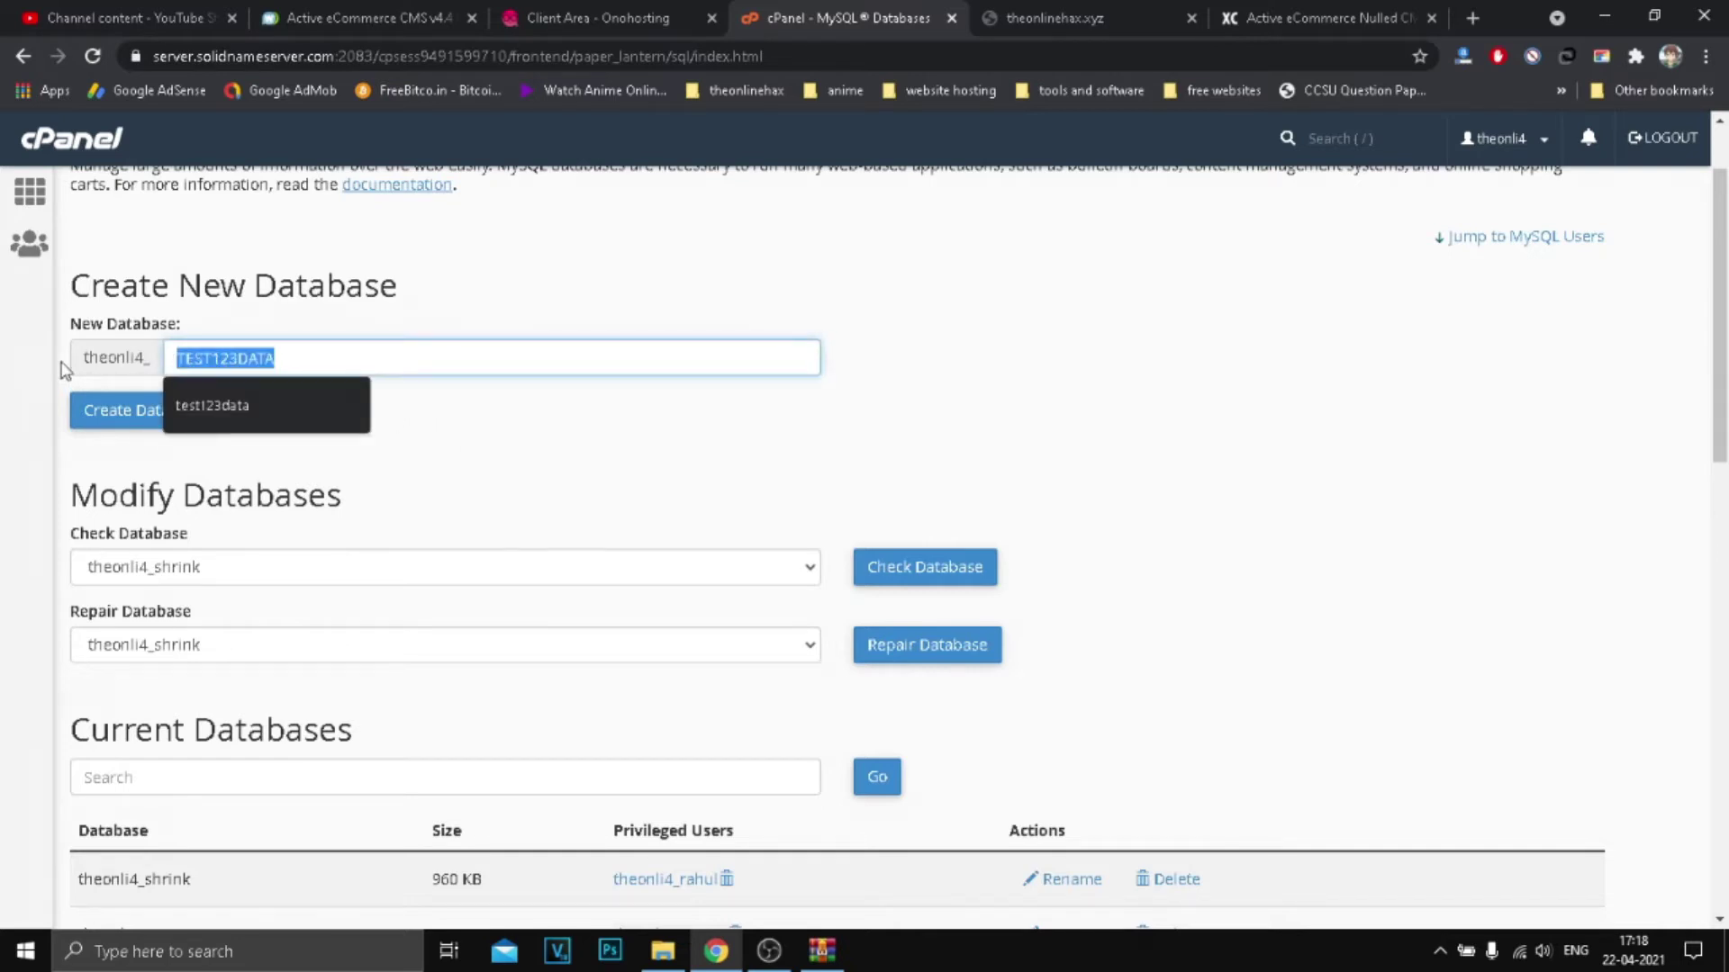
{"action": "left_click", "coordinate": [133, 425]}
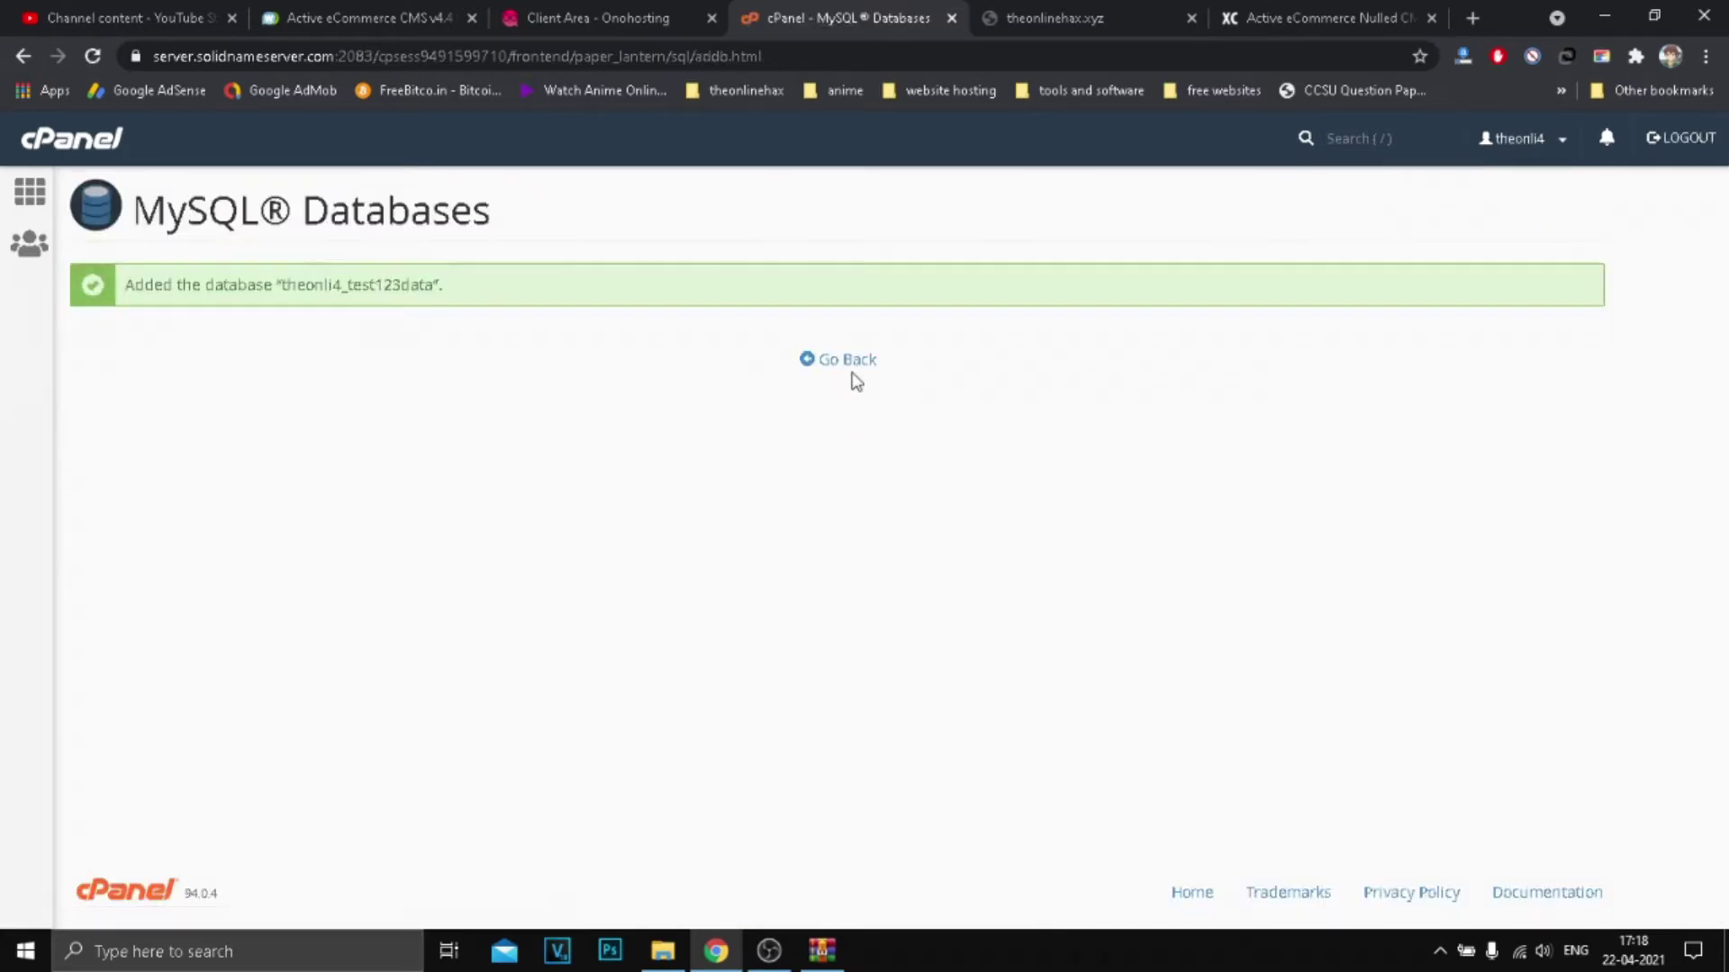
Step: Return to the MySQL Databases page and scroll to the Add New User section
{"action": "left_click", "coordinate": [1071, 18]}
{"action": "left_click", "coordinate": [1283, 18]}
{"action": "left_click", "coordinate": [1054, 18]}
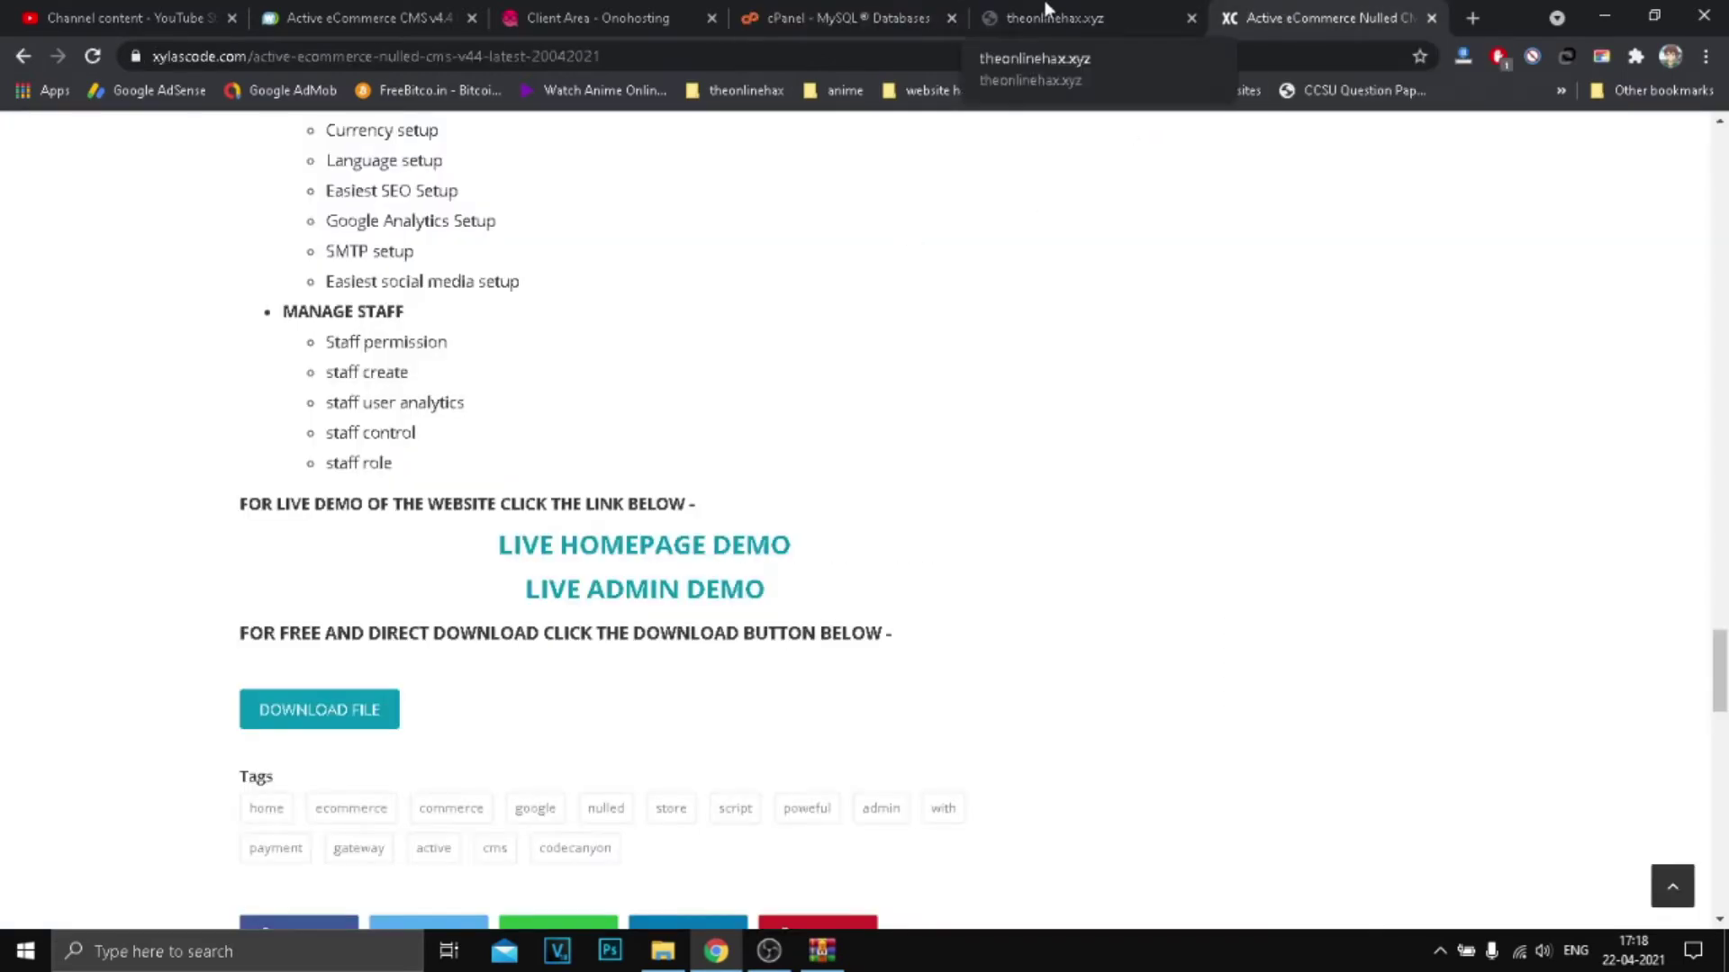
{"action": "left_click", "coordinate": [846, 18]}
{"action": "scroll", "coordinate": [522, 641], "scroll_direction": "down", "scroll_amount": 5}
{"action": "scroll", "coordinate": [450, 612], "scroll_direction": "down", "scroll_amount": 3}
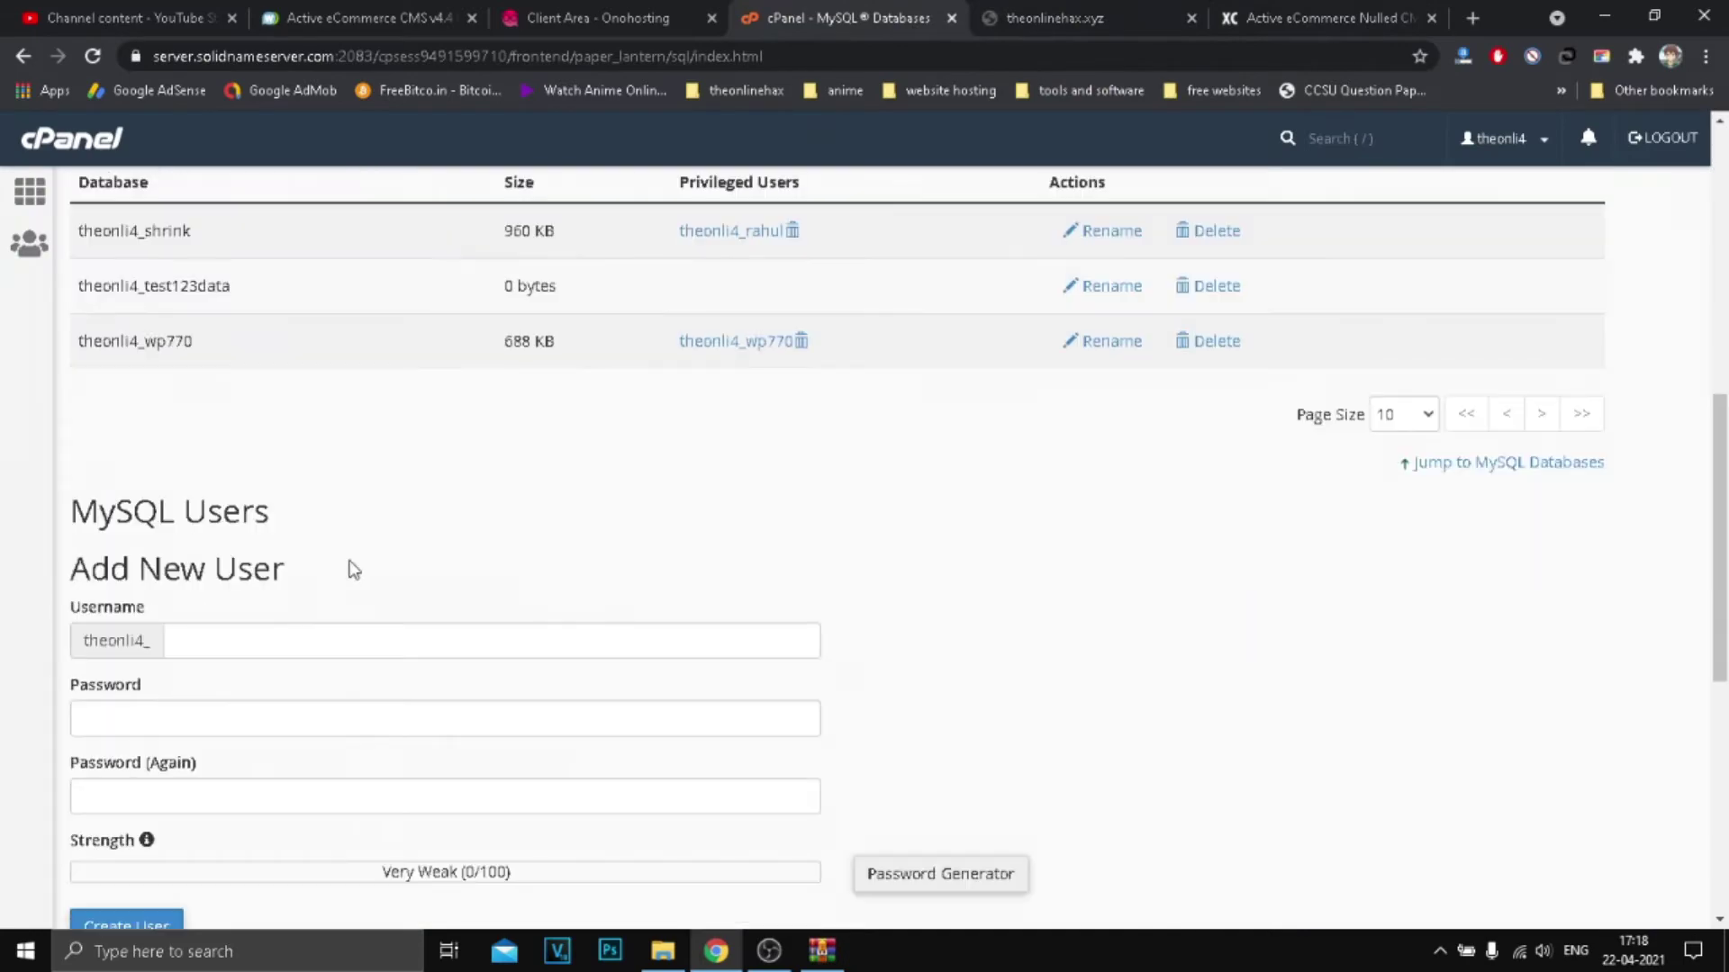
{"action": "scroll", "coordinate": [185, 342], "scroll_direction": "down", "scroll_amount": 5}
{"action": "scroll", "coordinate": [189, 486], "scroll_direction": "up", "scroll_amount": 5}
Step: Enter test123 as the new MySQL username and bring up the Password Generator
{"action": "left_click", "coordinate": [213, 637]}
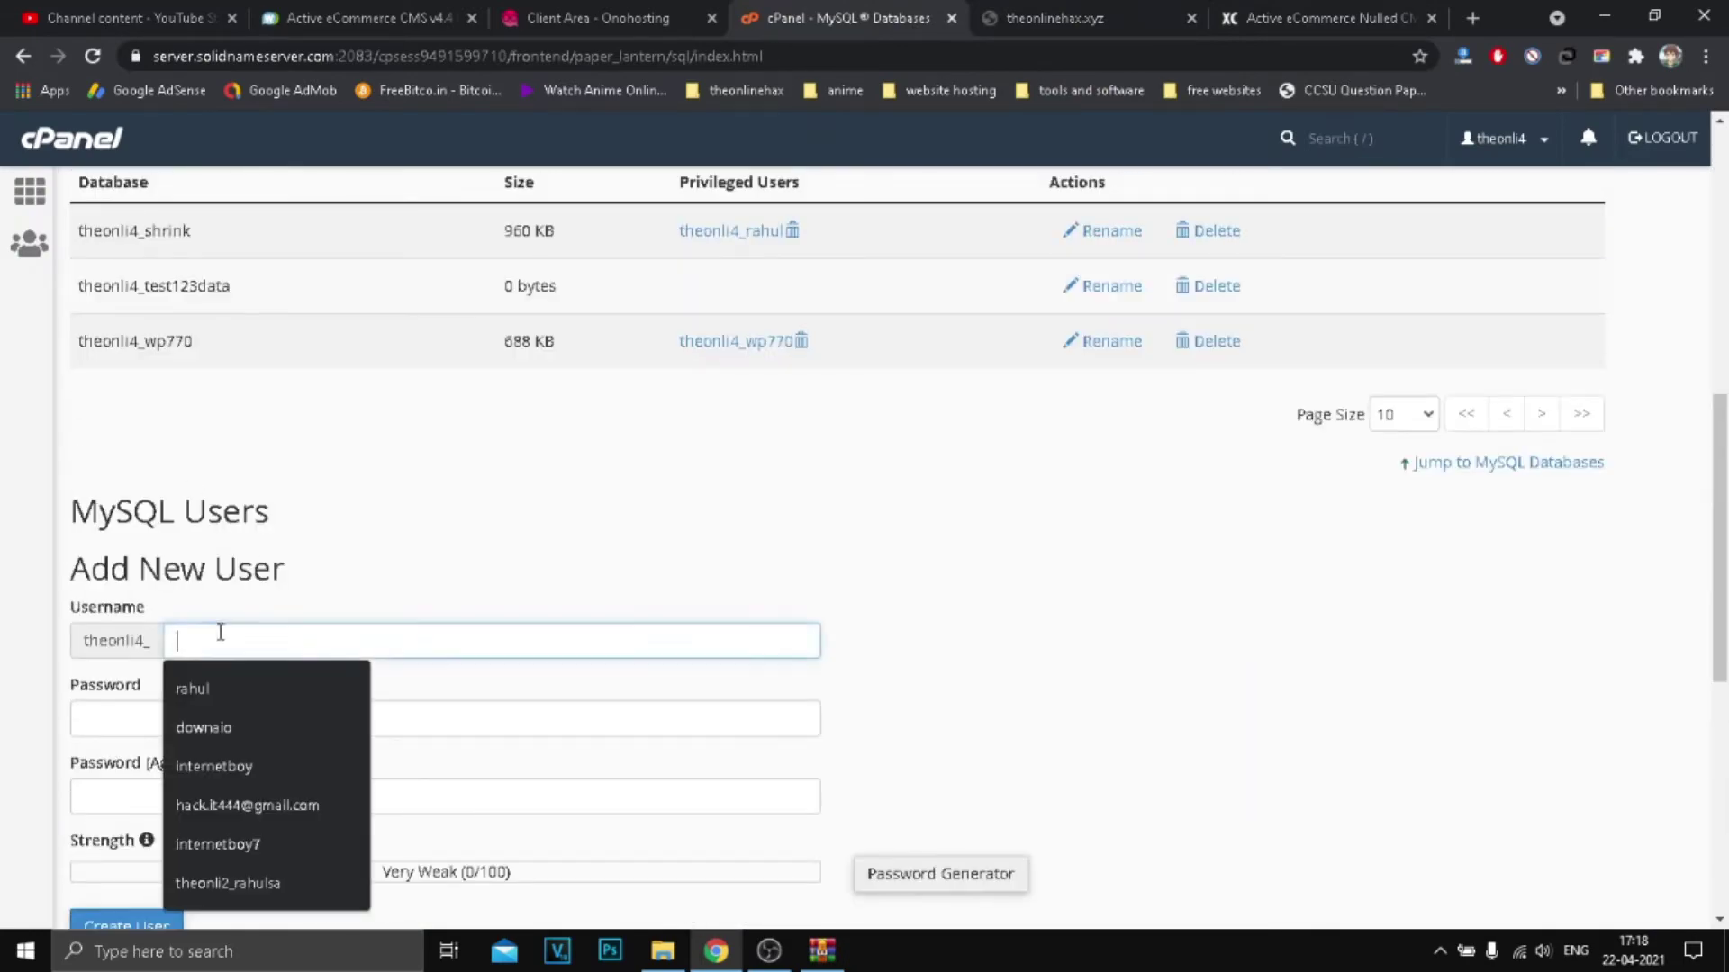
{"action": "scroll", "coordinate": [327, 625], "scroll_direction": "down", "scroll_amount": 1}
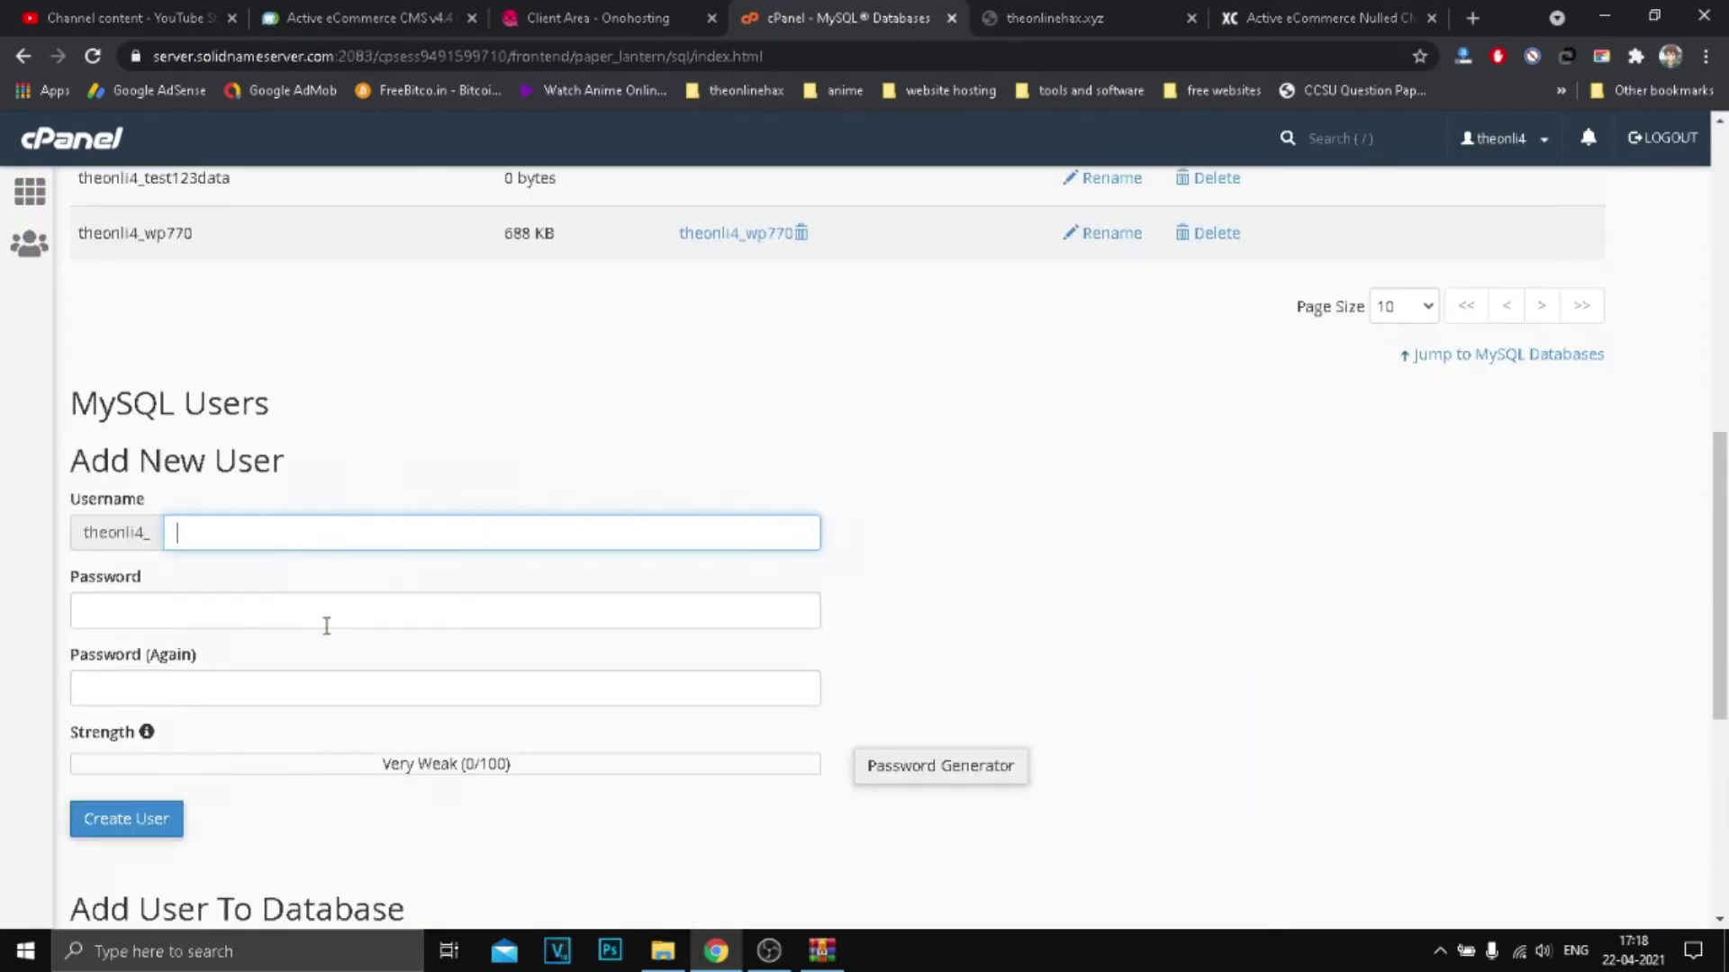
{"action": "left_click", "coordinate": [256, 520]}
{"action": "type", "text": "test1"}
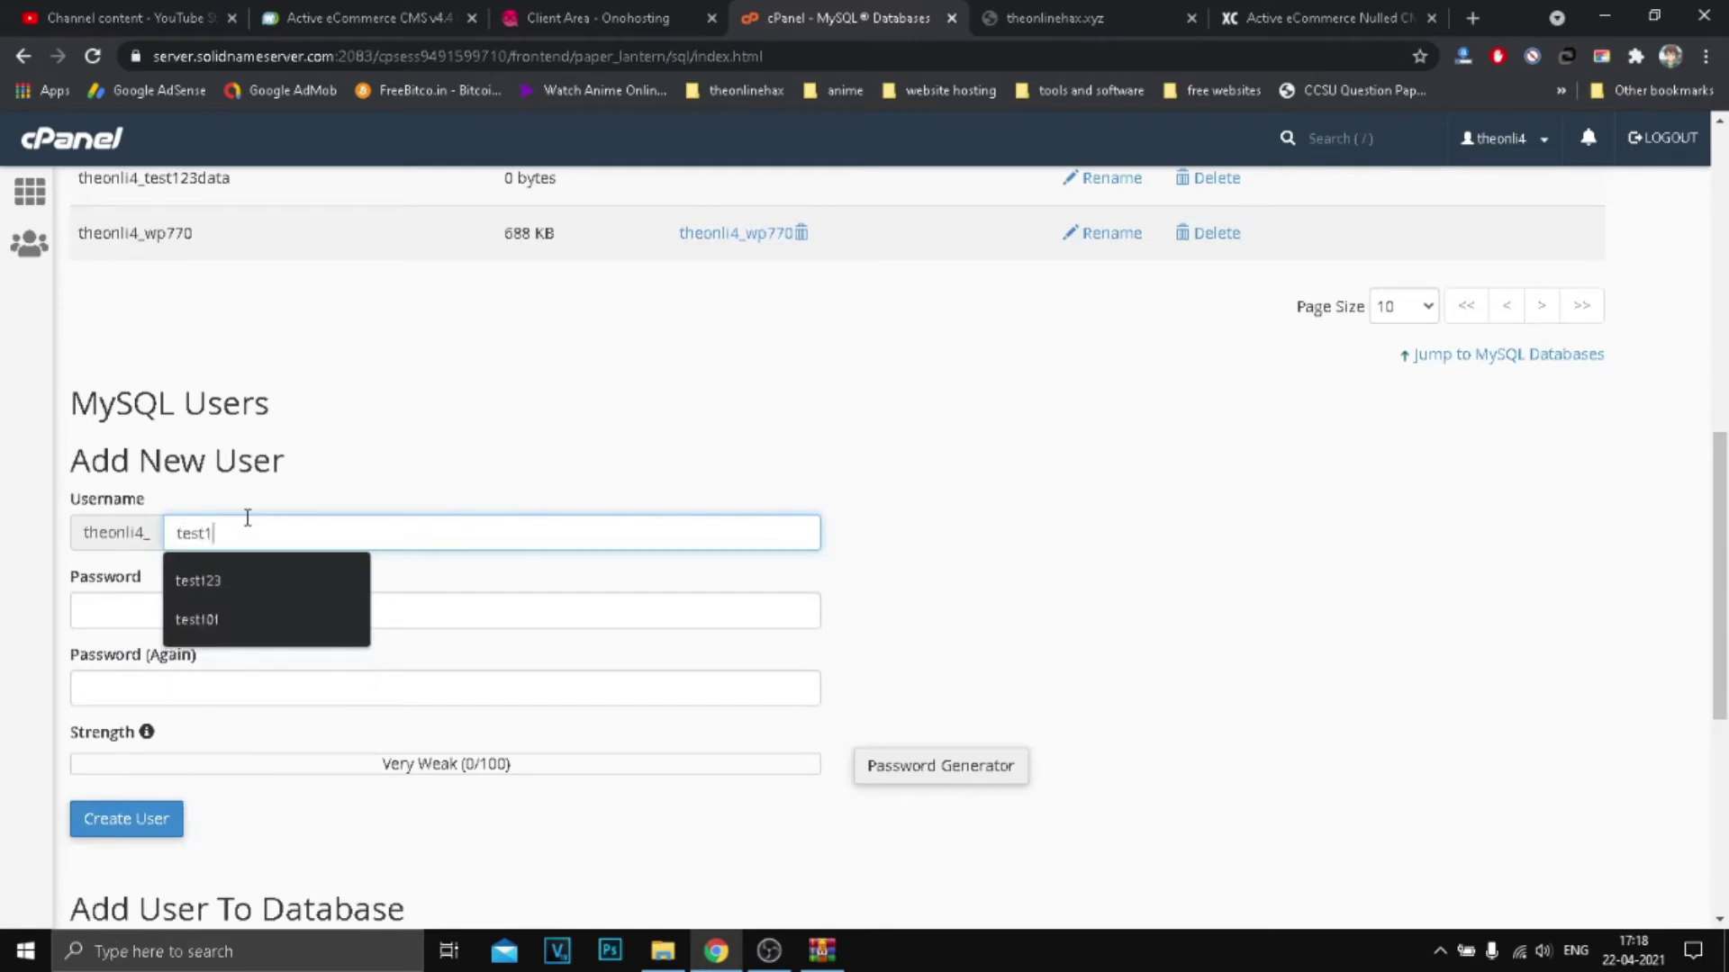
{"action": "type", "text": "23"}
{"action": "left_click", "coordinate": [297, 614]}
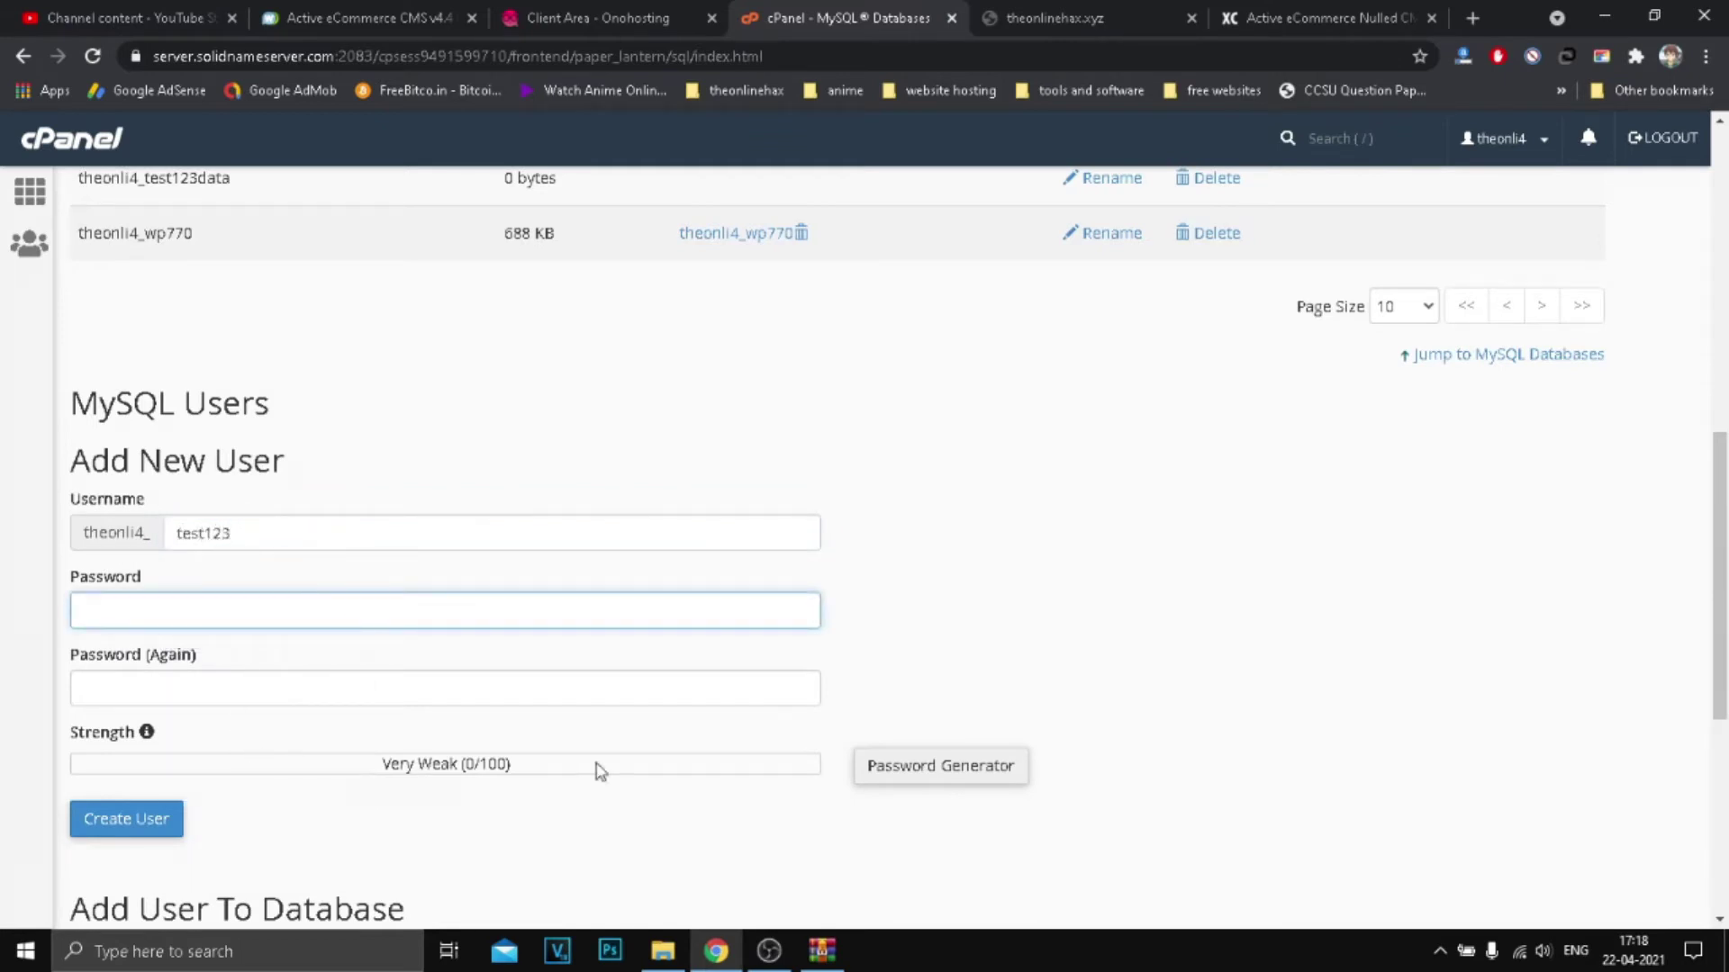
{"action": "left_click", "coordinate": [970, 780]}
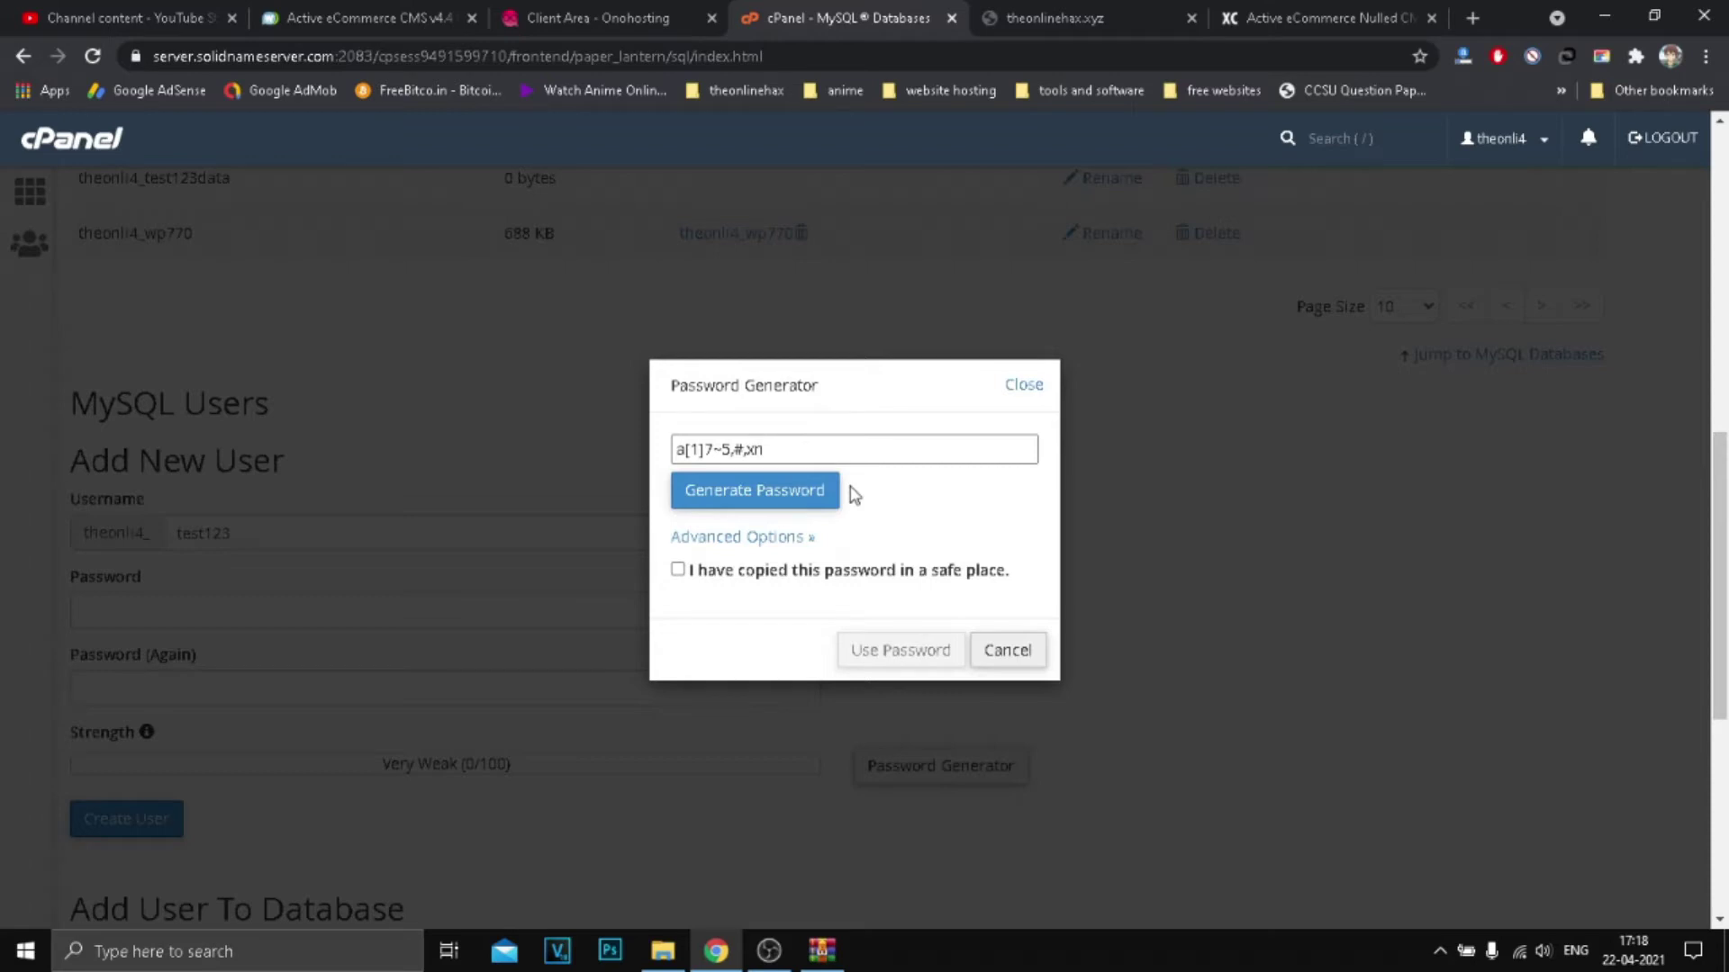
Step: Generate a very strong password, confirm it was copied, and use it for the user
{"action": "left_click", "coordinate": [716, 493]}
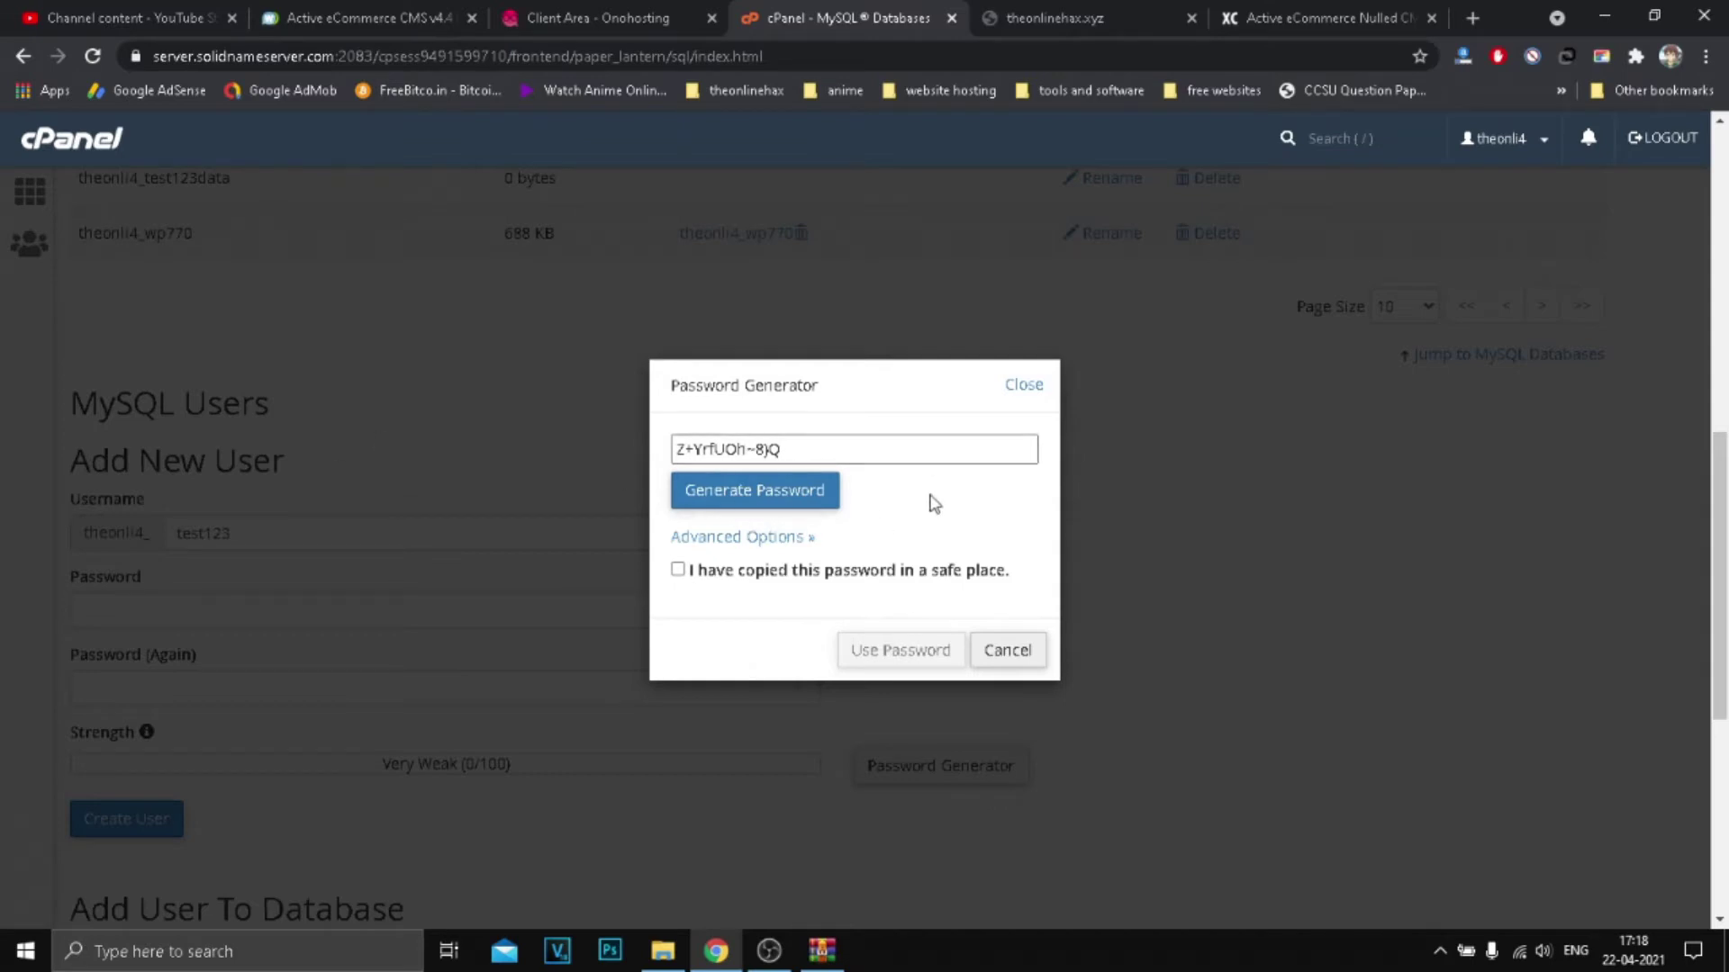
{"action": "left_click", "coordinate": [860, 573]}
{"action": "left_click", "coordinate": [675, 449]}
{"action": "triple_click", "coordinate": [787, 445]}
{"action": "key", "text": "ctrl+c"}
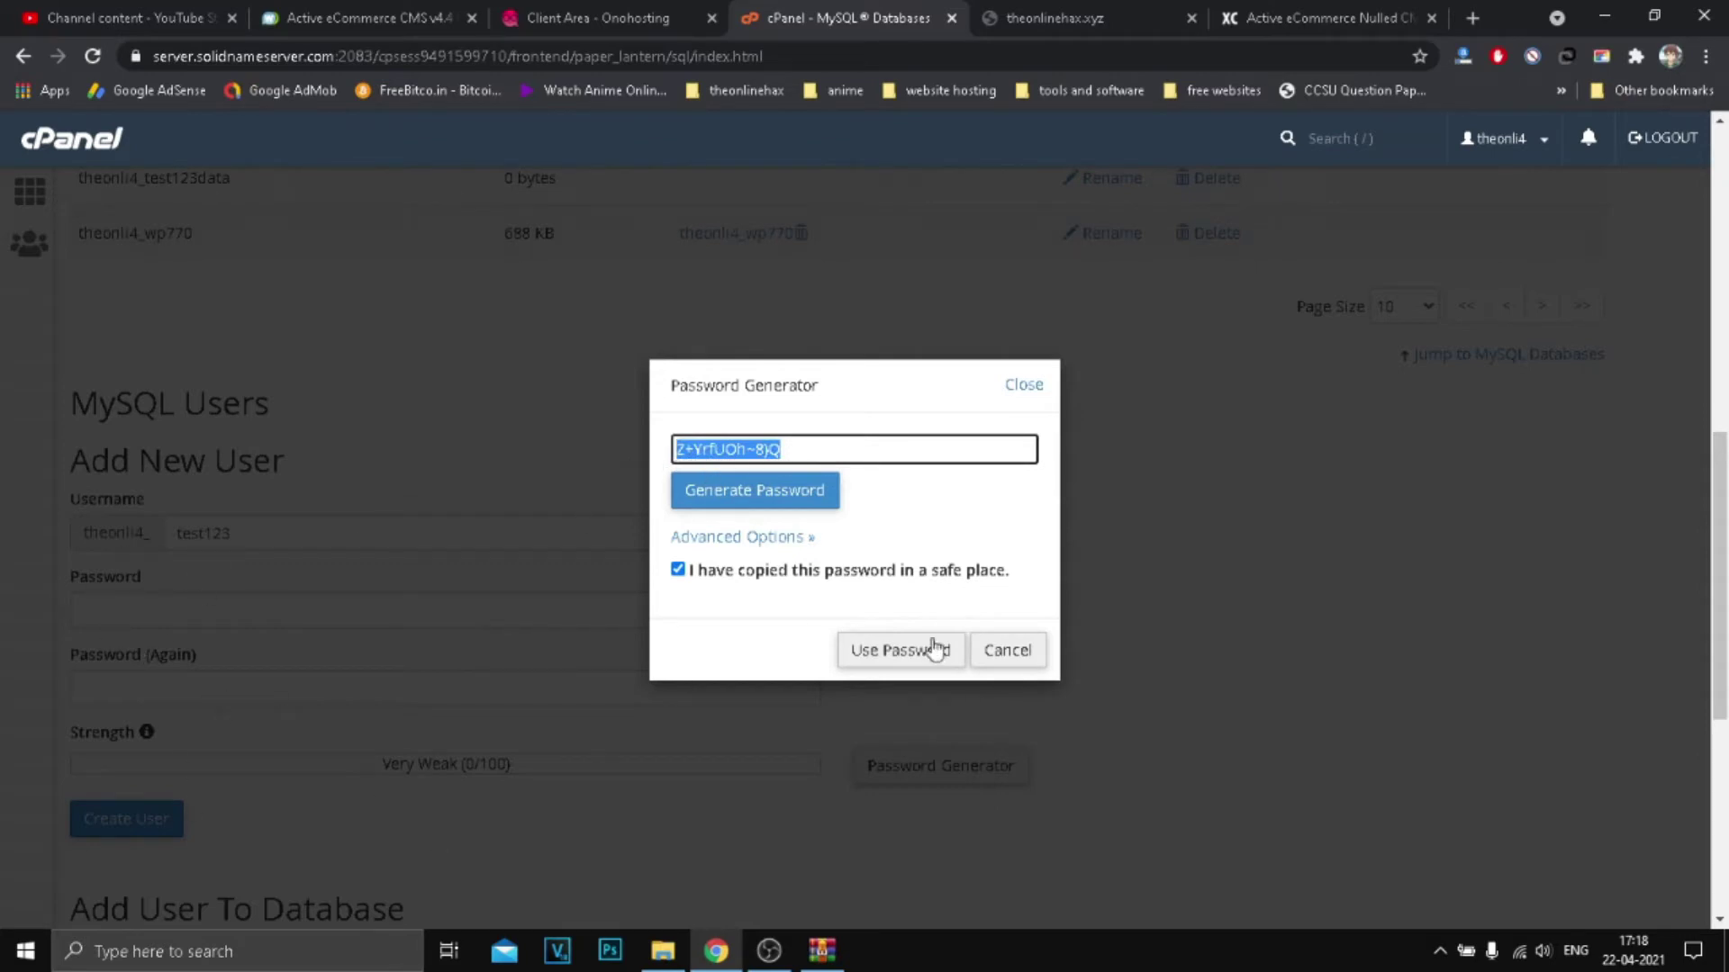
{"action": "left_click", "coordinate": [891, 649]}
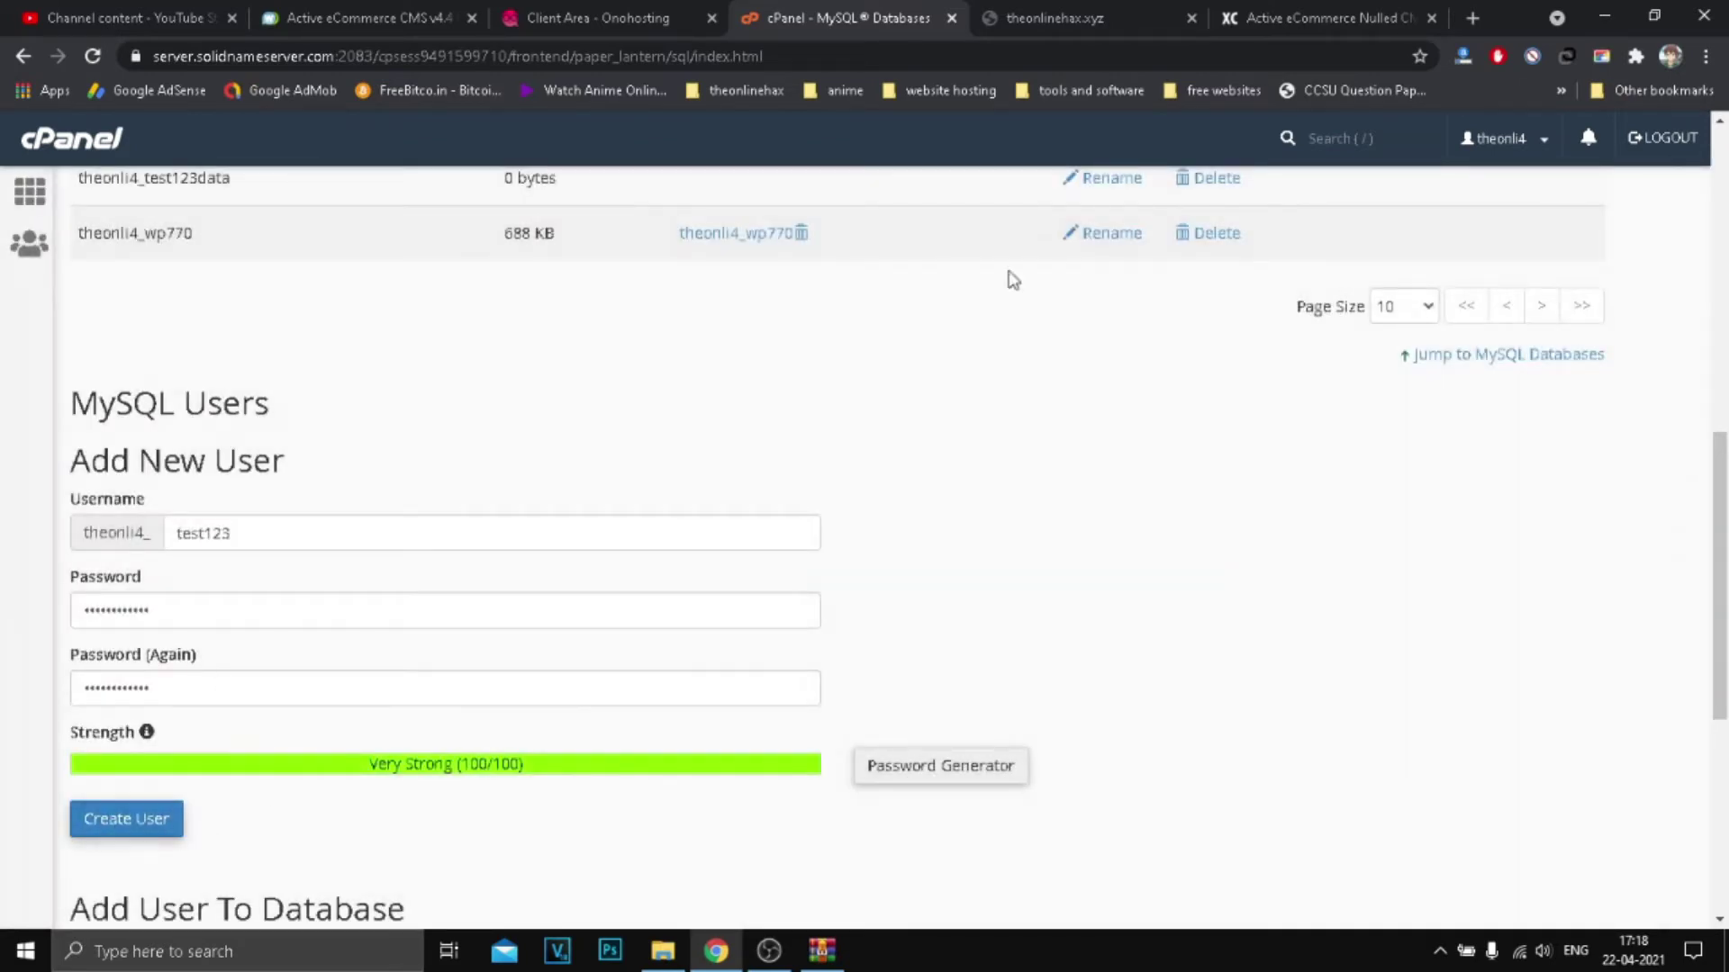
Step: Keep a pasted copy of the password in a new tab and create user theonli4_test123
{"action": "left_click", "coordinate": [1470, 18]}
{"action": "key", "text": "ctrl+v"}
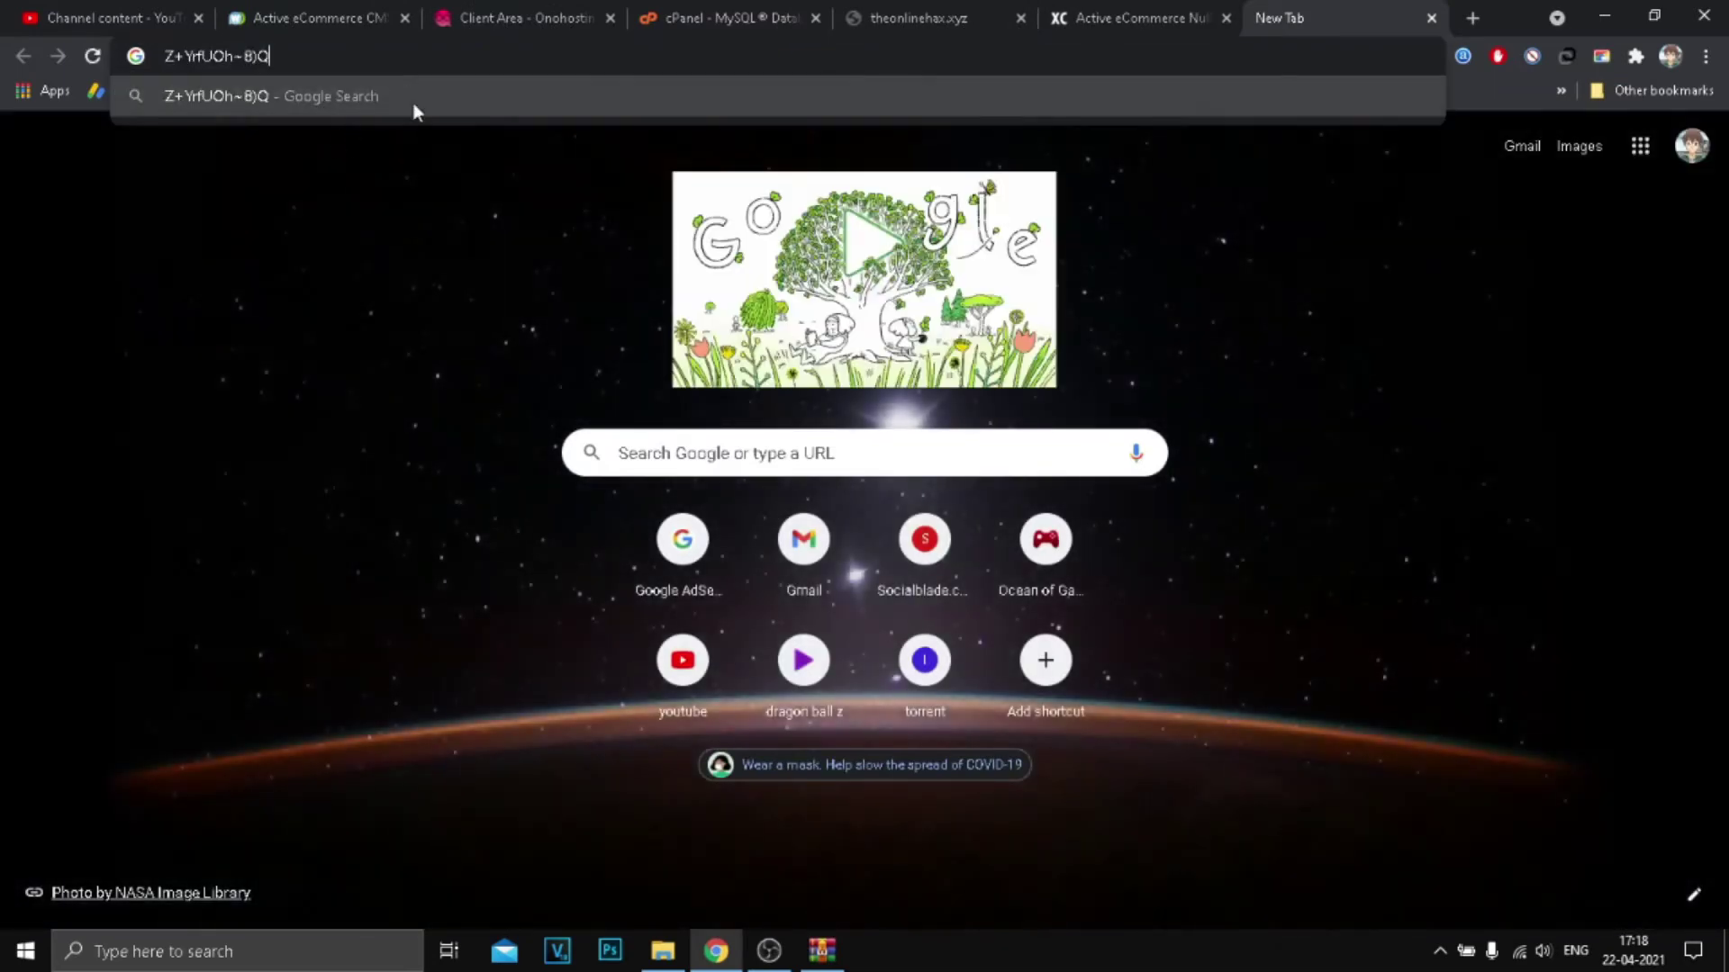
{"action": "key", "text": "ctrl+4"}
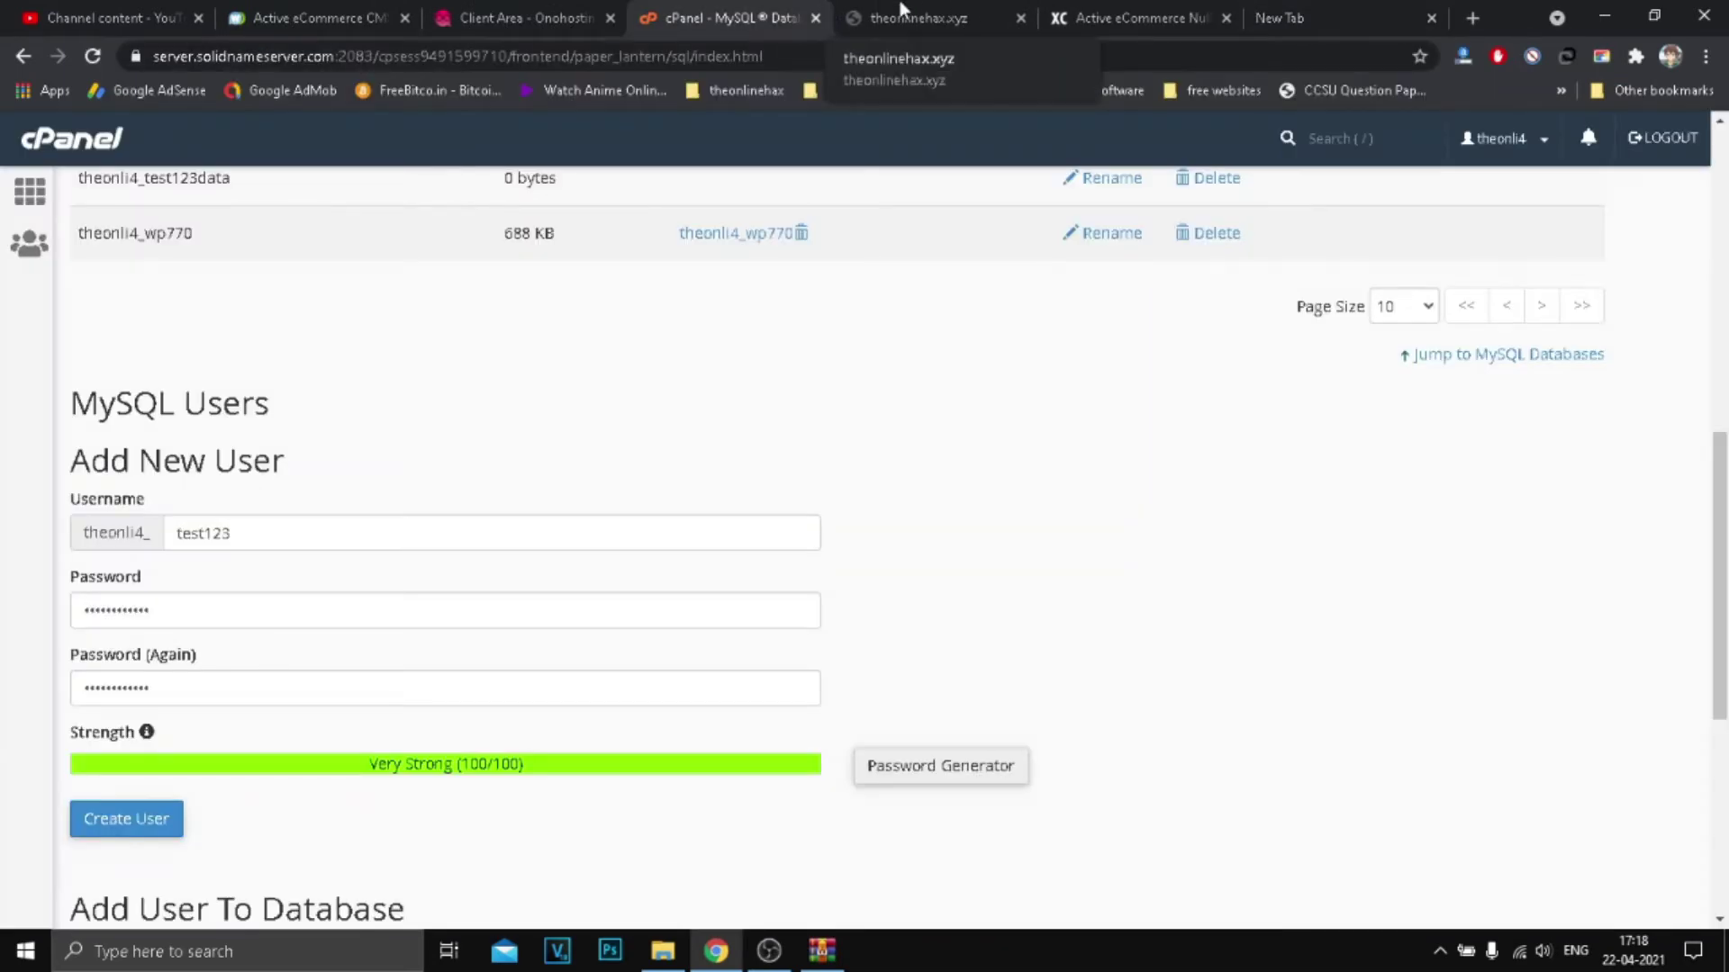
{"action": "left_click", "coordinate": [902, 16]}
{"action": "key", "text": "ctrl+4"}
{"action": "left_click", "coordinate": [148, 824]}
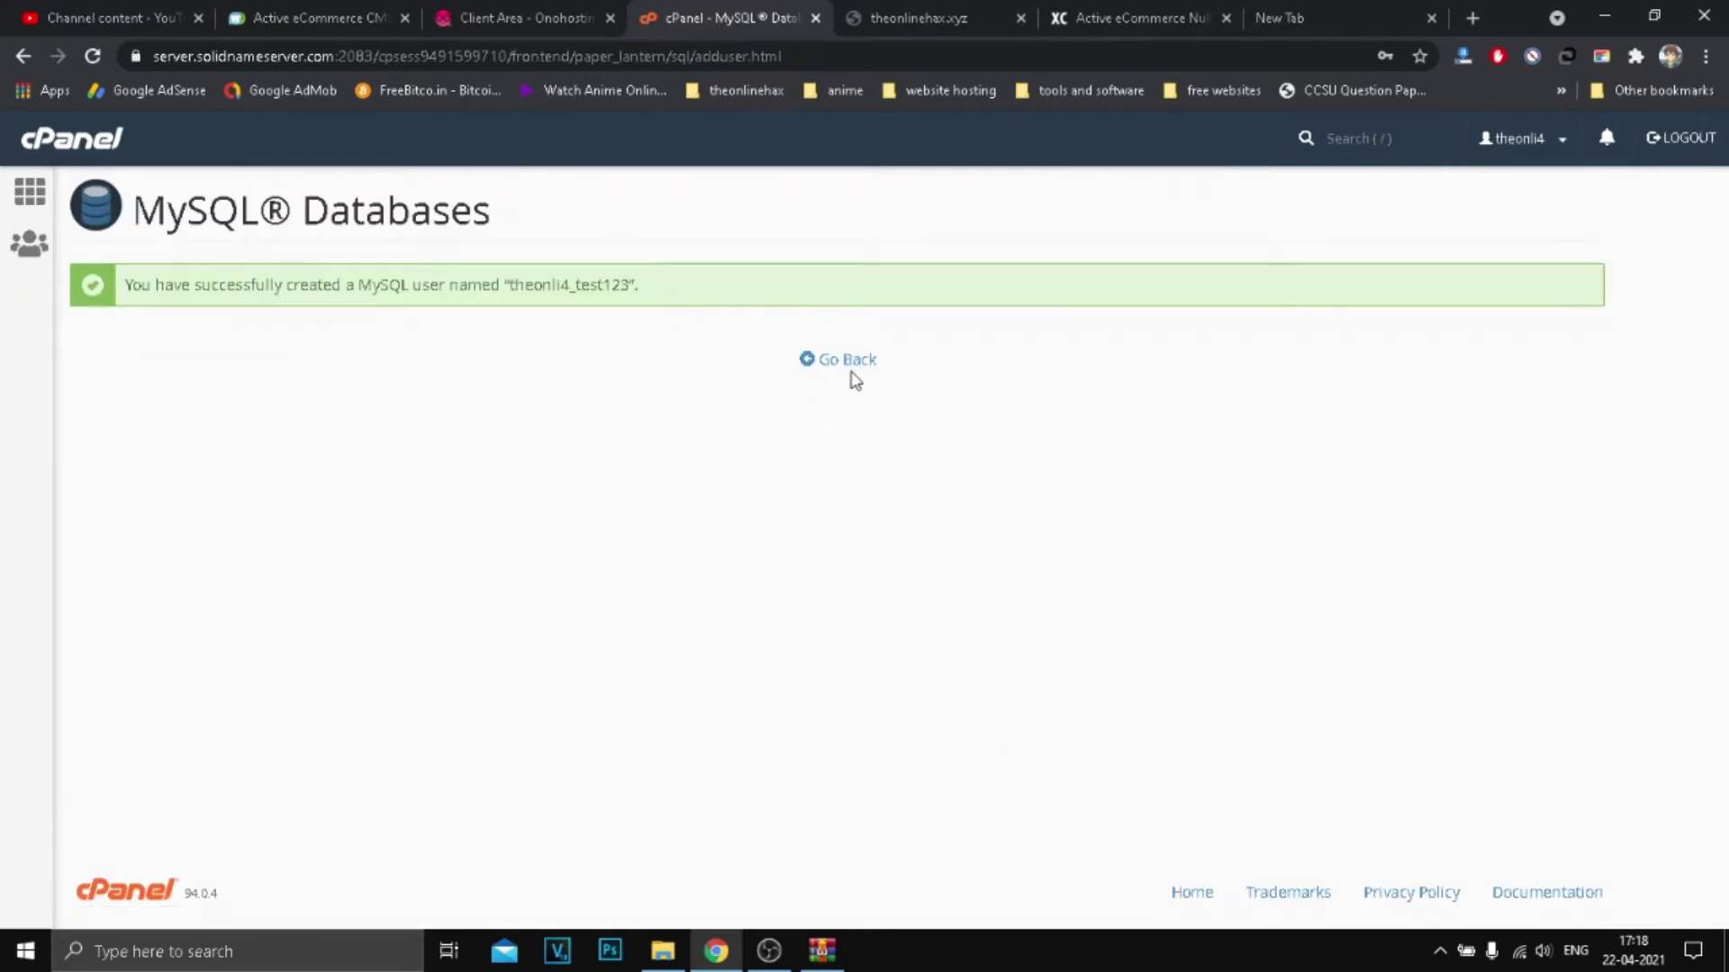
Step: Add user theonli4_test123 to database theonli4_test123data under Add User To Database
{"action": "left_click", "coordinate": [850, 373]}
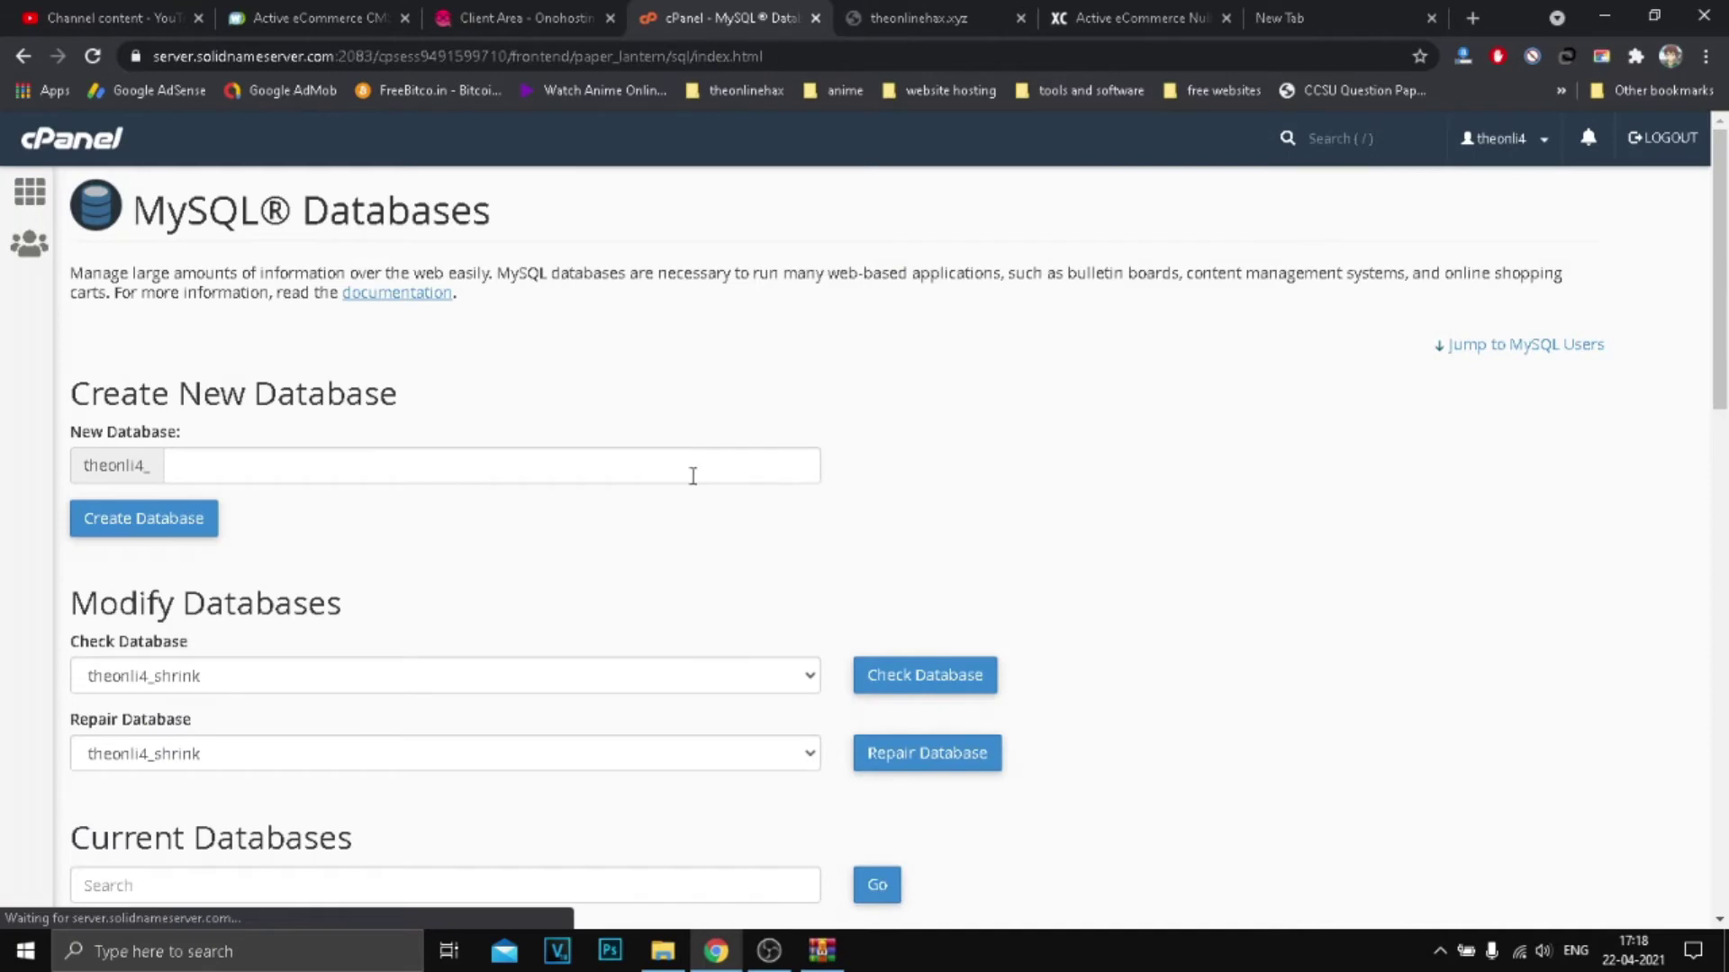
{"action": "scroll", "coordinate": [699, 444], "scroll_direction": "down", "scroll_amount": 15}
{"action": "scroll", "coordinate": [660, 473], "scroll_direction": "down", "scroll_amount": 2}
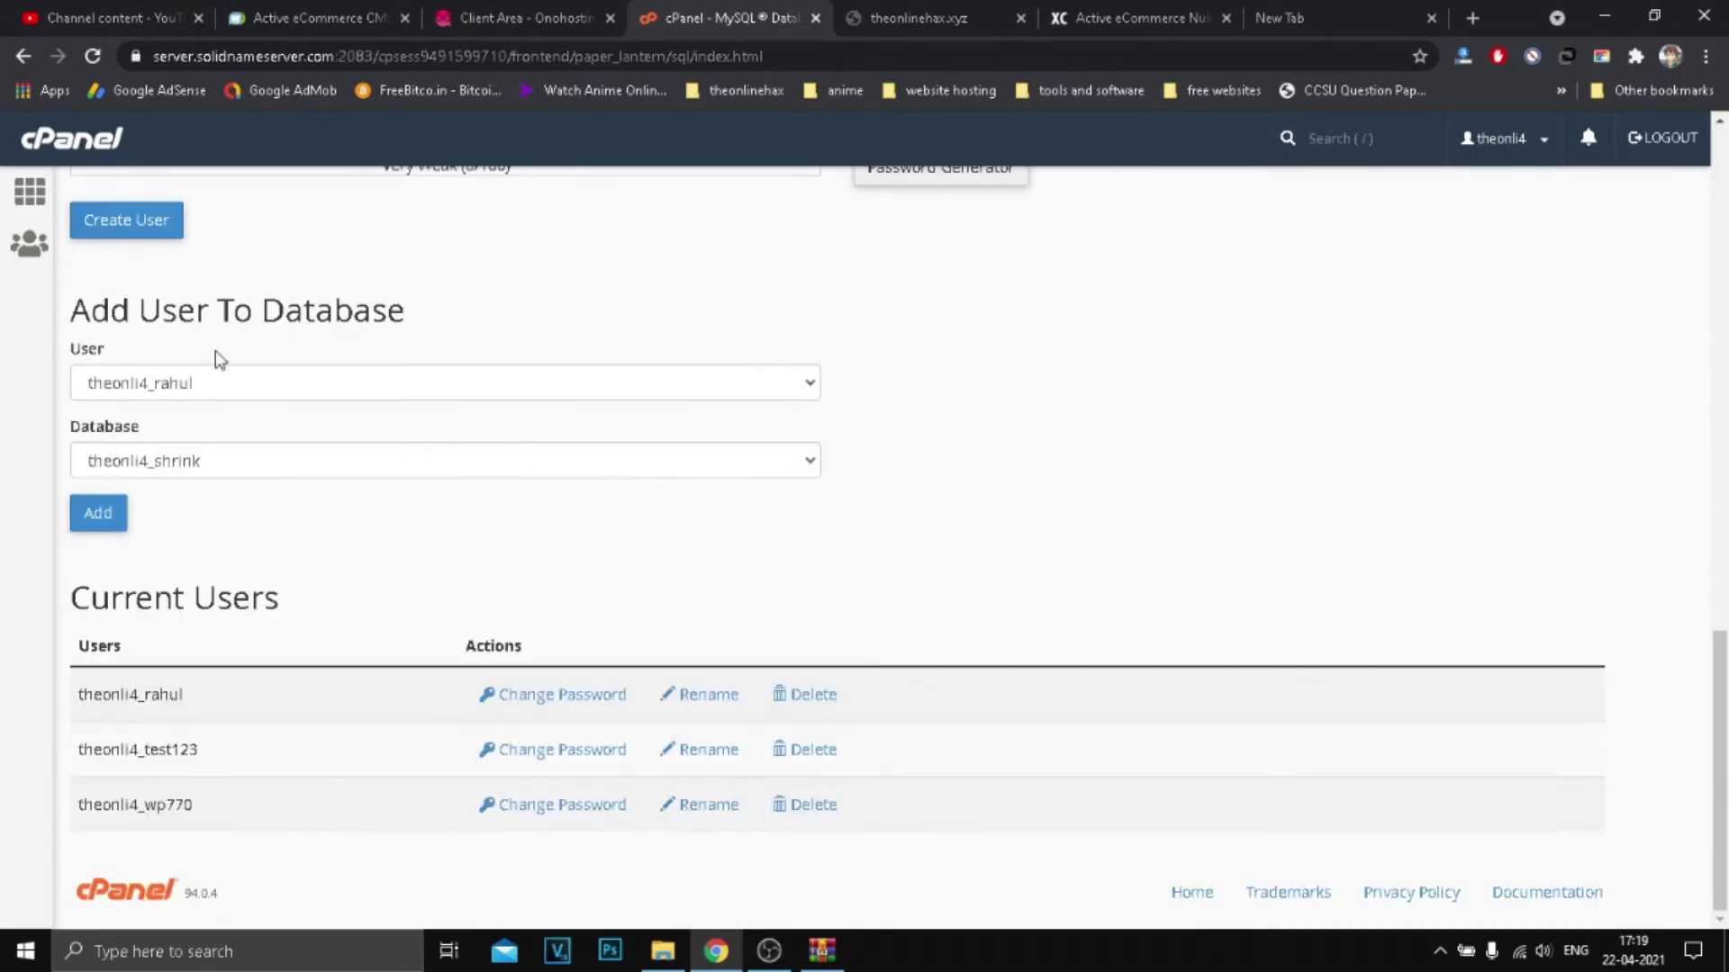
{"action": "left_click_drag", "start_coordinate": [107, 310], "coordinate": [455, 294]}
{"action": "left_click", "coordinate": [435, 342]}
{"action": "left_click", "coordinate": [309, 386]}
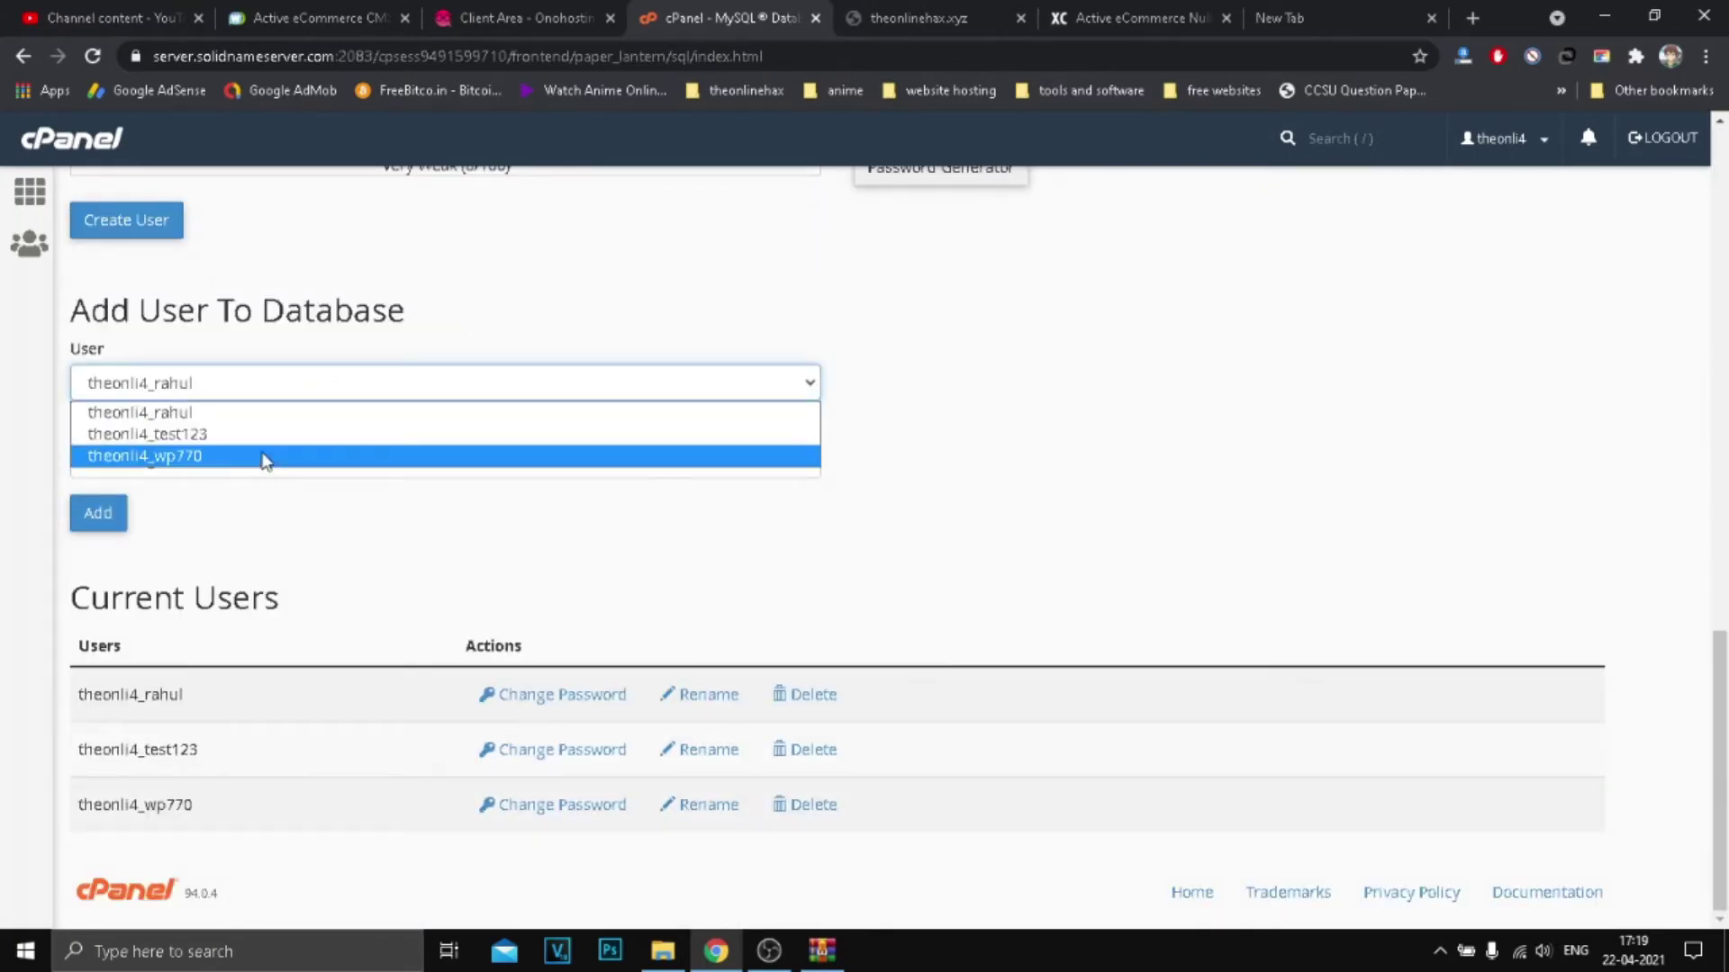
{"action": "left_click", "coordinate": [149, 439]}
{"action": "left_click", "coordinate": [212, 395]}
{"action": "left_click", "coordinate": [203, 435]}
{"action": "left_click", "coordinate": [202, 464]}
{"action": "left_click", "coordinate": [189, 512]}
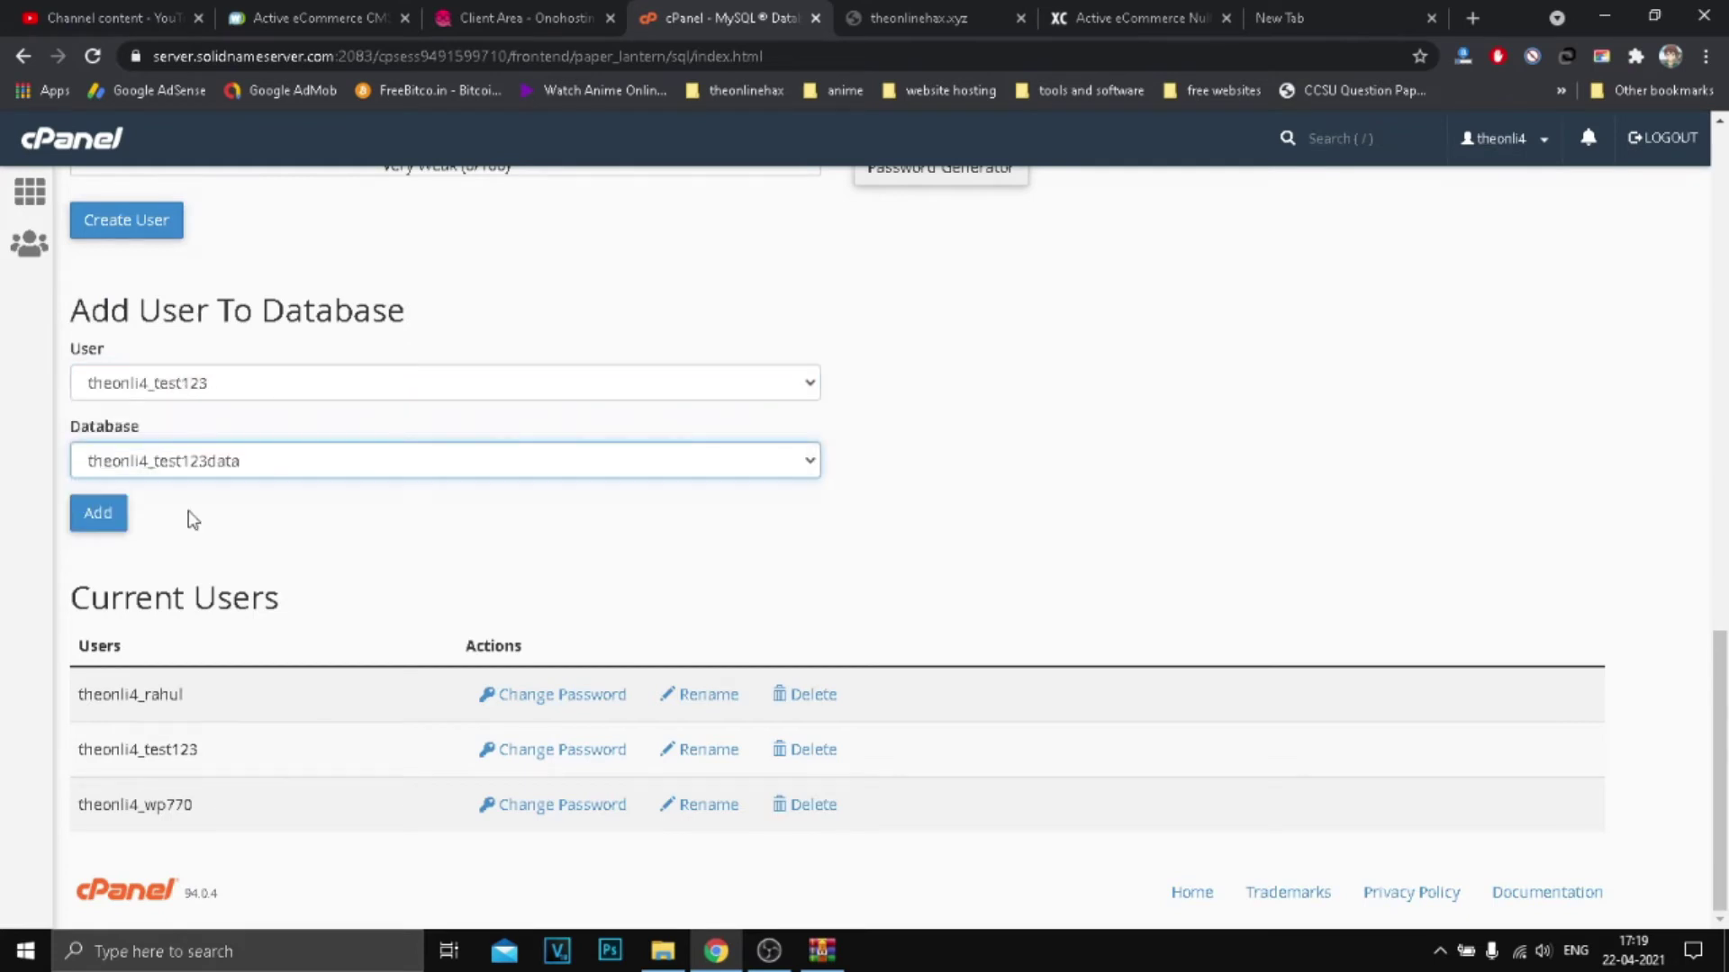
{"action": "left_click", "coordinate": [110, 515]}
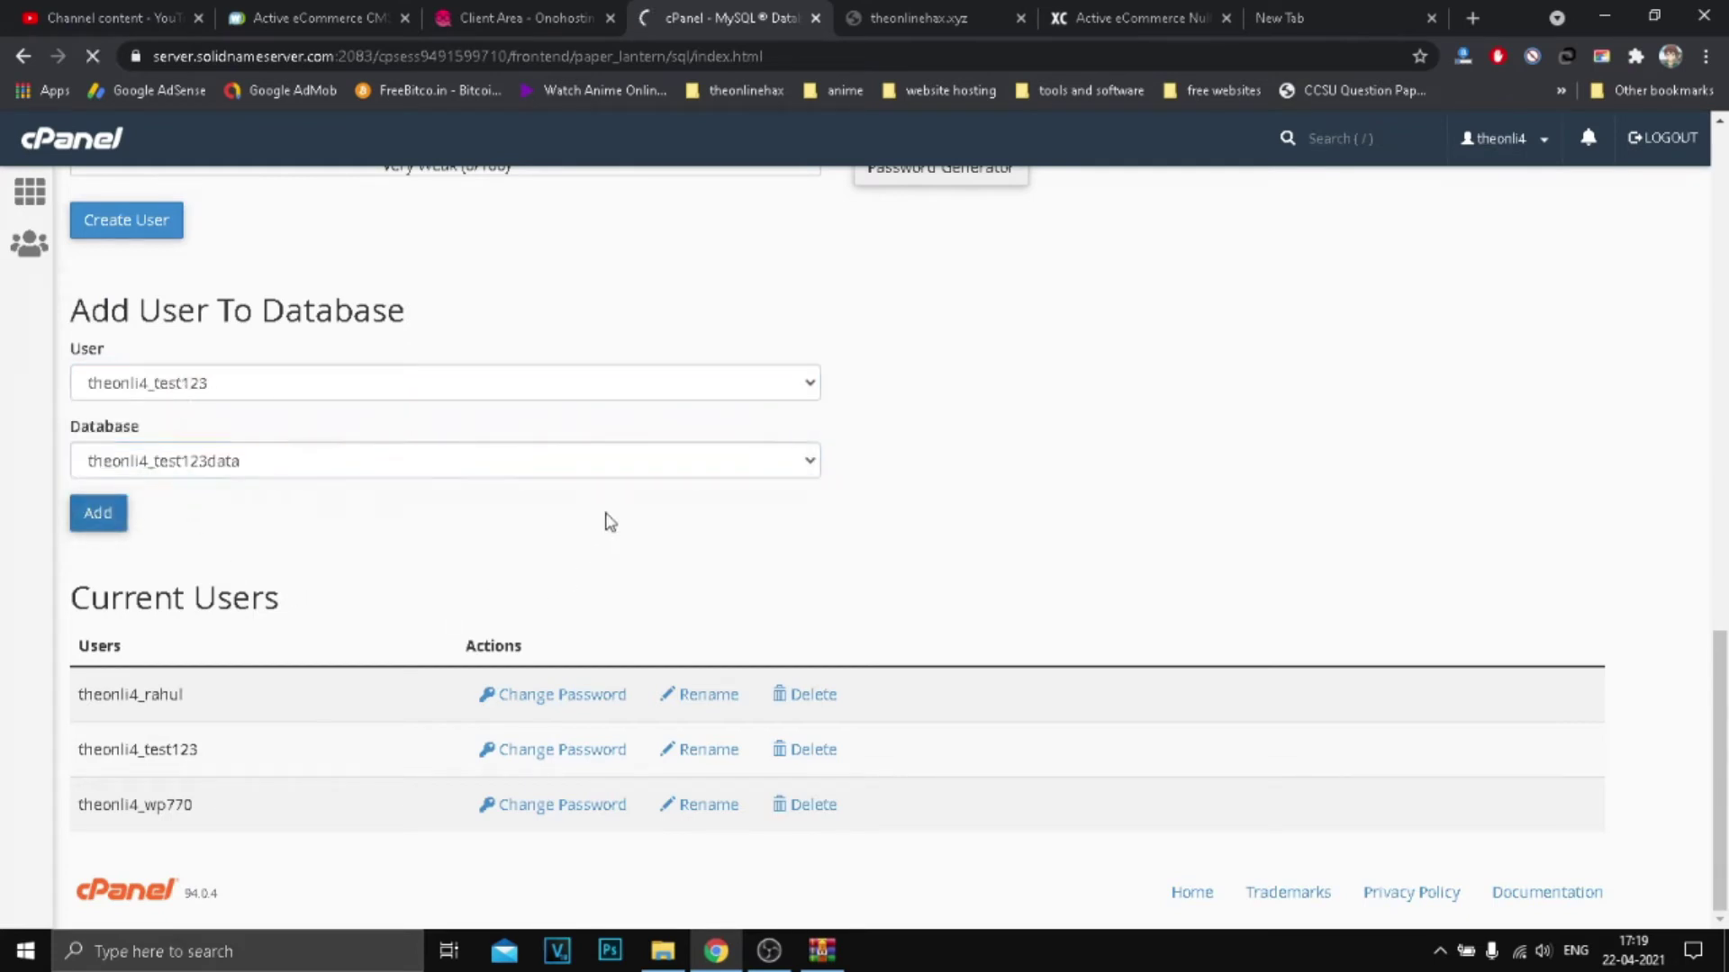
Step: Grant theonli4_test123 all privileges on theonli4_test123data and save the changes
{"action": "left_click", "coordinate": [85, 402]}
{"action": "scroll", "coordinate": [552, 409], "scroll_direction": "down", "scroll_amount": 3}
{"action": "scroll", "coordinate": [607, 543], "scroll_direction": "up", "scroll_amount": 1}
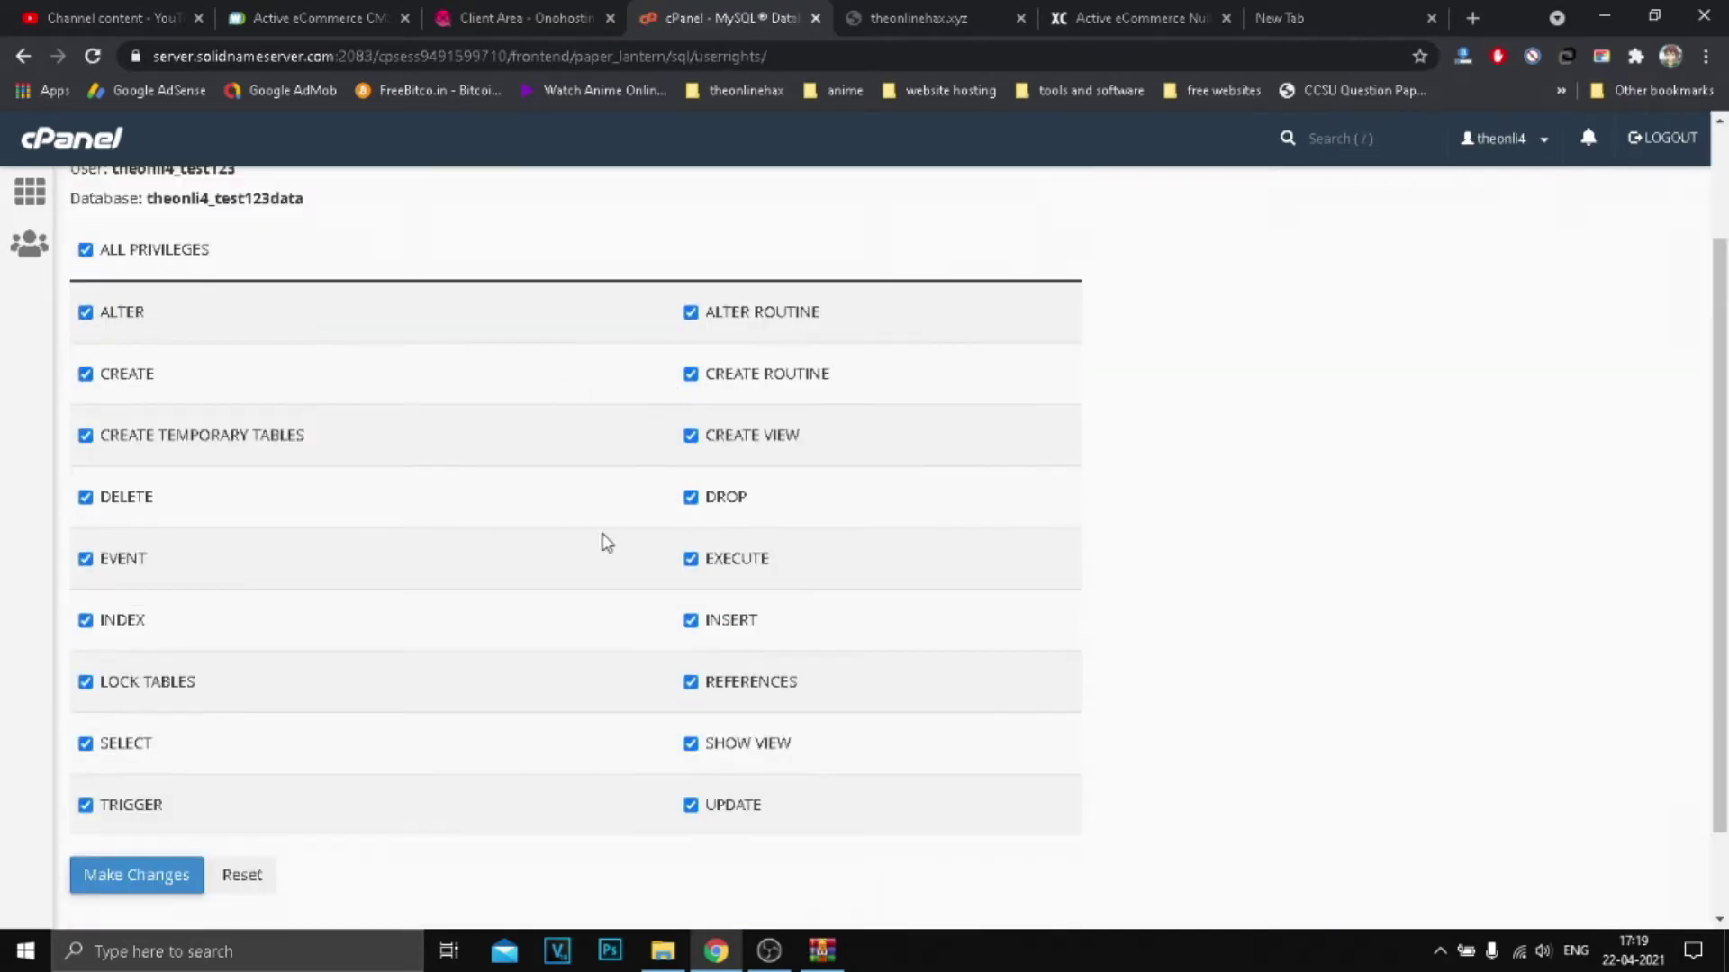
{"action": "scroll", "coordinate": [549, 781], "scroll_direction": "down", "scroll_amount": 1}
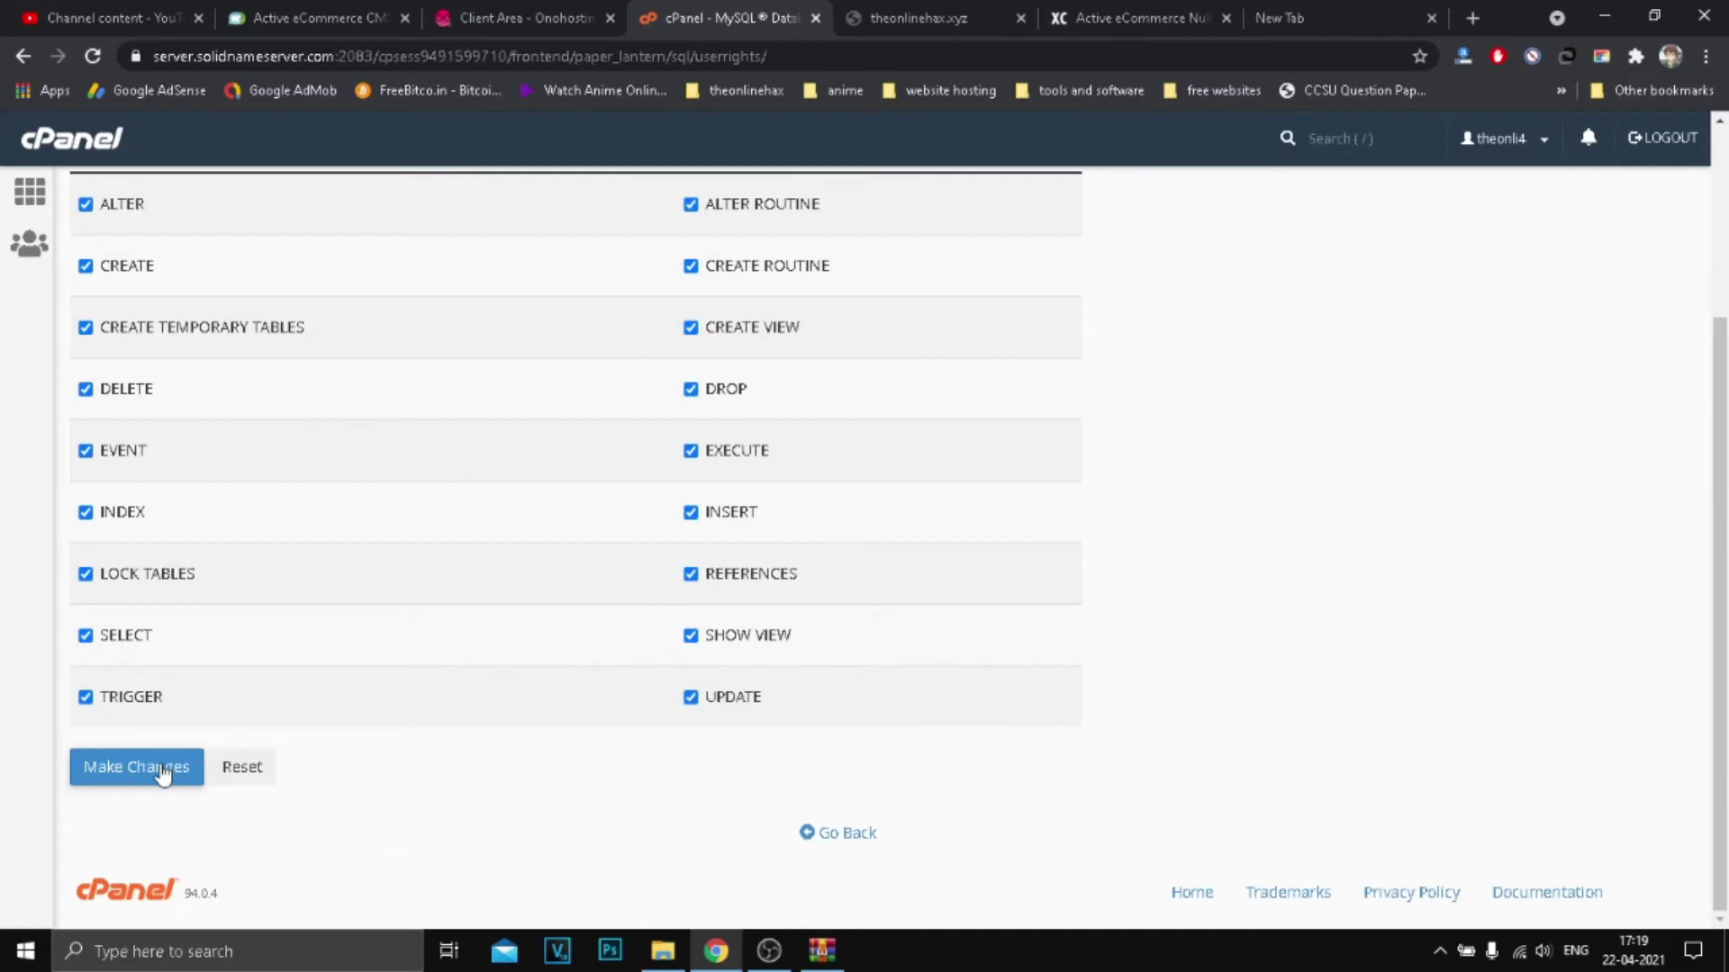
{"action": "left_click", "coordinate": [158, 769]}
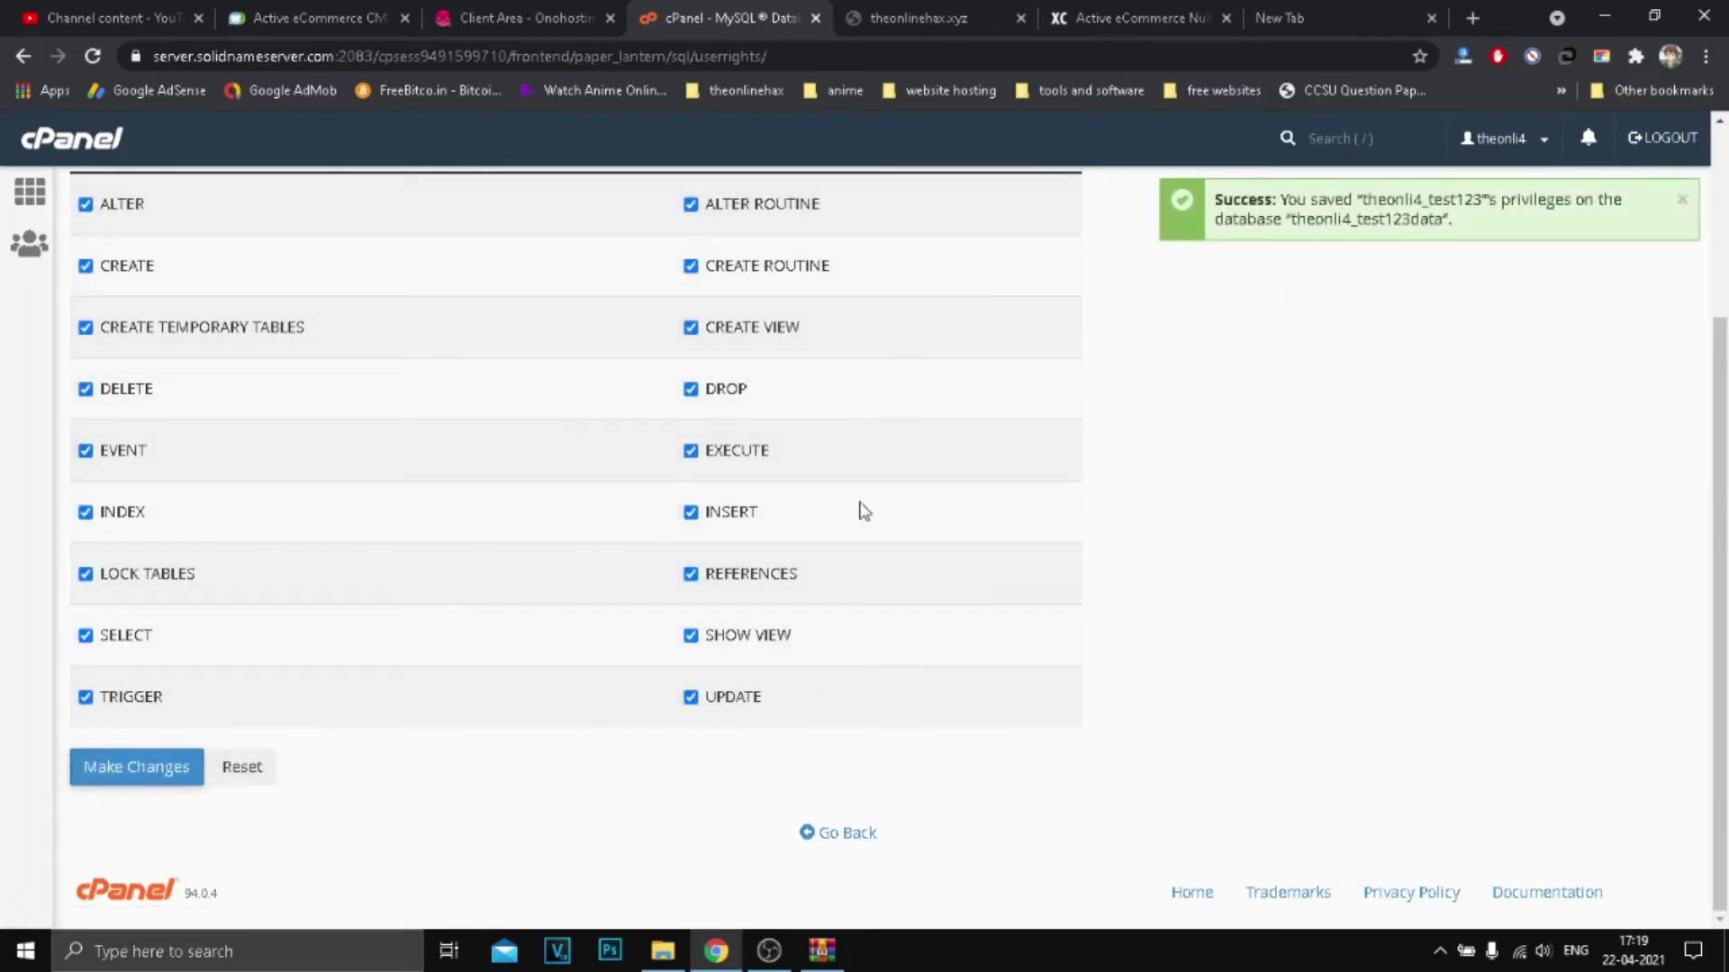
{"action": "left_click", "coordinate": [852, 833]}
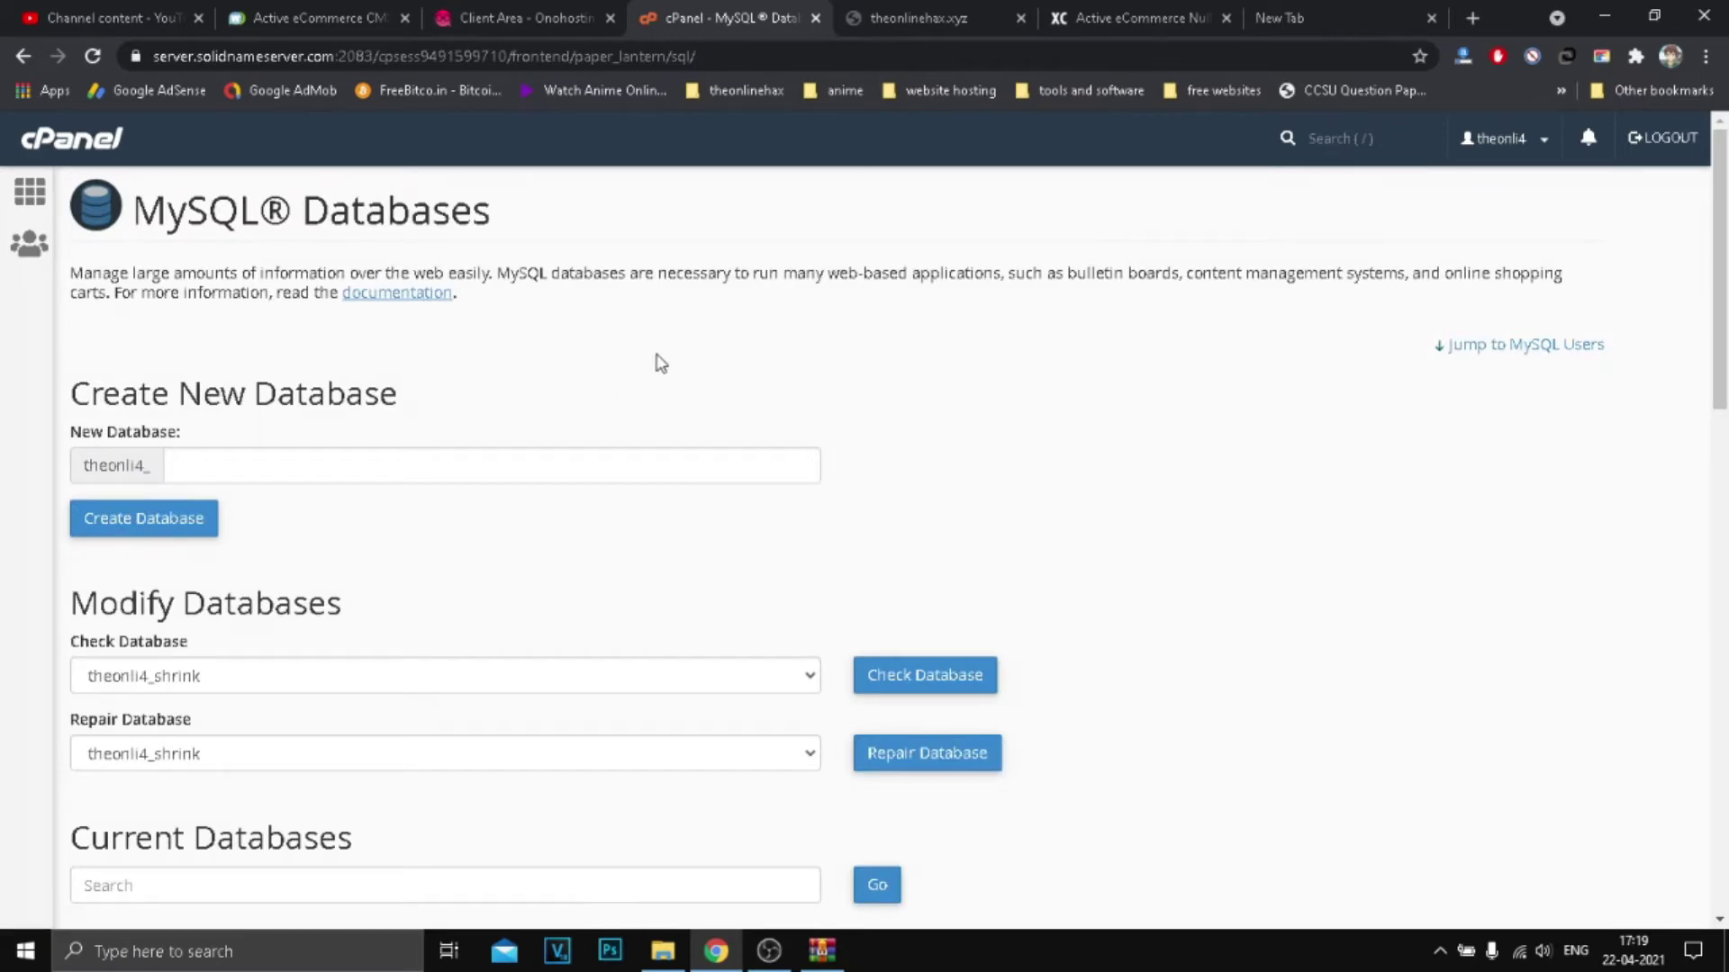
Step: Start the installation process and review the PHP 7.2+ and permission checks
{"action": "scroll", "coordinate": [1092, 390], "scroll_direction": "down", "scroll_amount": 7}
{"action": "scroll", "coordinate": [694, 382], "scroll_direction": "down", "scroll_amount": 5}
{"action": "scroll", "coordinate": [853, 286], "scroll_direction": "up", "scroll_amount": 5}
{"action": "left_click", "coordinate": [918, 18]}
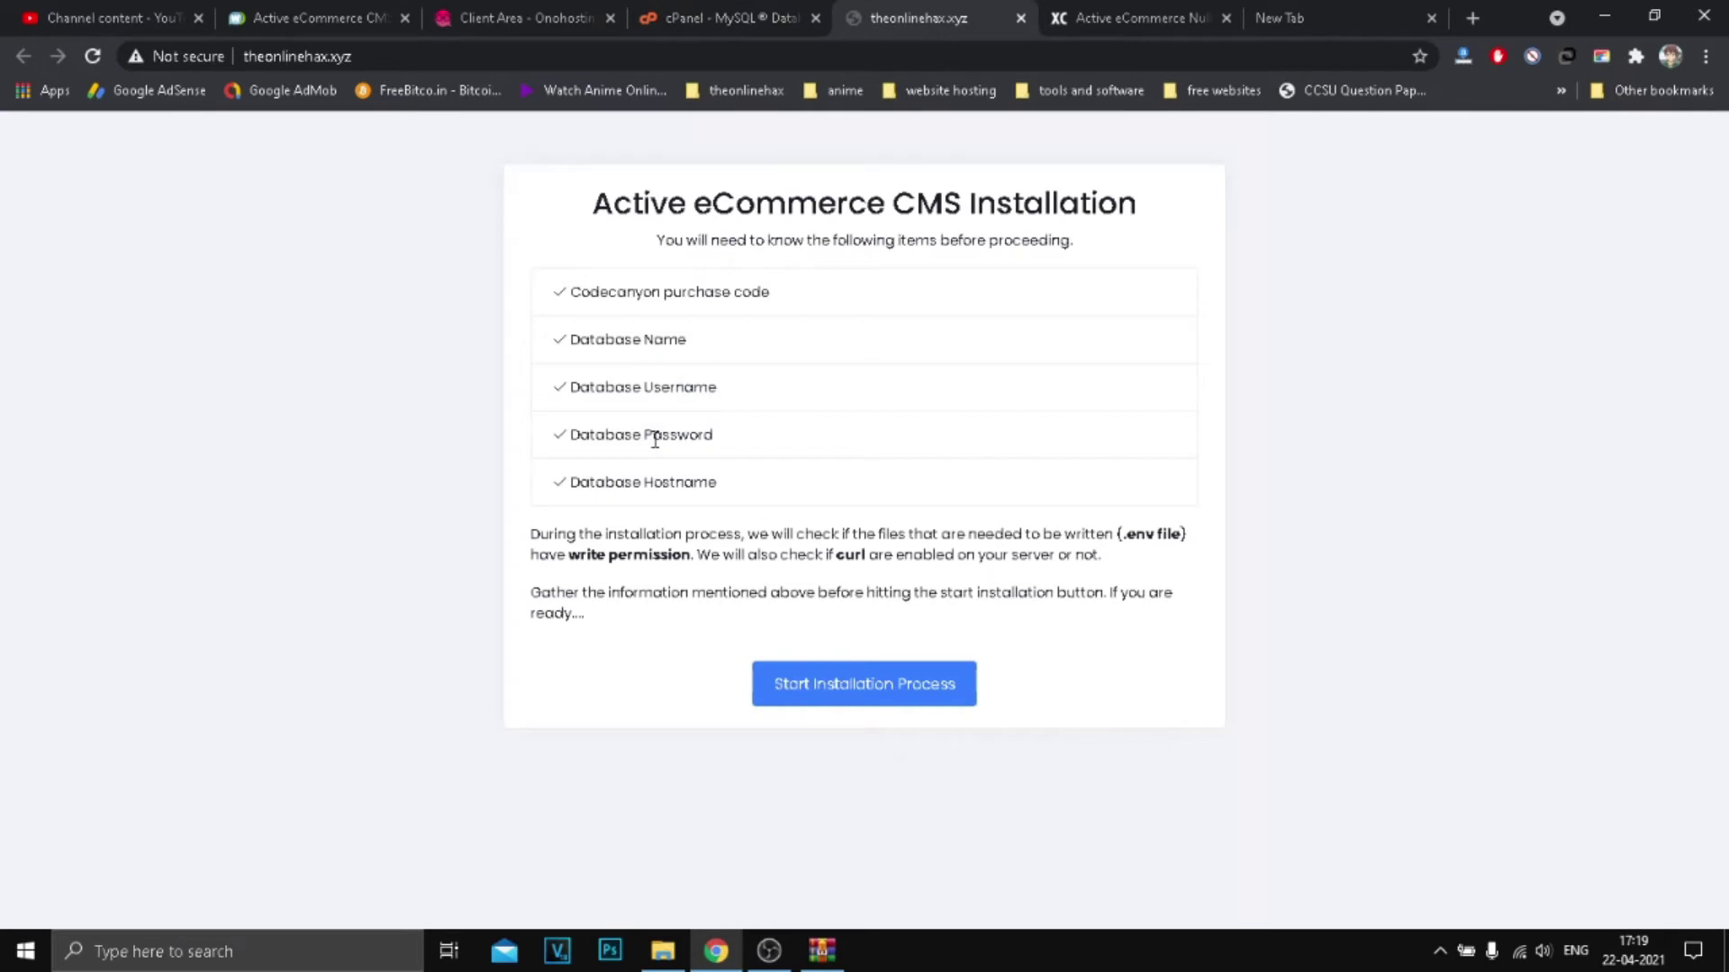
{"action": "left_click_drag", "start_coordinate": [622, 345], "coordinate": [772, 536]}
{"action": "left_click", "coordinate": [880, 684]}
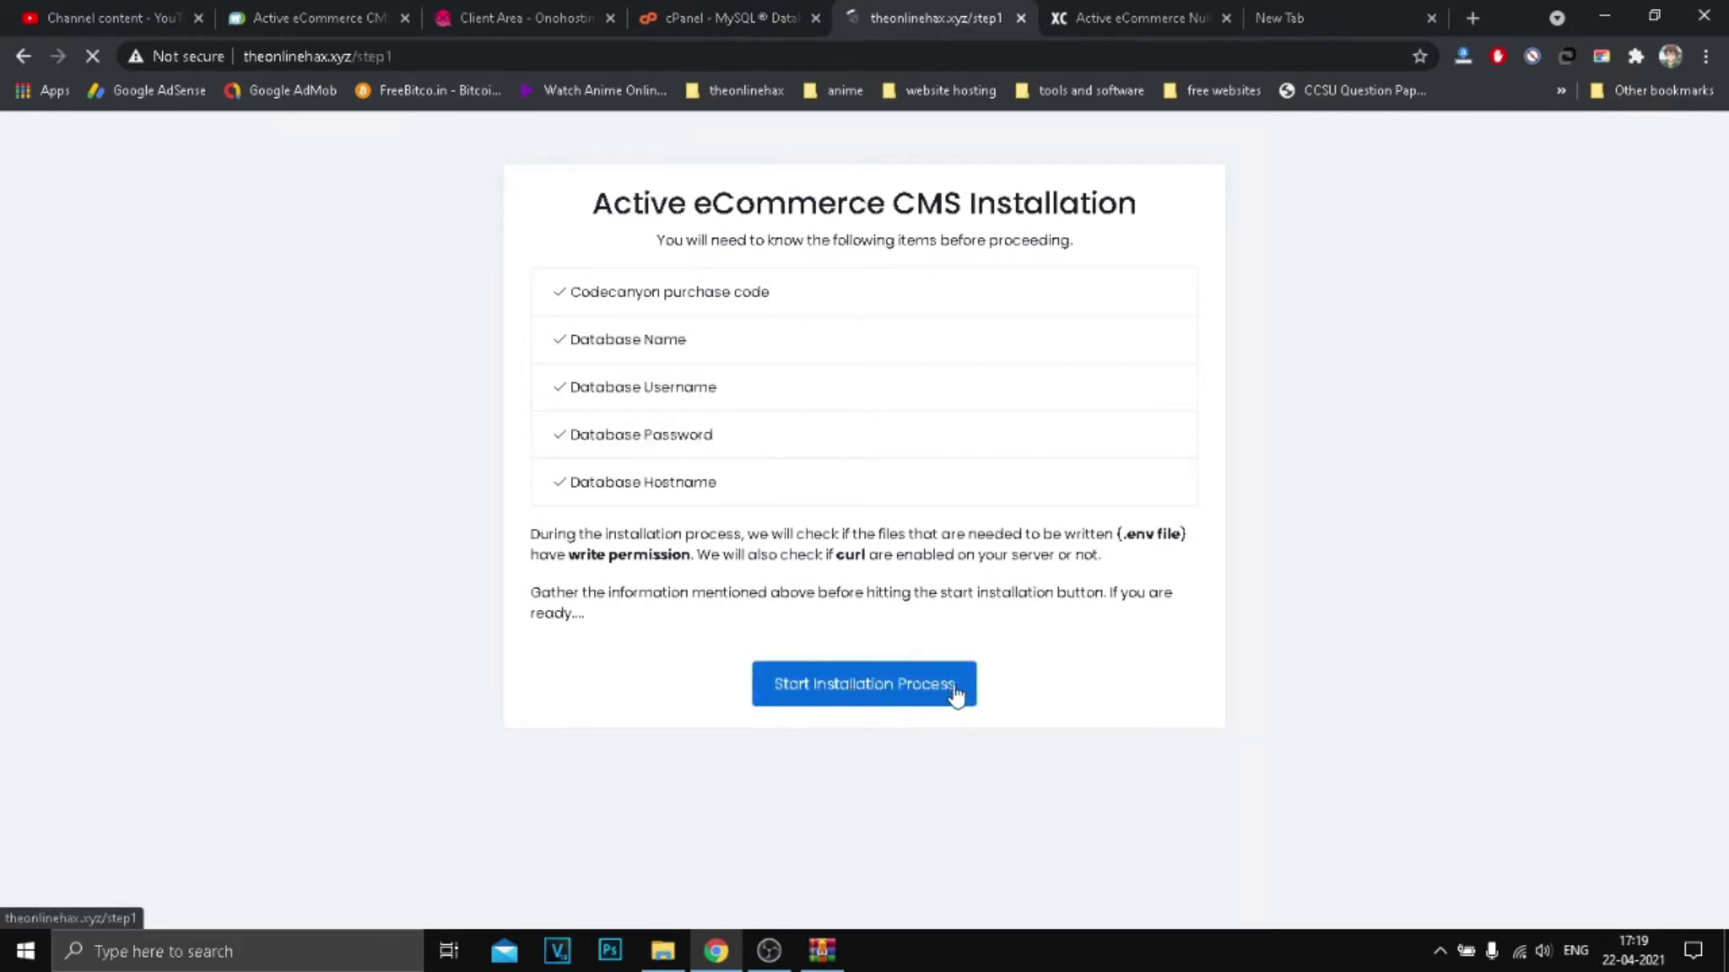
{"action": "double_click", "coordinate": [576, 315]}
{"action": "triple_click", "coordinate": [630, 311]}
{"action": "left_click", "coordinate": [637, 311]}
{"action": "left_click_drag", "start_coordinate": [627, 312], "coordinate": [670, 315]}
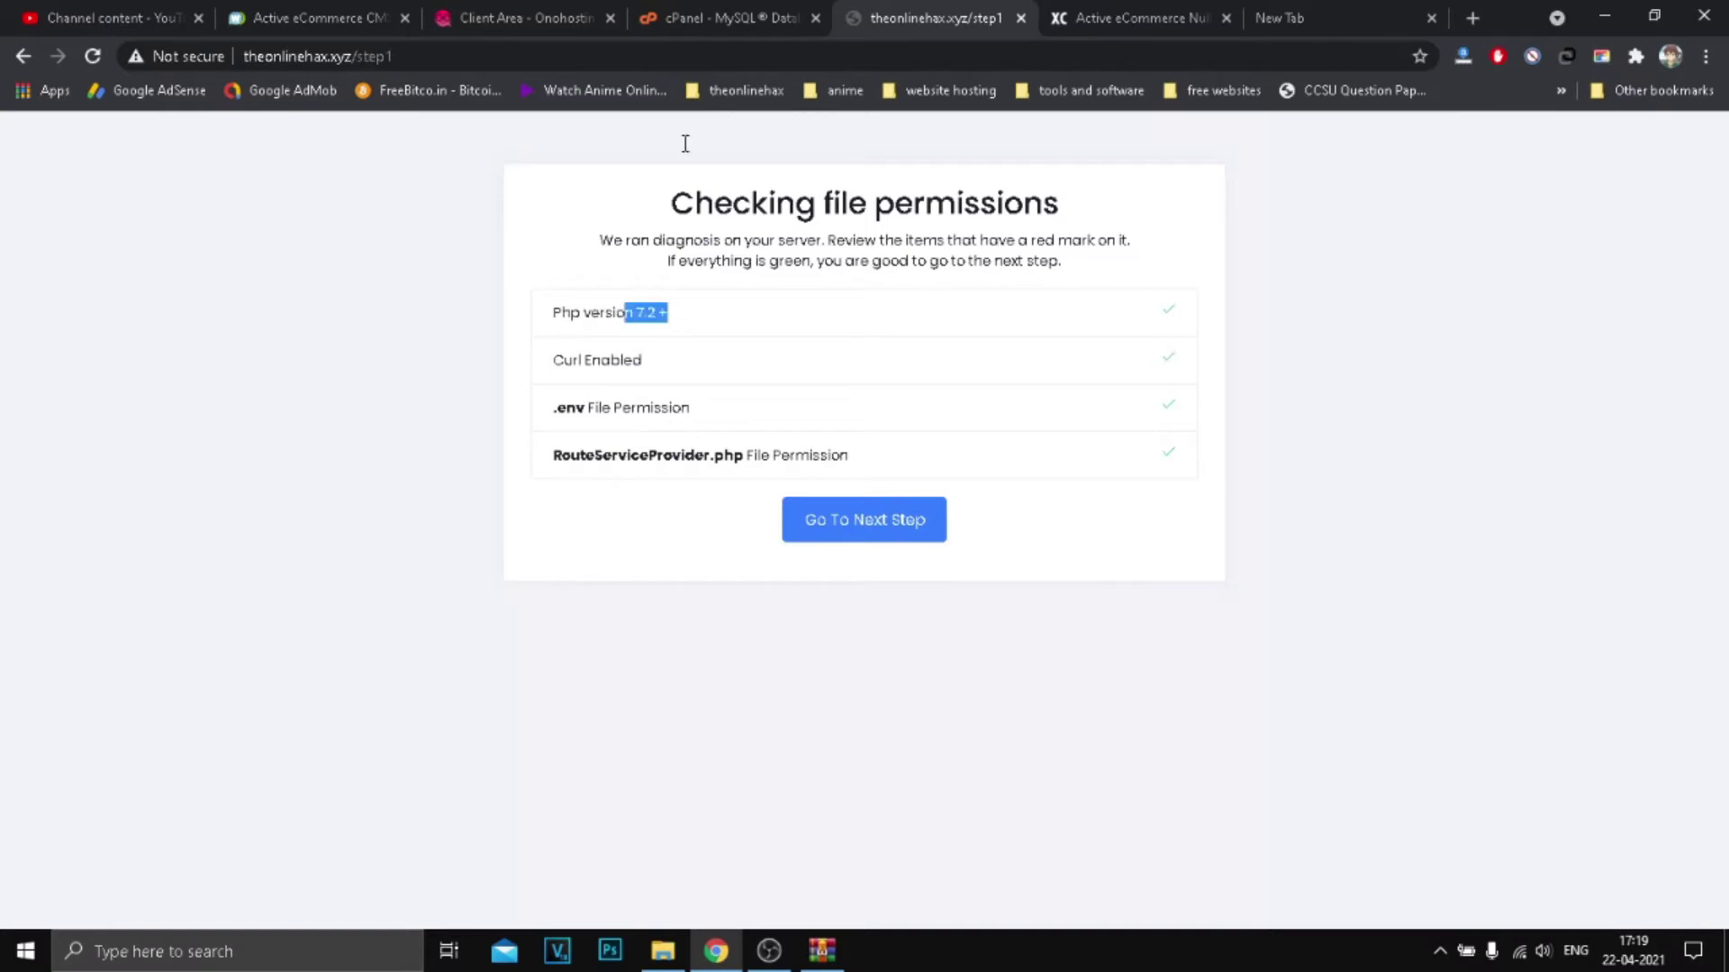
Step: Switch to the Onohosting Client Area product details page
{"action": "key", "text": "ctrl+shift+Tab"}
{"action": "scroll", "coordinate": [543, 305], "scroll_direction": "up", "scroll_amount": 6}
{"action": "left_click", "coordinate": [504, 18]}
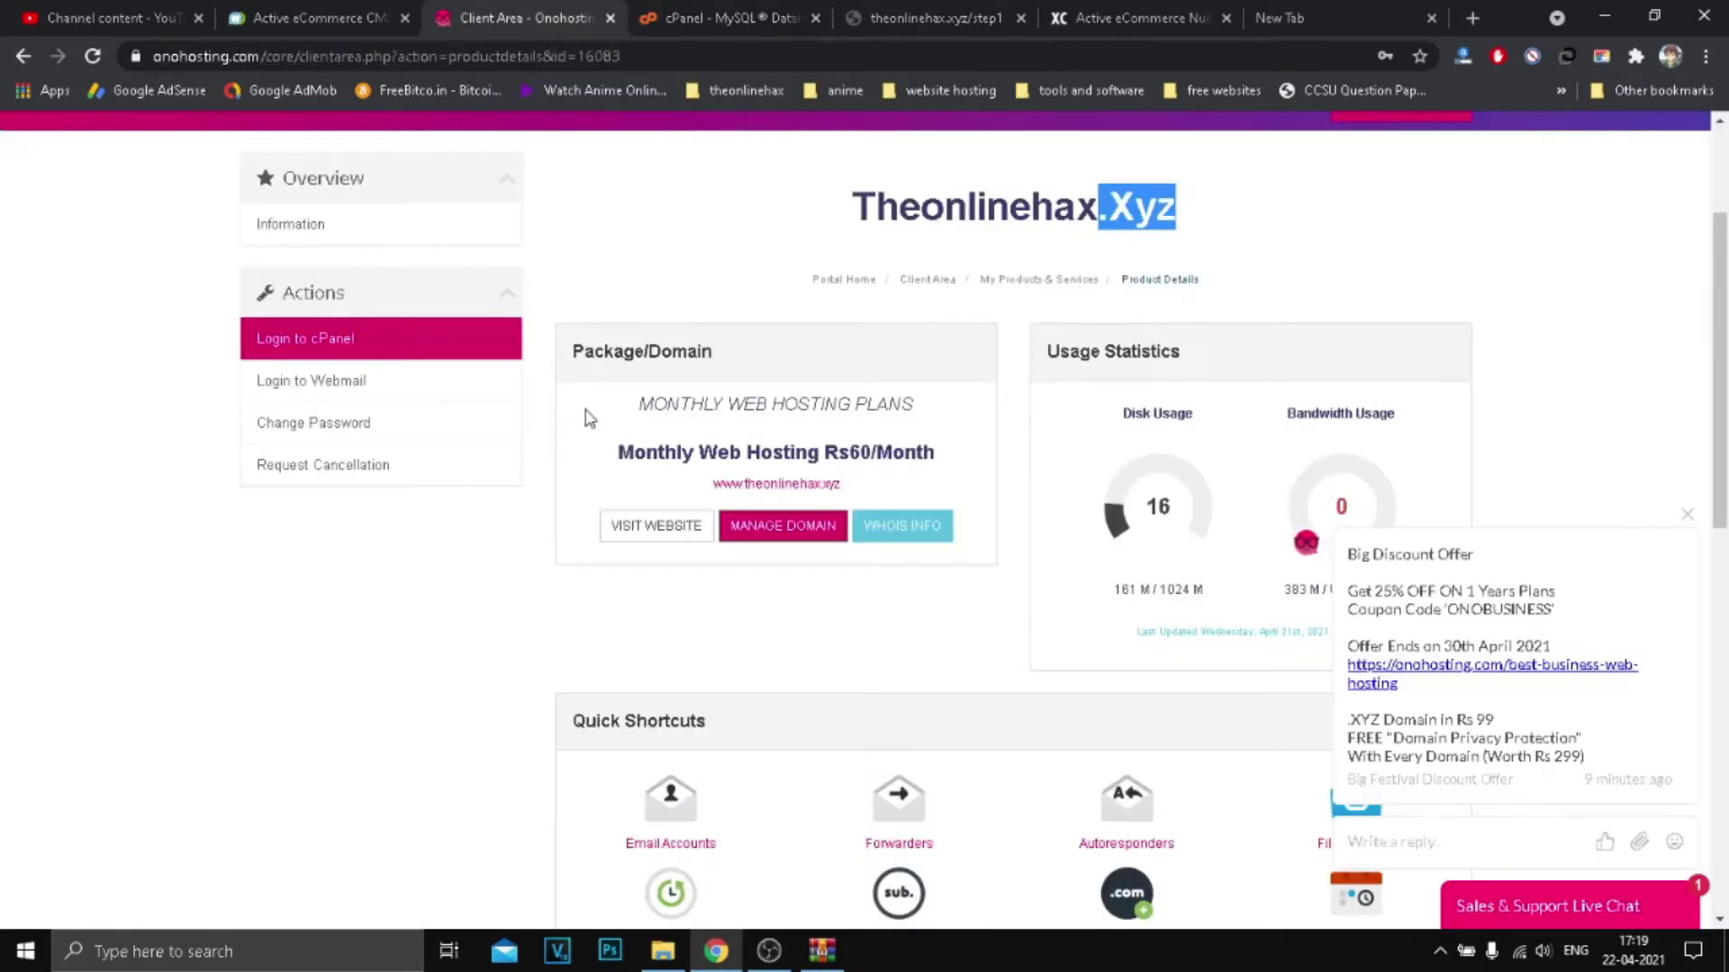
Step: Go from MySQL Databases to the cPanel home page, glancing back at the installer's permission check
{"action": "left_click", "coordinate": [668, 11]}
{"action": "left_click", "coordinate": [30, 191]}
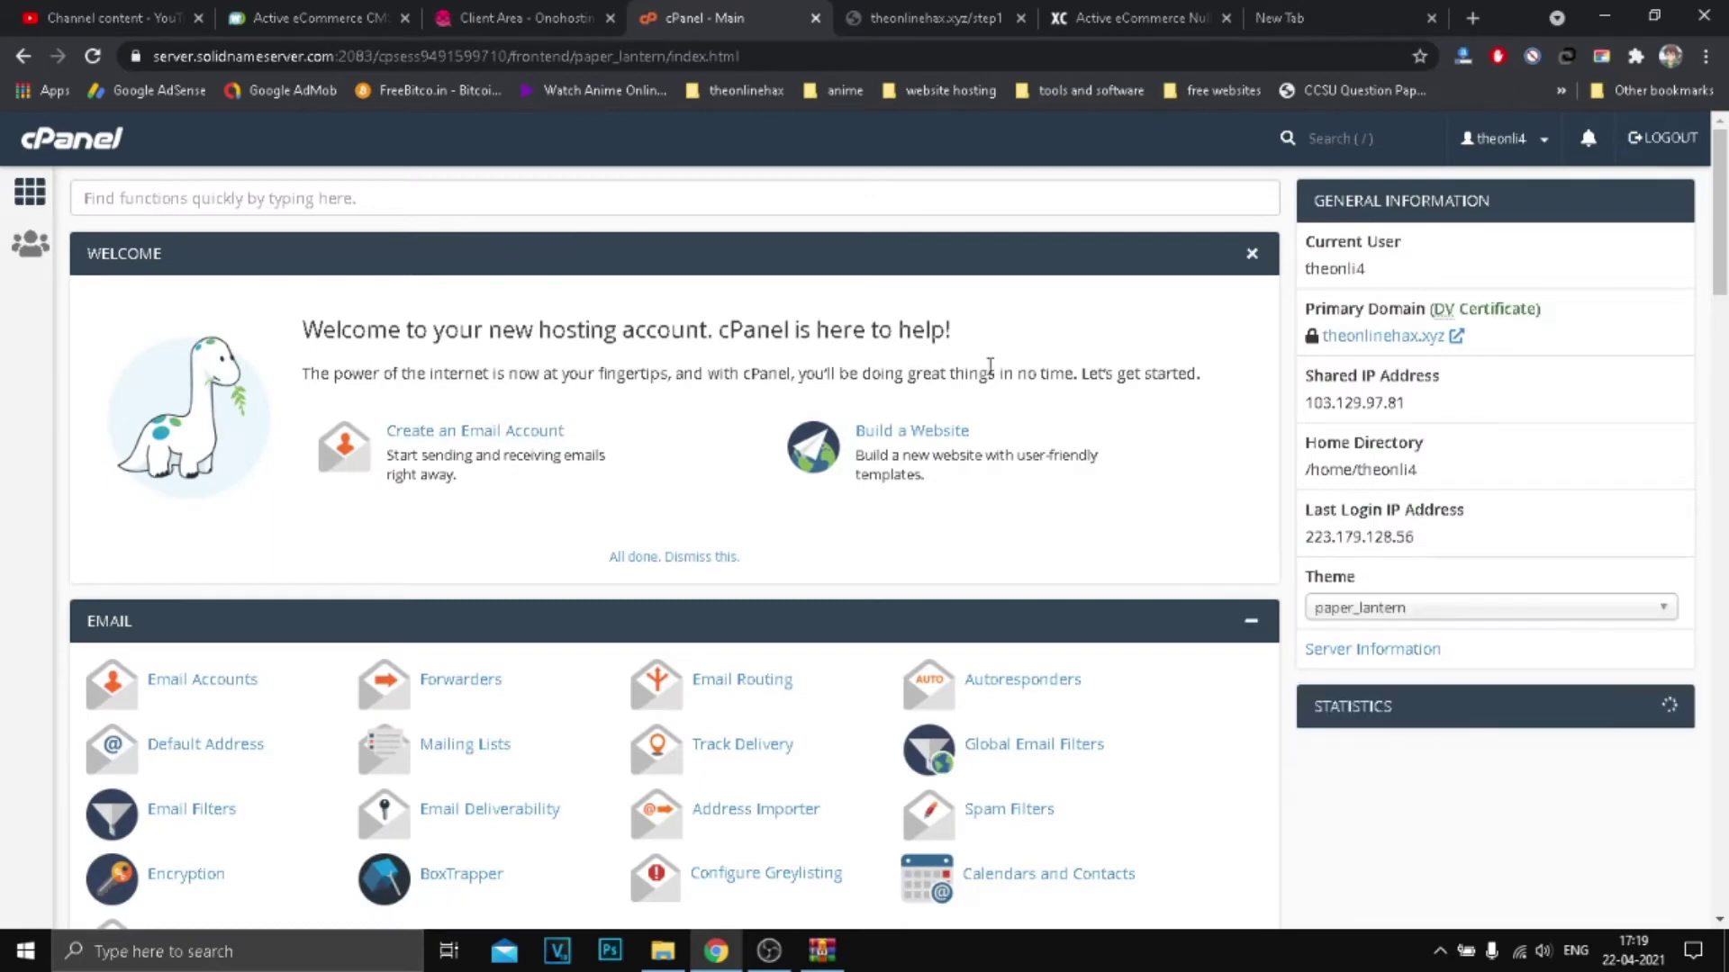
{"action": "scroll", "coordinate": [963, 365], "scroll_direction": "down", "scroll_amount": 10}
{"action": "left_click", "coordinate": [936, 18]}
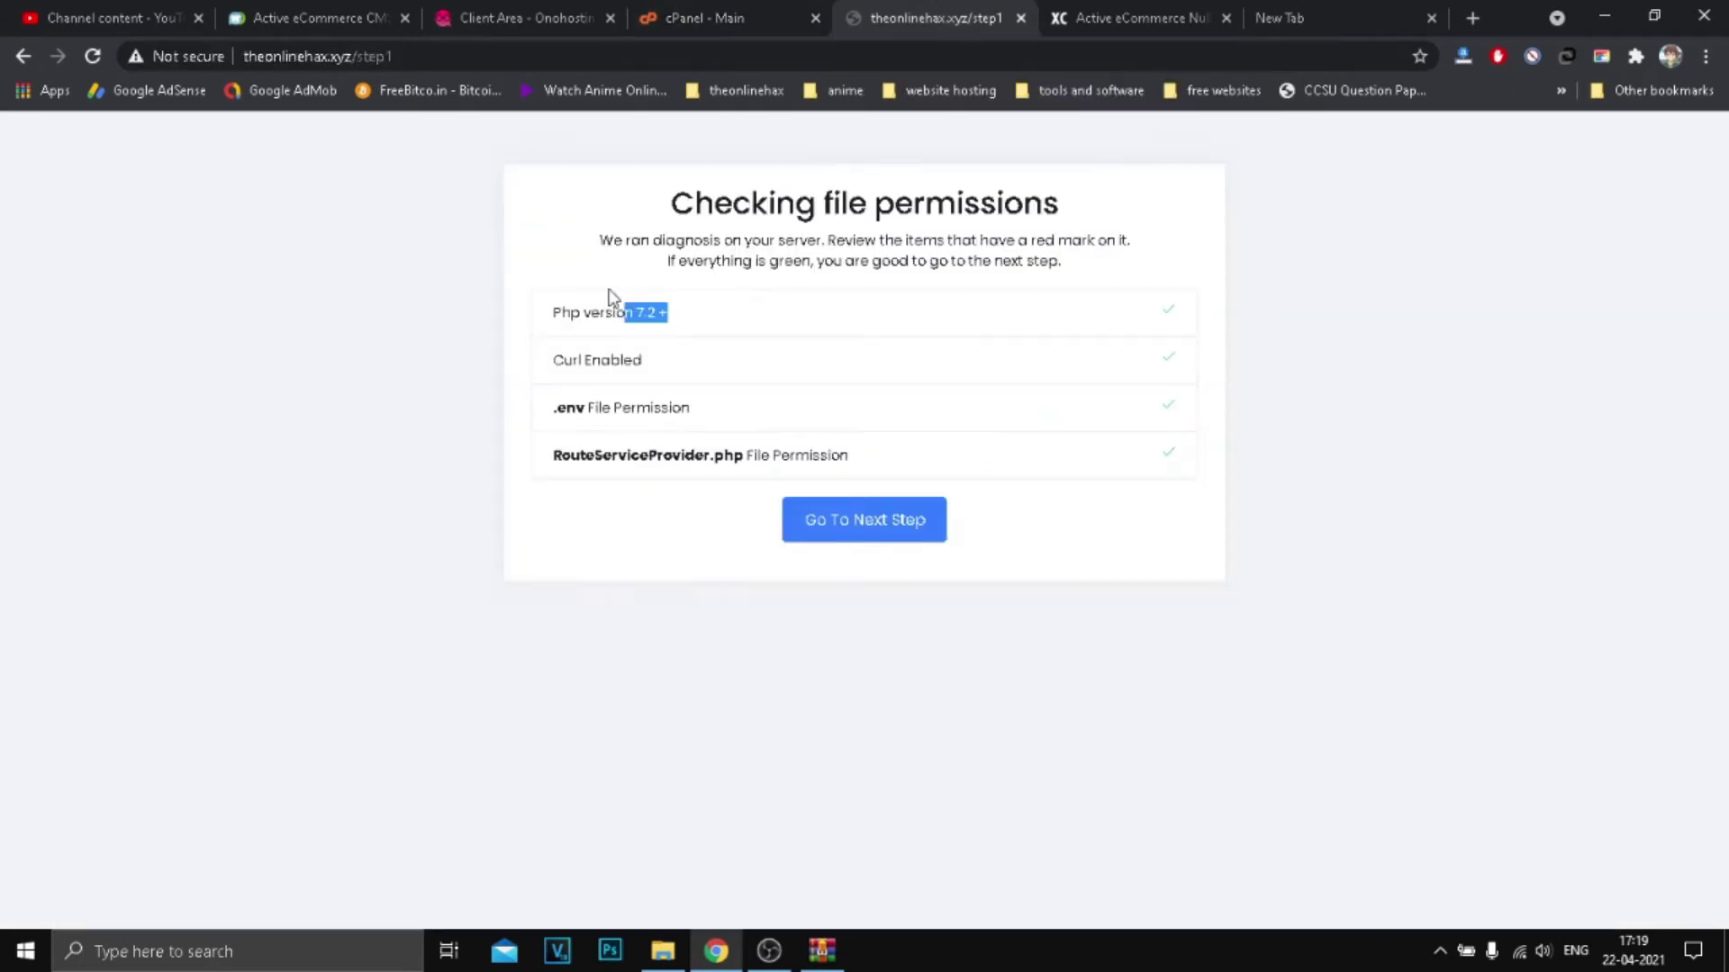
{"action": "left_click", "coordinate": [631, 351]}
{"action": "left_click", "coordinate": [747, 17]}
{"action": "scroll", "coordinate": [679, 463], "scroll_direction": "down", "scroll_amount": 5}
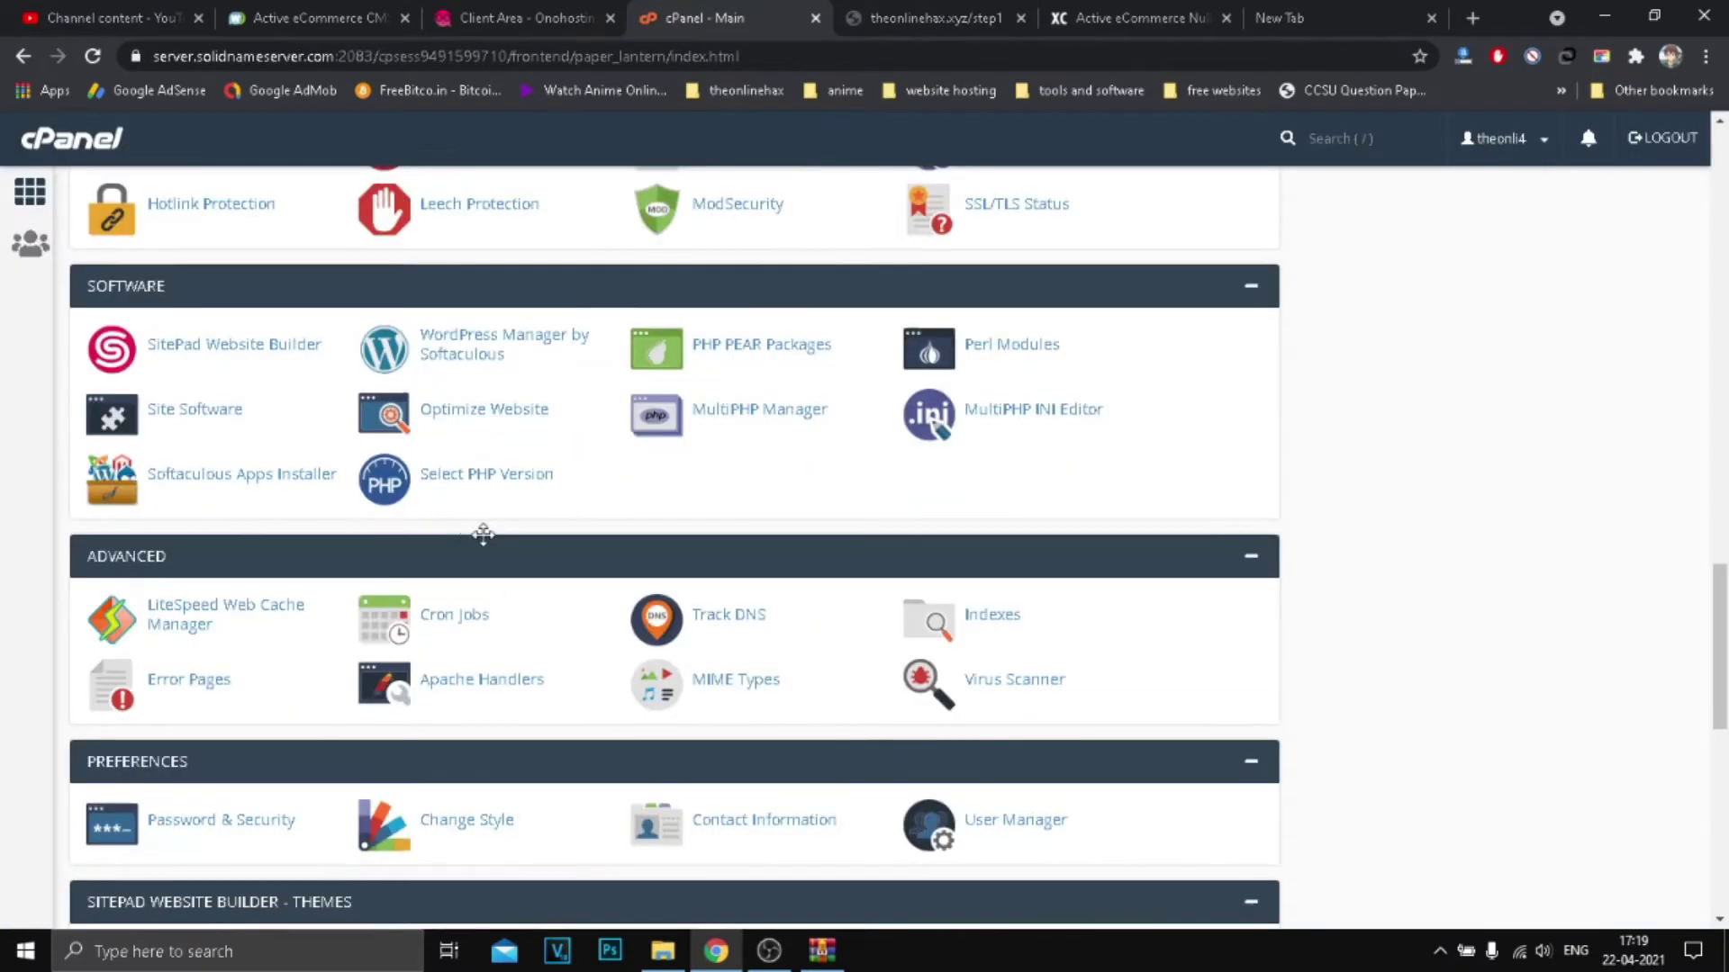
{"action": "scroll", "coordinate": [486, 531], "scroll_direction": "up", "scroll_amount": 5}
{"action": "scroll", "coordinate": [720, 643], "scroll_direction": "up", "scroll_amount": 2}
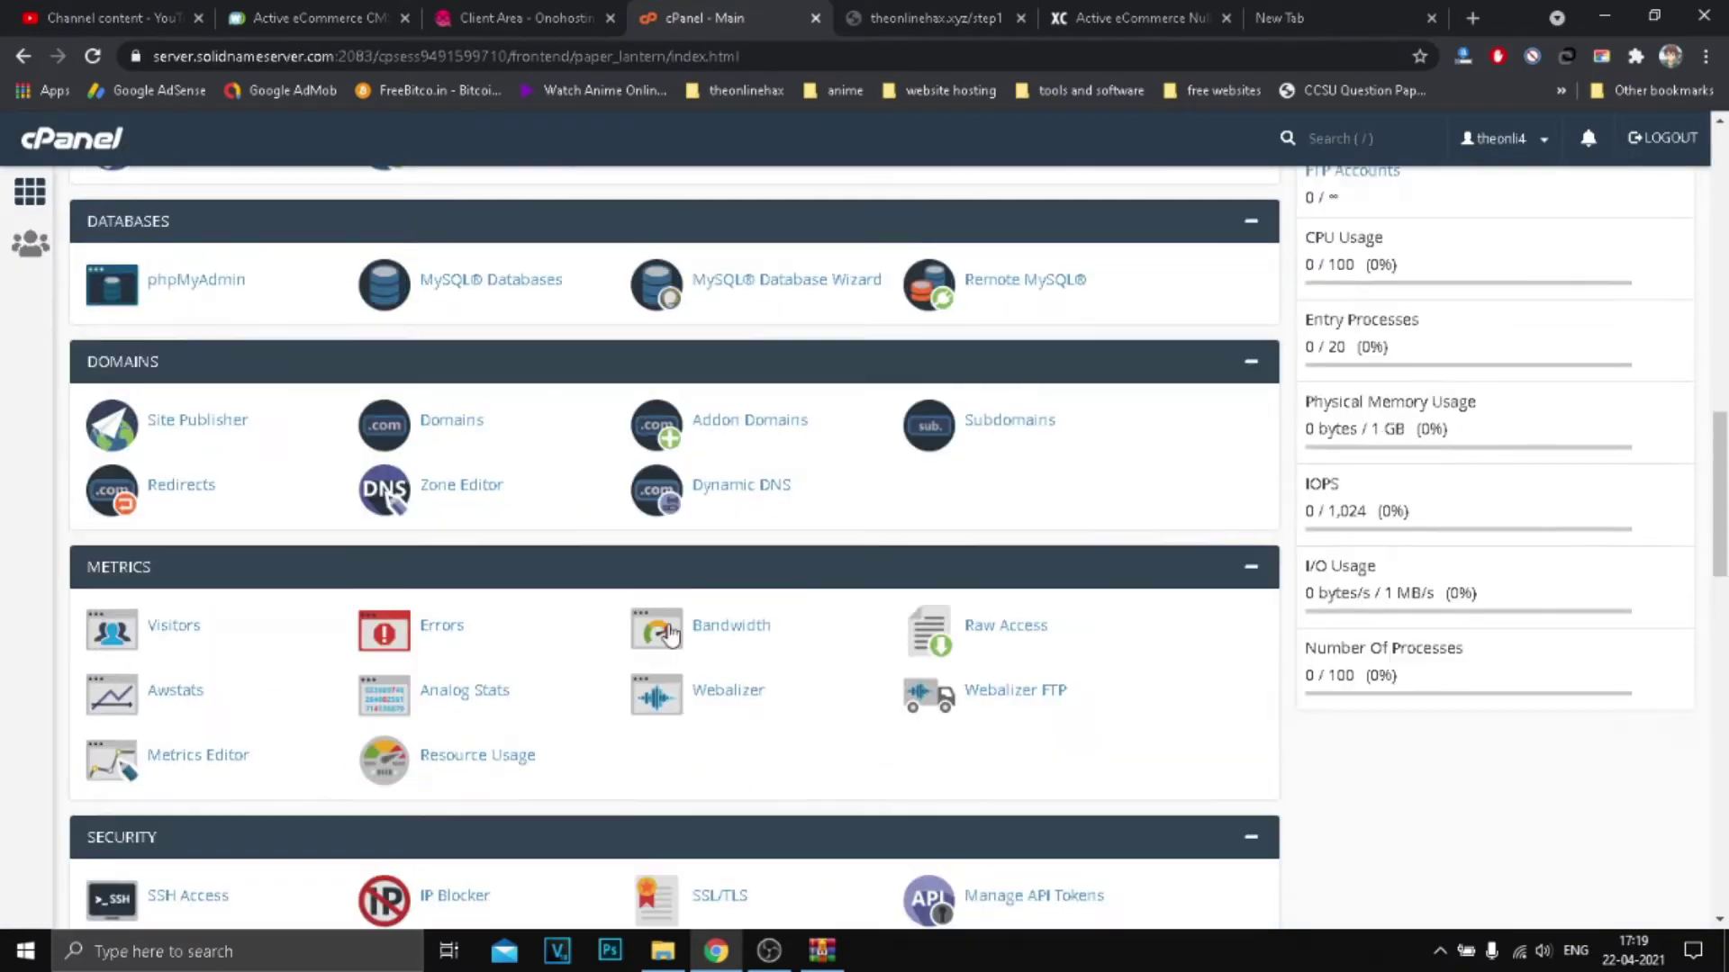
{"action": "scroll", "coordinate": [723, 475], "scroll_direction": "up", "scroll_amount": 3}
{"action": "scroll", "coordinate": [930, 494], "scroll_direction": "down", "scroll_amount": 9}
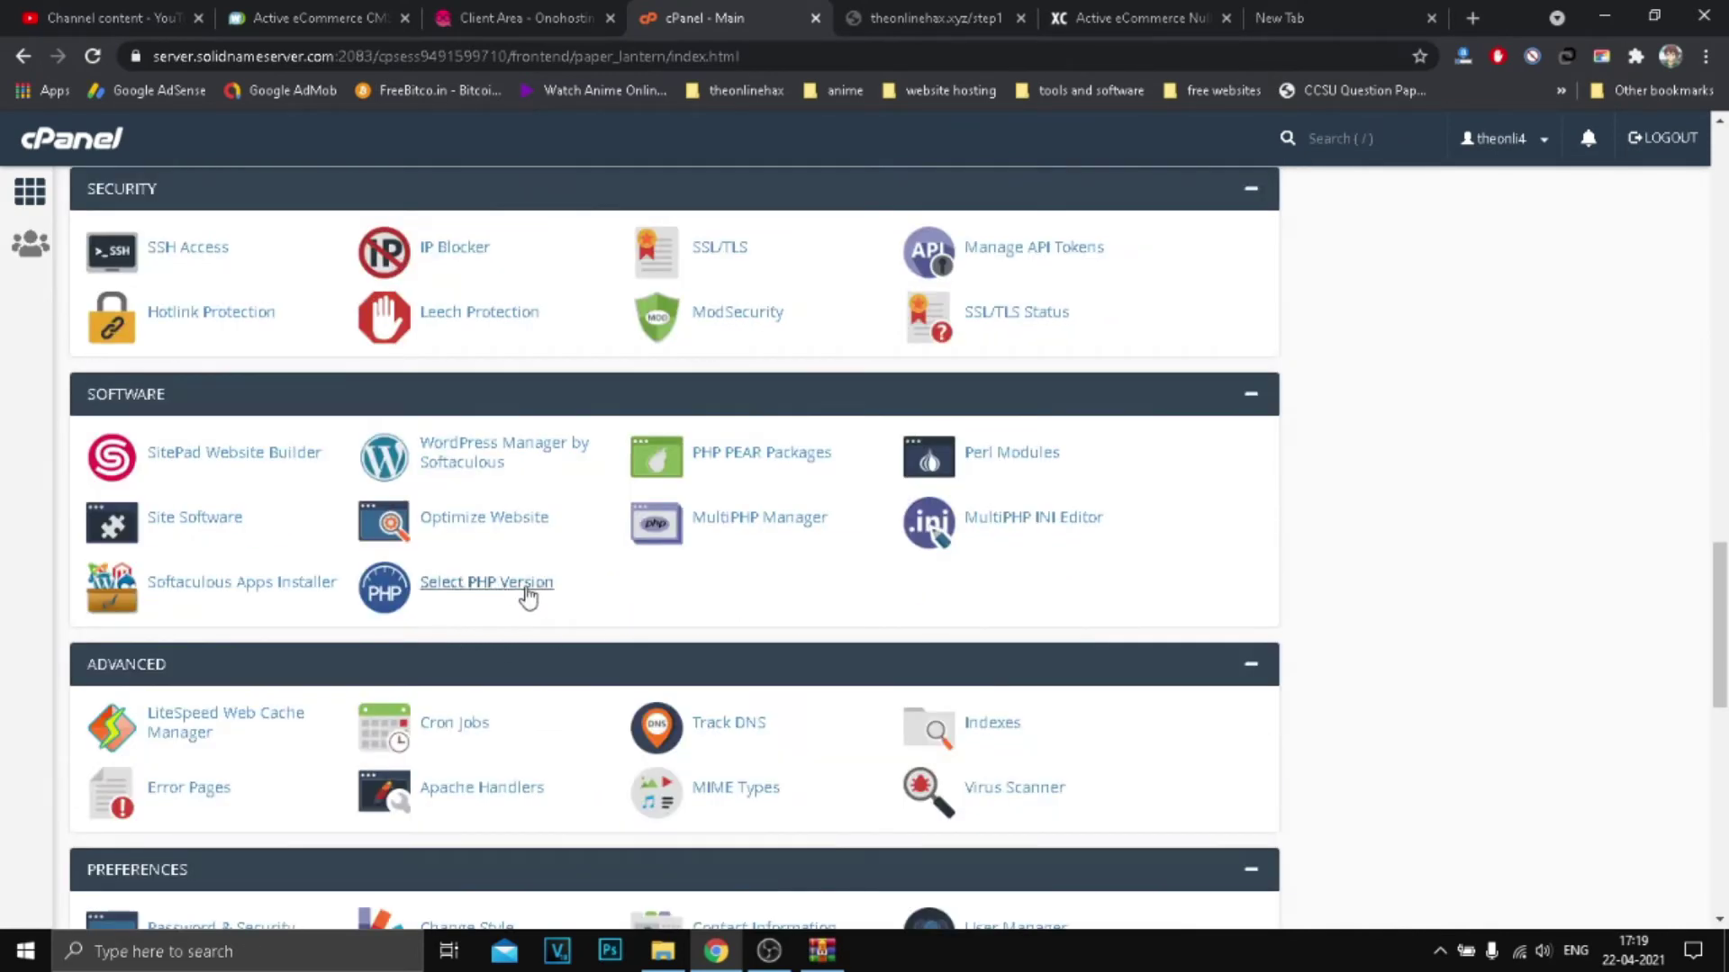
Step: Check in Select PHP Version that all three domains stay on PHP 7.4, then return to the installer
{"action": "left_click", "coordinate": [518, 590]}
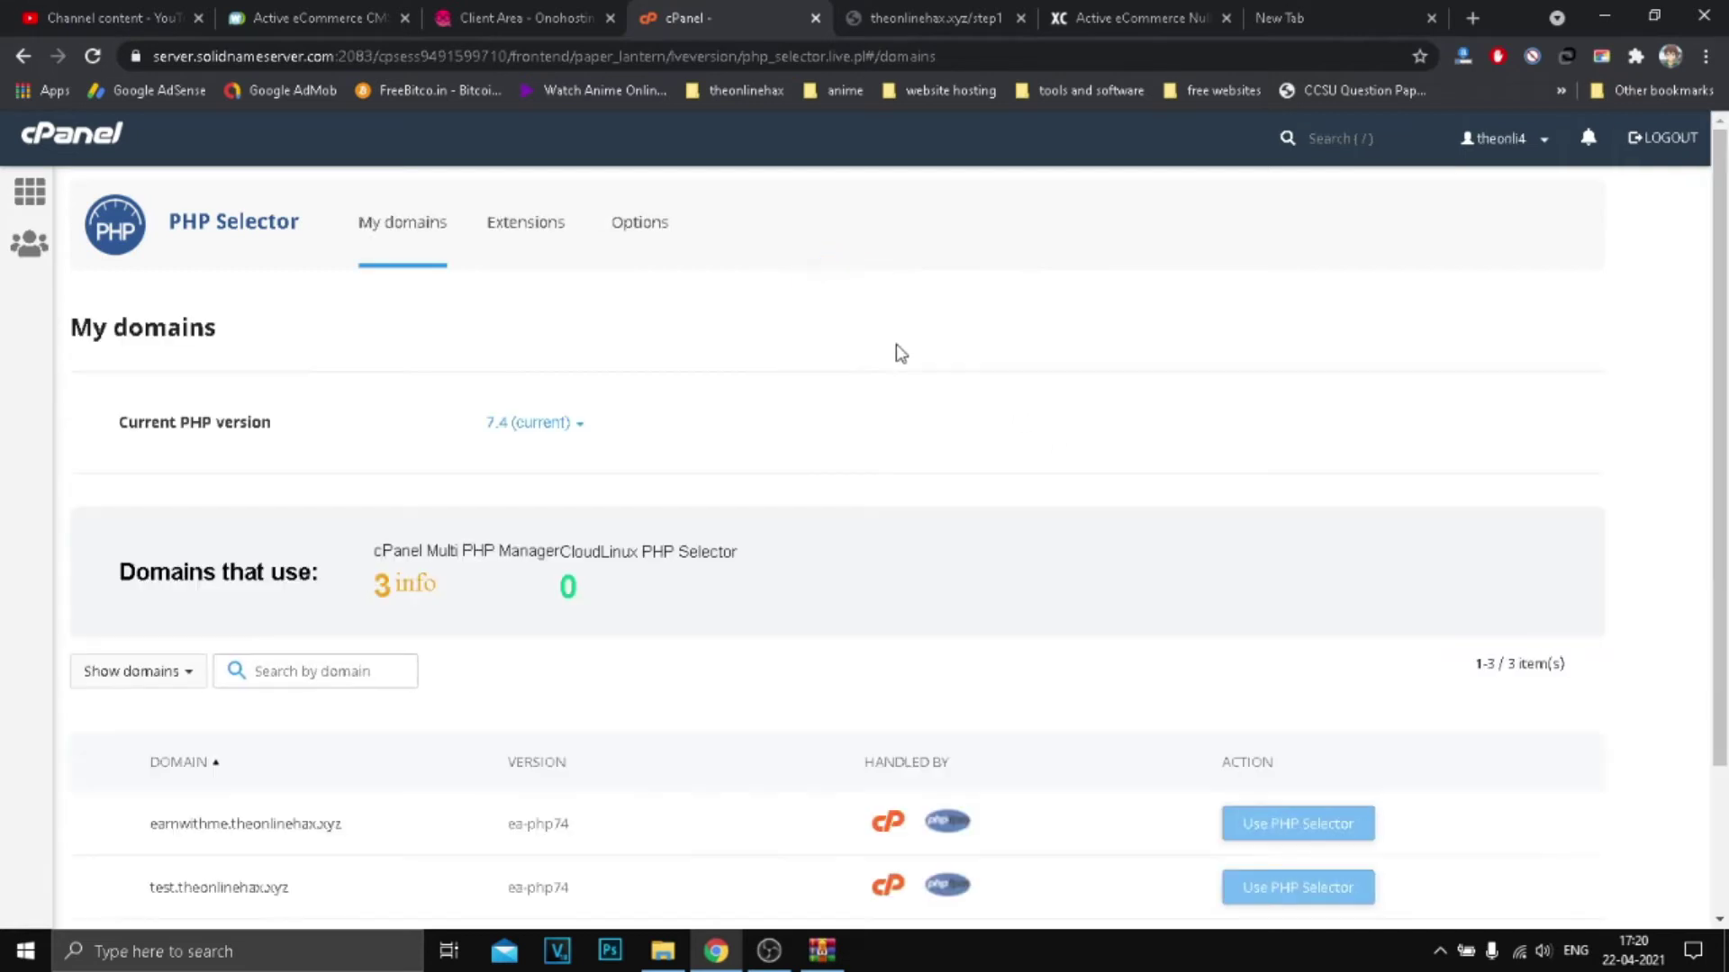
{"action": "scroll", "coordinate": [626, 515], "scroll_direction": "down", "scroll_amount": 2}
{"action": "scroll", "coordinate": [627, 515], "scroll_direction": "up", "scroll_amount": 2}
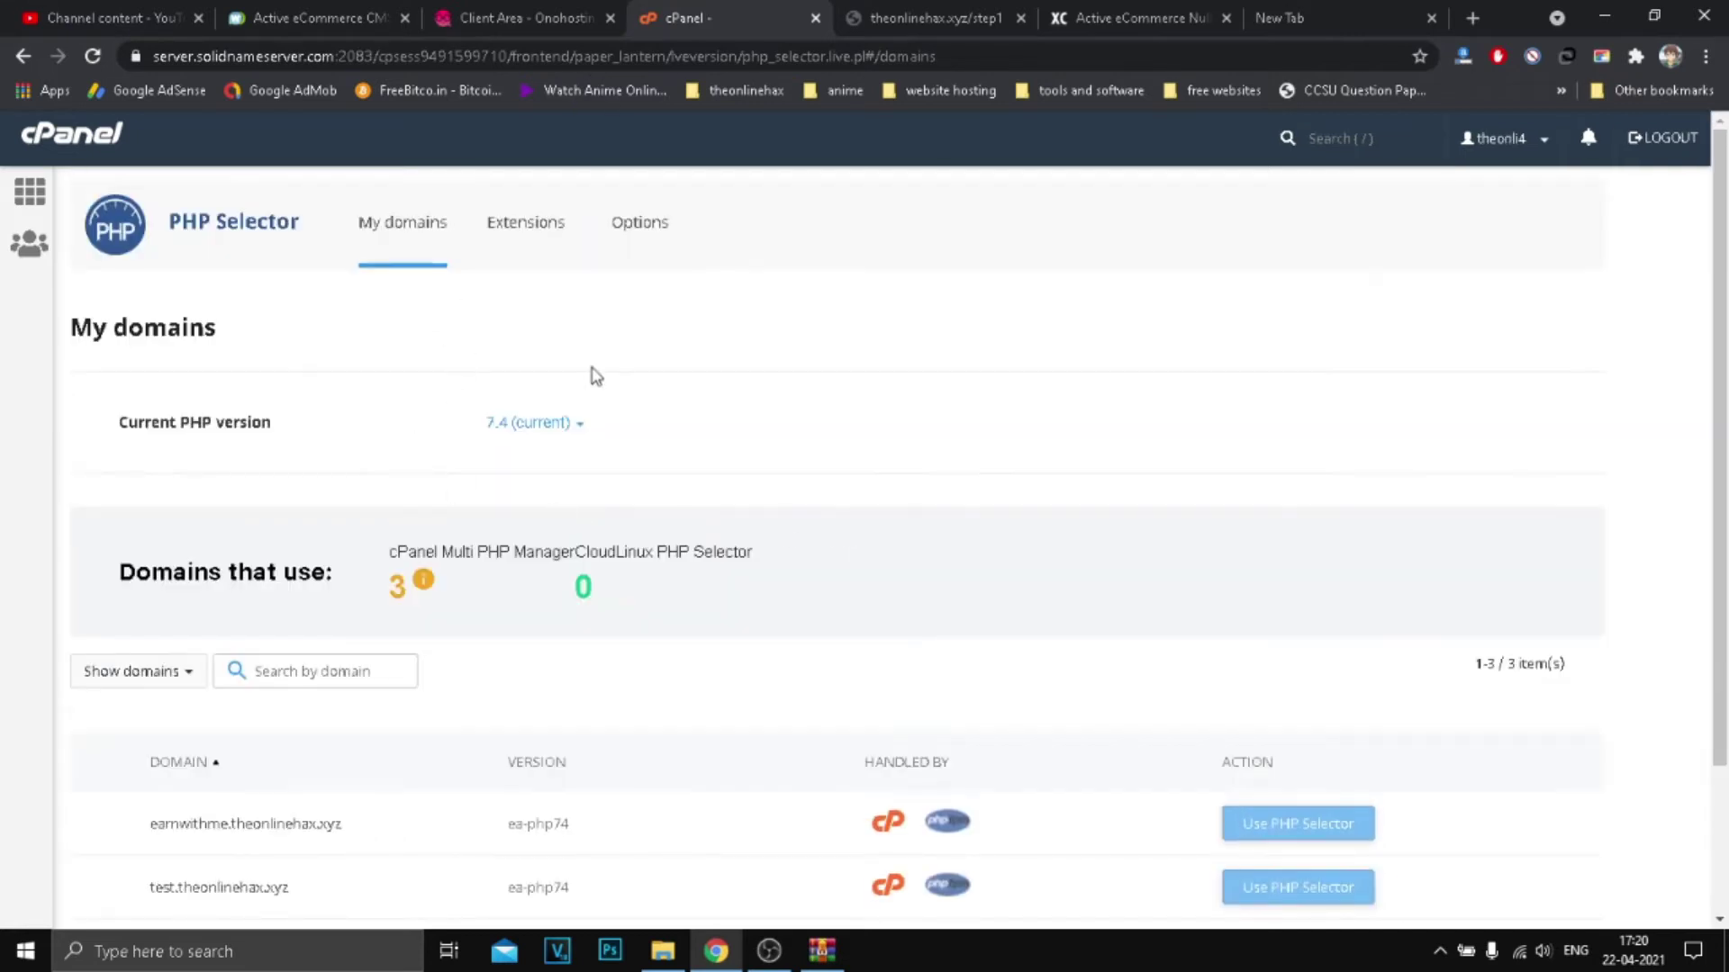
{"action": "left_click", "coordinate": [549, 425]}
{"action": "scroll", "coordinate": [706, 625], "scroll_direction": "down", "scroll_amount": 2}
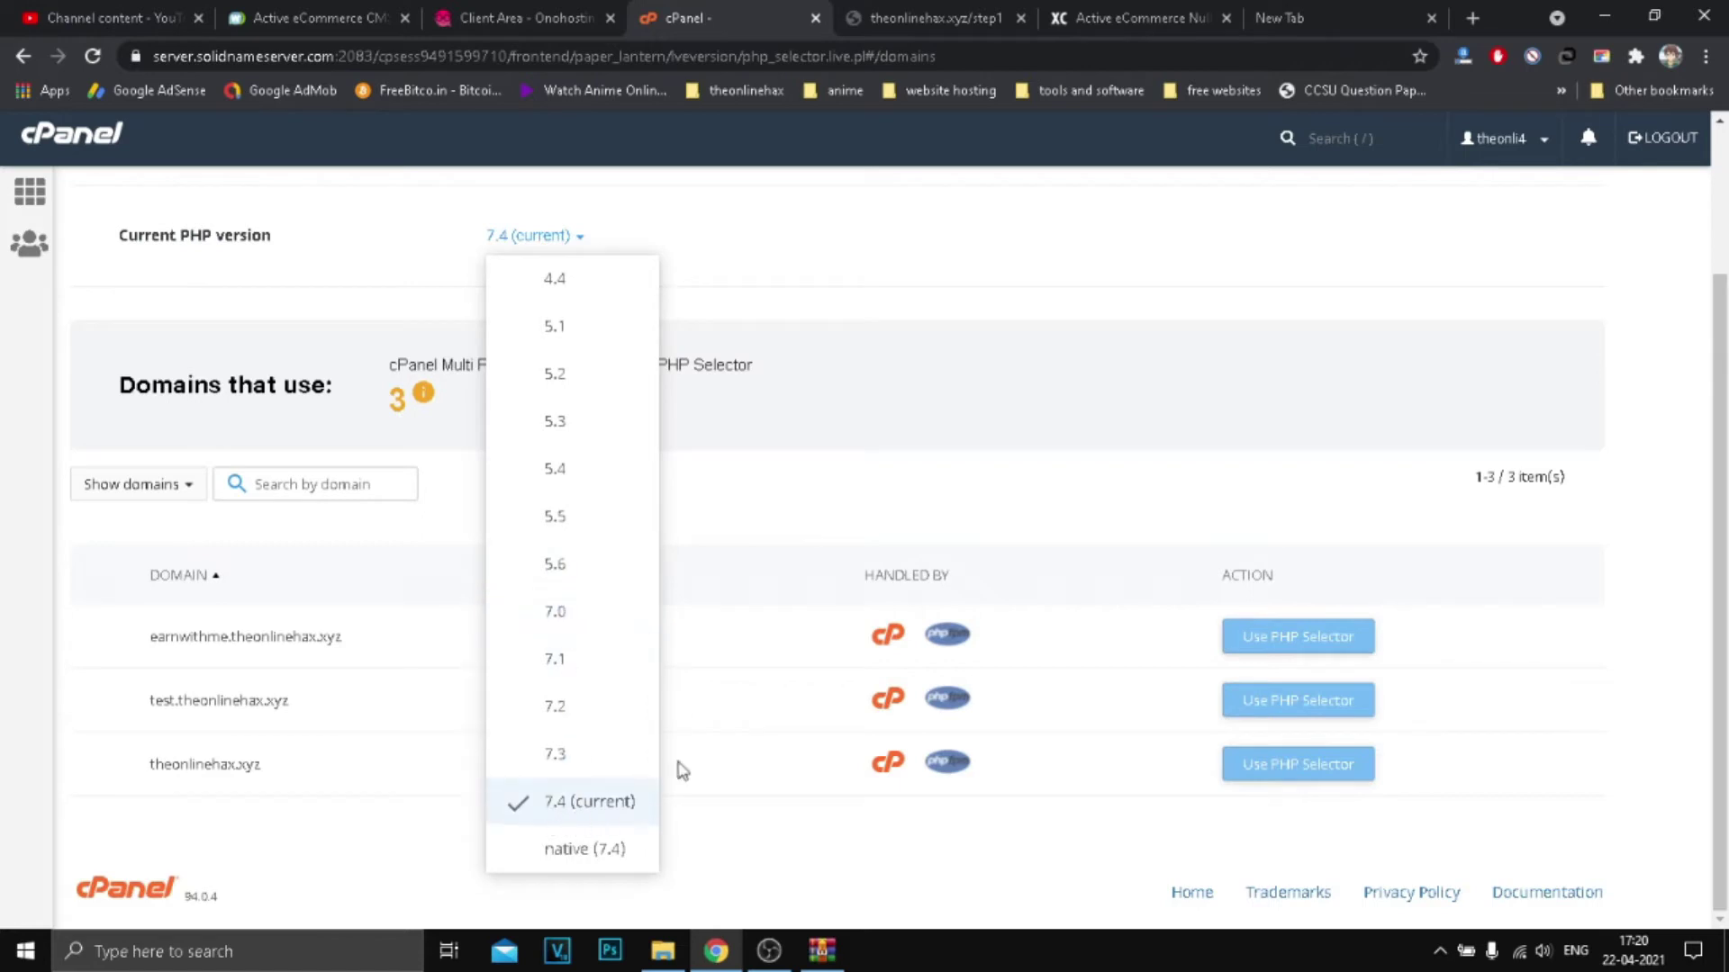
{"action": "left_click", "coordinate": [903, 444]}
{"action": "scroll", "coordinate": [726, 355], "scroll_direction": "up", "scroll_amount": 2}
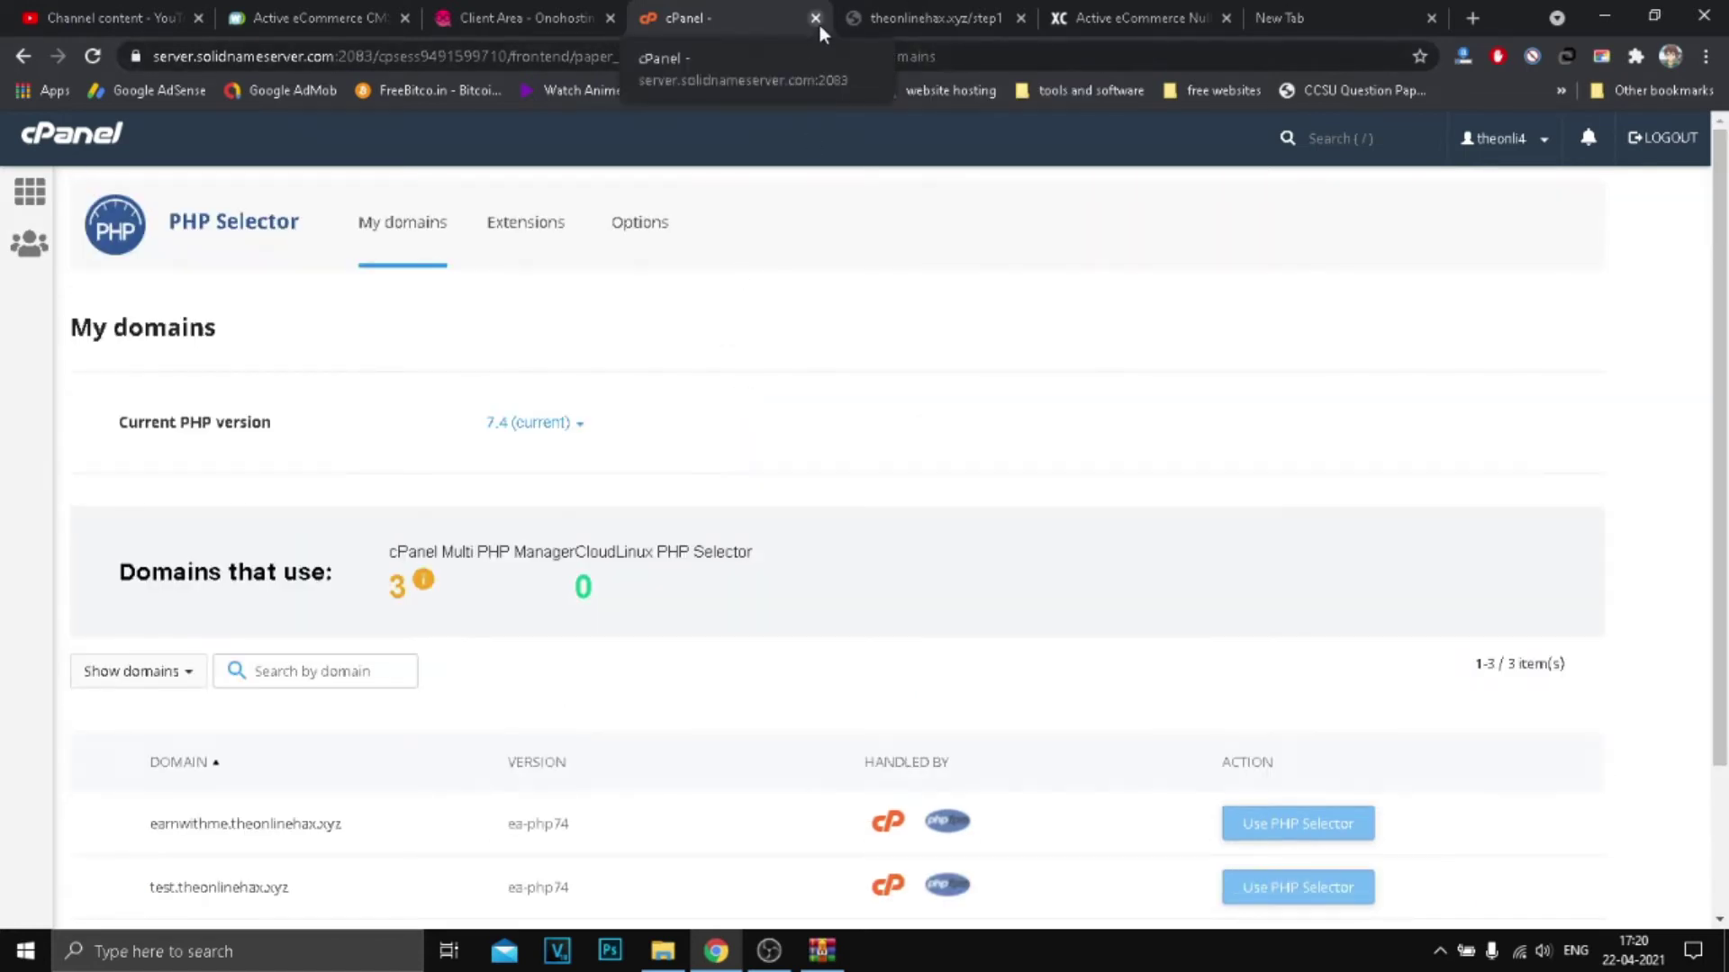
{"action": "scroll", "coordinate": [1278, 312], "scroll_direction": "down", "scroll_amount": 2}
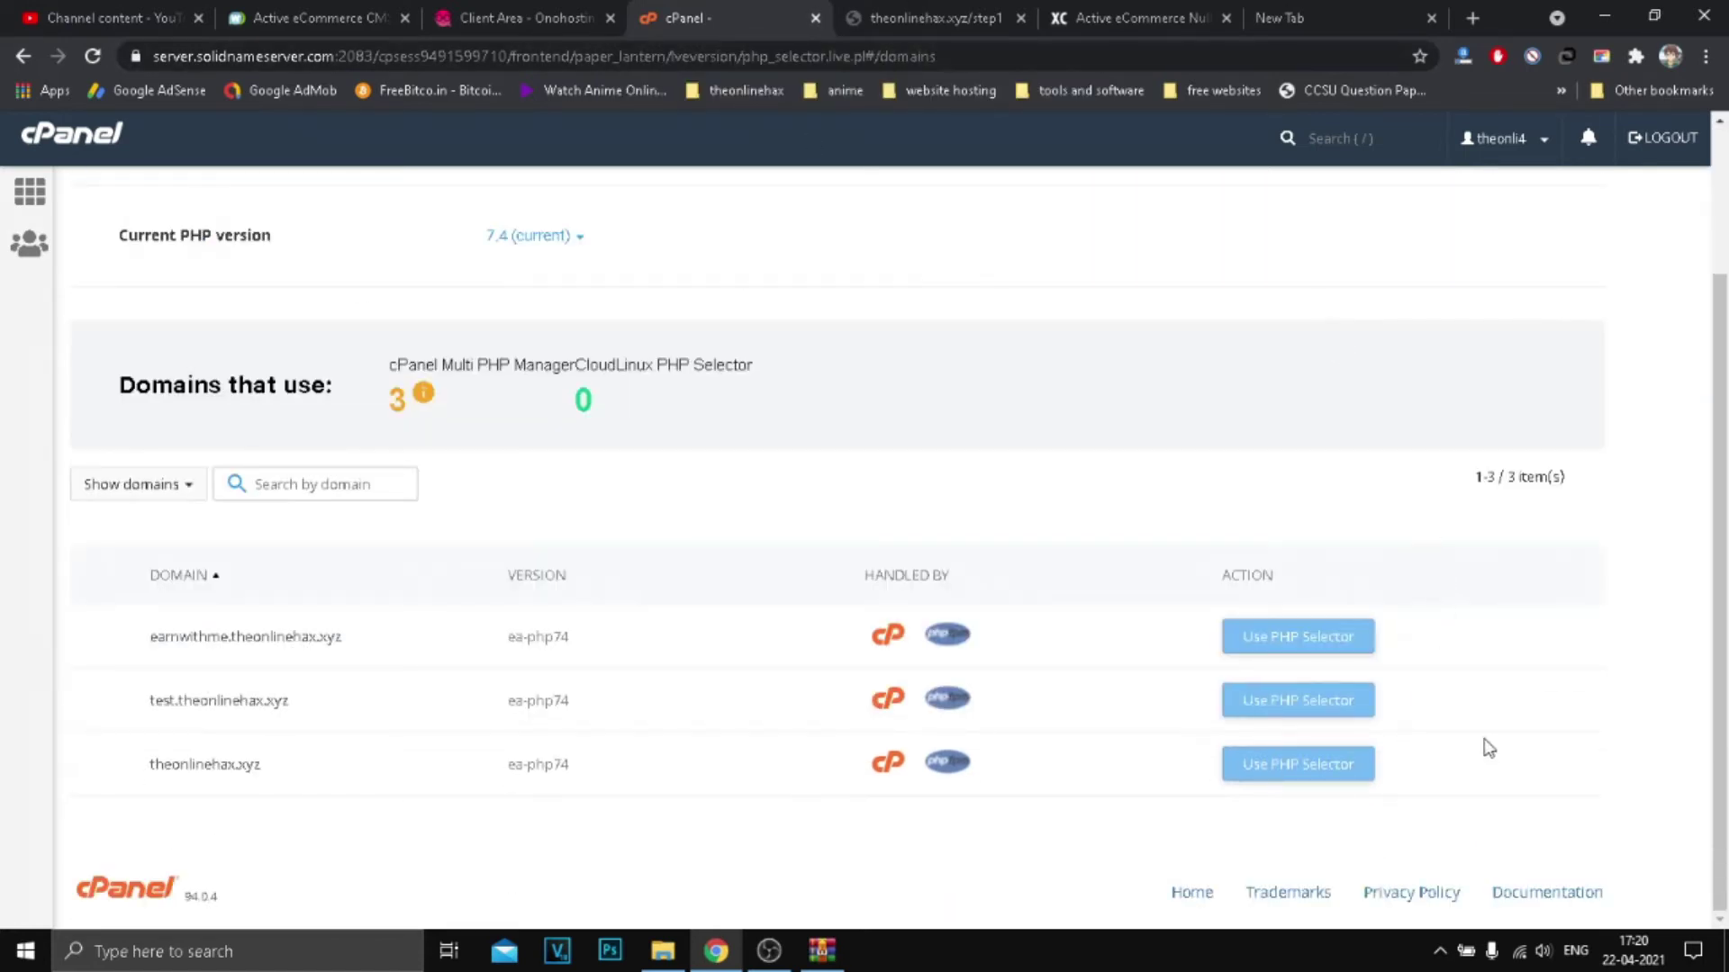
{"action": "scroll", "coordinate": [597, 425], "scroll_direction": "up", "scroll_amount": 2}
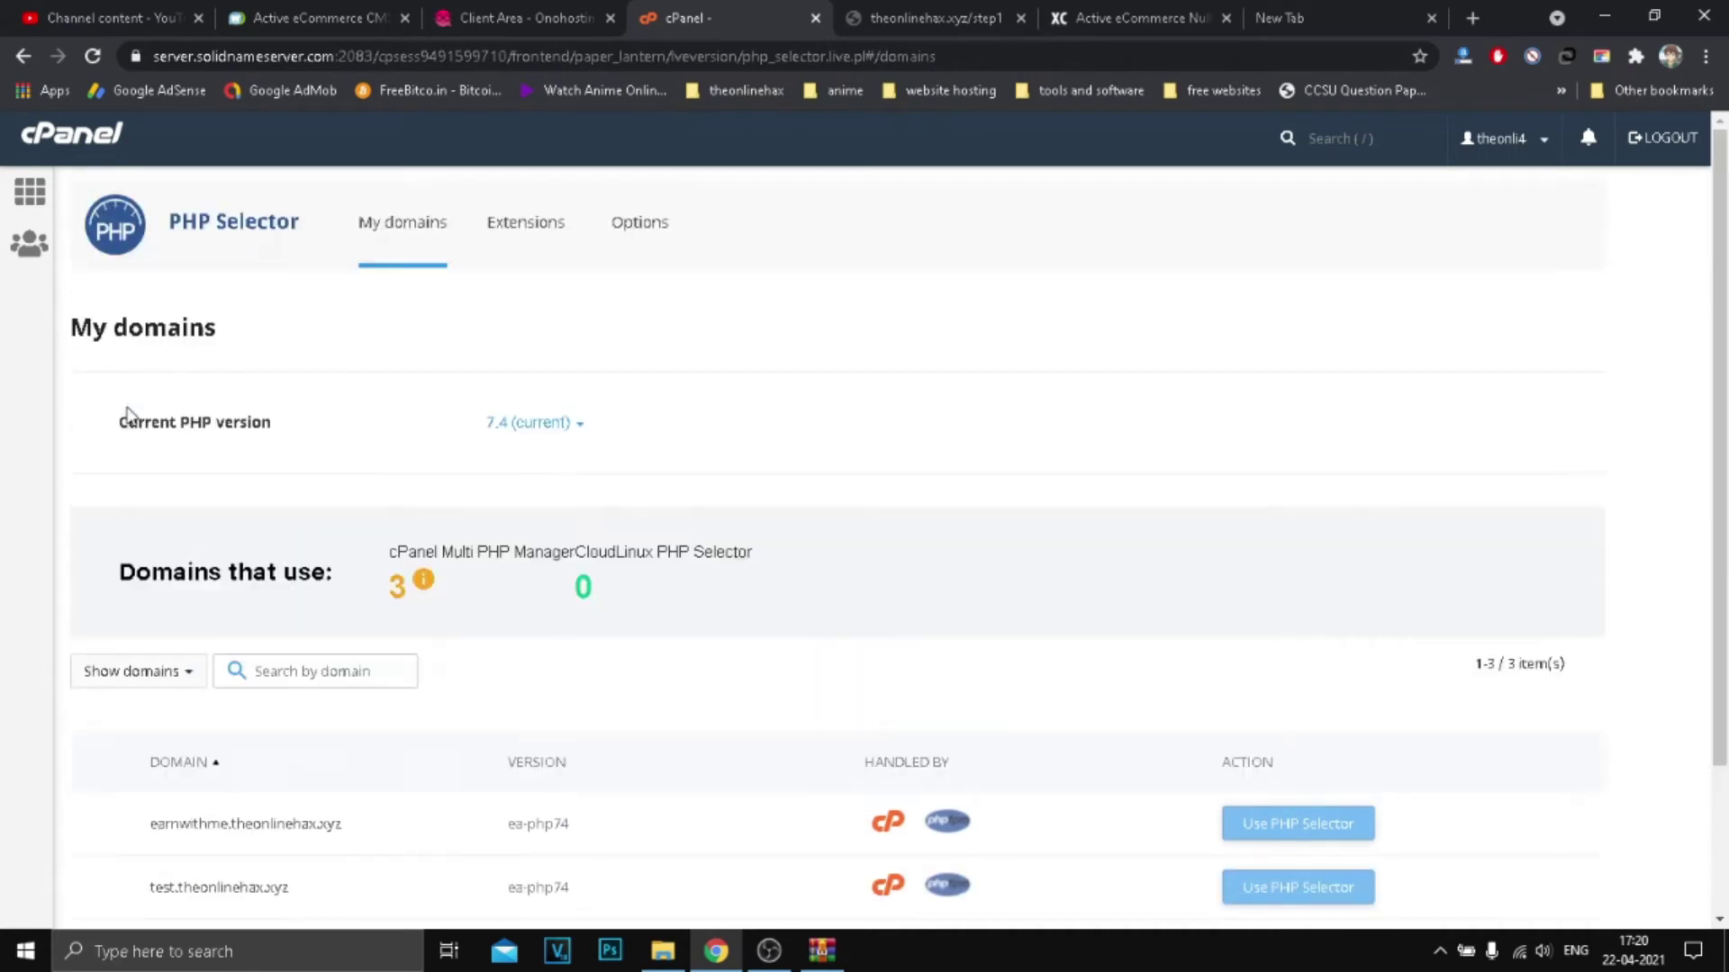
{"action": "left_click", "coordinate": [30, 190]}
{"action": "left_click", "coordinate": [944, 22]}
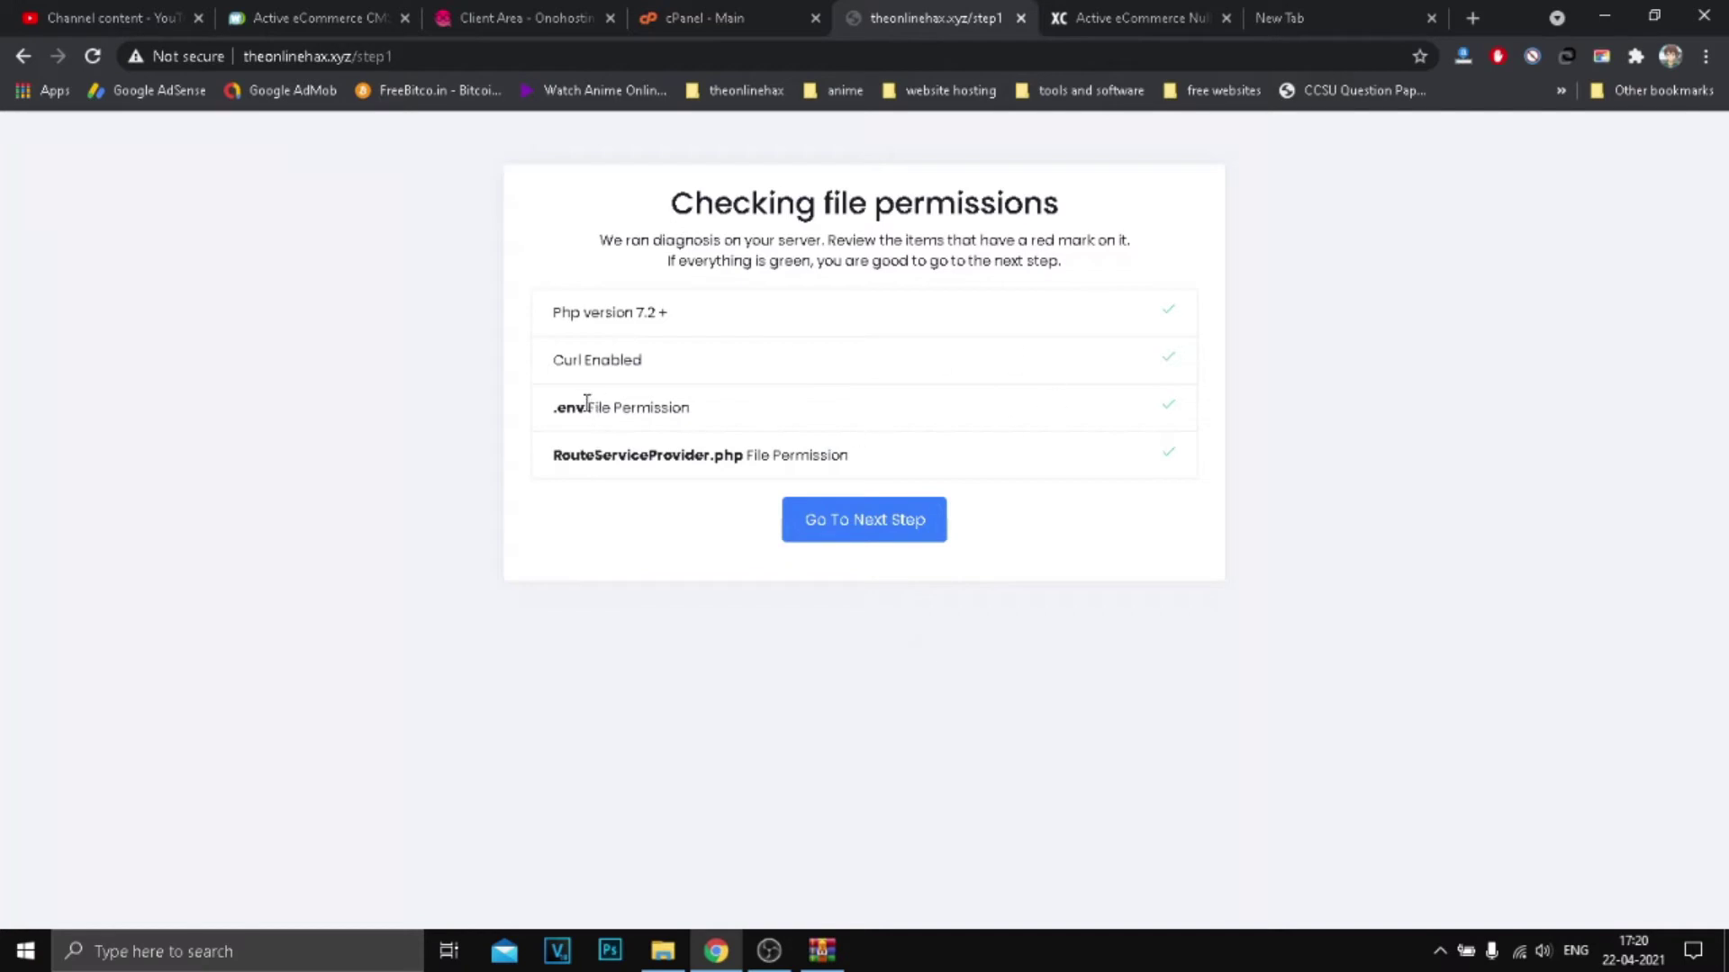
Step: Note the .env file in the installer's permission list and open cPanel File Manager
{"action": "left_click_drag", "start_coordinate": [589, 411], "coordinate": [750, 408]}
{"action": "left_click", "coordinate": [1061, 402]}
{"action": "double_click", "coordinate": [586, 411]}
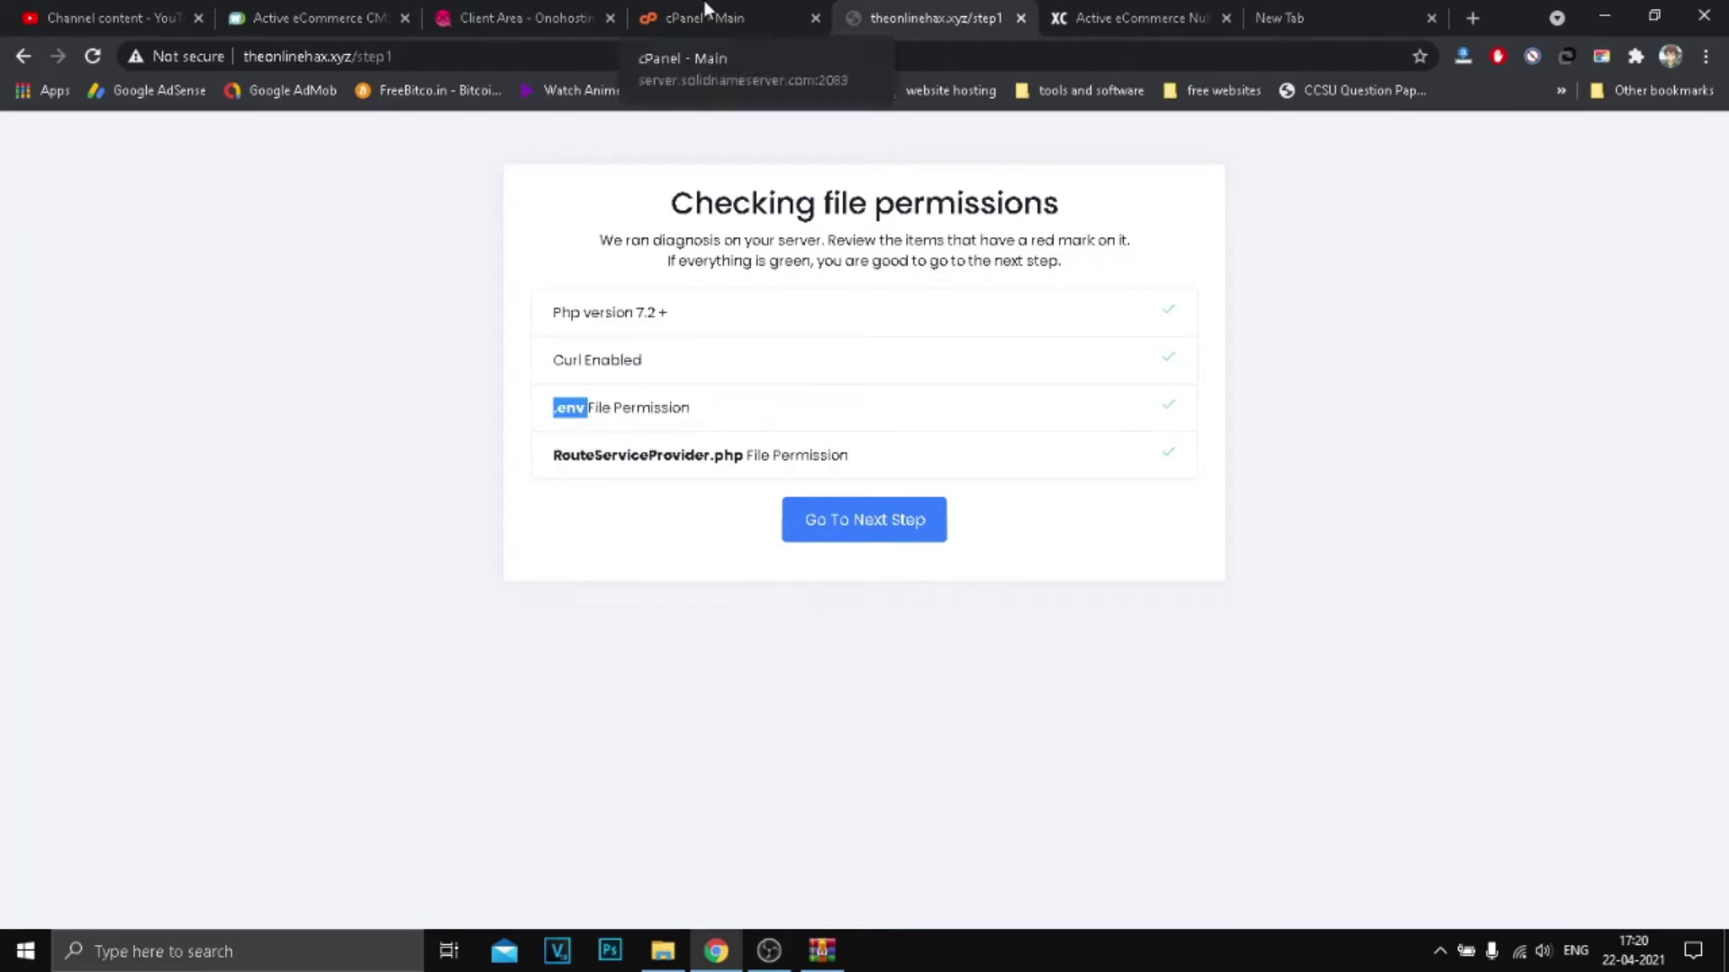
{"action": "left_click", "coordinate": [712, 5]}
{"action": "scroll", "coordinate": [612, 495], "scroll_direction": "down", "scroll_amount": 5}
{"action": "scroll", "coordinate": [191, 682], "scroll_direction": "down", "scroll_amount": 3}
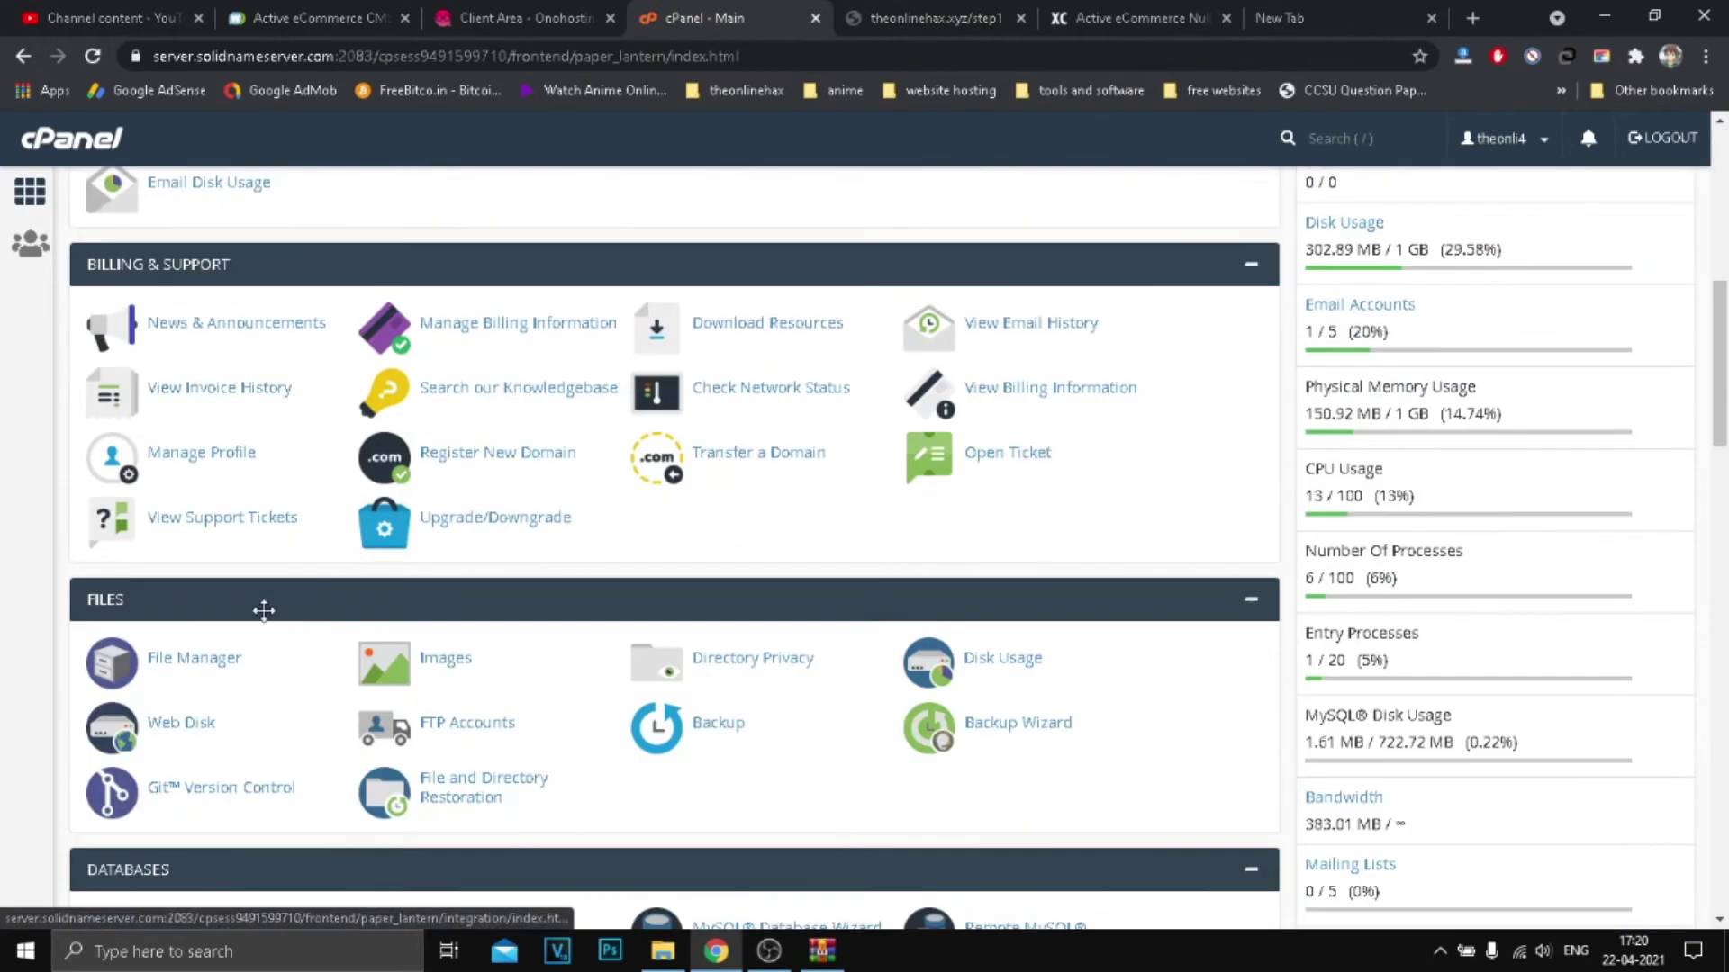
{"action": "left_click", "coordinate": [204, 663]}
Step: Recheck the .env entry, then open the local install.zip archive in WinRAR from the desktop
{"action": "left_click", "coordinate": [978, 9]}
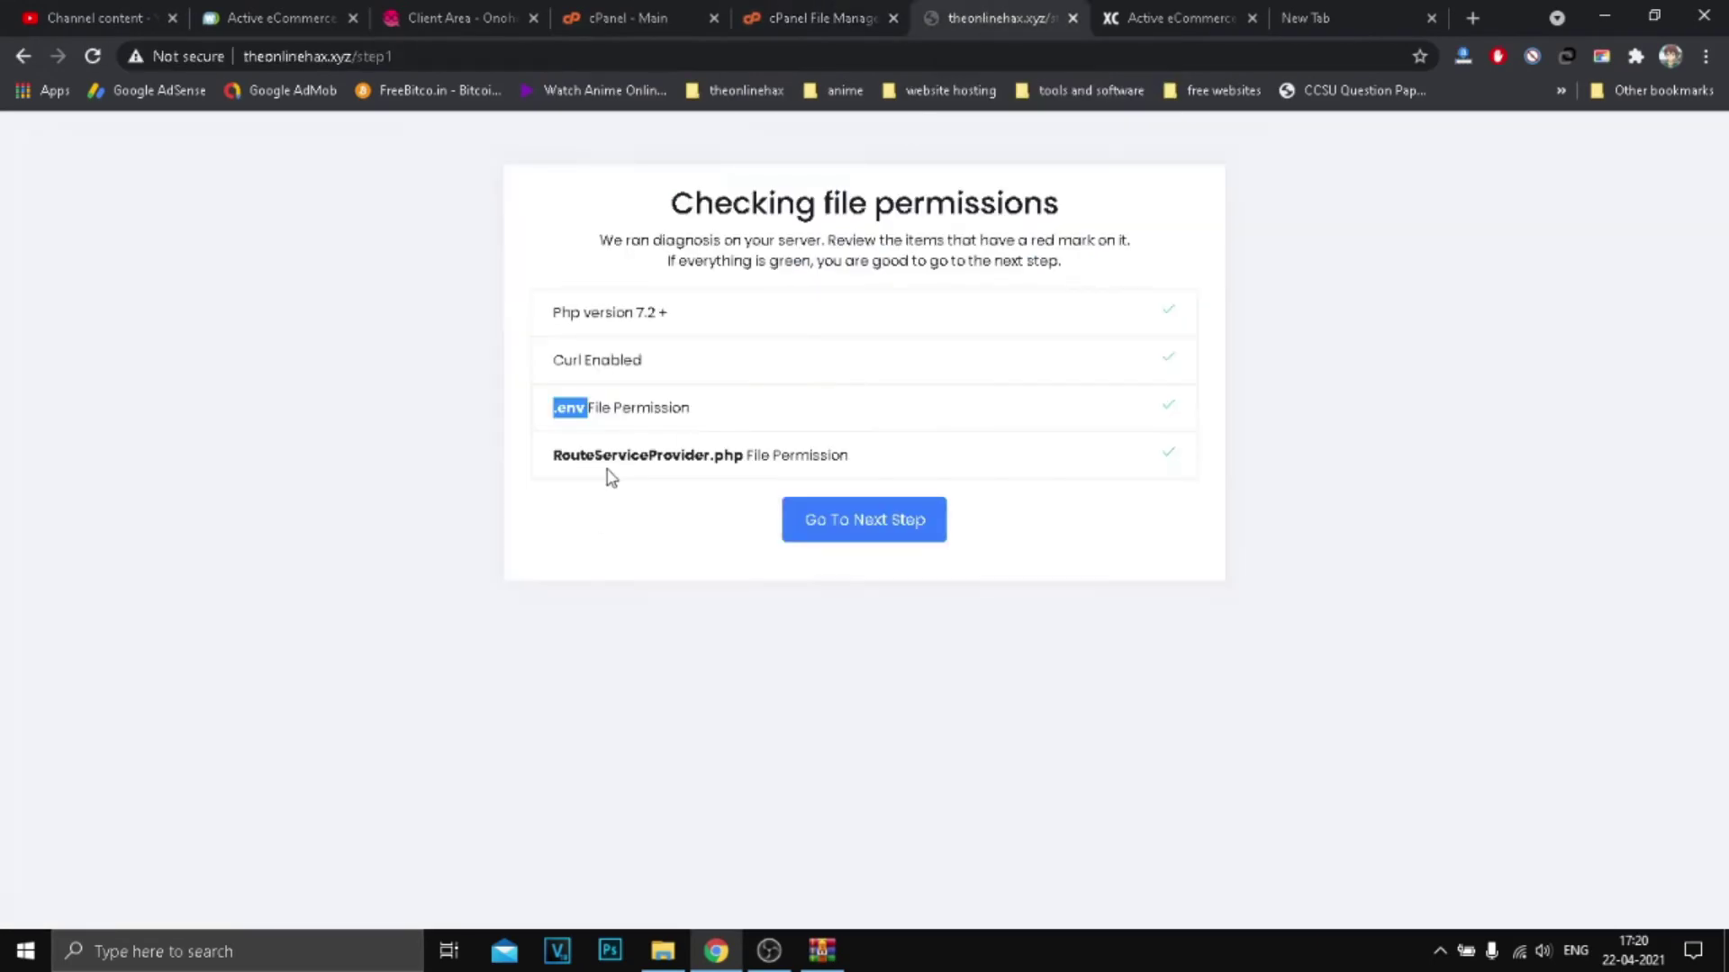
{"action": "left_click", "coordinate": [583, 412]}
{"action": "left_click_drag", "start_coordinate": [613, 409], "coordinate": [529, 427]}
{"action": "left_click", "coordinate": [563, 418]}
{"action": "double_click", "coordinate": [575, 414]}
{"action": "left_click", "coordinate": [793, 16]}
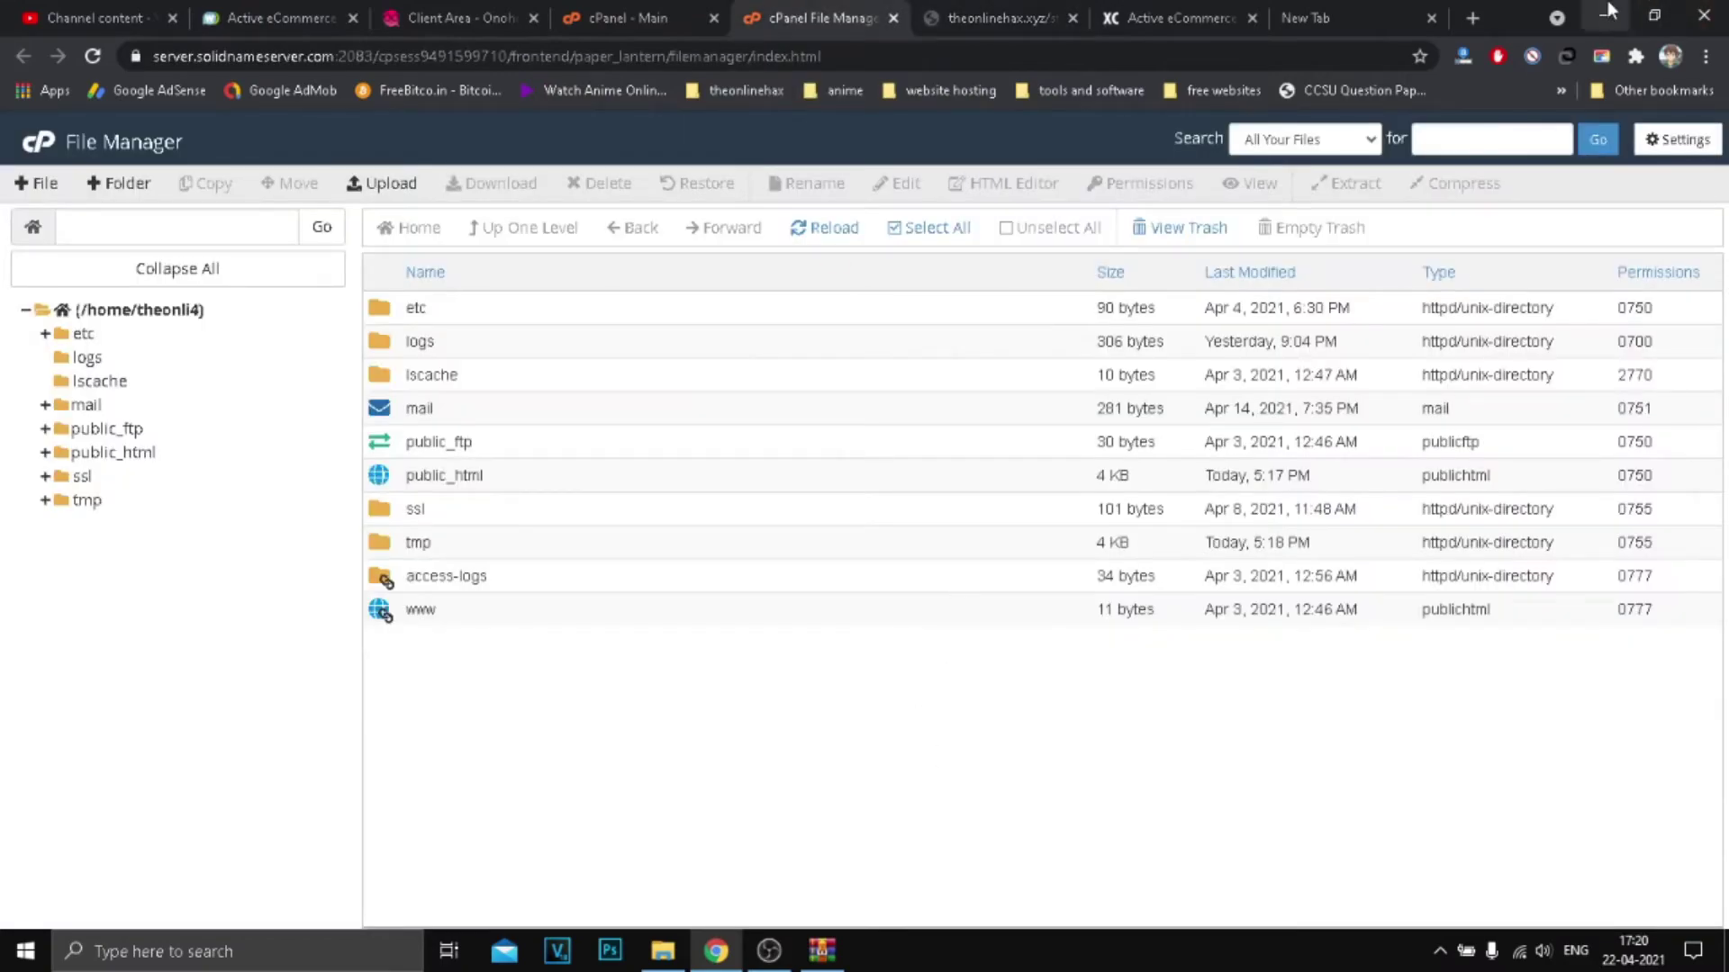
{"action": "key", "text": "super+d"}
{"action": "double_click", "coordinate": [647, 382]}
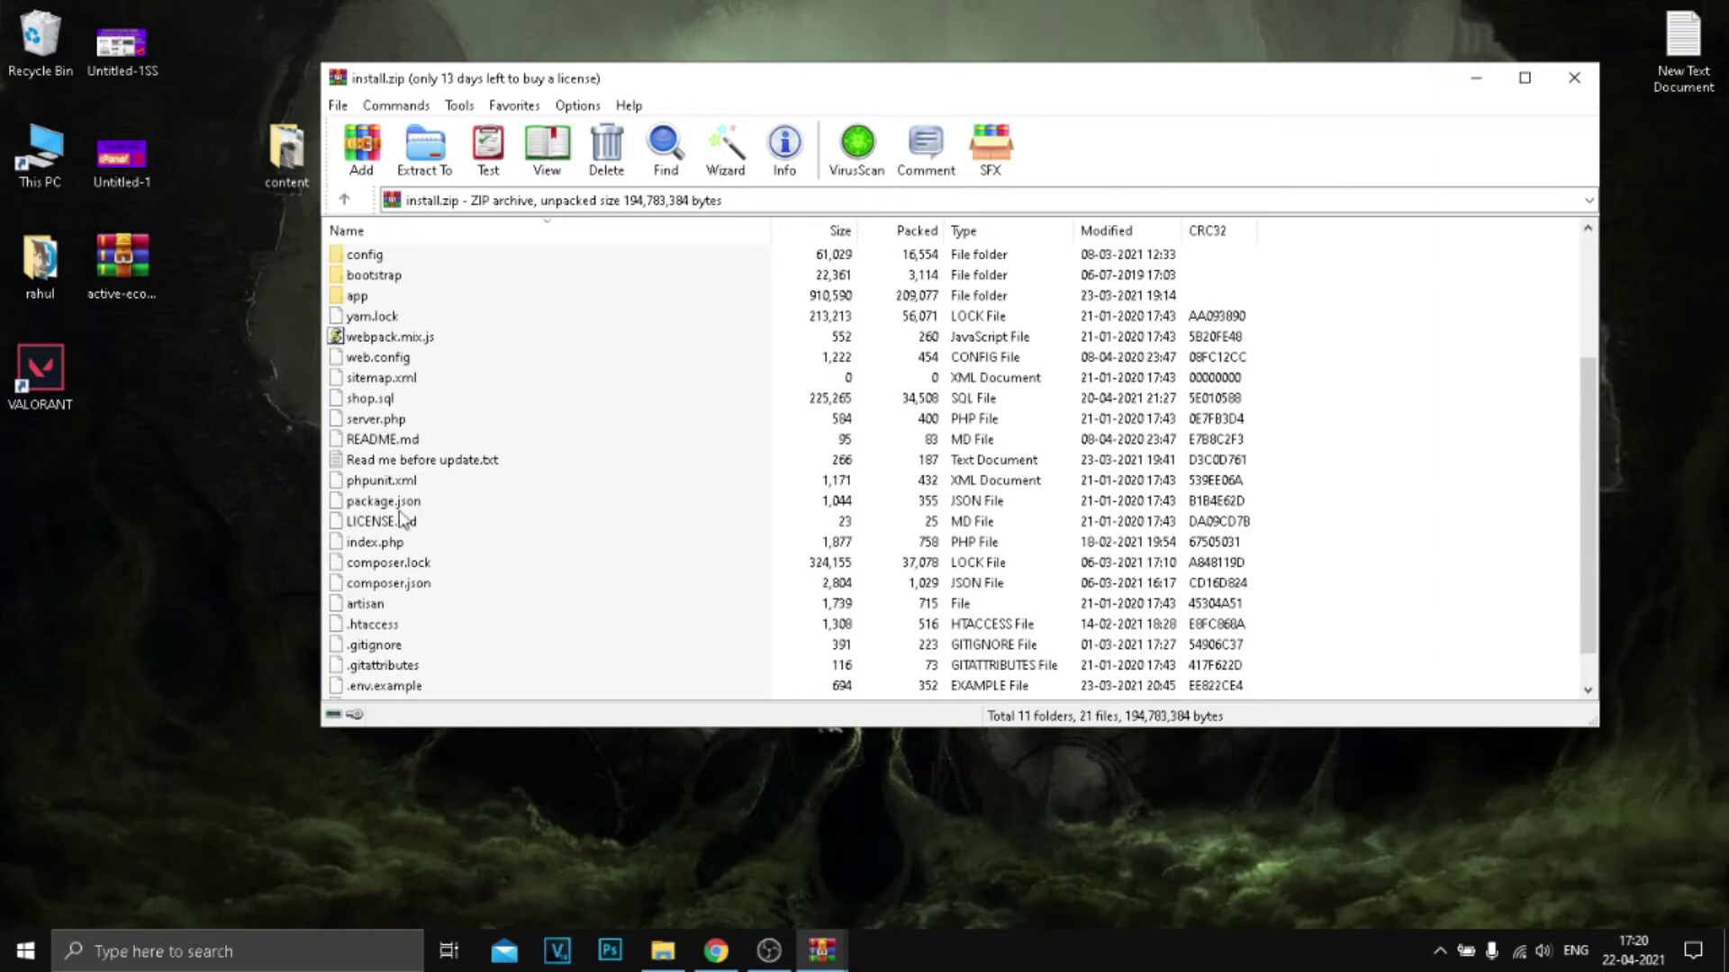
Step: Find the 5,539-byte .env file inside install.zip, close WinRAR, and return to Chrome
{"action": "scroll", "coordinate": [444, 635], "scroll_direction": "down", "scroll_amount": 1}
{"action": "left_click", "coordinate": [361, 666]}
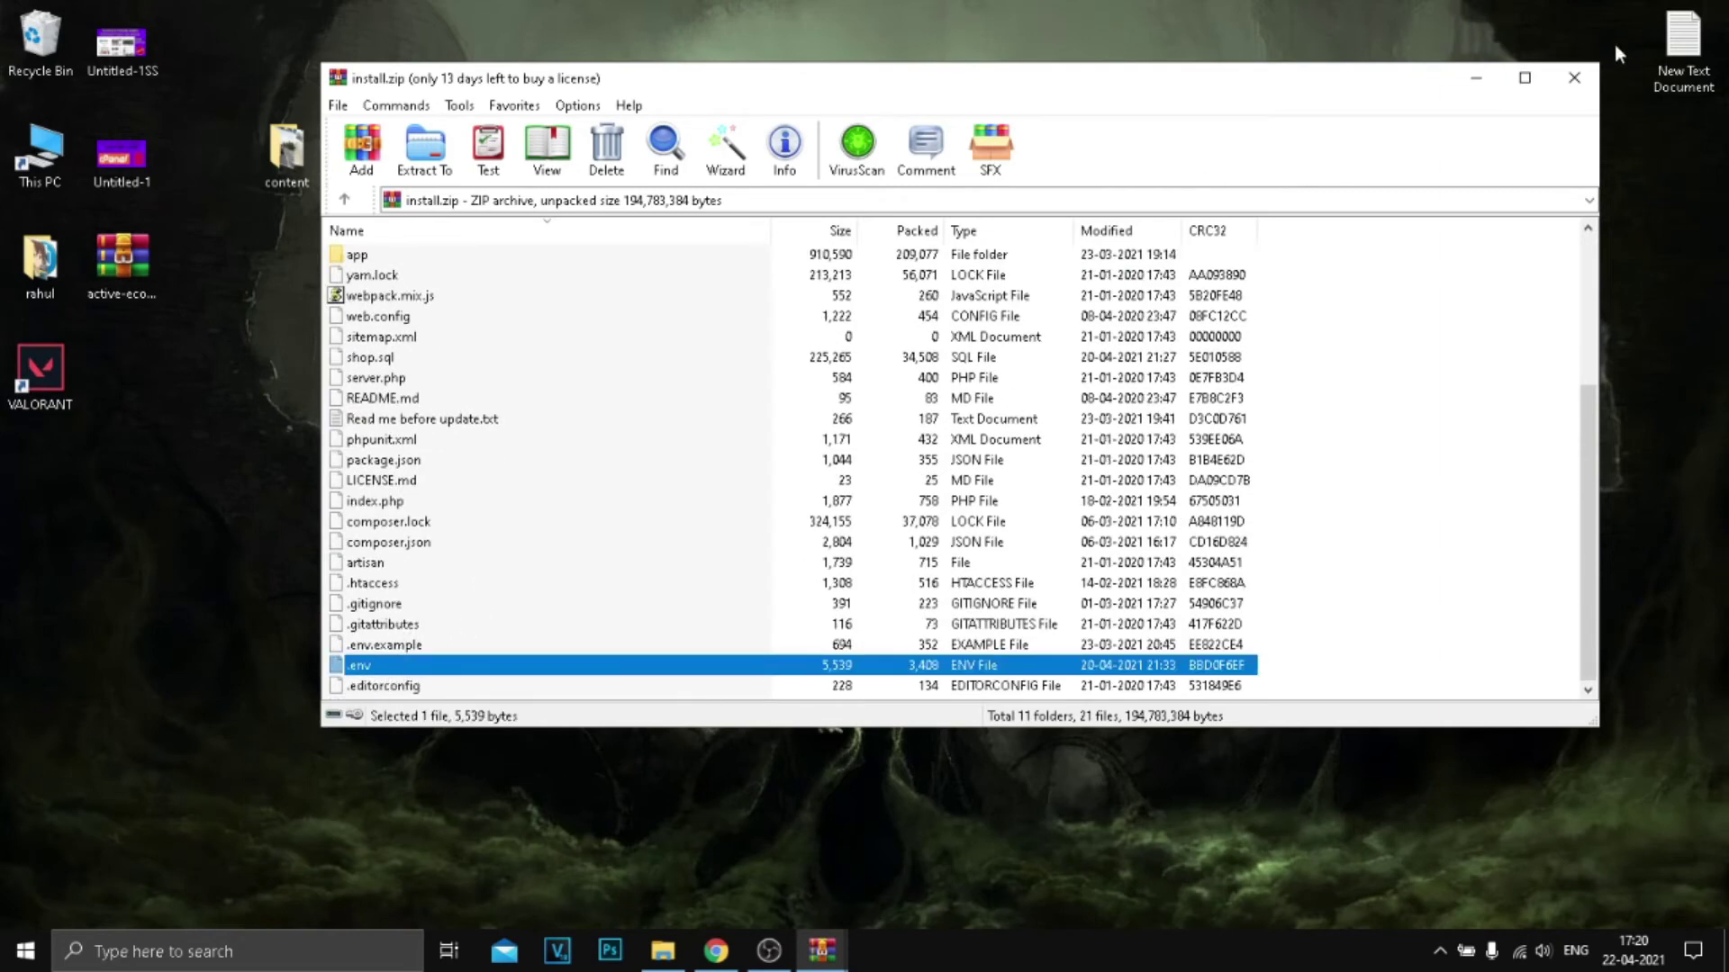
{"action": "left_click", "coordinate": [1574, 77]}
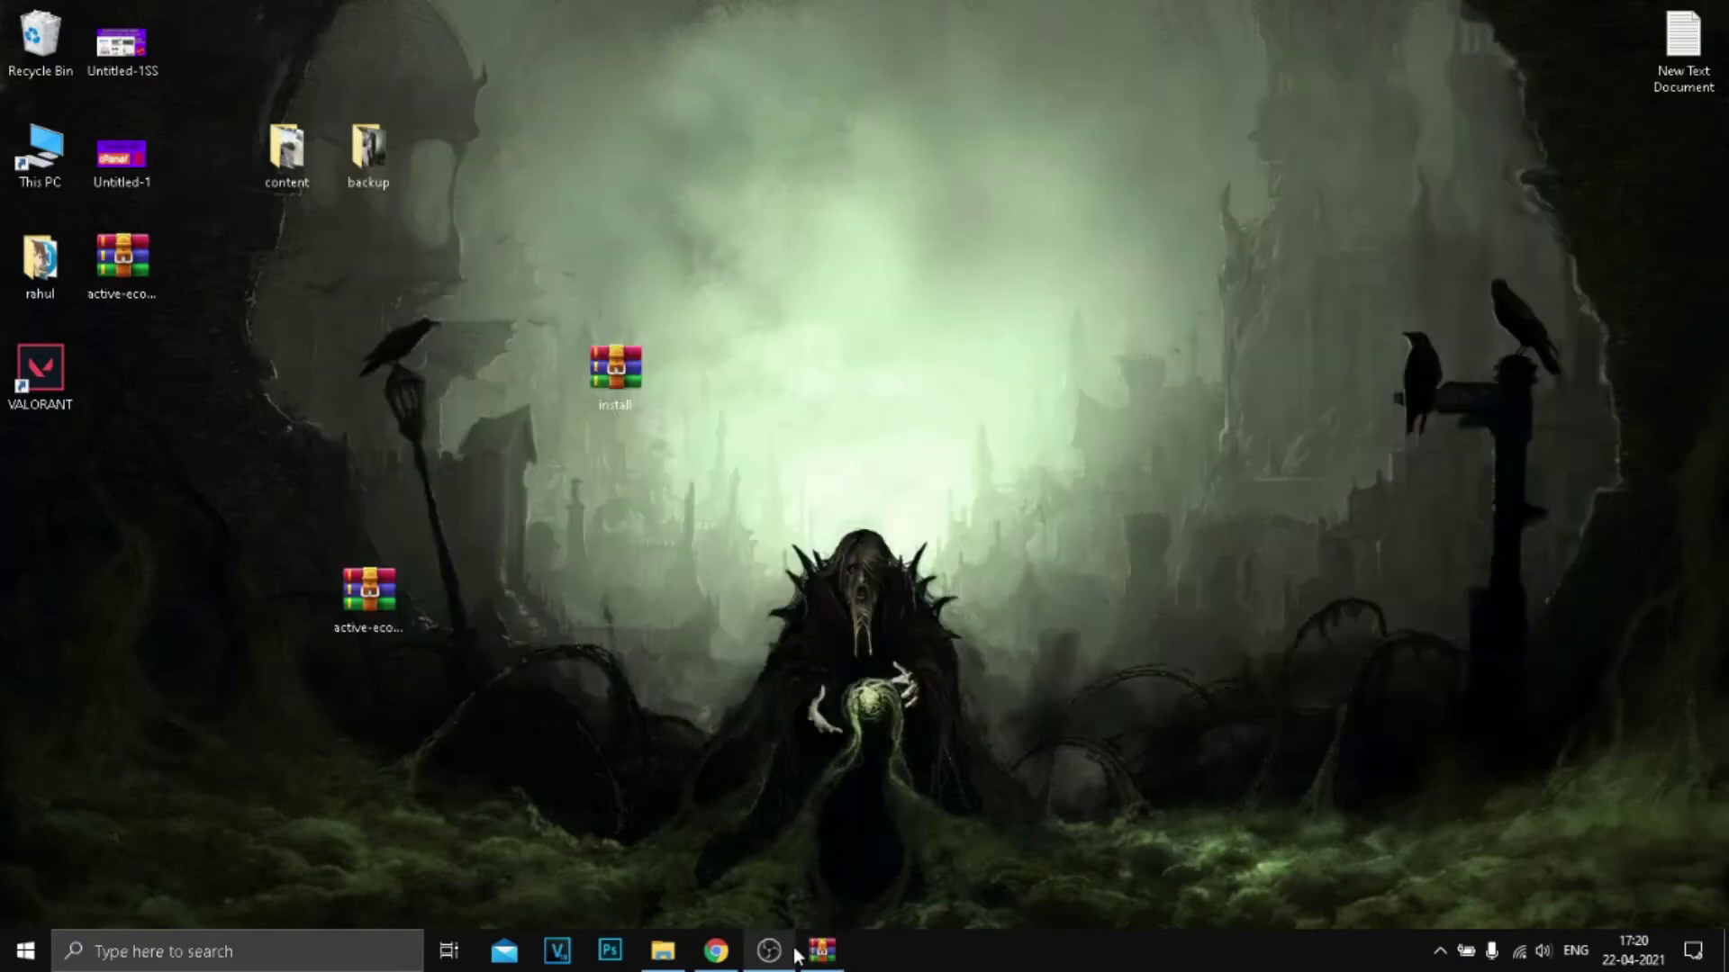
{"action": "left_click", "coordinate": [731, 956]}
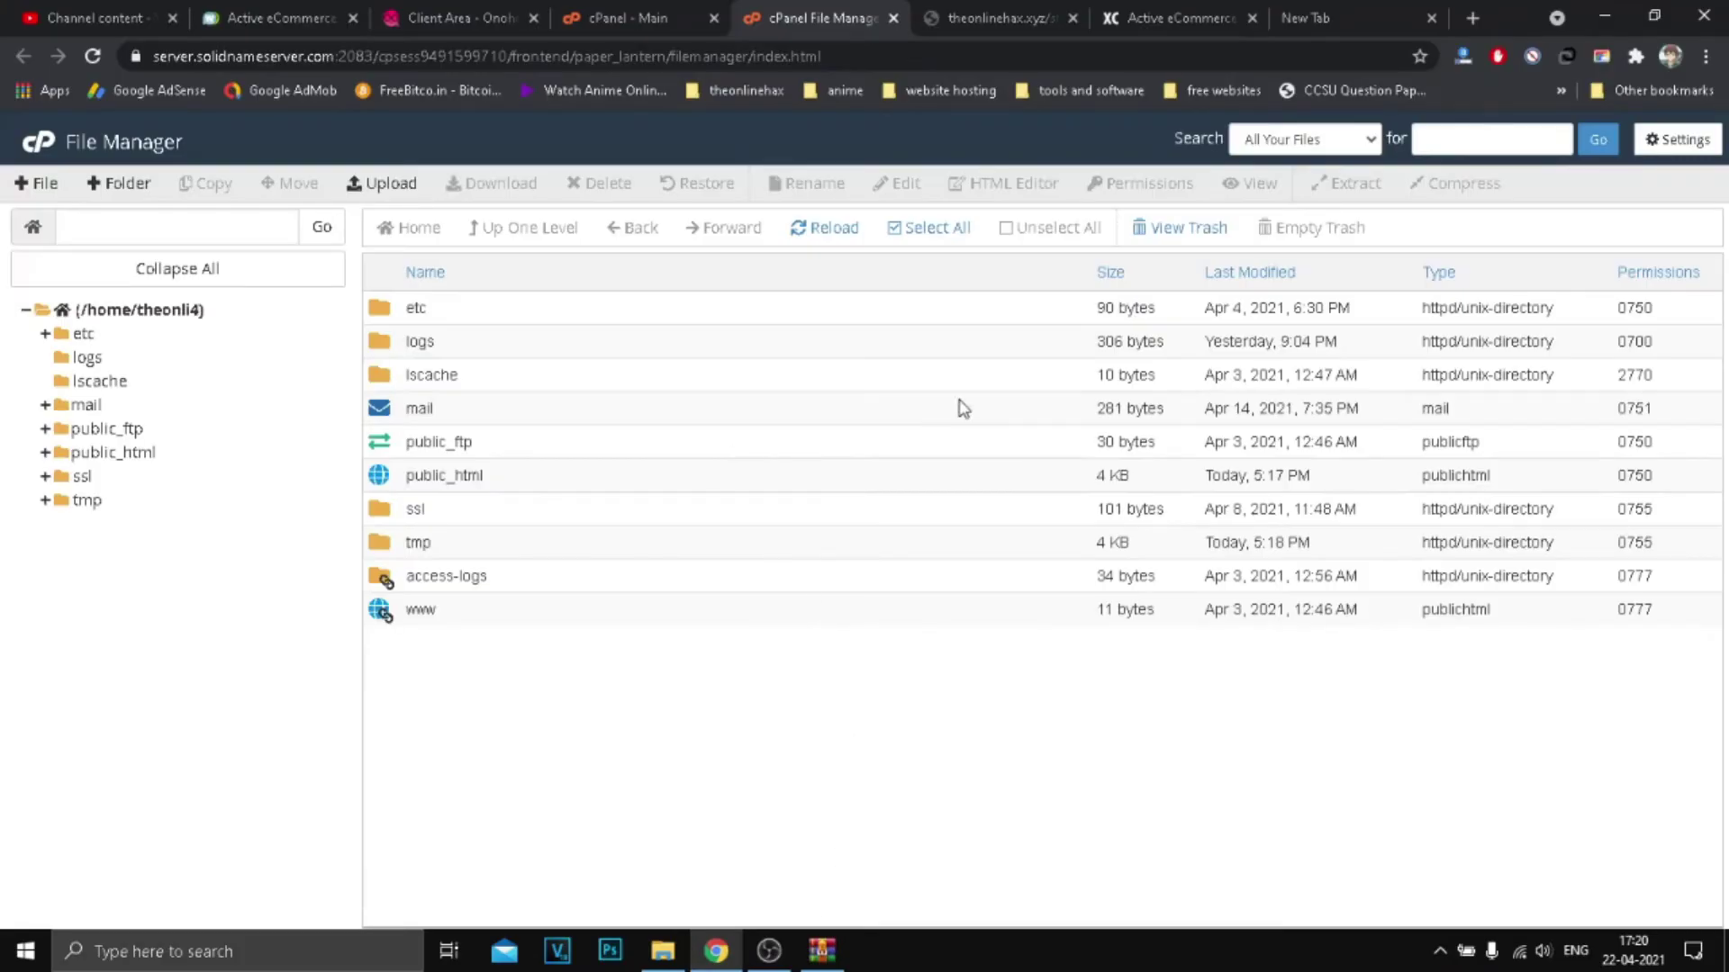
Step: Open public_html in File Manager to confirm the store files are there
{"action": "left_click", "coordinate": [630, 18]}
{"action": "left_click", "coordinate": [814, 14]}
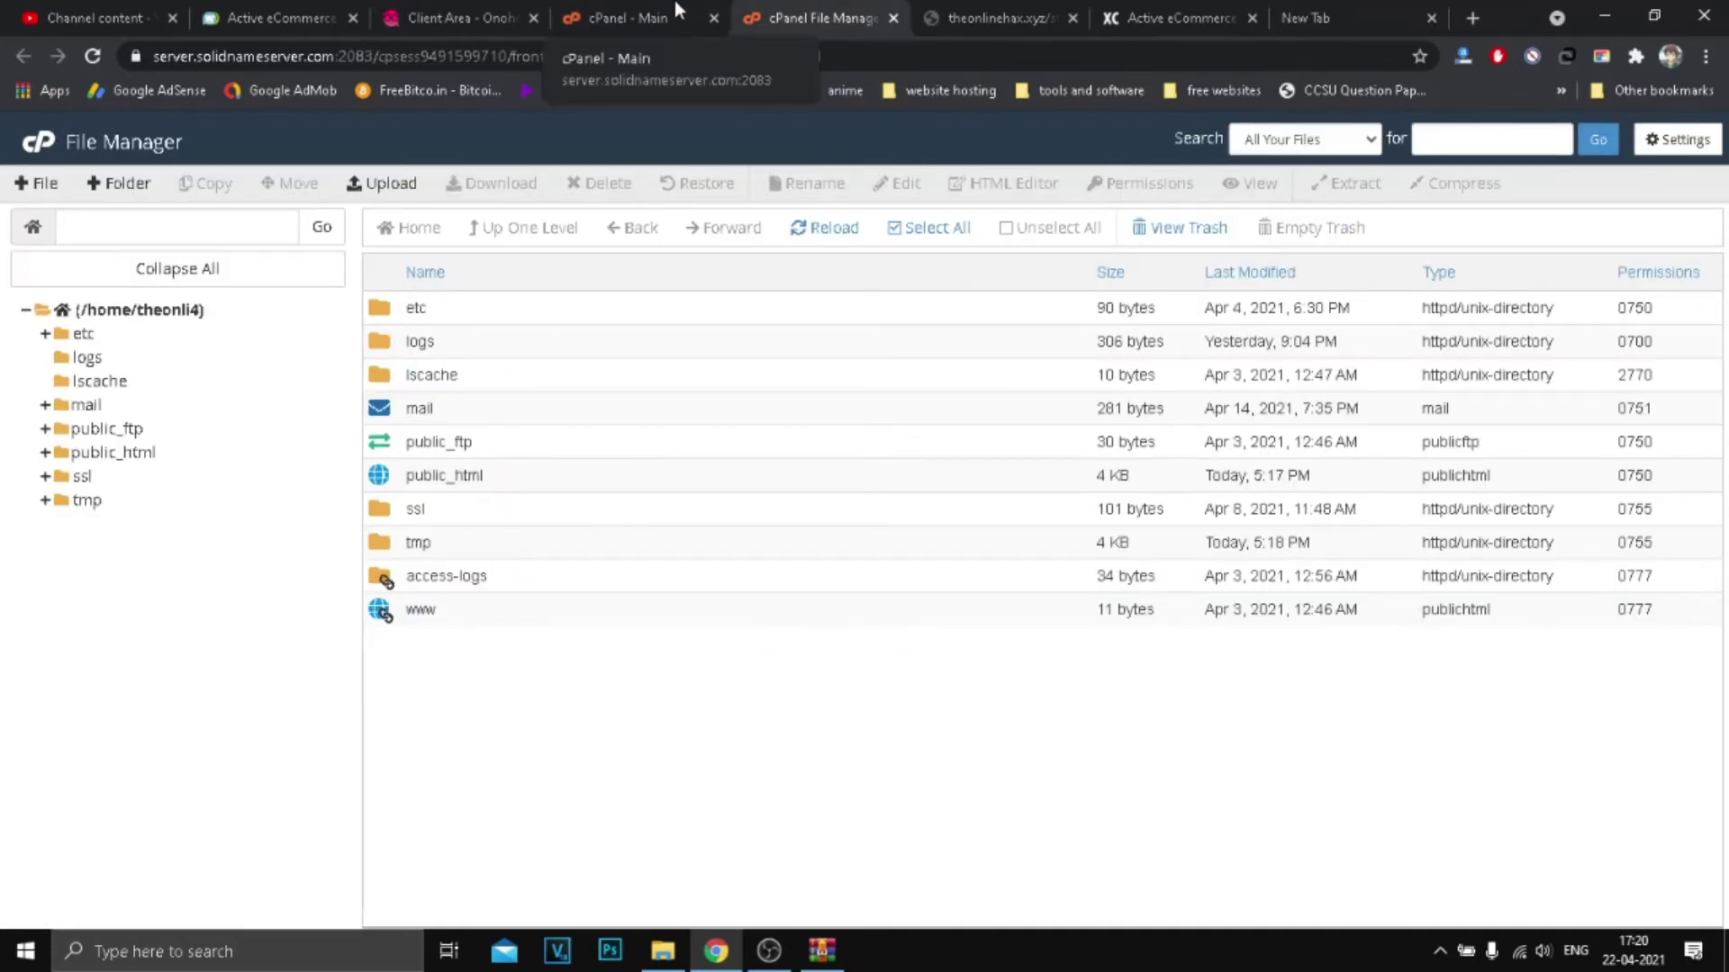
{"action": "double_click", "coordinate": [571, 477]}
{"action": "scroll", "coordinate": [630, 531], "scroll_direction": "down", "scroll_amount": 5}
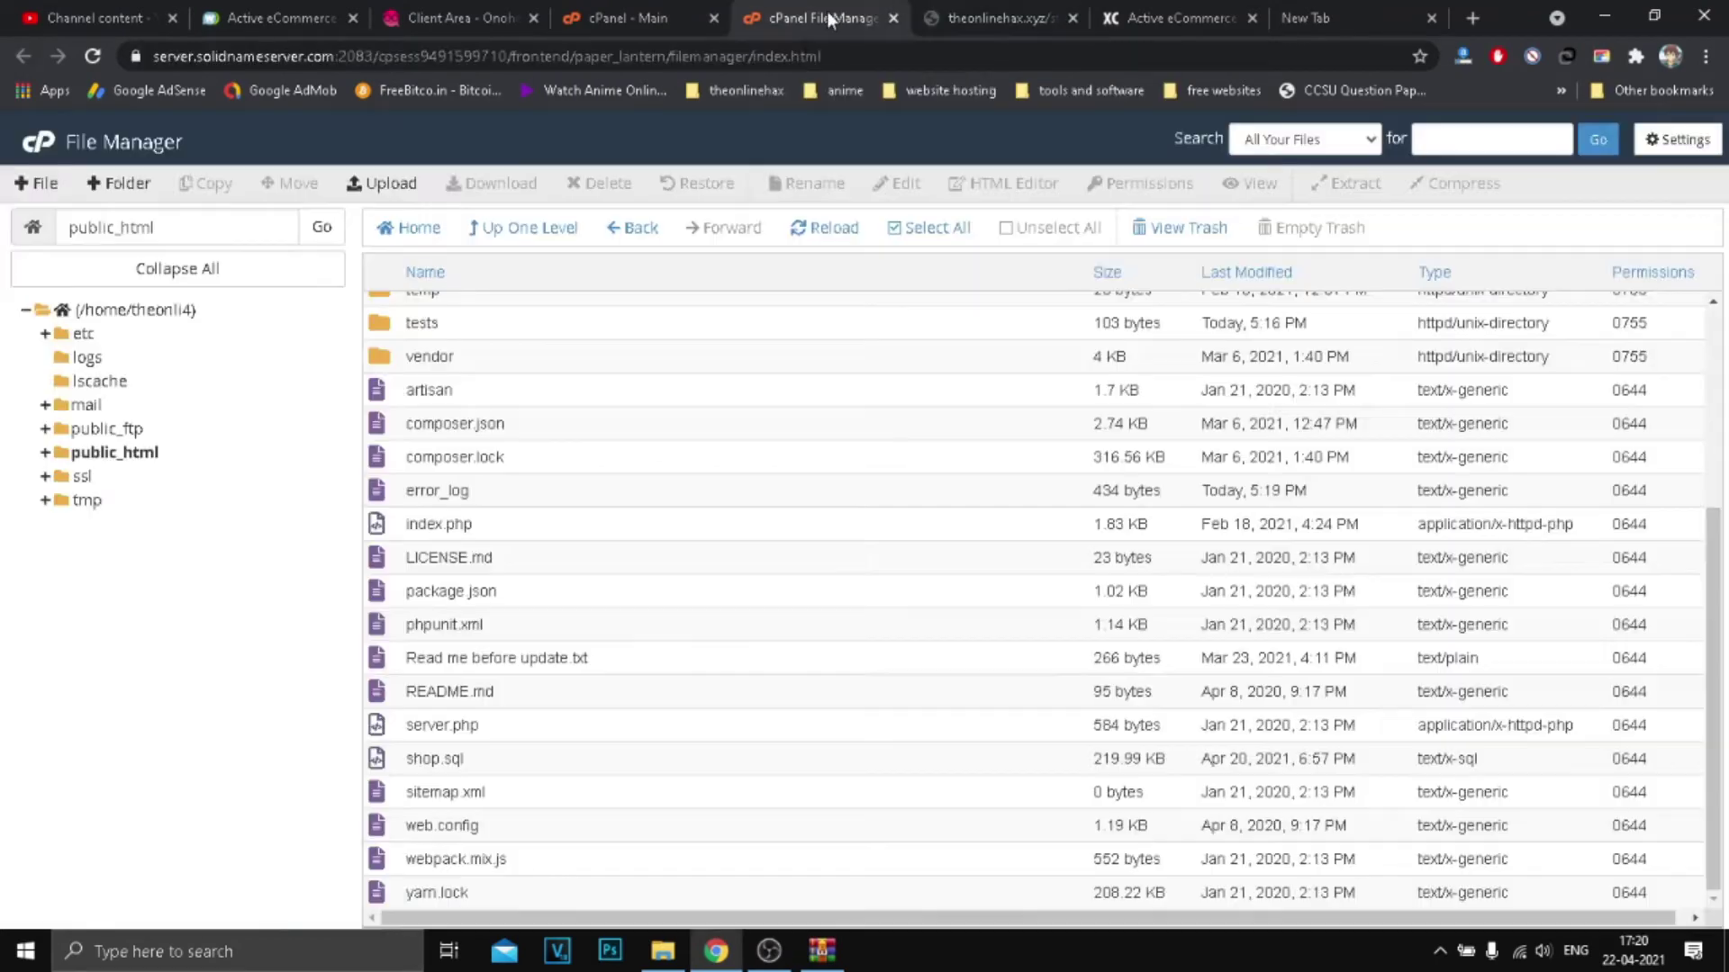
{"action": "scroll", "coordinate": [734, 522], "scroll_direction": "up", "scroll_amount": 5}
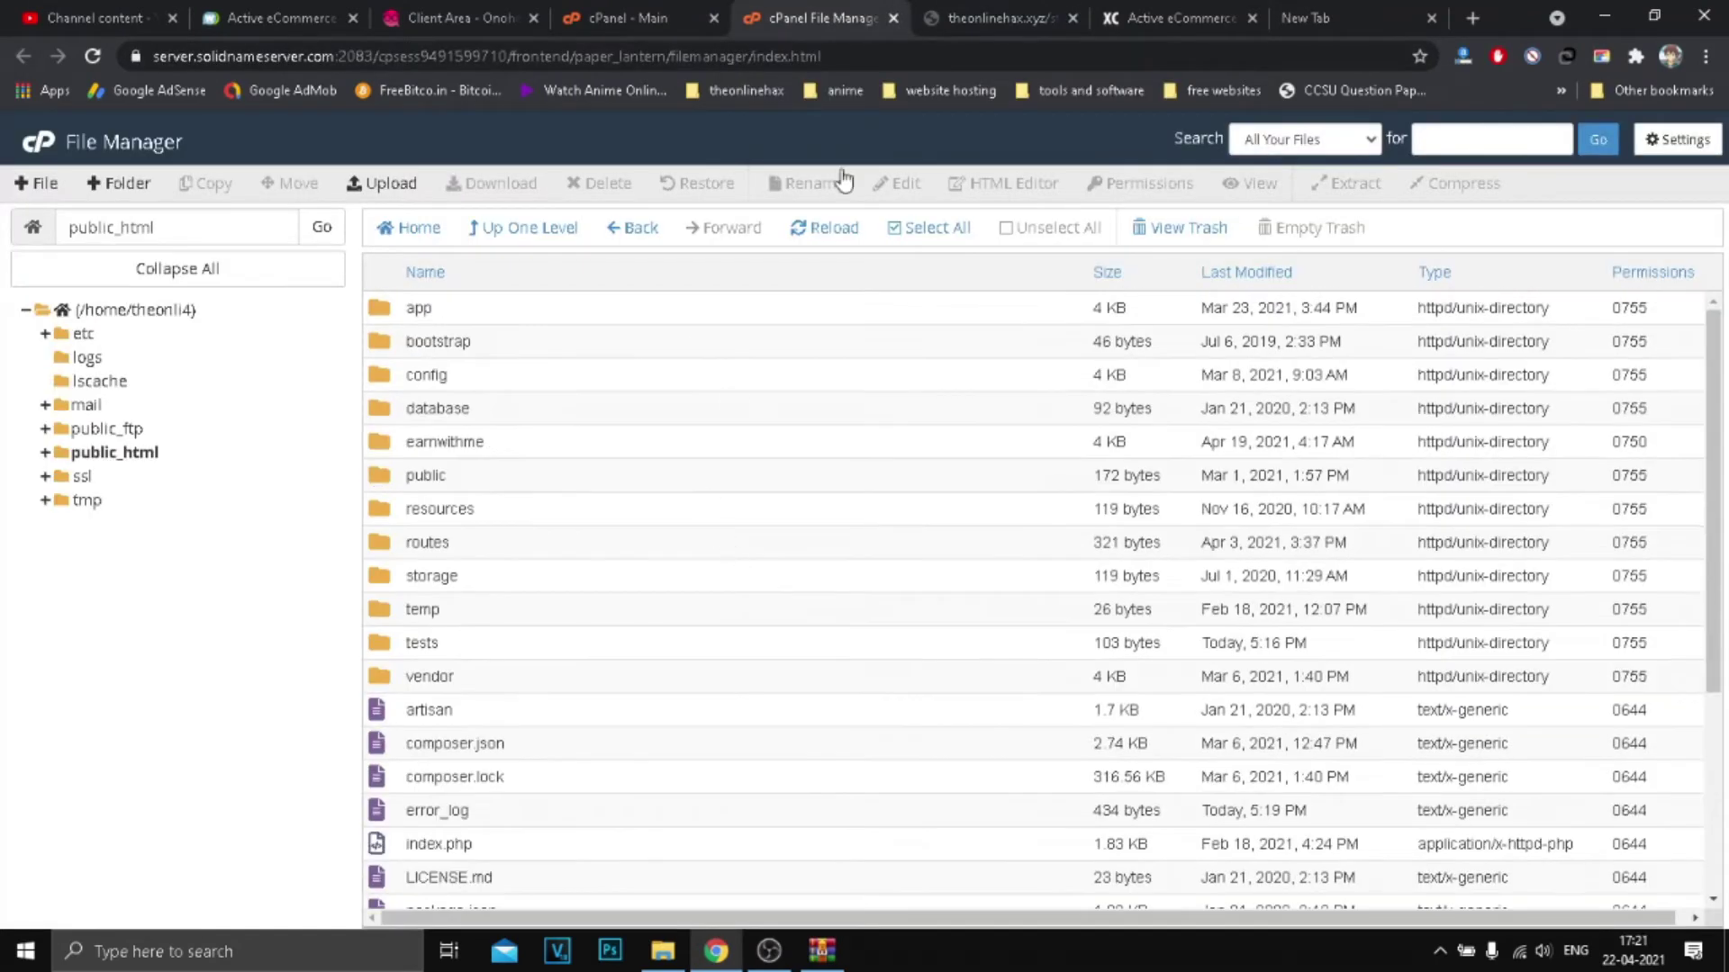
Step: Close File Manager and advance the installer to the Purchase Code step
{"action": "left_click", "coordinate": [893, 18]}
{"action": "left_click", "coordinate": [868, 526]}
{"action": "left_click", "coordinate": [656, 343]}
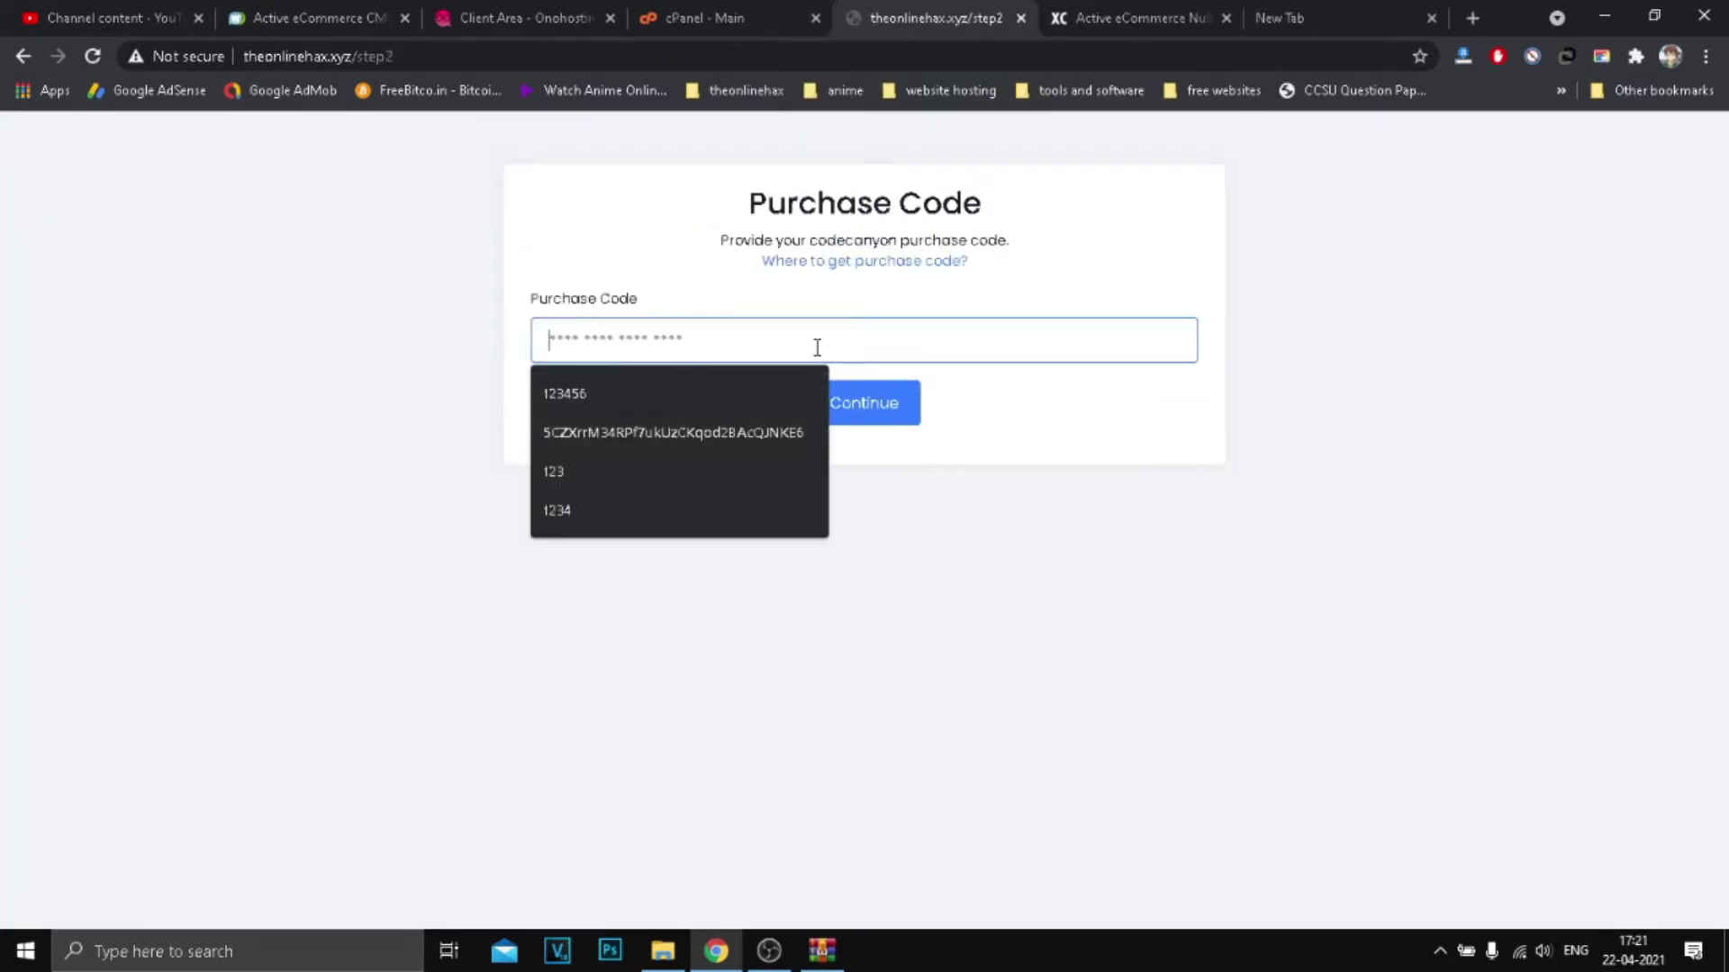
Step: Enter the CodeCanyon purchase code and continue to the empty Database setup form
{"action": "type", "text": "123456789"}
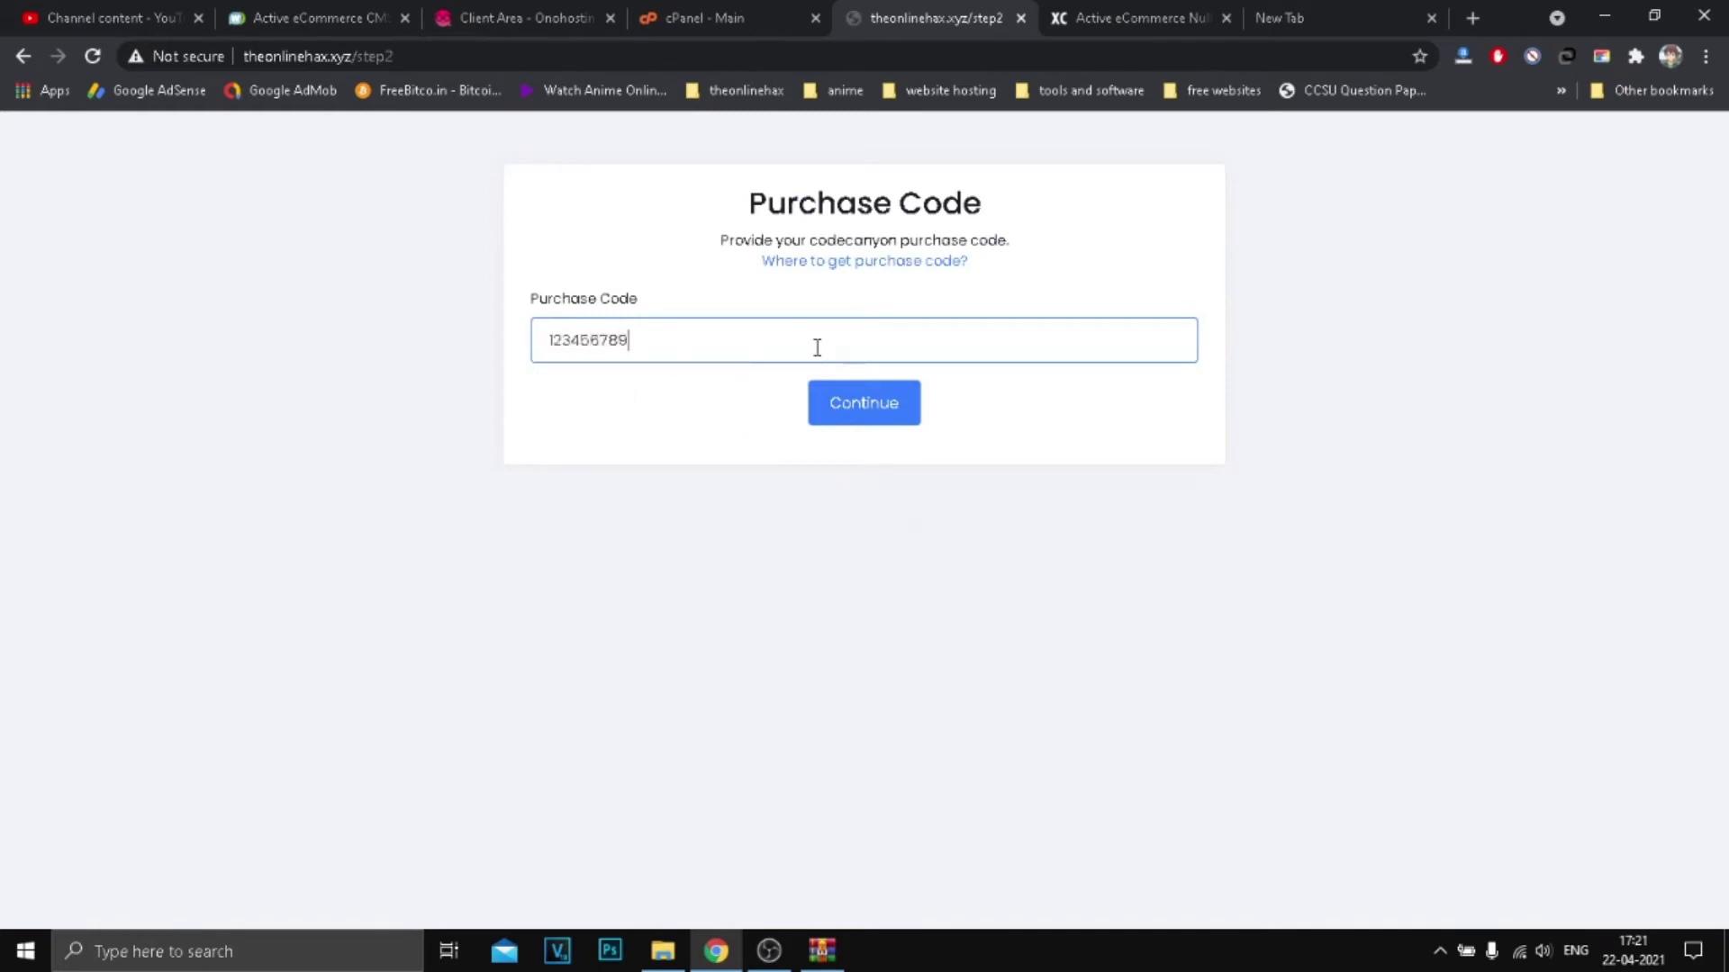
{"action": "left_click", "coordinate": [827, 396]}
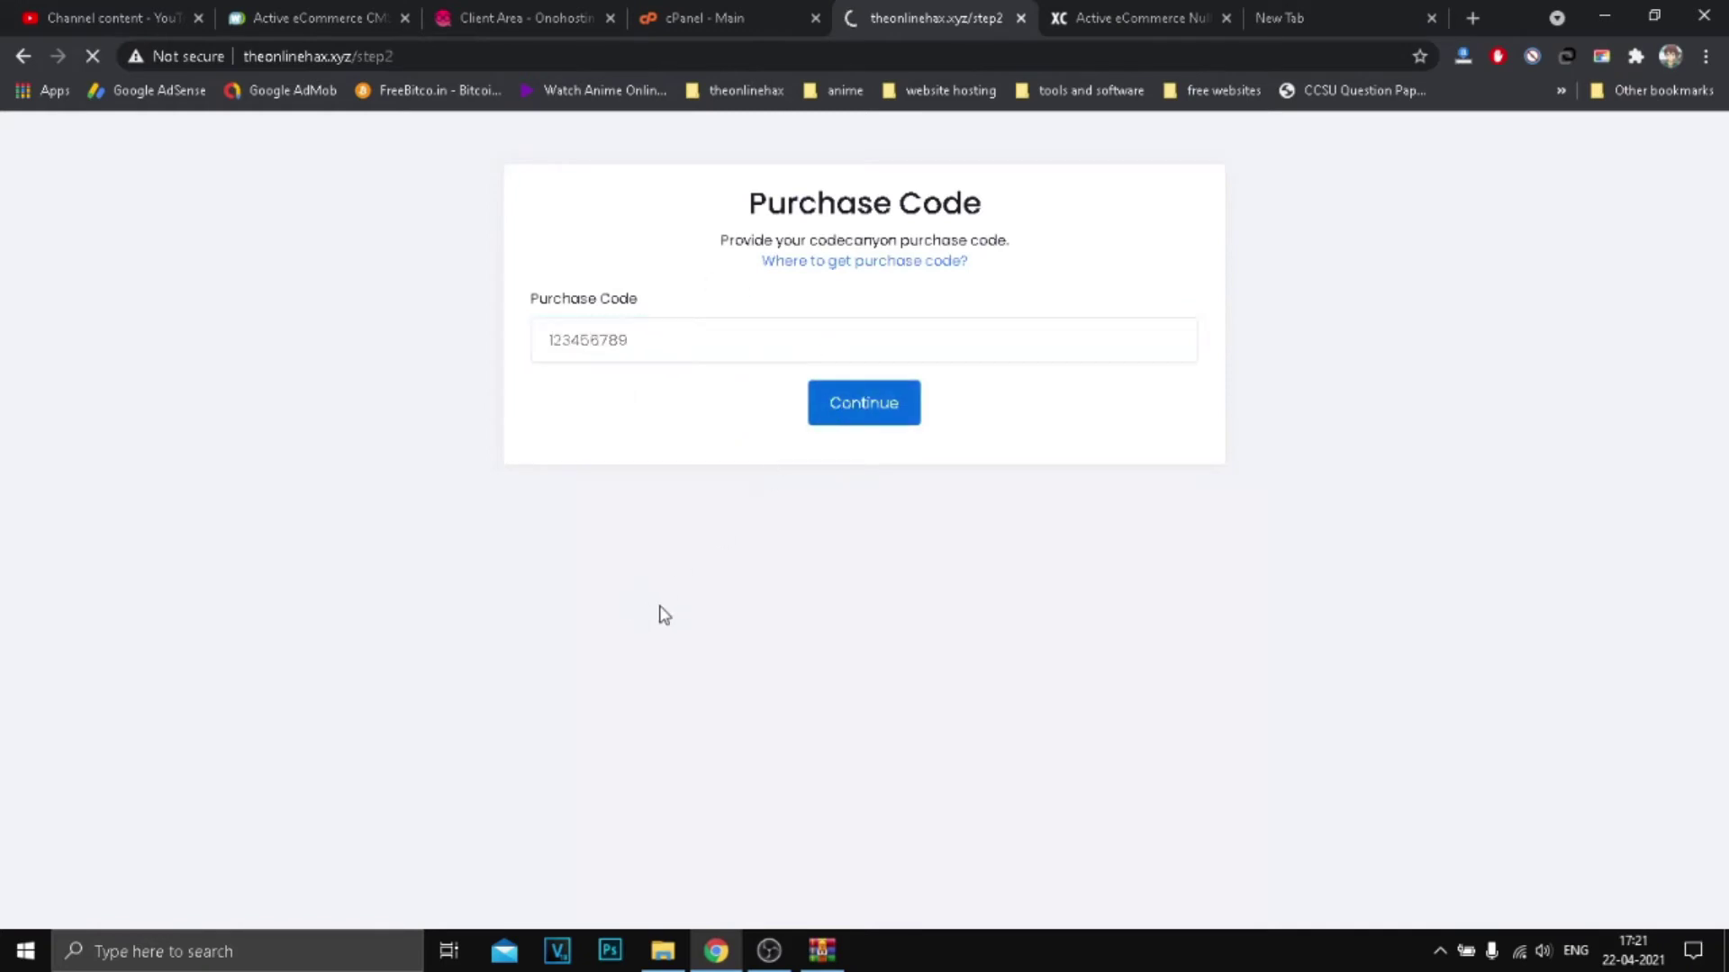
{"action": "left_click", "coordinate": [586, 304]}
{"action": "left_click_drag", "start_coordinate": [545, 279], "coordinate": [639, 272]}
{"action": "left_click", "coordinate": [638, 265]}
{"action": "left_click", "coordinate": [630, 11]}
{"action": "scroll", "coordinate": [248, 599], "scroll_direction": "down", "scroll_amount": 1}
{"action": "left_click", "coordinate": [774, 13]}
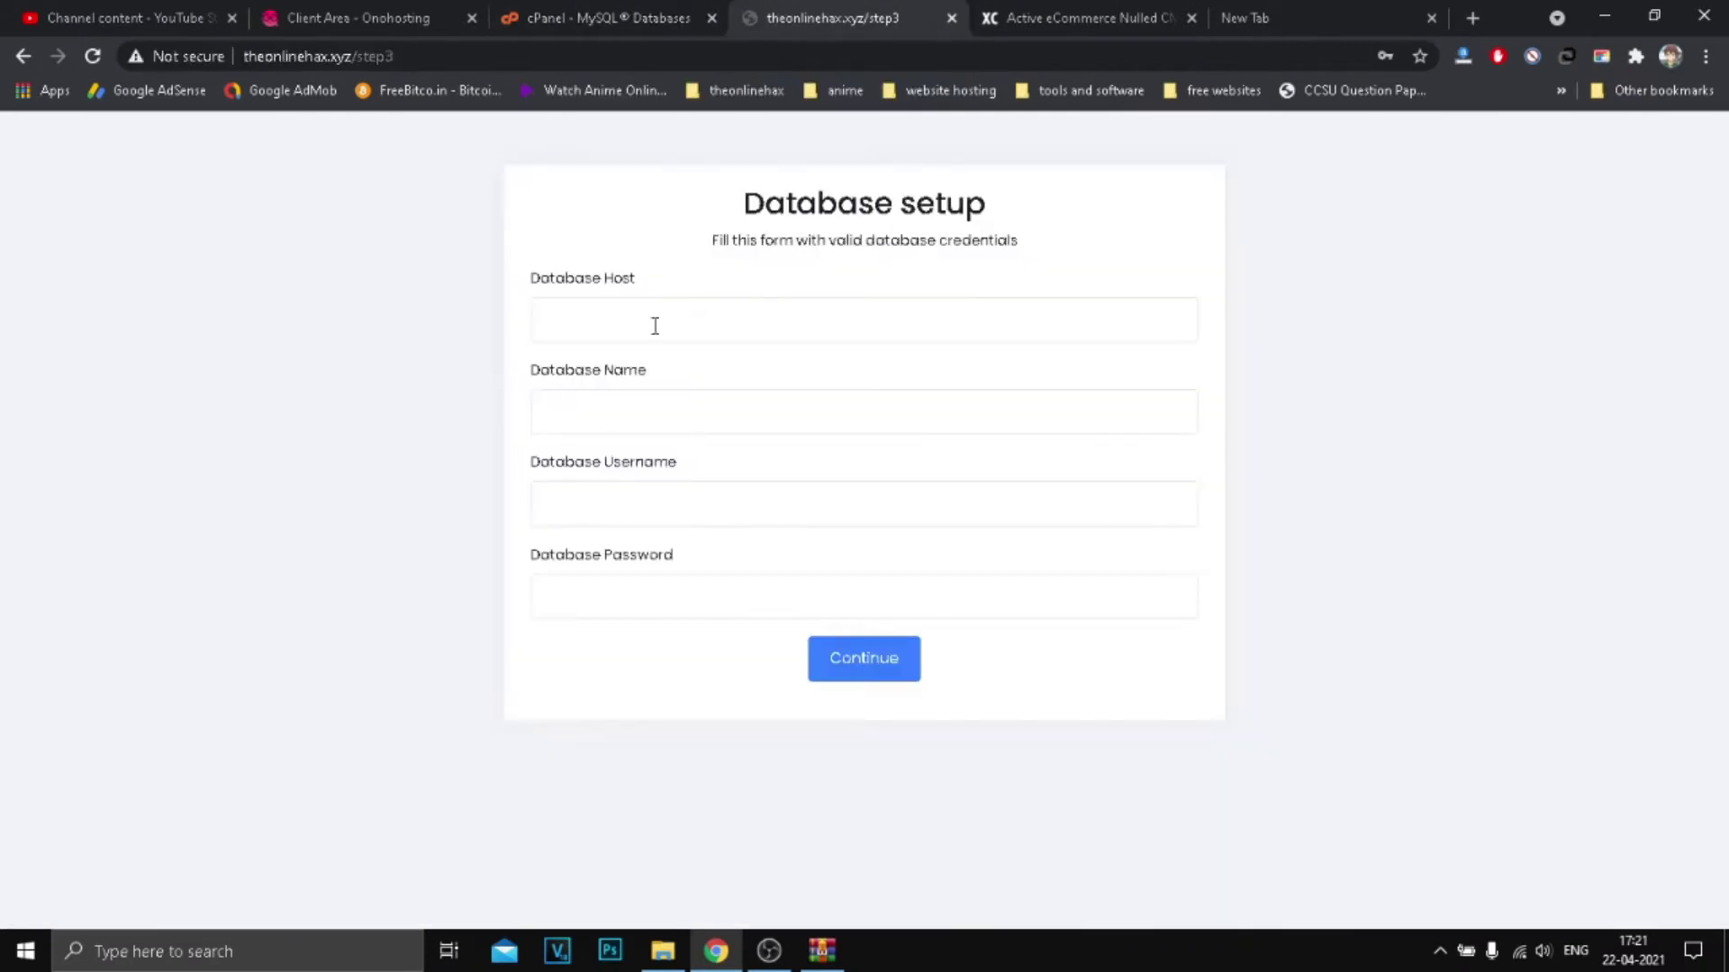
Step: Enter localhost as the database host
{"action": "left_click", "coordinate": [652, 329]}
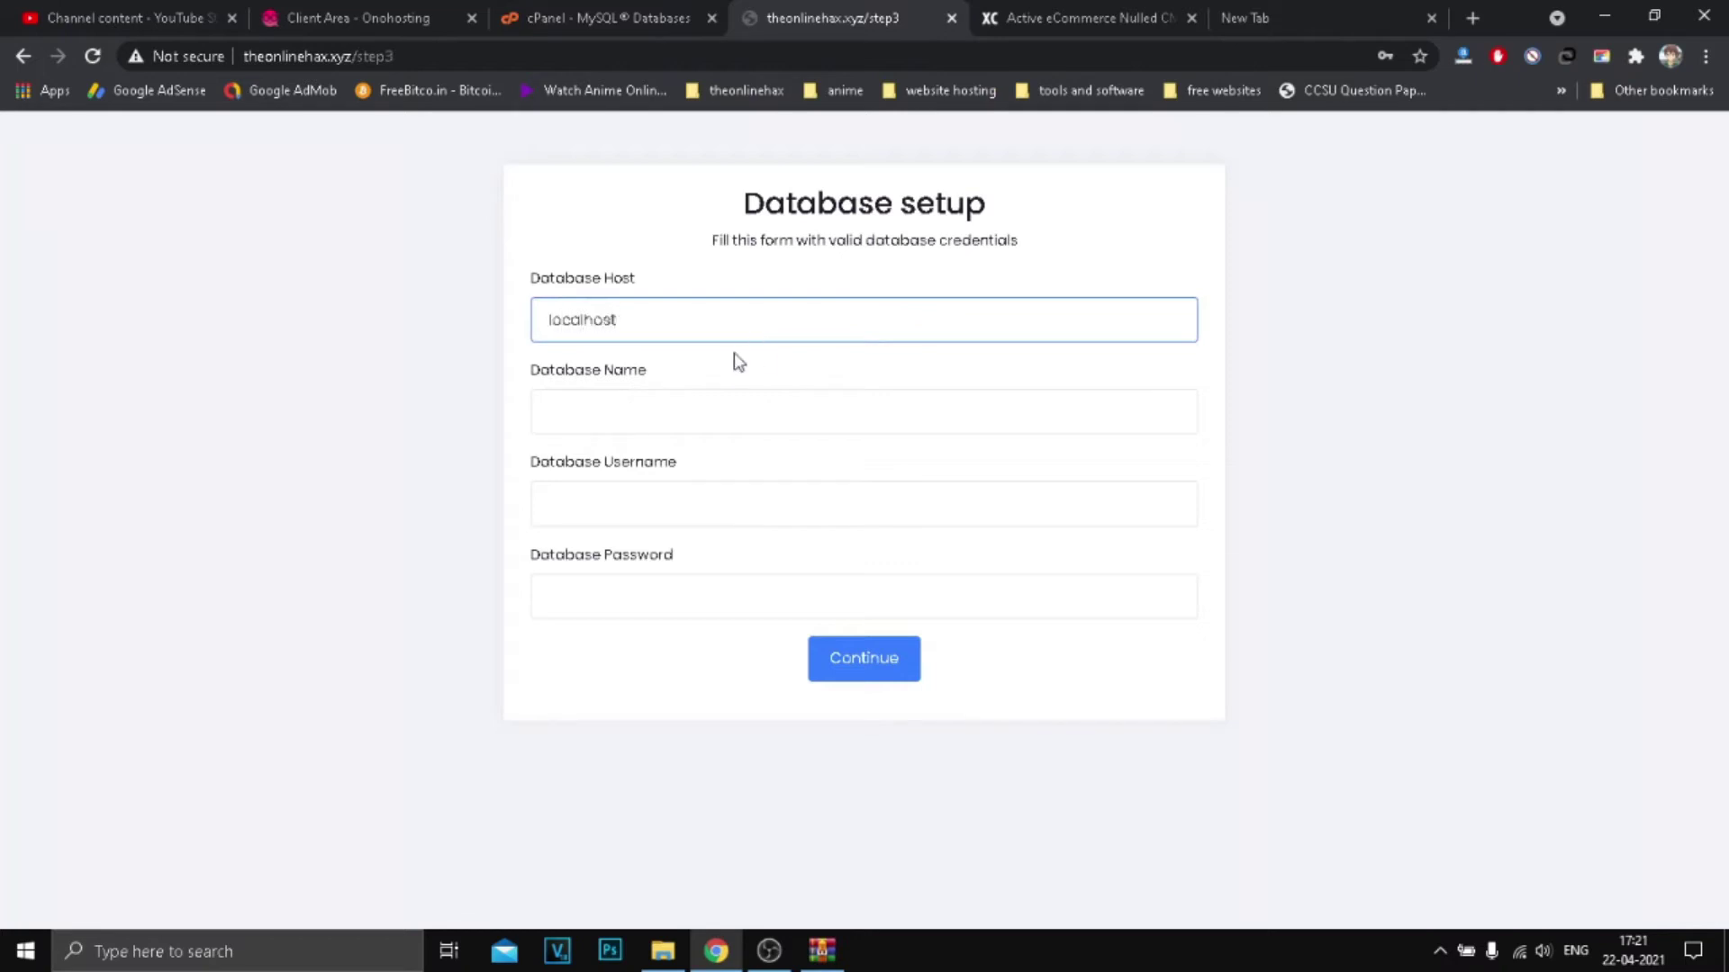
{"action": "type", "text": "localhost"}
{"action": "left_click_drag", "start_coordinate": [639, 318], "coordinate": [490, 328]}
{"action": "left_click", "coordinate": [422, 333]}
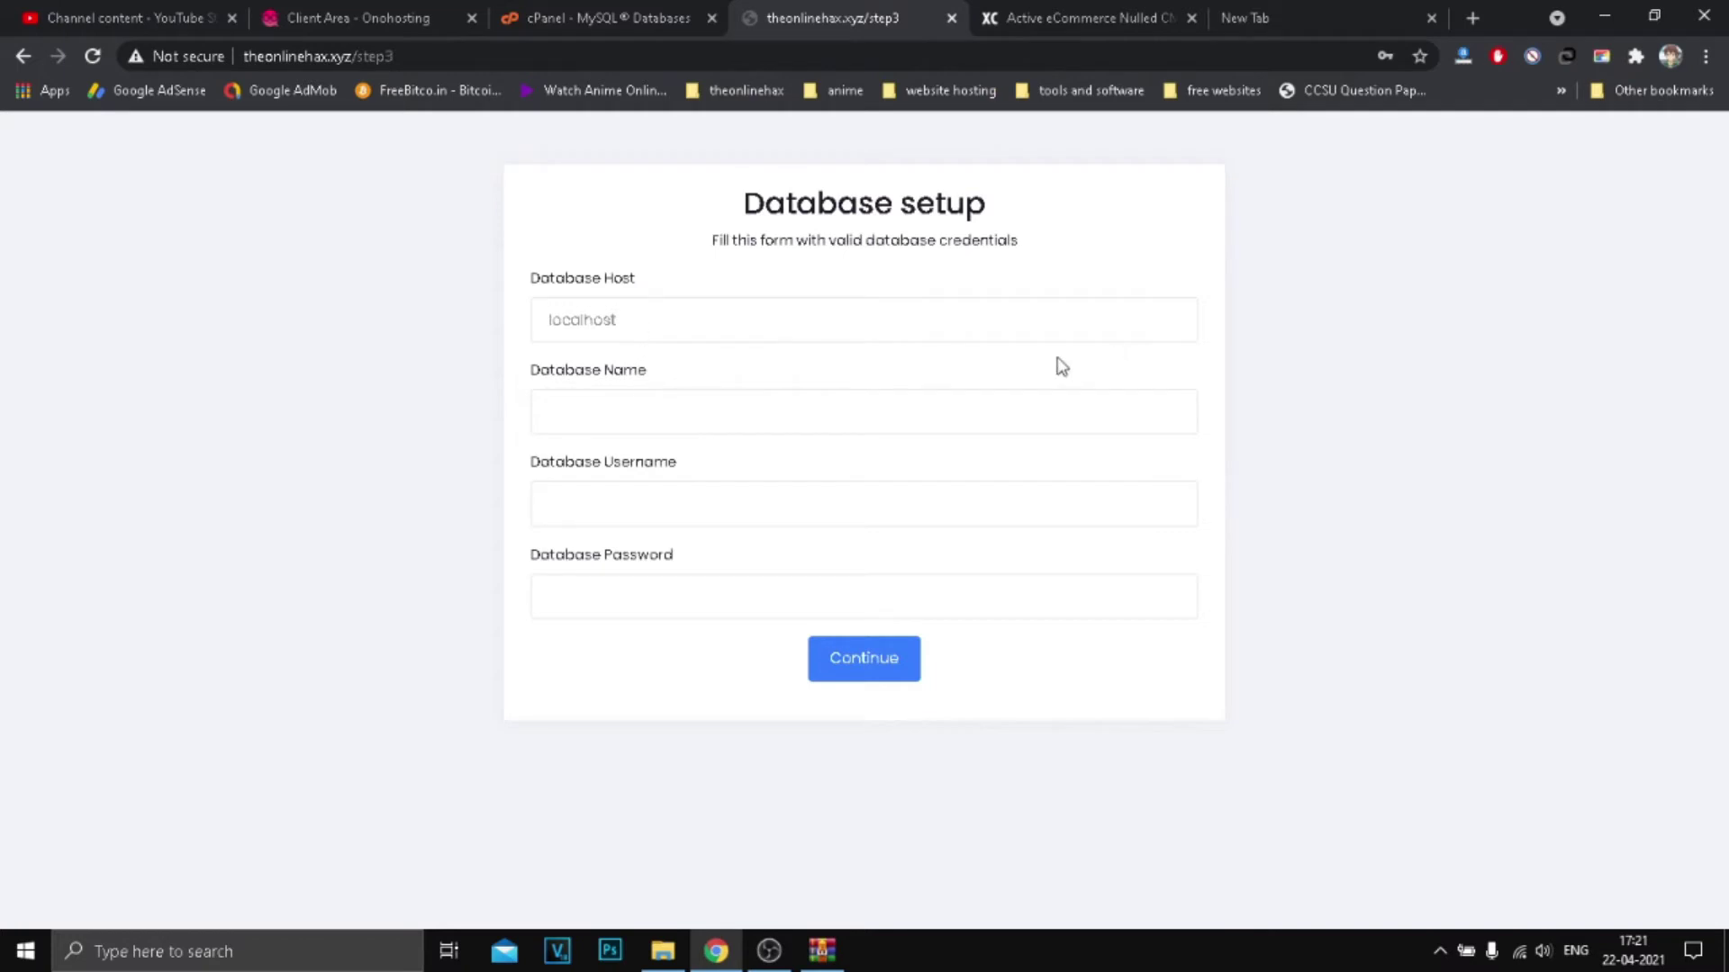
{"action": "left_click_drag", "start_coordinate": [638, 315], "coordinate": [554, 351]}
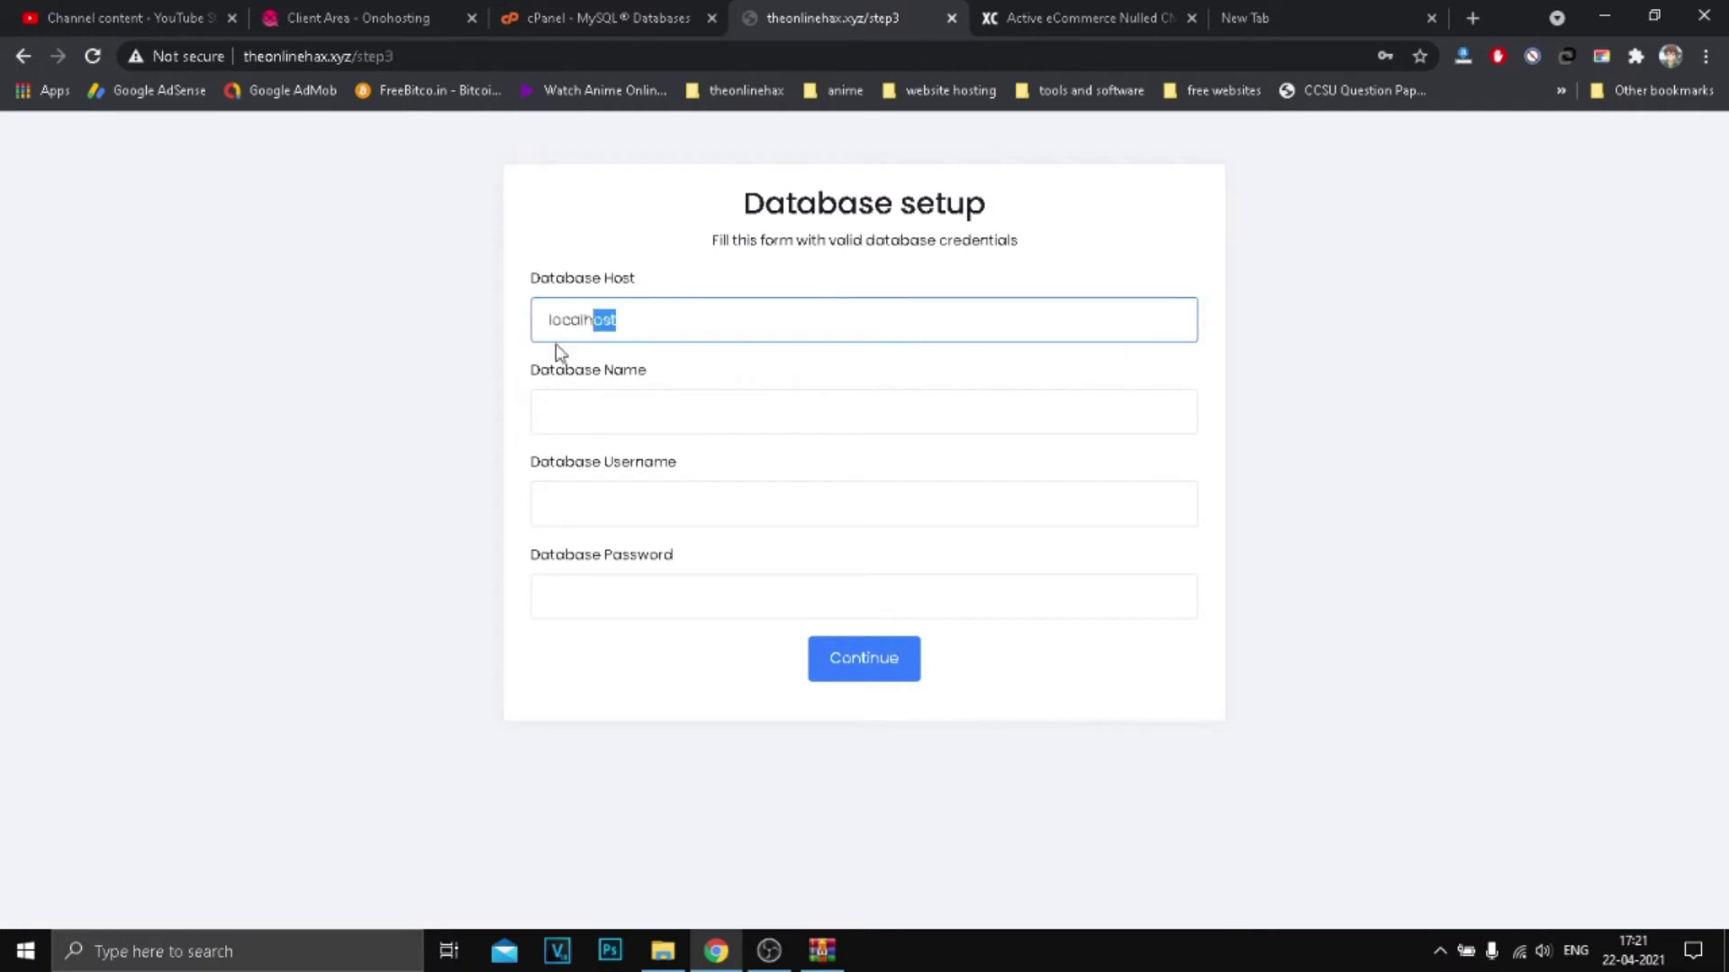
{"action": "left_click", "coordinate": [564, 321]}
{"action": "left_click_drag", "start_coordinate": [657, 333], "coordinate": [553, 353]}
Step: Copy the test database name from cPanel MySQL Databases into the database name field
{"action": "left_click", "coordinate": [634, 420]}
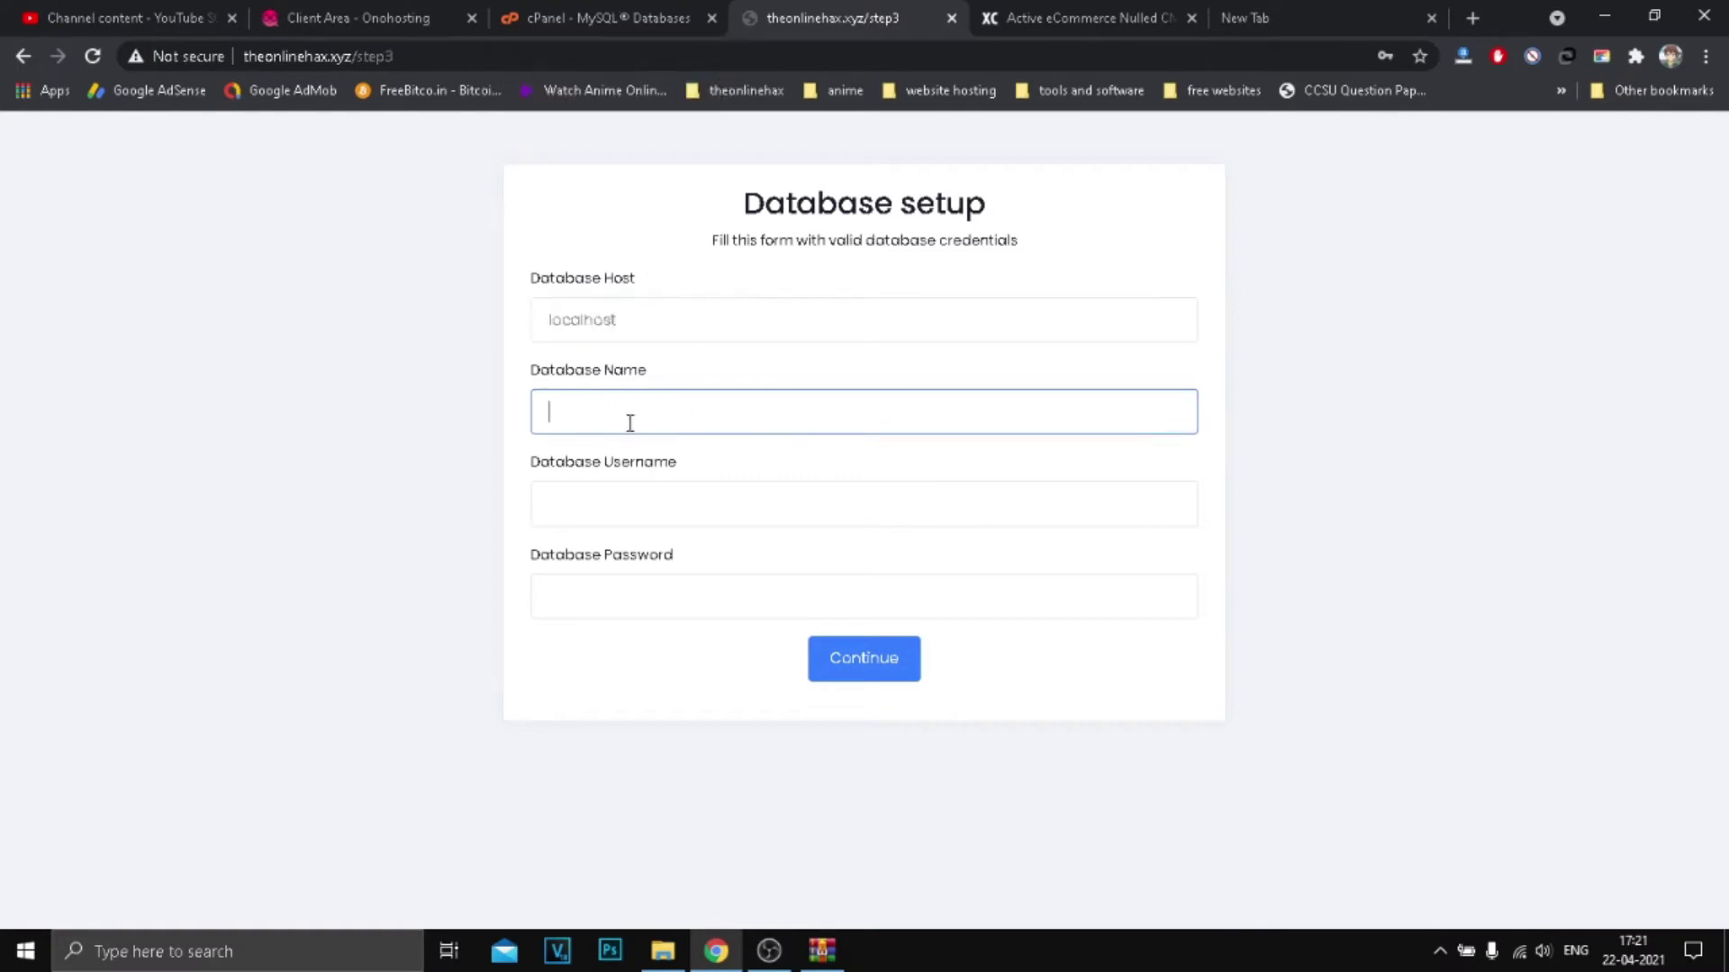
{"action": "left_click", "coordinate": [599, 18]}
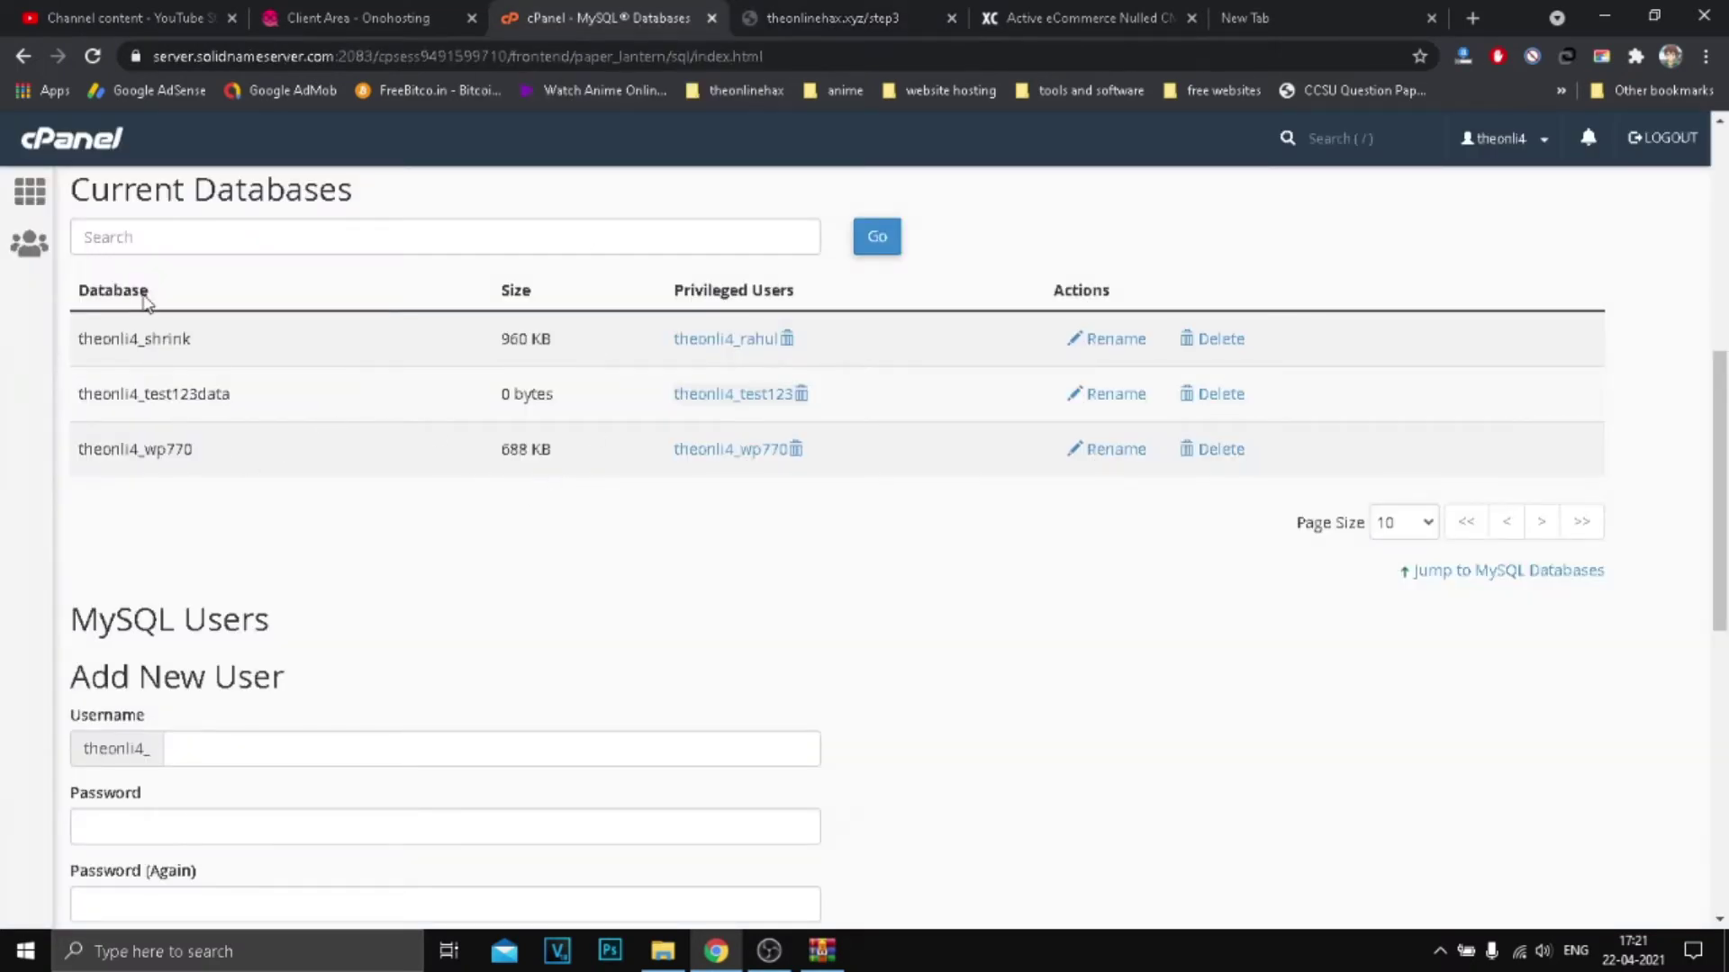
{"action": "double_click", "coordinate": [175, 393]}
{"action": "right_click", "coordinate": [173, 387]}
{"action": "left_click", "coordinate": [216, 397]}
{"action": "left_click", "coordinate": [765, 16]}
{"action": "key", "text": "ctrl+v"}
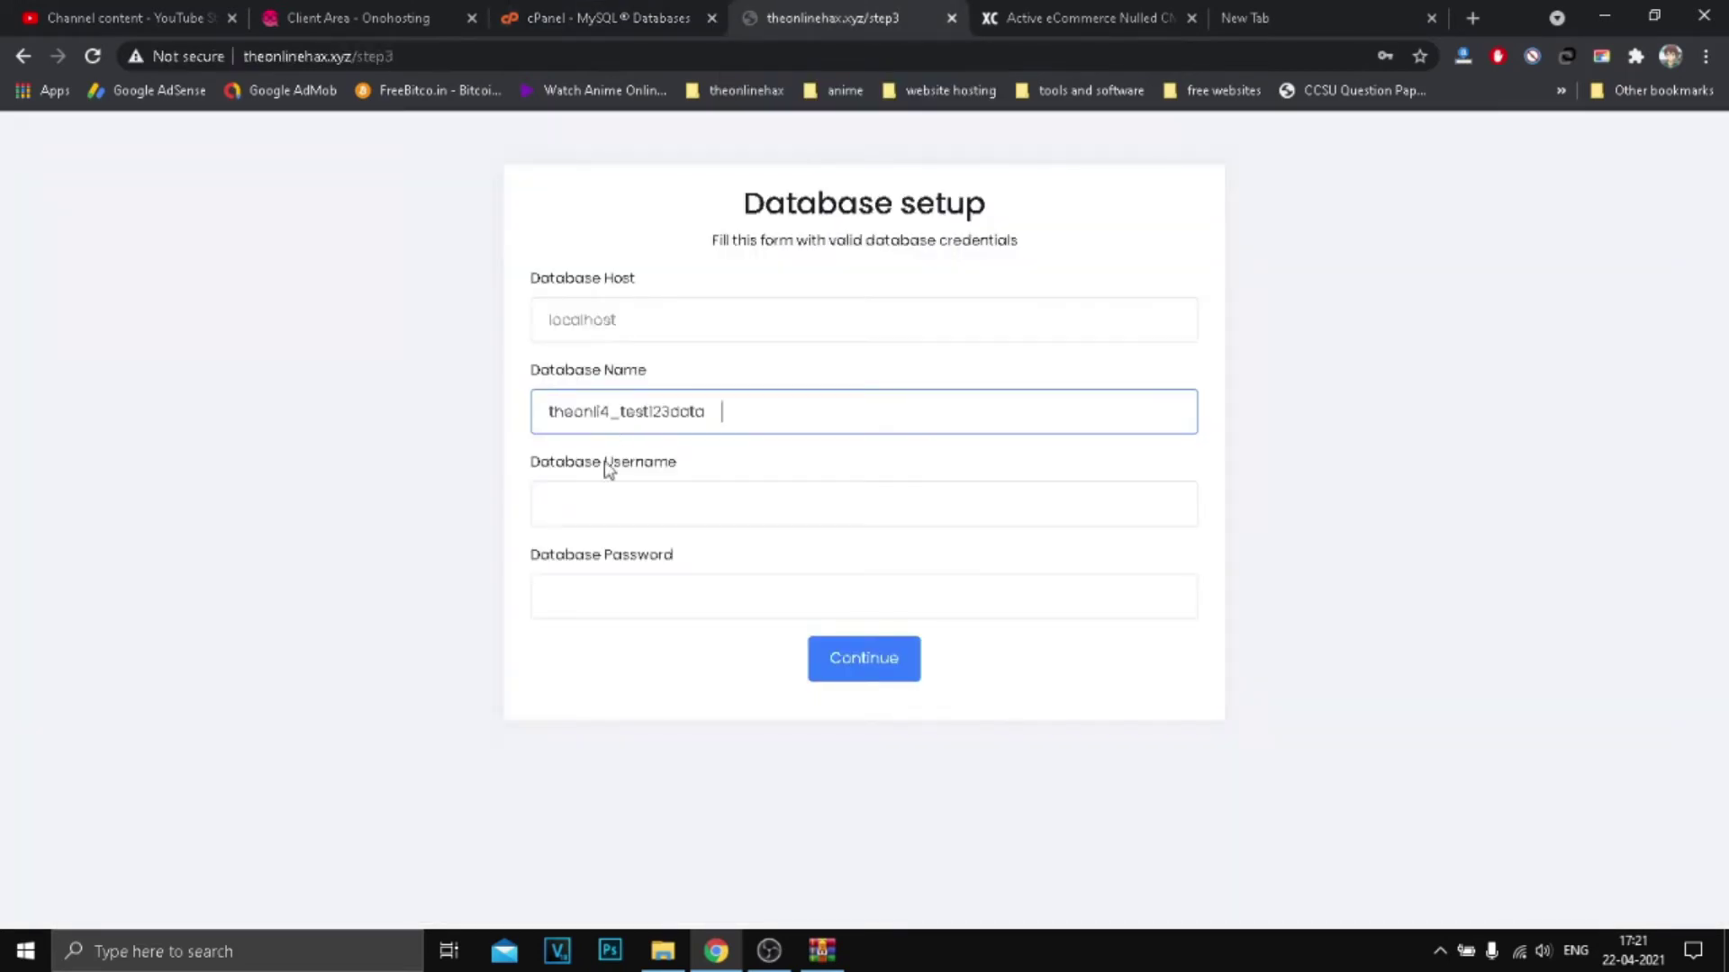
Step: Dismiss the saved-login suggestions and verify the pasted database name
{"action": "left_click", "coordinate": [590, 511]}
{"action": "left_click", "coordinate": [1129, 436]}
{"action": "left_click", "coordinate": [771, 409]}
{"action": "left_click", "coordinate": [613, 491]}
{"action": "left_click", "coordinate": [529, 543]}
{"action": "left_click", "coordinate": [726, 414]}
{"action": "left_click_drag", "start_coordinate": [725, 413], "coordinate": [462, 431]}
{"action": "left_click", "coordinate": [477, 428]}
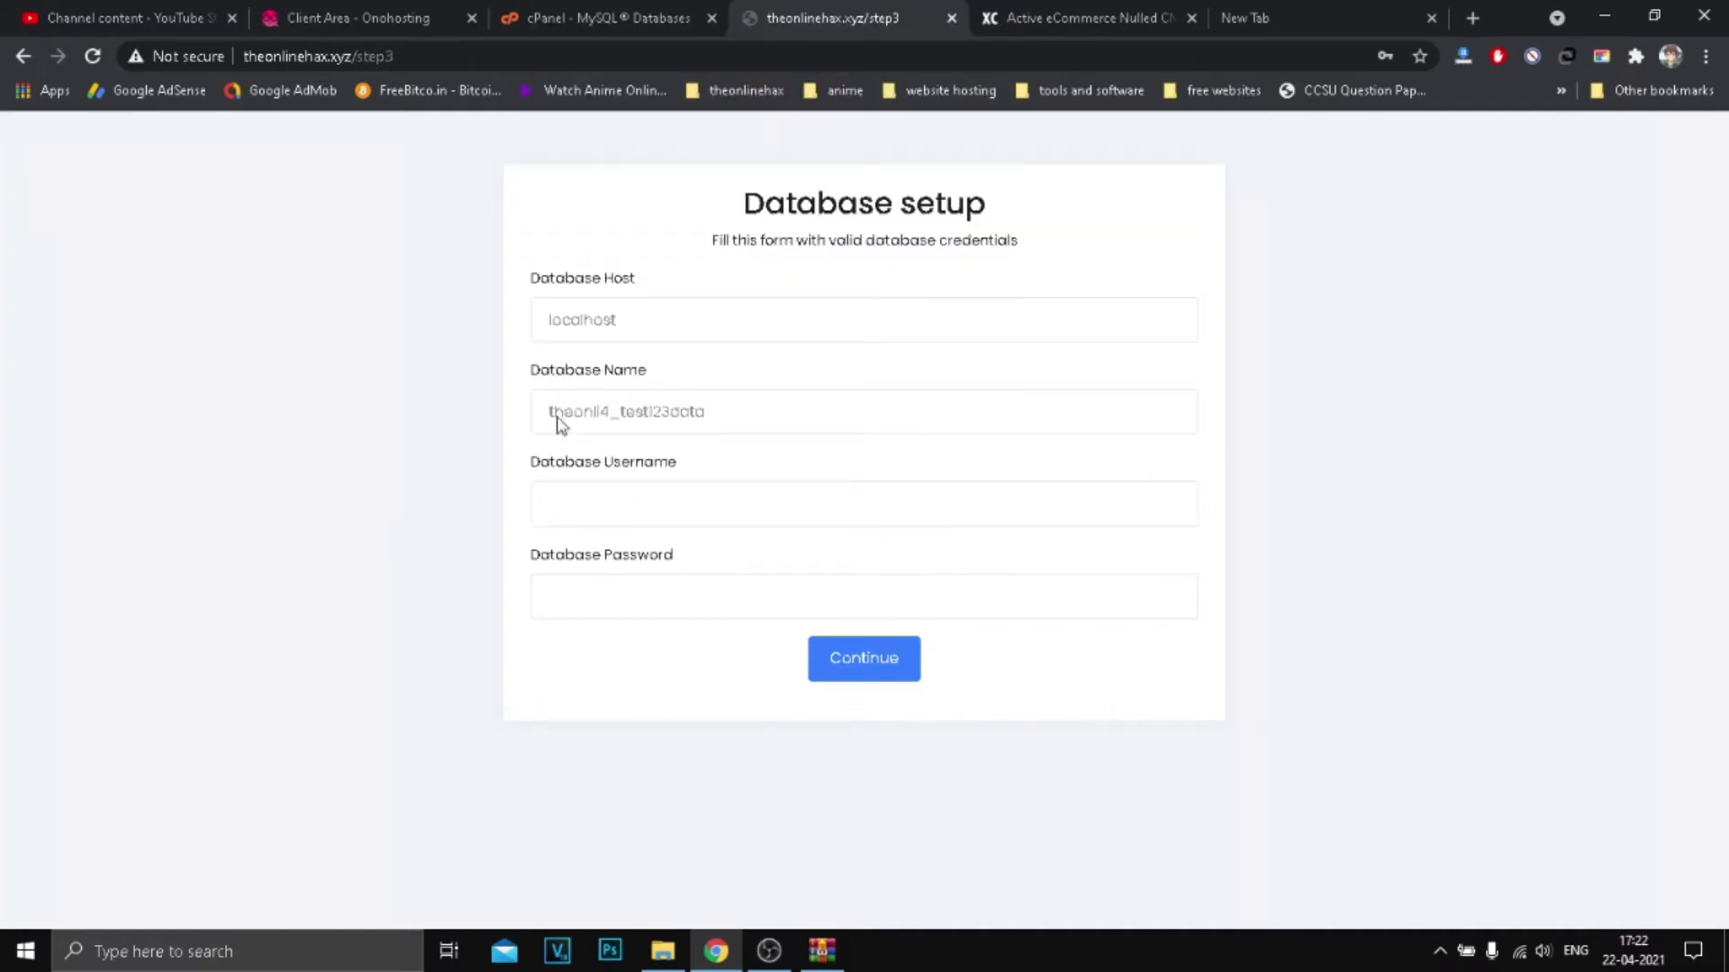
{"action": "left_click", "coordinate": [738, 414]}
Step: Copy the test database user from cPanel into the database username field
{"action": "left_click", "coordinate": [577, 509]}
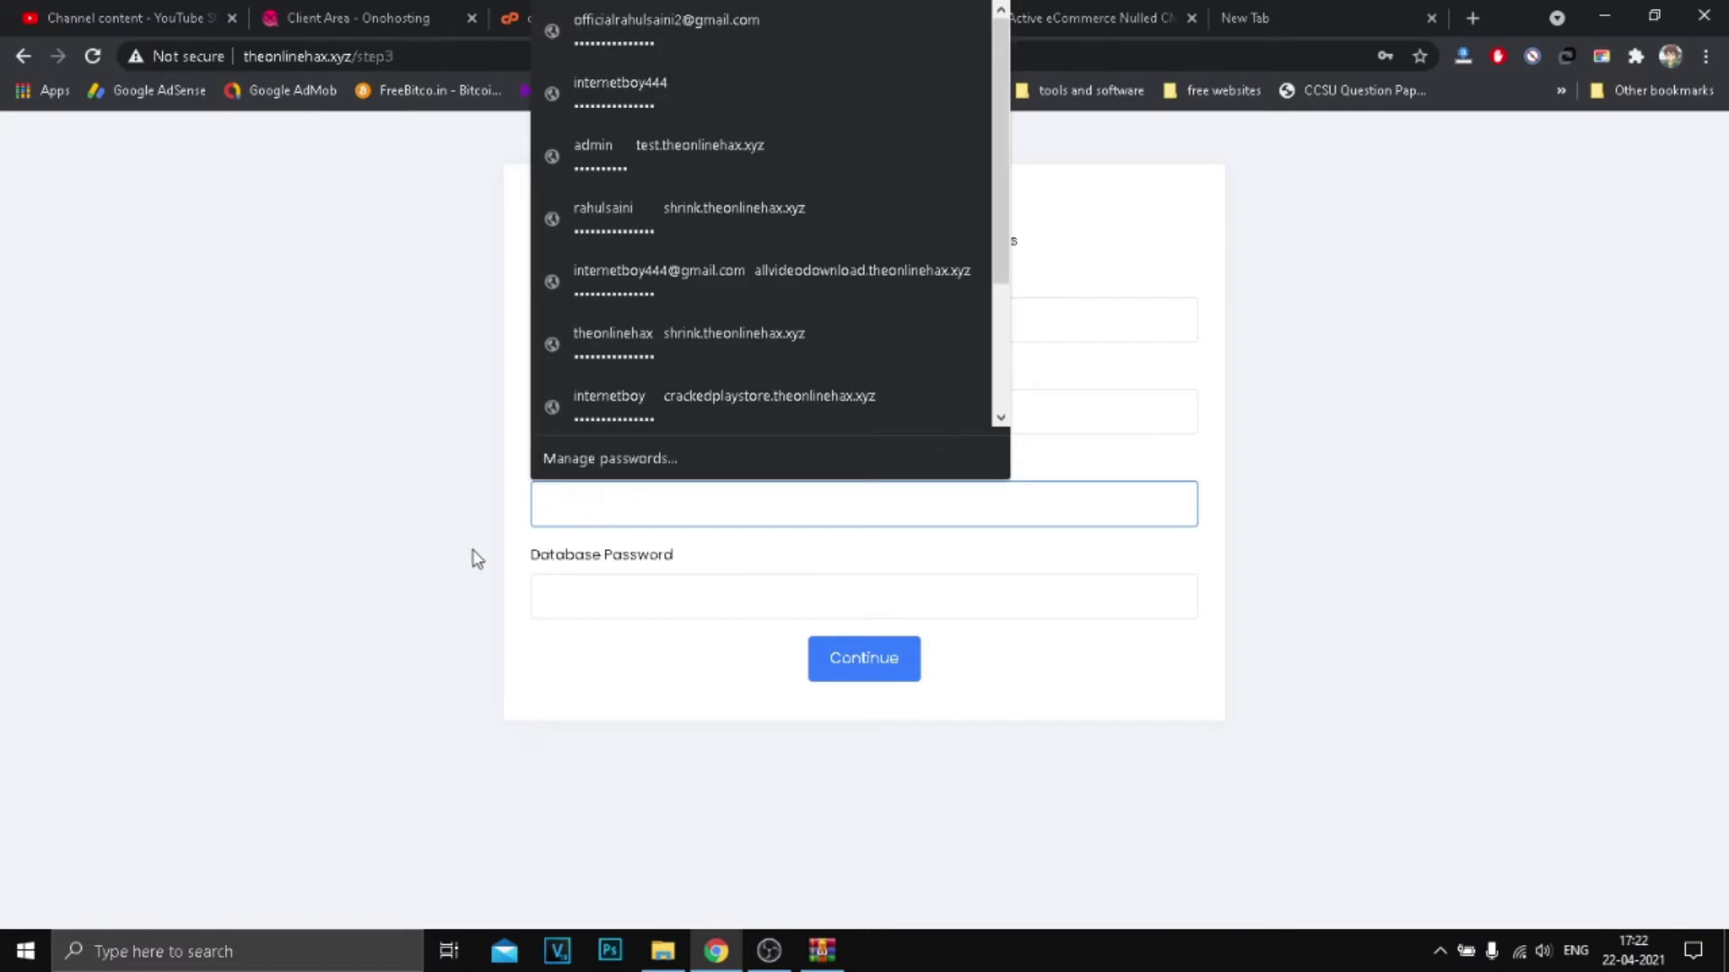
{"action": "left_click", "coordinate": [599, 18]}
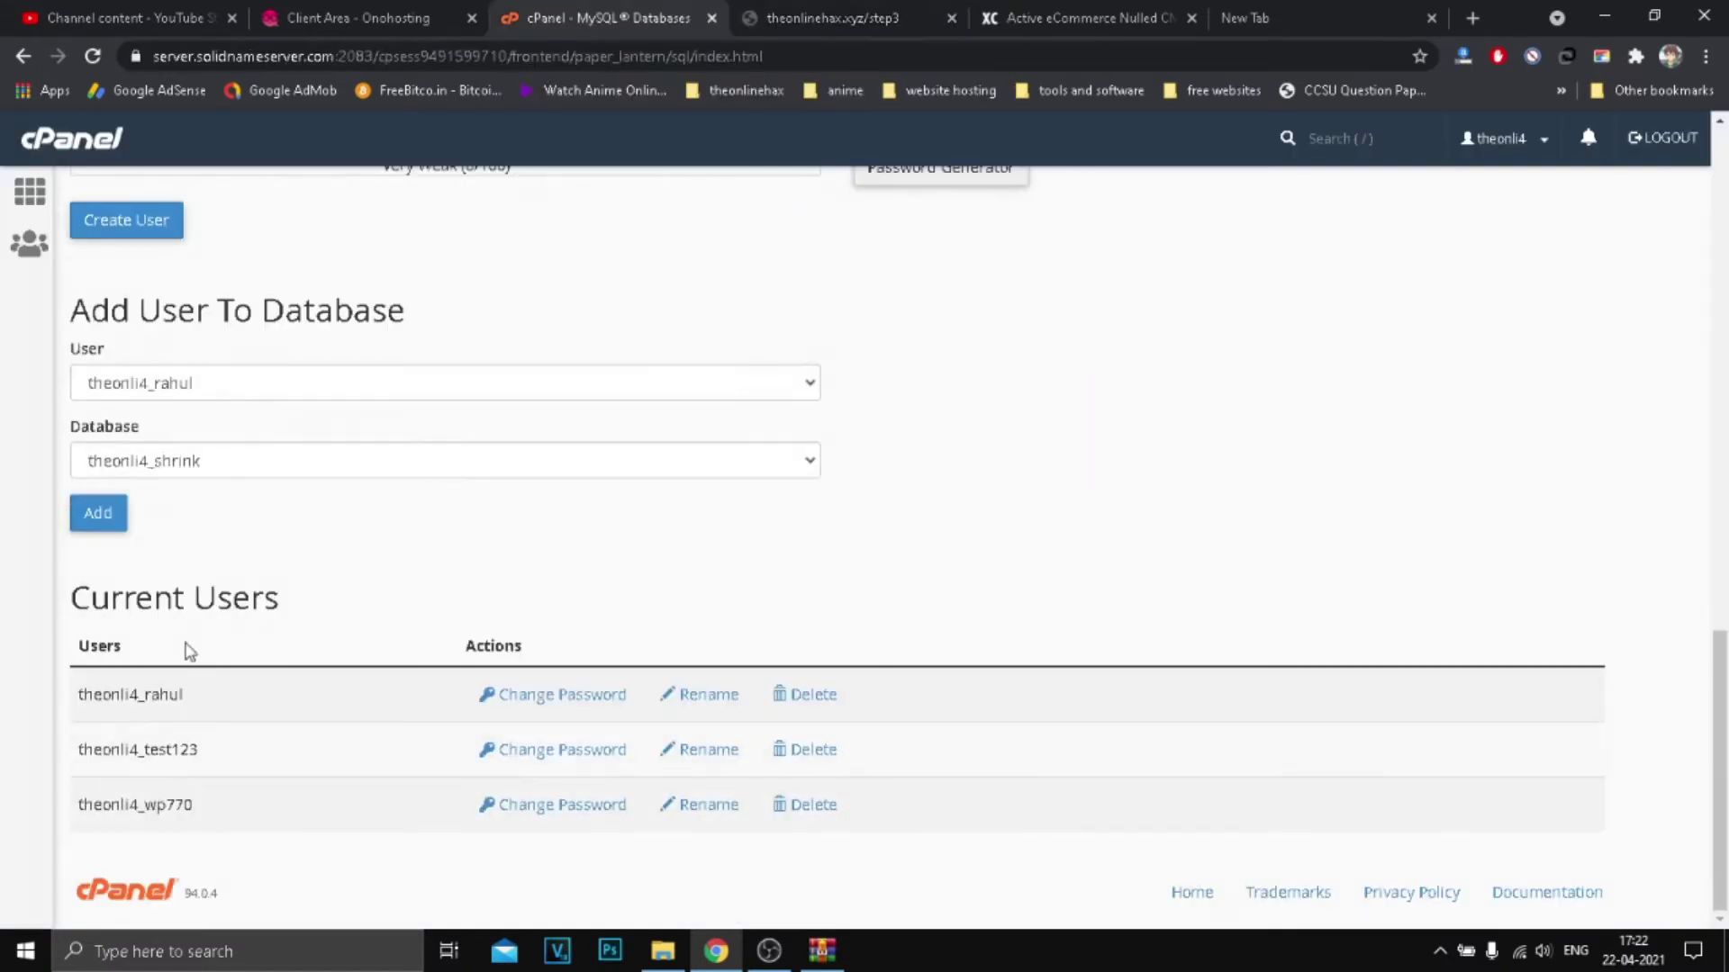
{"action": "double_click", "coordinate": [169, 747]}
{"action": "key", "text": "ctrl+c"}
{"action": "left_click", "coordinate": [833, 18]}
{"action": "left_click", "coordinate": [698, 512]}
{"action": "key", "text": "ctrl+v"}
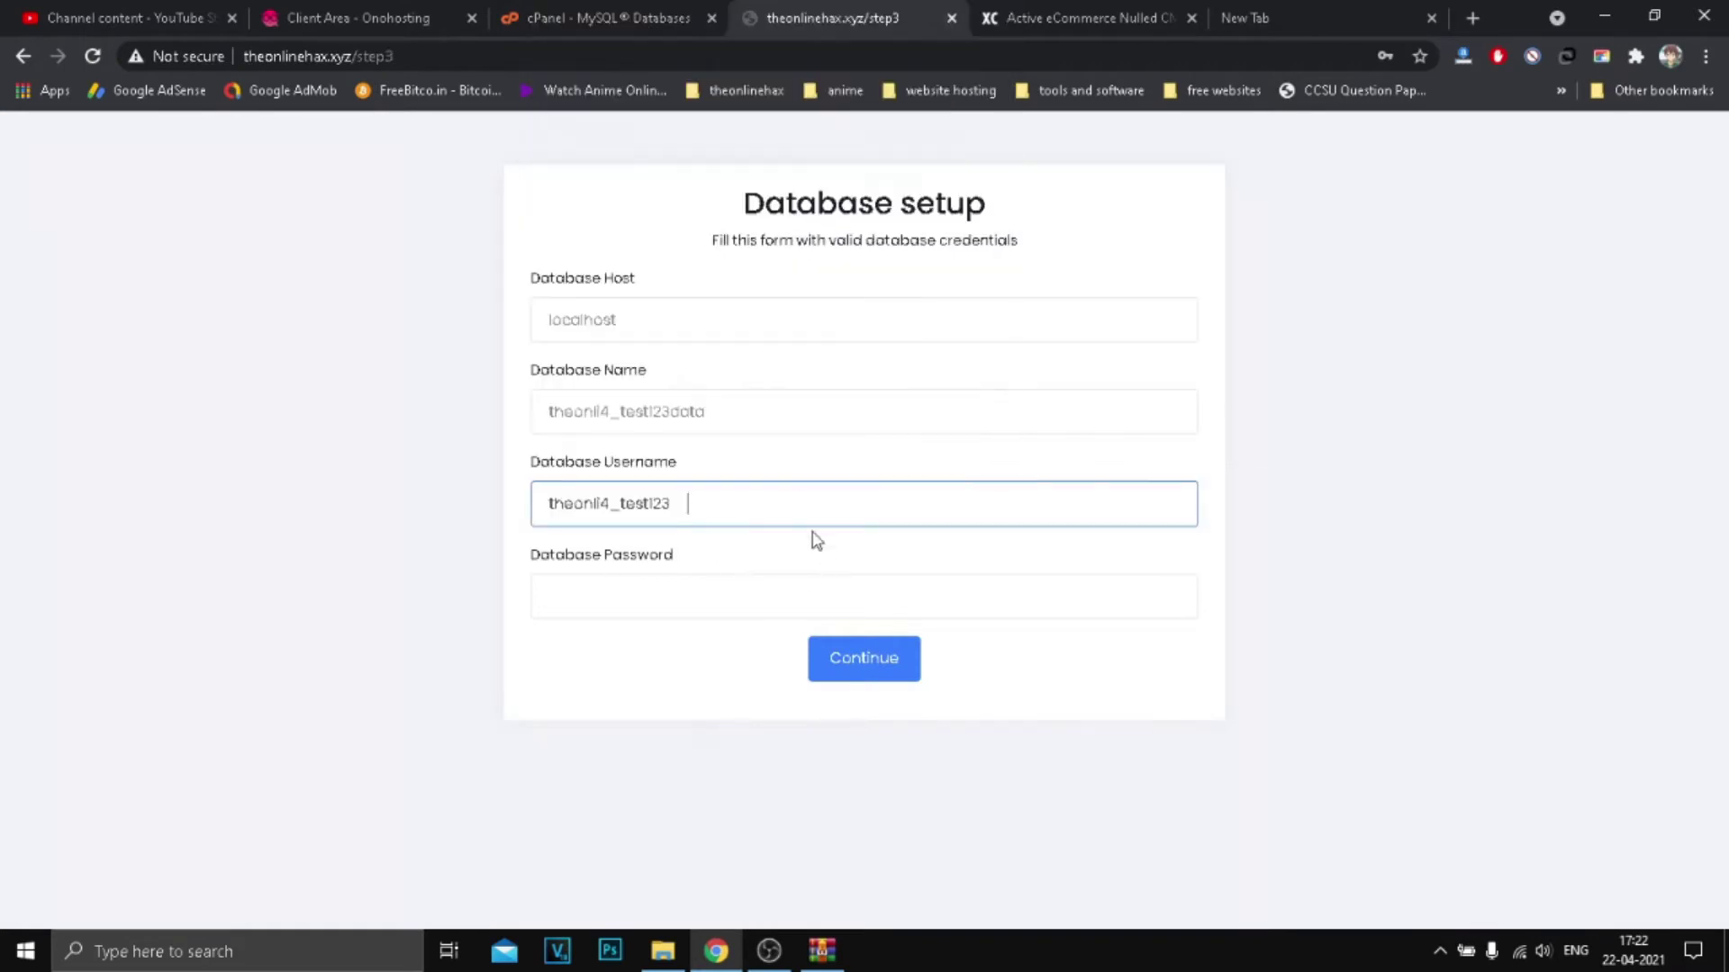
Step: Paste the stored database password and submit the database details
{"action": "left_click", "coordinate": [609, 590]}
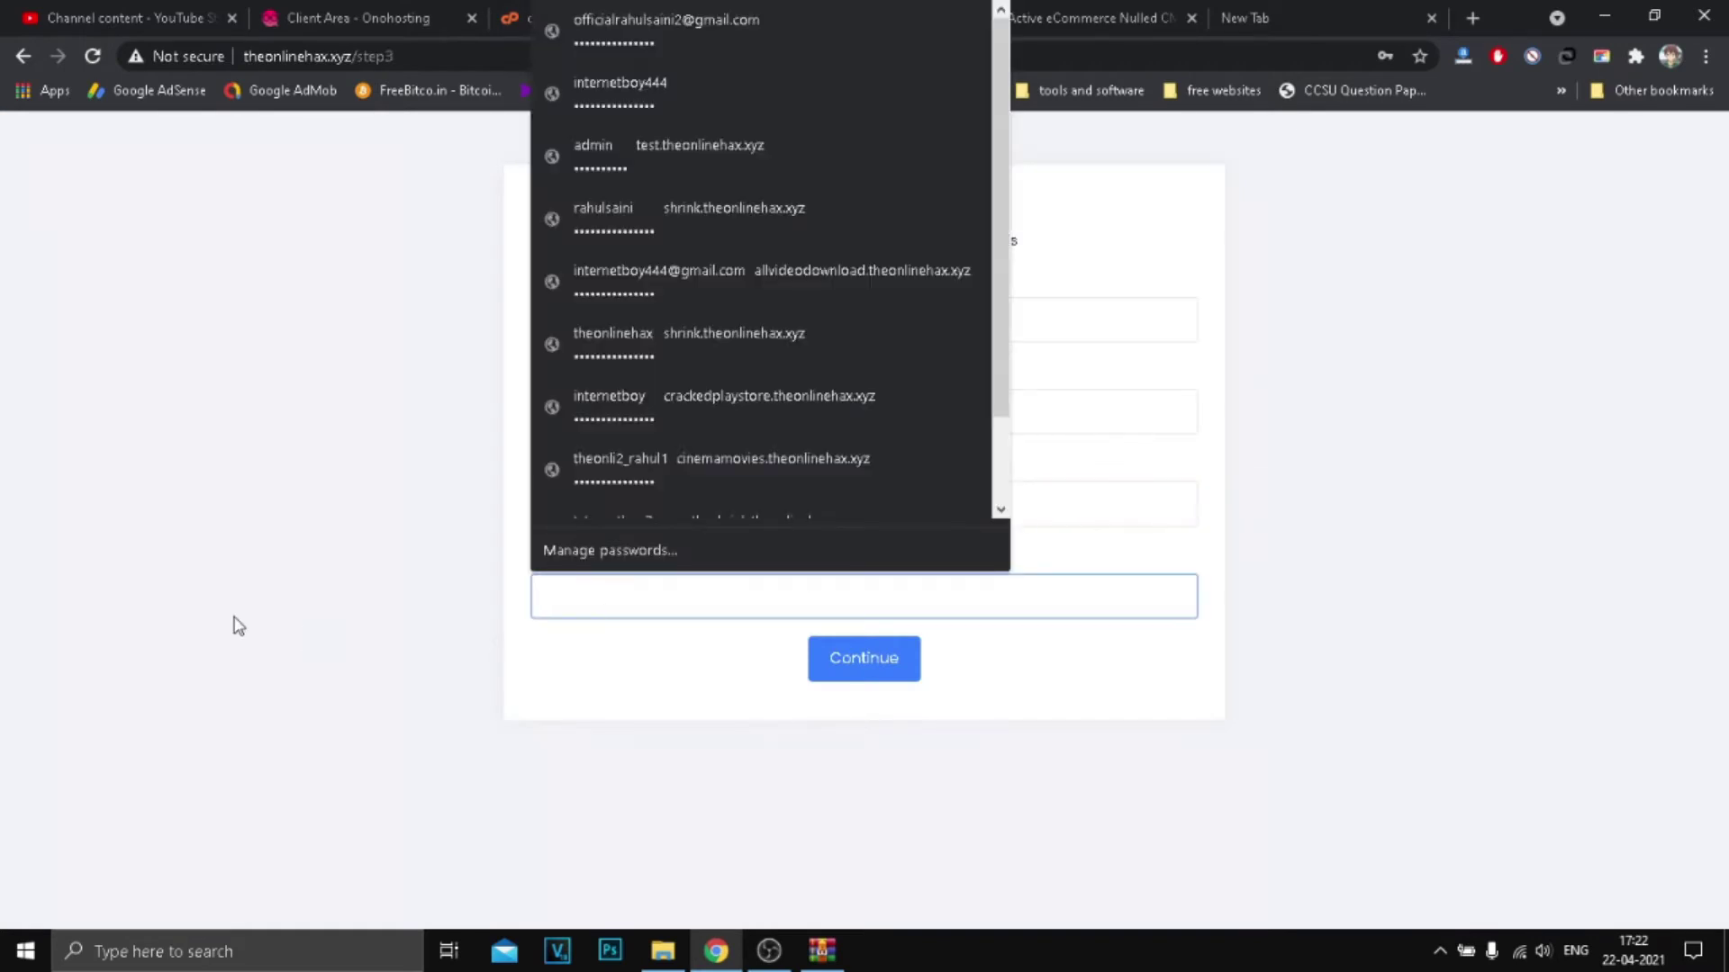
{"action": "left_click", "coordinate": [237, 625]}
{"action": "left_click", "coordinate": [1245, 18]}
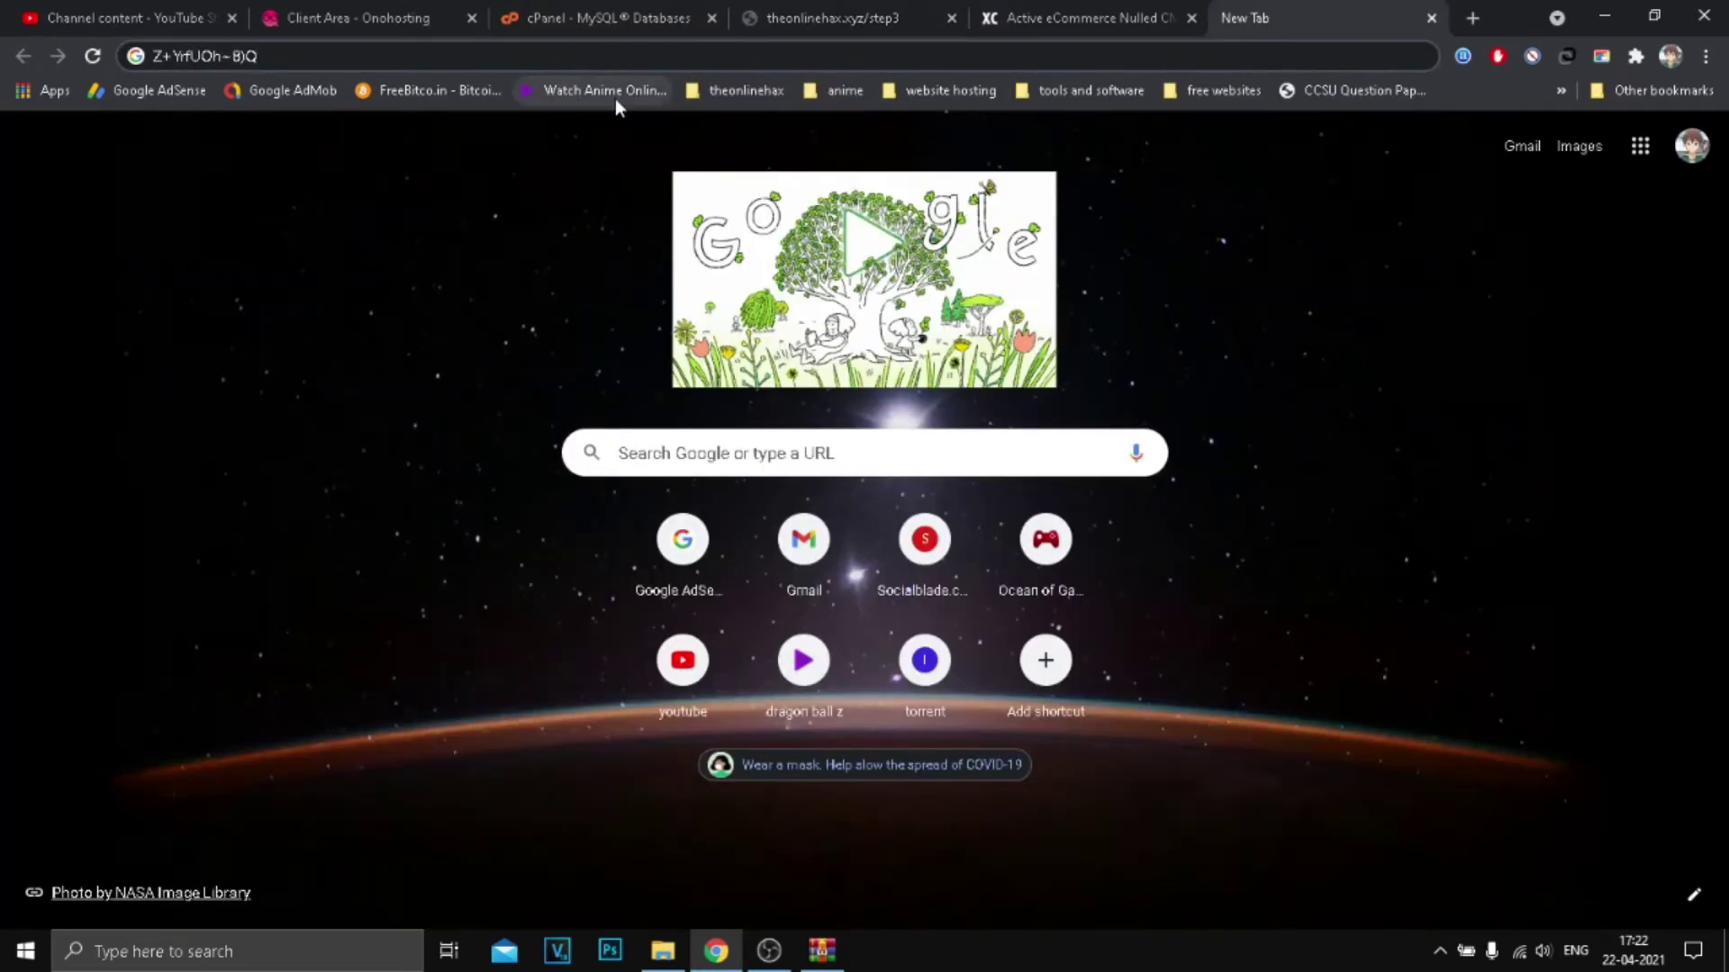
{"action": "key", "text": "ctrl+a"}
{"action": "left_click", "coordinate": [833, 18]}
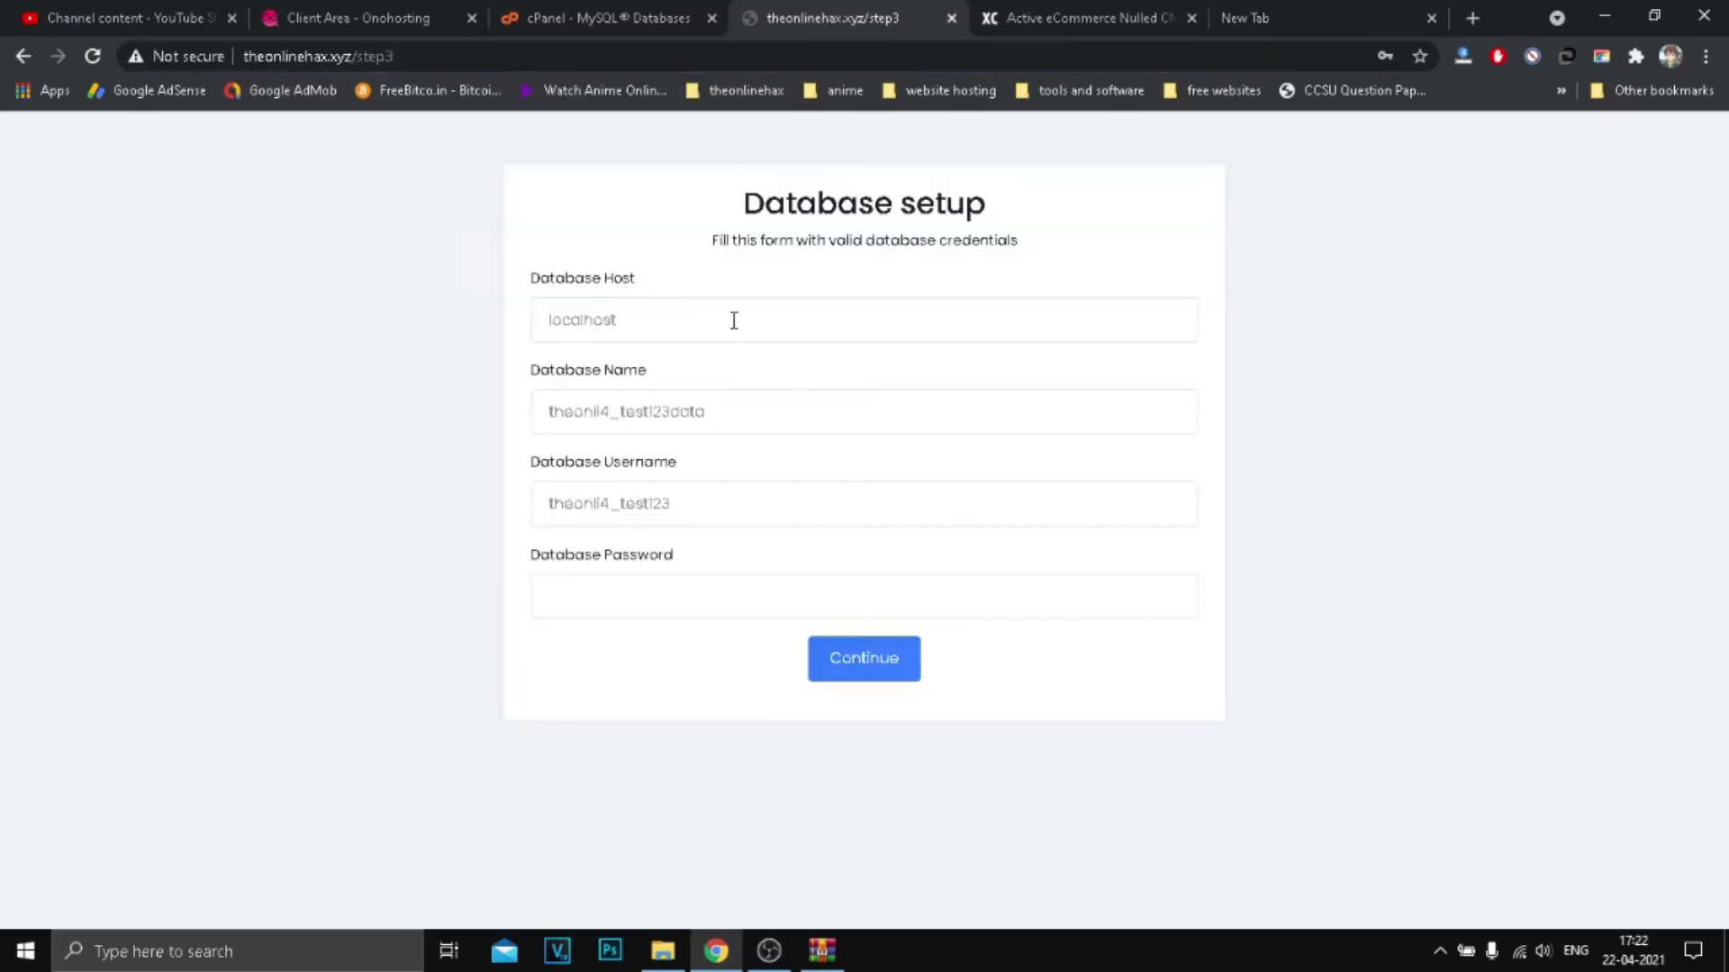
{"action": "left_click", "coordinate": [656, 606]}
{"action": "key", "text": "ctrl+v"}
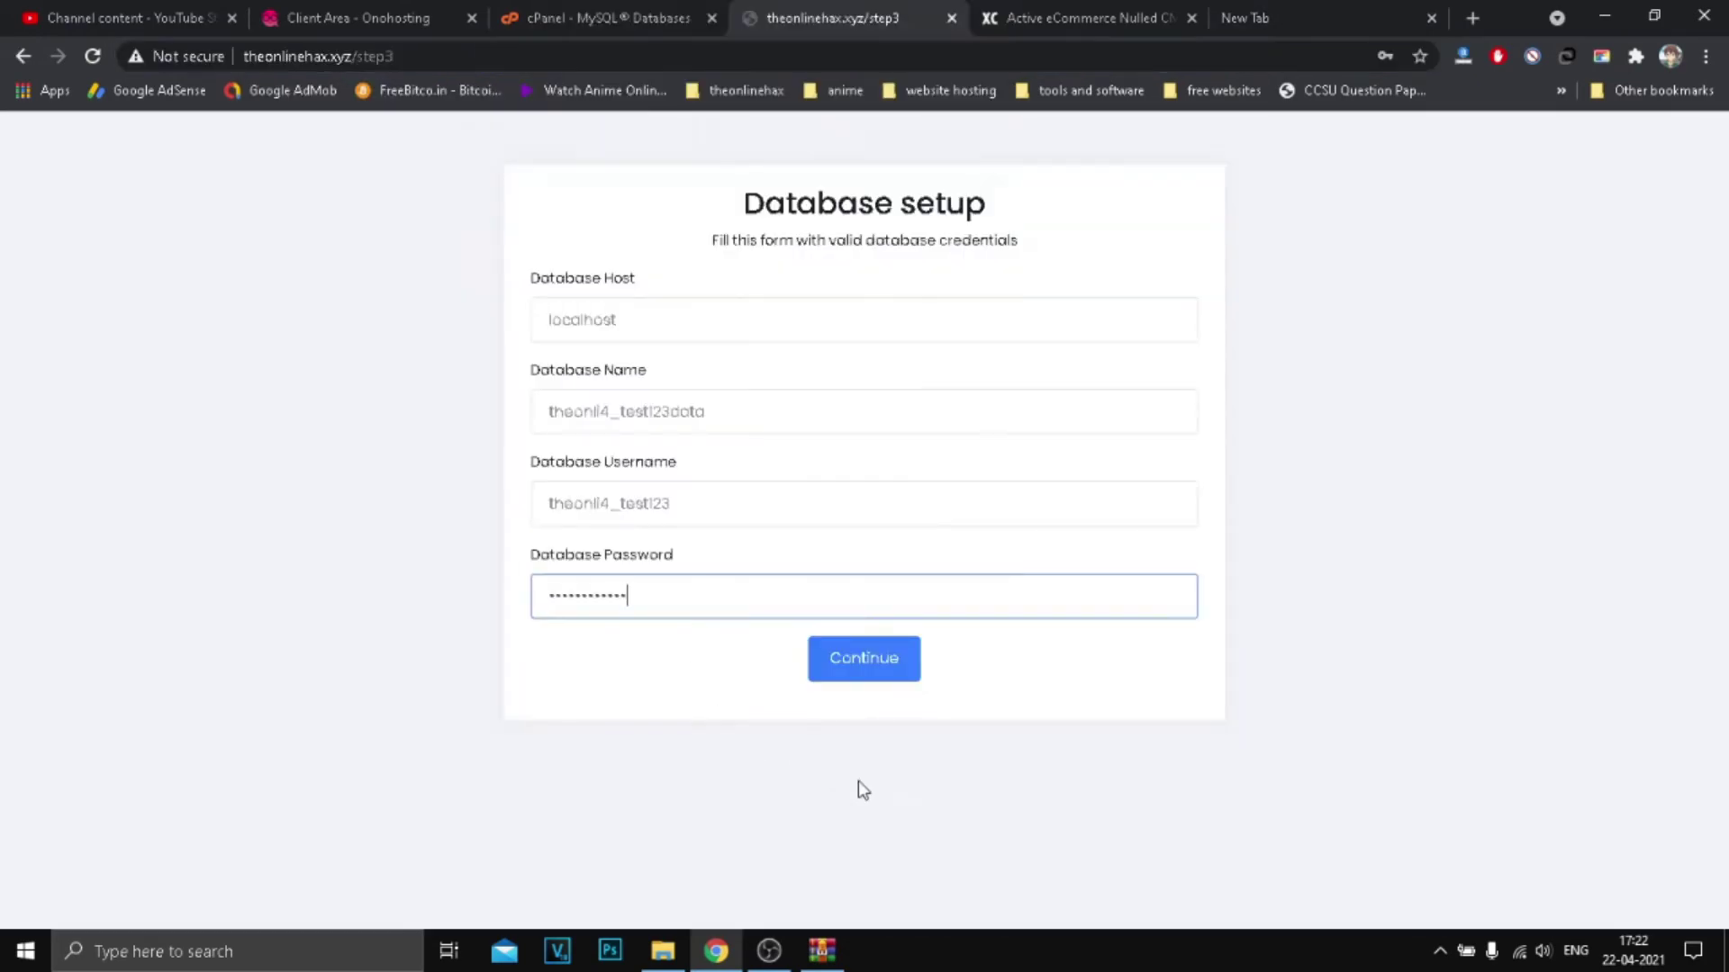
{"action": "left_click", "coordinate": [860, 662]}
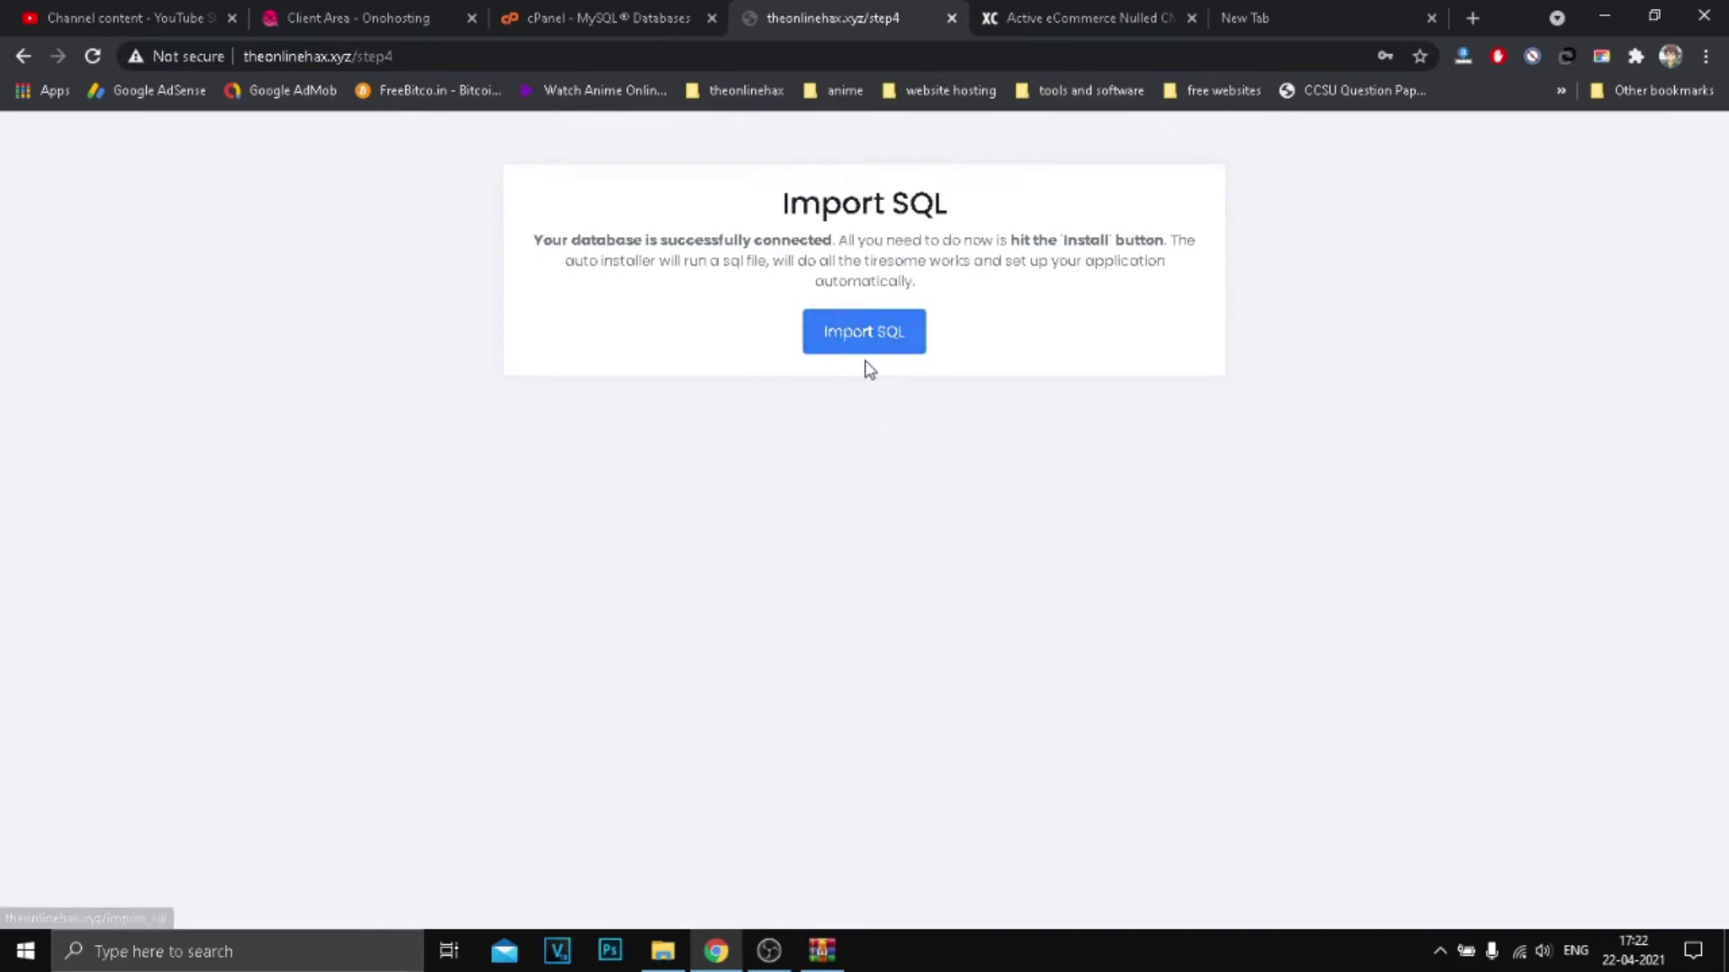
Step: Run the SQL import from the installer's Import SQL step
{"action": "left_click", "coordinate": [595, 18]}
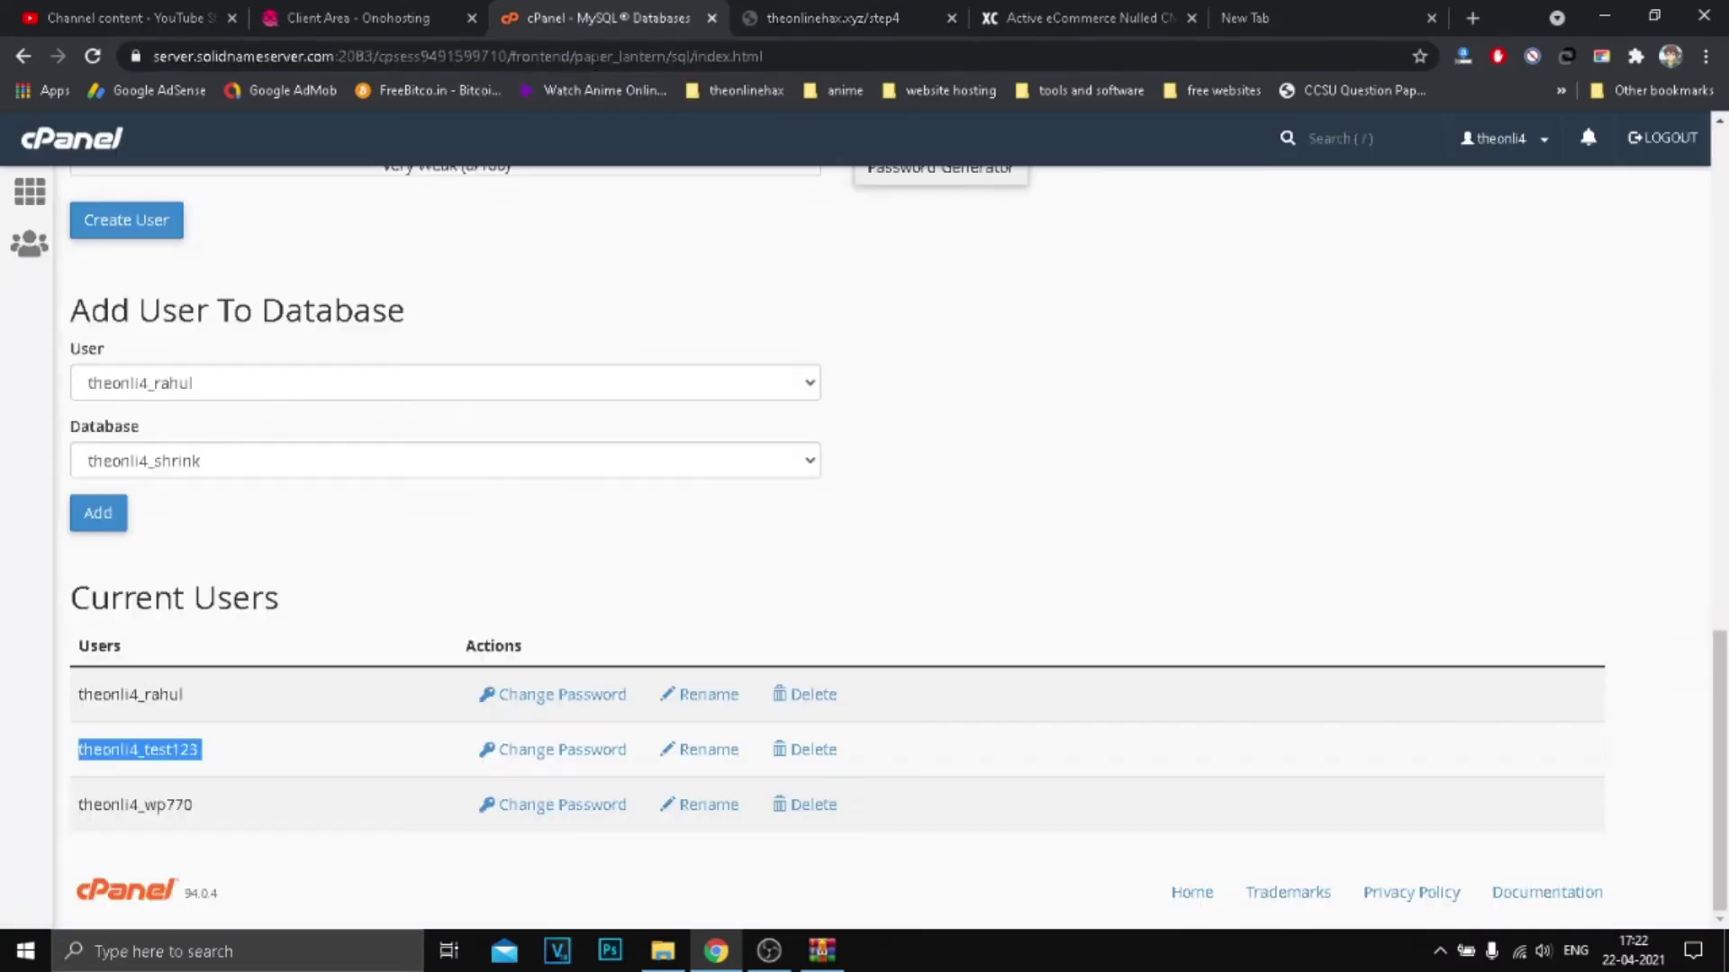
{"action": "left_click", "coordinate": [856, 17]}
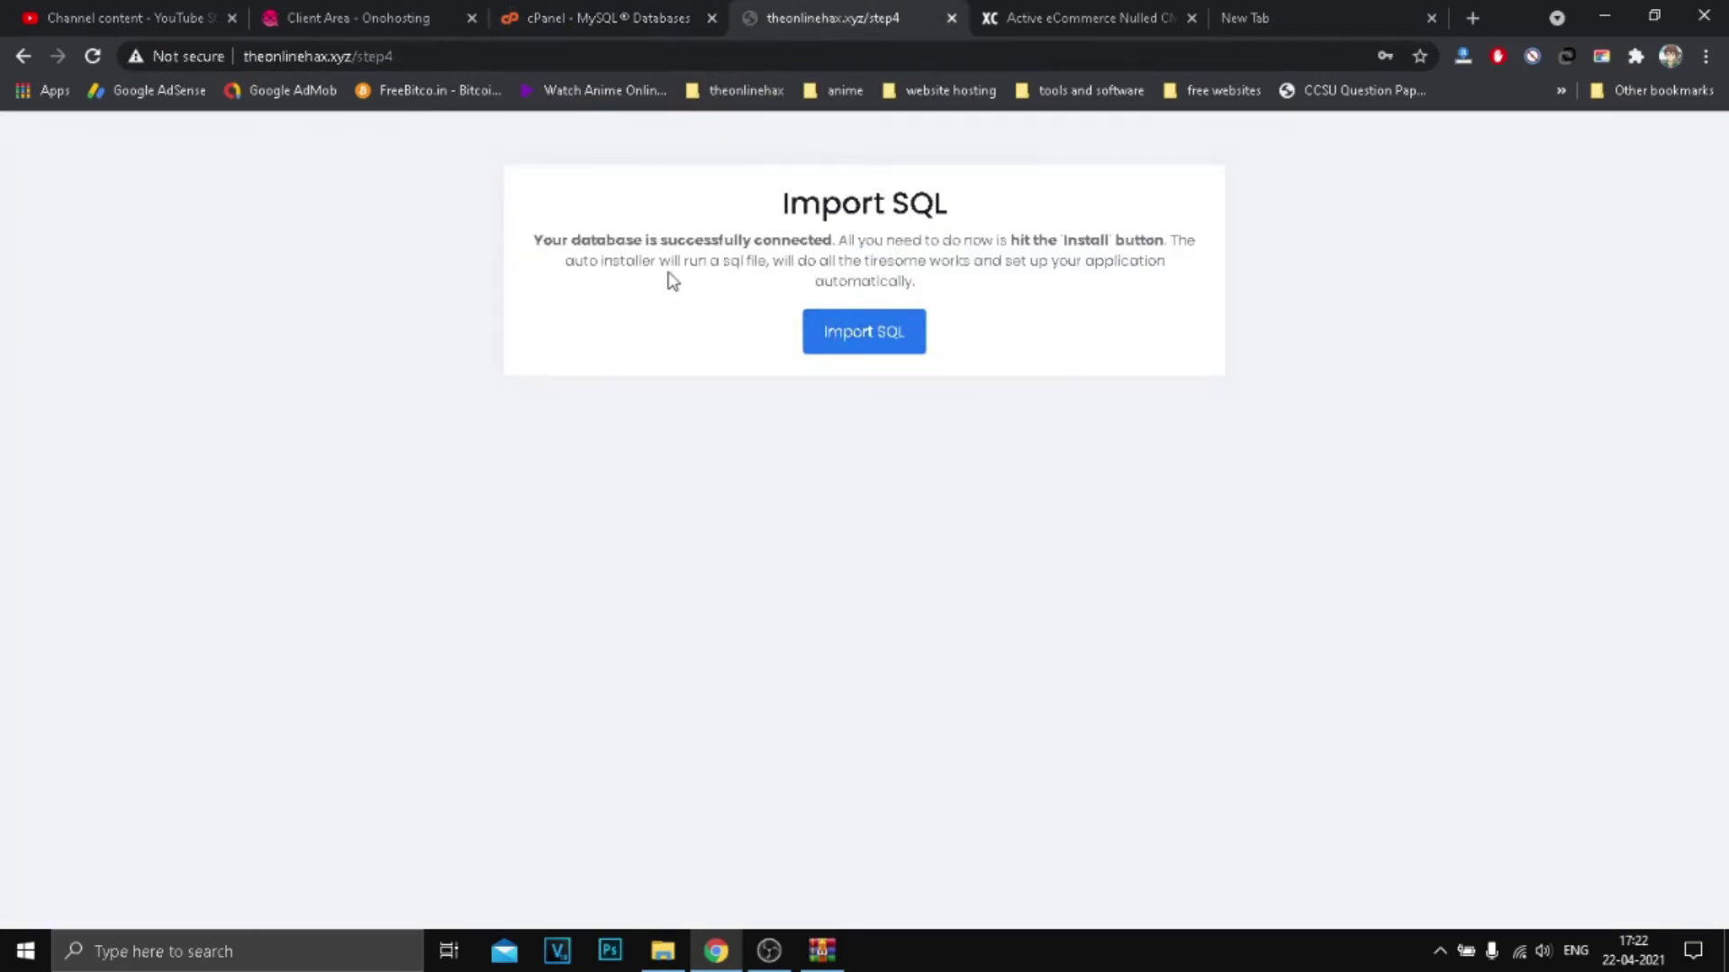
{"action": "left_click", "coordinate": [883, 333]}
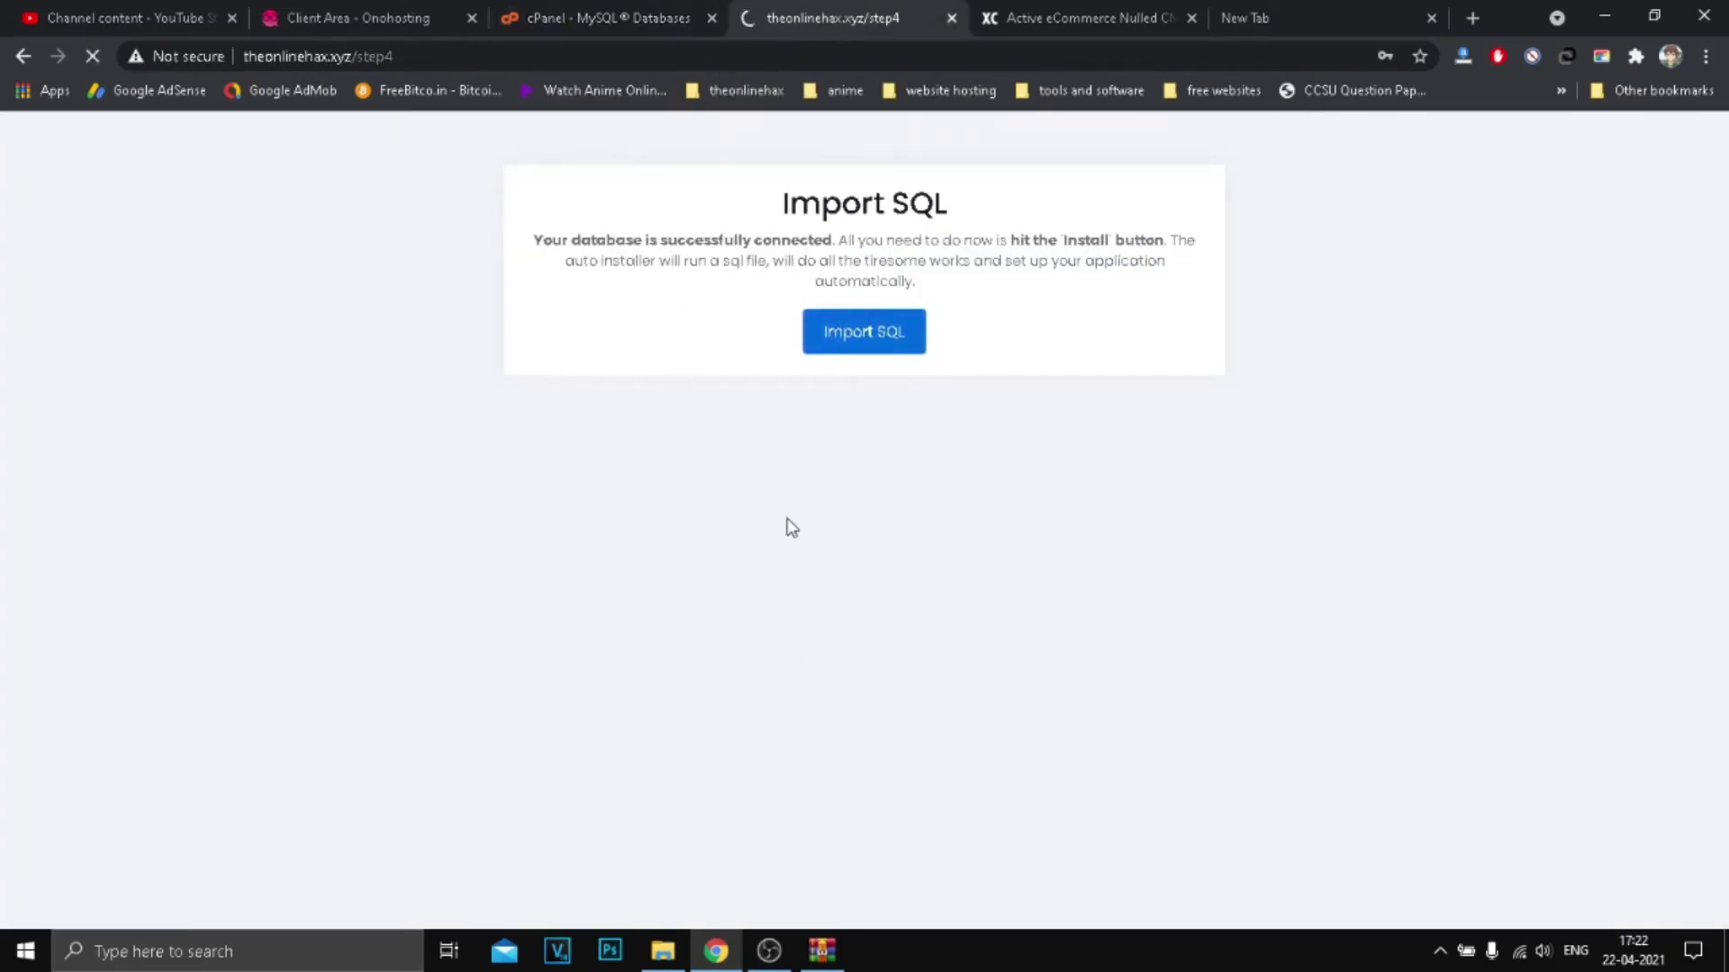
Step: Click into the Settings form's admin name and email fields, dismissing saved-login suggestions
{"action": "left_click", "coordinate": [634, 315]}
{"action": "left_click", "coordinate": [1078, 429]}
{"action": "left_click", "coordinate": [642, 200]}
{"action": "left_click_drag", "start_coordinate": [641, 200], "coordinate": [756, 229]}
{"action": "left_click", "coordinate": [561, 294]}
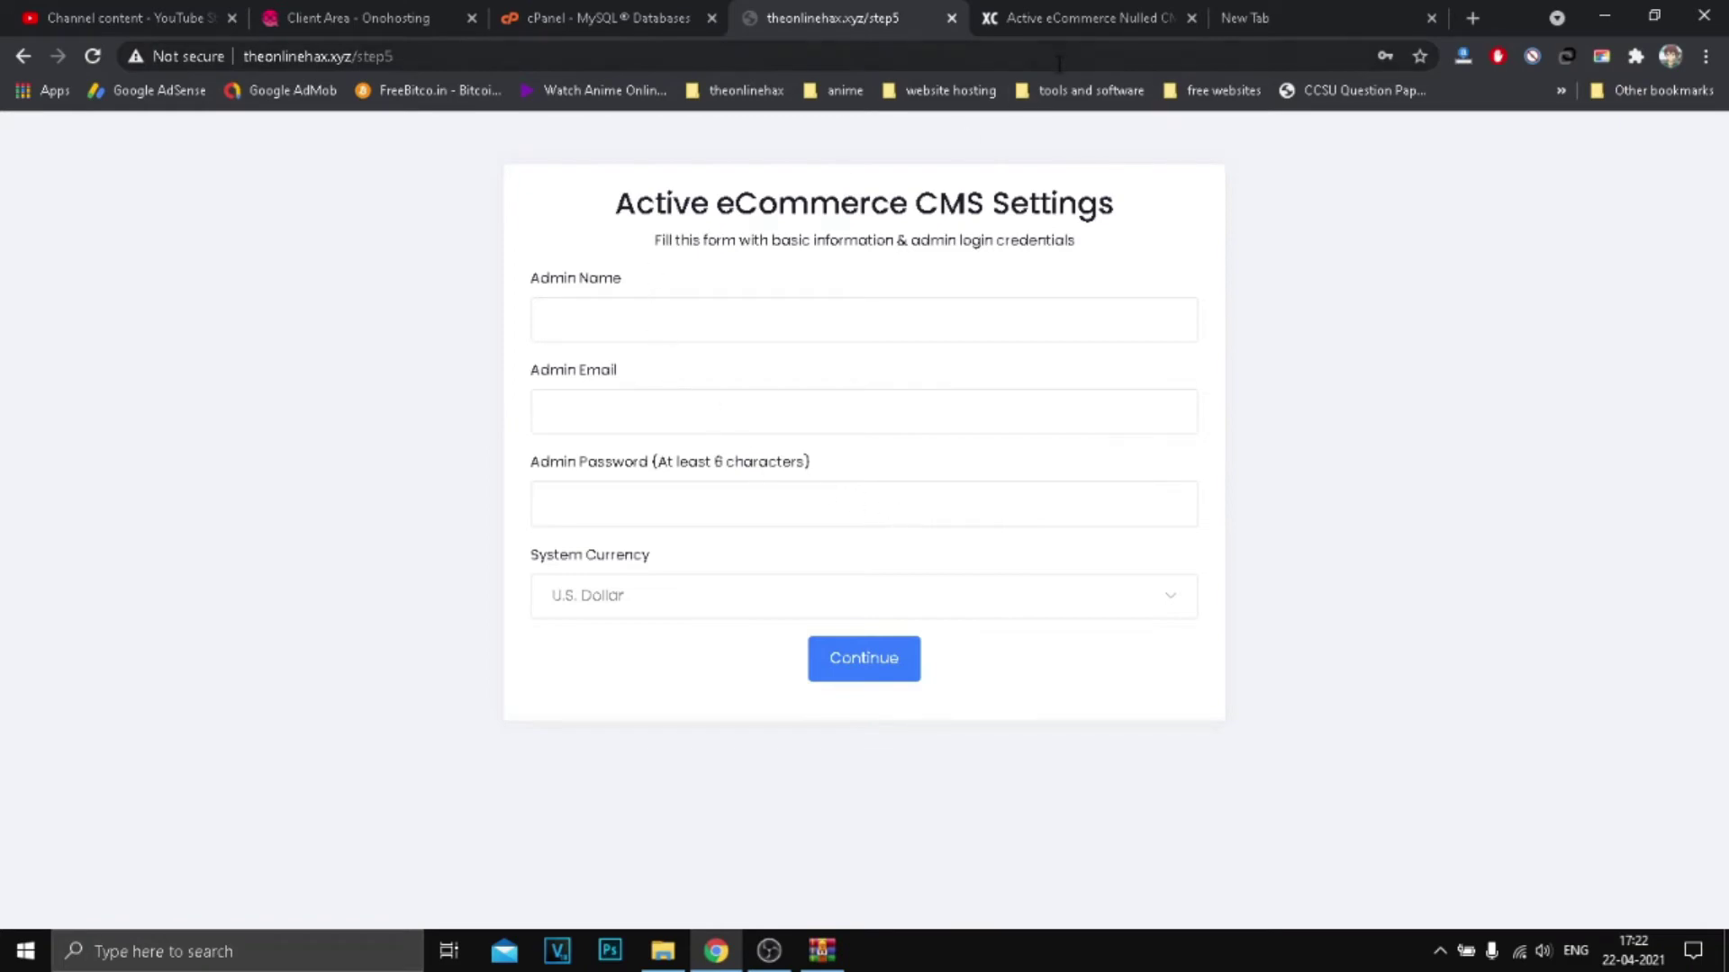
Step: View the live admin demo from the script's download page, then return to the installer form
{"action": "left_click", "coordinate": [1124, 9]}
{"action": "scroll", "coordinate": [695, 405], "scroll_direction": "up", "scroll_amount": 5}
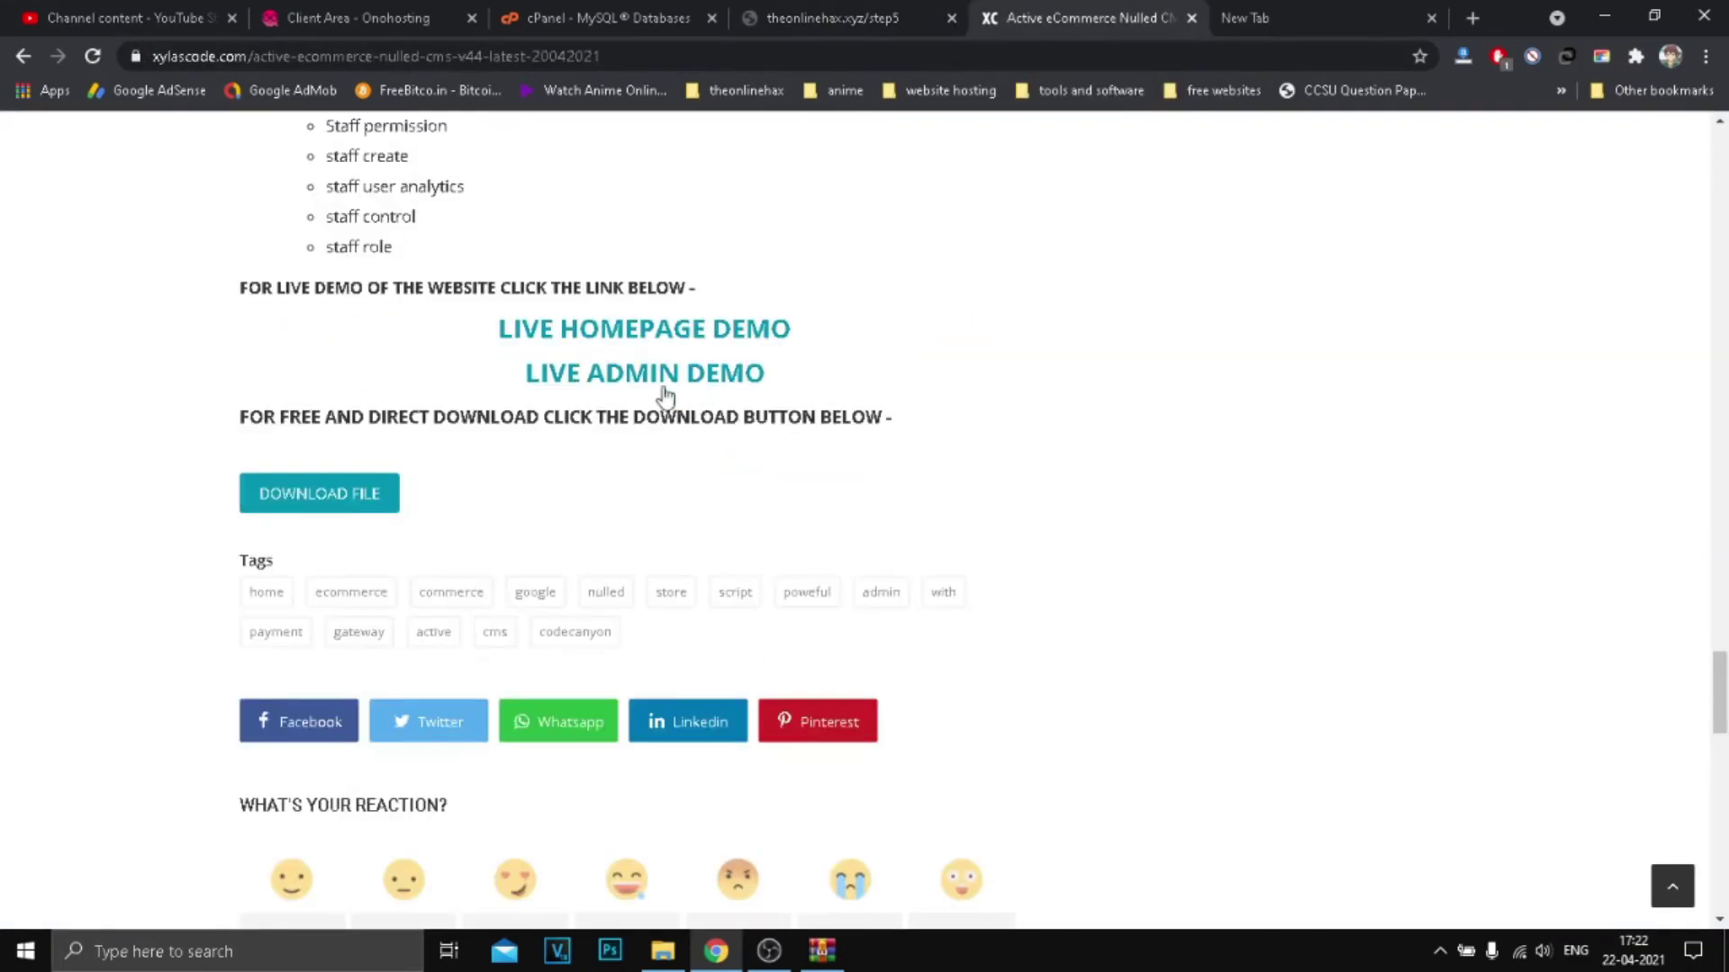
{"action": "left_click", "coordinate": [660, 385]}
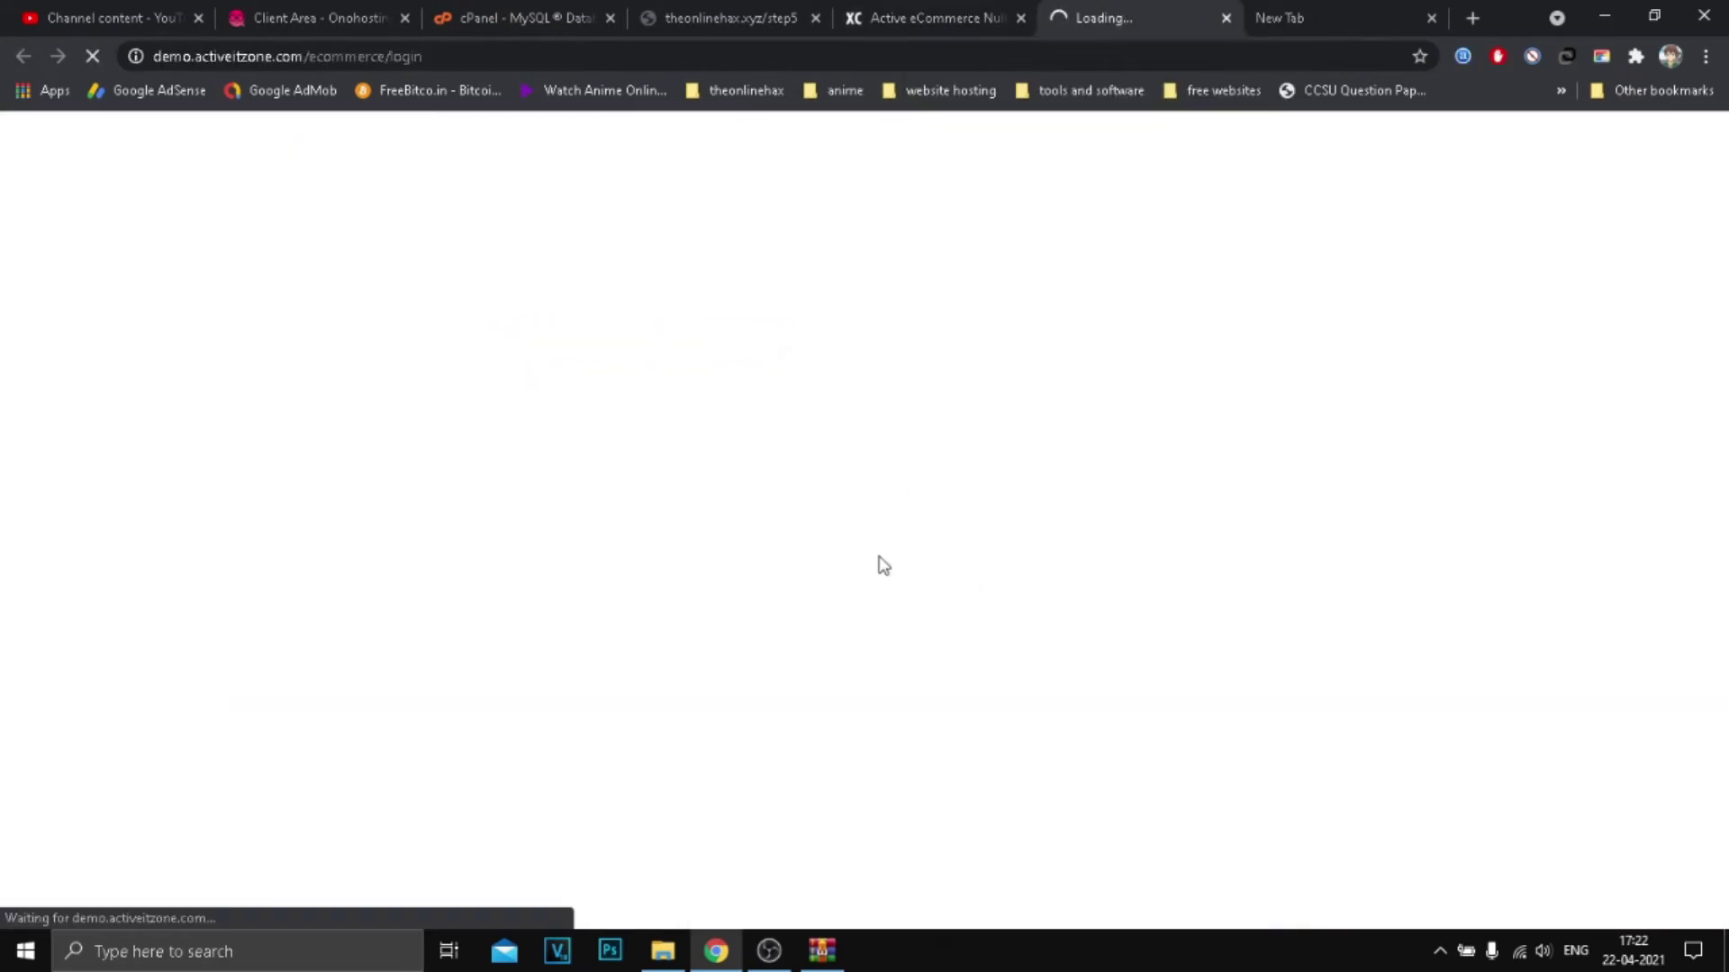
{"action": "left_click", "coordinate": [746, 9]}
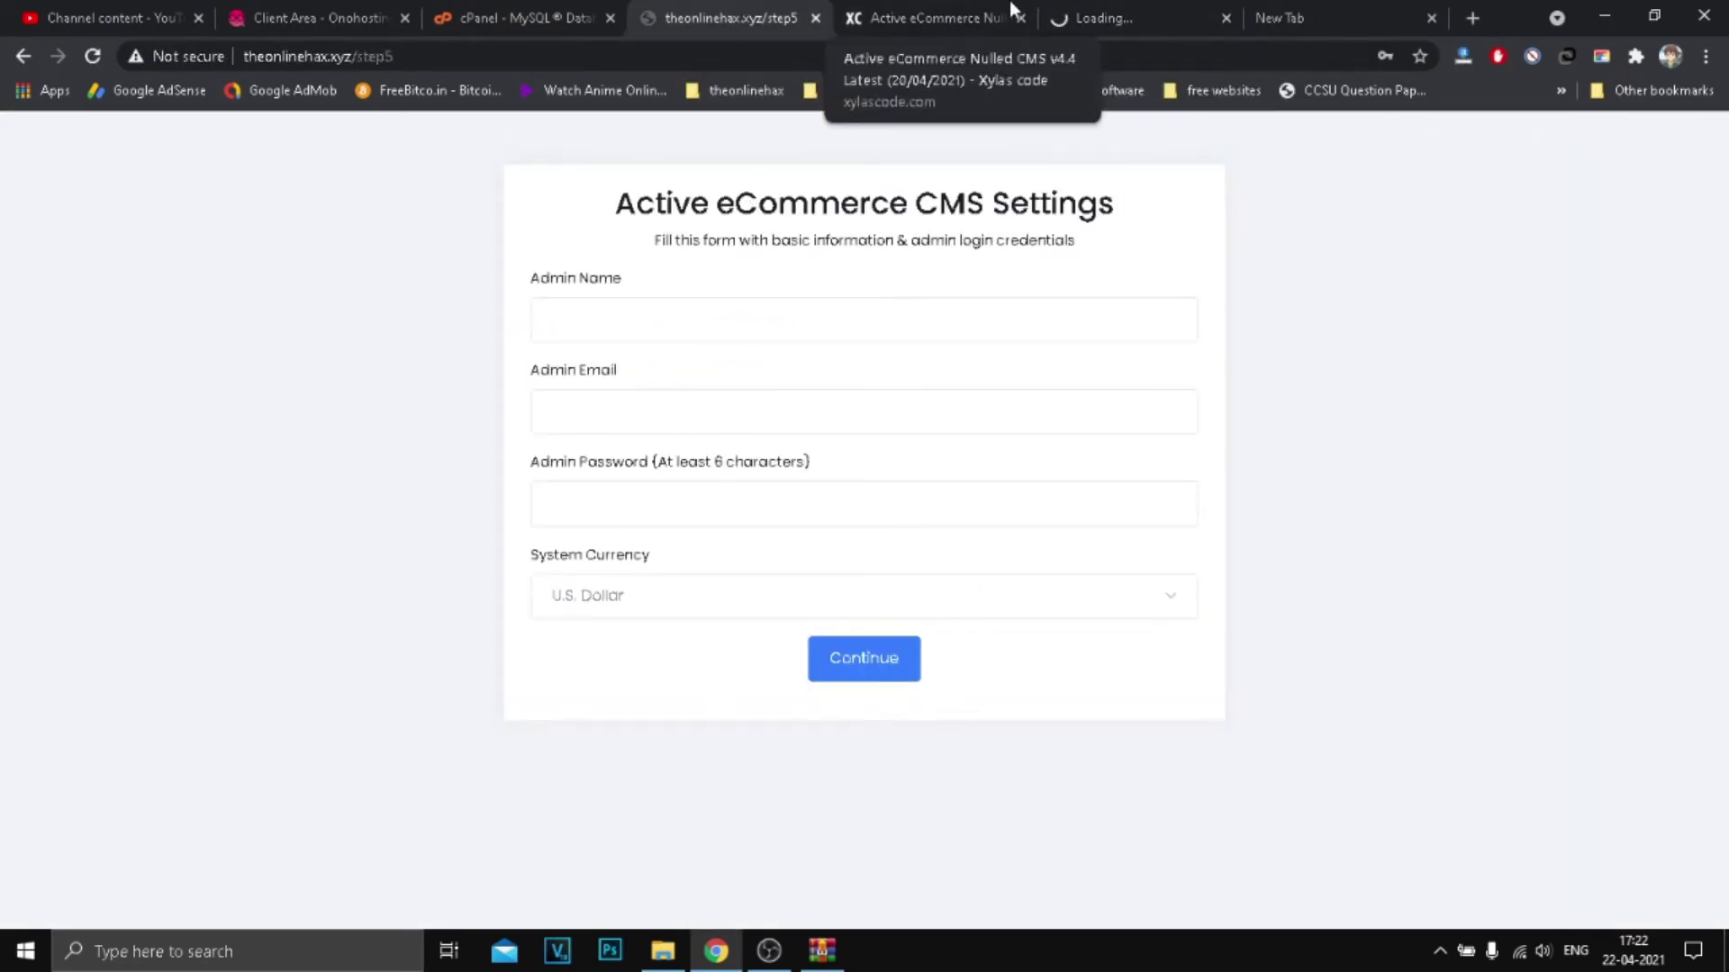
Step: Enter the admin name and briefly check the live demo storefront
{"action": "left_click", "coordinate": [639, 334]}
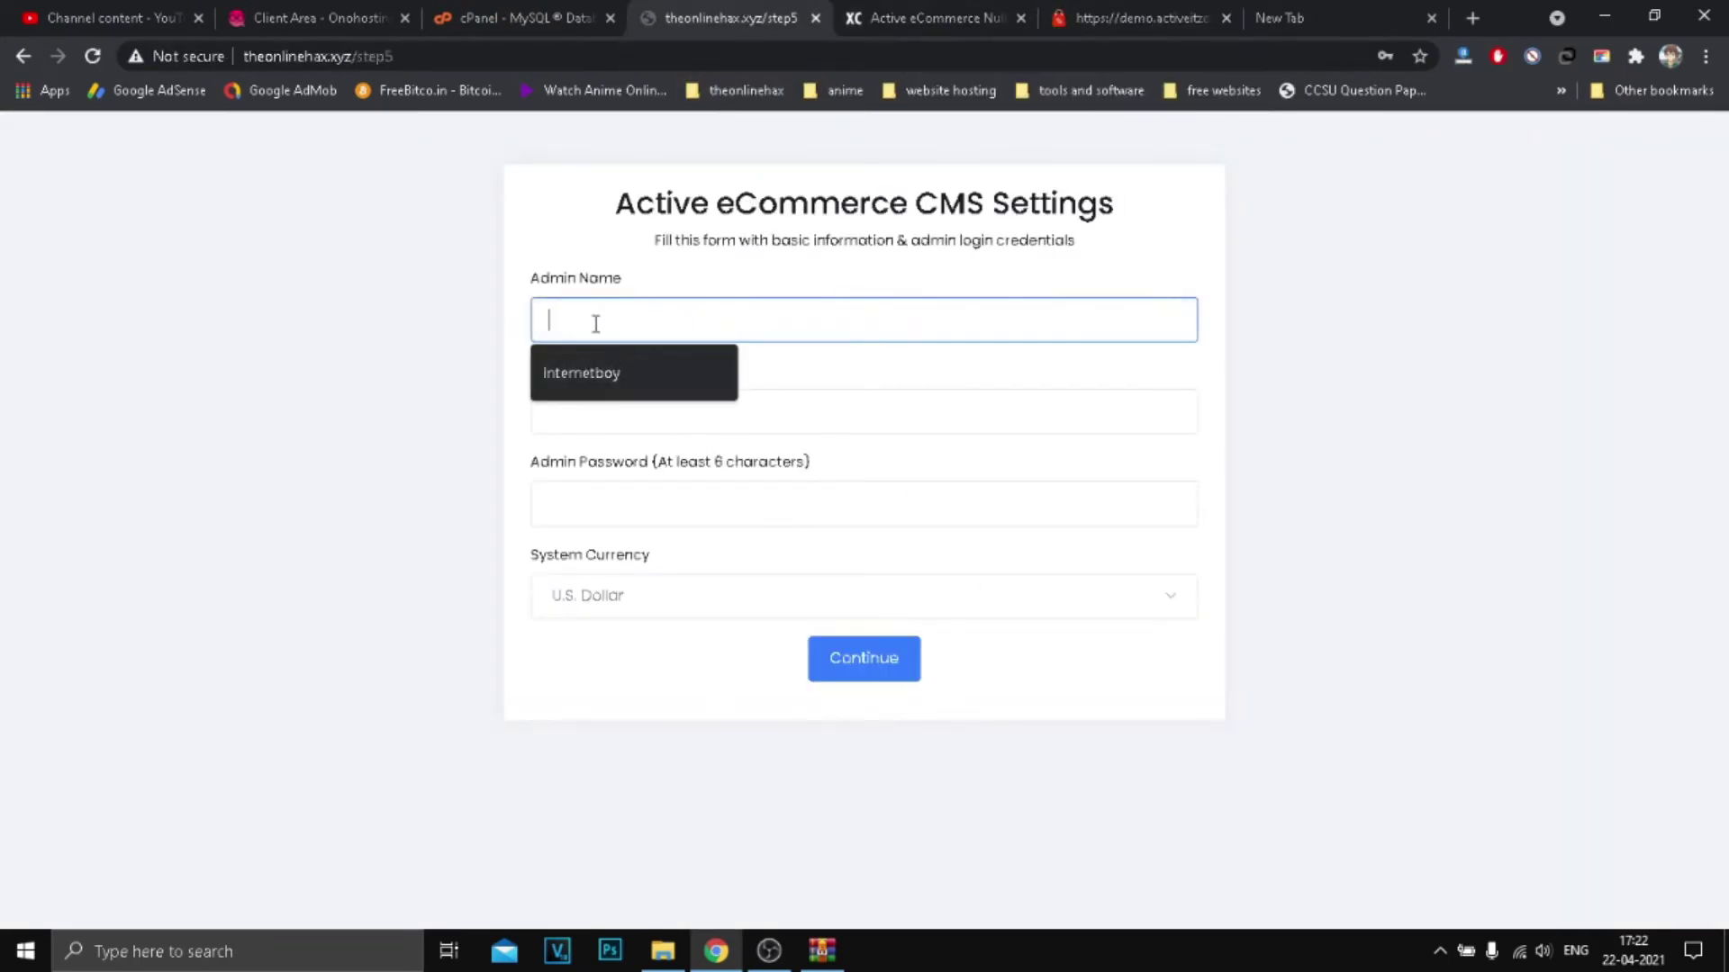
{"action": "type", "text": "xylos"}
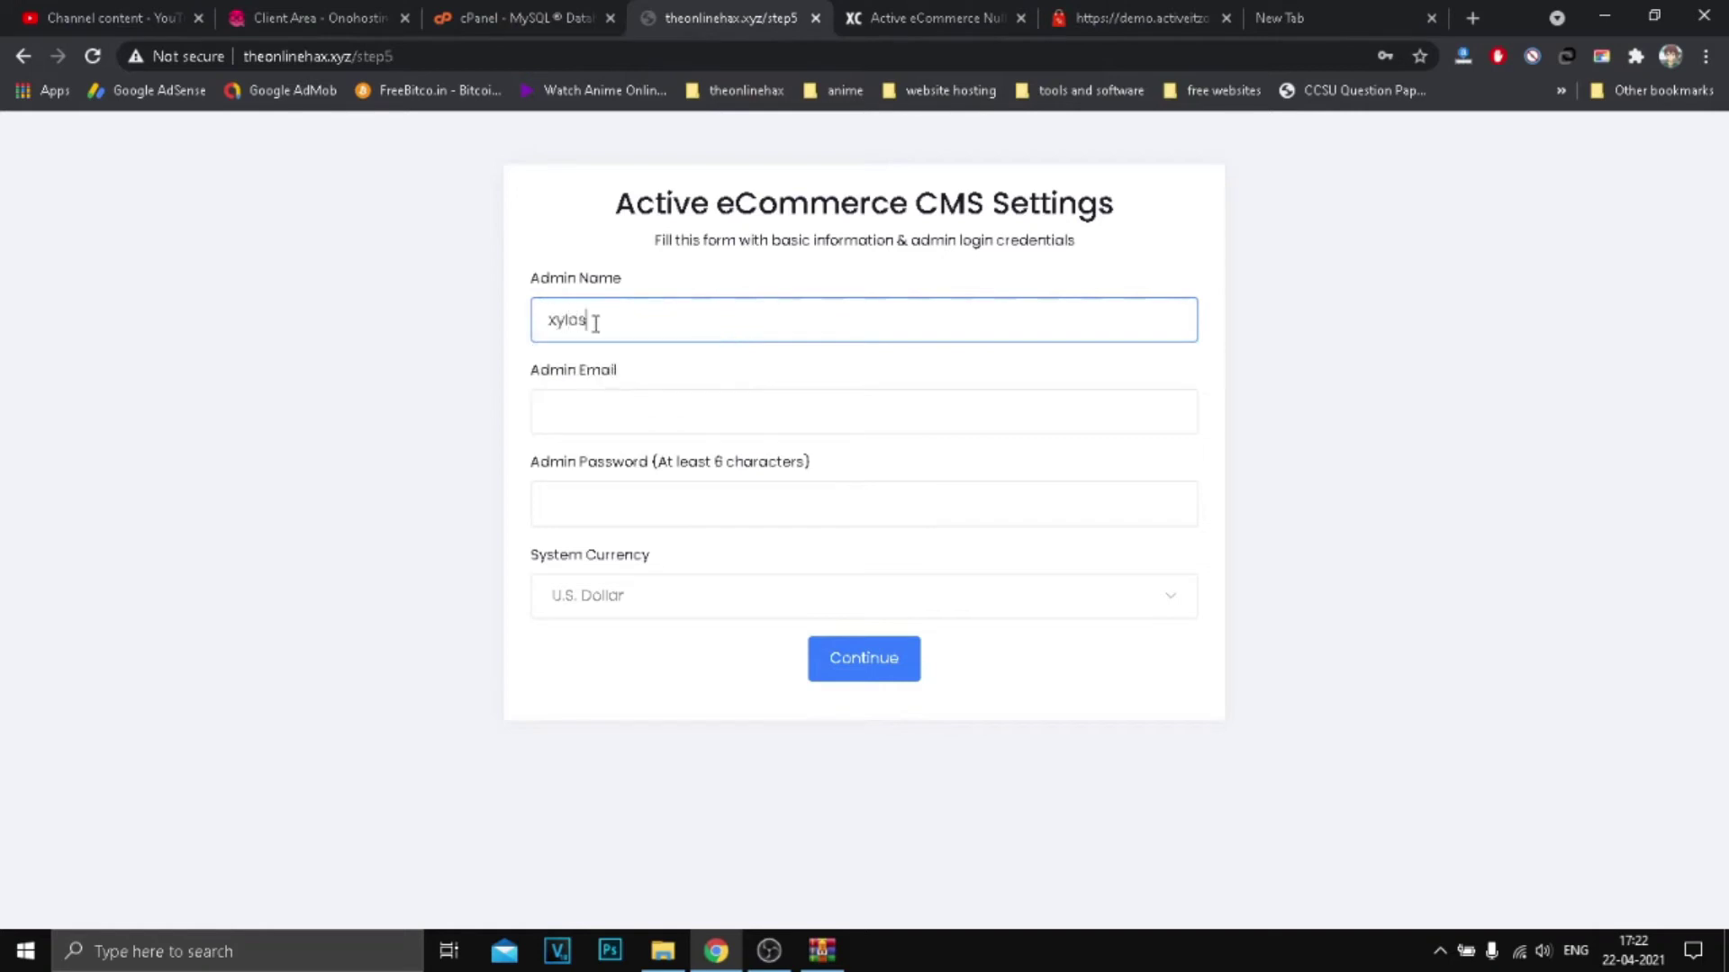
{"action": "left_click", "coordinate": [628, 411]}
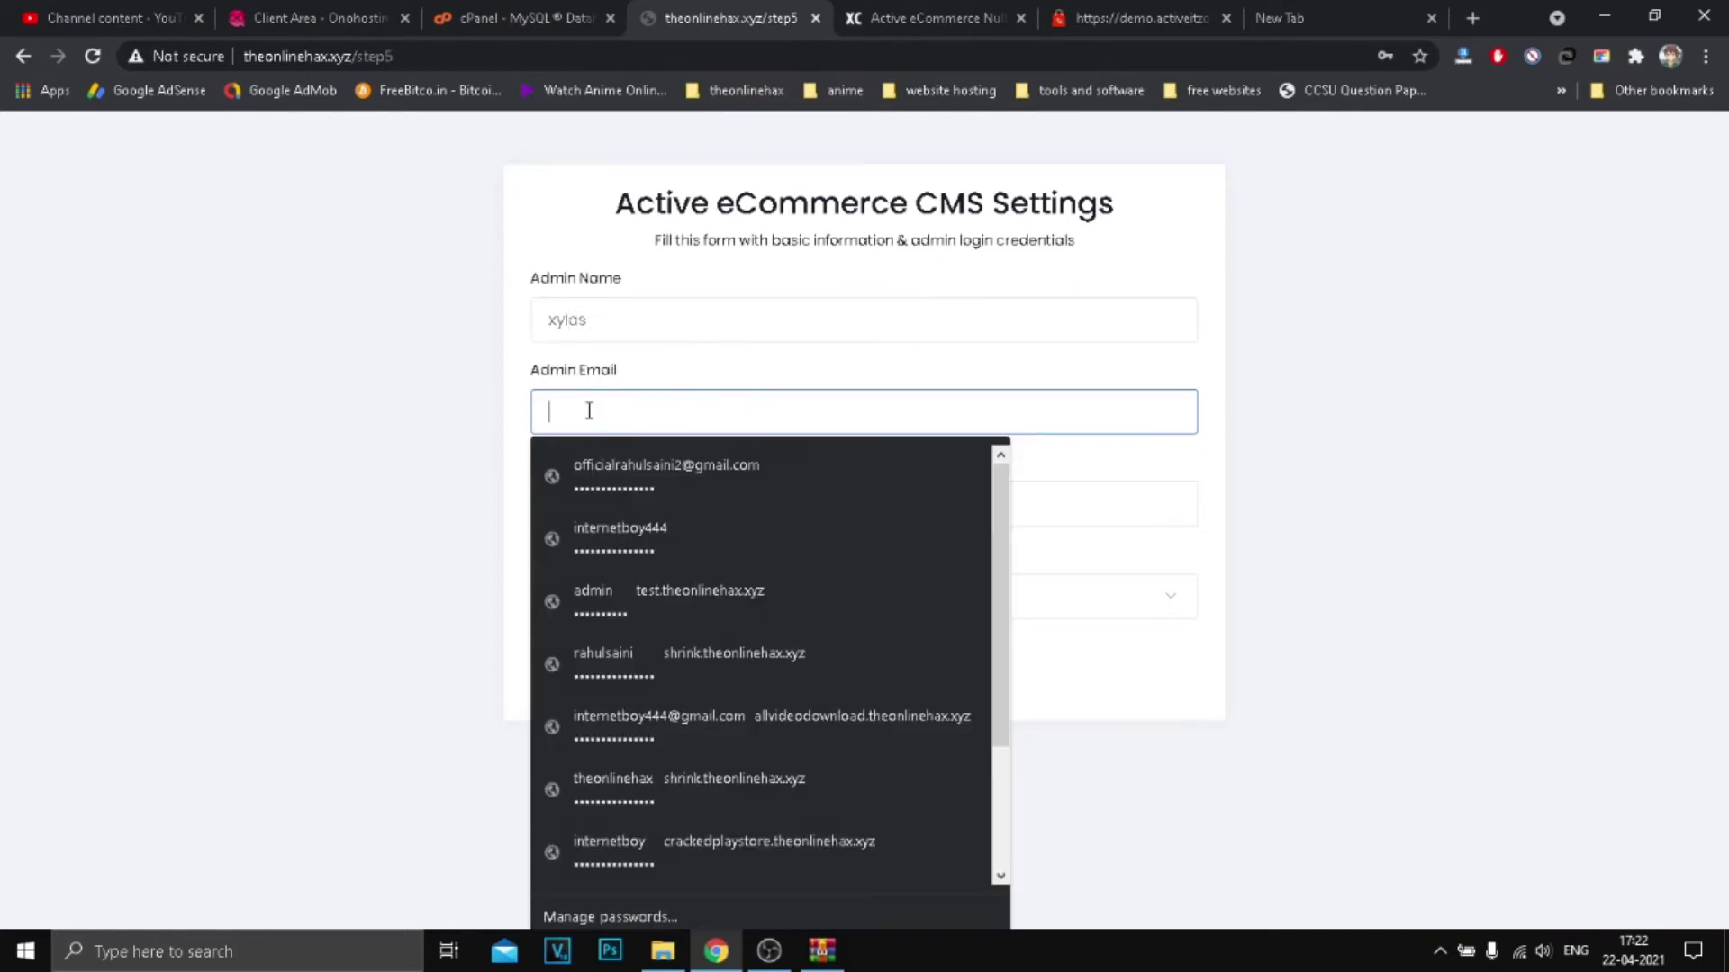
{"action": "left_click", "coordinate": [441, 432]}
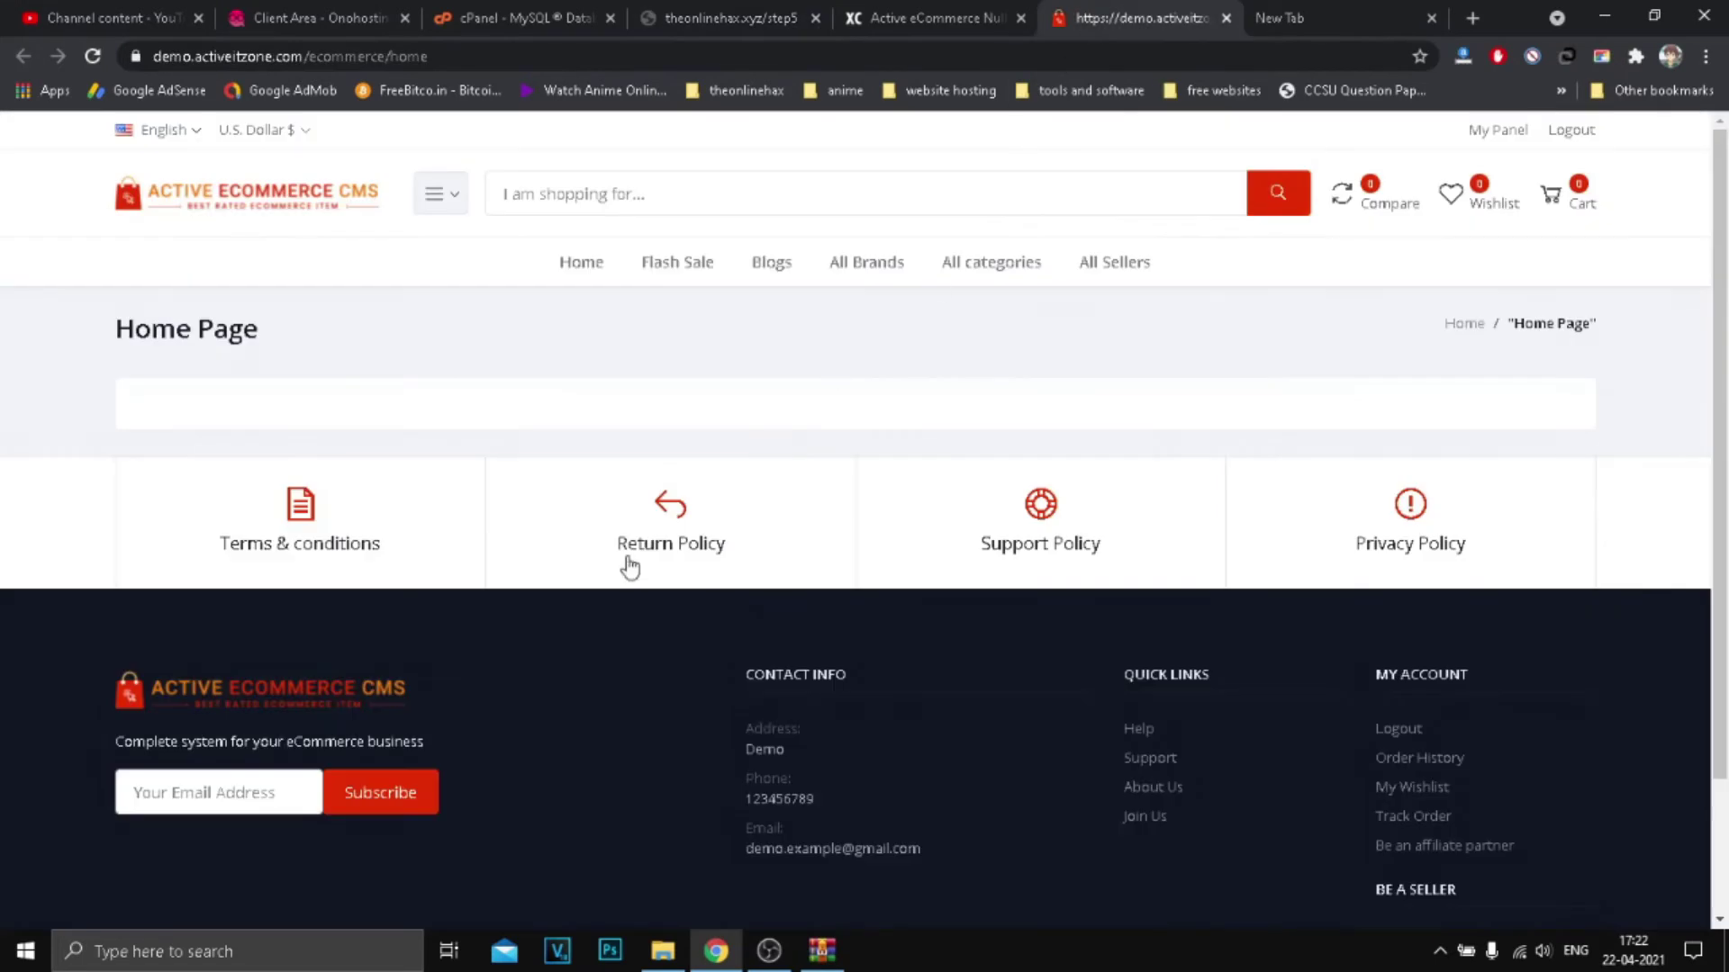
{"action": "left_click", "coordinate": [1139, 18]}
{"action": "left_click", "coordinate": [1226, 18]}
Step: Fill in the admin email using the browser's saved suggestion
{"action": "left_click", "coordinate": [569, 398]}
{"action": "type", "text": "ead"}
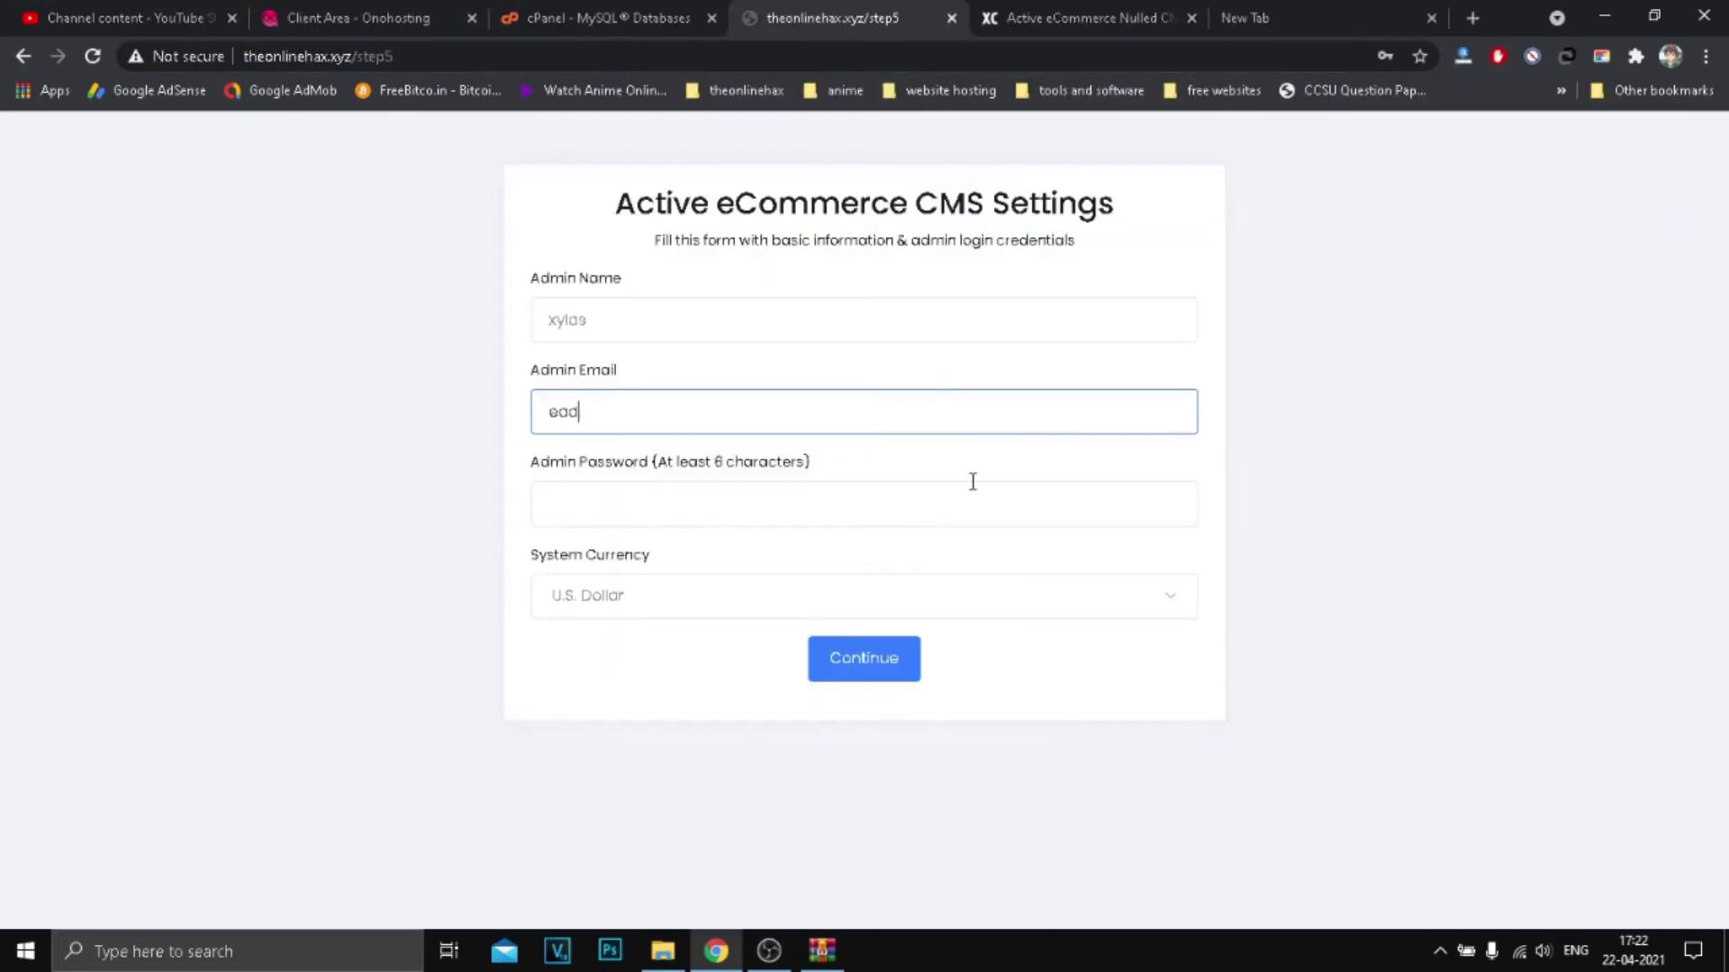
{"action": "key", "text": "BackSpace"}
{"action": "key", "text": "BackSpace"}
{"action": "key", "text": "BackSpace"}
{"action": "type", "text": "h"}
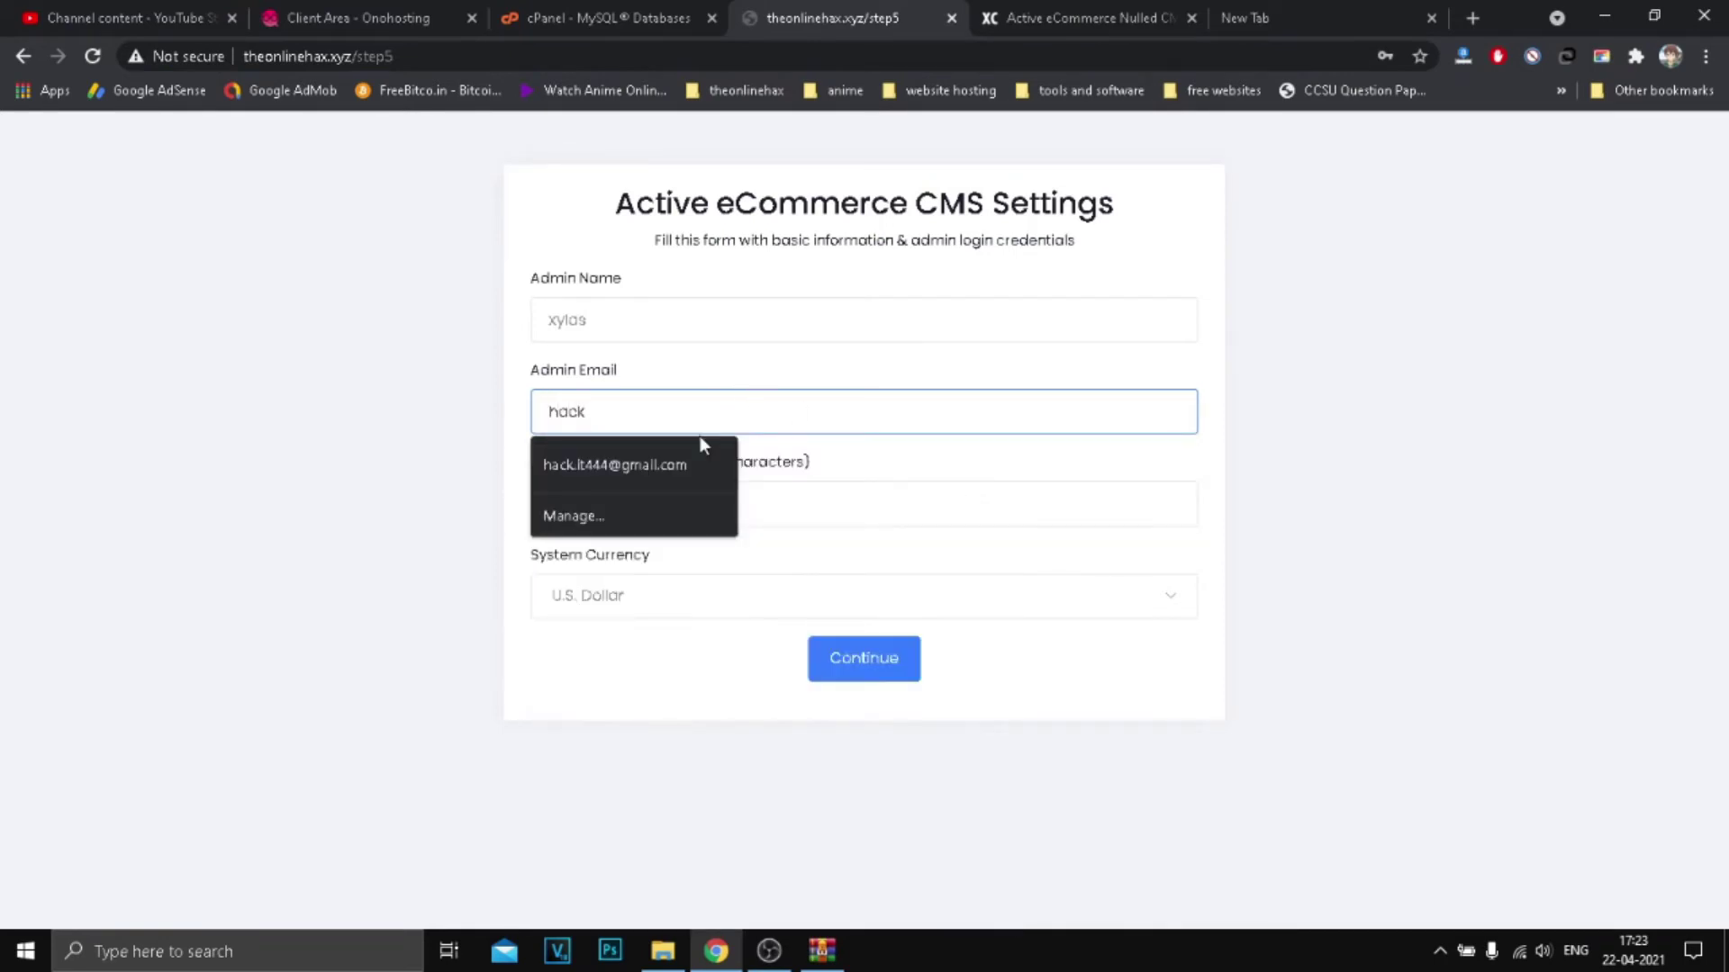
{"action": "type", "text": "ack"}
{"action": "left_click", "coordinate": [657, 467]}
{"action": "left_click", "coordinate": [643, 516]}
{"action": "key", "text": "Escape"}
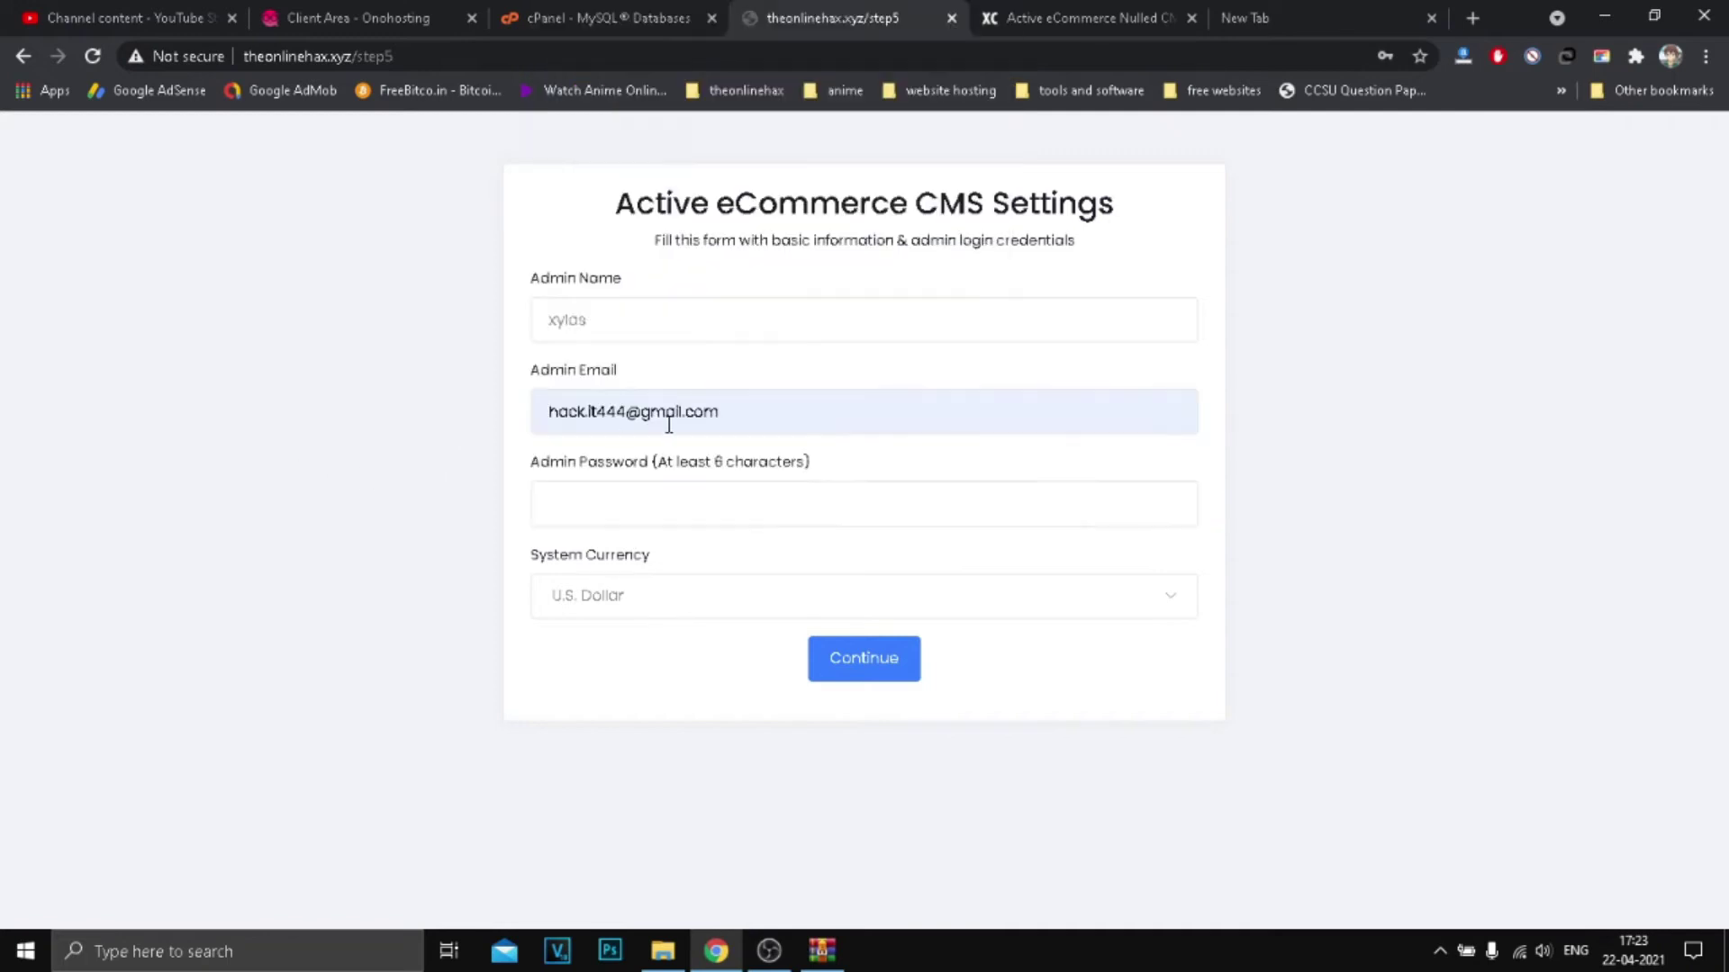
Step: Enter the admin password, dismissing the saved-password suggestions
{"action": "left_click", "coordinate": [569, 510]}
{"action": "key", "text": "Escape"}
{"action": "left_click", "coordinate": [600, 514]}
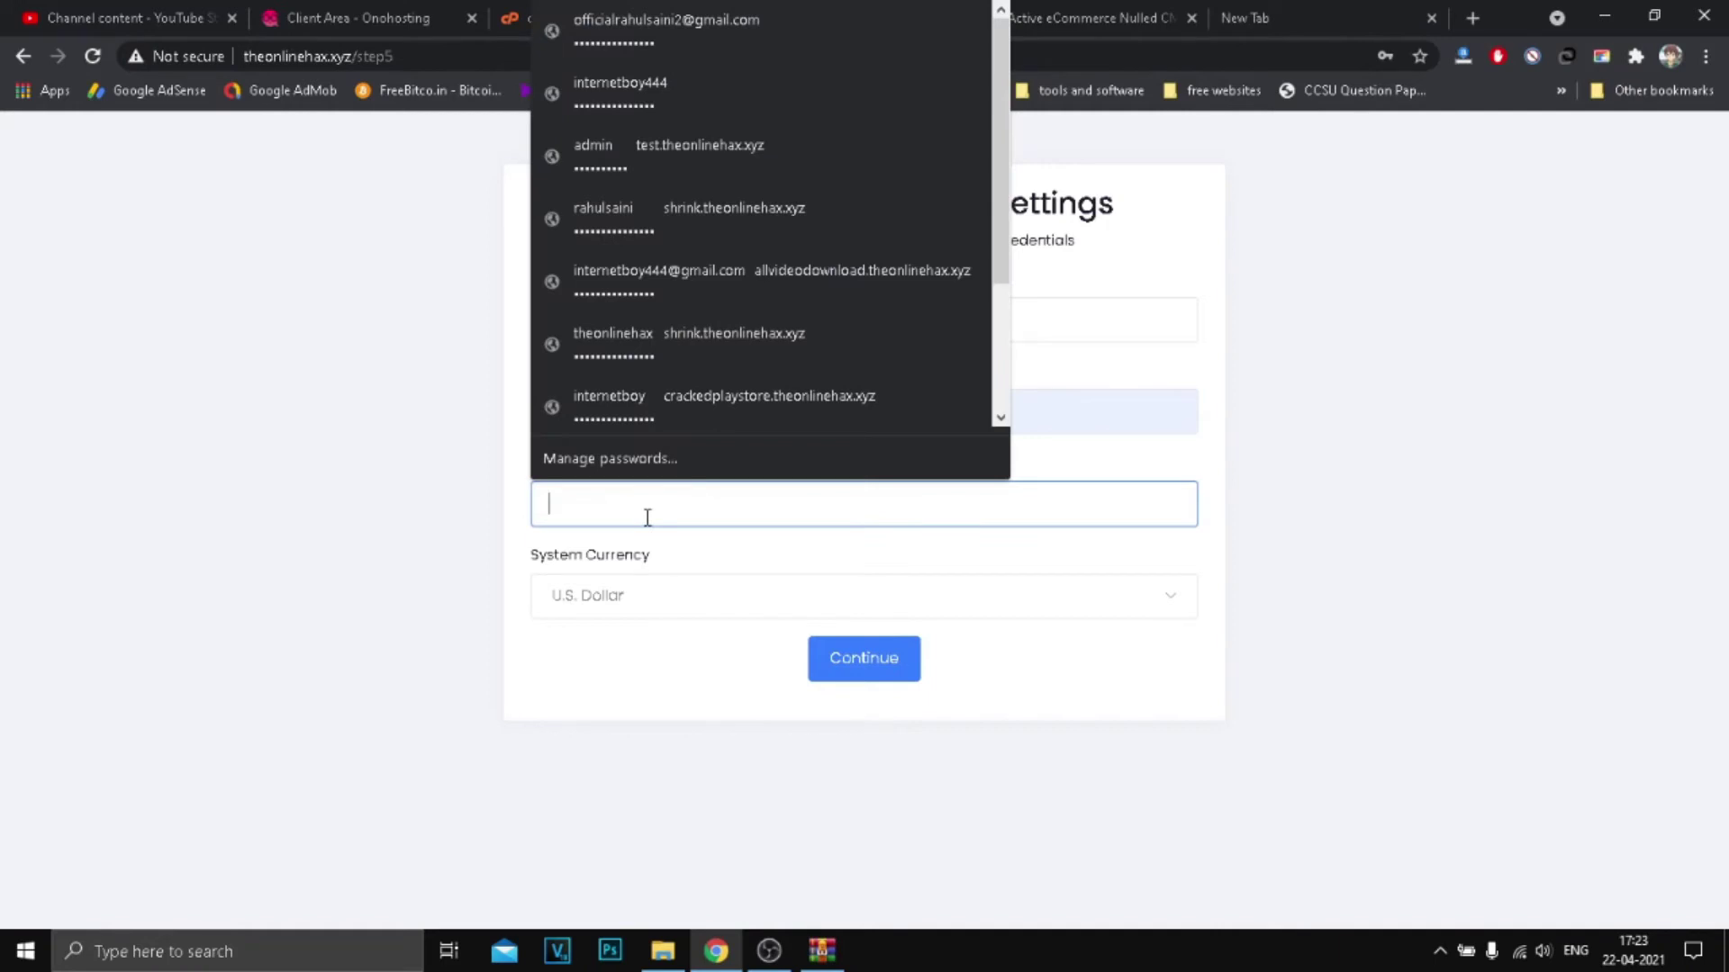
{"action": "type", "text": "12"}
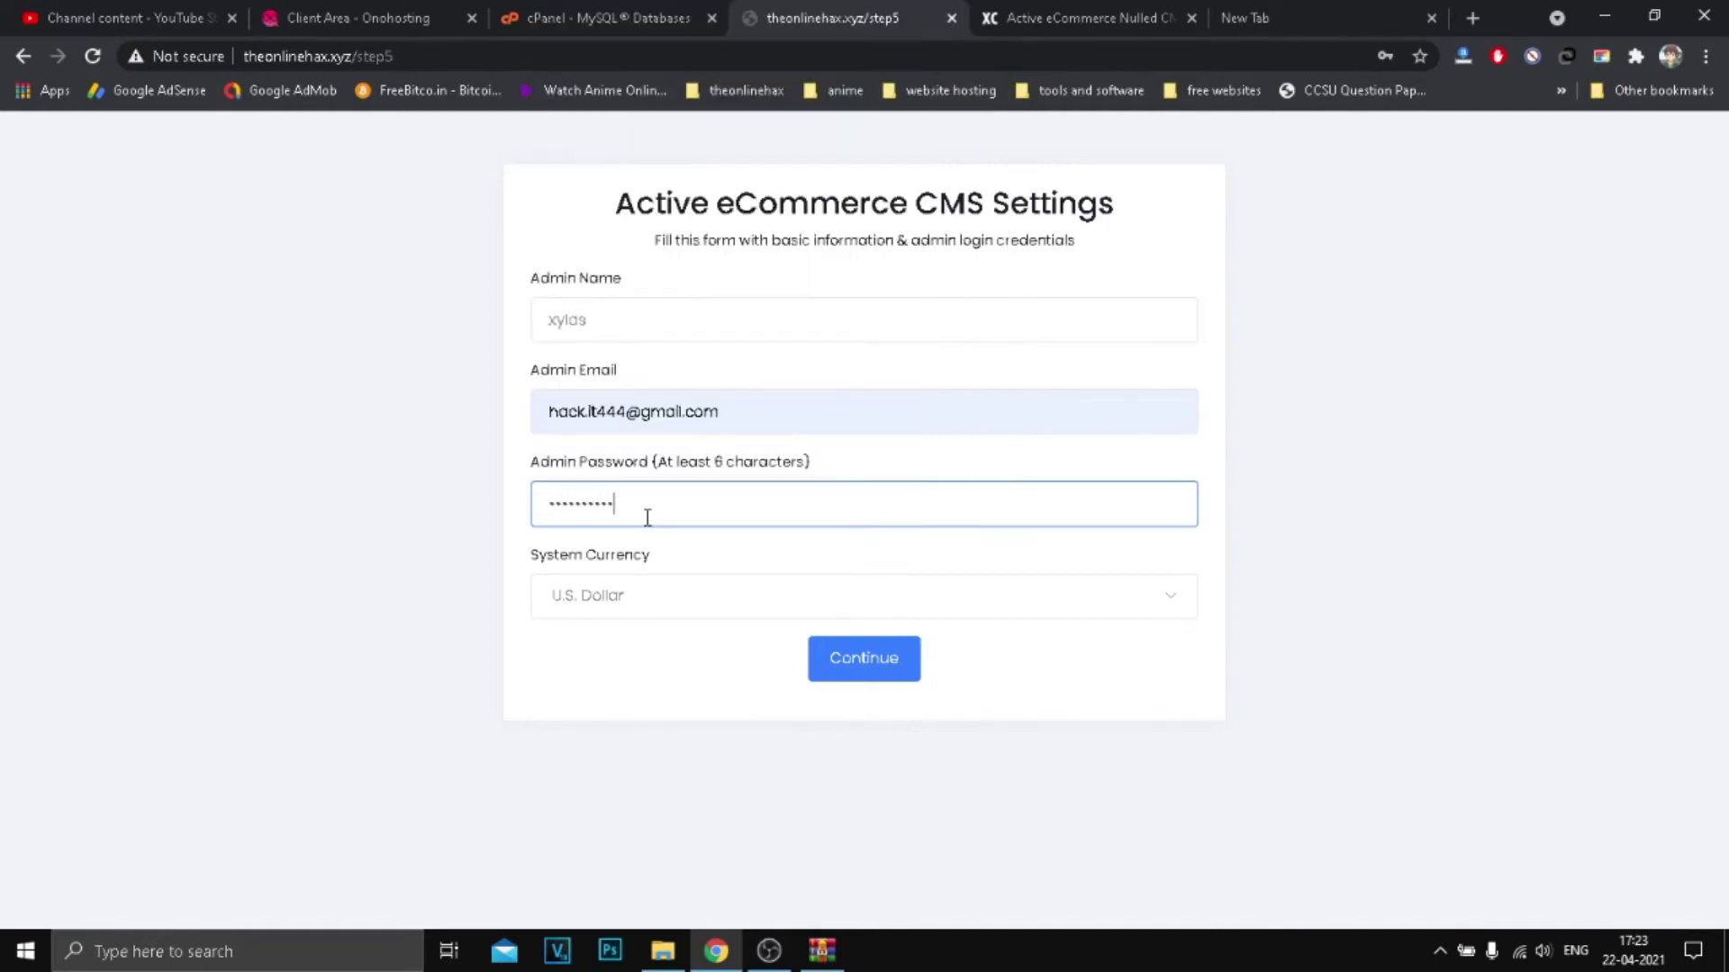
{"action": "left_click_drag", "start_coordinate": [649, 517], "coordinate": [515, 528]}
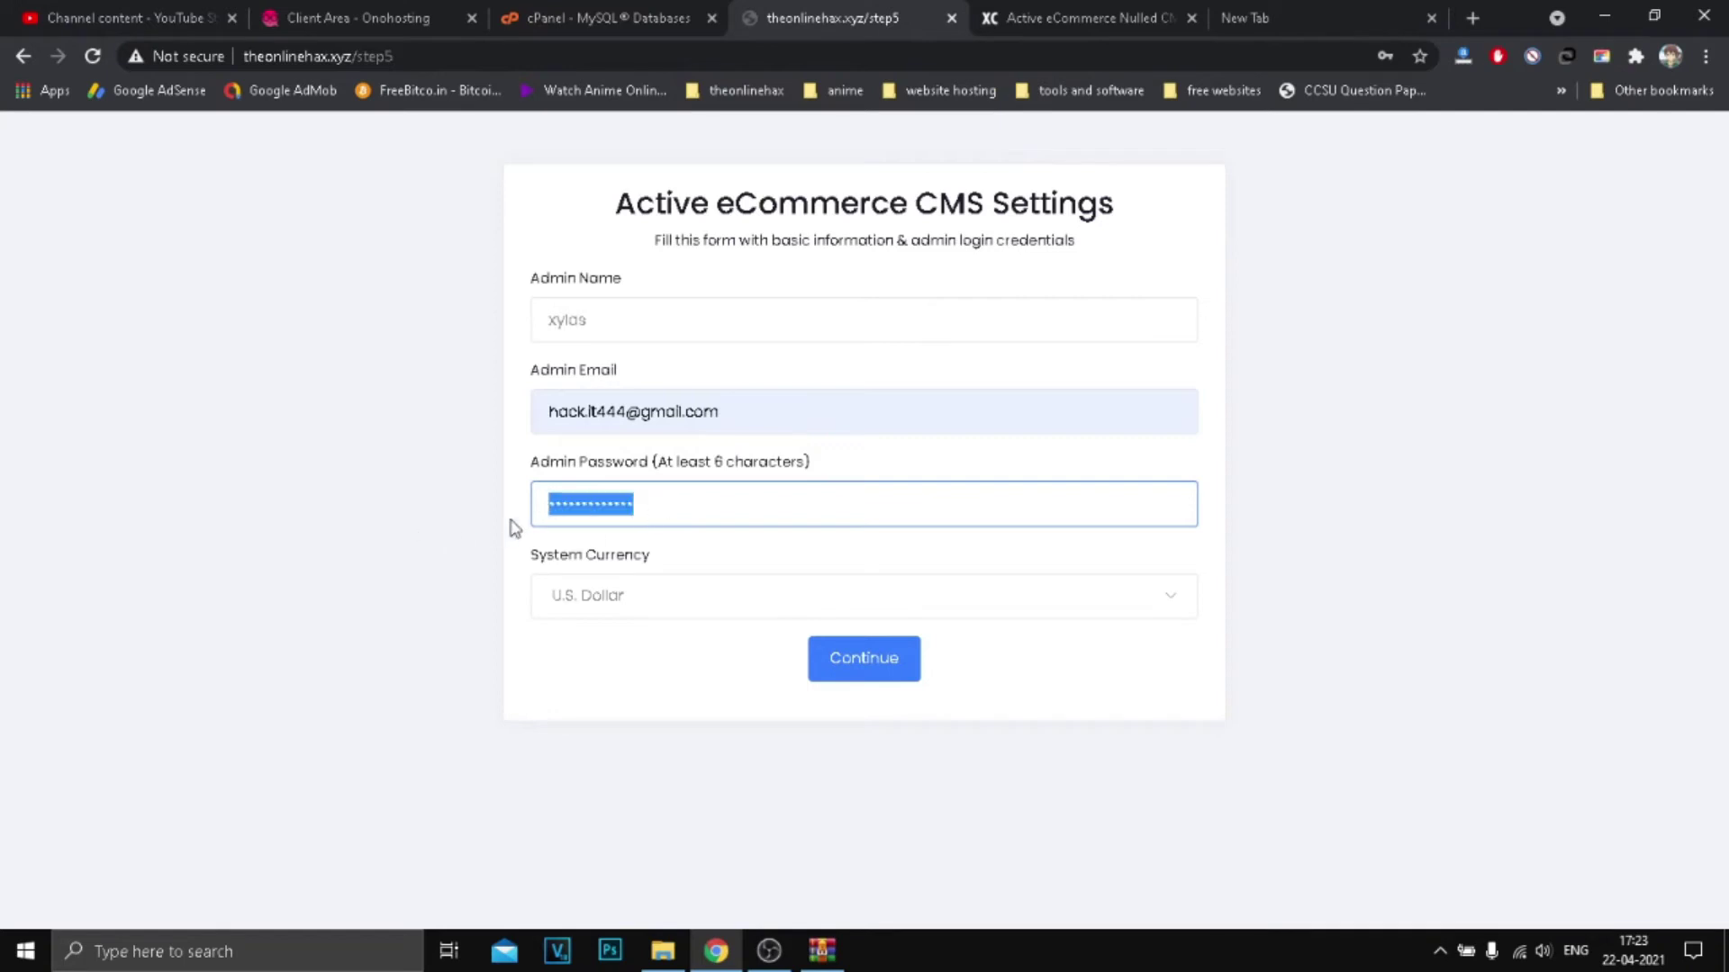
{"action": "type", "text": "1"}
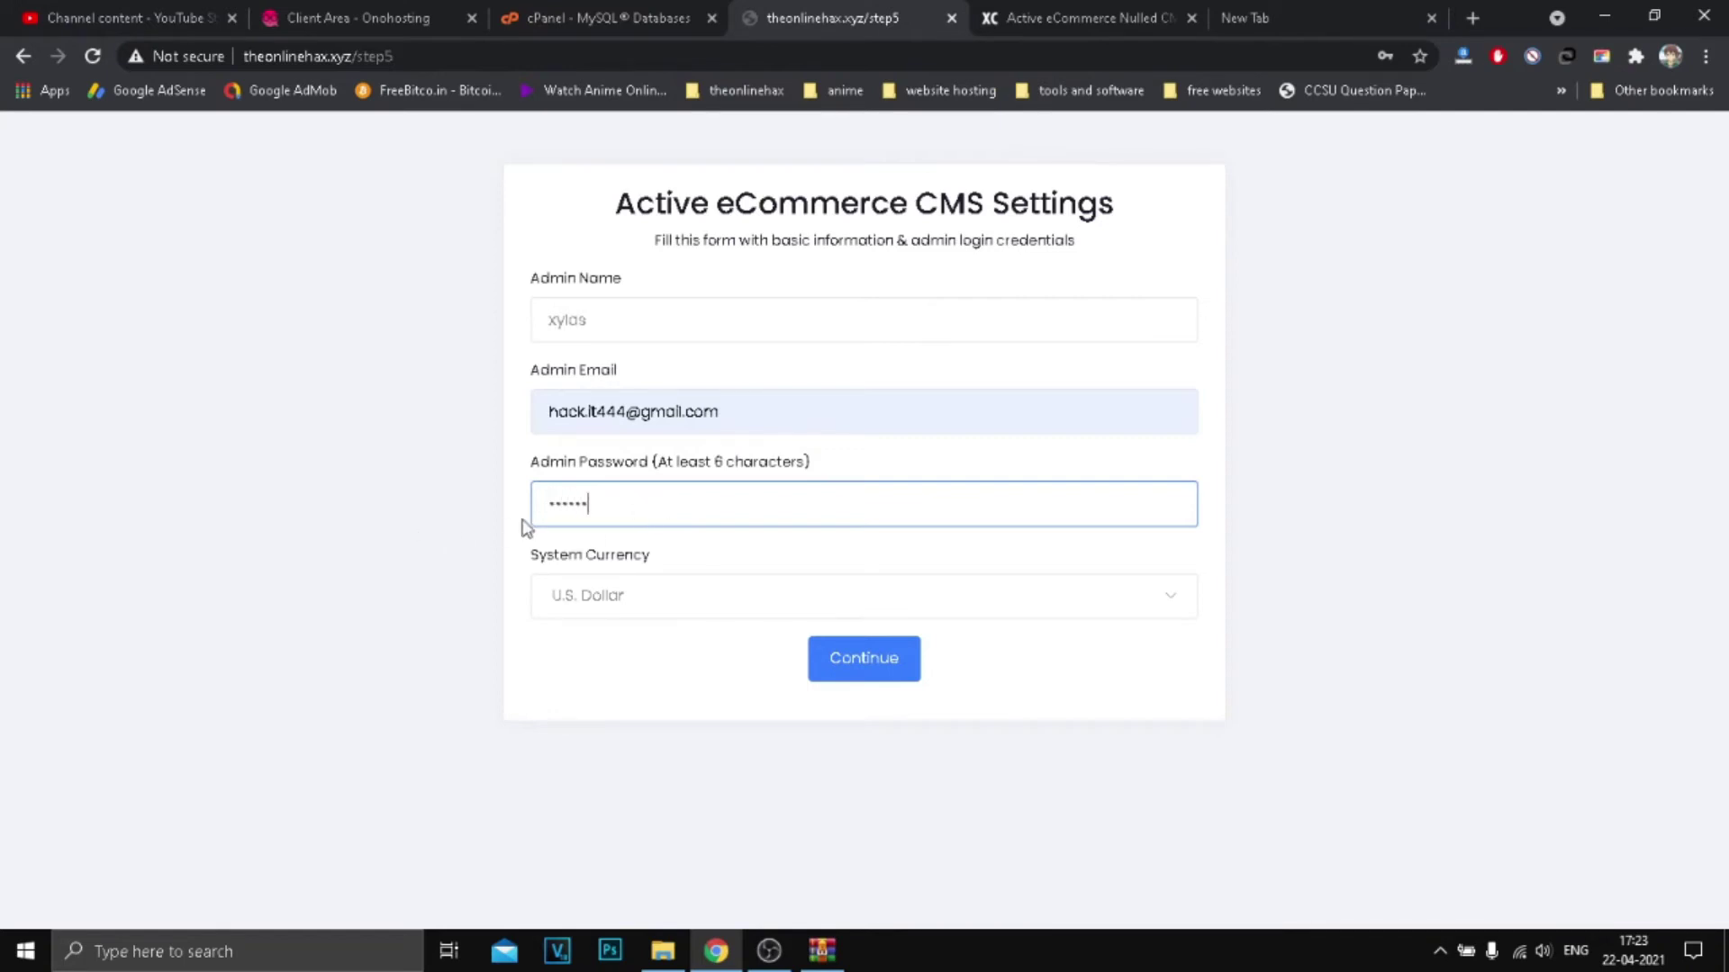
{"action": "key", "text": "BackSpace"}
{"action": "key", "text": "BackSpace"}
{"action": "key", "text": "BackSpace"}
{"action": "key", "text": "BackSpace"}
{"action": "key", "text": "BackSpace"}
{"action": "key", "text": "BackSpace"}
{"action": "key", "text": "BackSpace"}
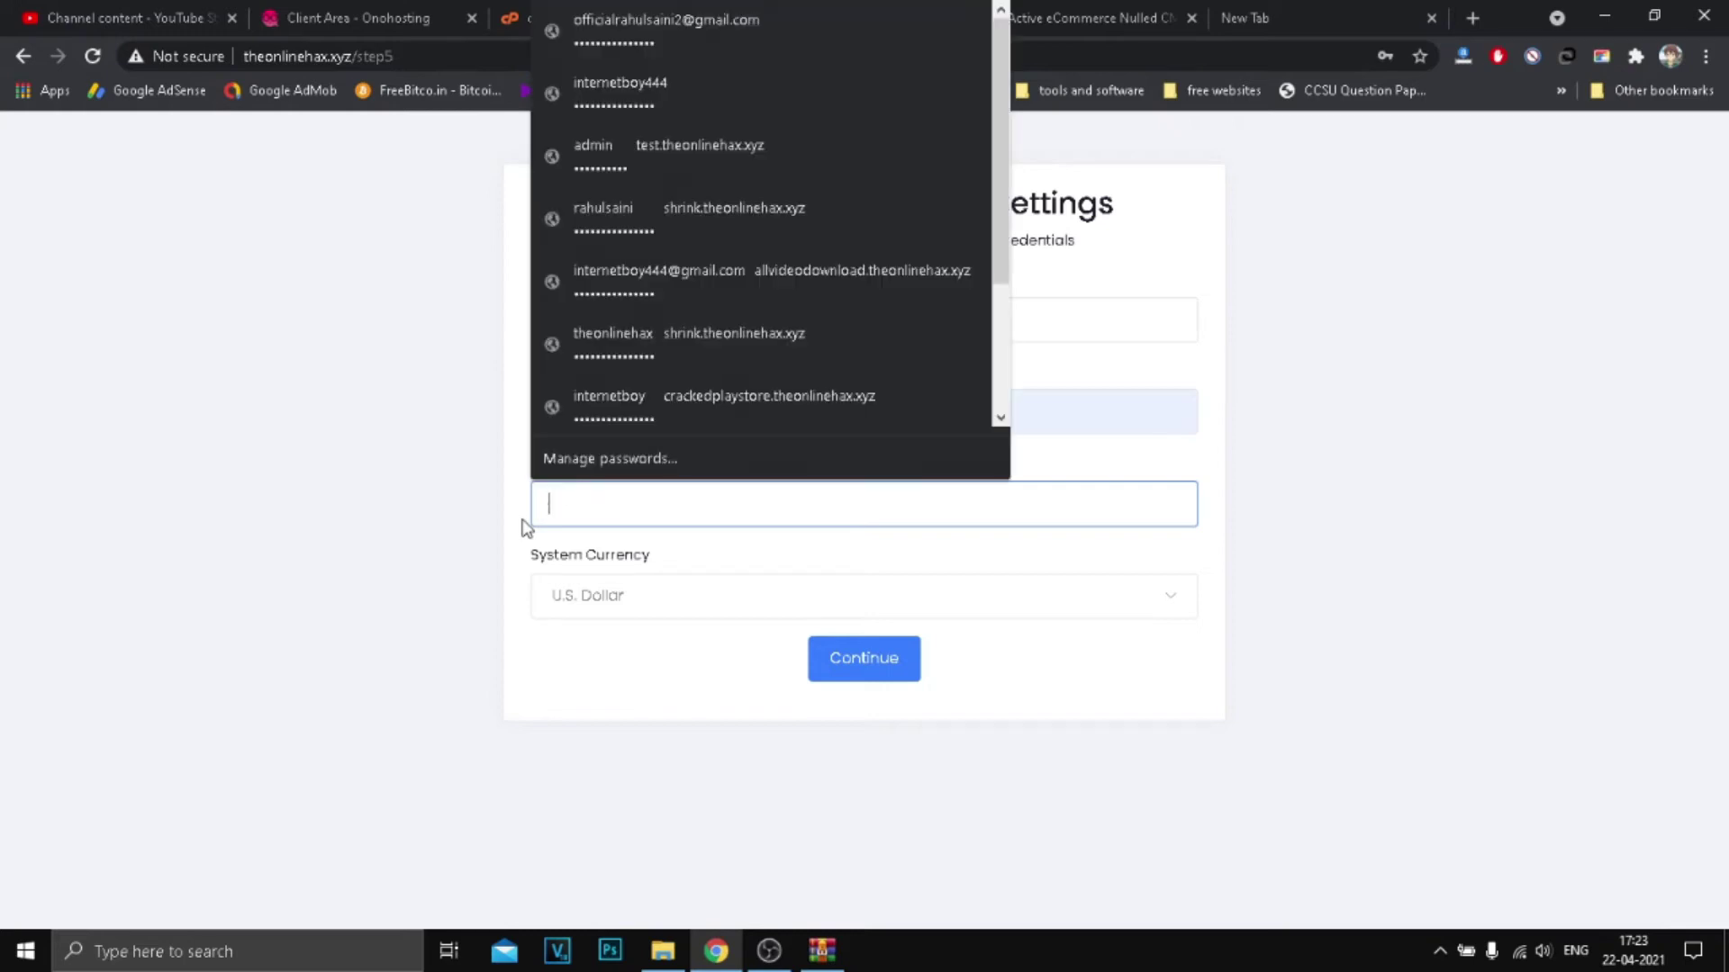
{"action": "type", "text": "12"}
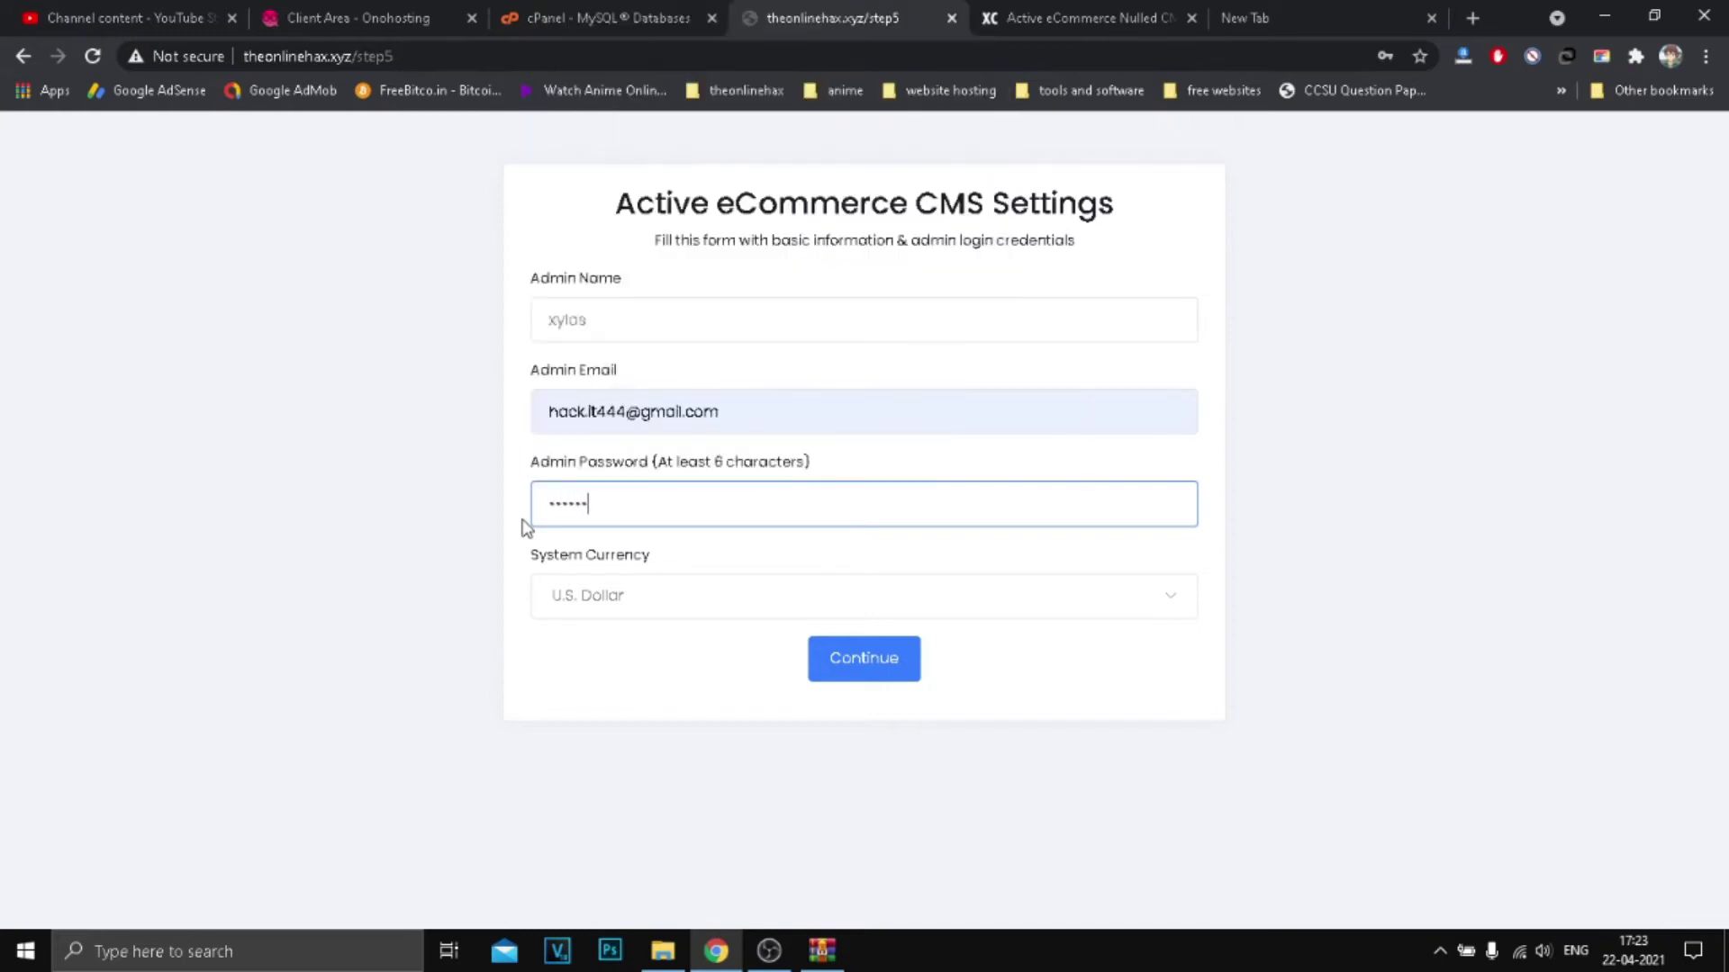
{"action": "left_click", "coordinate": [368, 570]}
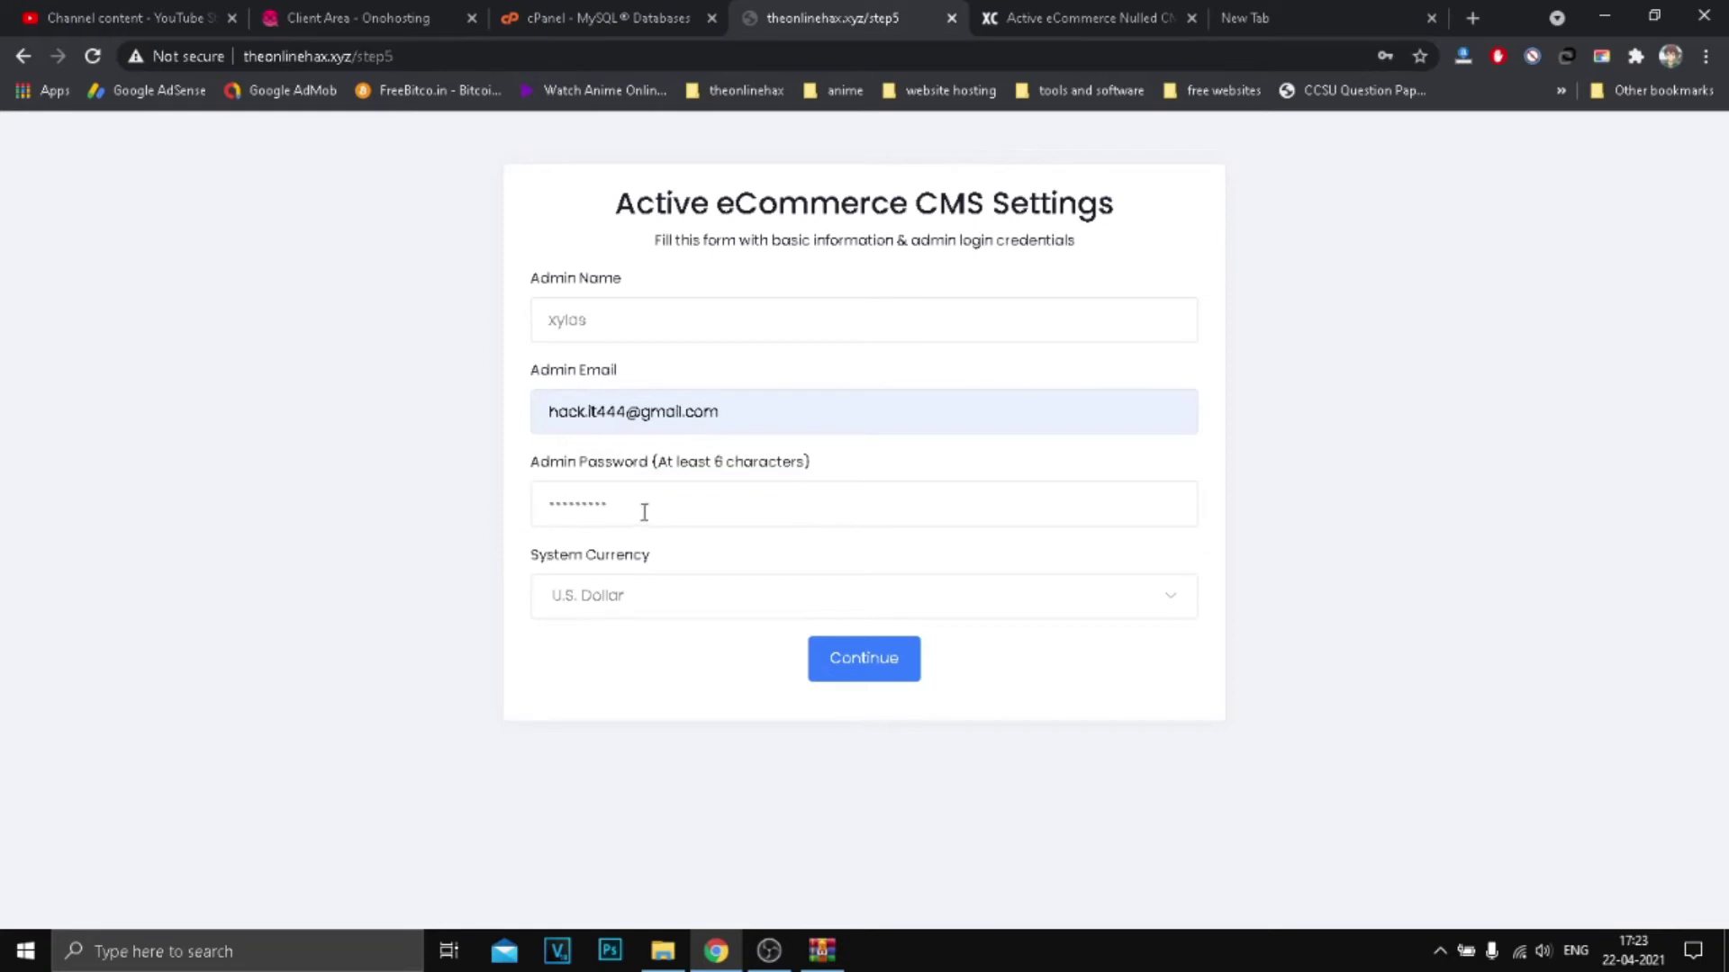
{"action": "left_click_drag", "start_coordinate": [648, 500], "coordinate": [486, 494]}
{"action": "left_click", "coordinate": [443, 484]}
Step: Double-check the entered admin email and admin name values
{"action": "left_click_drag", "start_coordinate": [576, 416], "coordinate": [765, 406]}
{"action": "left_click", "coordinate": [696, 410]}
{"action": "left_click", "coordinate": [359, 417]}
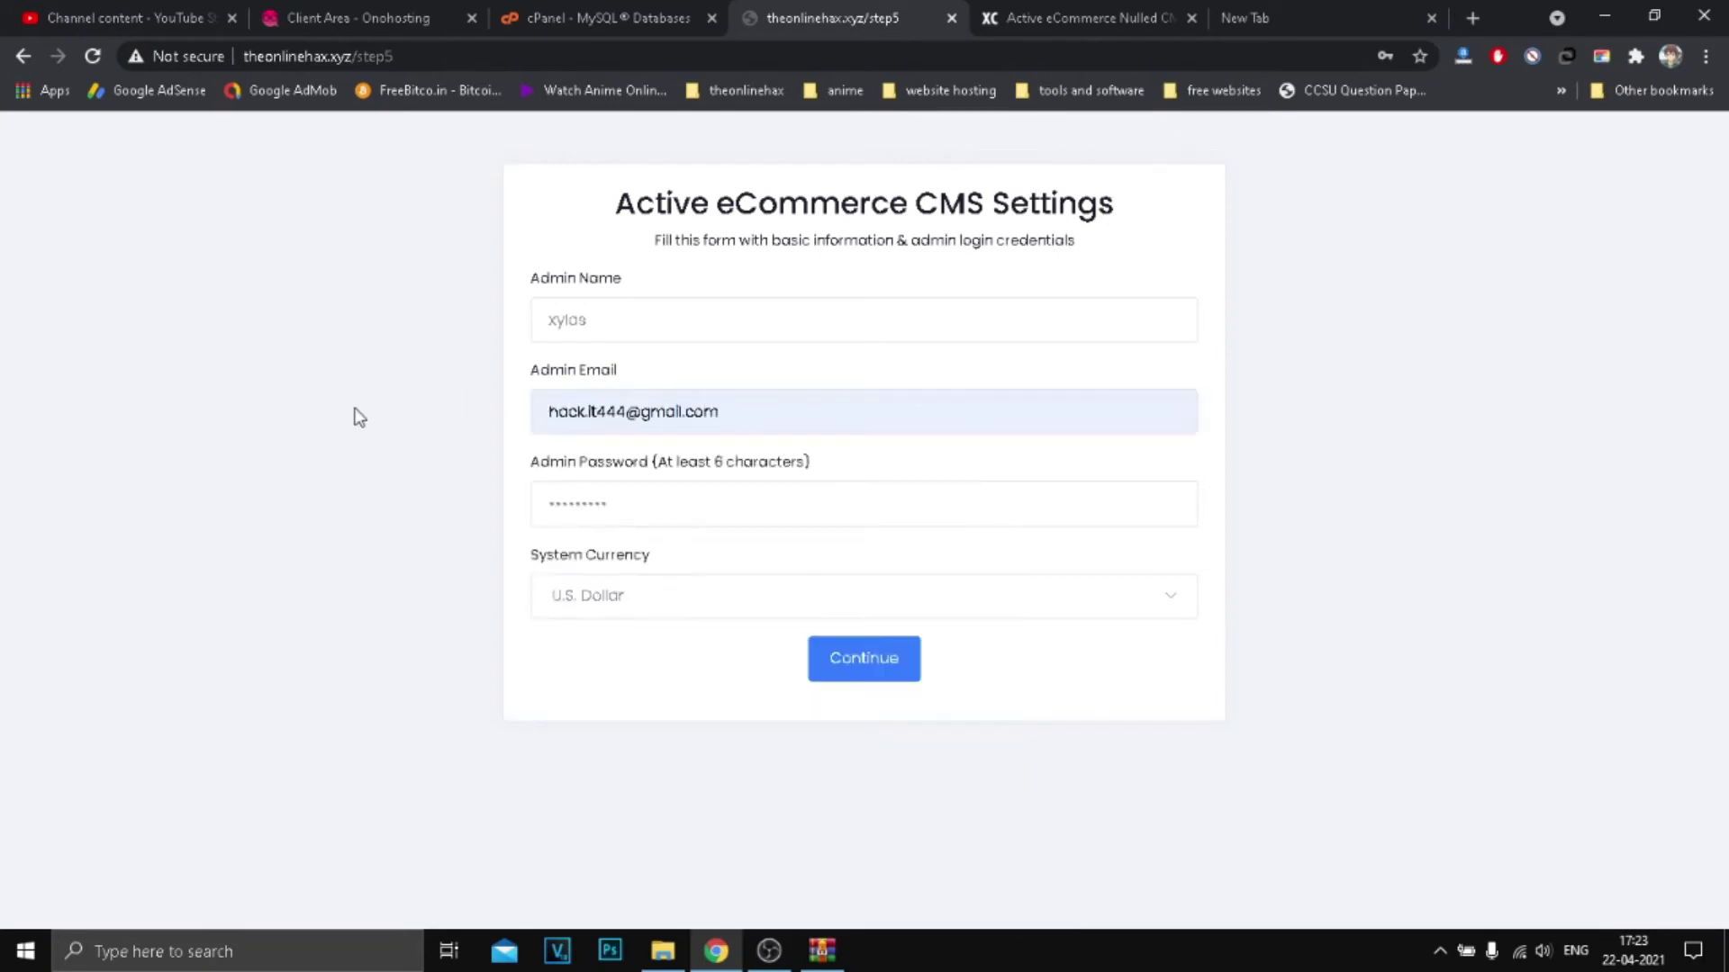
{"action": "double_click", "coordinate": [569, 321]}
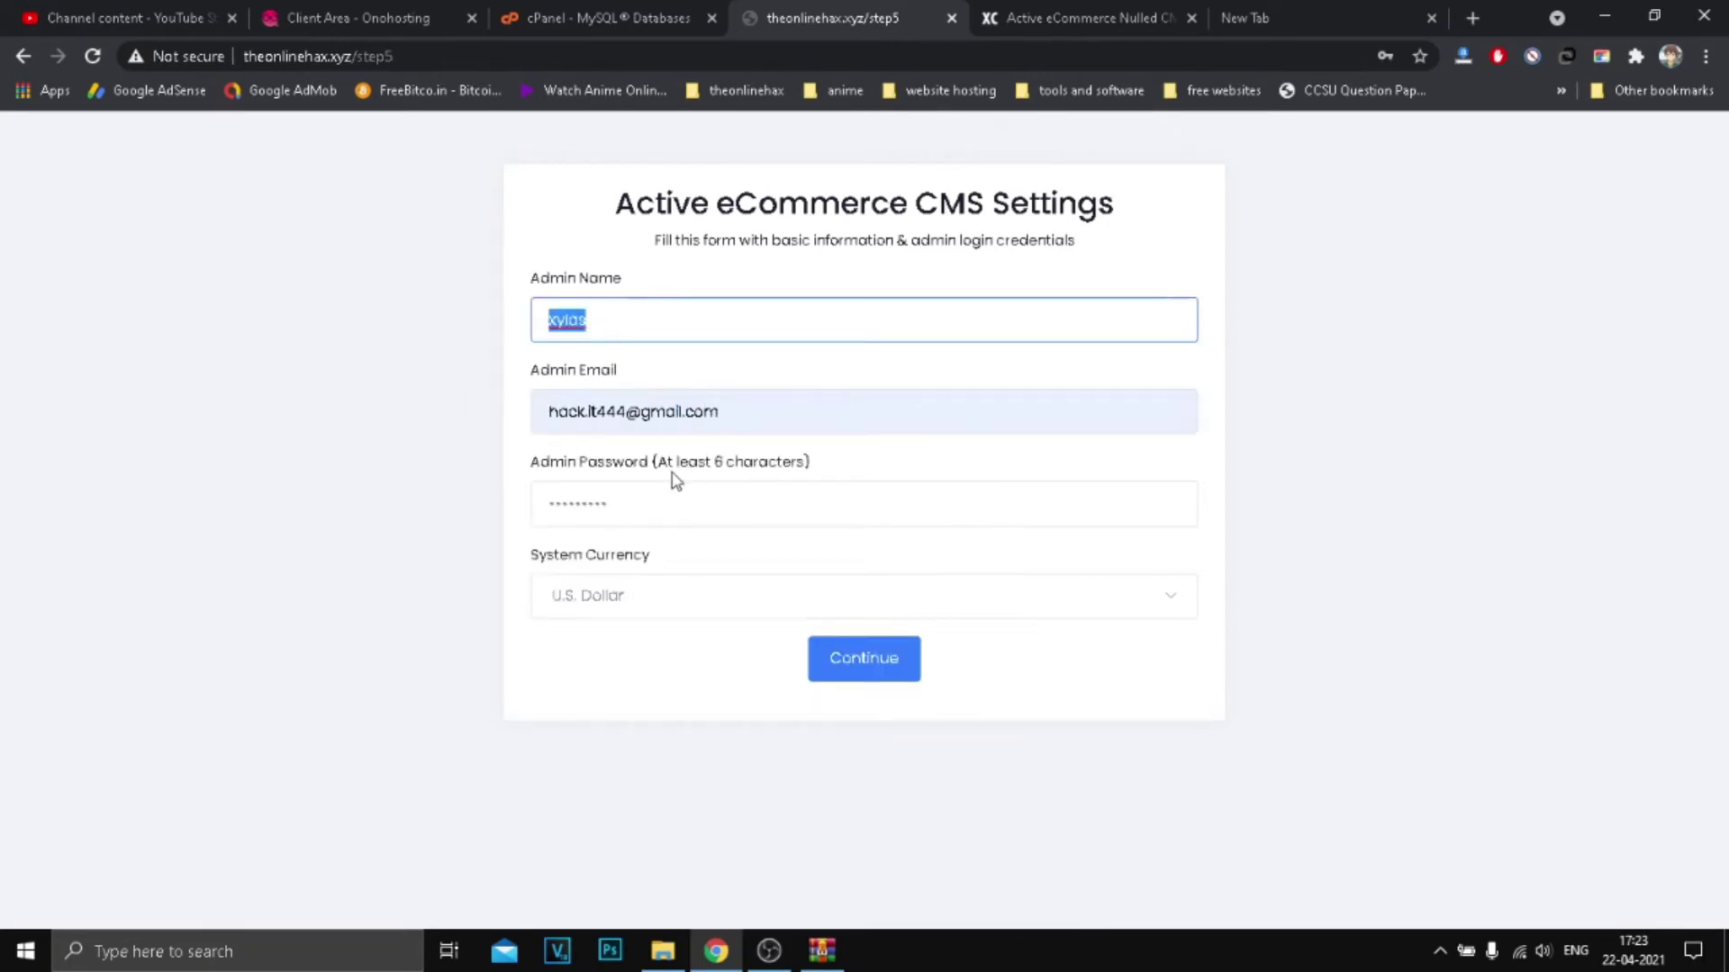
Step: Search 'india', set the system currency to Indian Rupee, and submit the form
{"action": "left_click", "coordinate": [629, 609]}
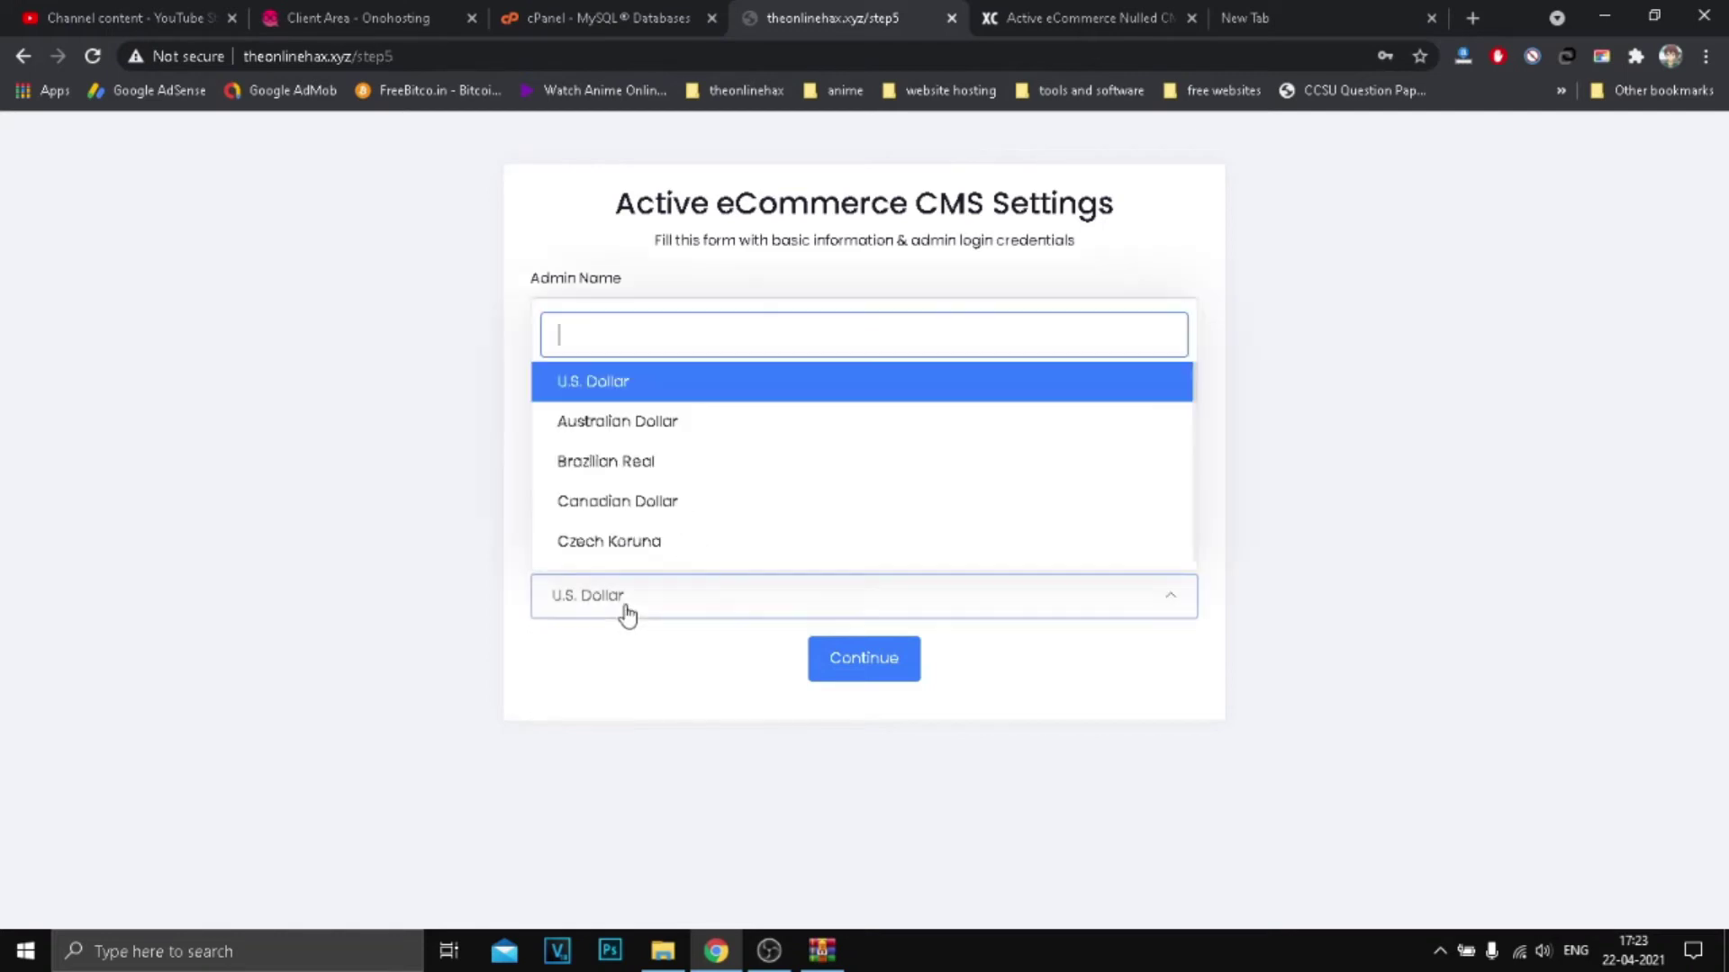
{"action": "left_click", "coordinate": [347, 606]}
{"action": "left_click", "coordinate": [607, 605]}
{"action": "type", "text": "india"}
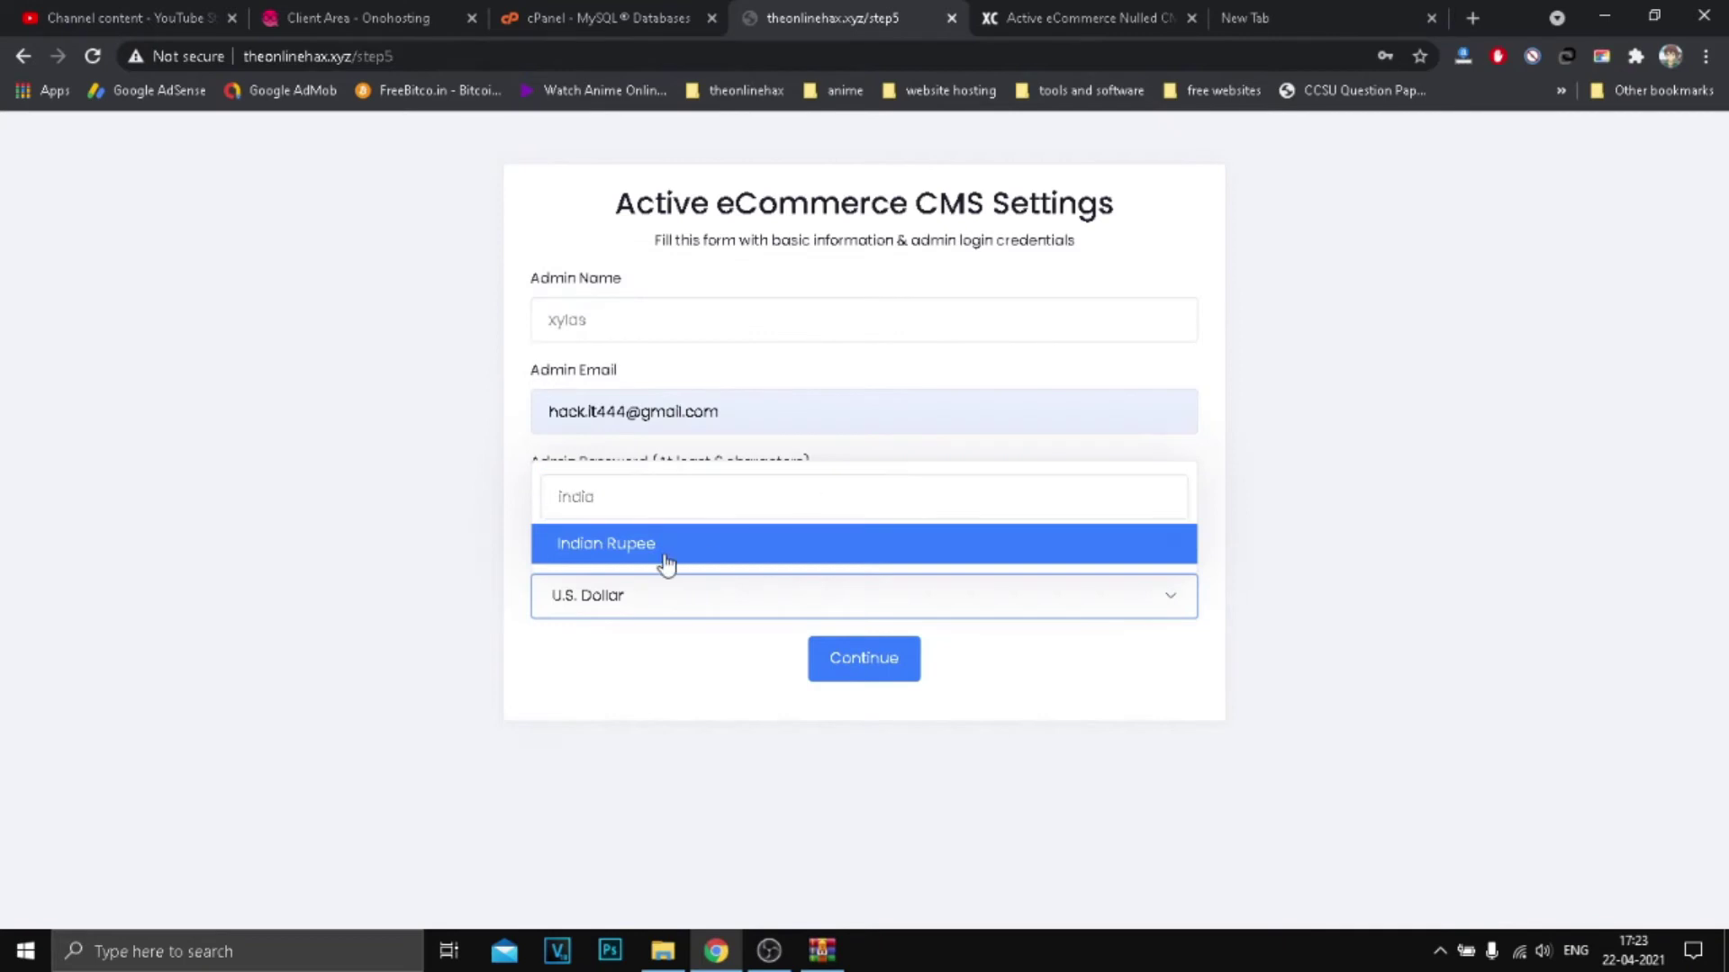
{"action": "left_click", "coordinate": [665, 555]}
{"action": "left_click", "coordinate": [879, 657]}
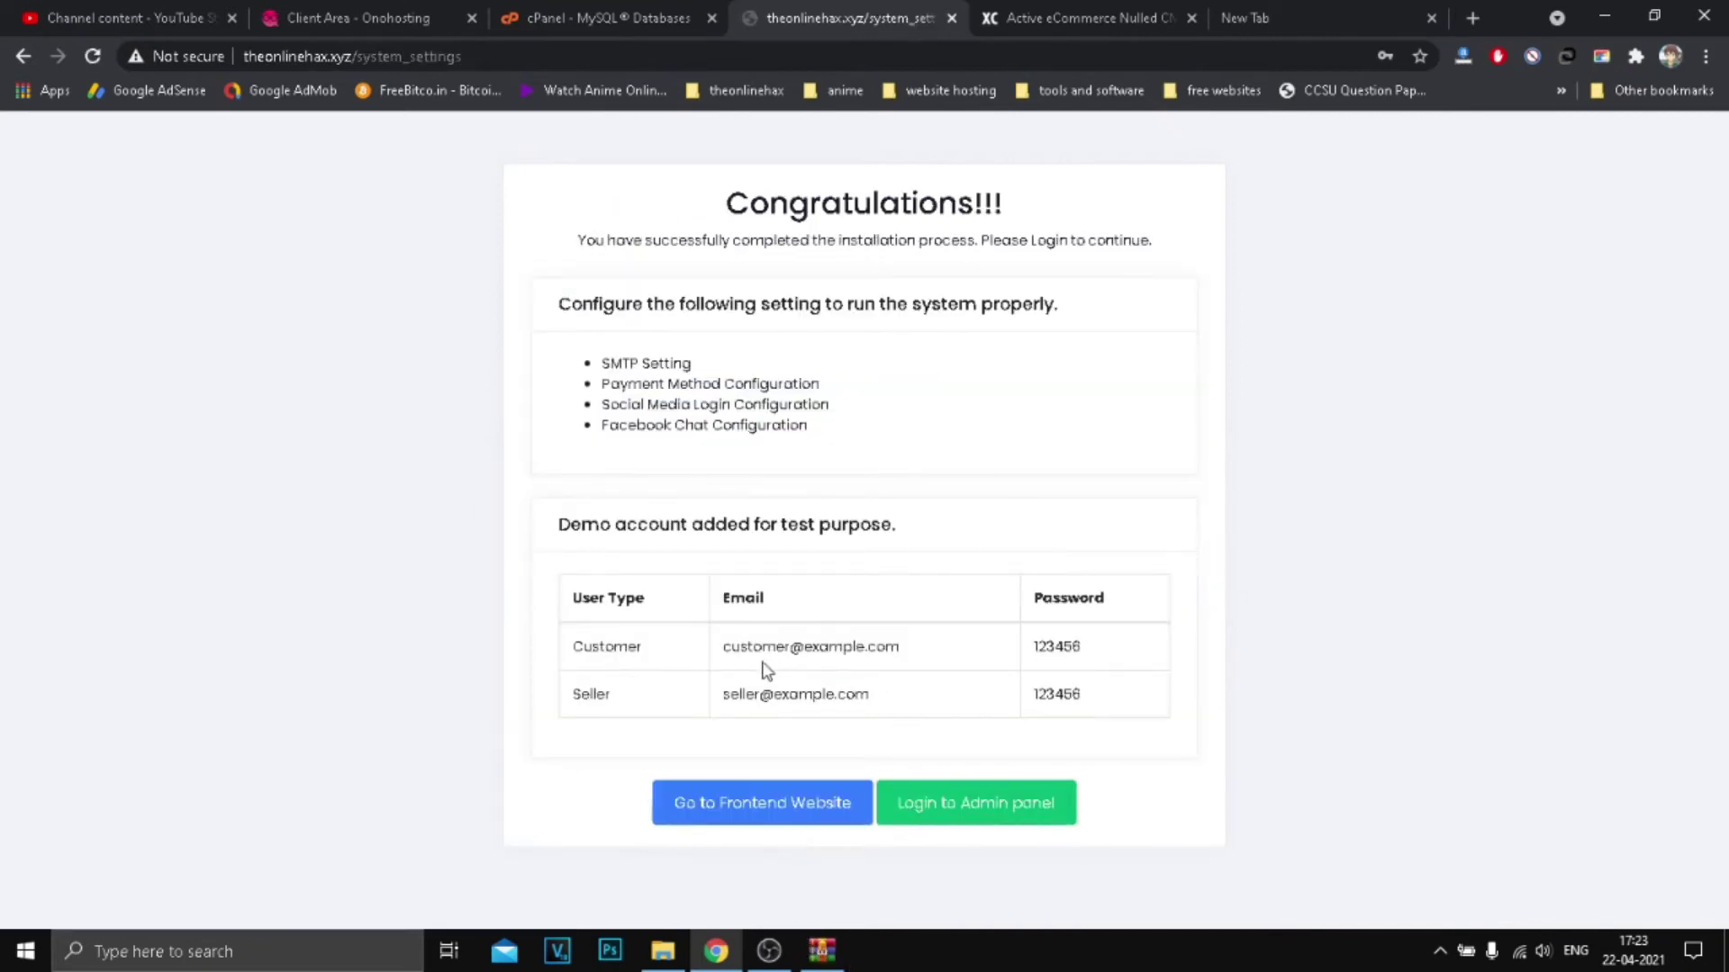
Step: Read the remaining SMTP, payment, social-login and Facebook Chat settings to configure
{"action": "left_click_drag", "start_coordinate": [618, 365], "coordinate": [925, 676]}
{"action": "left_click", "coordinate": [918, 674]}
{"action": "triple_click", "coordinate": [639, 302]}
{"action": "left_click", "coordinate": [771, 636]}
Step: Review the demo customer and seller accounts, then go to the admin login page
{"action": "triple_click", "coordinate": [847, 646]}
{"action": "double_click", "coordinate": [818, 691]}
{"action": "left_click_drag", "start_coordinate": [612, 524], "coordinate": [891, 545]}
{"action": "left_click", "coordinate": [851, 531]}
{"action": "left_click_drag", "start_coordinate": [754, 647], "coordinate": [868, 647]}
{"action": "left_click_drag", "start_coordinate": [1116, 703], "coordinate": [721, 641]}
{"action": "left_click", "coordinate": [610, 571]}
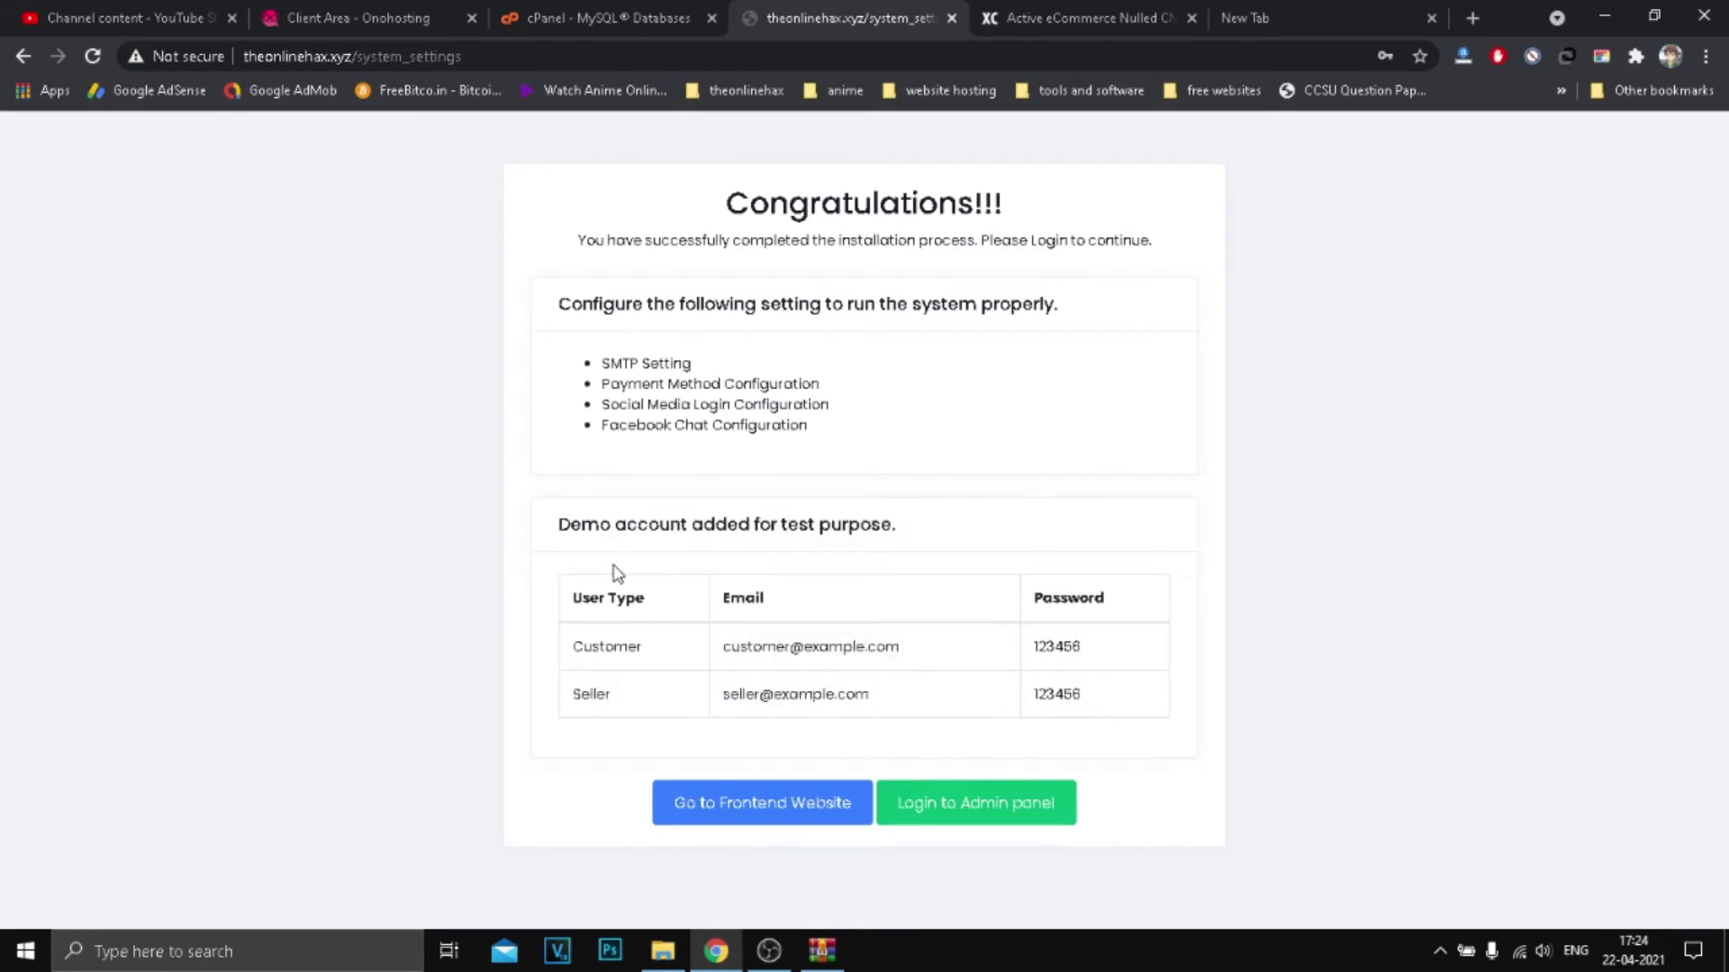
{"action": "left_click", "coordinate": [973, 816]}
Step: Log in with the saved admin email and password, leaving Remember me unchecked
{"action": "left_click", "coordinate": [735, 484]}
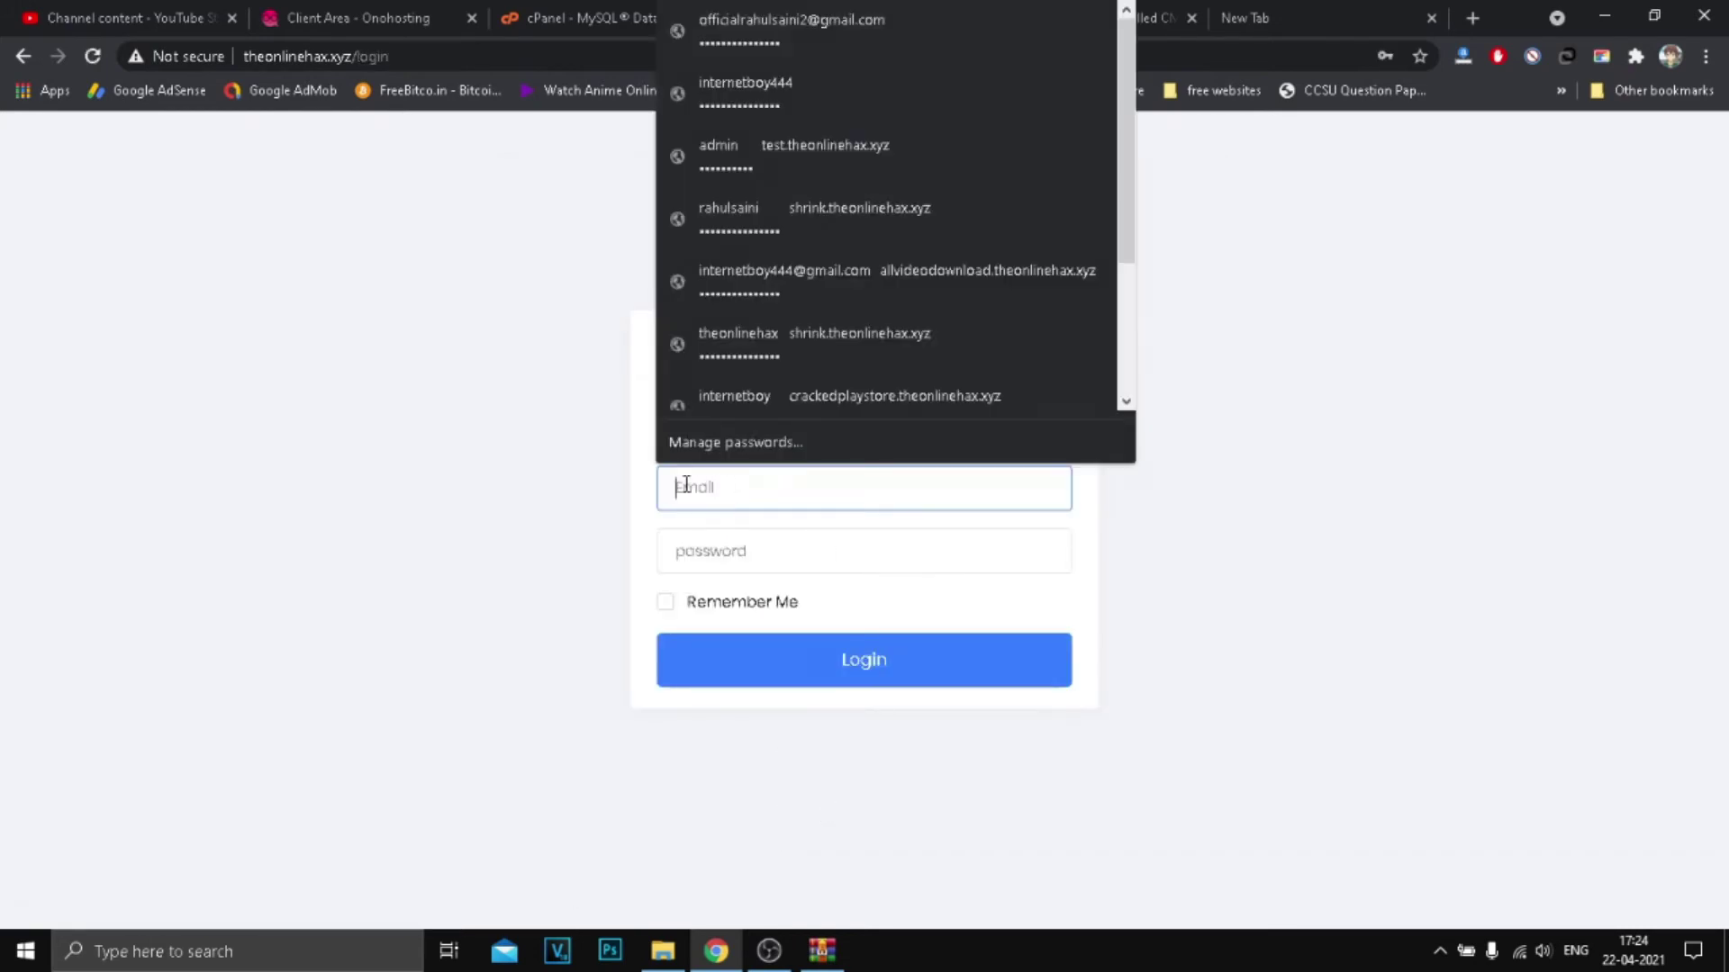
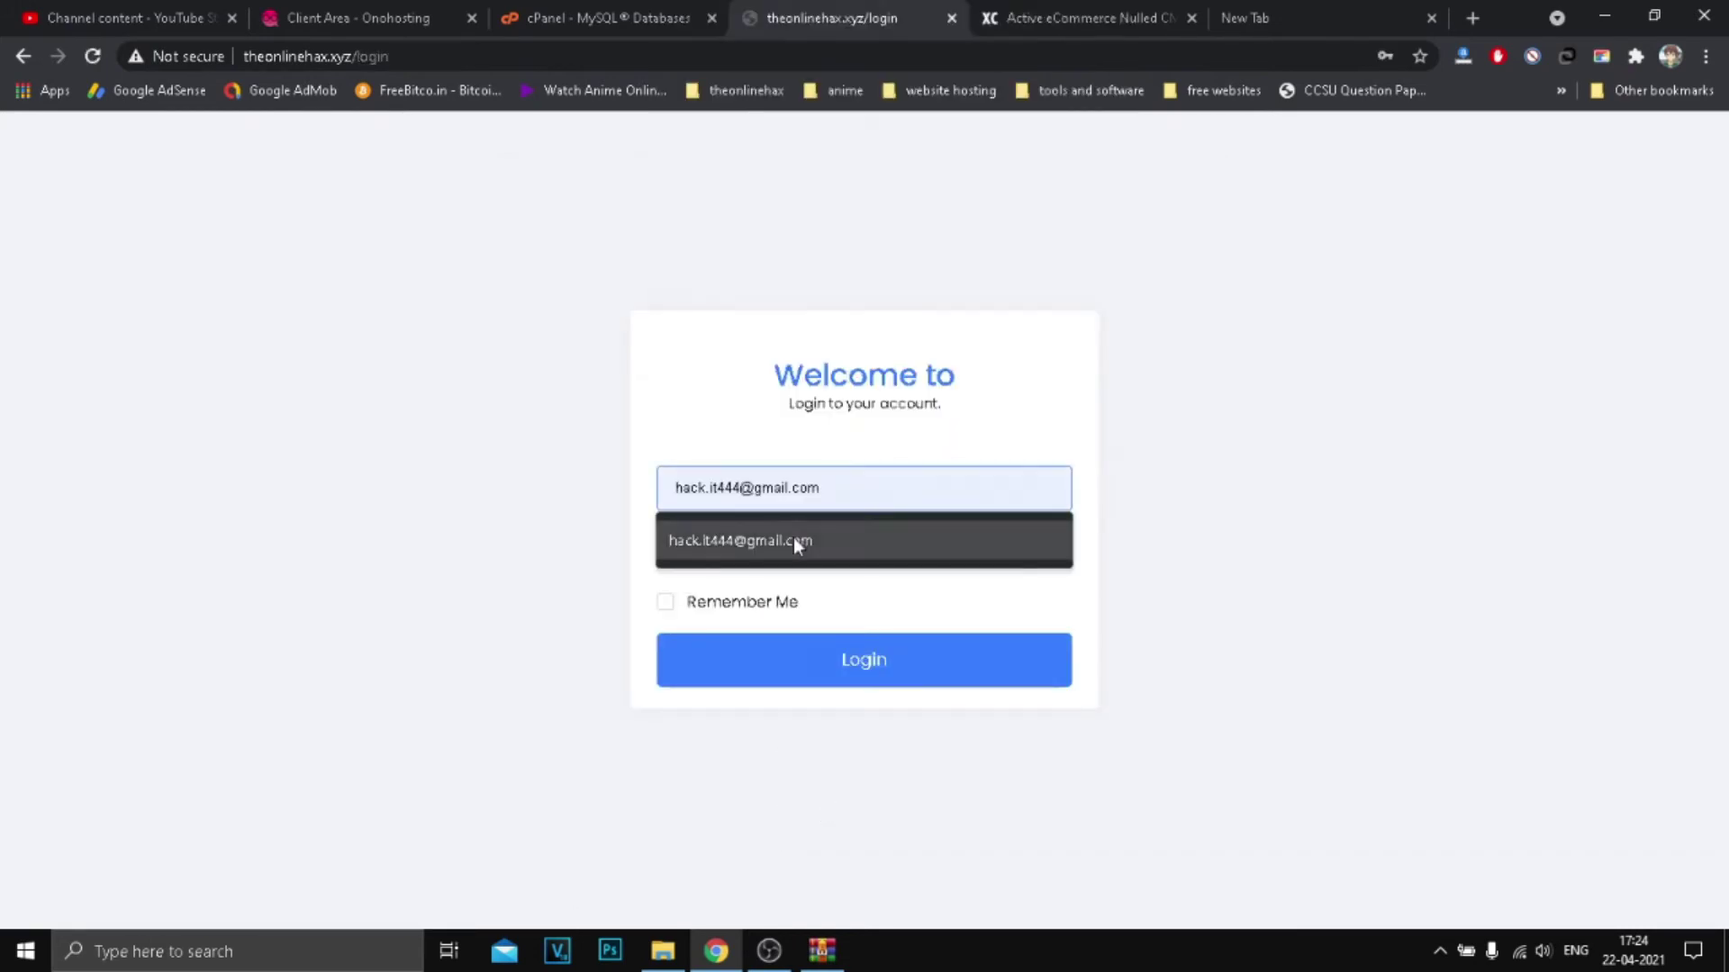
{"action": "left_click", "coordinate": [792, 538]}
{"action": "left_click", "coordinate": [793, 560]}
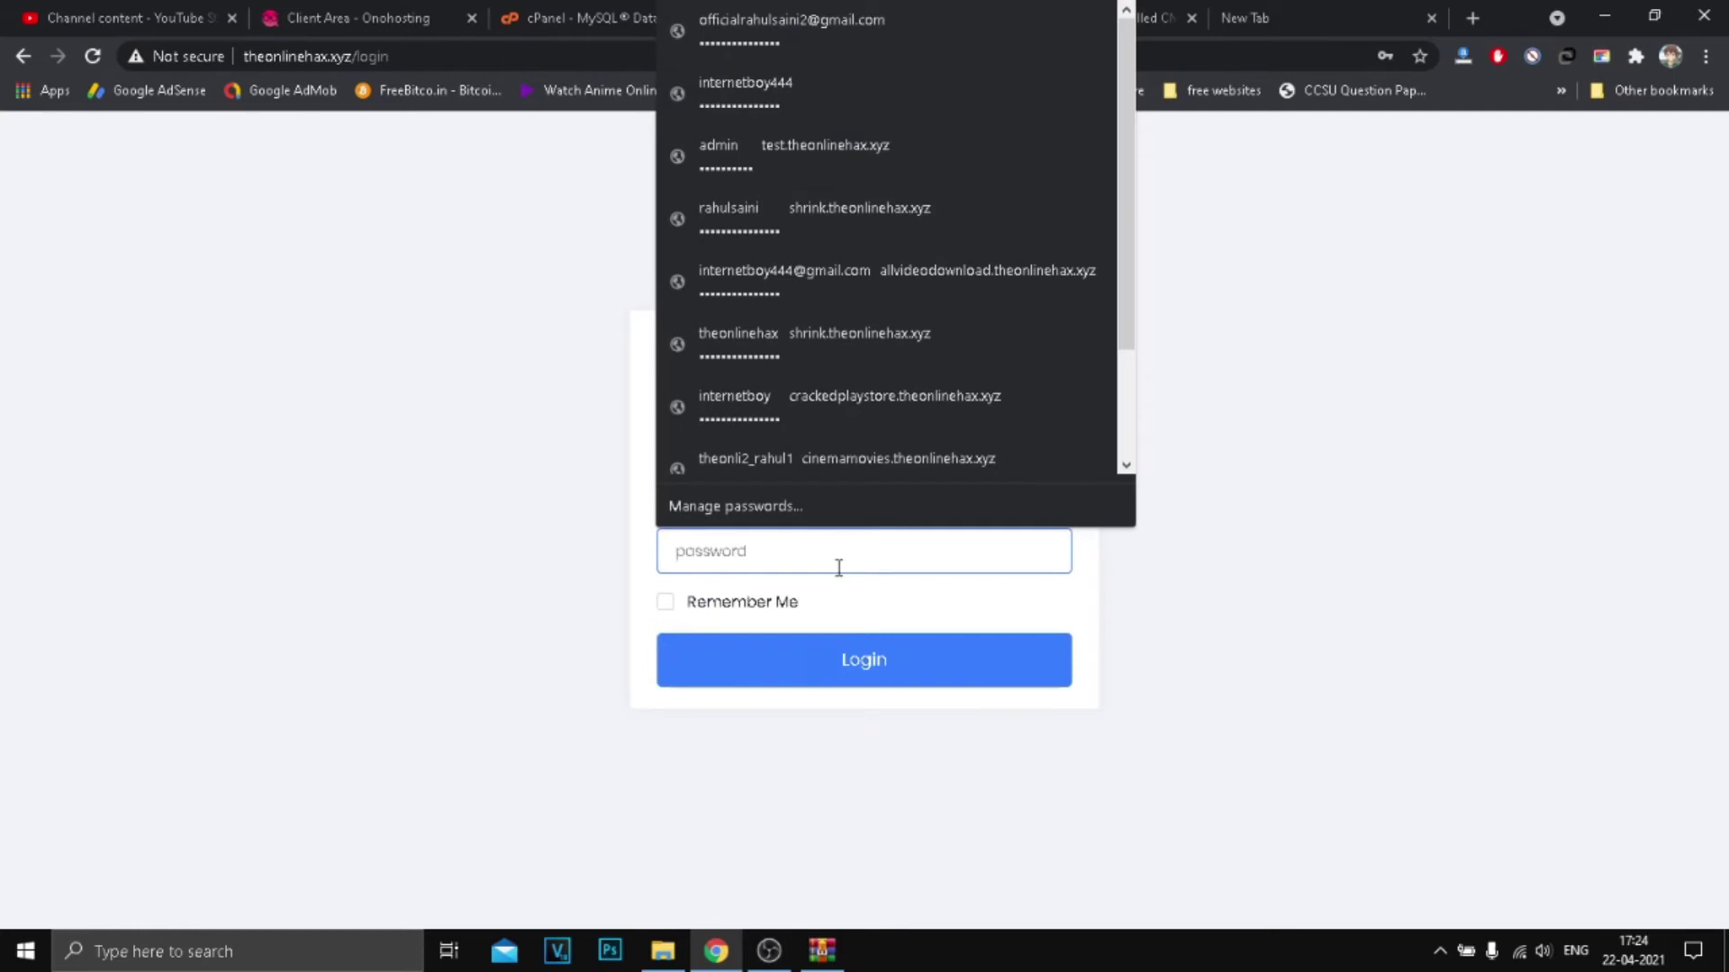
{"action": "type", "text": "h"}
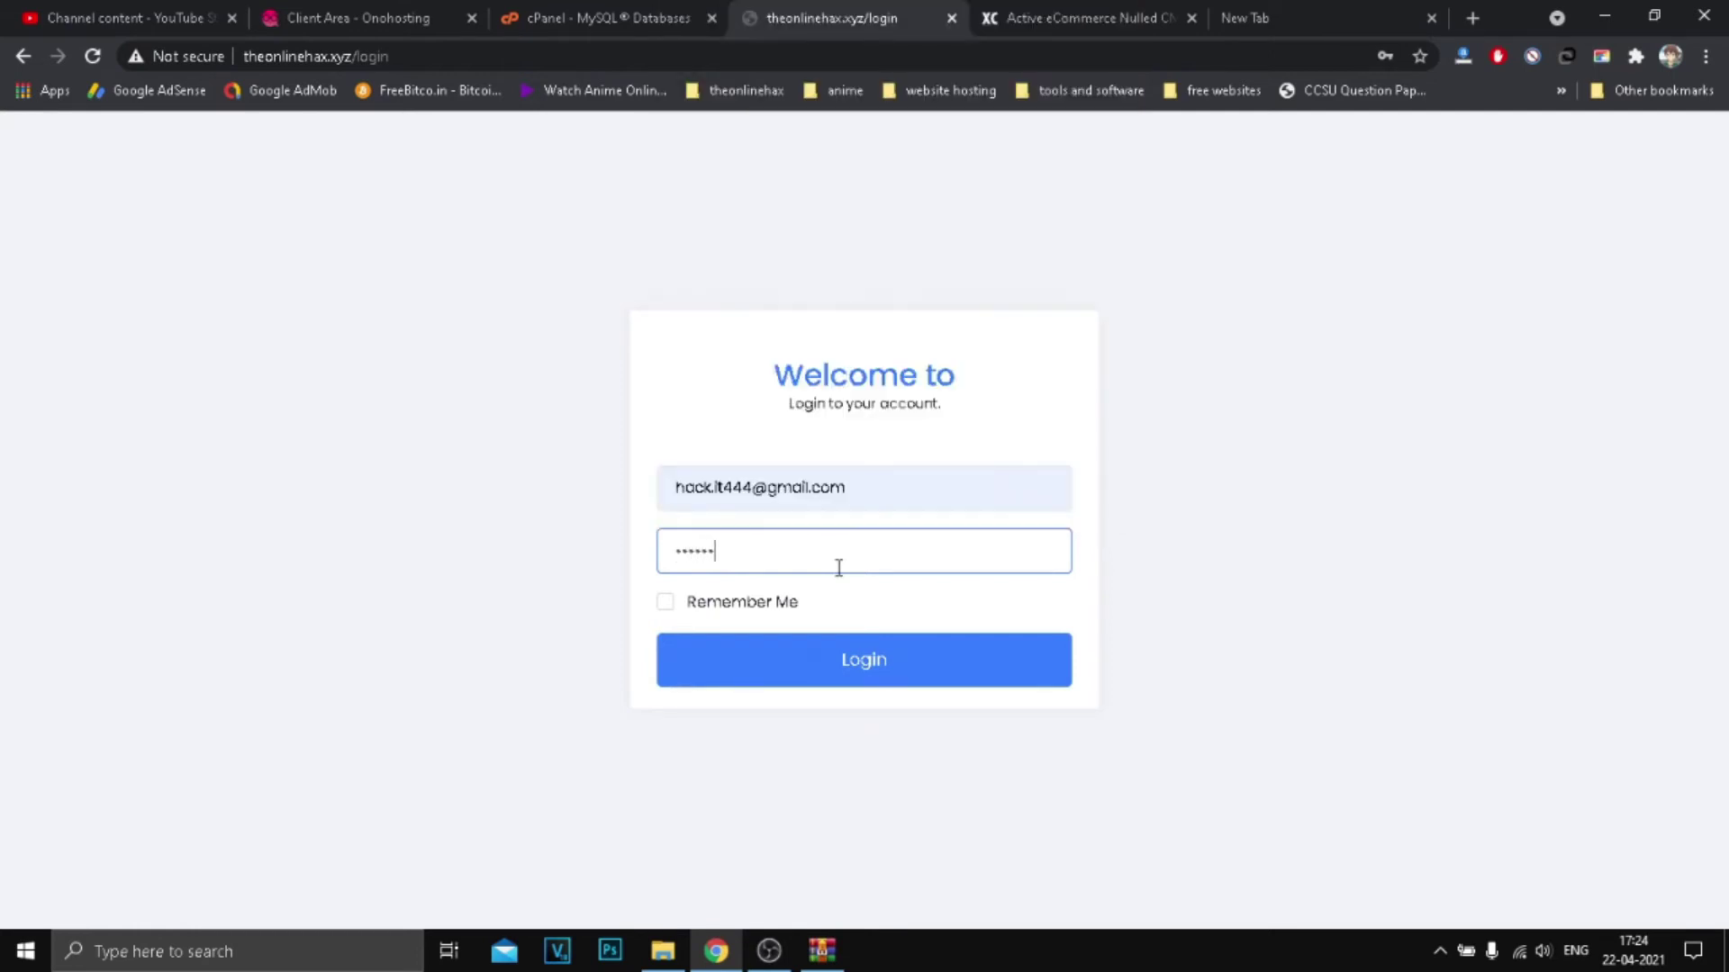
{"action": "left_click", "coordinate": [667, 612]}
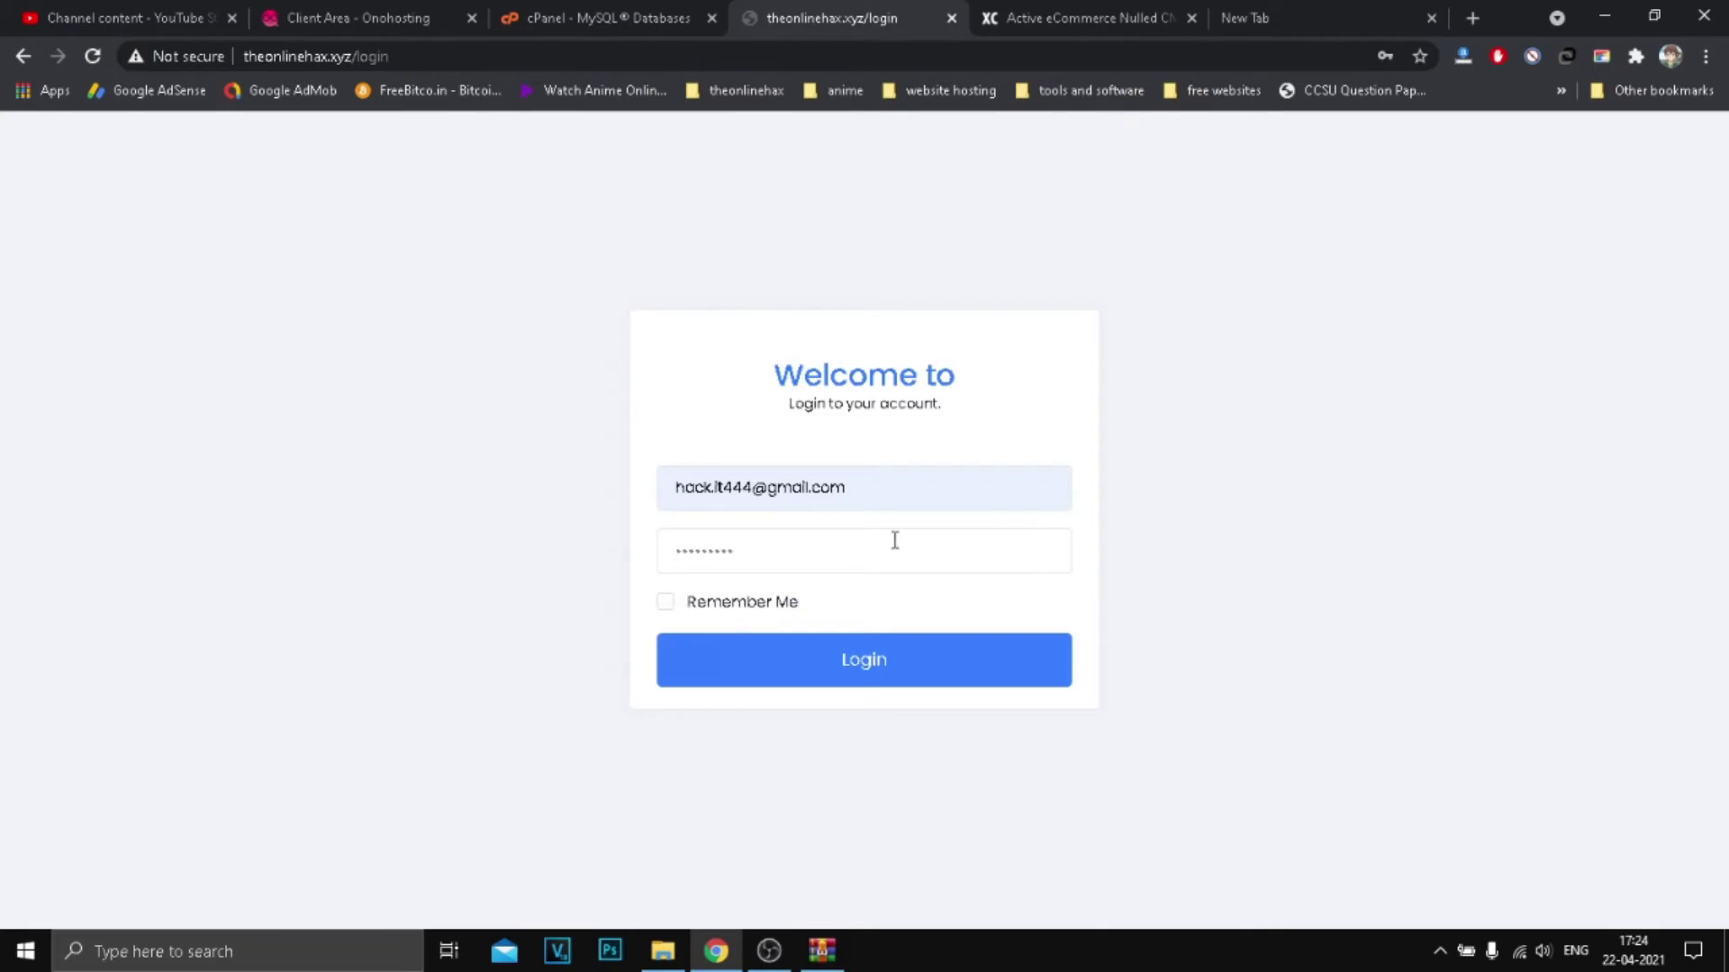
{"action": "left_click", "coordinate": [668, 612]}
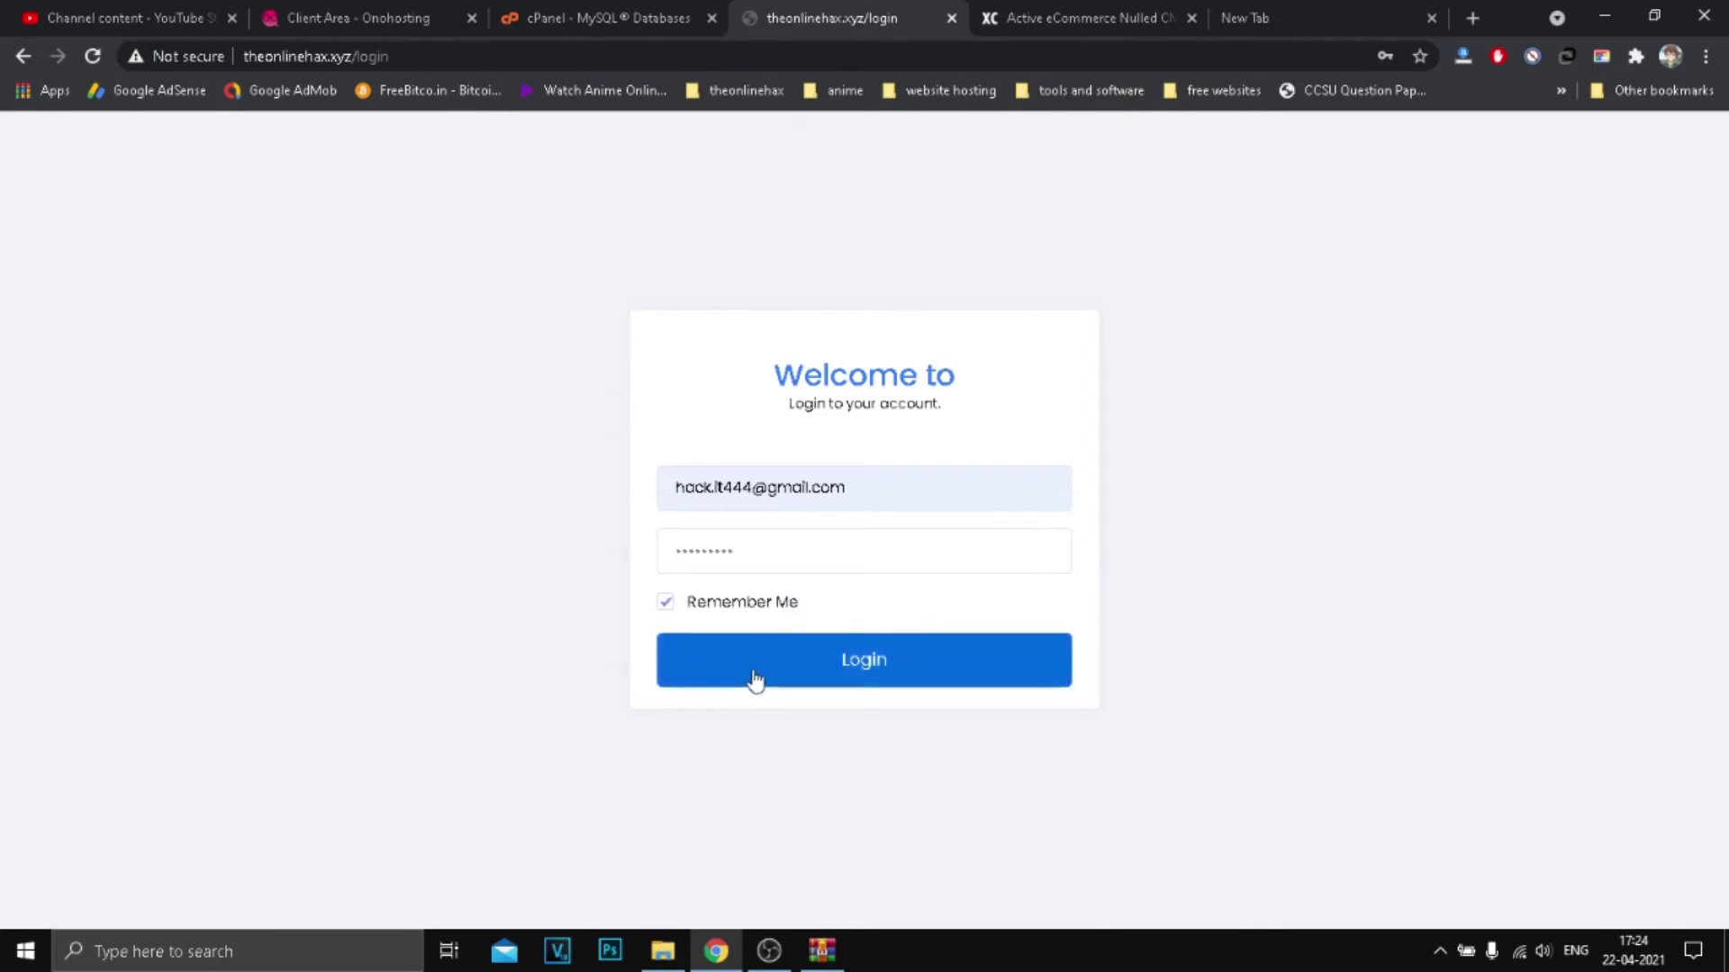
{"action": "left_click", "coordinate": [683, 622]}
{"action": "left_click", "coordinate": [782, 677]}
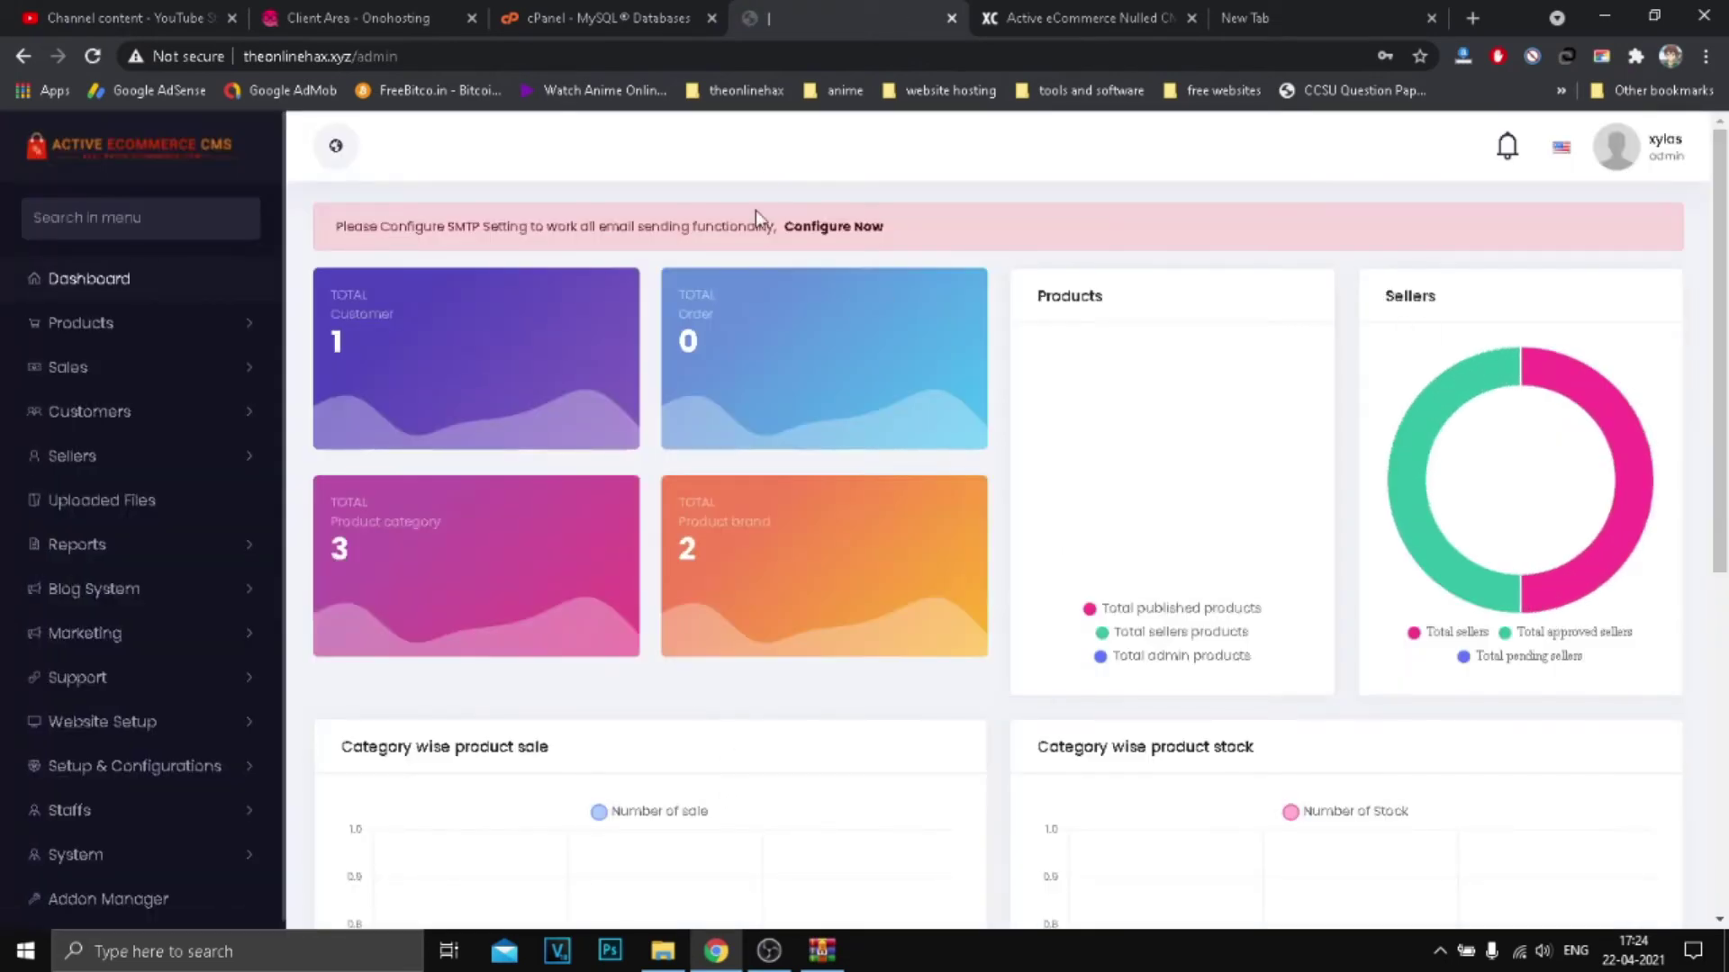
Step: Inspect the dashboard's SMTP warning and totals
{"action": "left_click_drag", "start_coordinate": [351, 227], "coordinate": [595, 227]}
{"action": "left_click", "coordinate": [627, 239]}
{"action": "scroll", "coordinate": [219, 663], "scroll_direction": "down", "scroll_amount": 1}
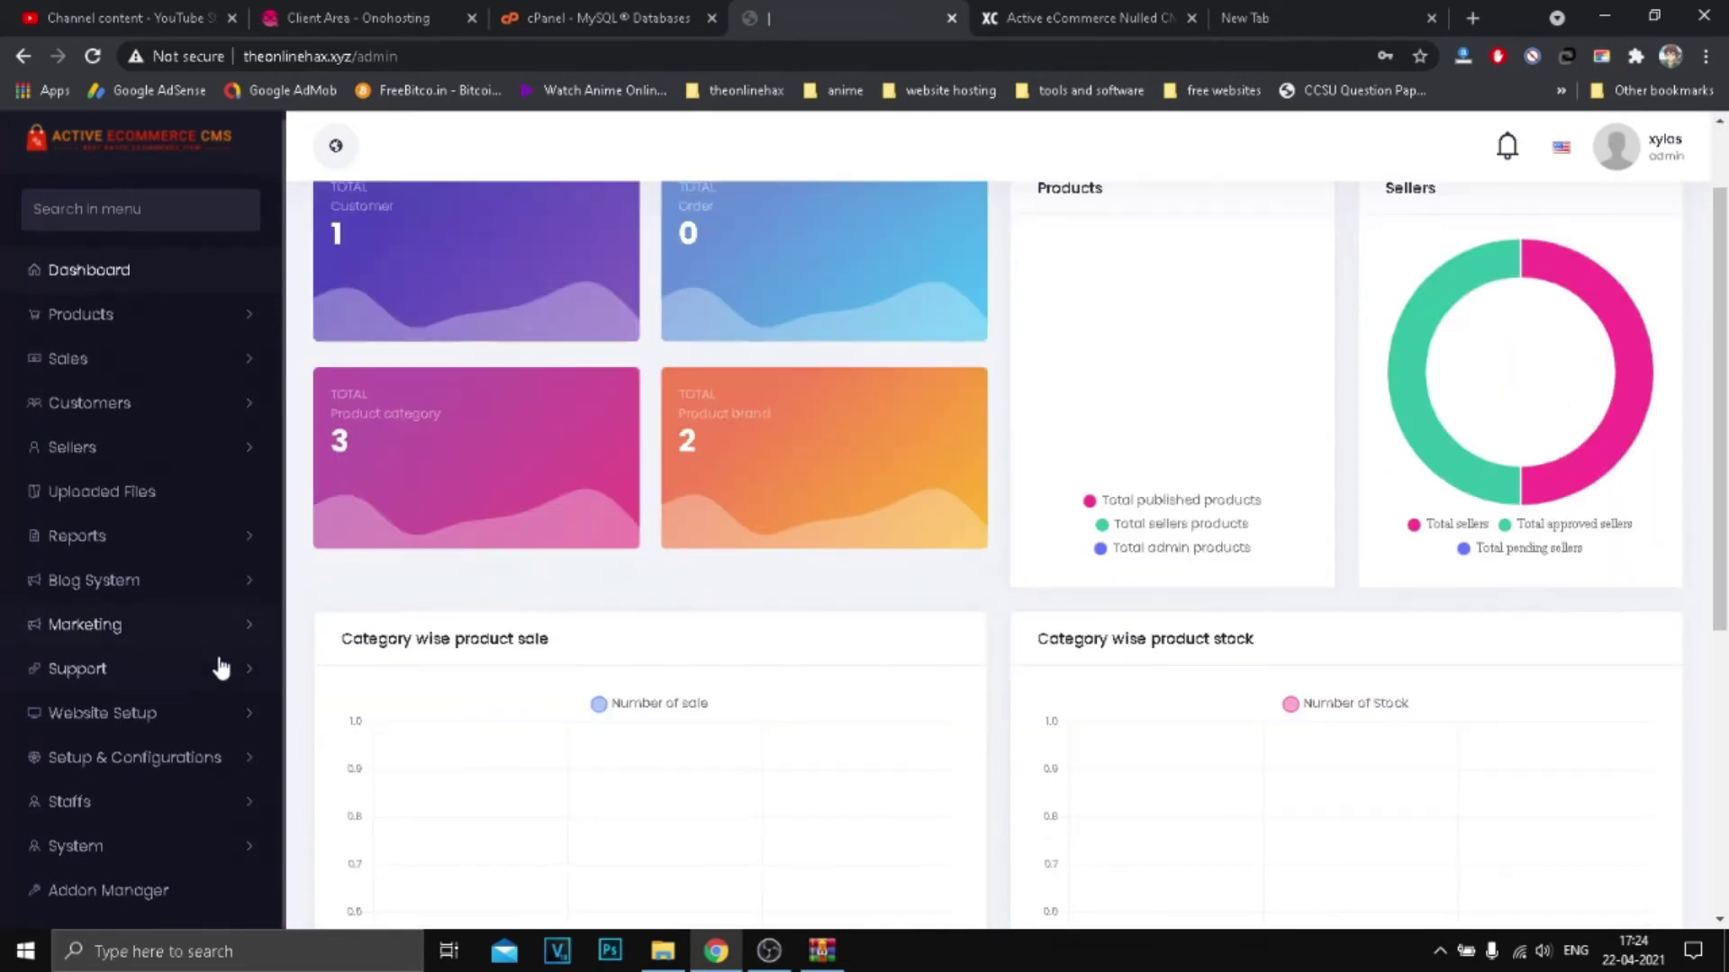
{"action": "scroll", "coordinate": [117, 878], "scroll_direction": "up", "scroll_amount": 1}
Step: Open and close a duplicate dashboard tab, check the account menu, then go to the new tab
{"action": "right_click", "coordinate": [191, 166]}
{"action": "left_click", "coordinate": [196, 174]}
{"action": "key", "text": "ctrl+Tab"}
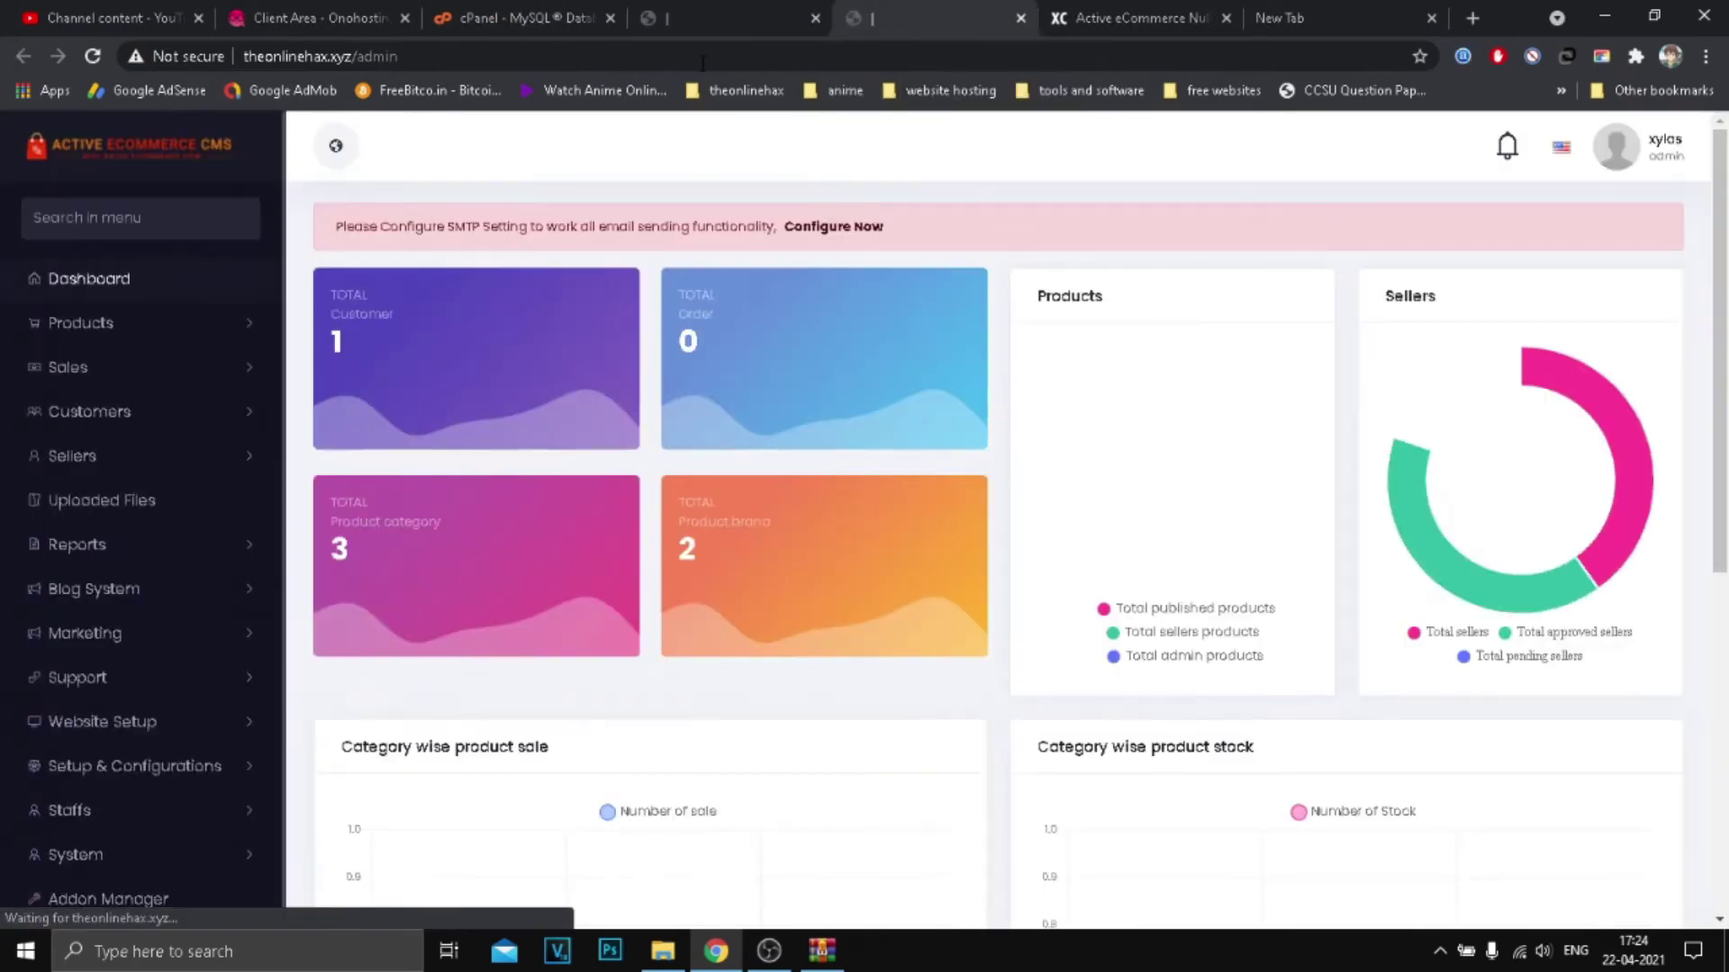
{"action": "left_click", "coordinate": [1016, 16]}
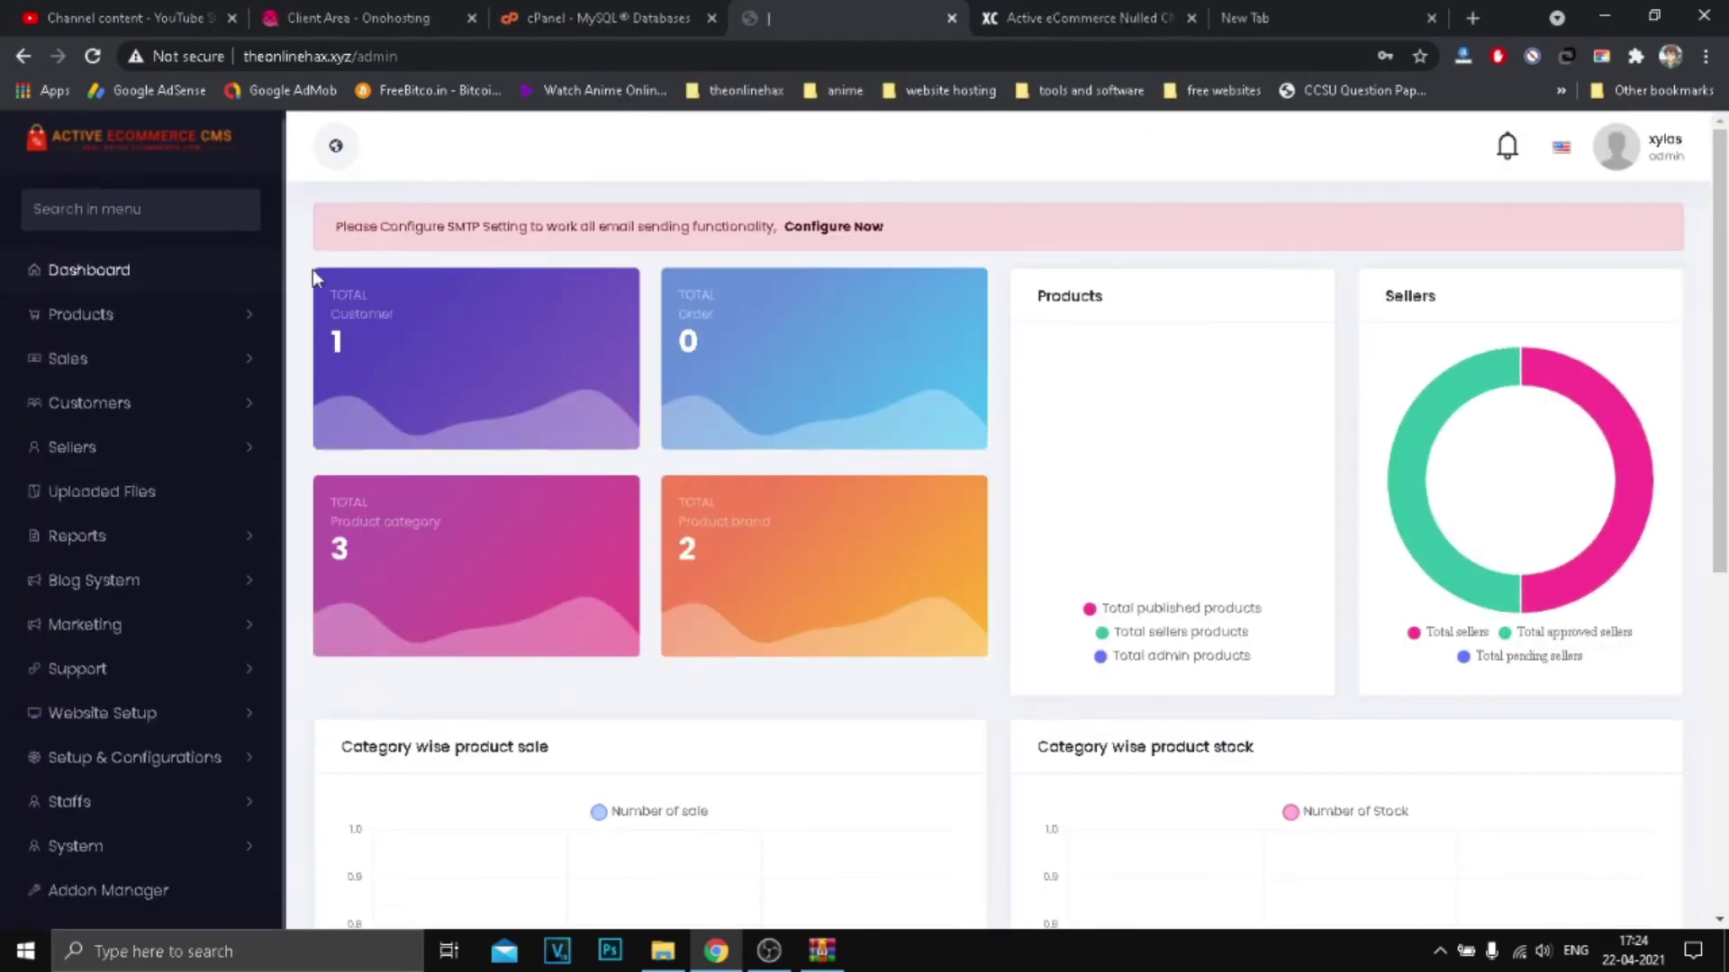
{"action": "left_click", "coordinate": [1675, 147]}
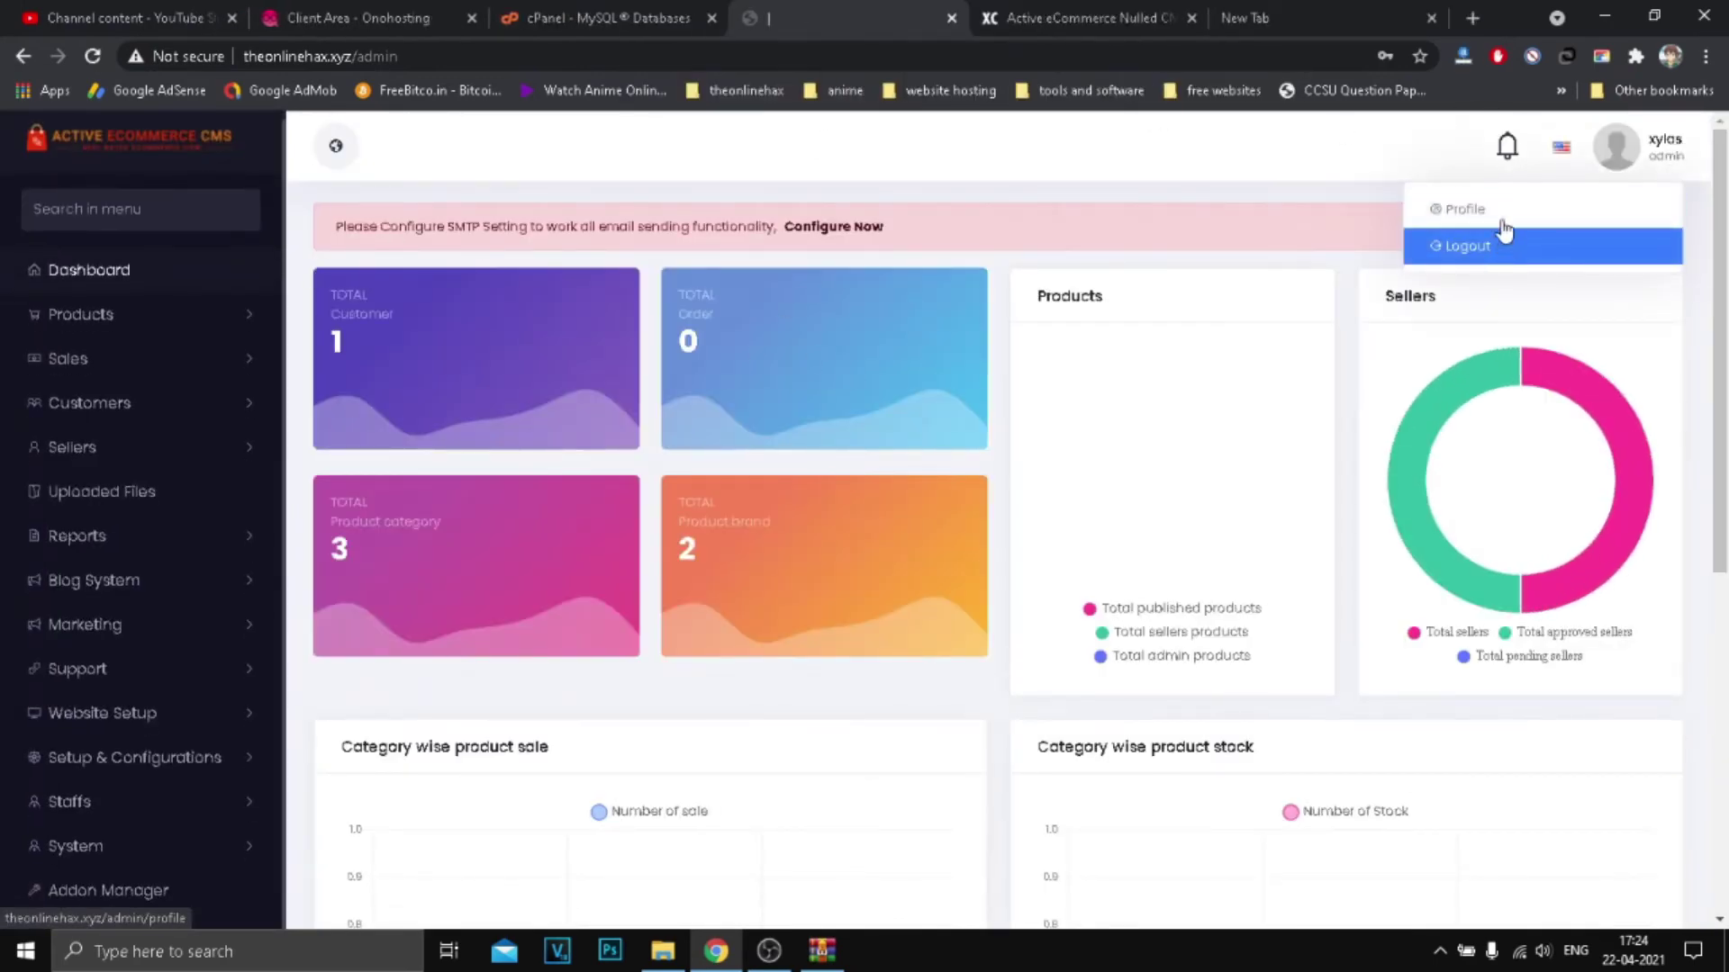
{"action": "left_click", "coordinate": [1261, 18]}
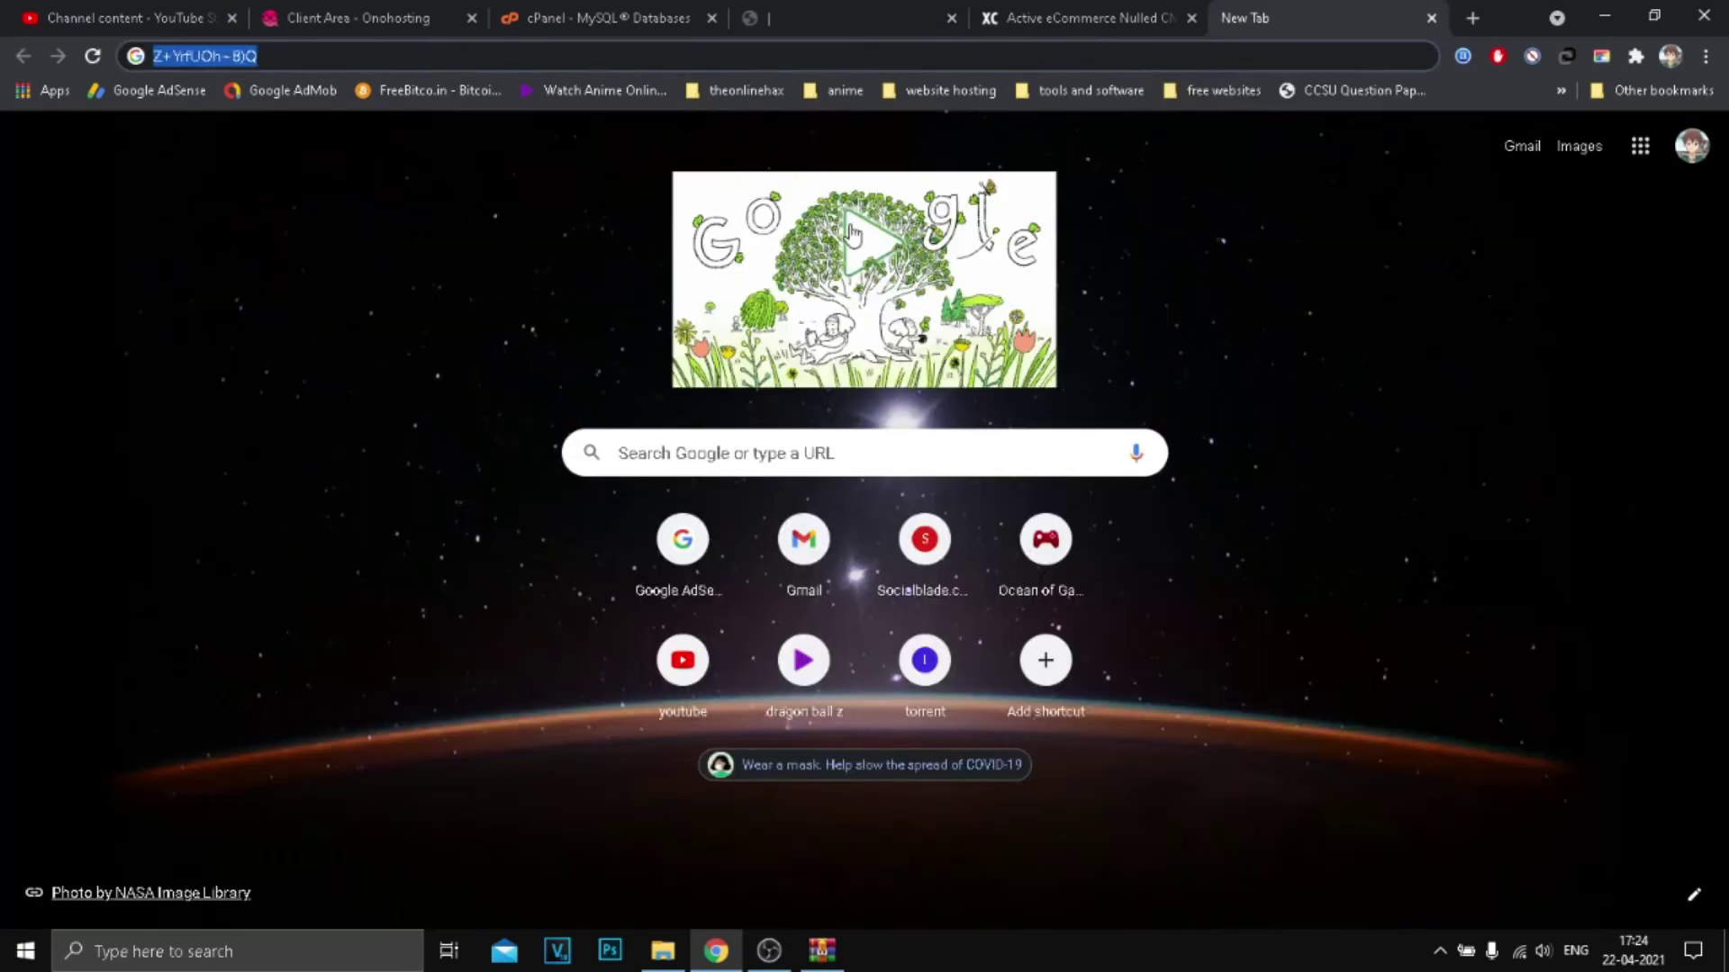
{"action": "type", "text": "theonline"}
{"action": "key", "text": "Return"}
{"action": "left_click_drag", "start_coordinate": [1261, 18], "coordinate": [851, 11]}
{"action": "scroll", "coordinate": [726, 367], "scroll_direction": "down", "scroll_amount": 8}
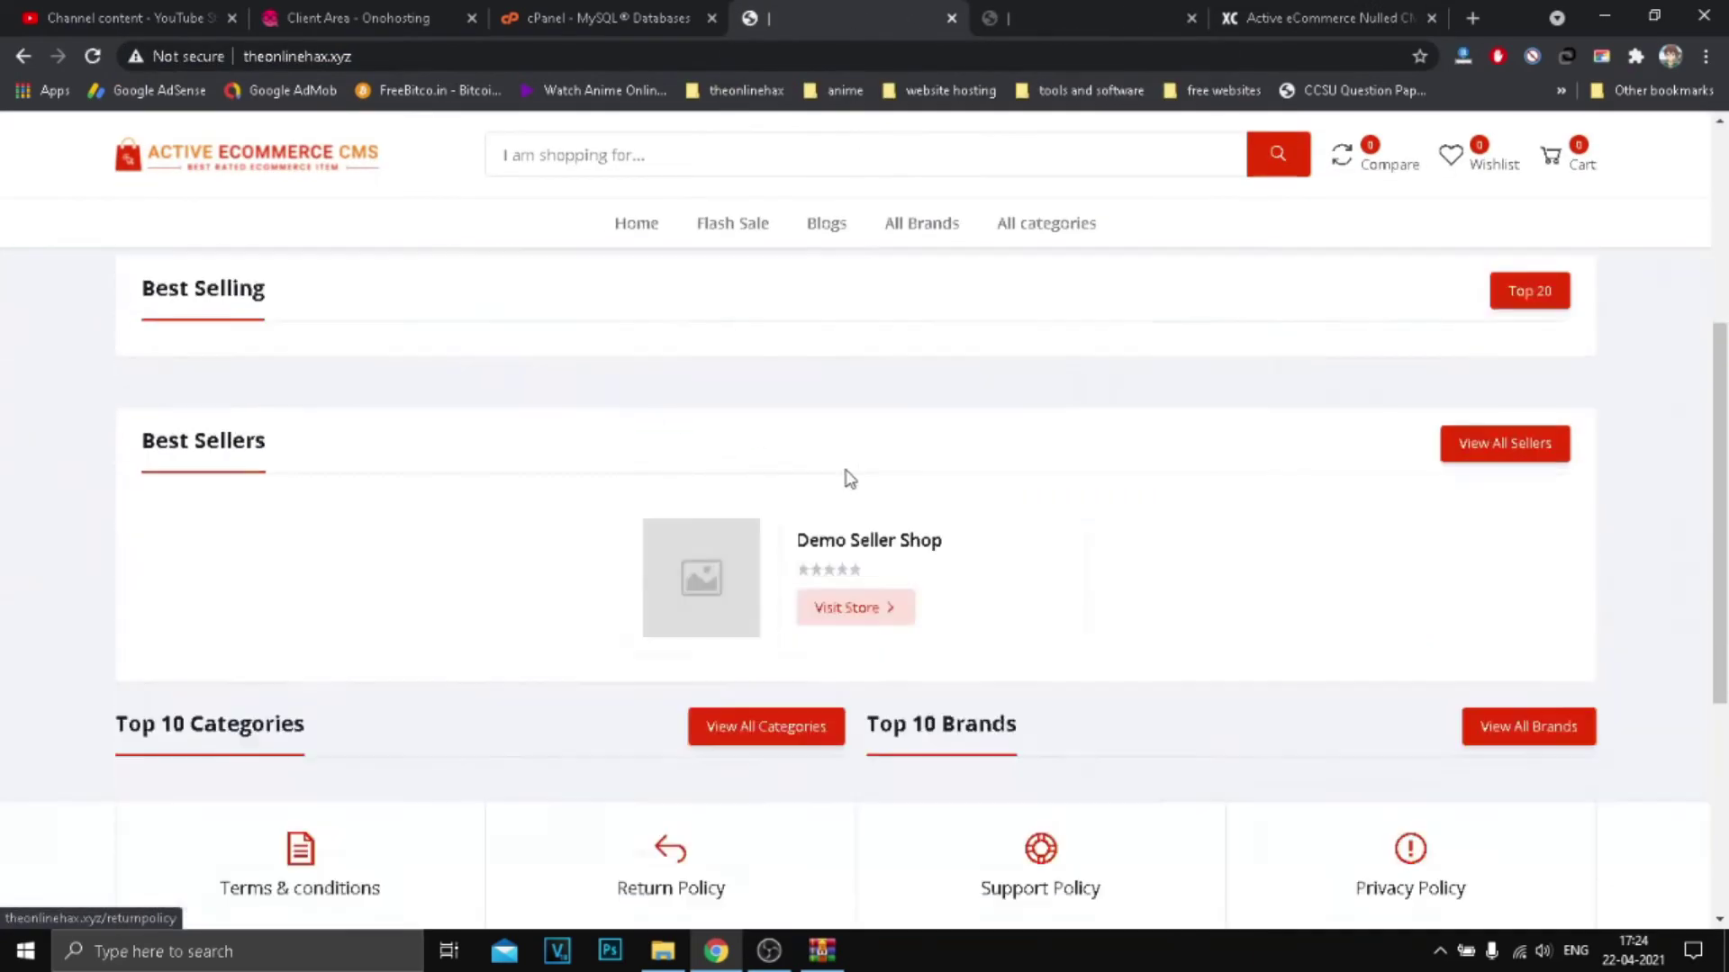
{"action": "scroll", "coordinate": [844, 478], "scroll_direction": "up", "scroll_amount": 10}
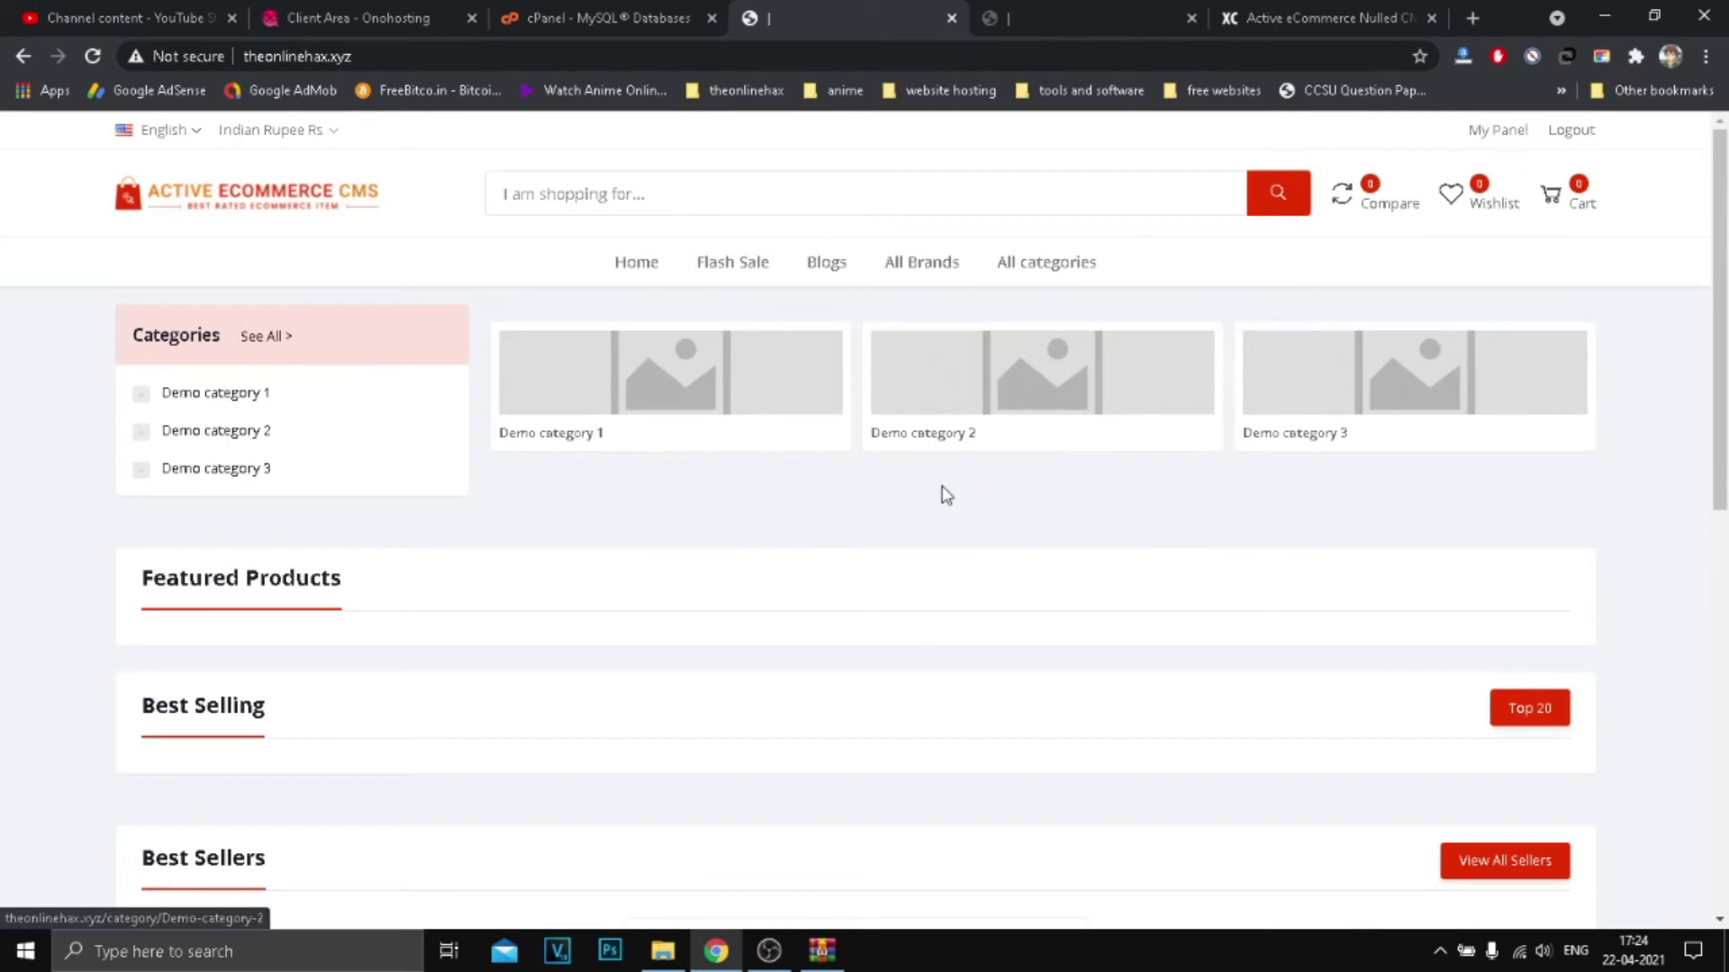
{"action": "left_click", "coordinate": [1081, 18]}
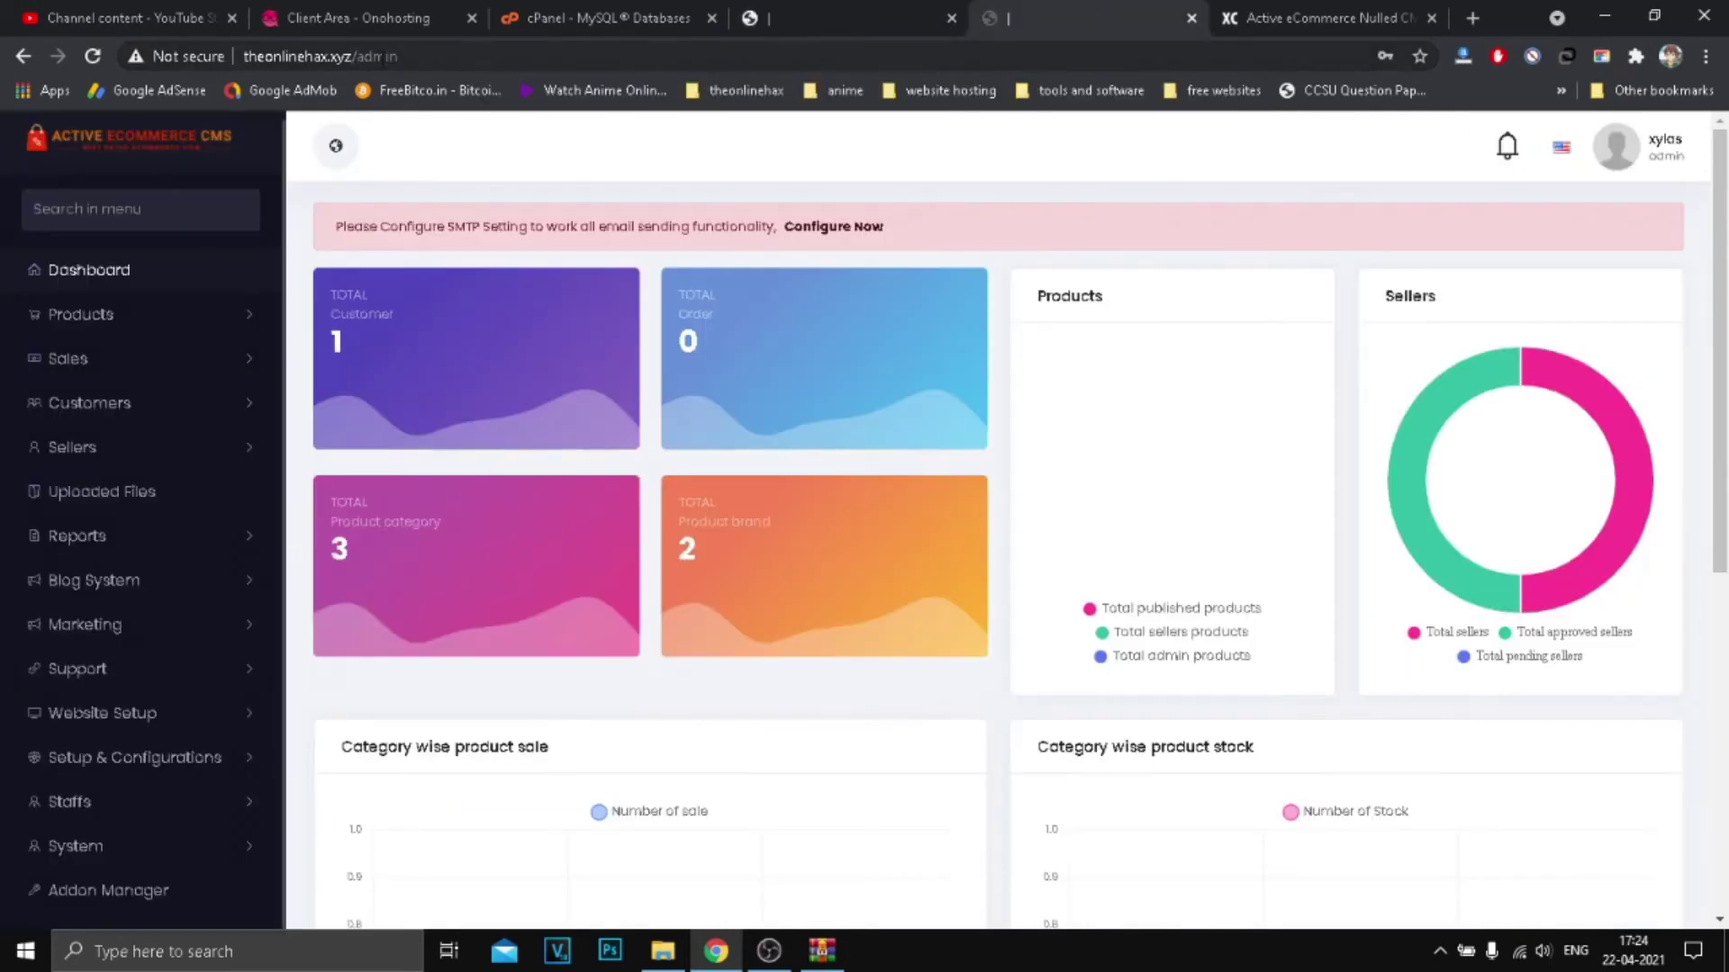
{"action": "key", "text": "End"}
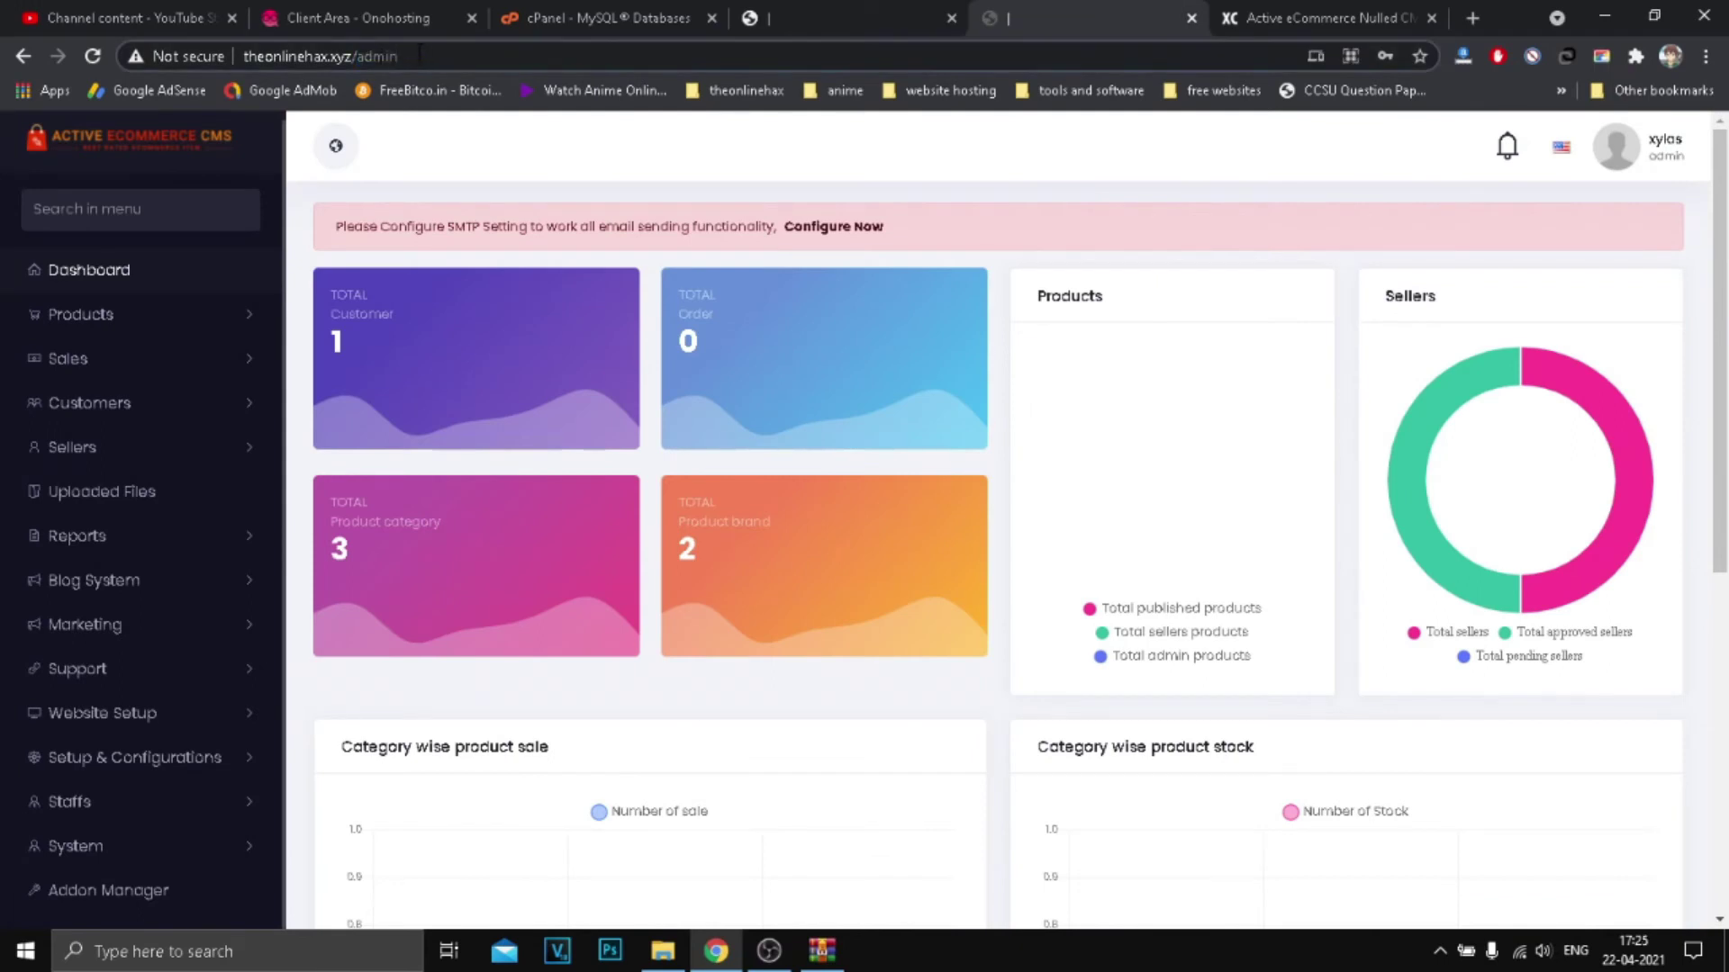
{"action": "left_click_drag", "start_coordinate": [419, 56], "coordinate": [350, 61]}
{"action": "left_click", "coordinate": [385, 54]}
{"action": "key", "text": "shift+Left"}
{"action": "key", "text": "shift+Left"}
{"action": "key", "text": "shift+Left"}
{"action": "key", "text": "shift+Left"}
{"action": "key", "text": "shift+Left"}
{"action": "key", "text": "shift+Left"}
{"action": "key", "text": "BackSpace"}
{"action": "key", "text": "Return"}
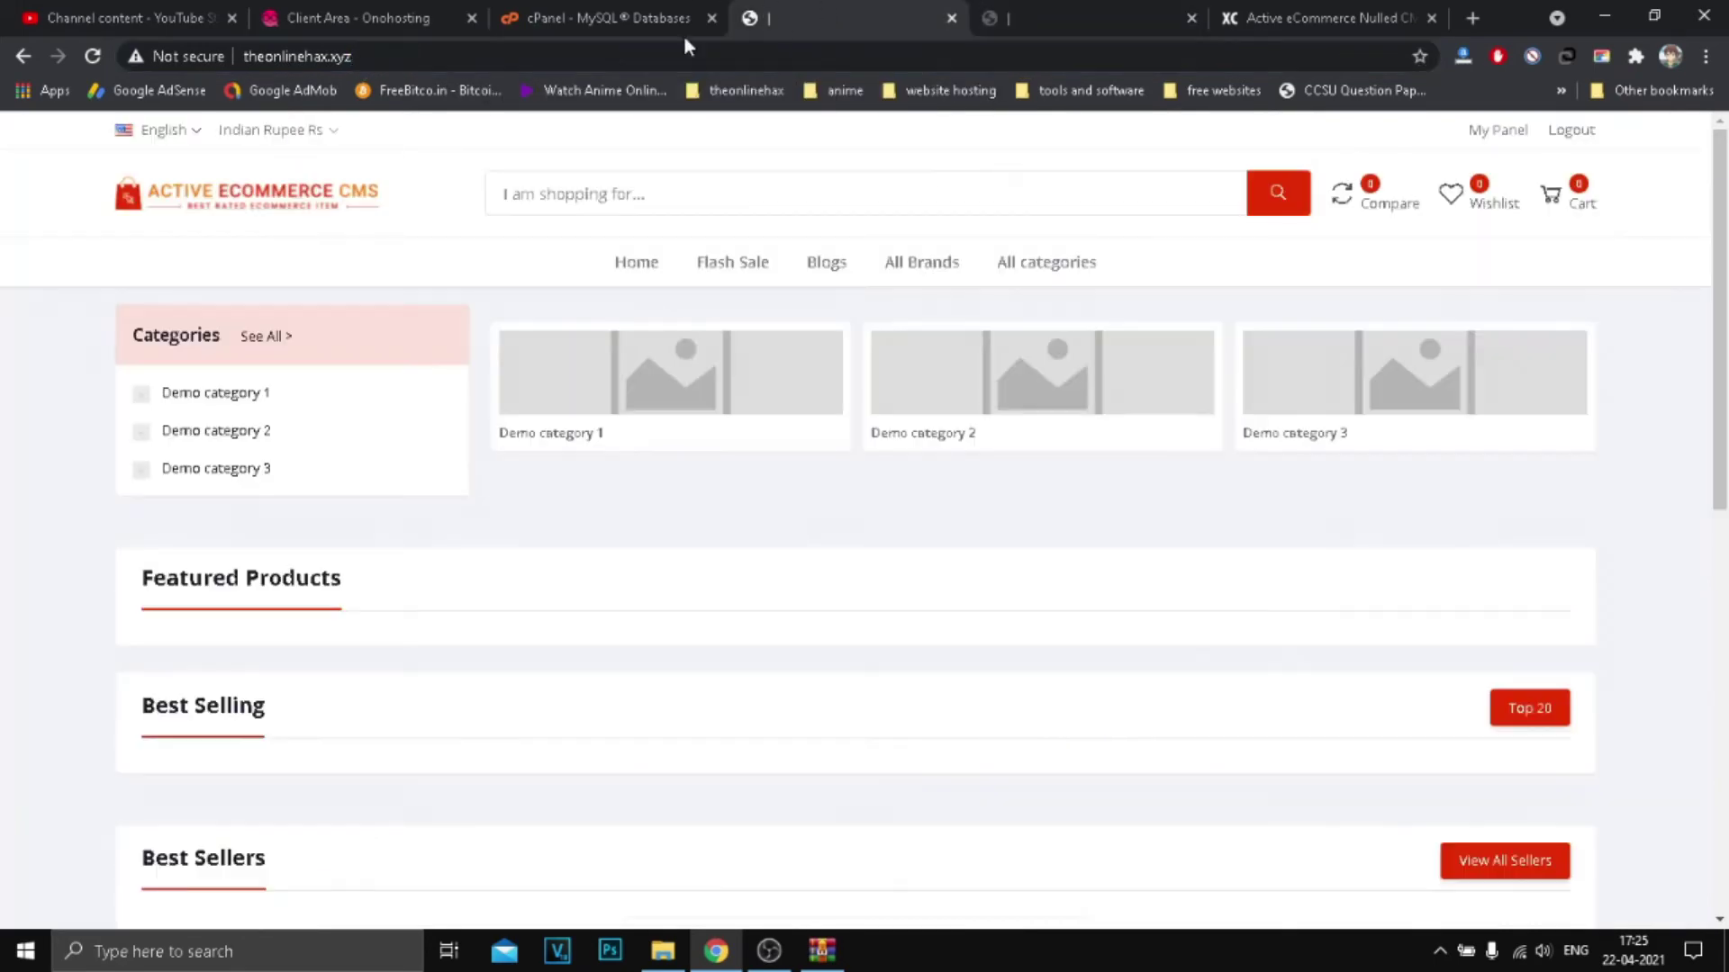
{"action": "left_click", "coordinate": [507, 56]}
{"action": "type", "text": "/admin"}
{"action": "key", "text": "Return"}
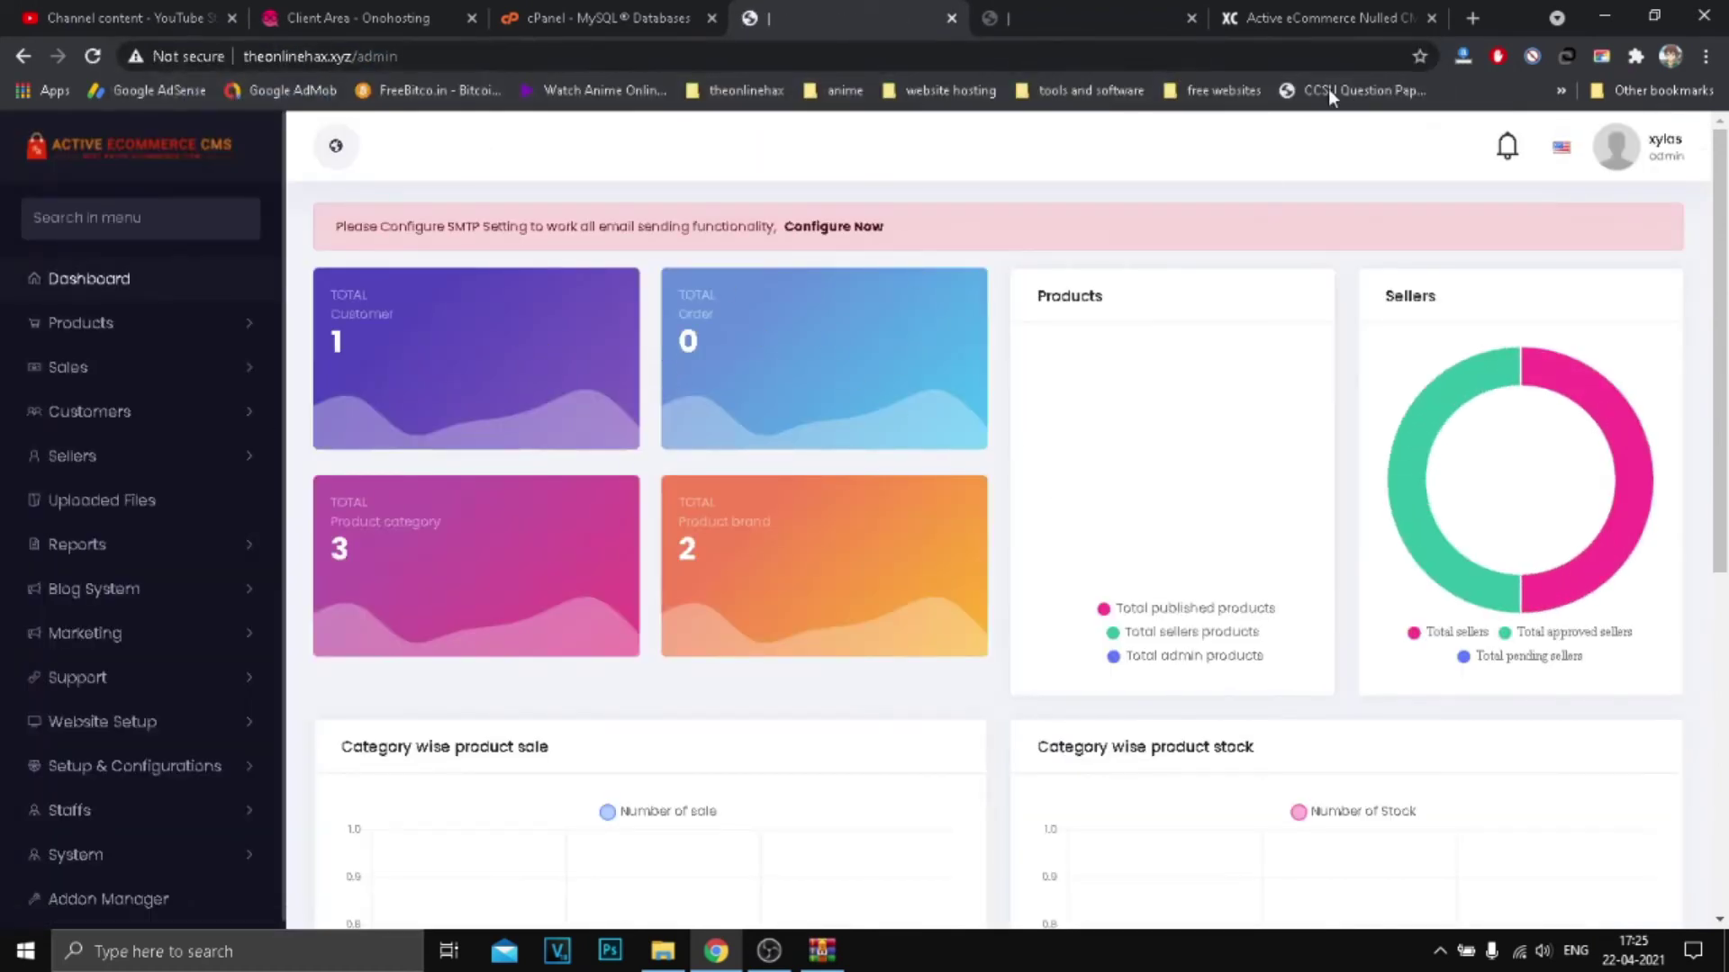
{"action": "left_click", "coordinate": [22, 56]}
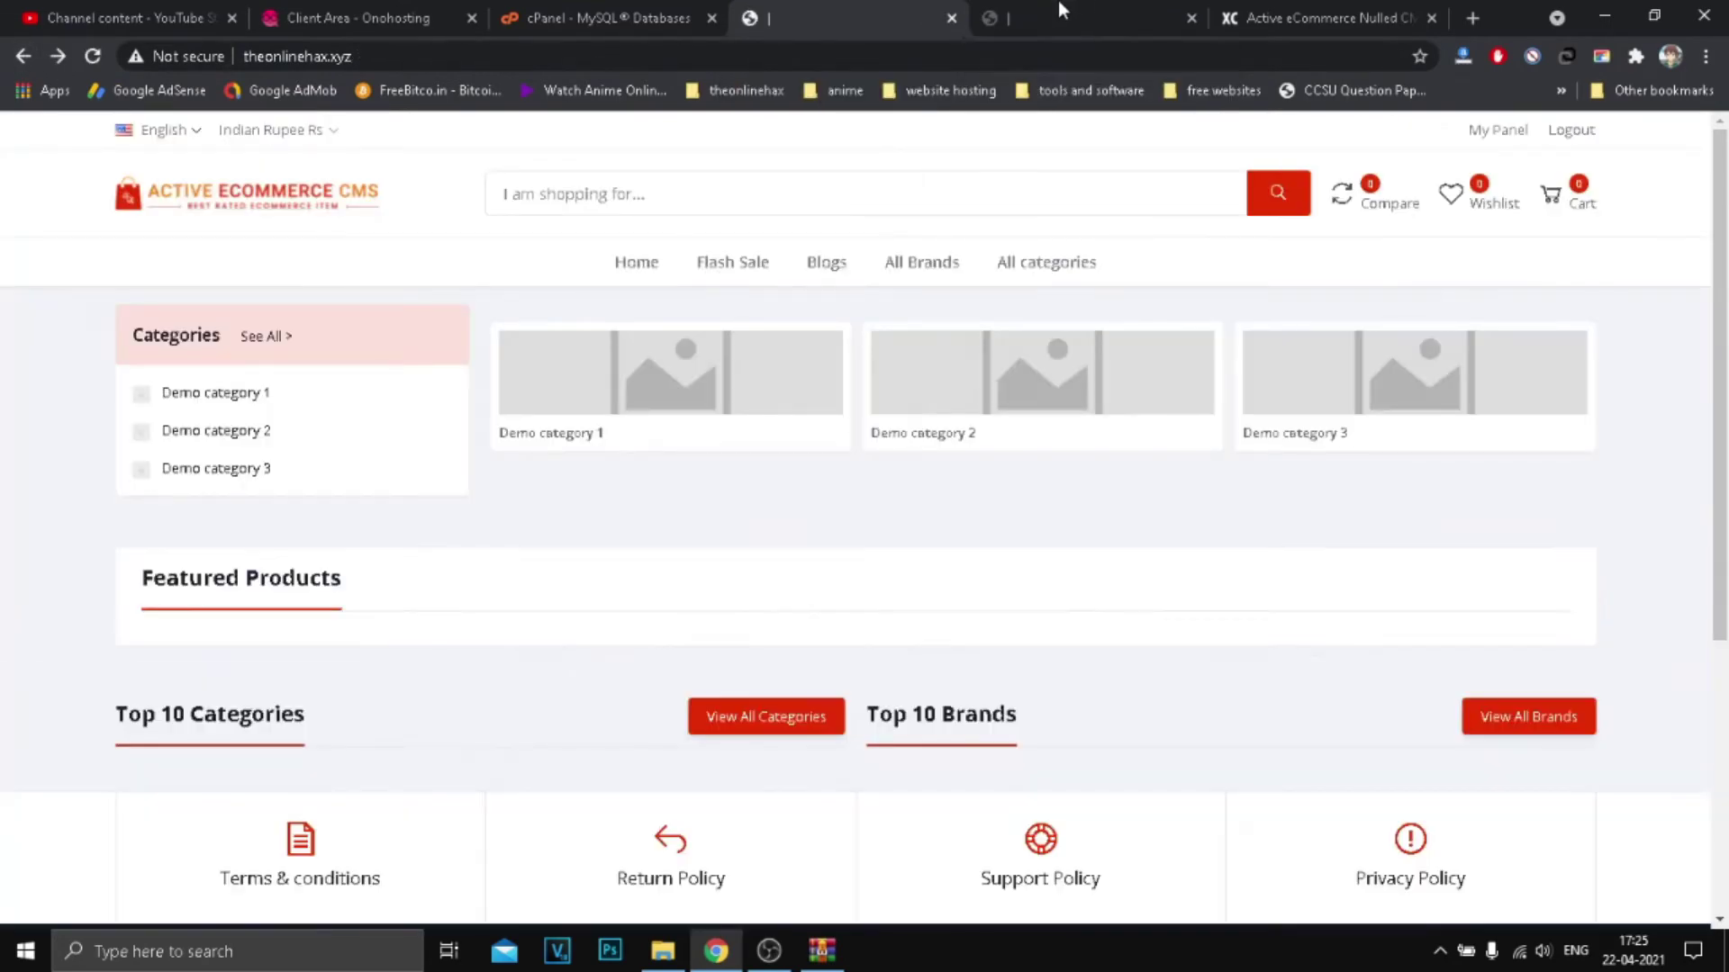
{"action": "key", "text": "alt+Right"}
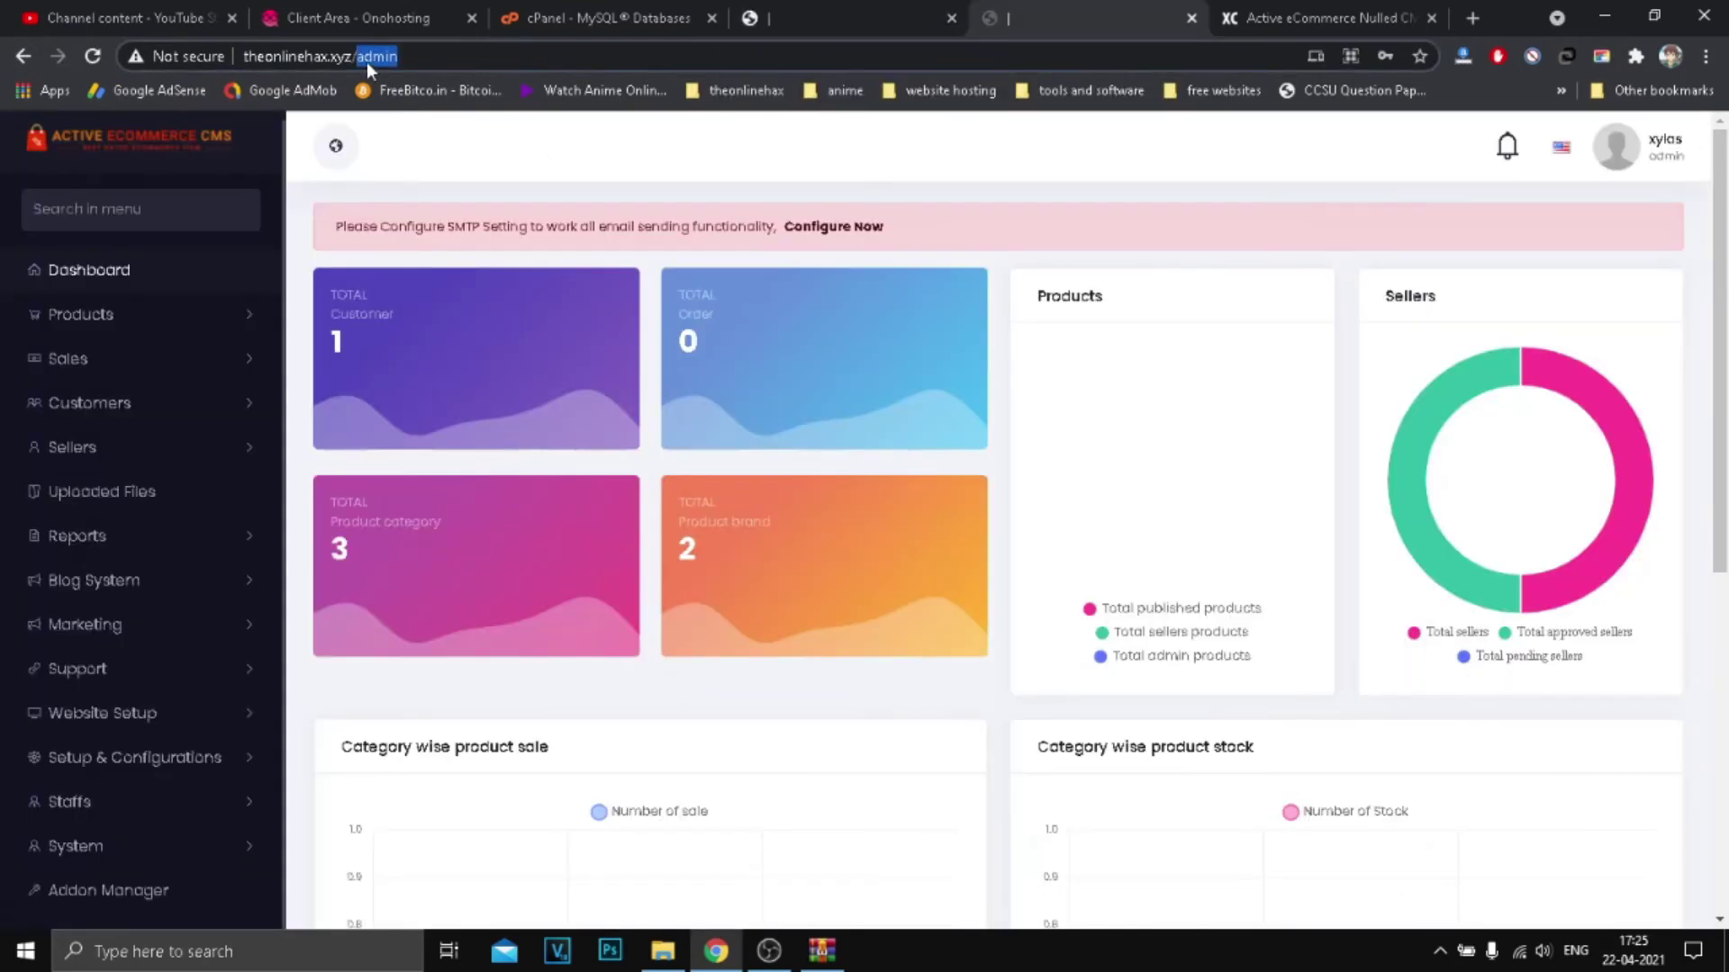
{"action": "left_click", "coordinate": [484, 56]}
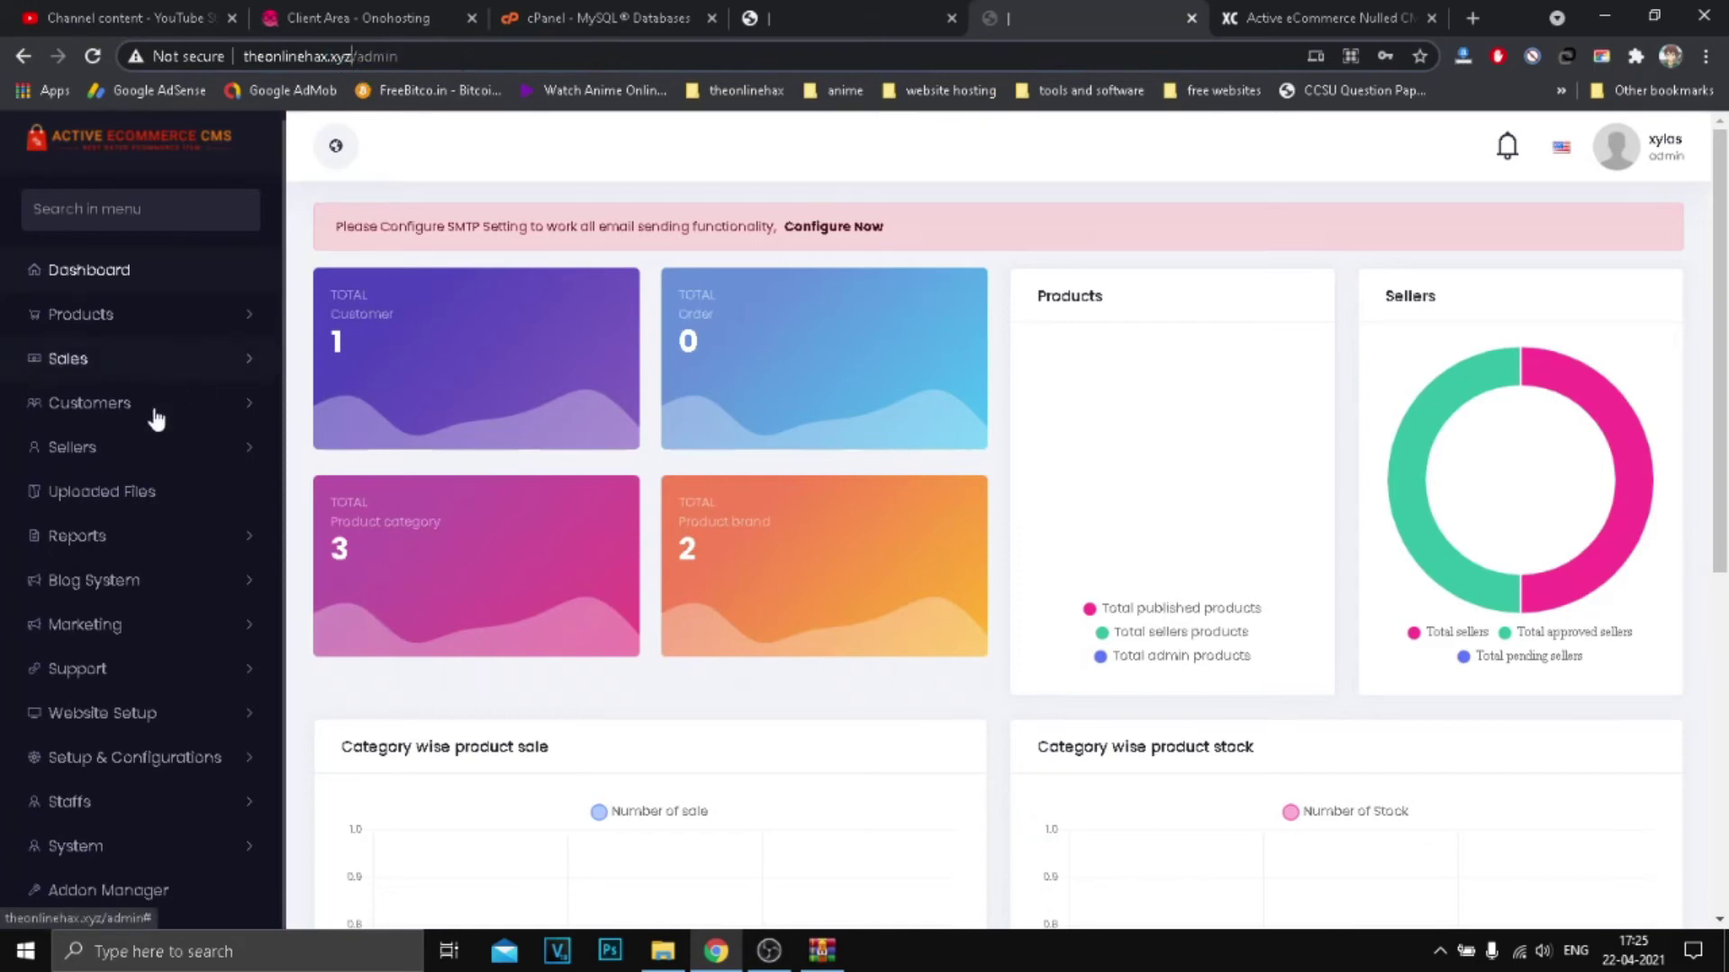
{"action": "scroll", "coordinate": [160, 504], "scroll_direction": "down", "scroll_amount": 2}
{"action": "scroll", "coordinate": [160, 504], "scroll_direction": "down", "scroll_amount": 4}
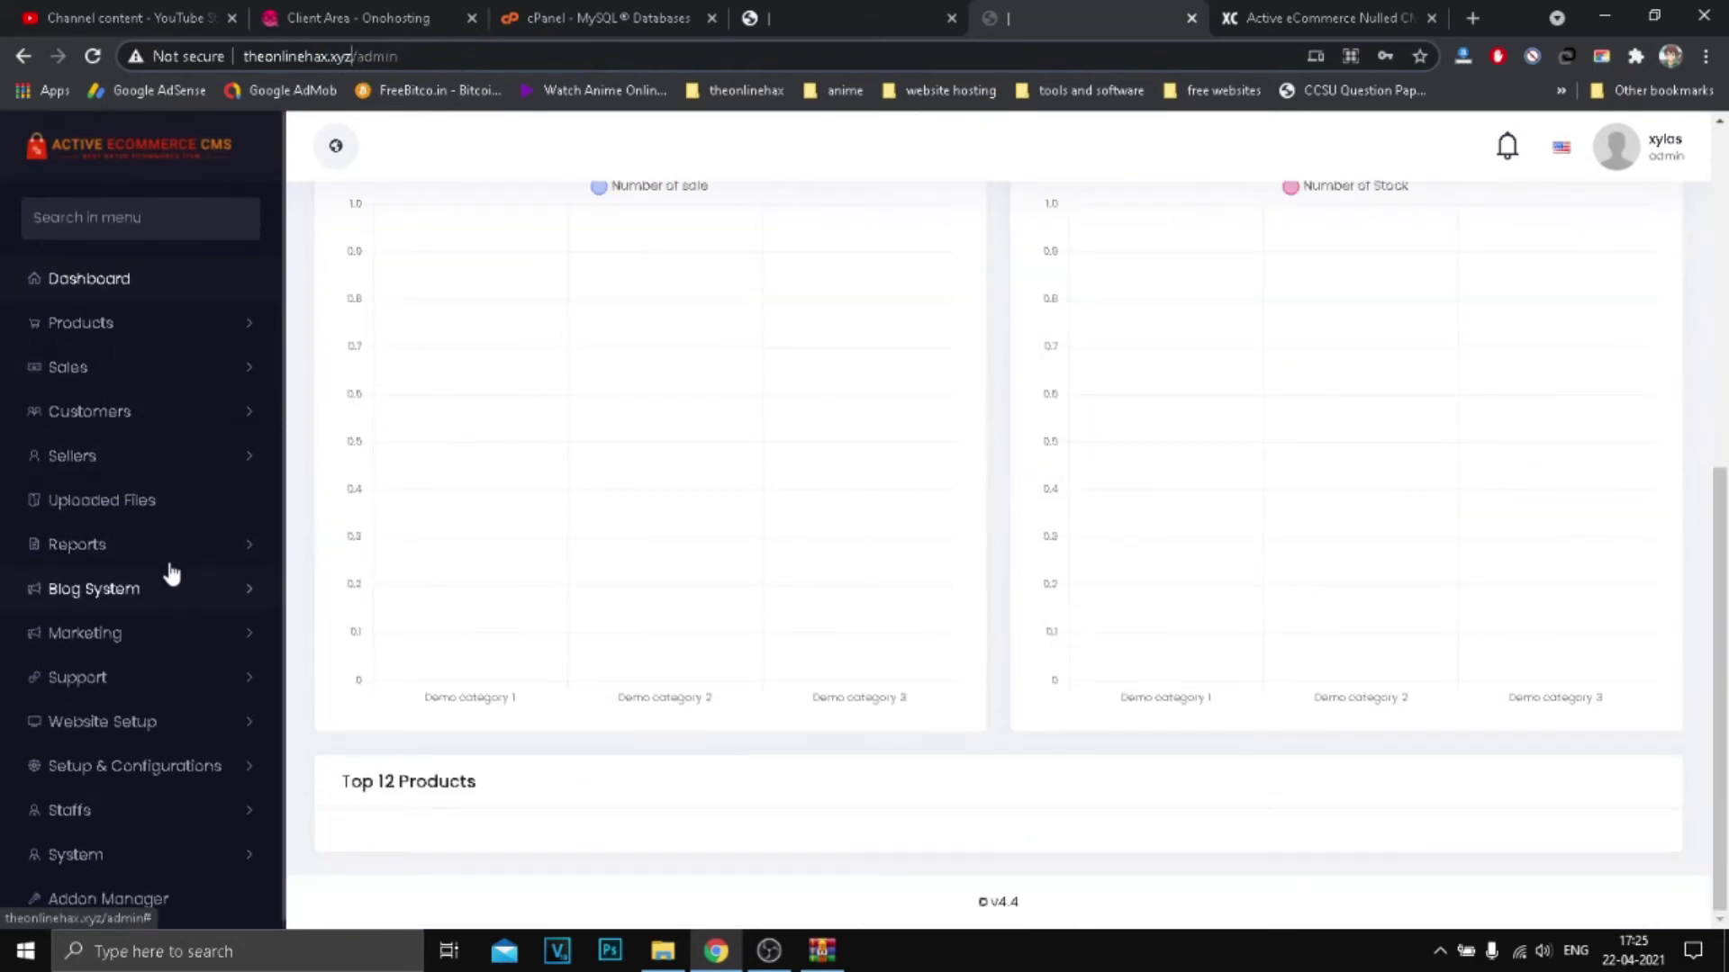
{"action": "scroll", "coordinate": [952, 468], "scroll_direction": "up", "scroll_amount": 6}
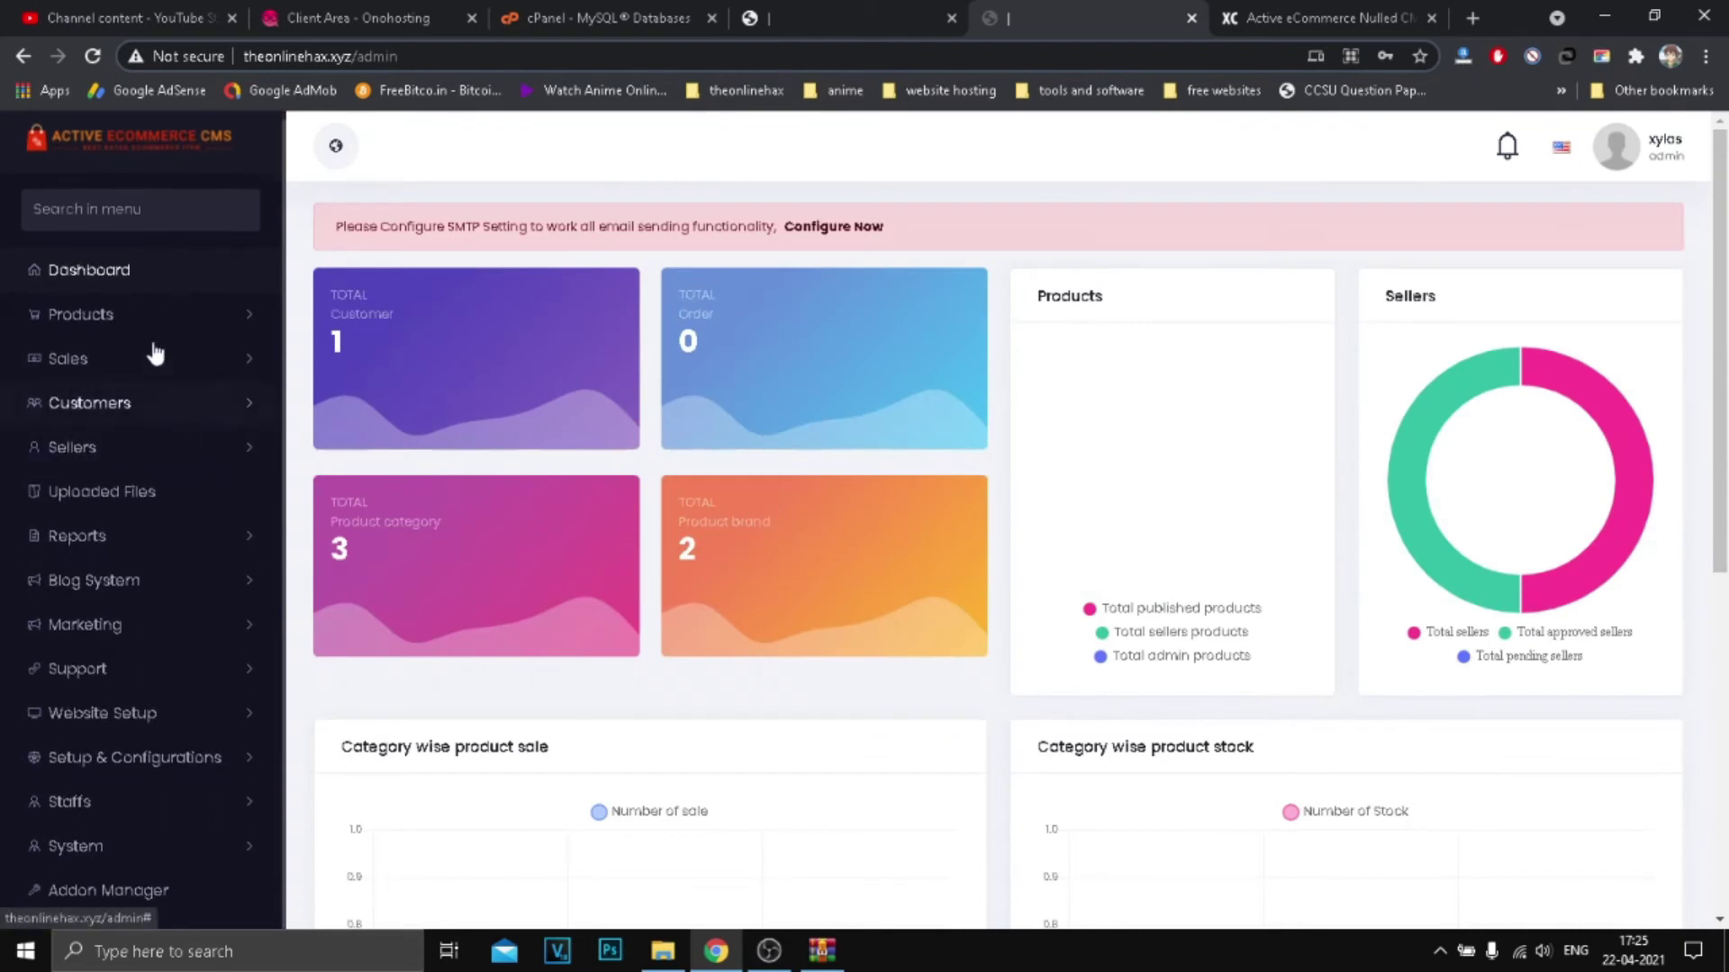
Step: Open the Add New Digital Product form from Products > Digital Products
{"action": "left_click", "coordinate": [126, 317]}
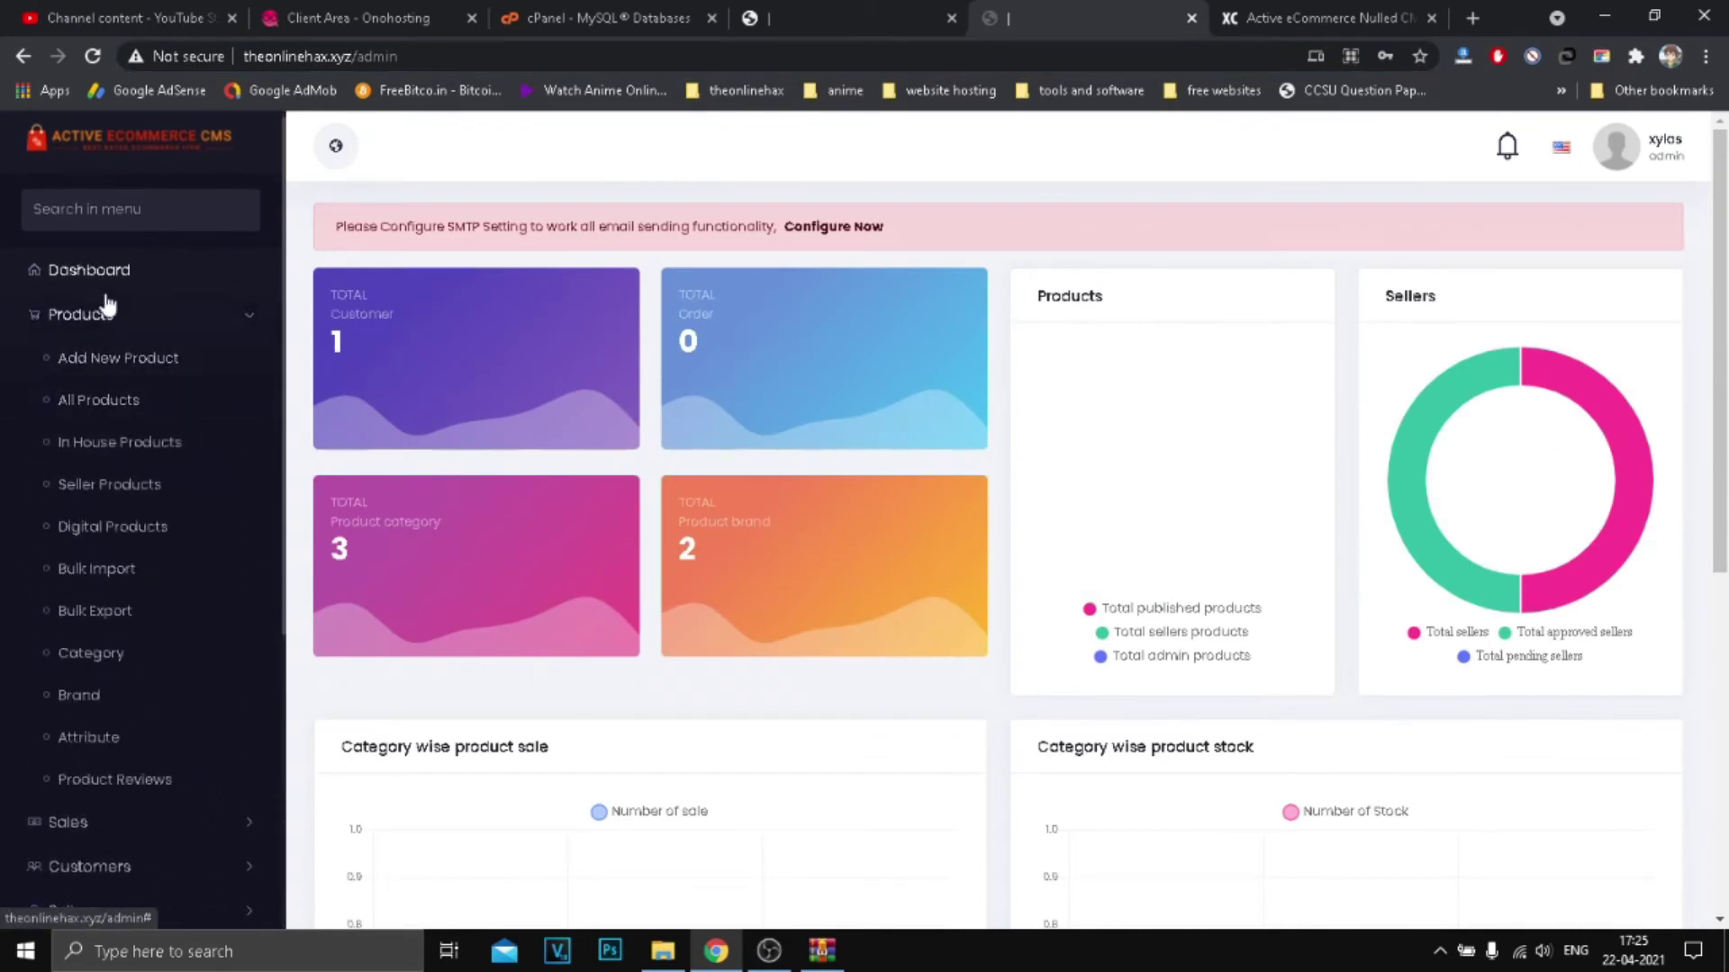
{"action": "left_click", "coordinate": [123, 494]}
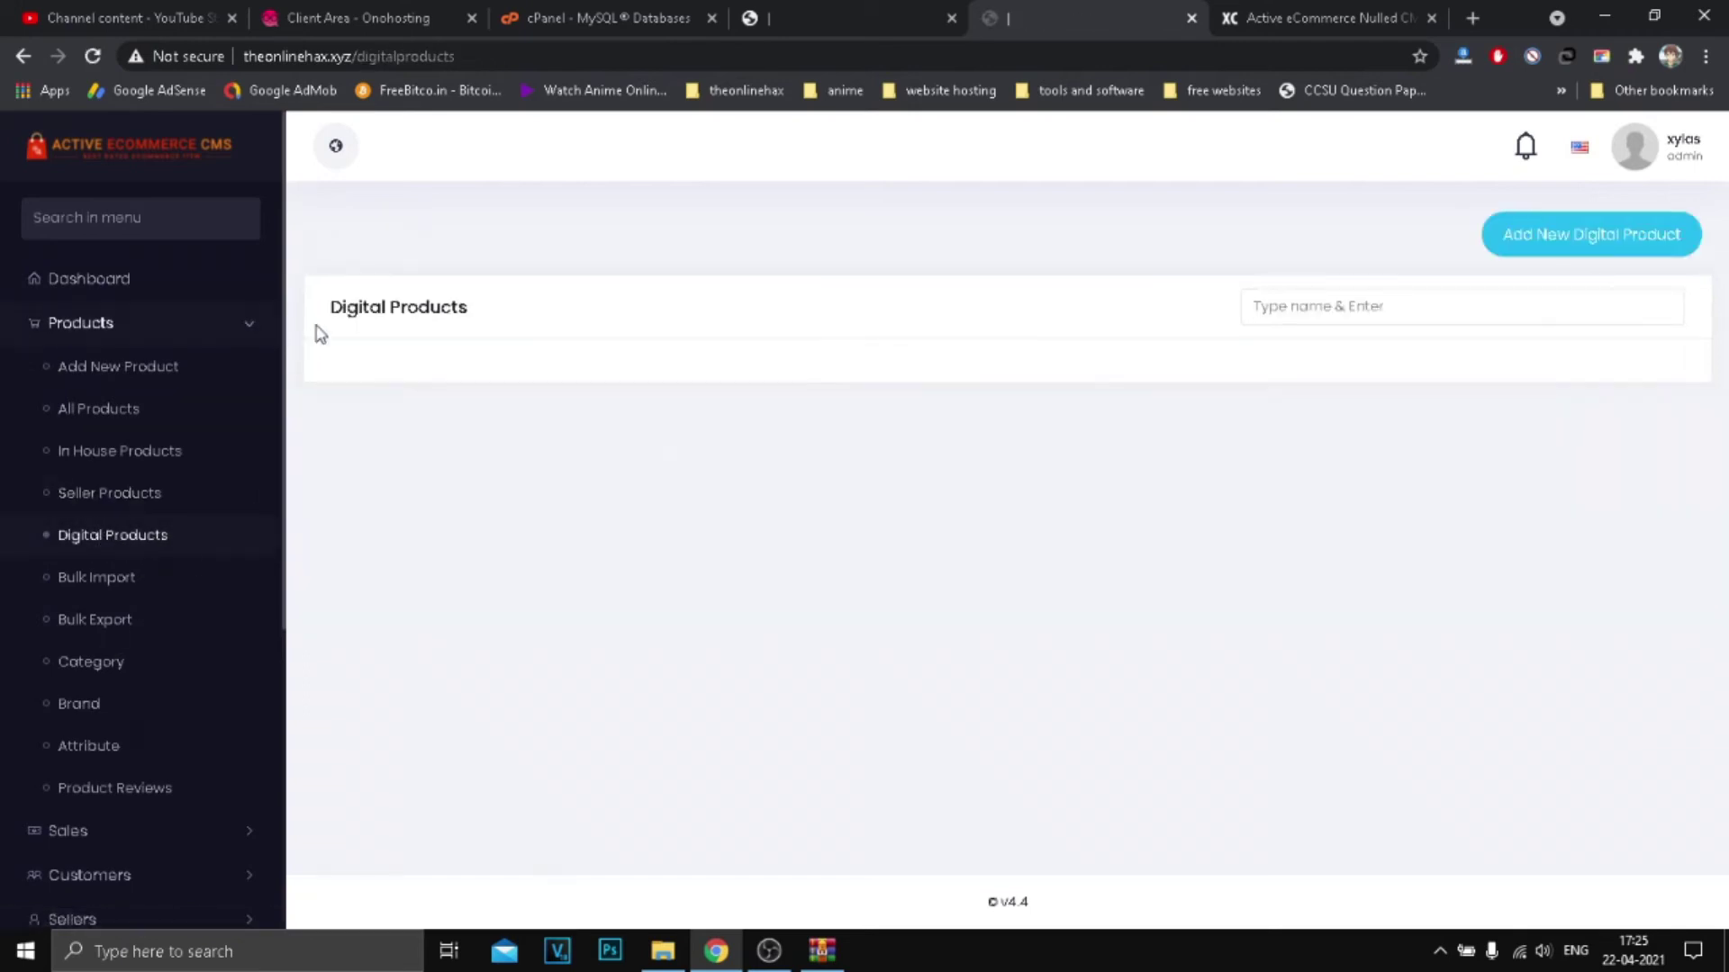
{"action": "left_click", "coordinate": [1582, 238]}
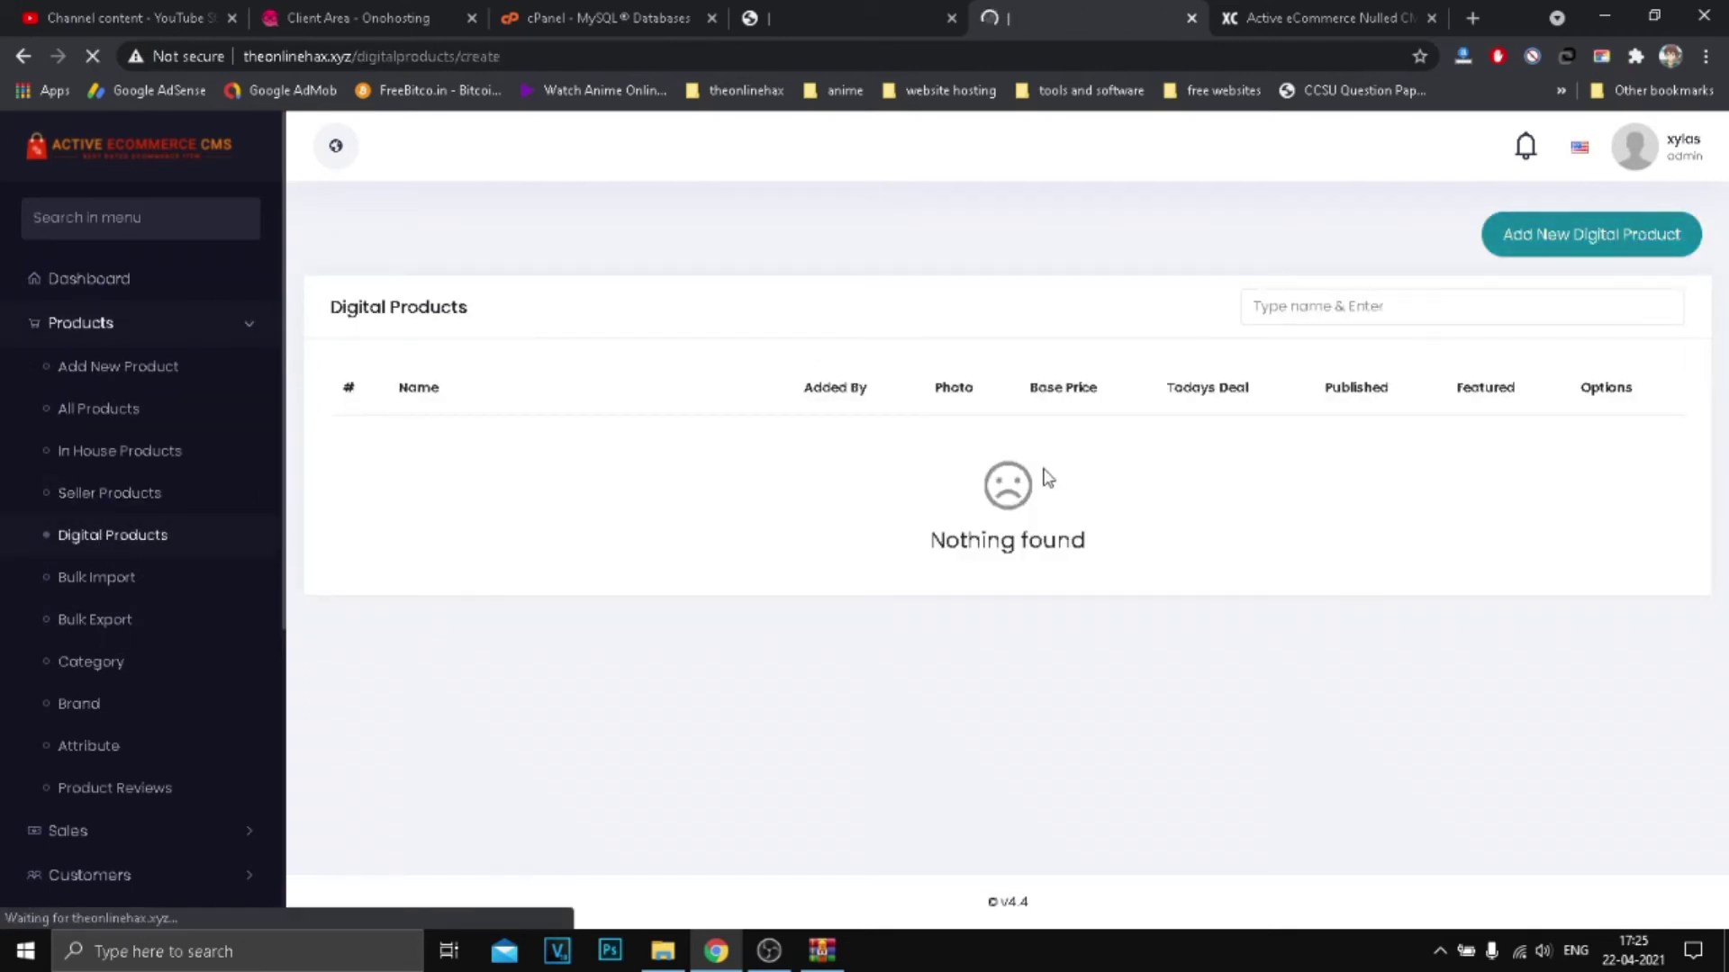
{"action": "left_click", "coordinate": [764, 377]}
{"action": "left_click", "coordinate": [705, 410]}
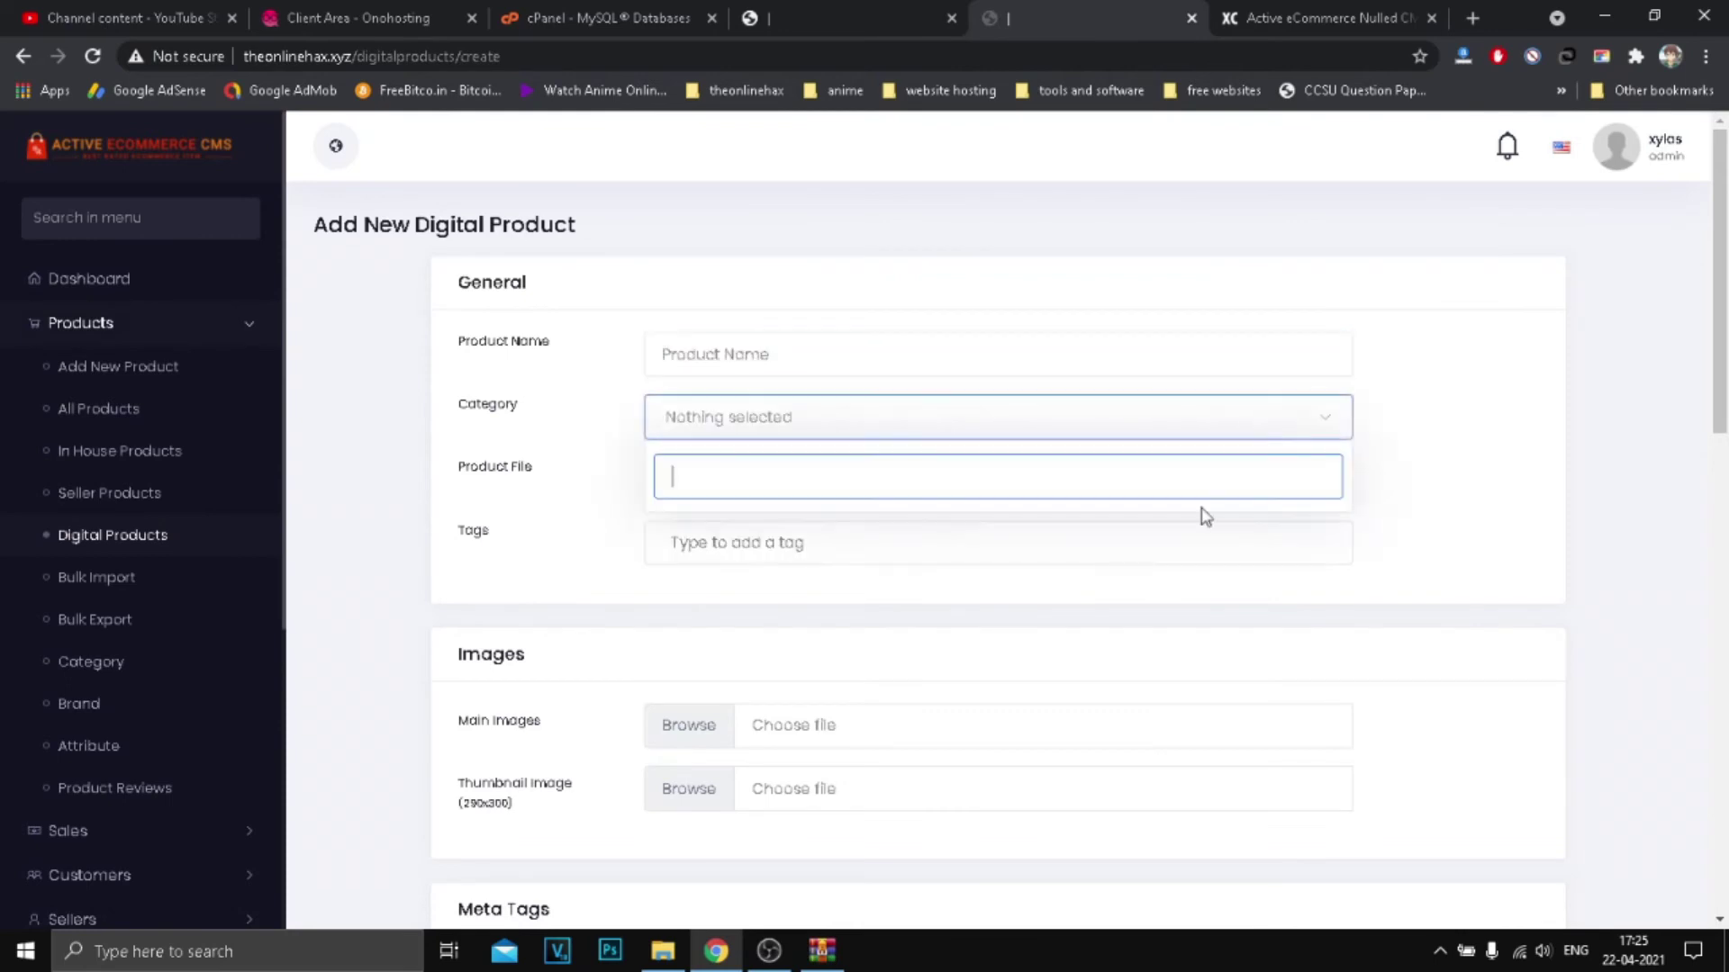
Step: Scroll through the product form, keeping the discount at 0 with Flat type
{"action": "scroll", "coordinate": [662, 495], "scroll_direction": "down", "scroll_amount": 8}
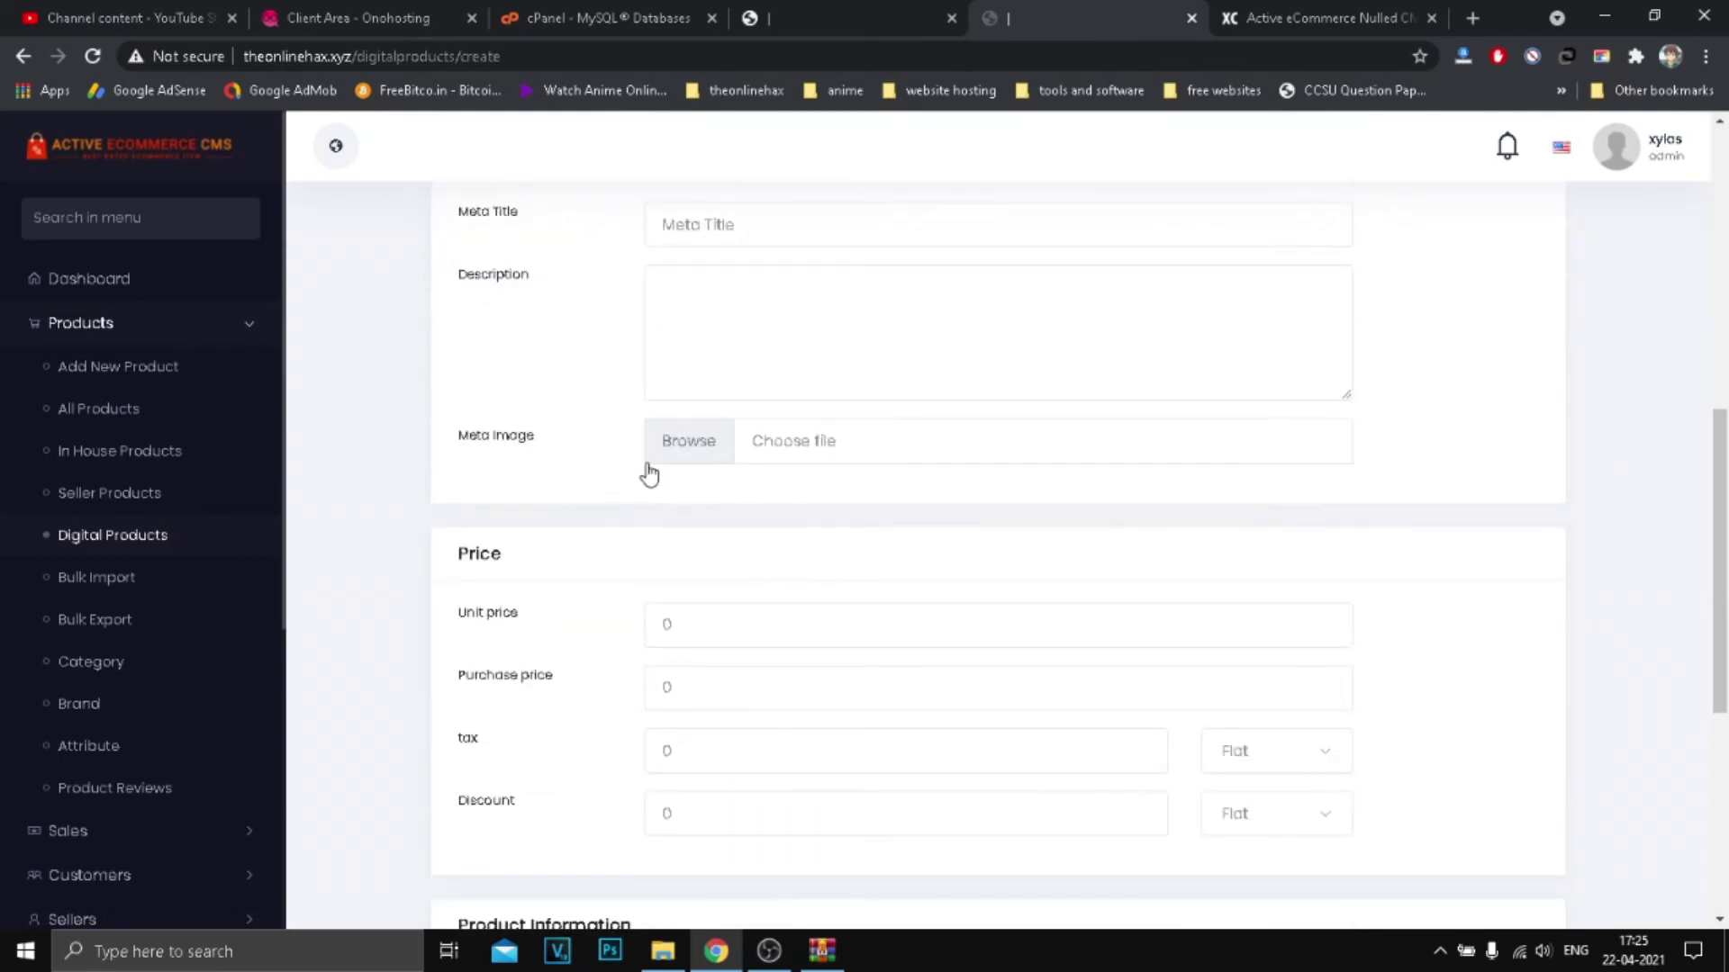
{"action": "scroll", "coordinate": [649, 475], "scroll_direction": "up", "scroll_amount": 2}
{"action": "scroll", "coordinate": [707, 682], "scroll_direction": "down", "scroll_amount": 5}
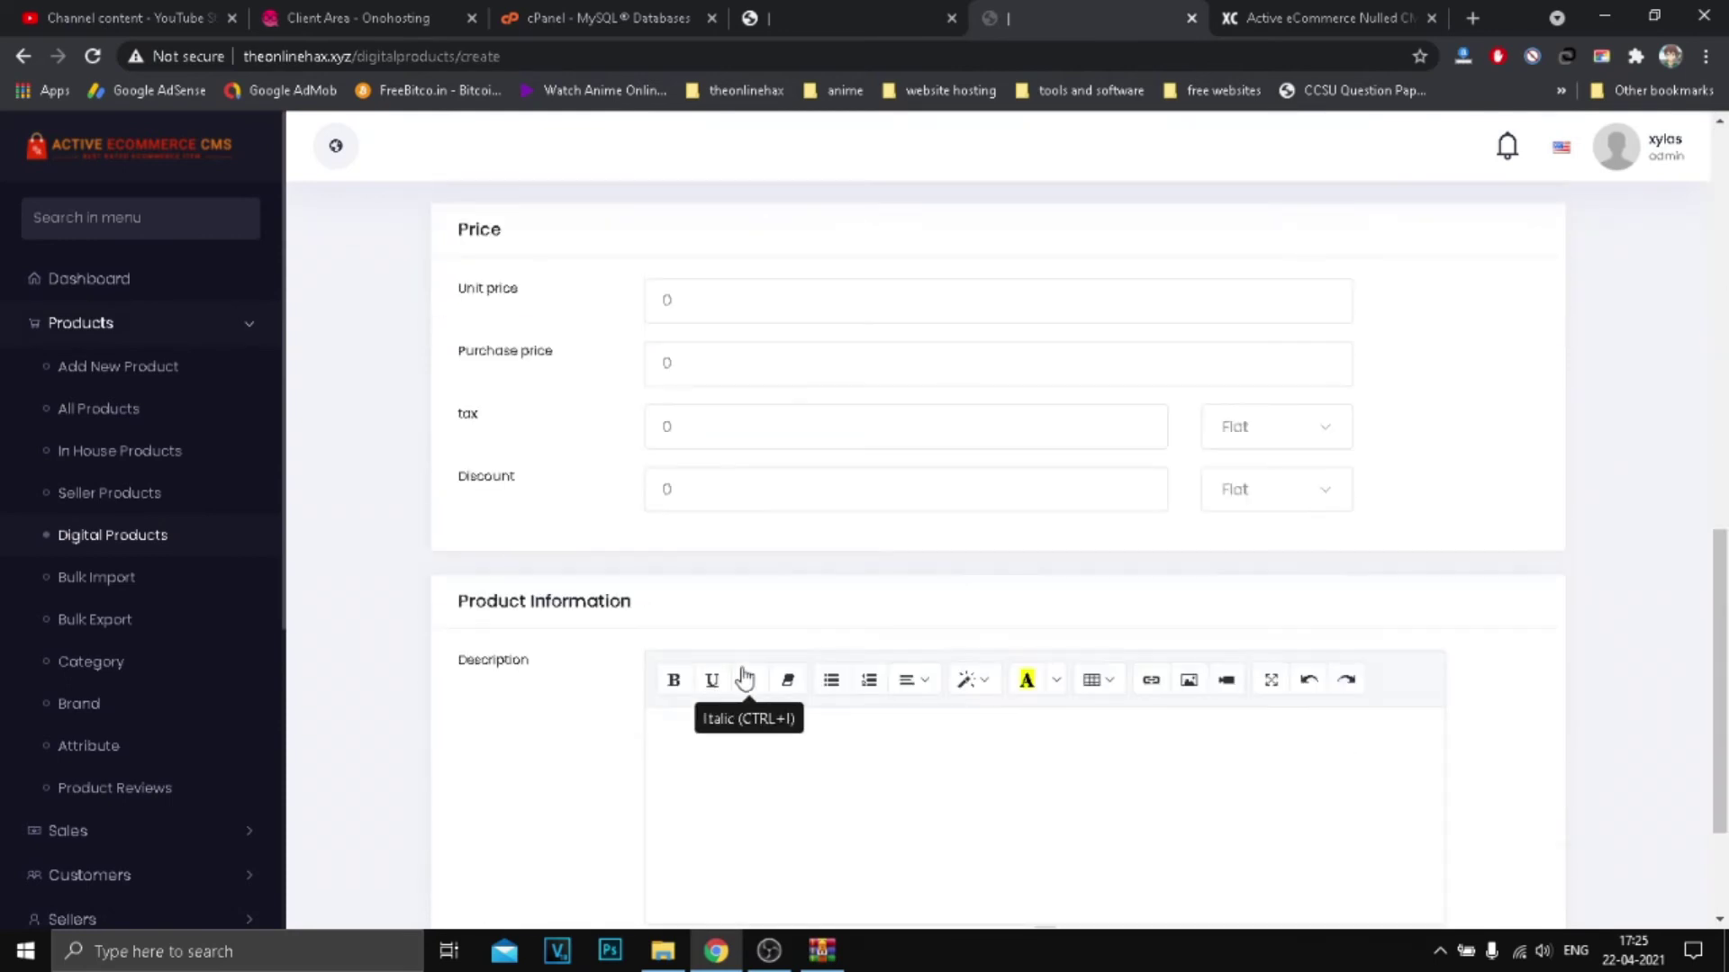
{"action": "scroll", "coordinate": [664, 487], "scroll_direction": "down", "scroll_amount": 2}
{"action": "scroll", "coordinate": [1042, 610], "scroll_direction": "up", "scroll_amount": 11}
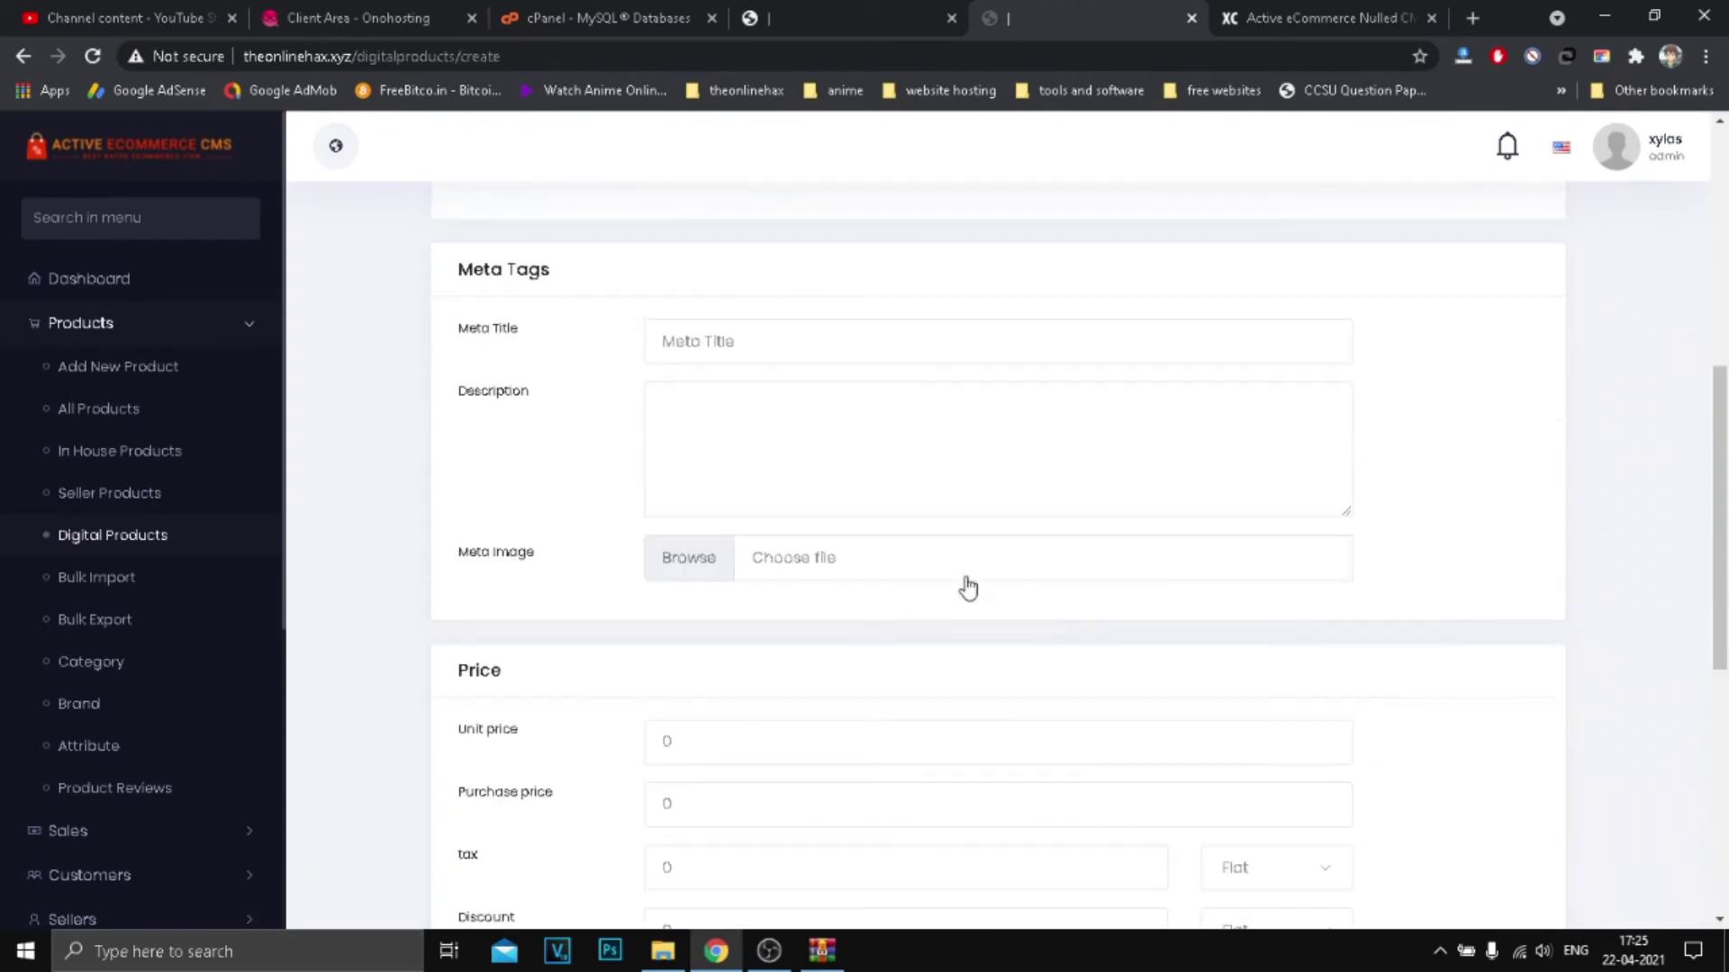
{"action": "scroll", "coordinate": [763, 628], "scroll_direction": "down", "scroll_amount": 7}
{"action": "scroll", "coordinate": [763, 629], "scroll_direction": "down", "scroll_amount": 4}
{"action": "scroll", "coordinate": [460, 448], "scroll_direction": "up", "scroll_amount": 4}
{"action": "left_click", "coordinate": [706, 724]}
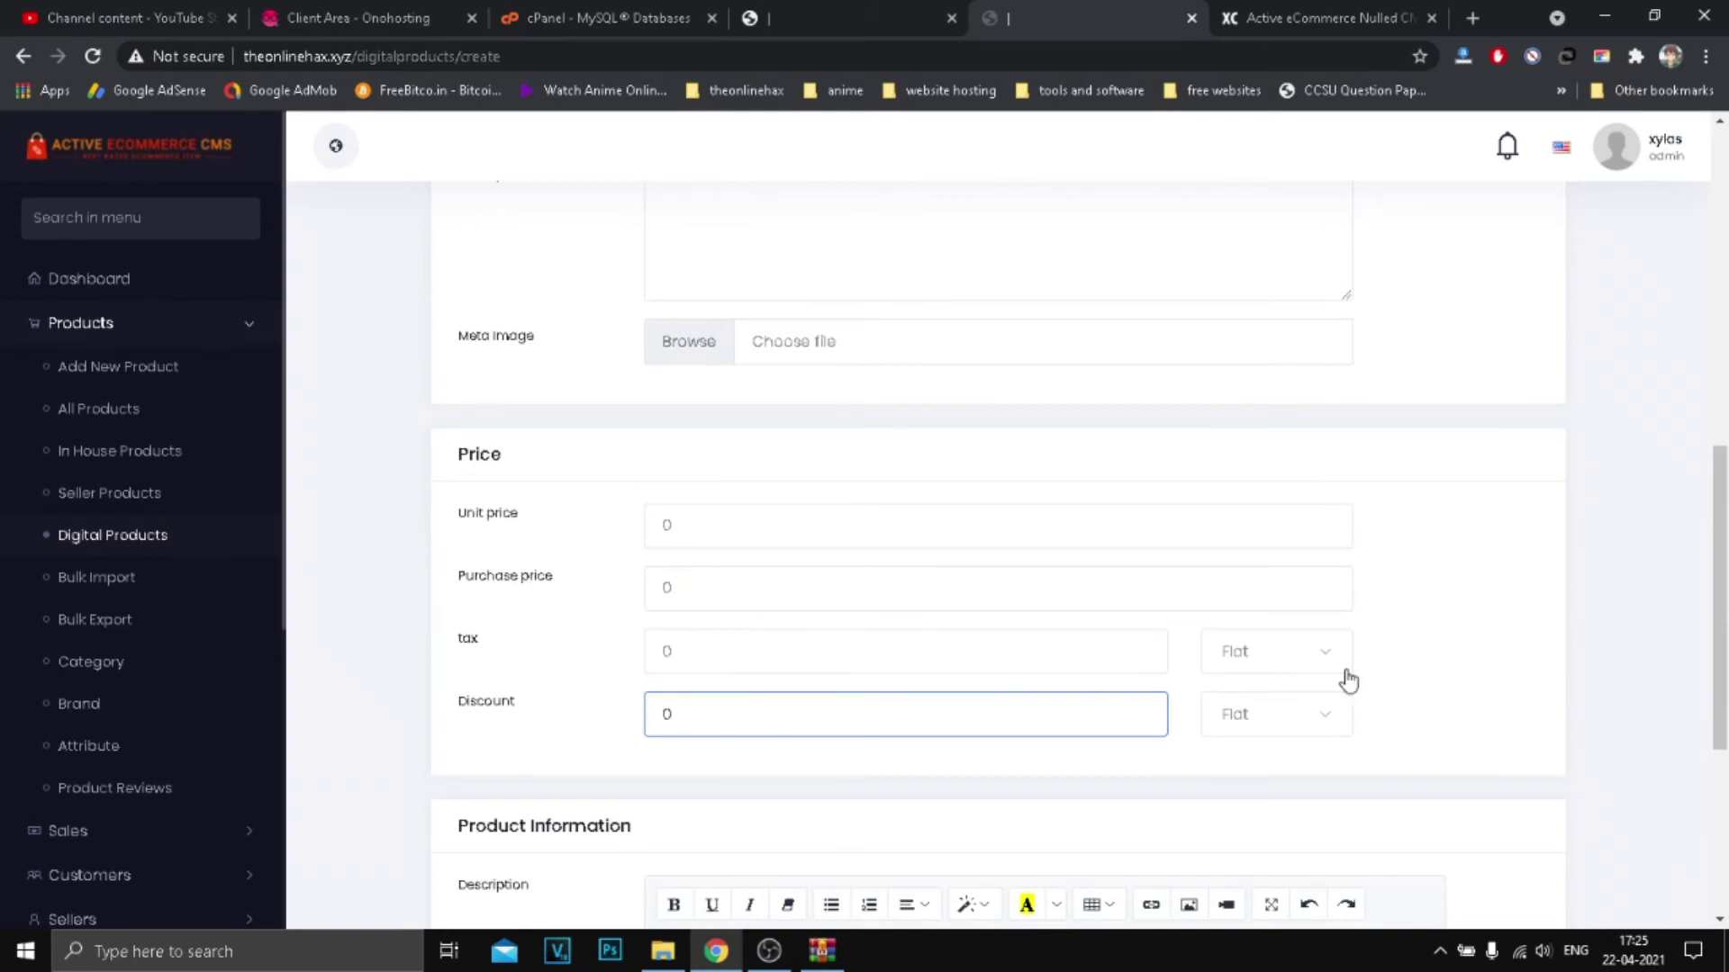
{"action": "left_click", "coordinate": [1281, 711]}
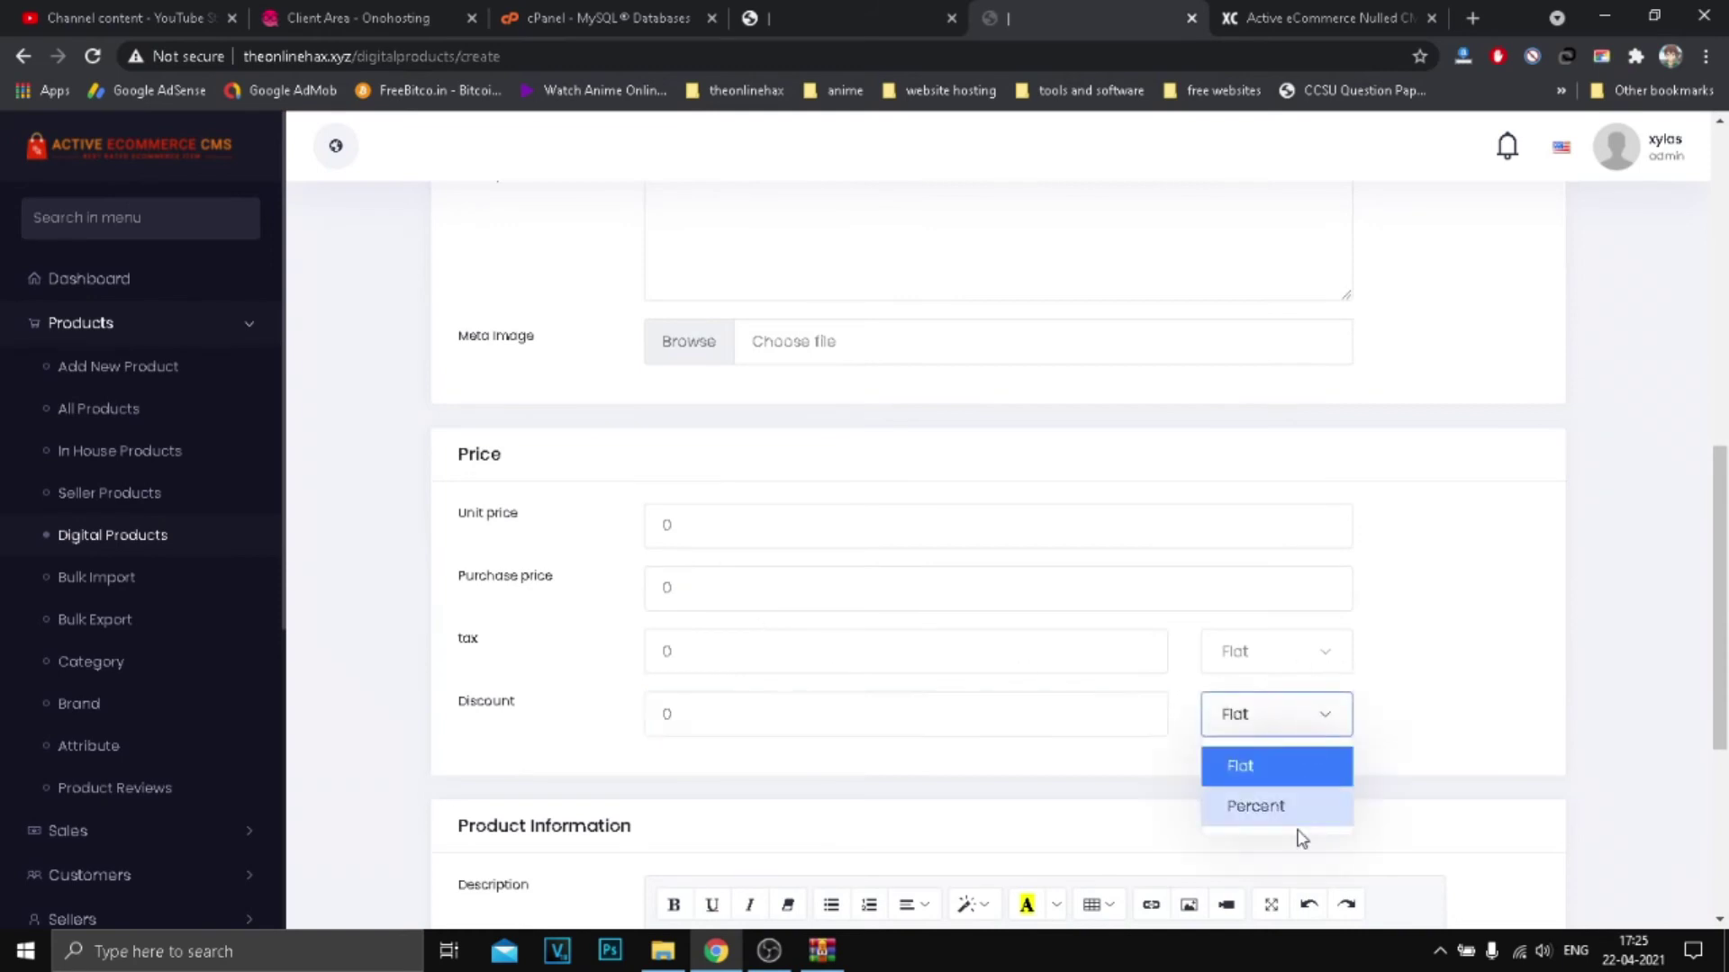
{"action": "left_click", "coordinate": [1248, 662]}
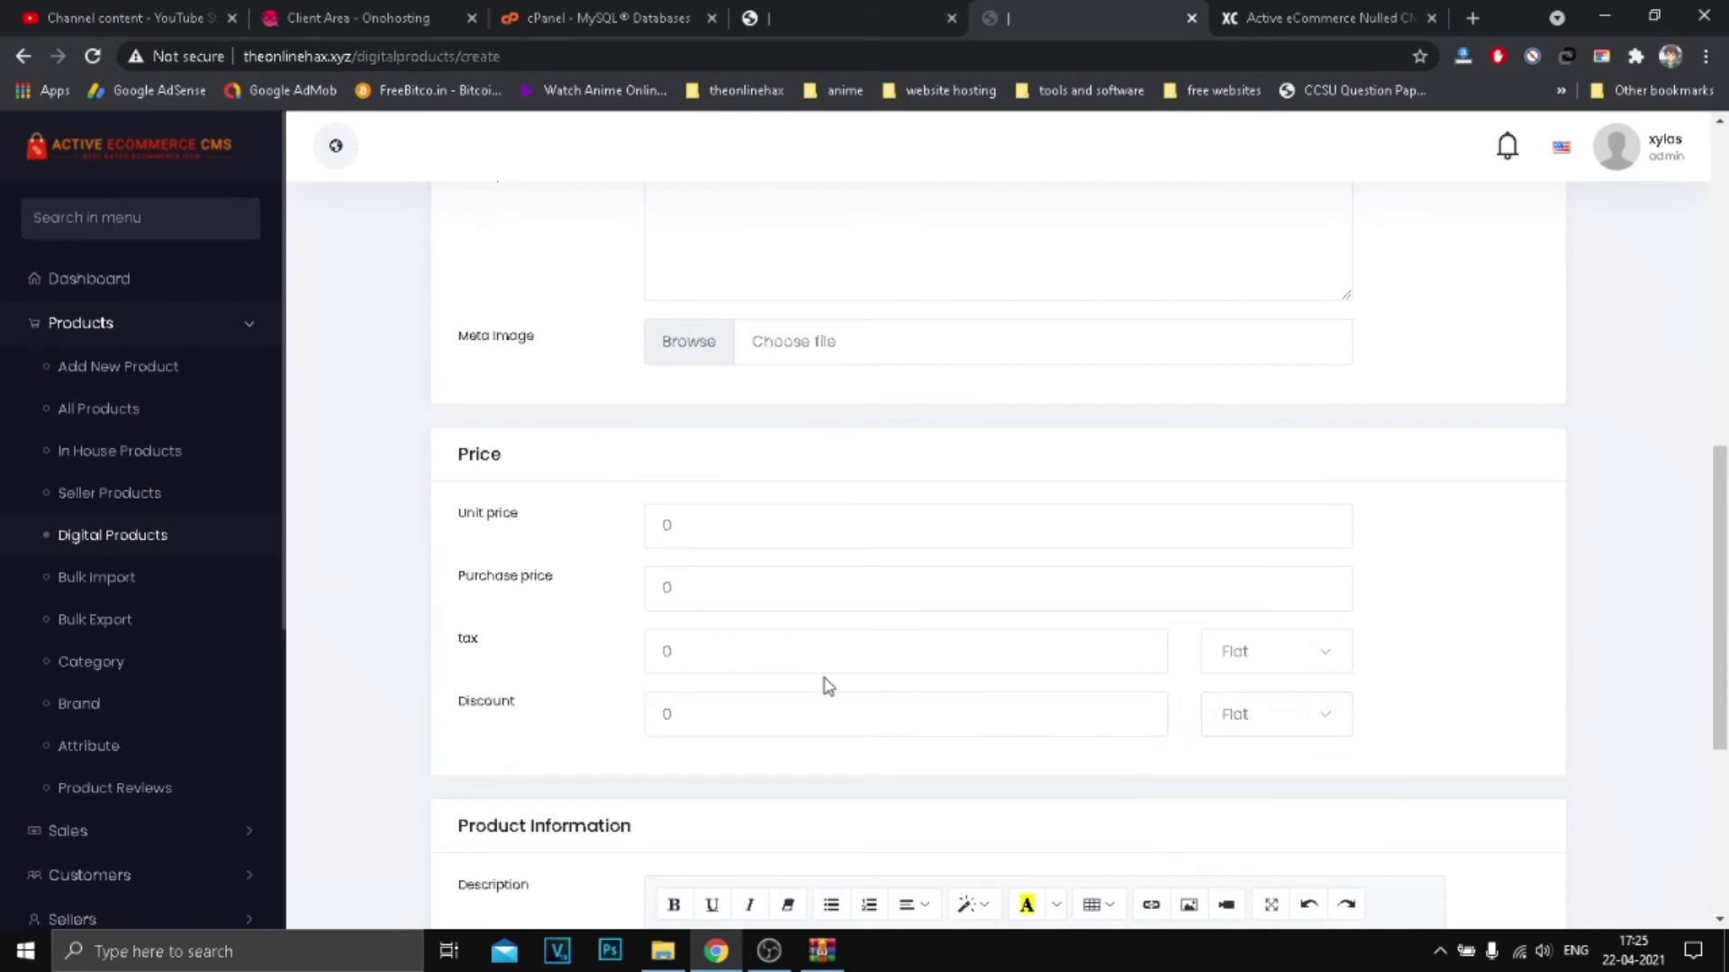
{"action": "left_click", "coordinate": [1283, 716]}
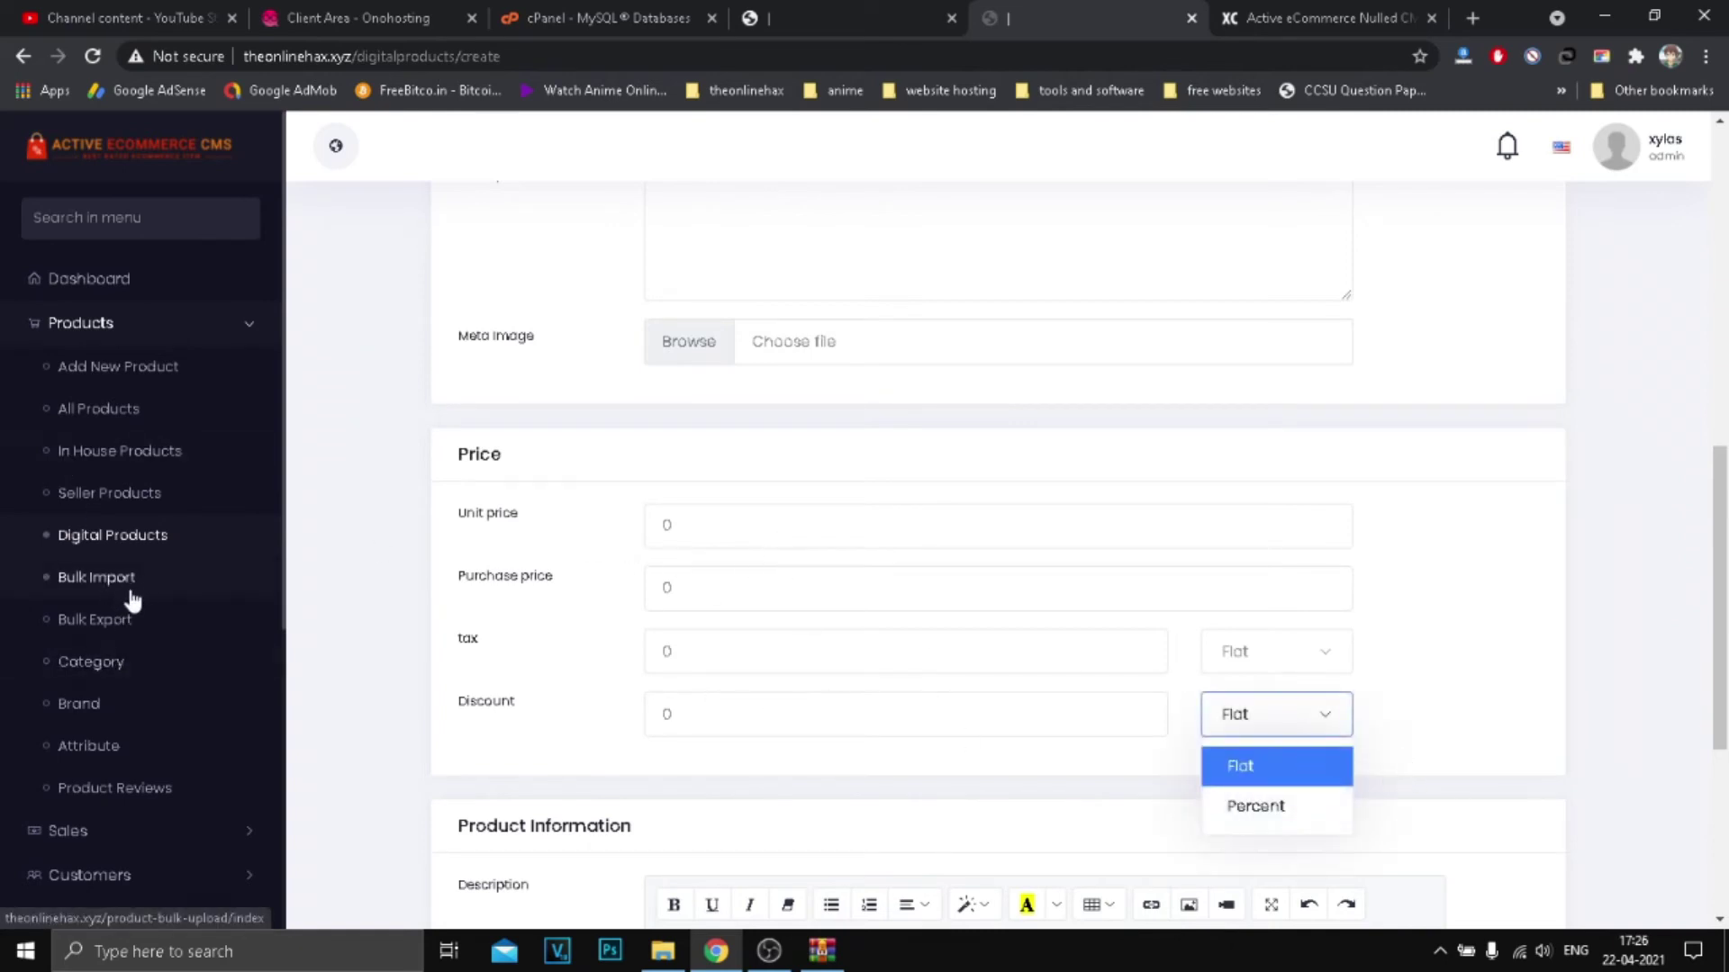
Step: Collapse Products and expand the Sales section of the admin menu
{"action": "left_click", "coordinate": [109, 323]}
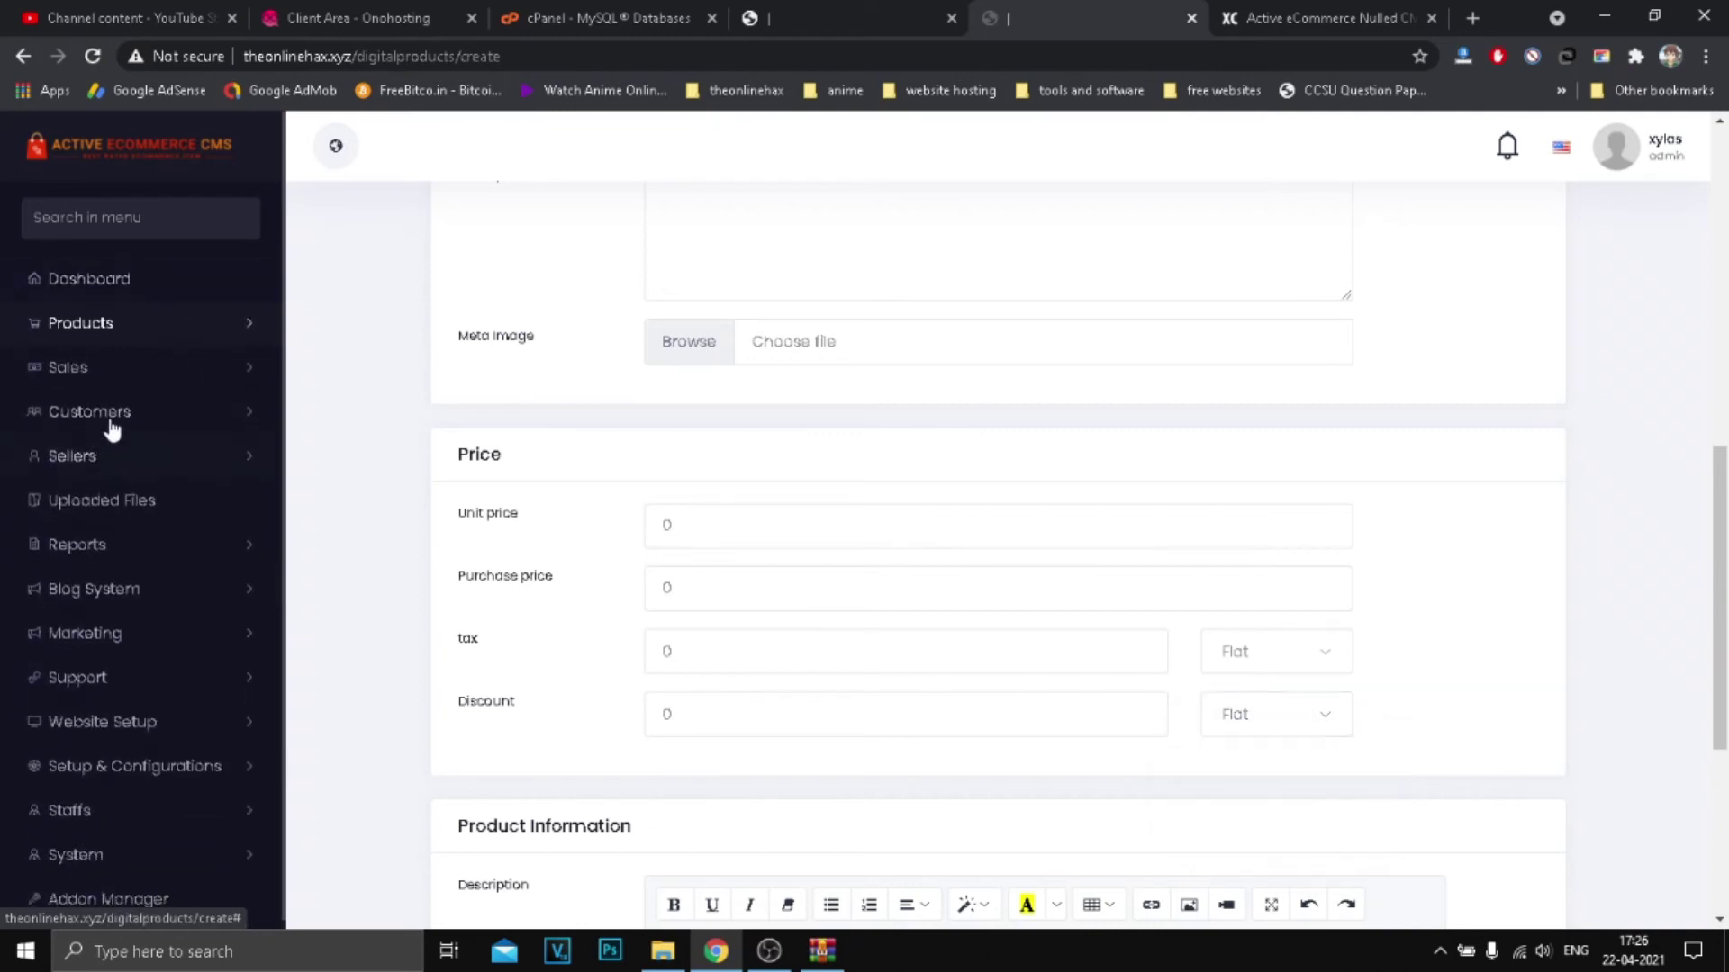
{"action": "left_click", "coordinate": [101, 371]}
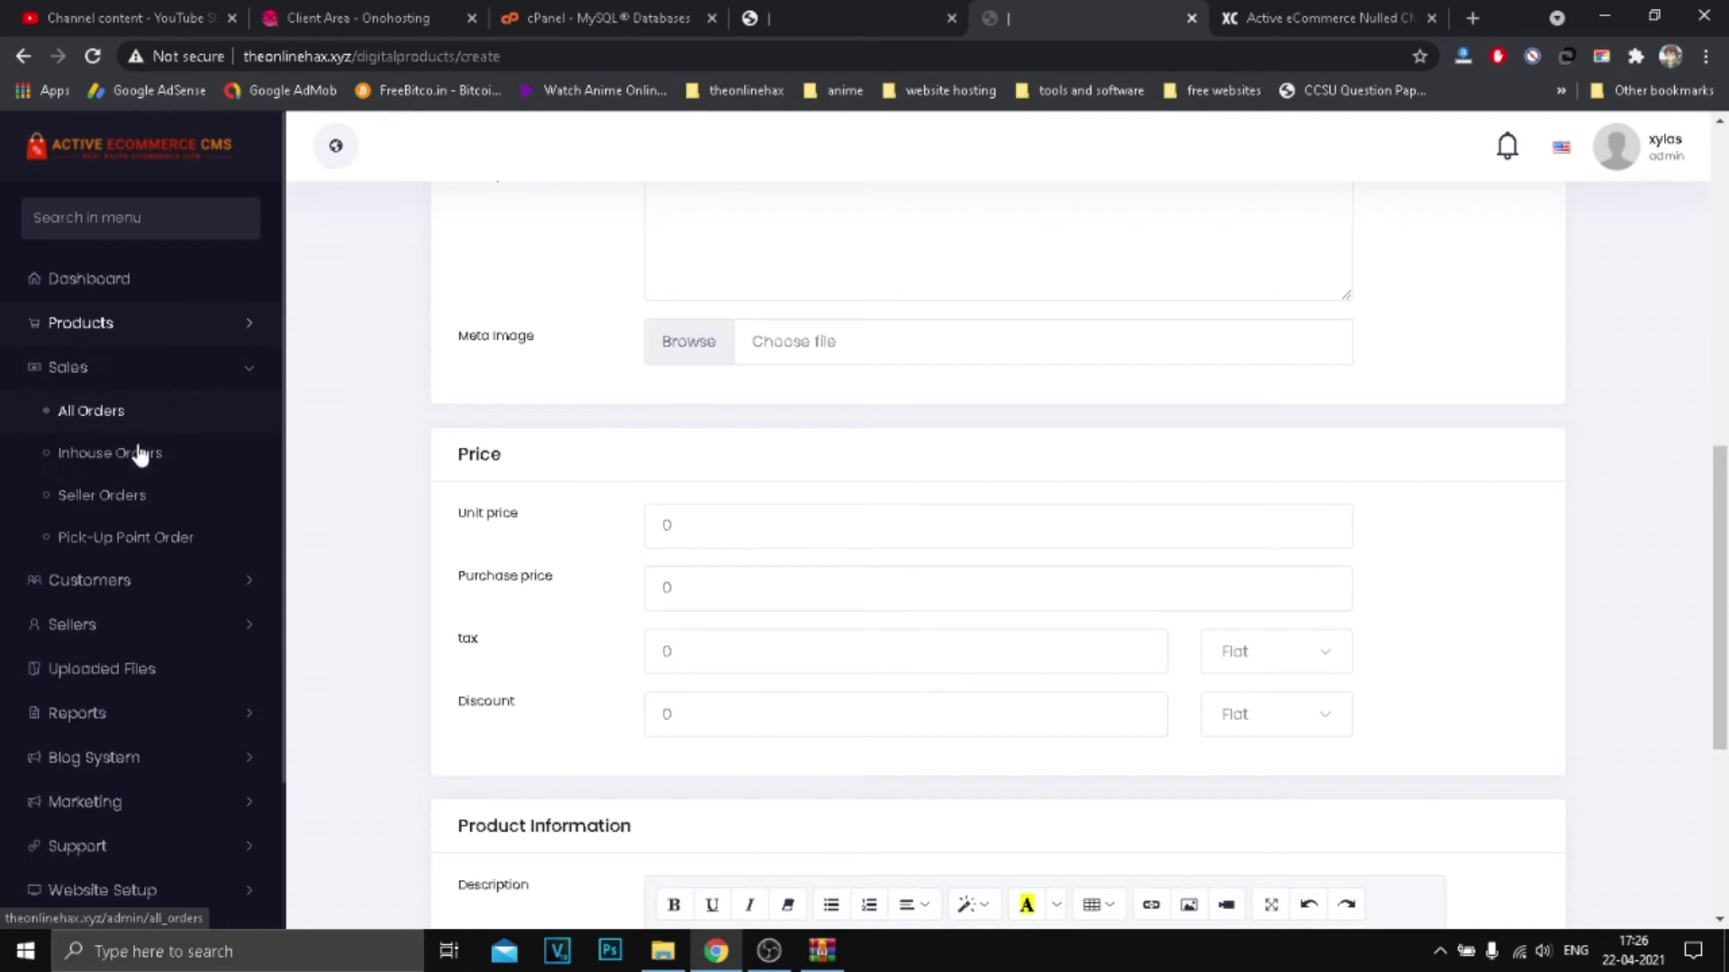
{"action": "scroll", "coordinate": [135, 424], "scroll_direction": "down", "scroll_amount": 1}
Step: Open All Orders and inspect the empty table's Delivery and Payment Status columns
{"action": "left_click", "coordinate": [106, 342]}
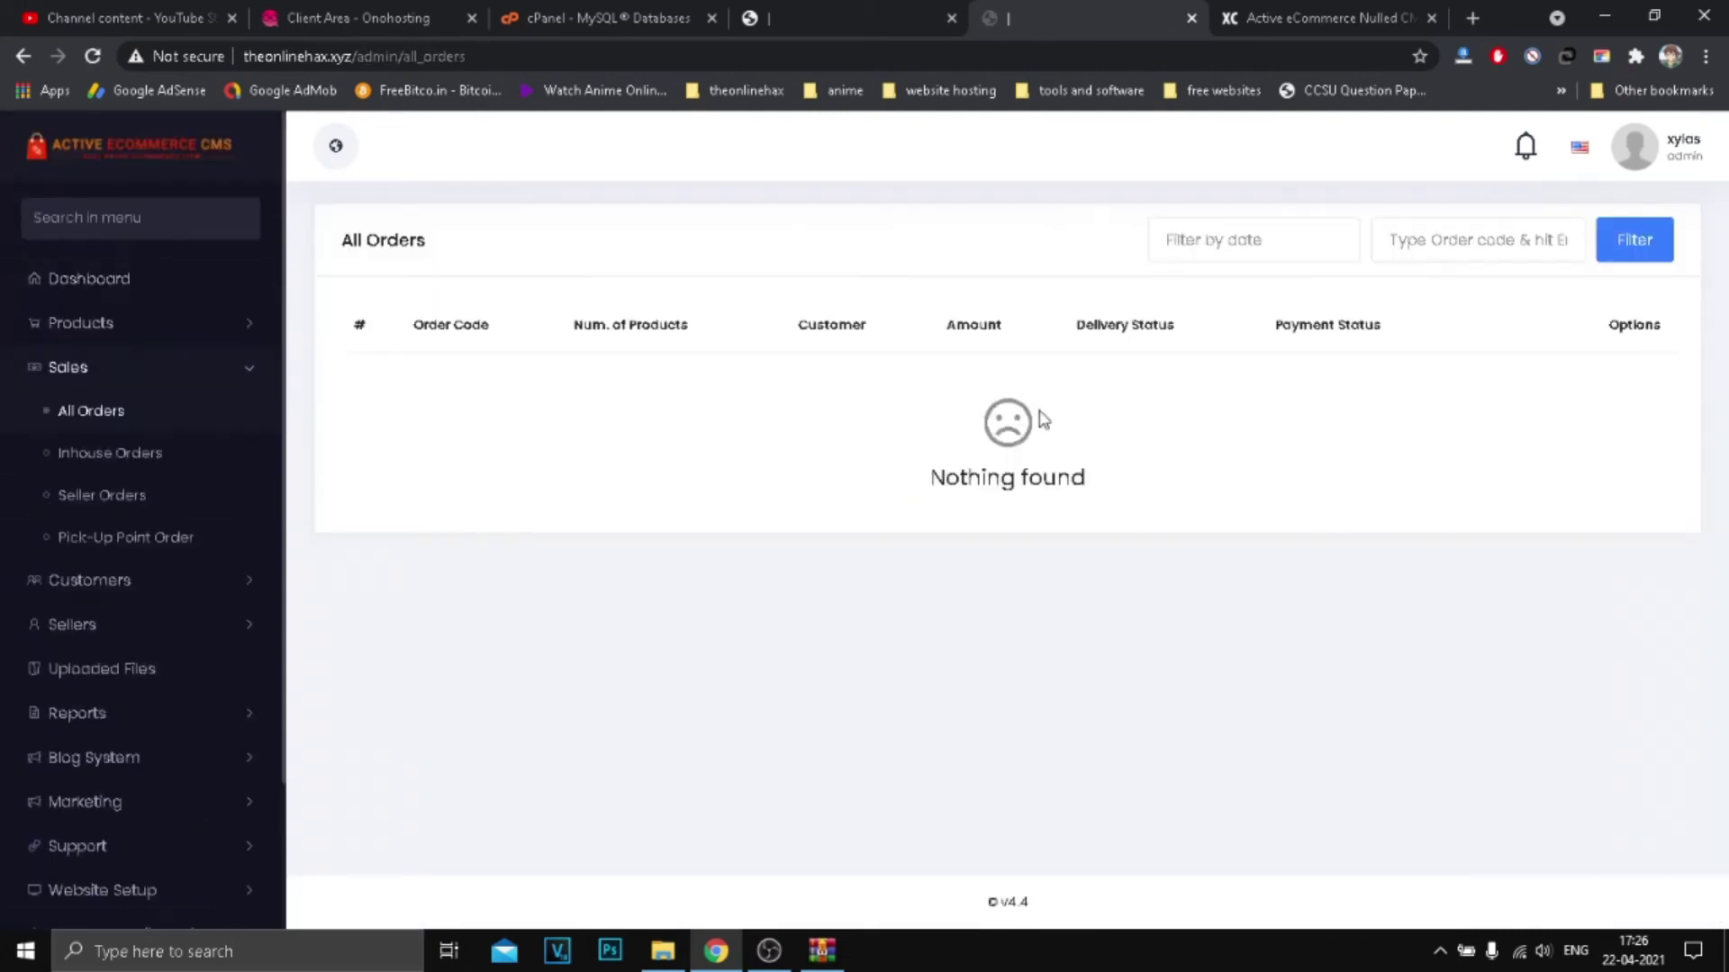
{"action": "left_click_drag", "start_coordinate": [633, 348], "coordinate": [1126, 579]}
{"action": "left_click", "coordinate": [905, 502]}
{"action": "triple_click", "coordinate": [1105, 322]}
{"action": "left_click_drag", "start_coordinate": [1300, 332], "coordinate": [1640, 355]}
{"action": "left_click", "coordinate": [1639, 355]}
Step: Try the order code search field, dismissing the autofill suggestions
{"action": "left_click", "coordinate": [1499, 236]}
{"action": "left_click", "coordinate": [1558, 455]}
{"action": "left_click", "coordinate": [1456, 256]}
{"action": "left_click", "coordinate": [430, 382]}
Step: Confirm the storefront shopping cart is empty
{"action": "left_click", "coordinate": [855, 18]}
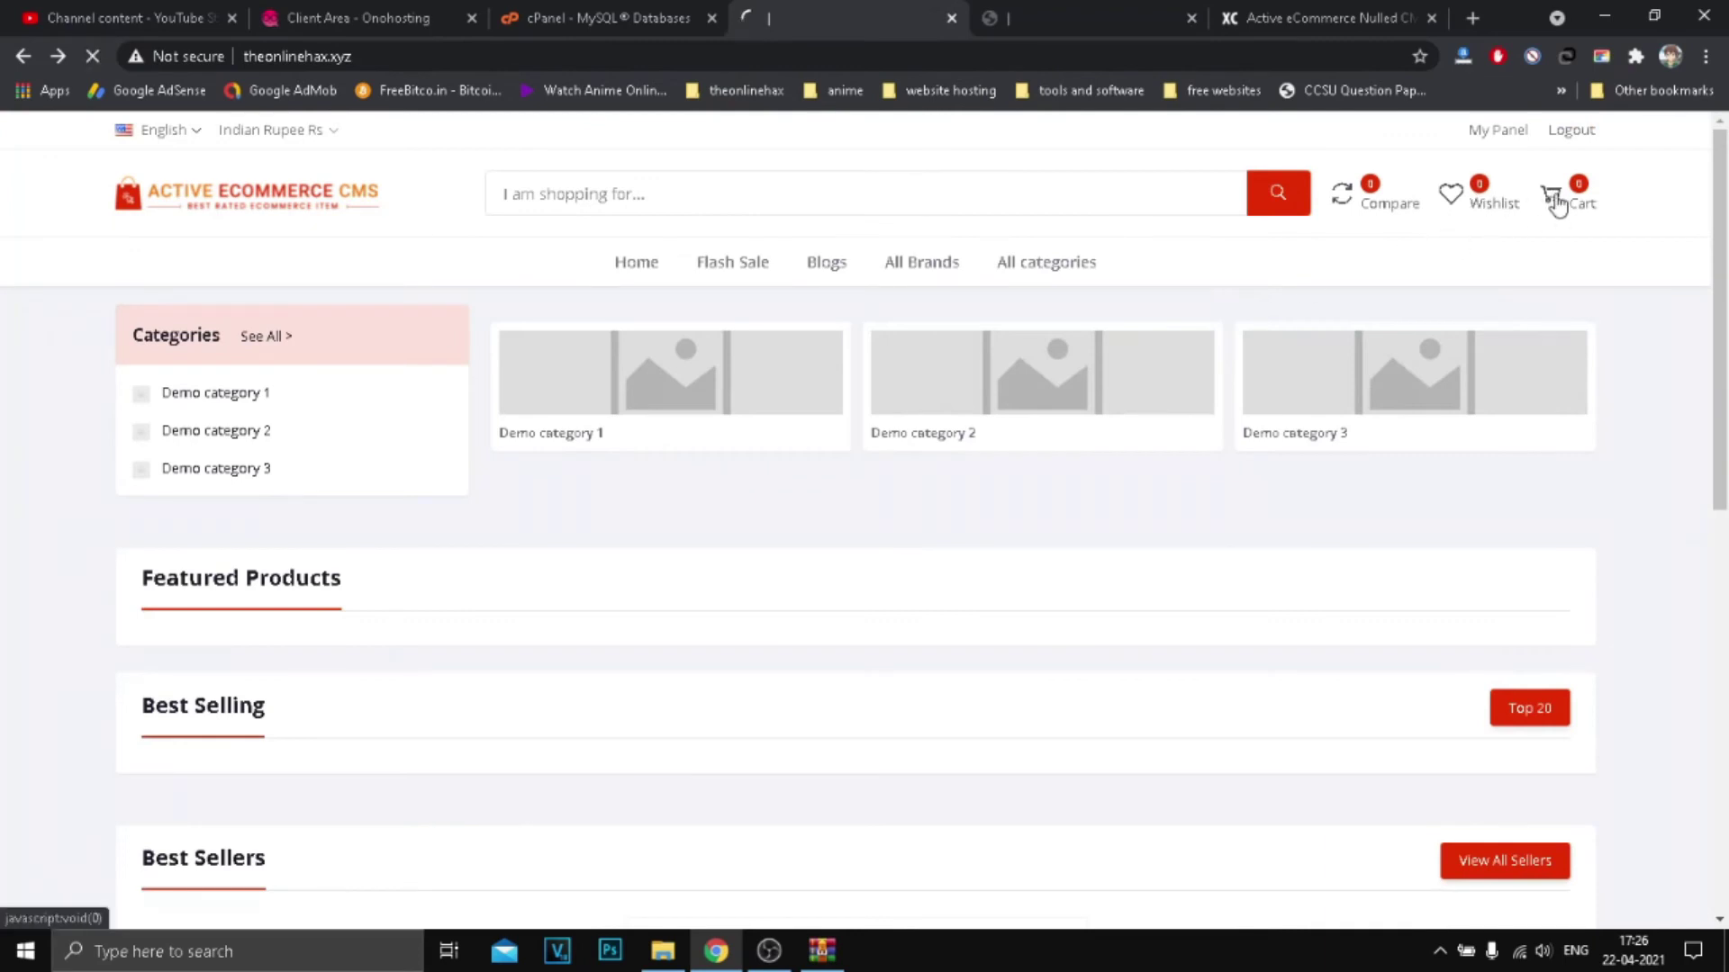
{"action": "scroll", "coordinate": [1116, 586], "scroll_direction": "down", "scroll_amount": 3}
{"action": "scroll", "coordinate": [1314, 466], "scroll_direction": "up", "scroll_amount": 3}
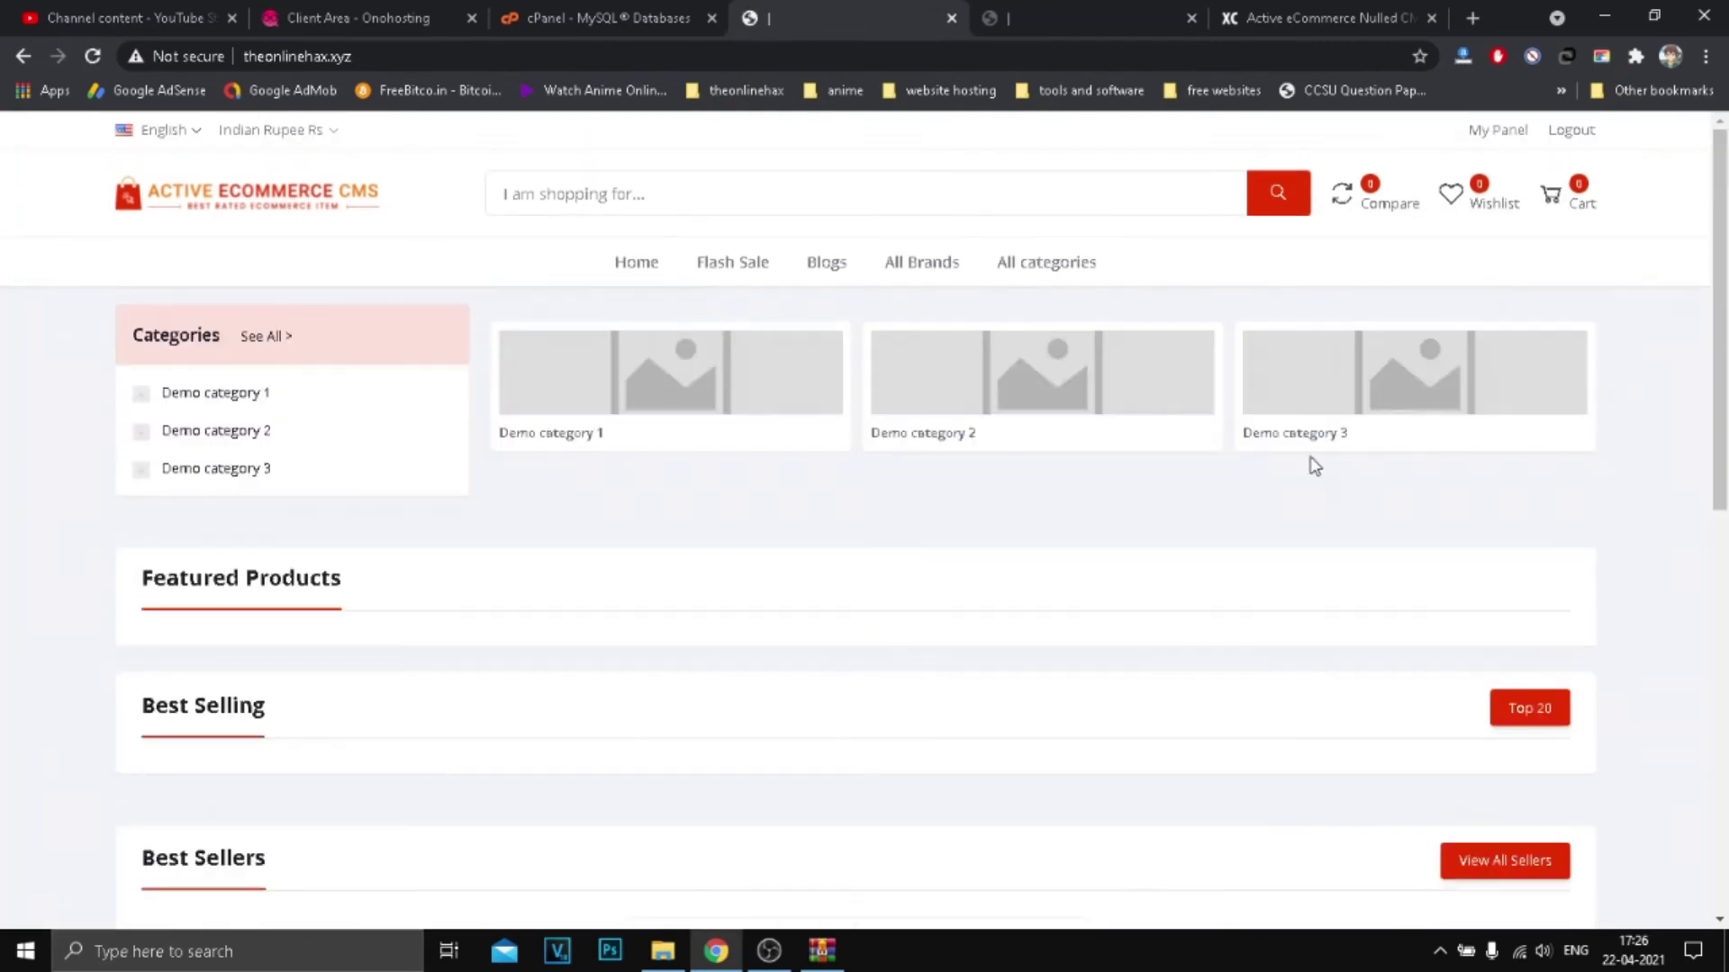
{"action": "left_click", "coordinate": [1579, 206]}
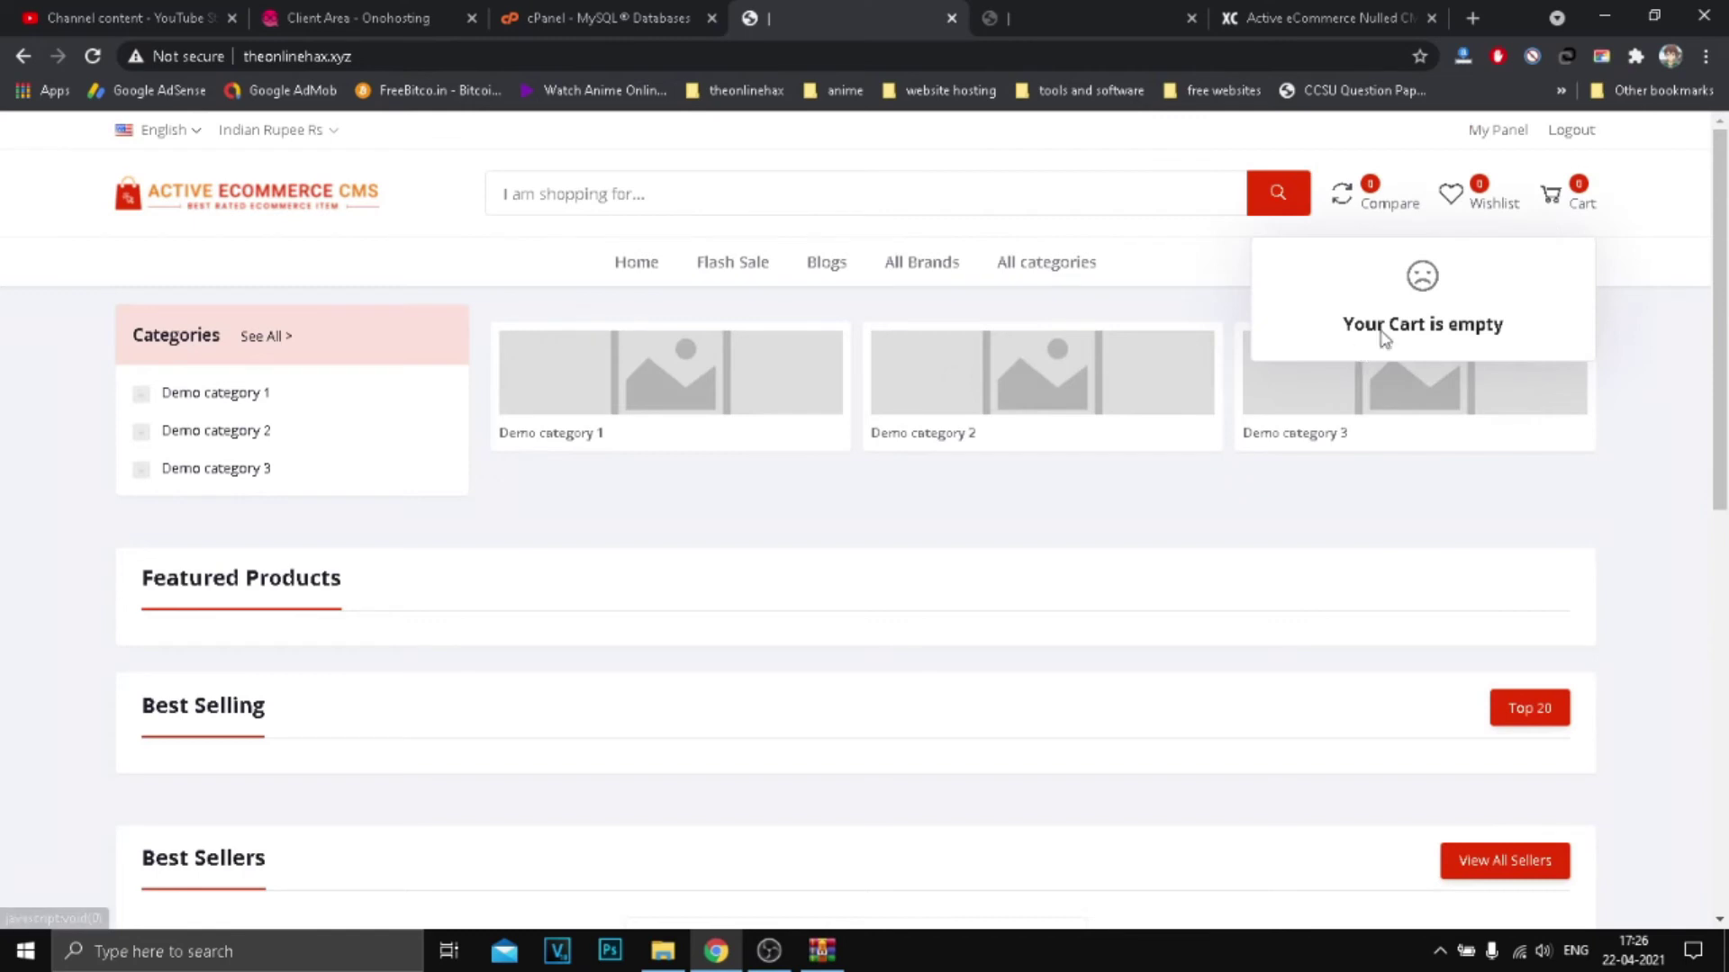
{"action": "left_click", "coordinate": [1144, 16]}
{"action": "left_click", "coordinate": [855, 16]}
Step: Back in admin, open Customers > Customer List showing the single demo customer
{"action": "left_click", "coordinate": [1081, 16]}
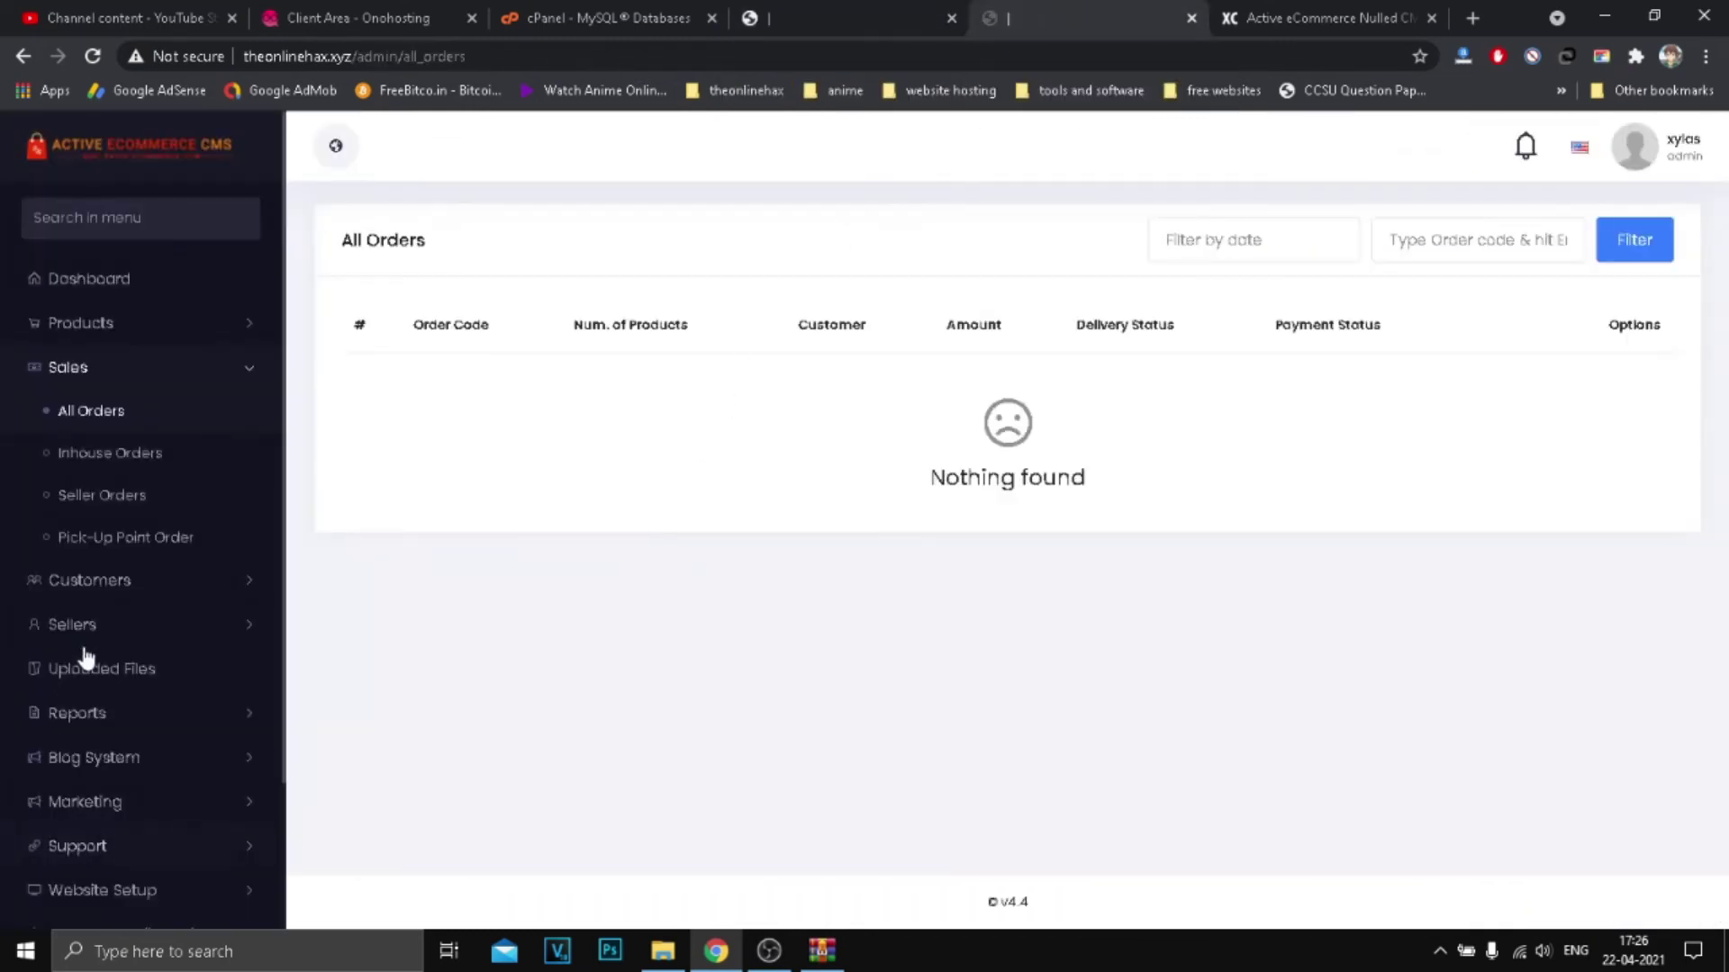
{"action": "scroll", "coordinate": [135, 630], "scroll_direction": "down", "scroll_amount": 1}
{"action": "left_click", "coordinate": [120, 470]}
{"action": "left_click", "coordinate": [140, 406]}
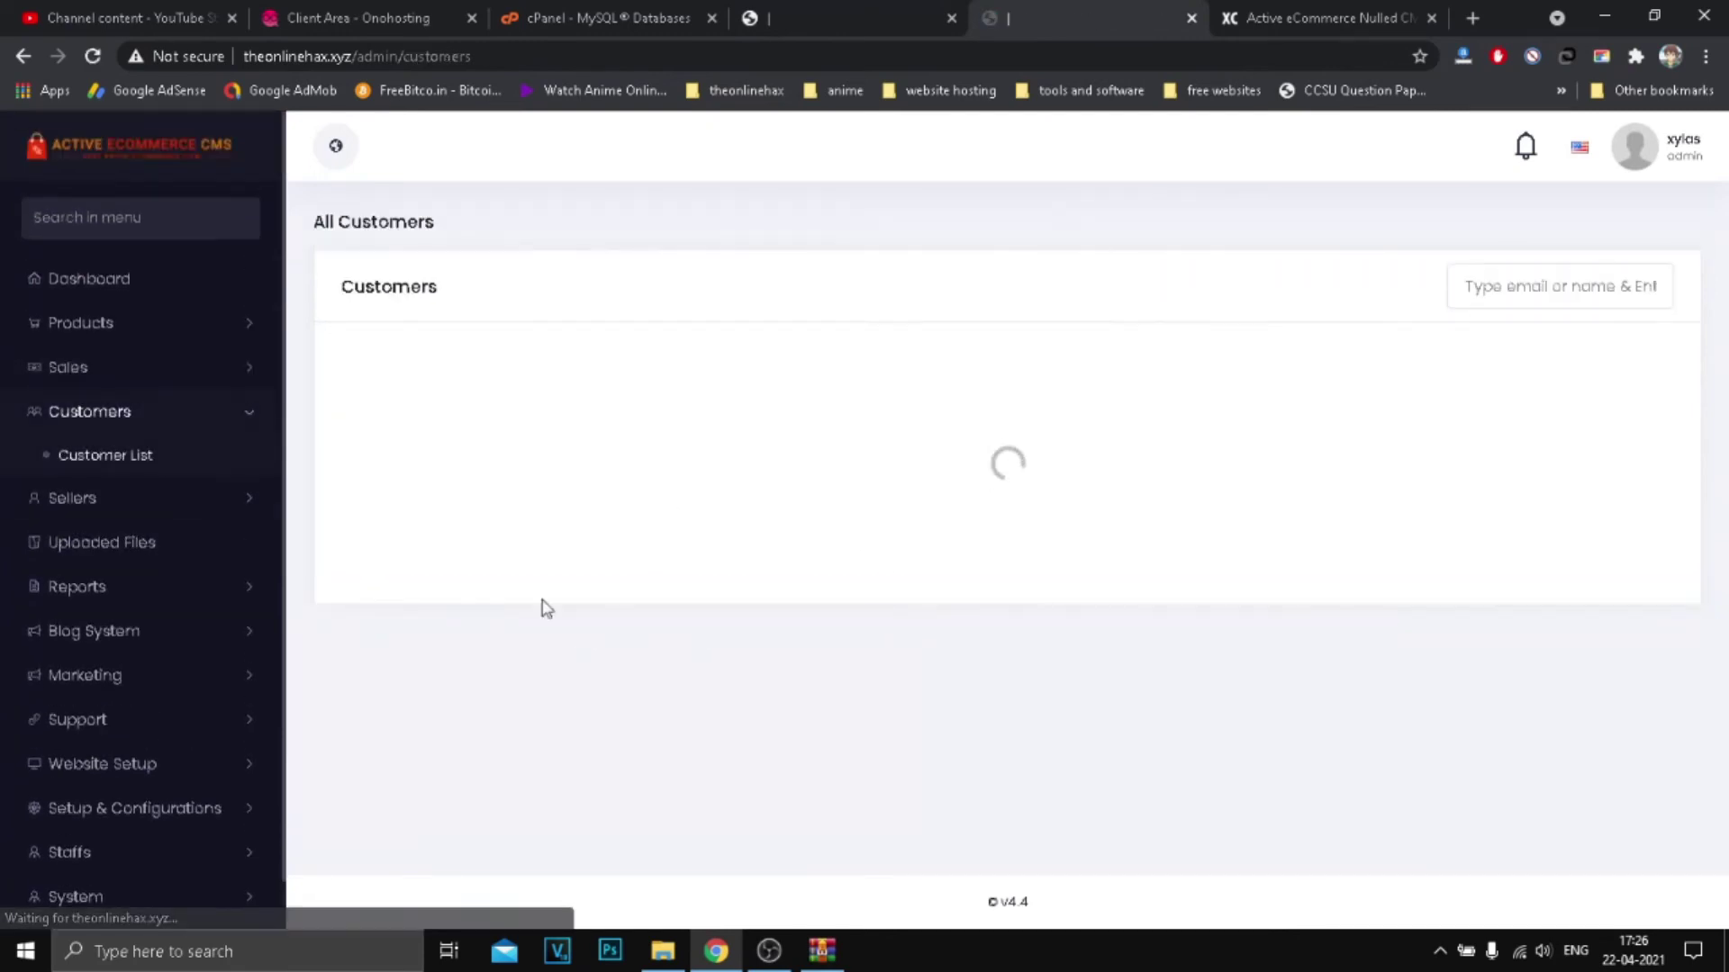
{"action": "scroll", "coordinate": [81, 500], "scroll_direction": "down", "scroll_amount": 1}
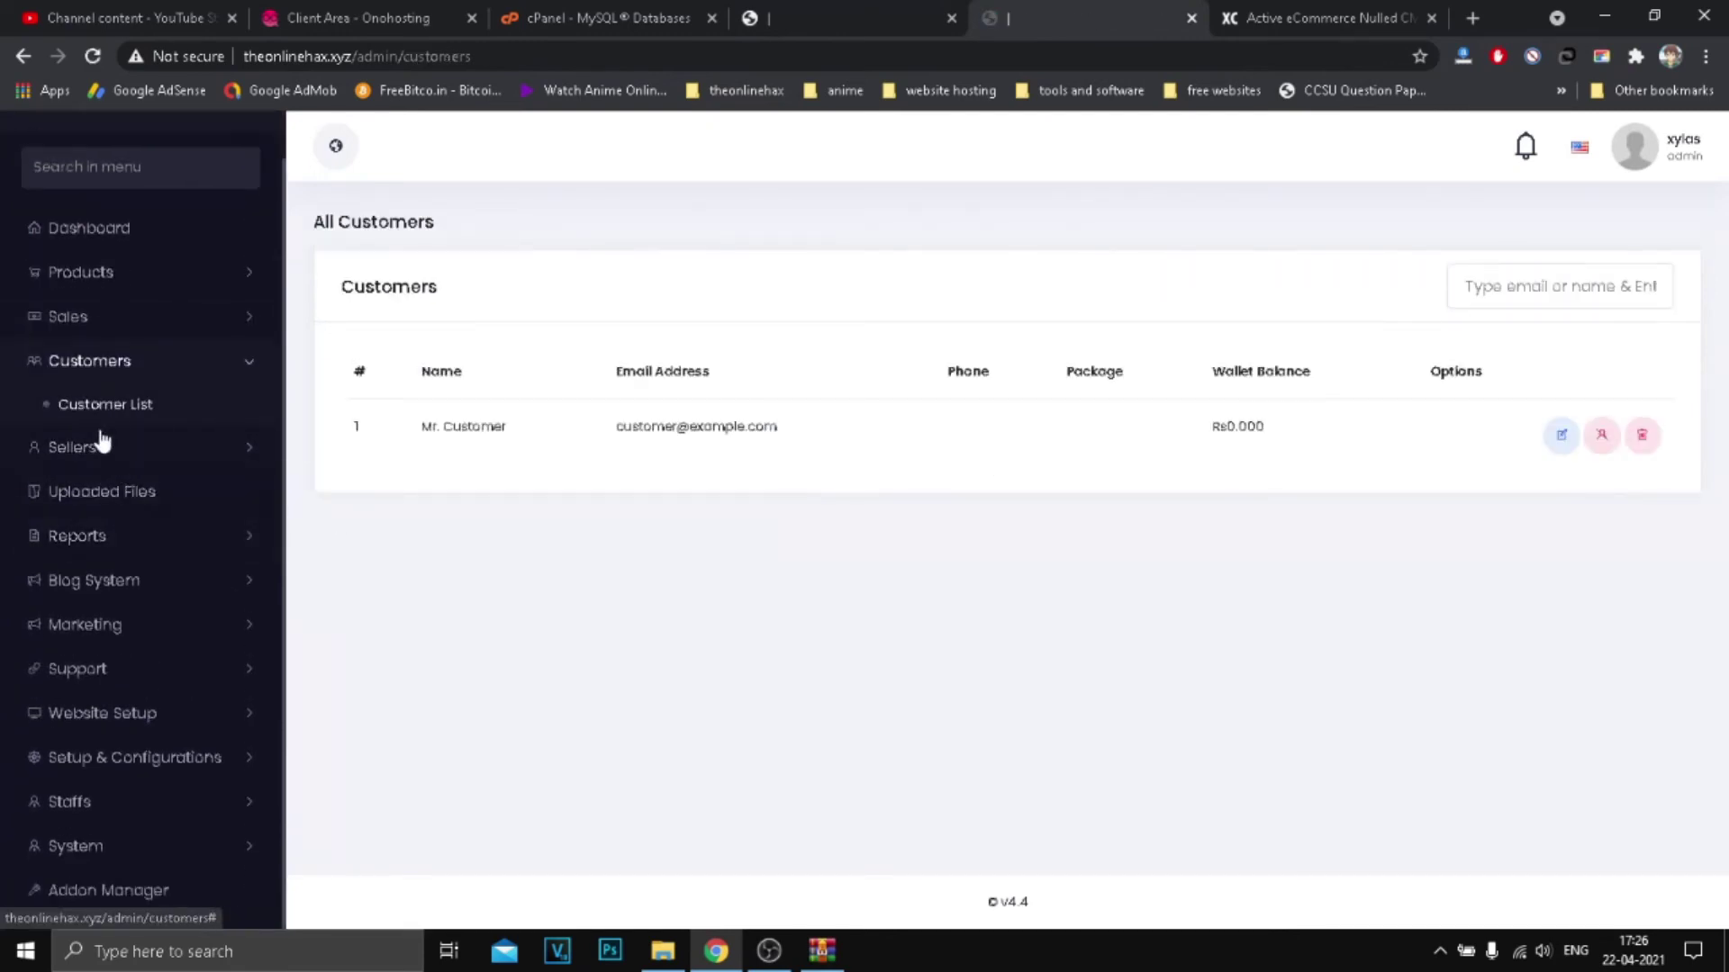
Step: Expand Sellers in the menu and open the Uploaded Files page
{"action": "left_click", "coordinate": [95, 445]}
{"action": "left_click", "coordinate": [811, 18]}
{"action": "left_click", "coordinate": [1080, 18]}
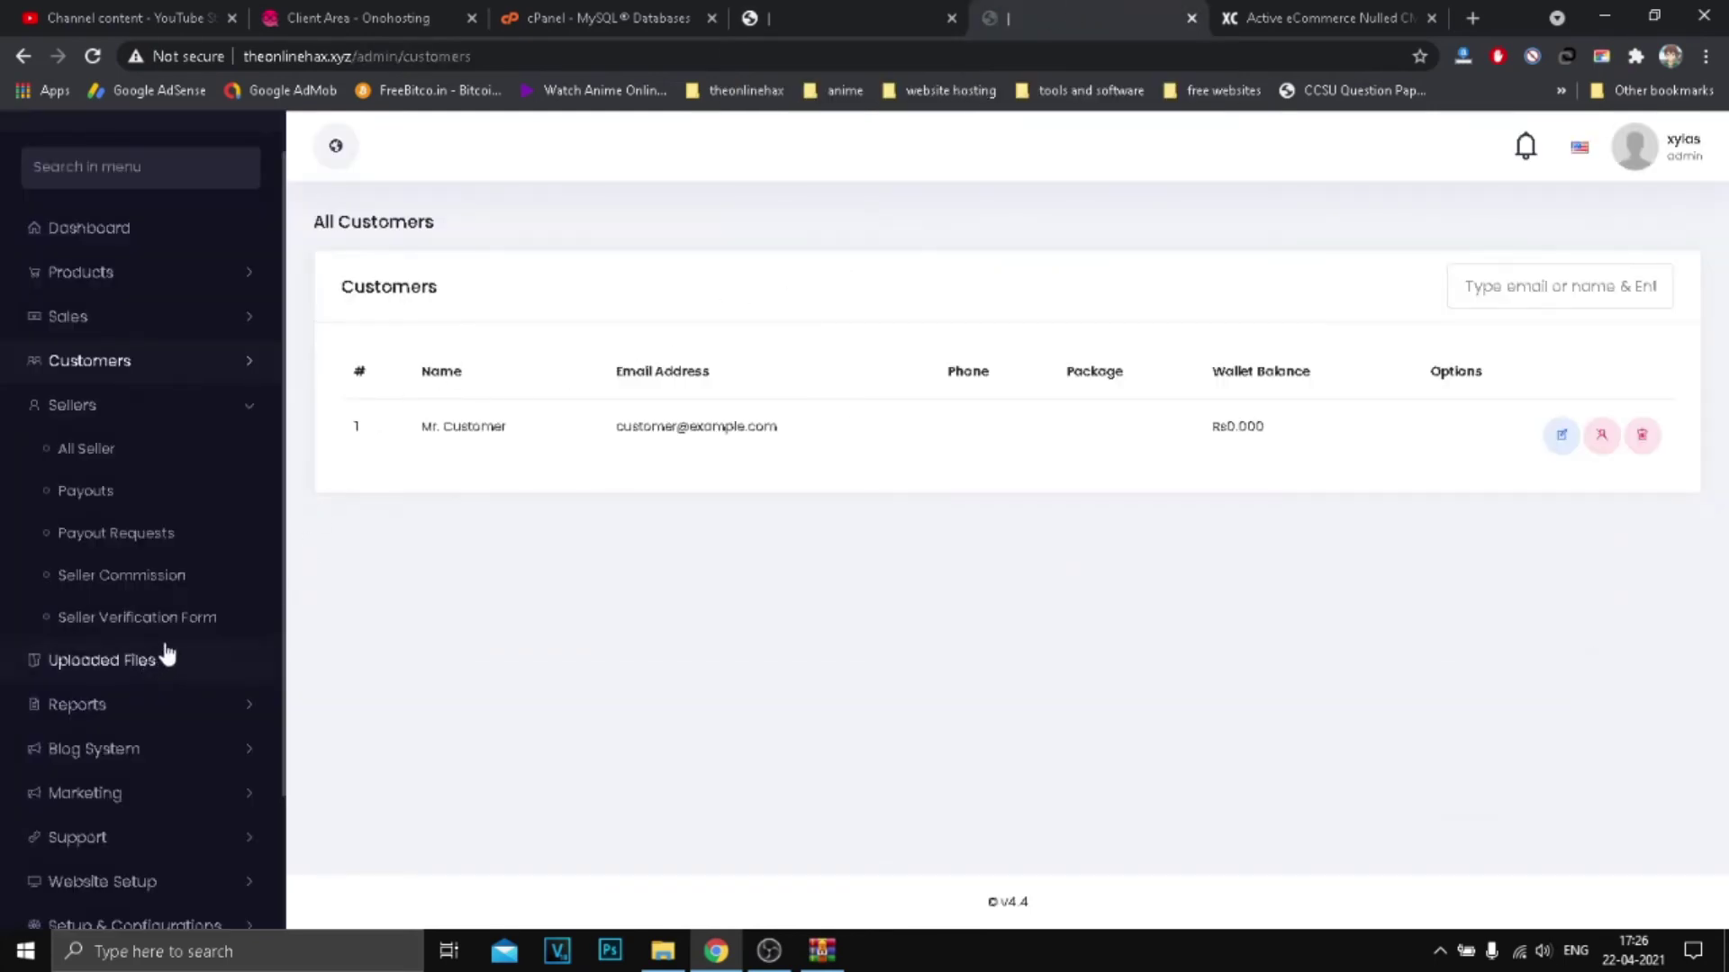
{"action": "left_click", "coordinate": [183, 420]}
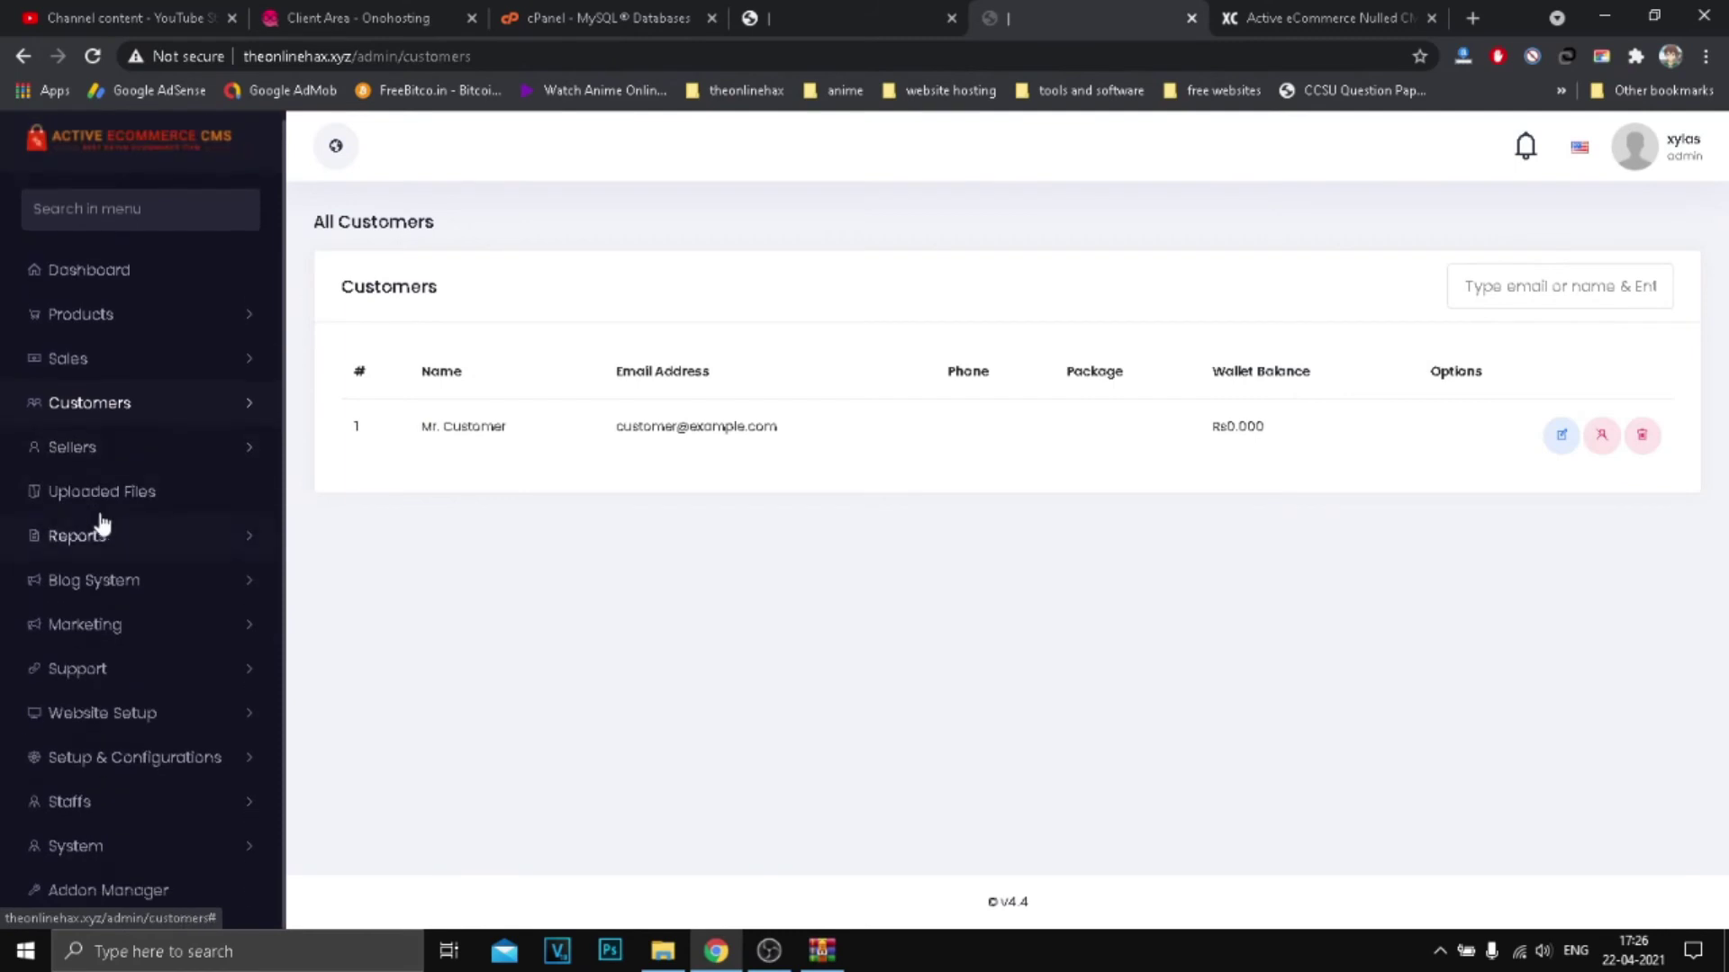
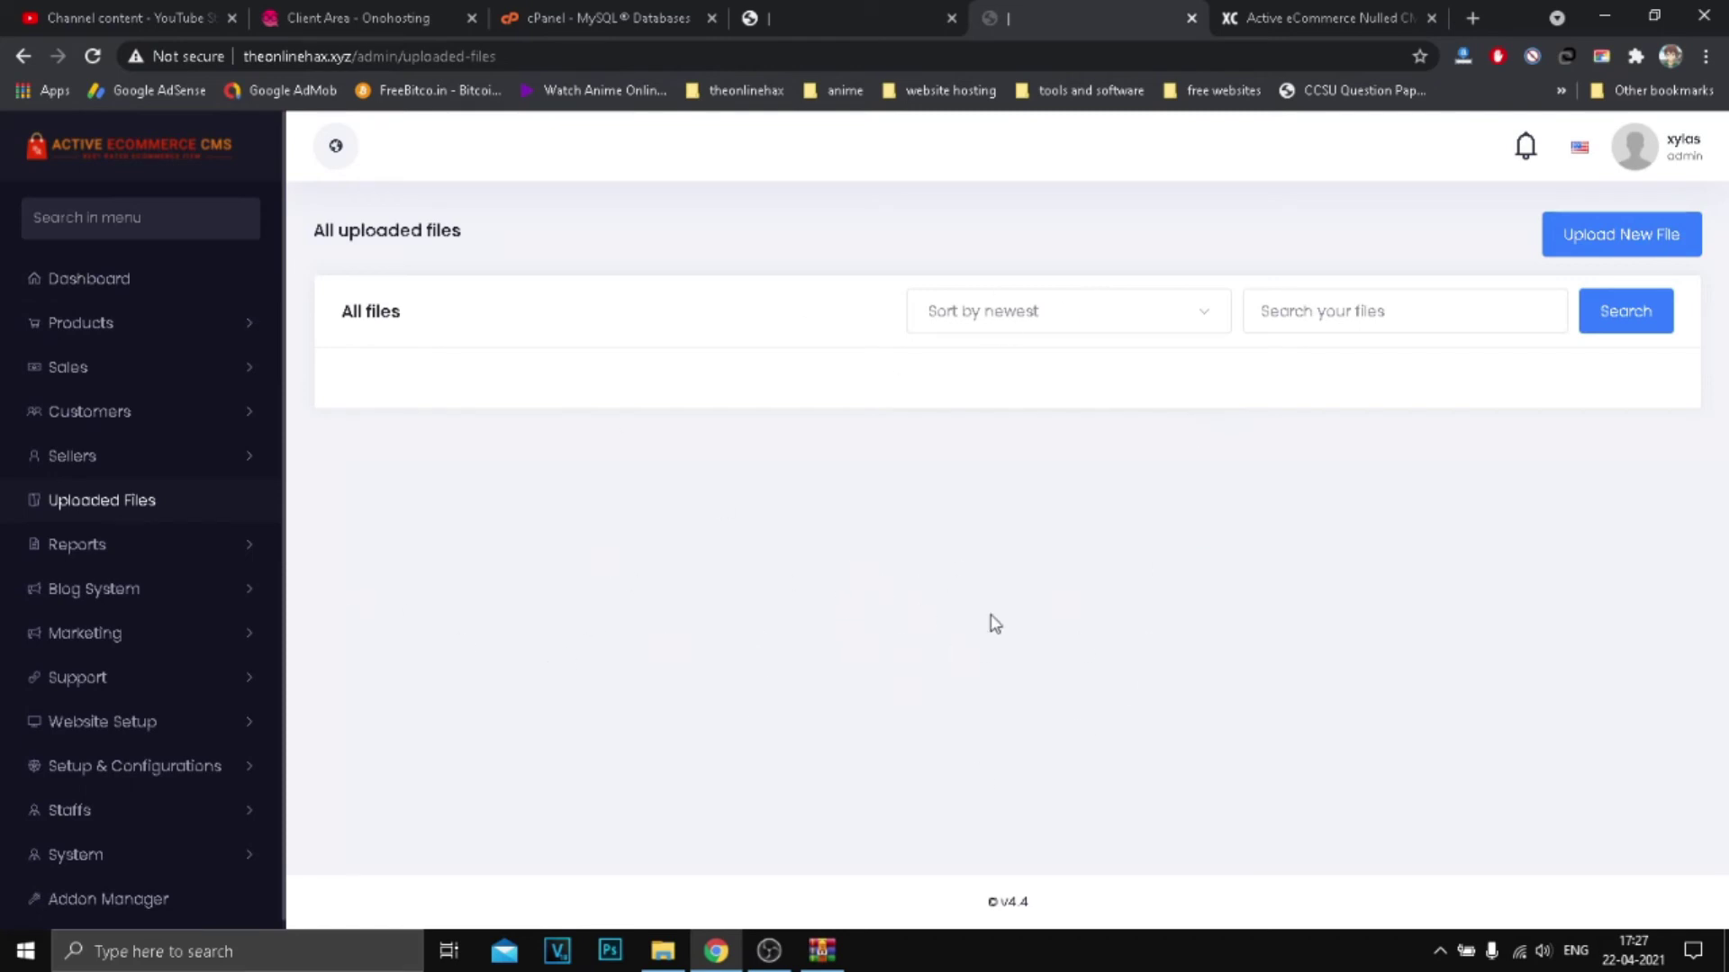
Step: Check that Addon Manager shows No Addon Installed, then open active-ecommerce-cms-addons.zip in WinRAR
{"action": "scroll", "coordinate": [144, 518], "scroll_direction": "down", "scroll_amount": 1}
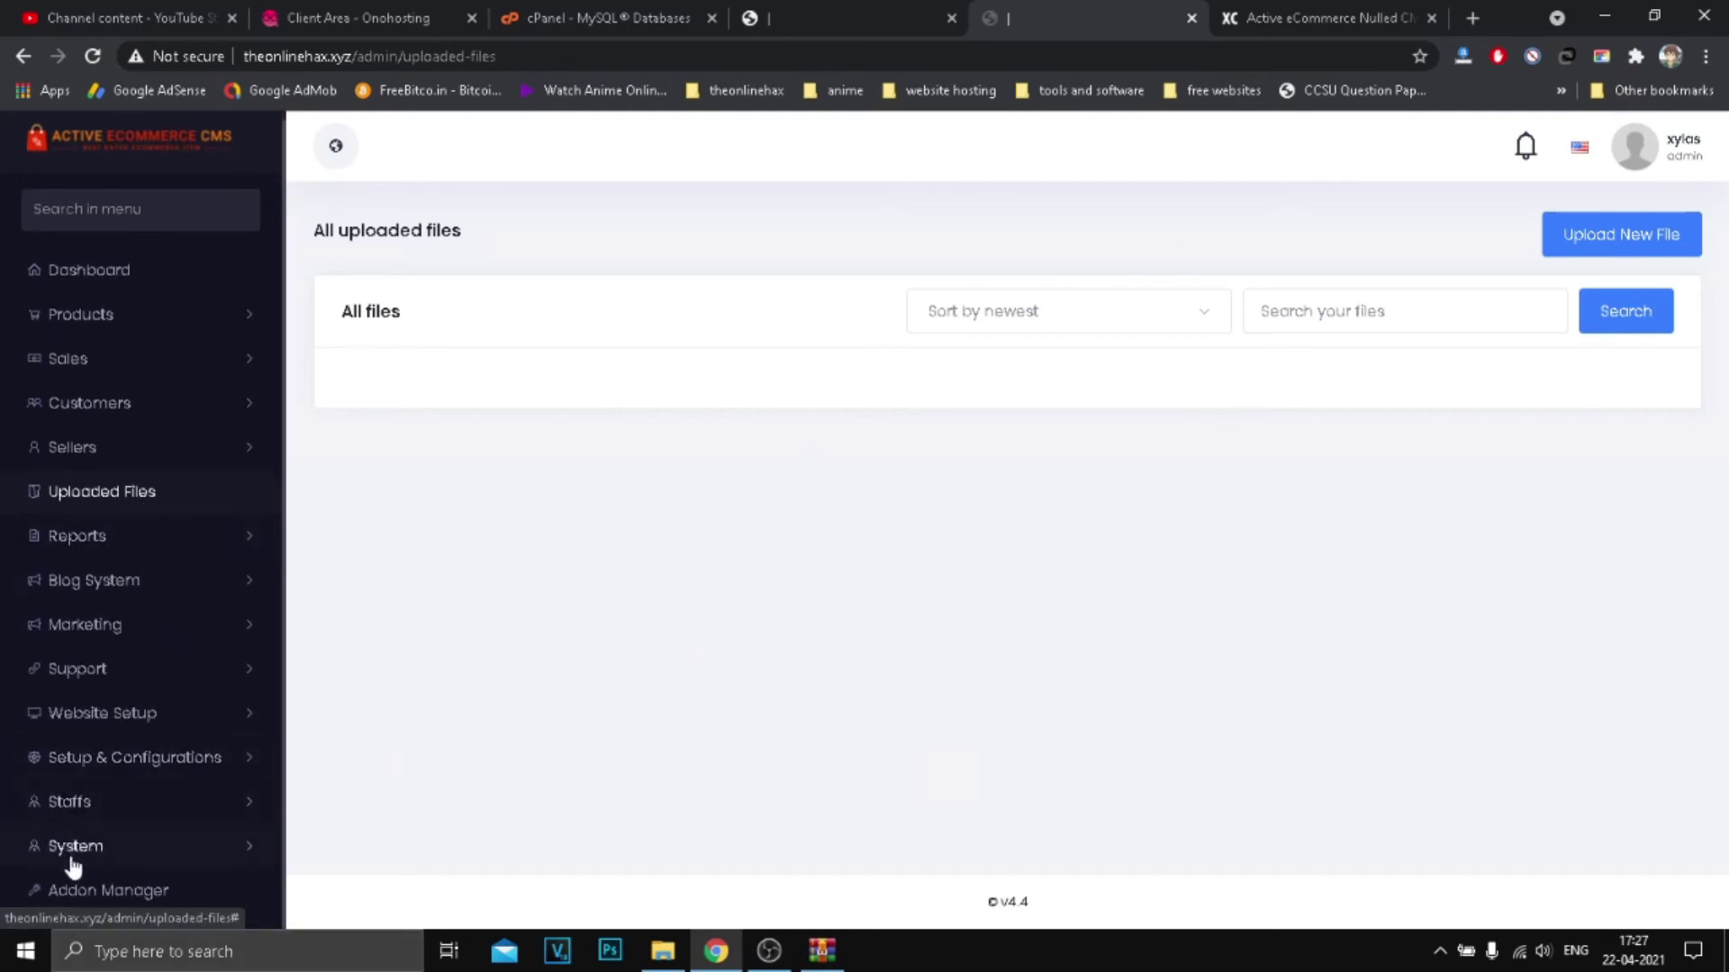
{"action": "left_click", "coordinate": [90, 900]}
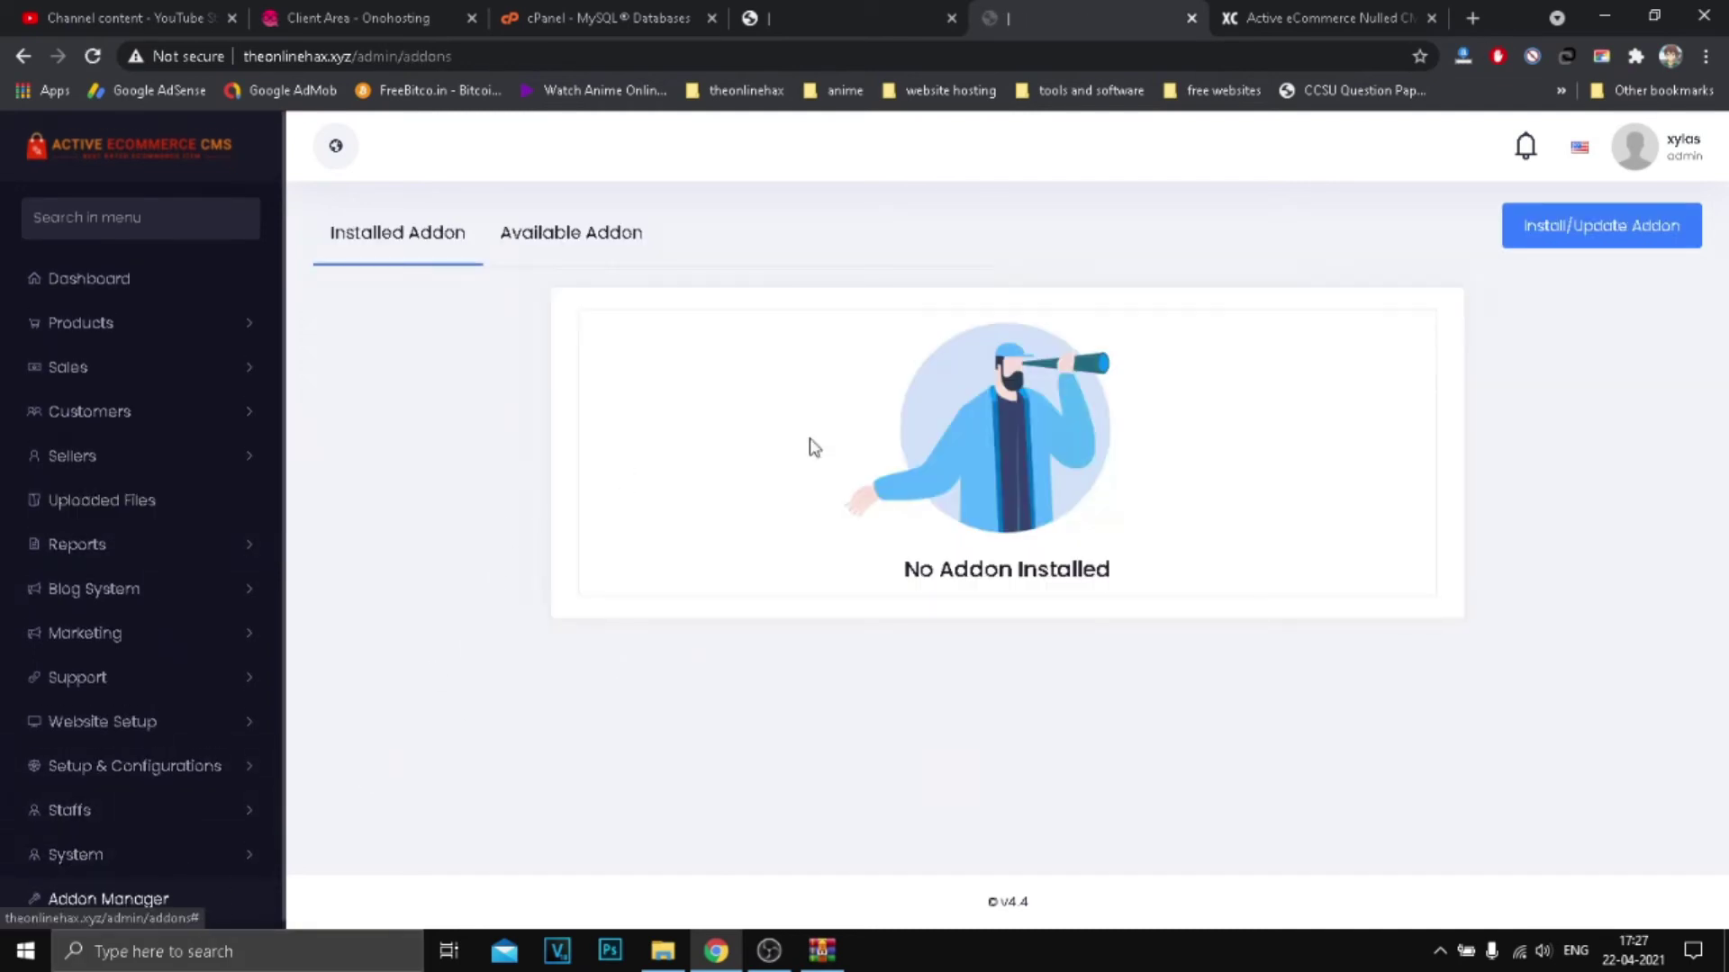
{"action": "left_click", "coordinate": [1604, 16]}
{"action": "left_click_drag", "start_coordinate": [121, 261], "coordinate": [946, 266]}
{"action": "mouse_move", "coordinate": [841, 200]}
{"action": "left_mouse_down"}
{"action": "mouse_move", "coordinate": [1131, 343]}
{"action": "mouse_move", "coordinate": [959, 270]}
{"action": "left_mouse_up"}
{"action": "double_click", "coordinate": [959, 270]}
{"action": "left_click_drag", "start_coordinate": [514, 529], "coordinate": [775, 306]}
{"action": "left_click", "coordinate": [1024, 556]}
{"action": "left_click_drag", "start_coordinate": [1360, 425], "coordinate": [1089, 281]}
{"action": "left_click", "coordinate": [1177, 657]}
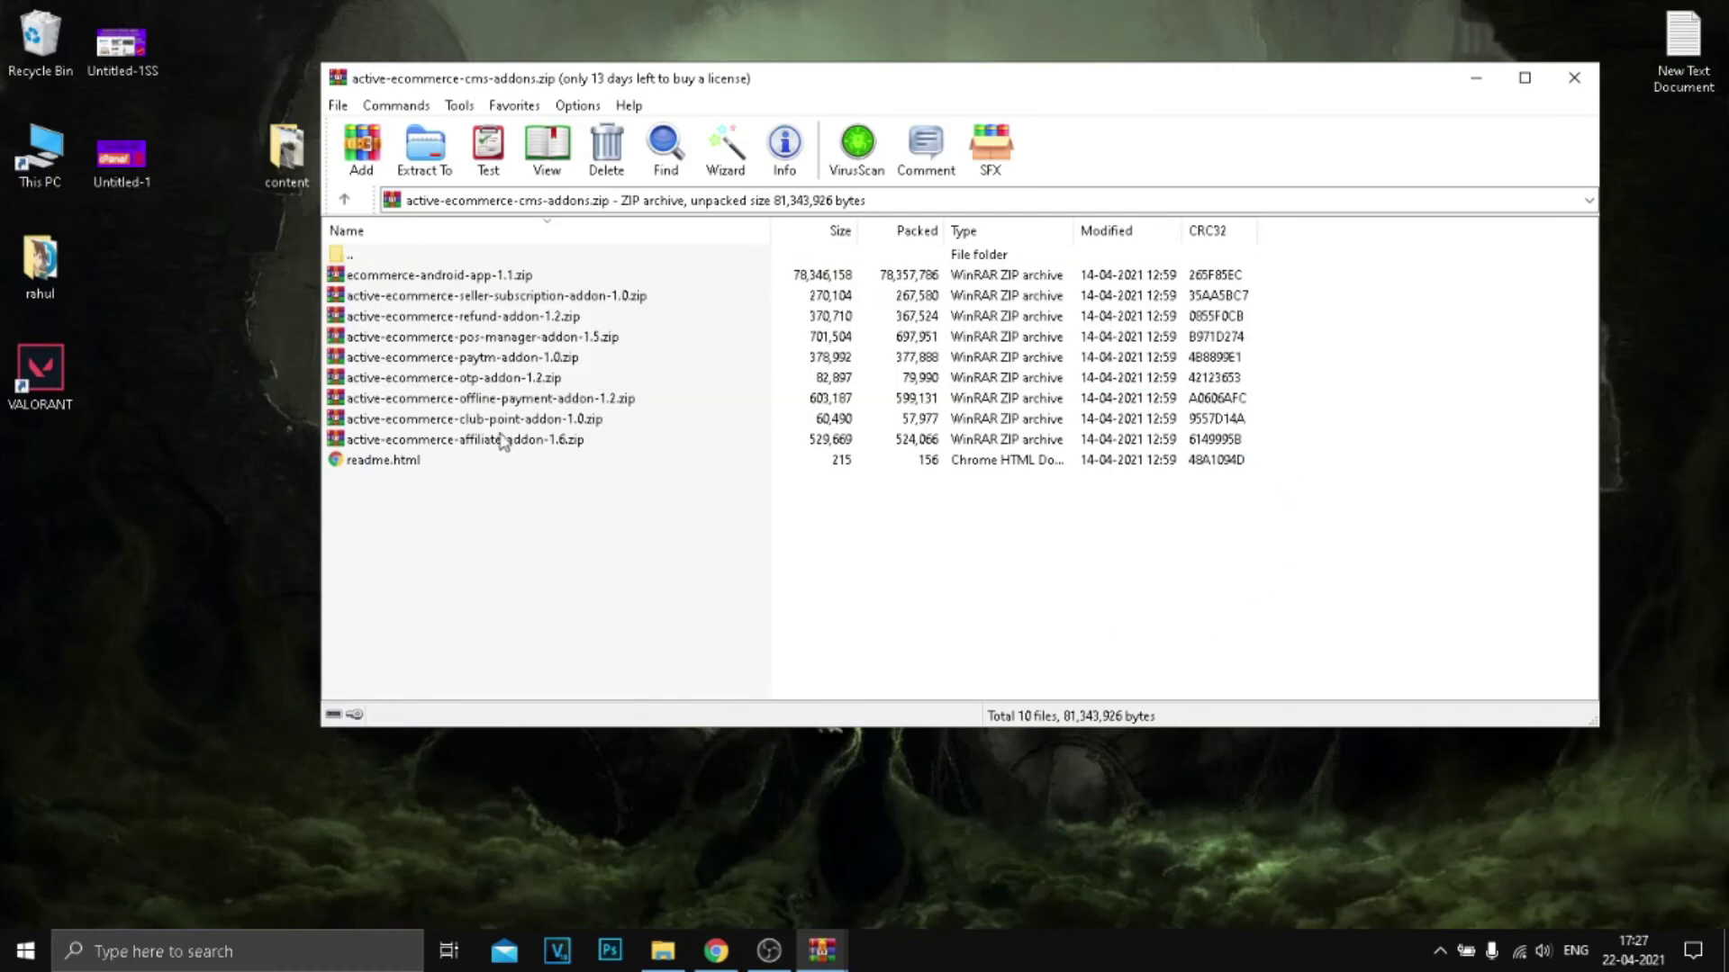
Step: Select the paytm addon zip, close both WinRAR archive windows and return to the browser
{"action": "left_click", "coordinate": [462, 357]}
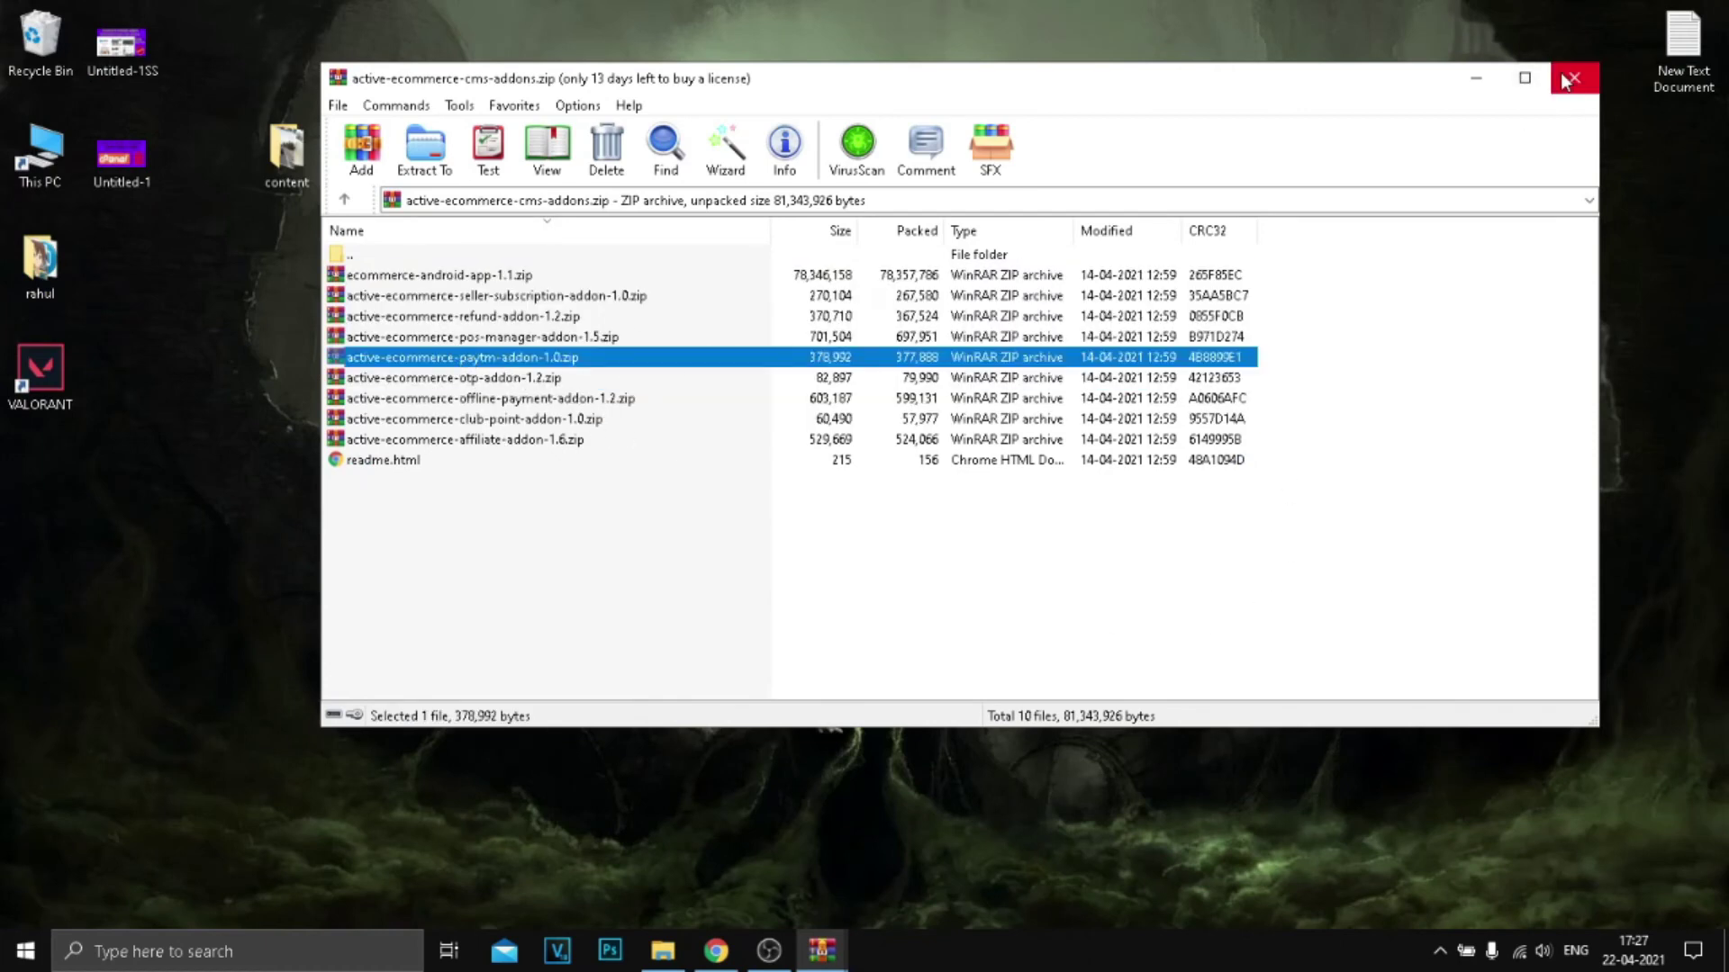
{"action": "left_click", "coordinate": [1574, 77]}
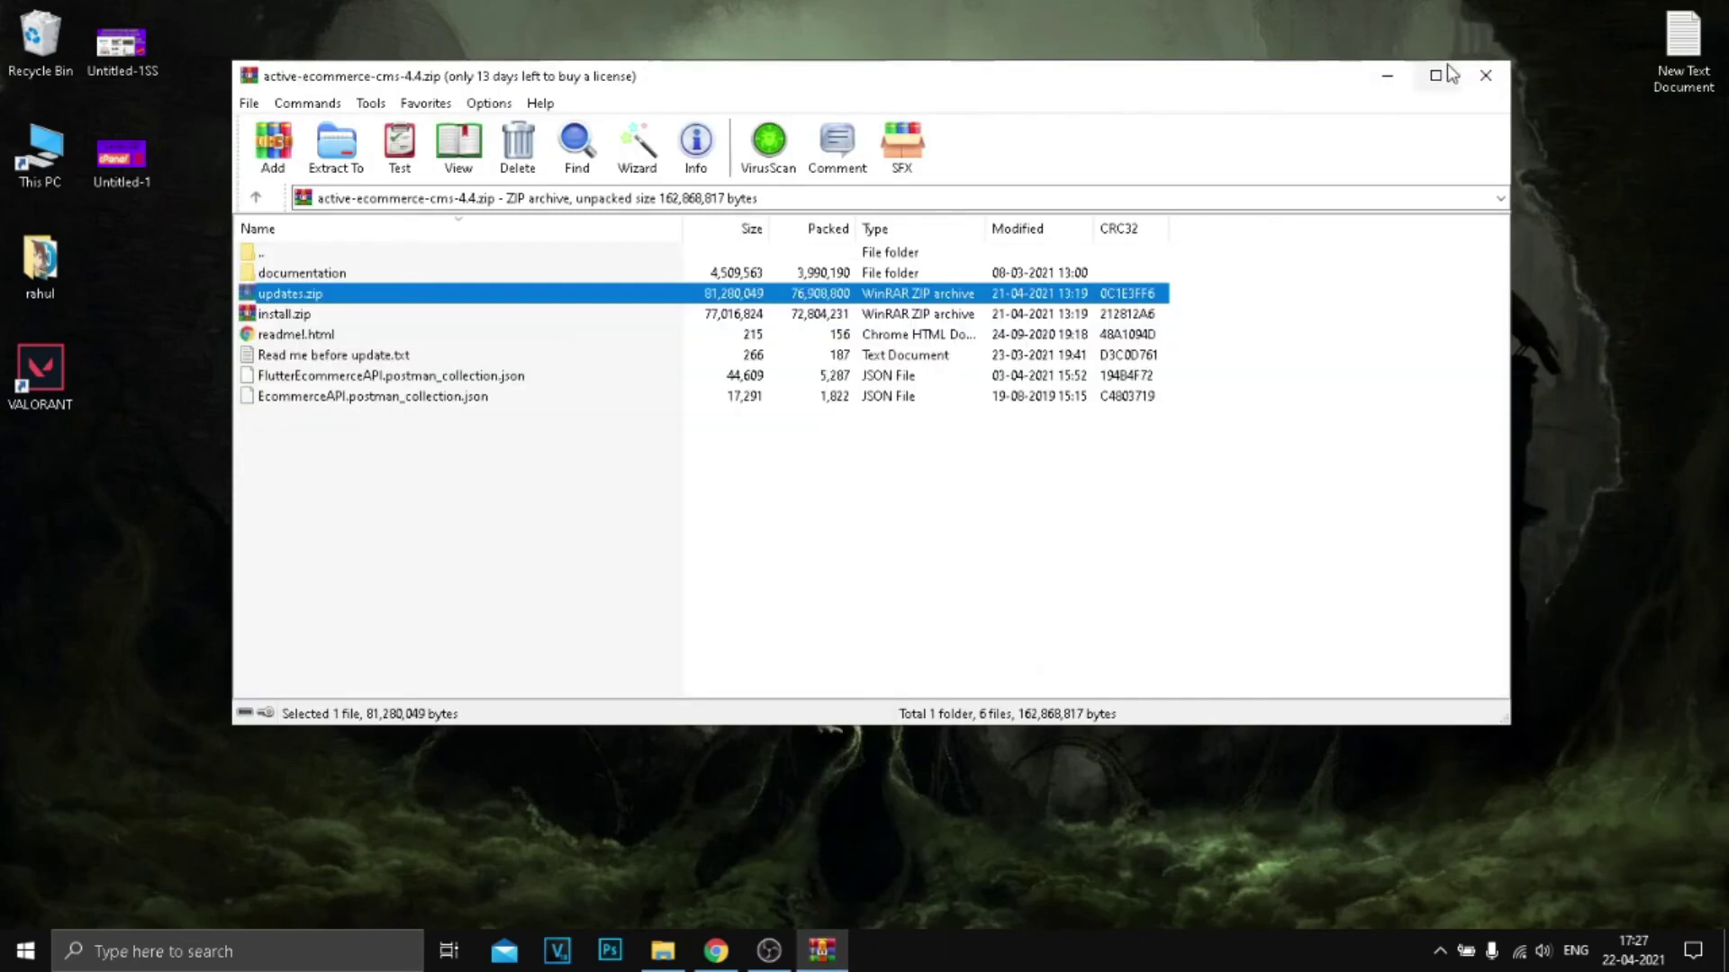
{"action": "left_click", "coordinate": [1486, 75]}
{"action": "left_click", "coordinate": [716, 951]}
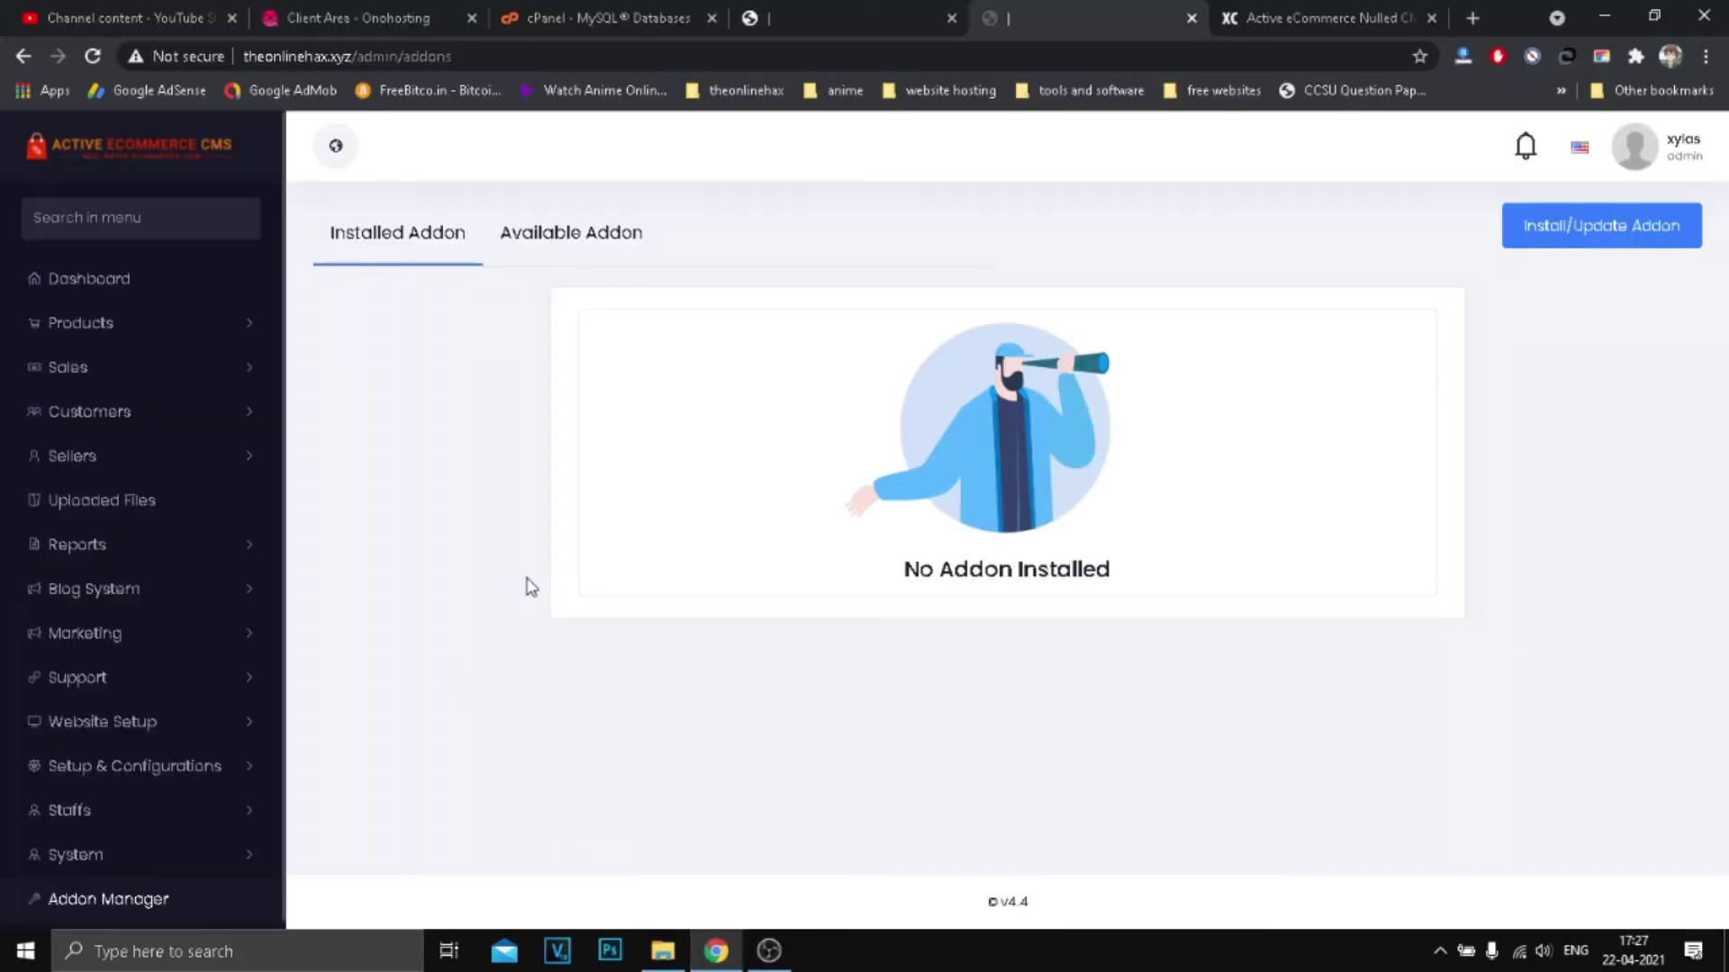
Step: Open the Install/Update Addon form and the System > Update page, then open active-ecommerce-cms-4.4.zip
{"action": "left_click", "coordinate": [1618, 241]}
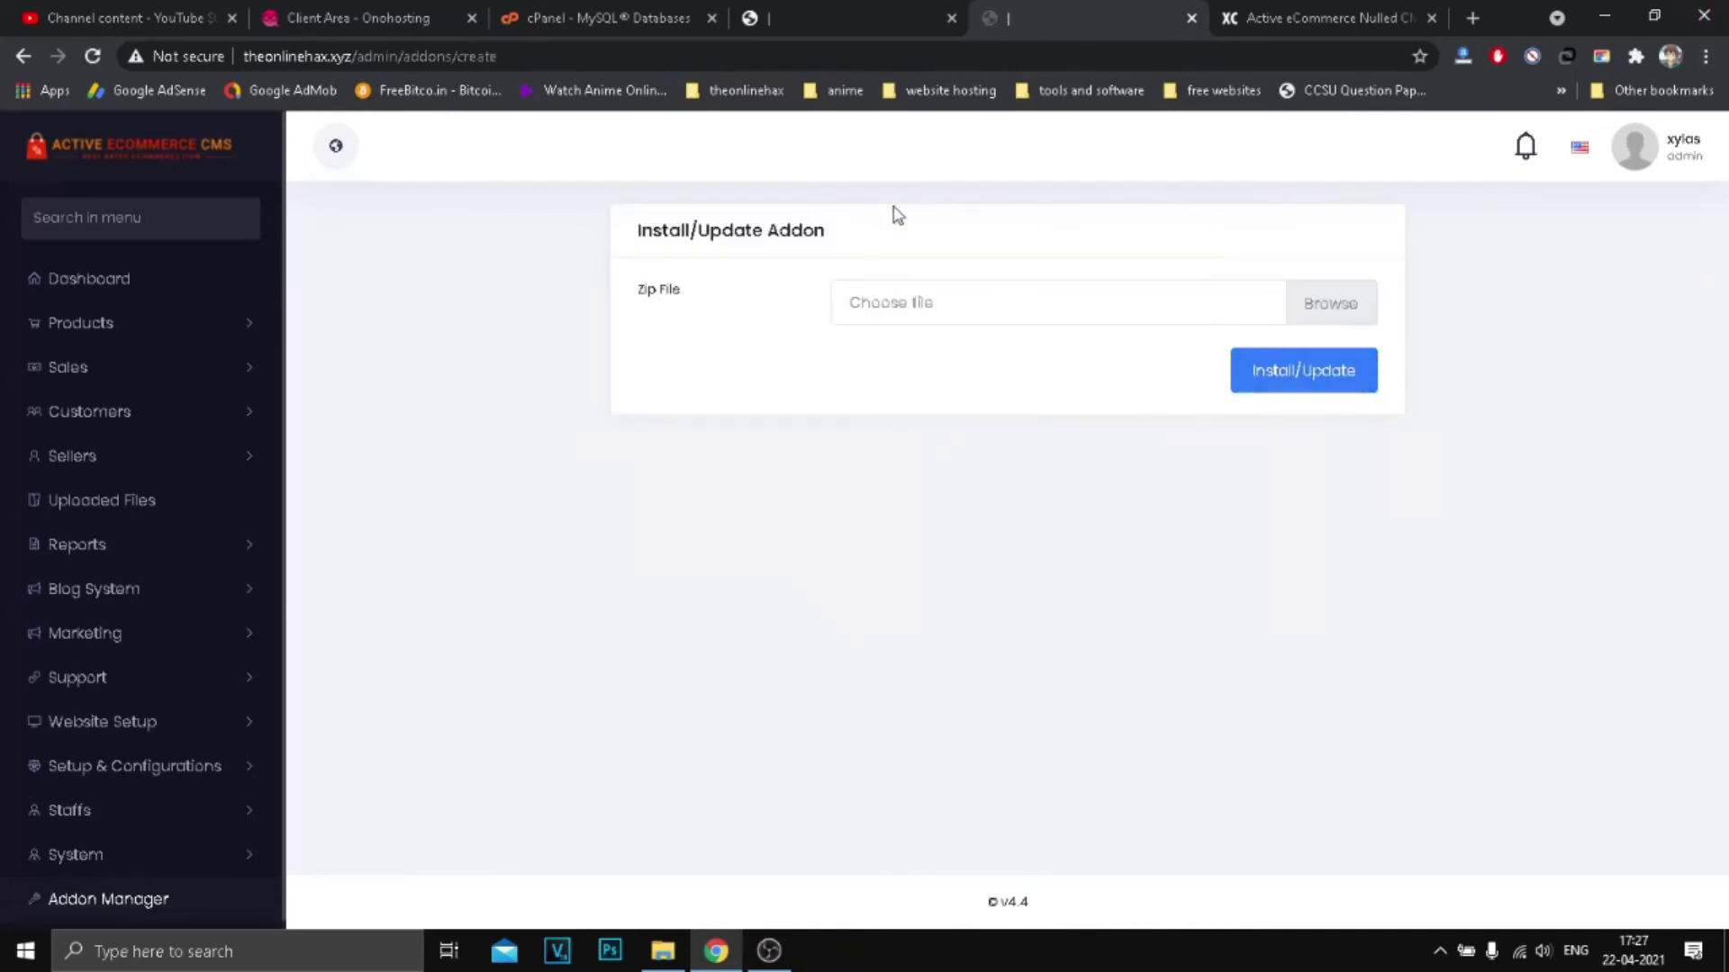
{"action": "left_click", "coordinate": [74, 854]}
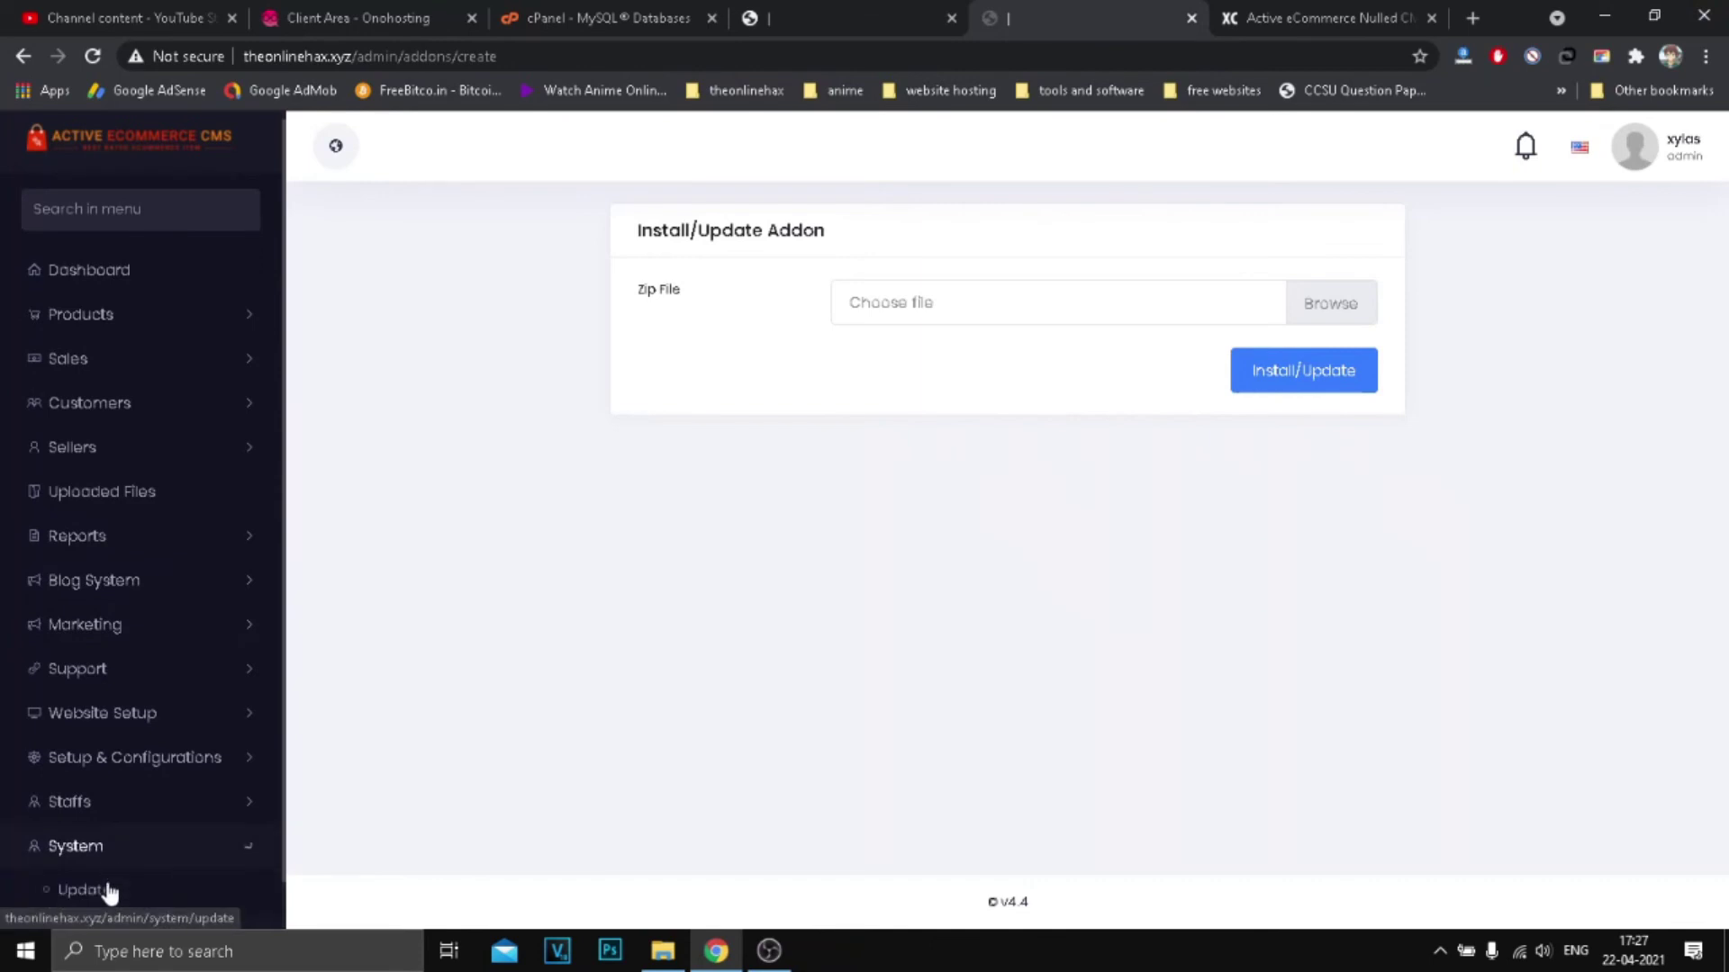
{"action": "scroll", "coordinate": [135, 811], "scroll_direction": "down", "scroll_amount": 1}
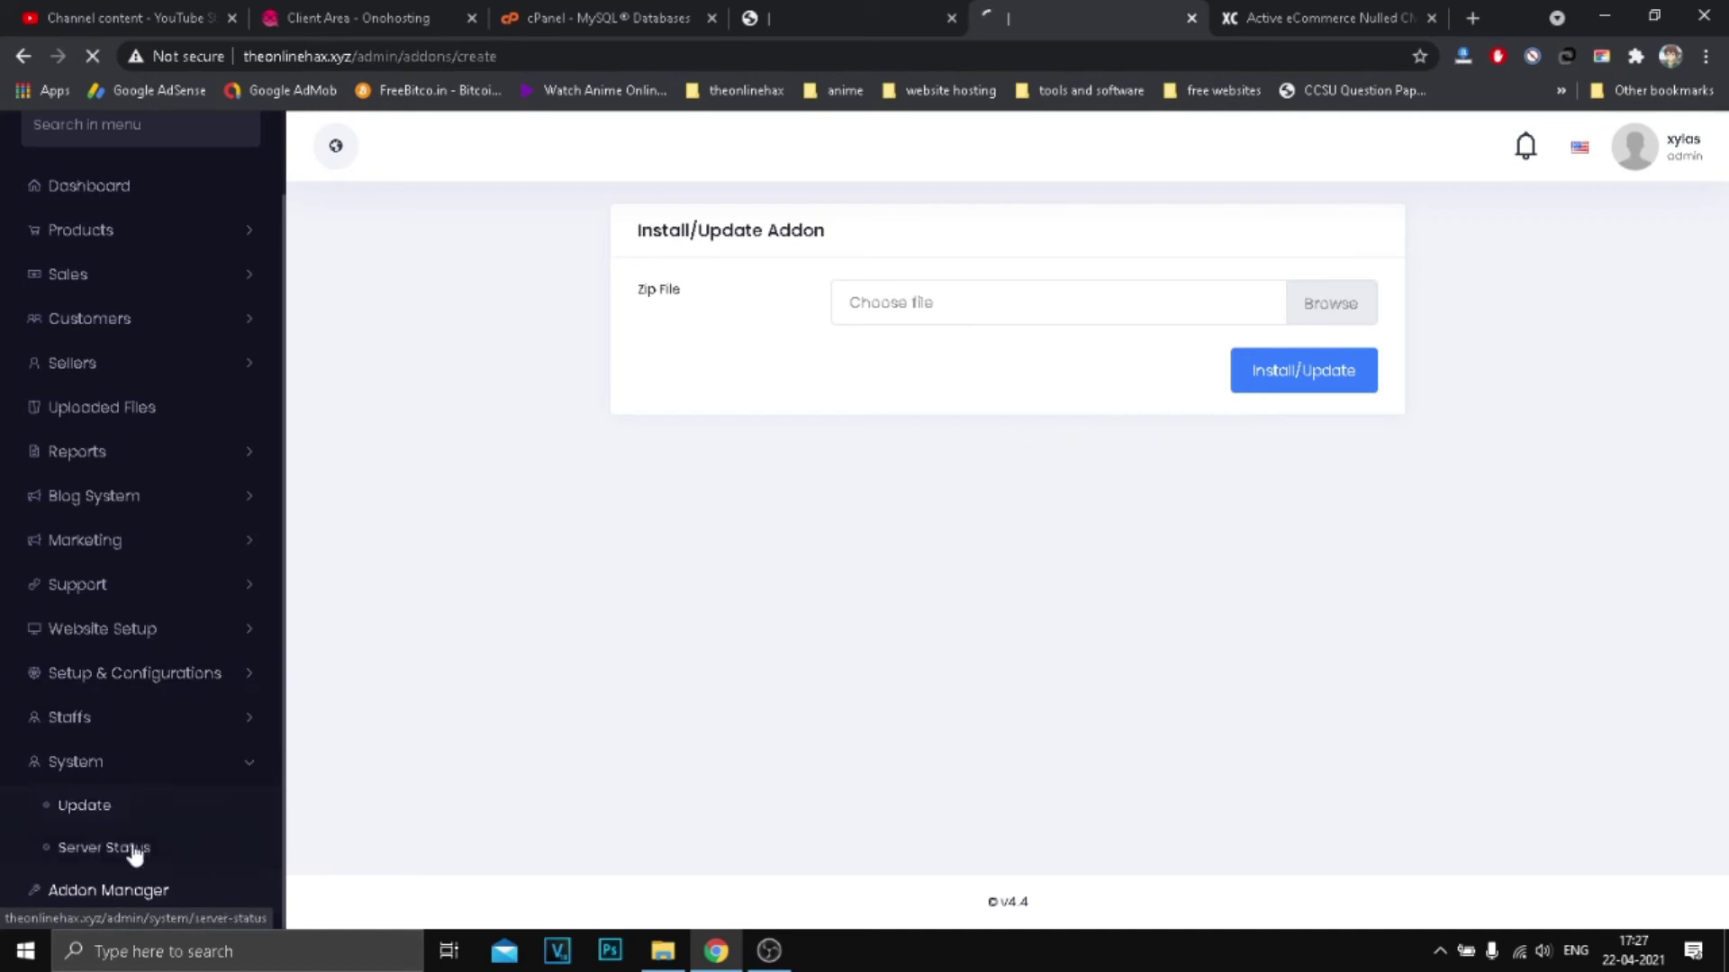
{"action": "left_click", "coordinate": [122, 818]}
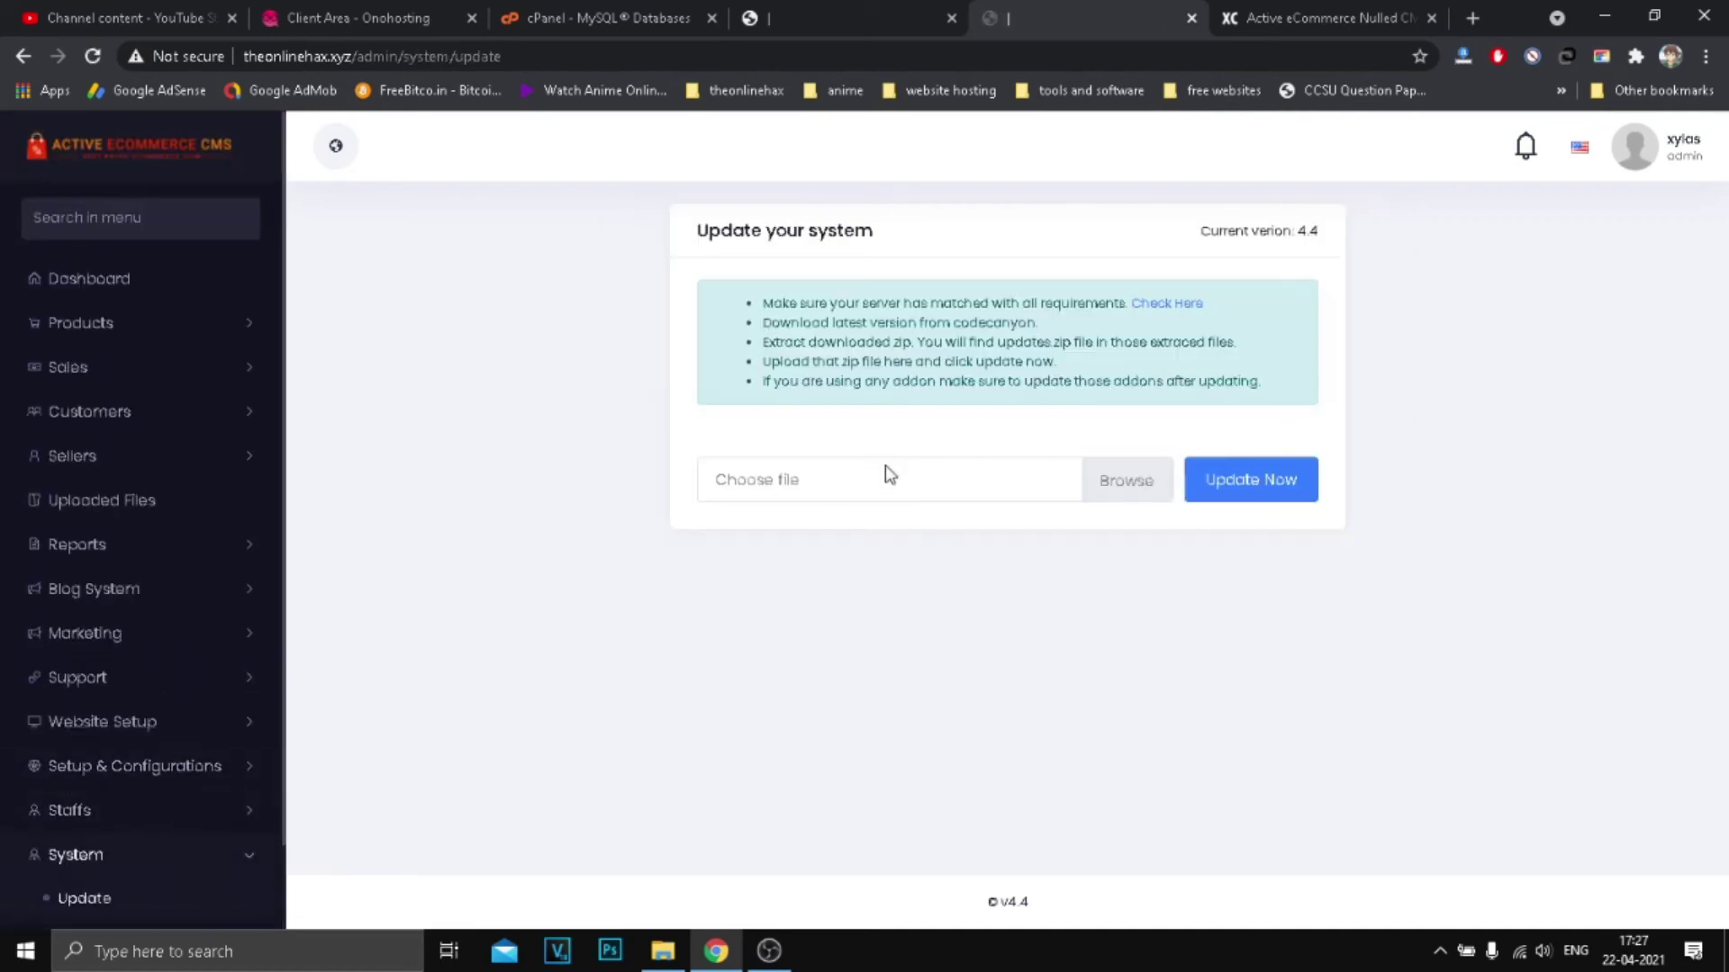
{"action": "left_click", "coordinate": [1604, 15]}
{"action": "double_click", "coordinate": [369, 594]}
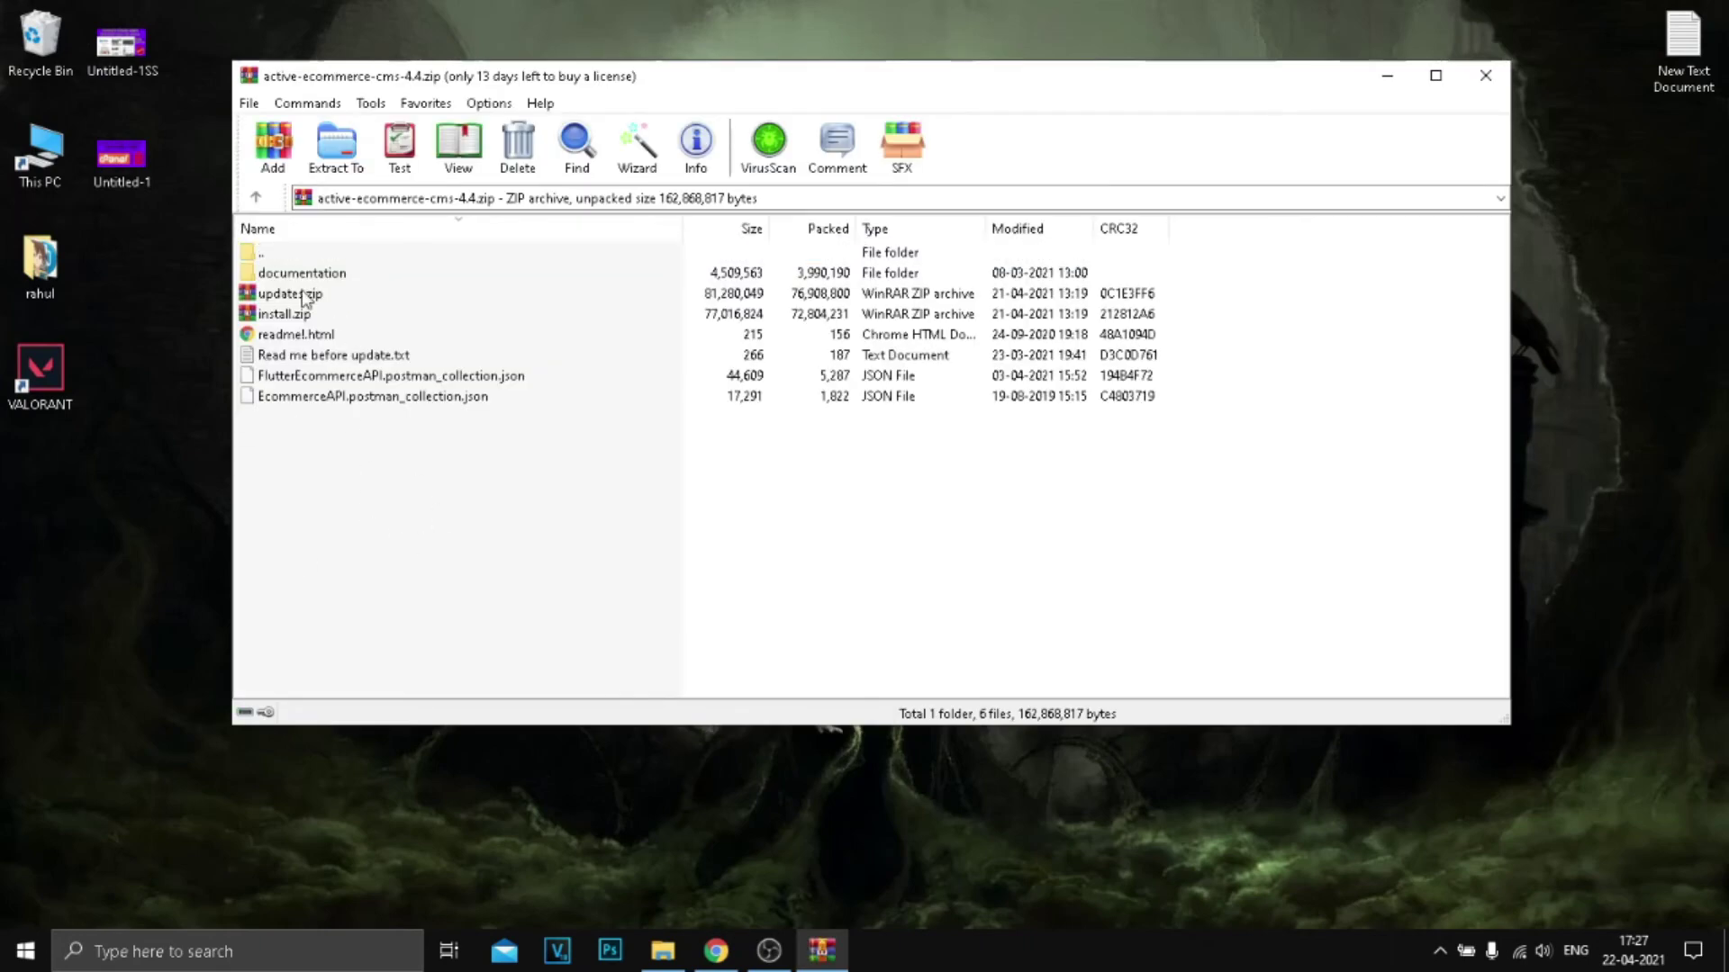
Step: Check updates.zip in the CMS archive and bring the browser back to the Update page
{"action": "left_click", "coordinate": [320, 295]}
{"action": "left_click", "coordinate": [717, 951]}
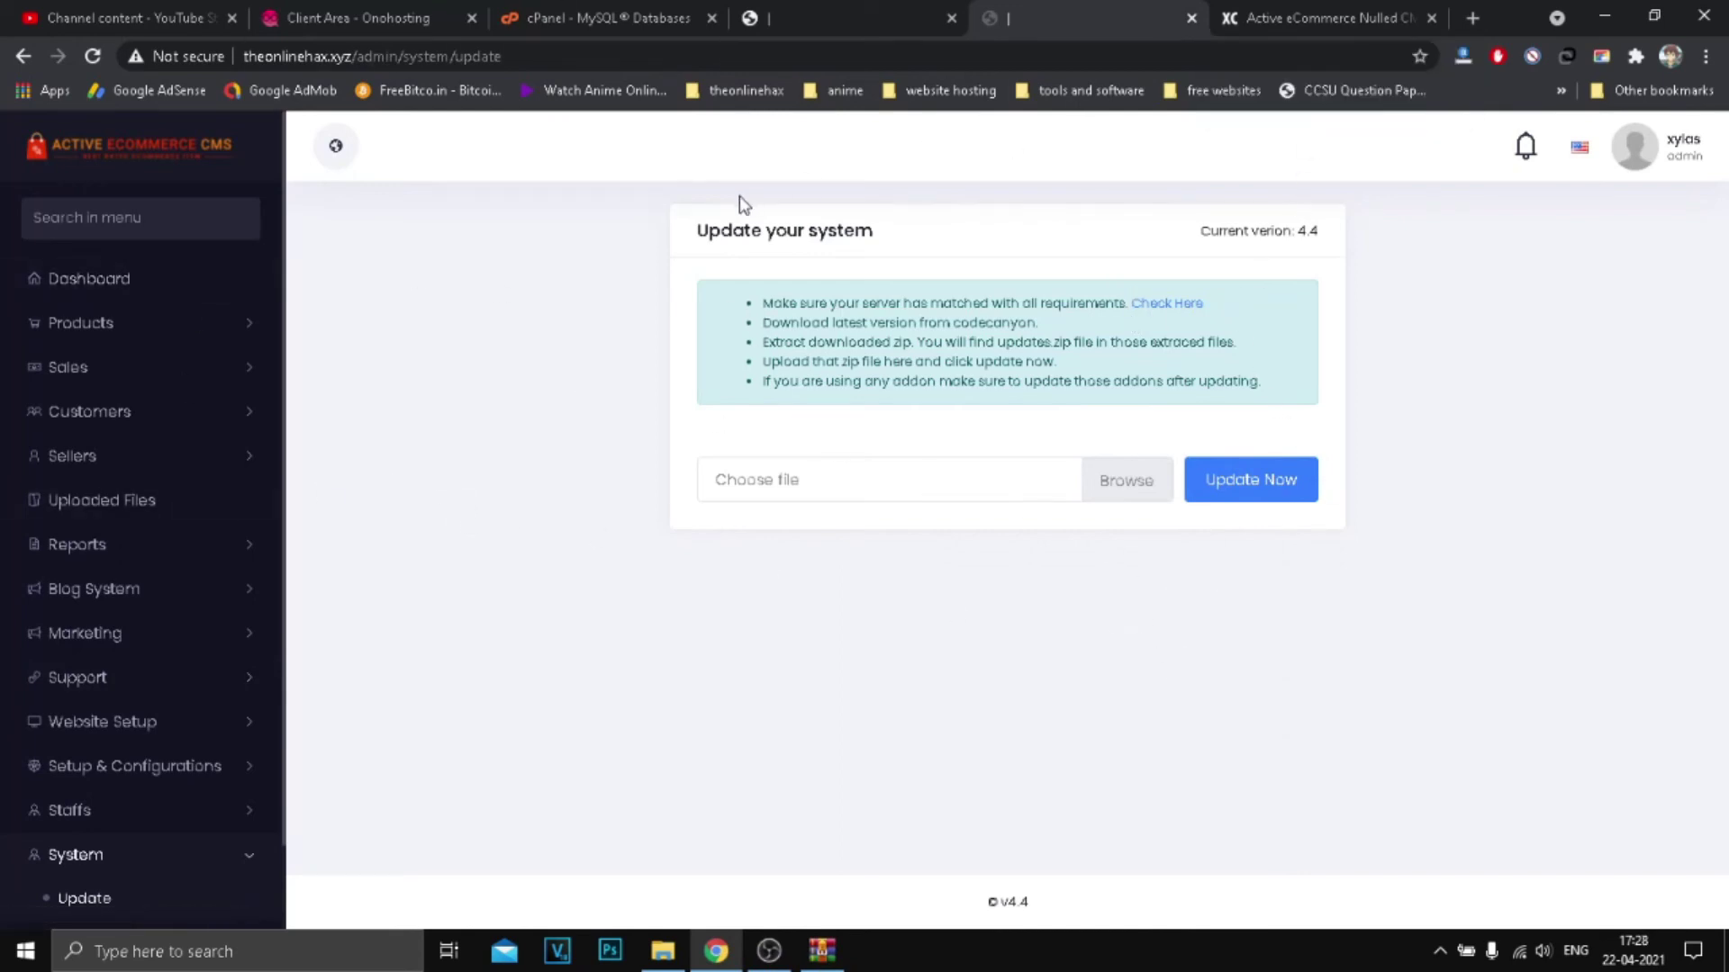
{"action": "left_click", "coordinate": [1227, 23]}
{"action": "scroll", "coordinate": [926, 375], "scroll_direction": "up", "scroll_amount": 1}
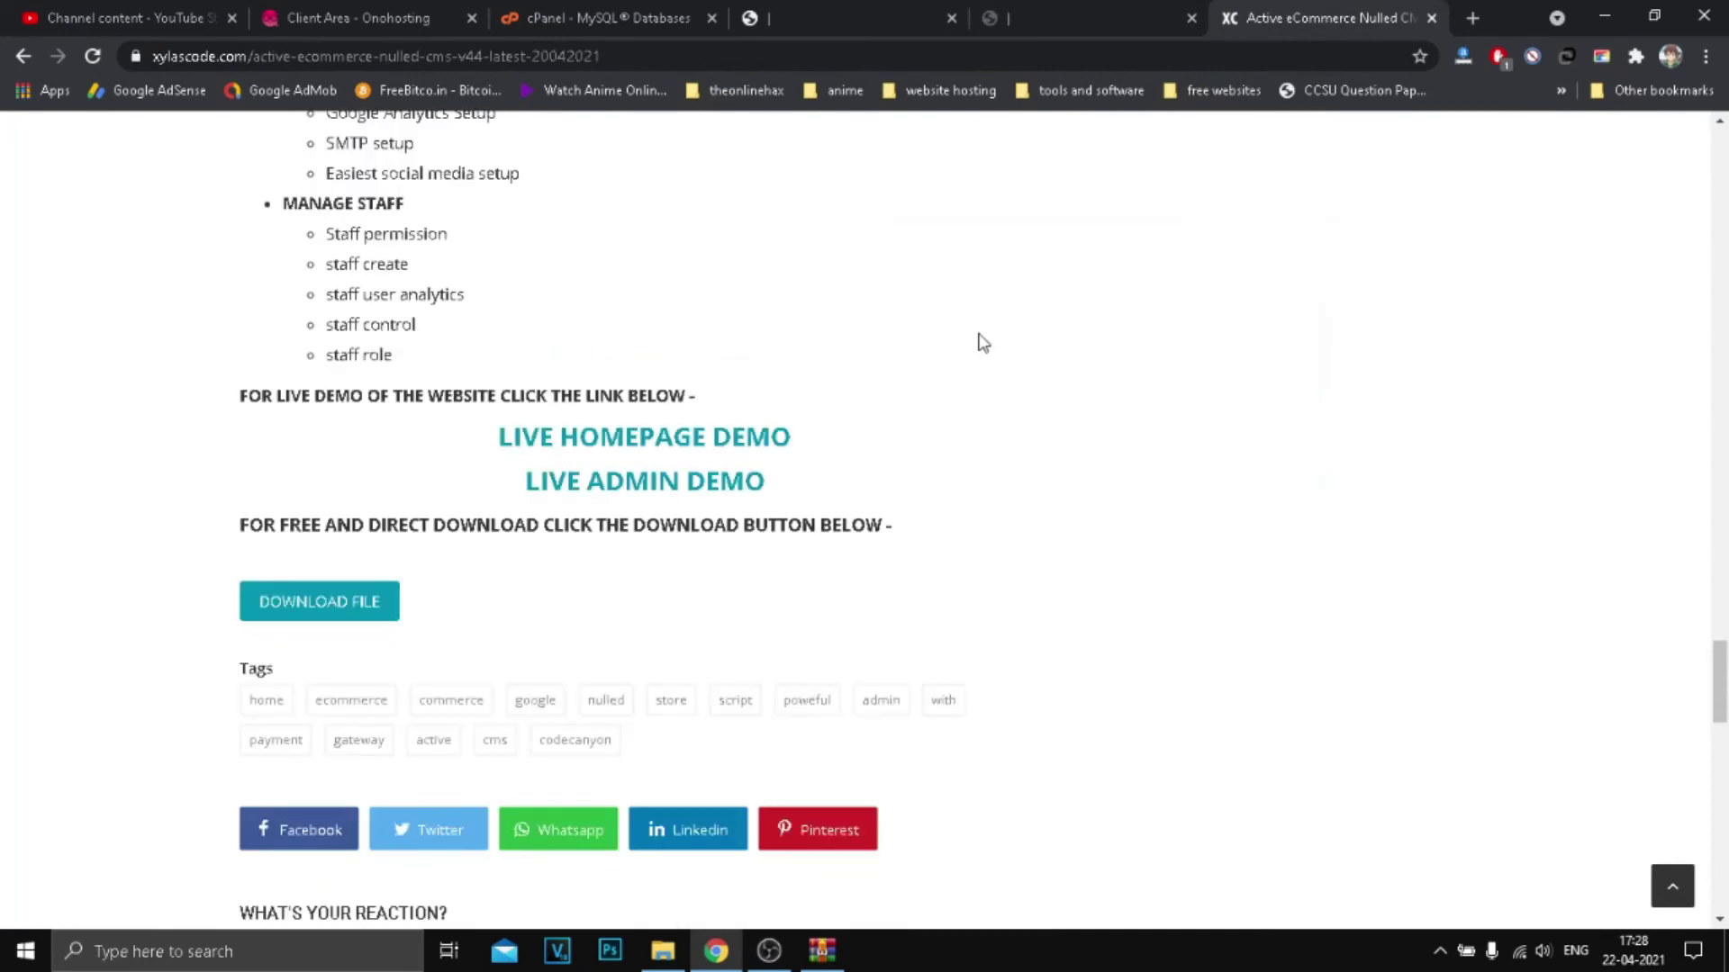
{"action": "left_click", "coordinate": [1099, 18]}
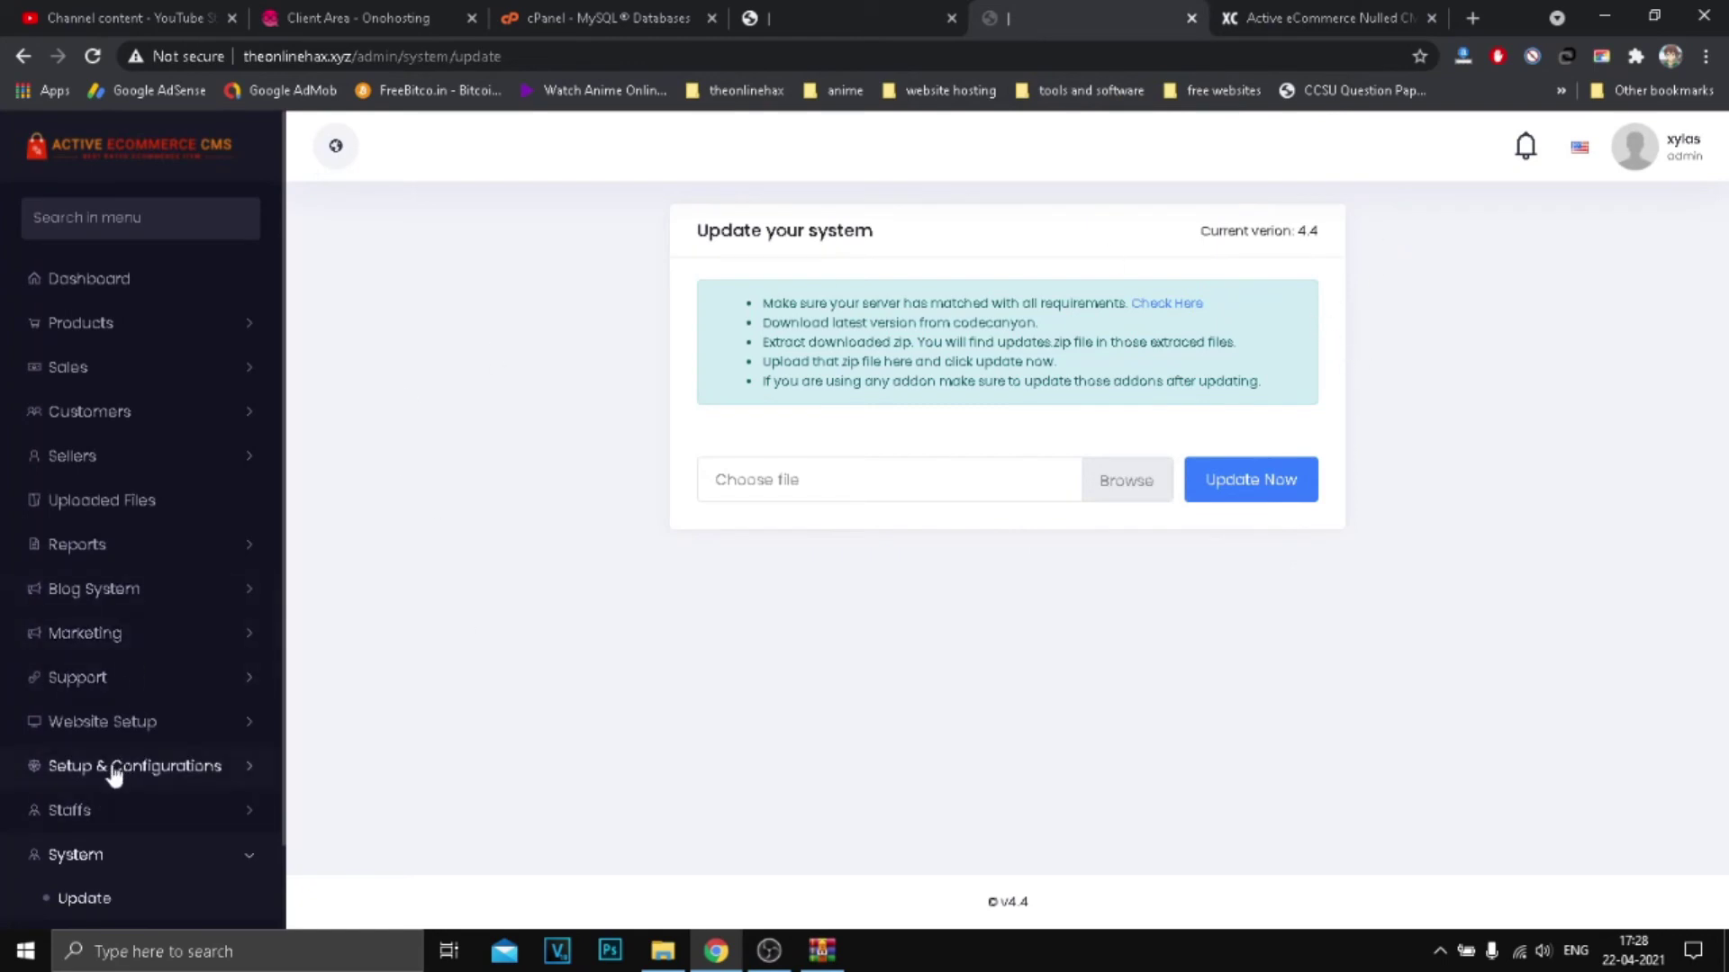
{"action": "left_click", "coordinate": [184, 826]}
{"action": "left_click", "coordinate": [216, 819]}
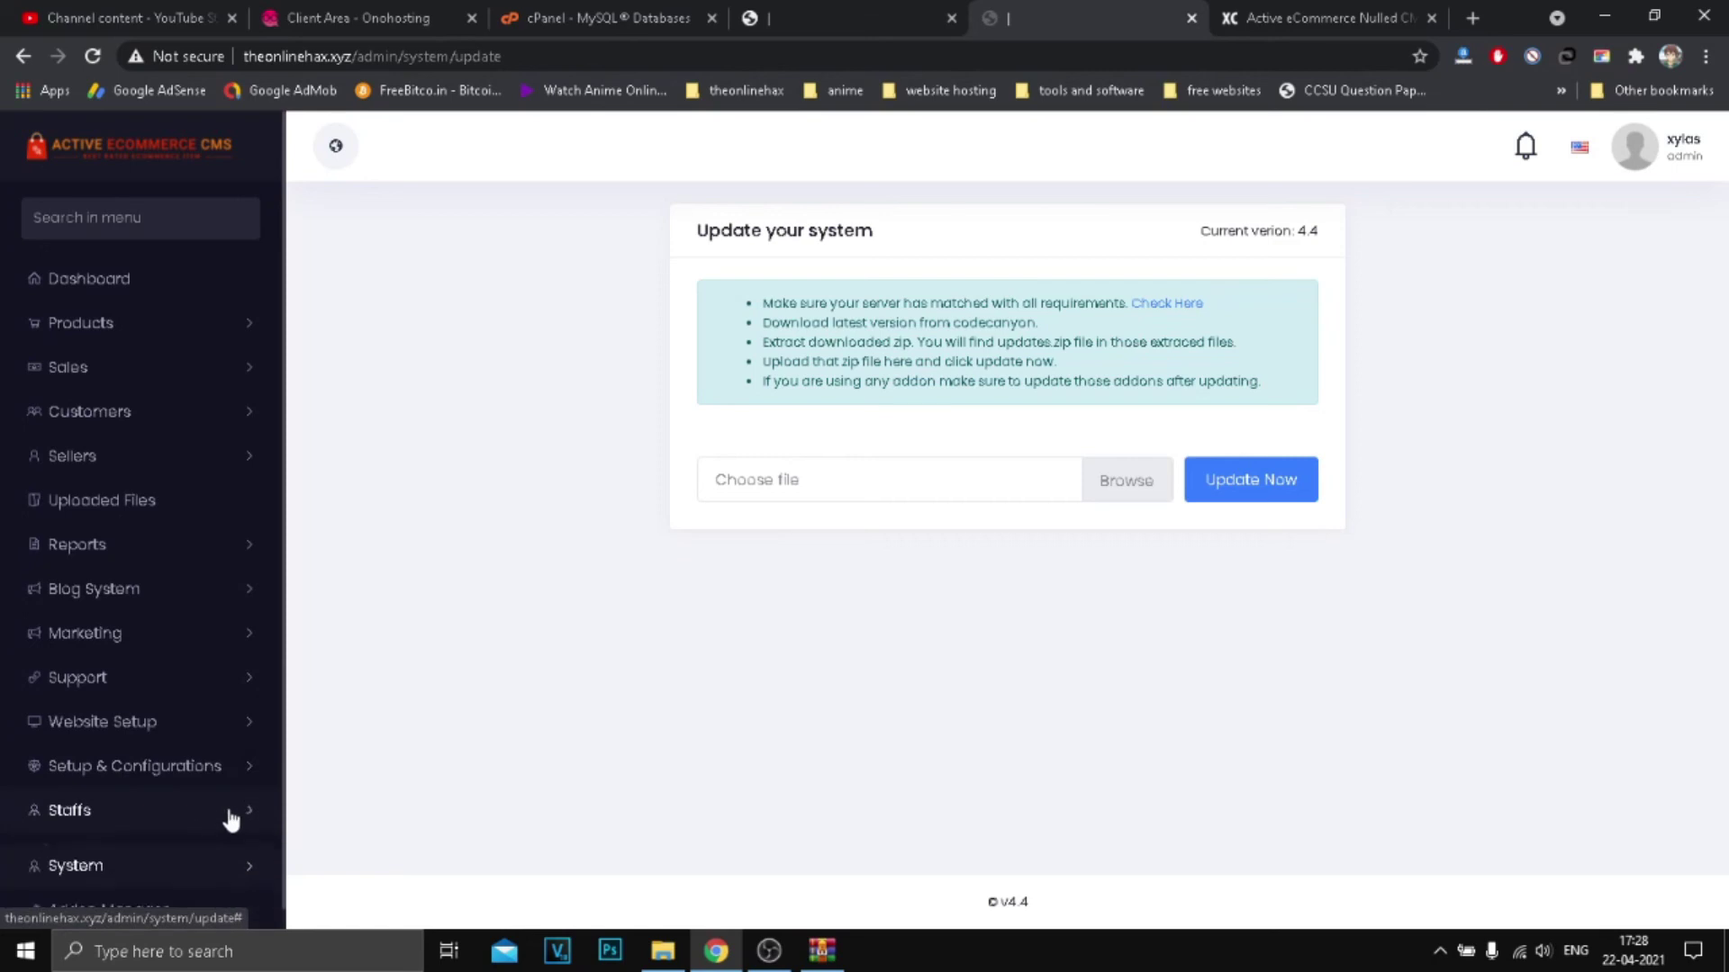
{"action": "left_click", "coordinate": [137, 796]}
{"action": "scroll", "coordinate": [207, 764], "scroll_direction": "down", "scroll_amount": 1}
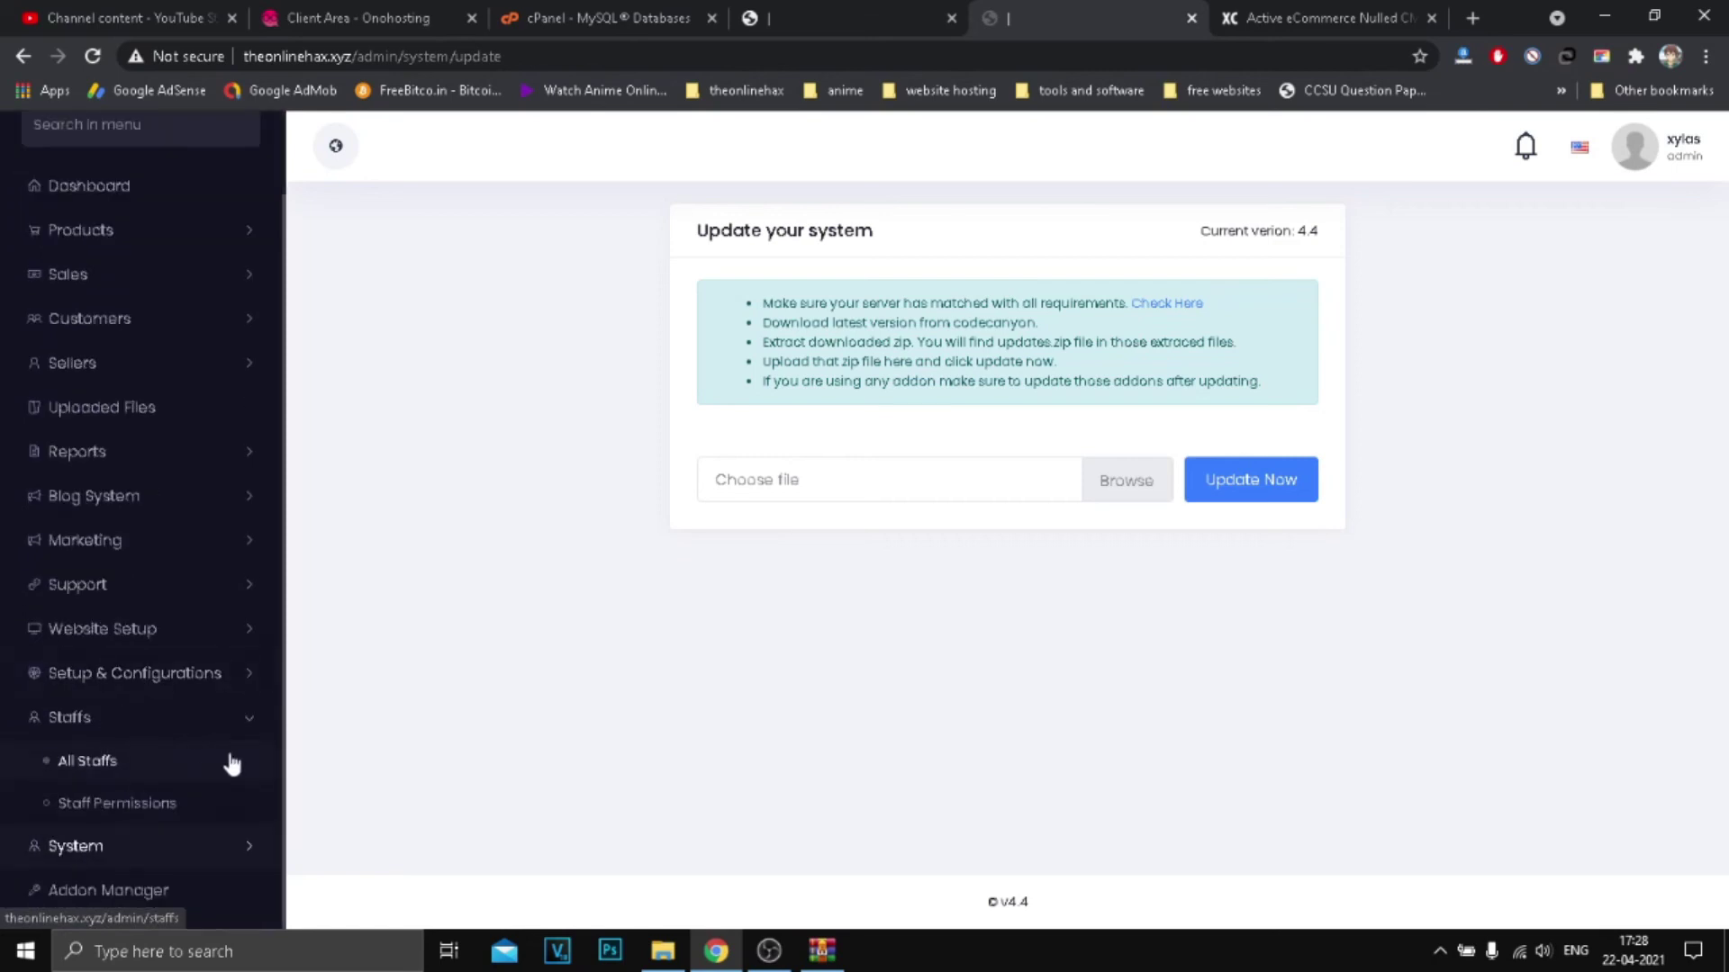
{"action": "left_click", "coordinate": [154, 721]}
{"action": "left_click", "coordinate": [135, 757]}
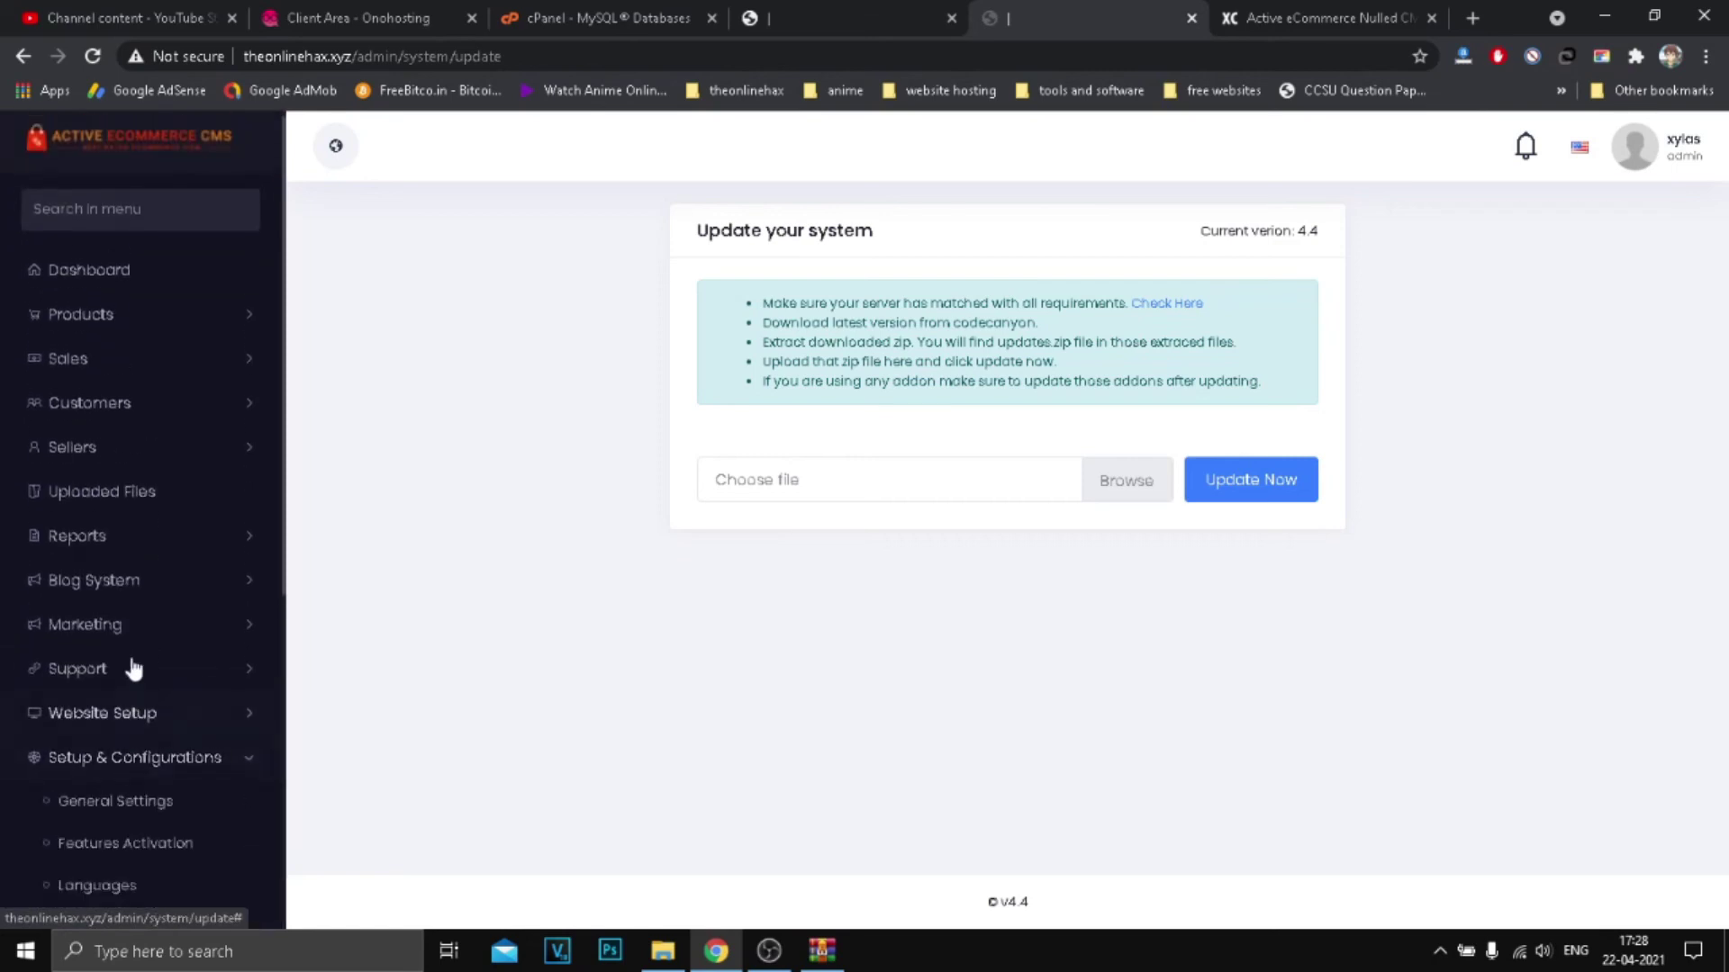
{"action": "scroll", "coordinate": [134, 718], "scroll_direction": "down", "scroll_amount": 6}
{"action": "scroll", "coordinate": [118, 682], "scroll_direction": "up", "scroll_amount": 6}
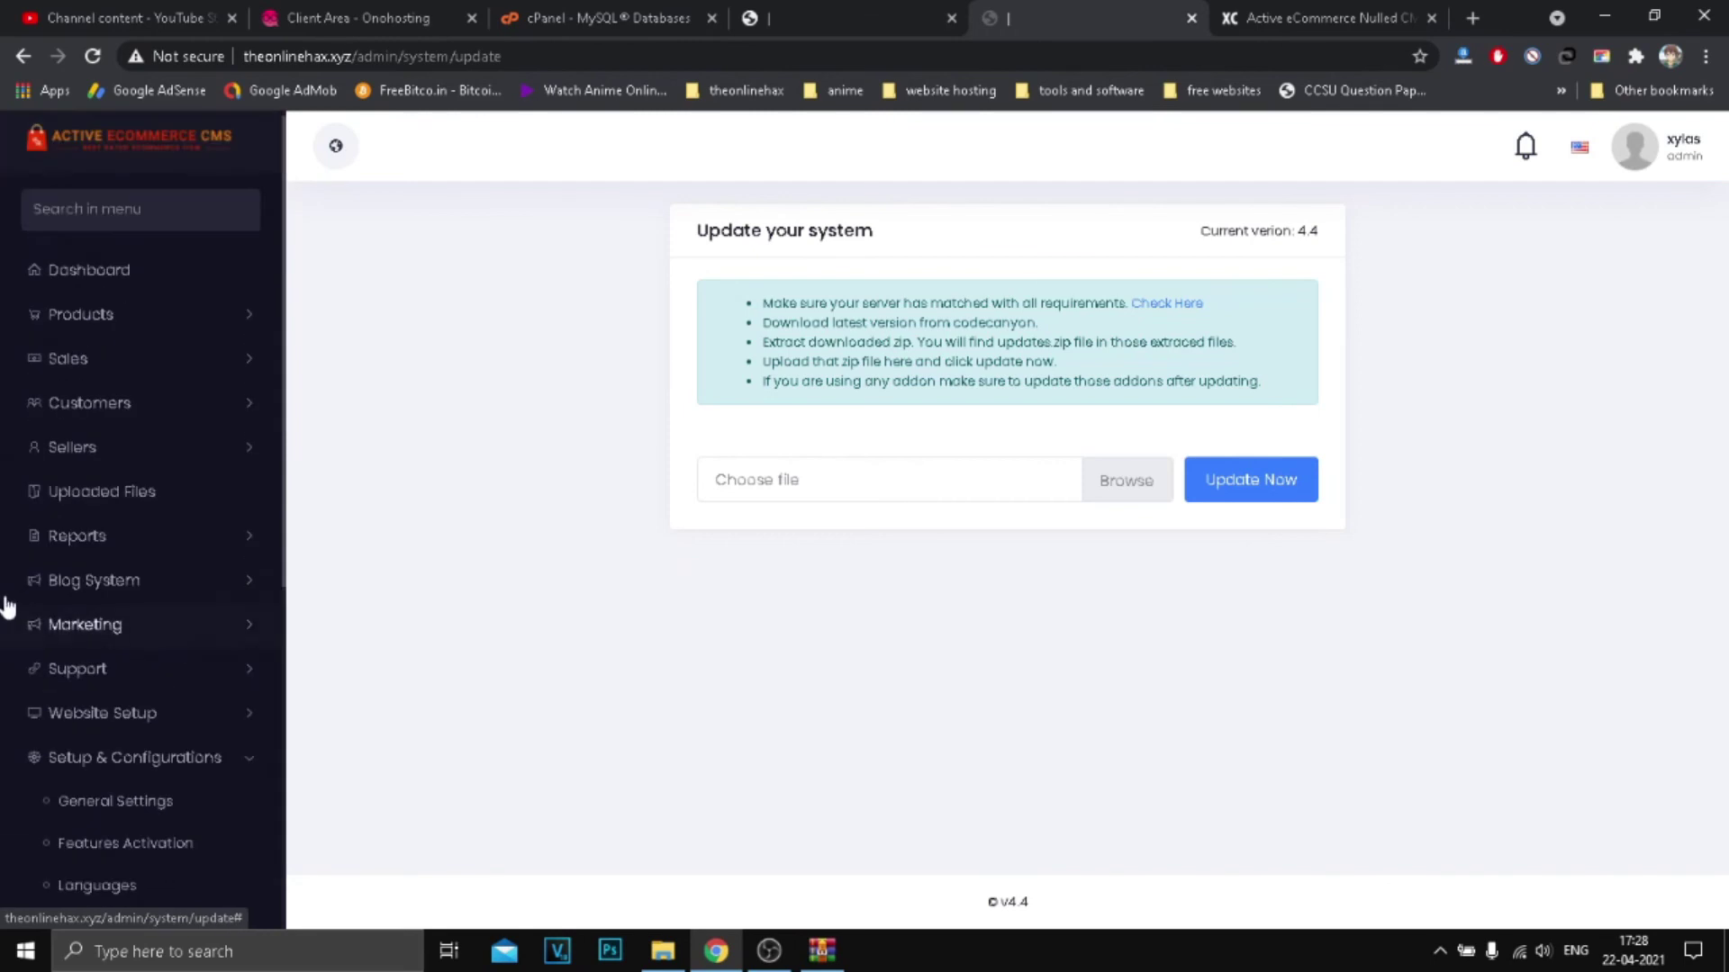
{"action": "left_click", "coordinate": [104, 760]}
{"action": "left_click", "coordinate": [138, 758]}
{"action": "scroll", "coordinate": [170, 679], "scroll_direction": "down", "scroll_amount": 6}
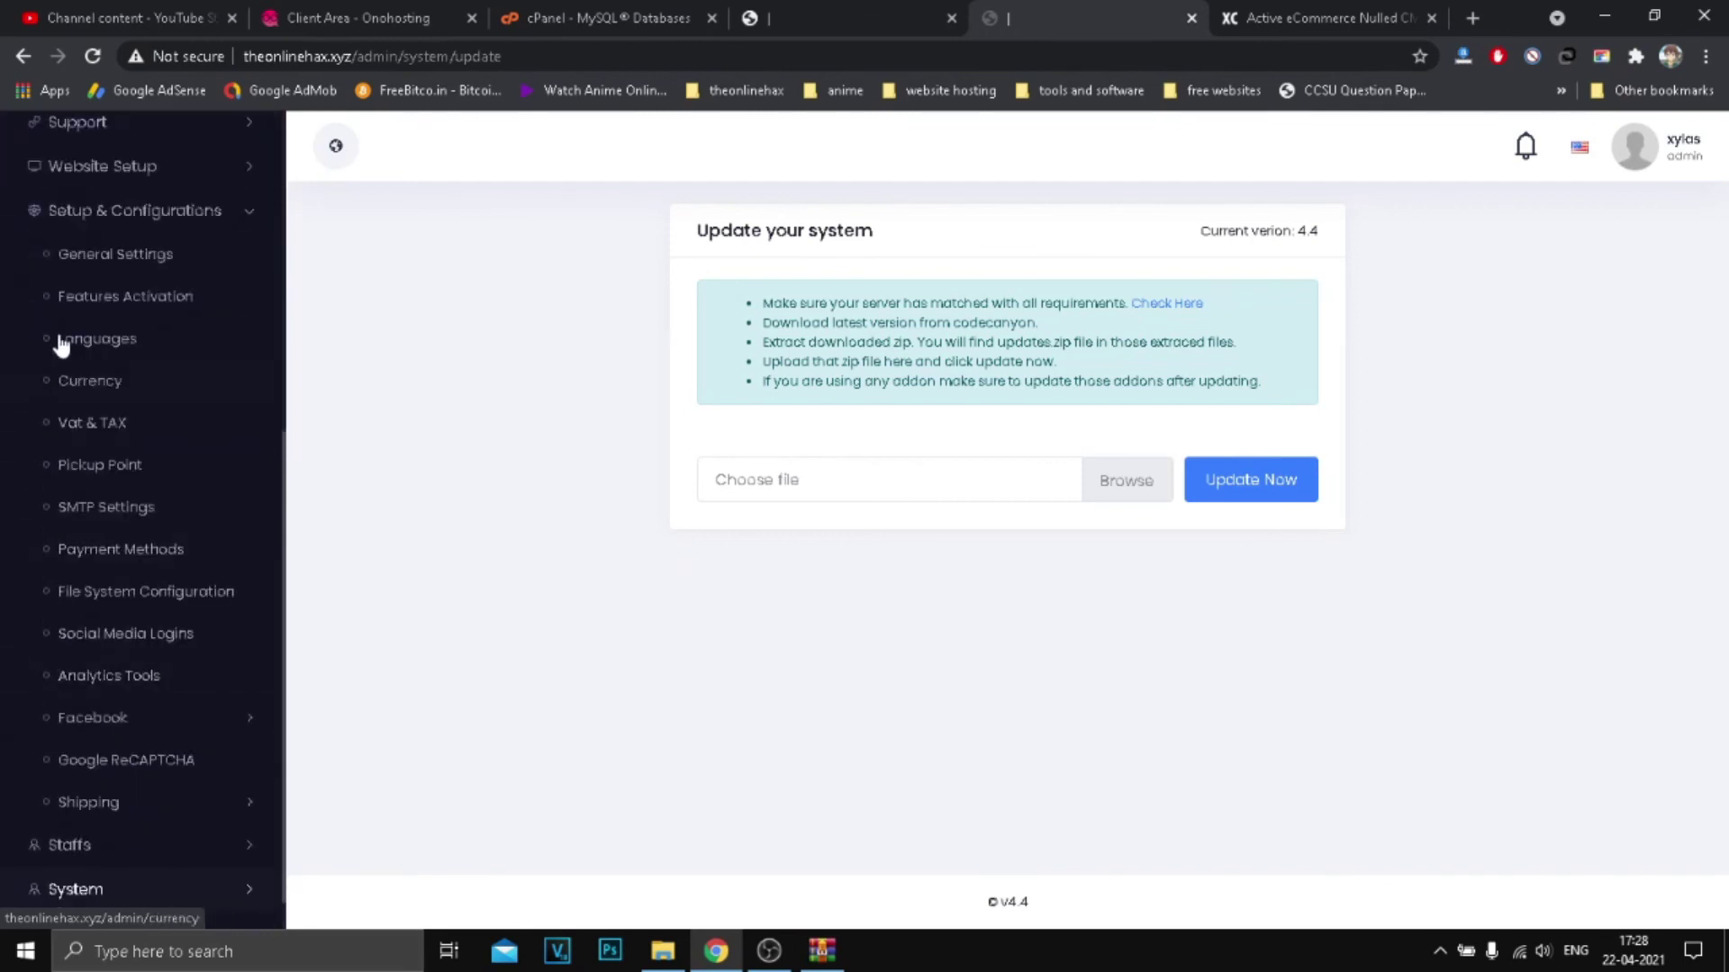
{"action": "left_click", "coordinate": [133, 168]}
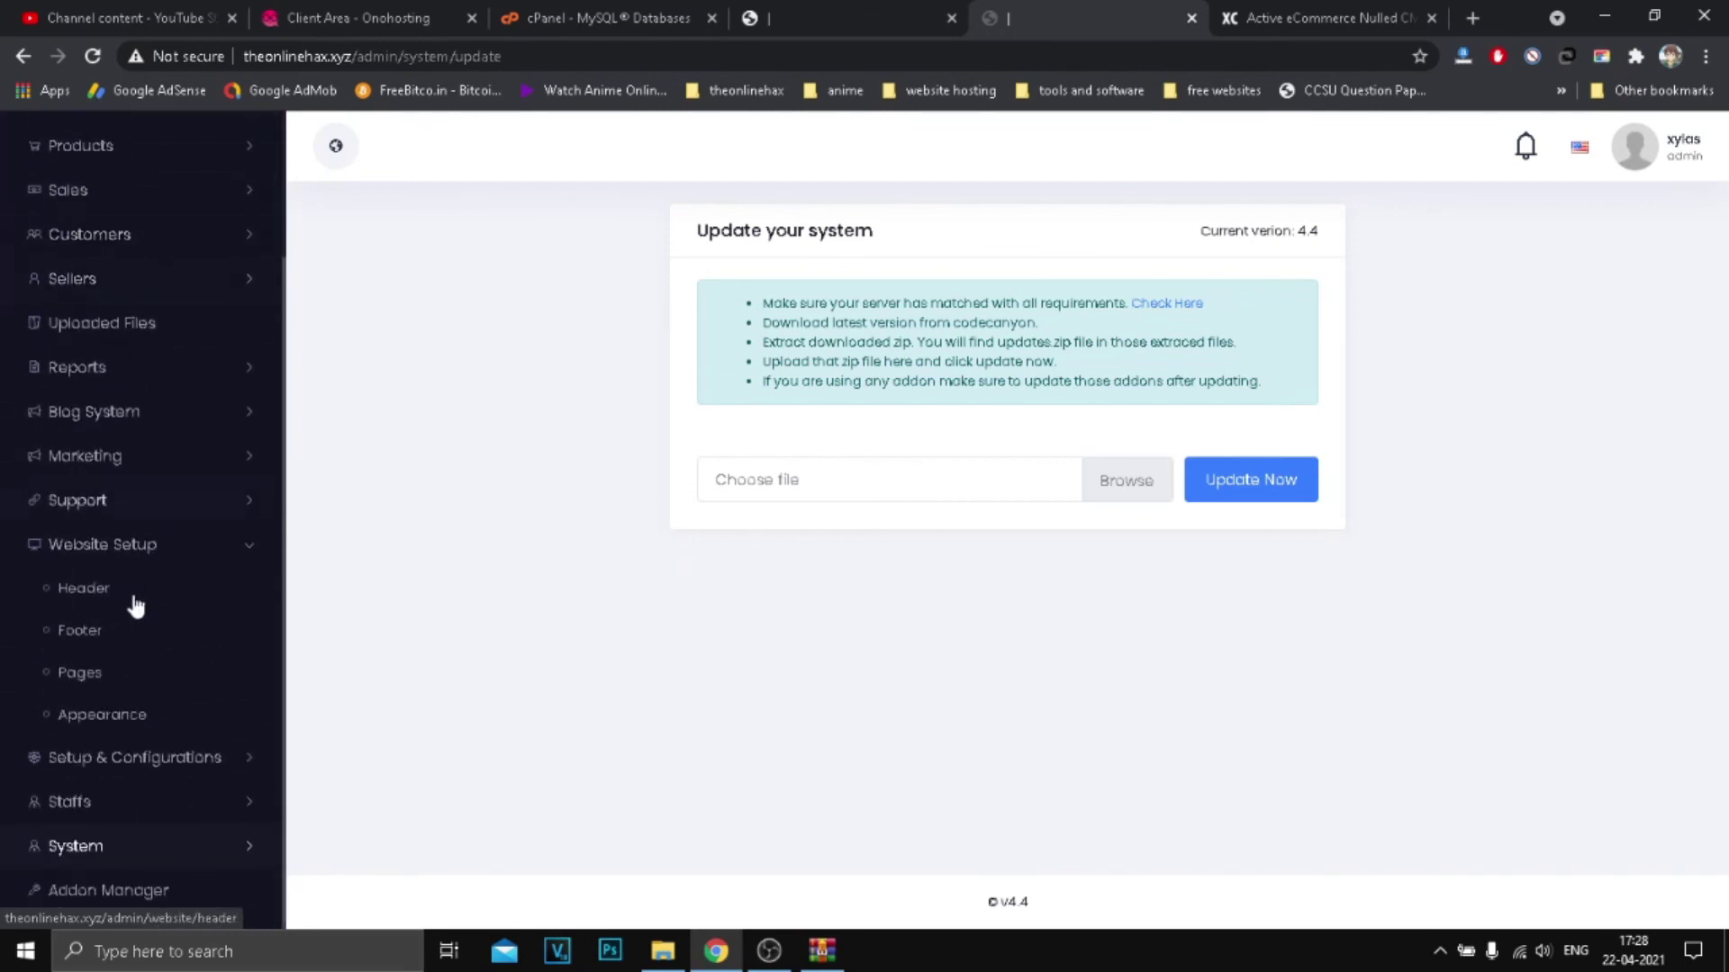
{"action": "left_click", "coordinate": [135, 546]}
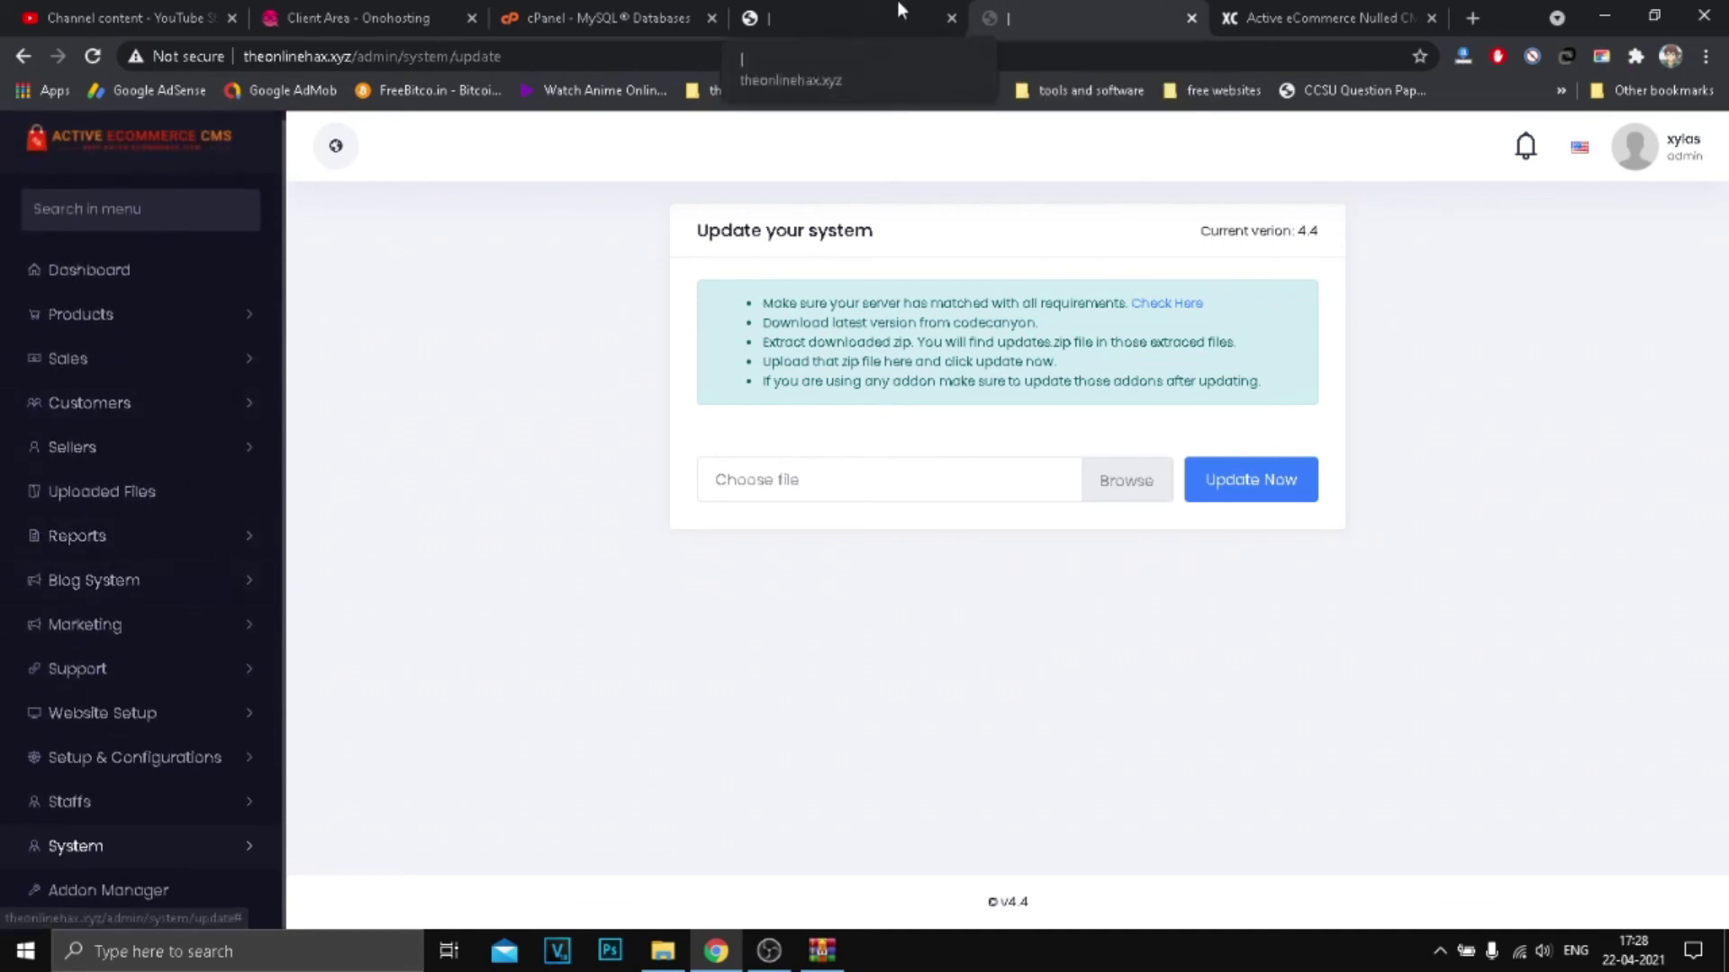
Step: Open All uploaded files and the Blog System menu in admin, then switch to YouTube Studio
{"action": "left_click", "coordinate": [868, 14]}
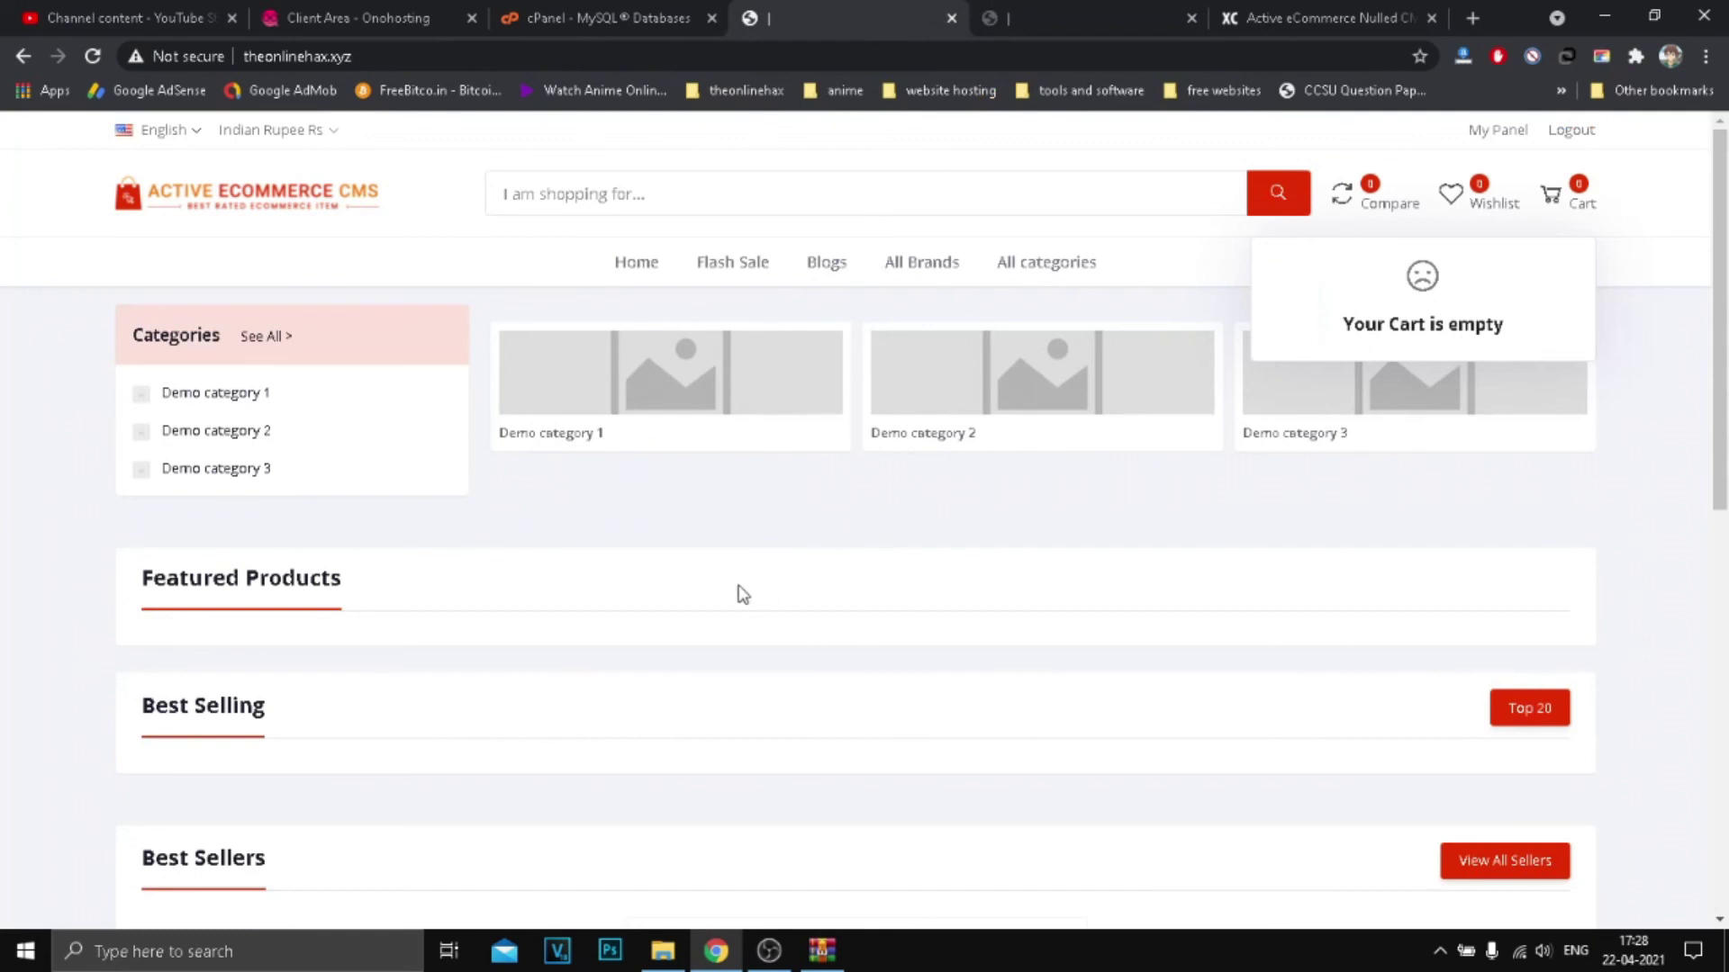
{"action": "left_click", "coordinate": [1077, 9]}
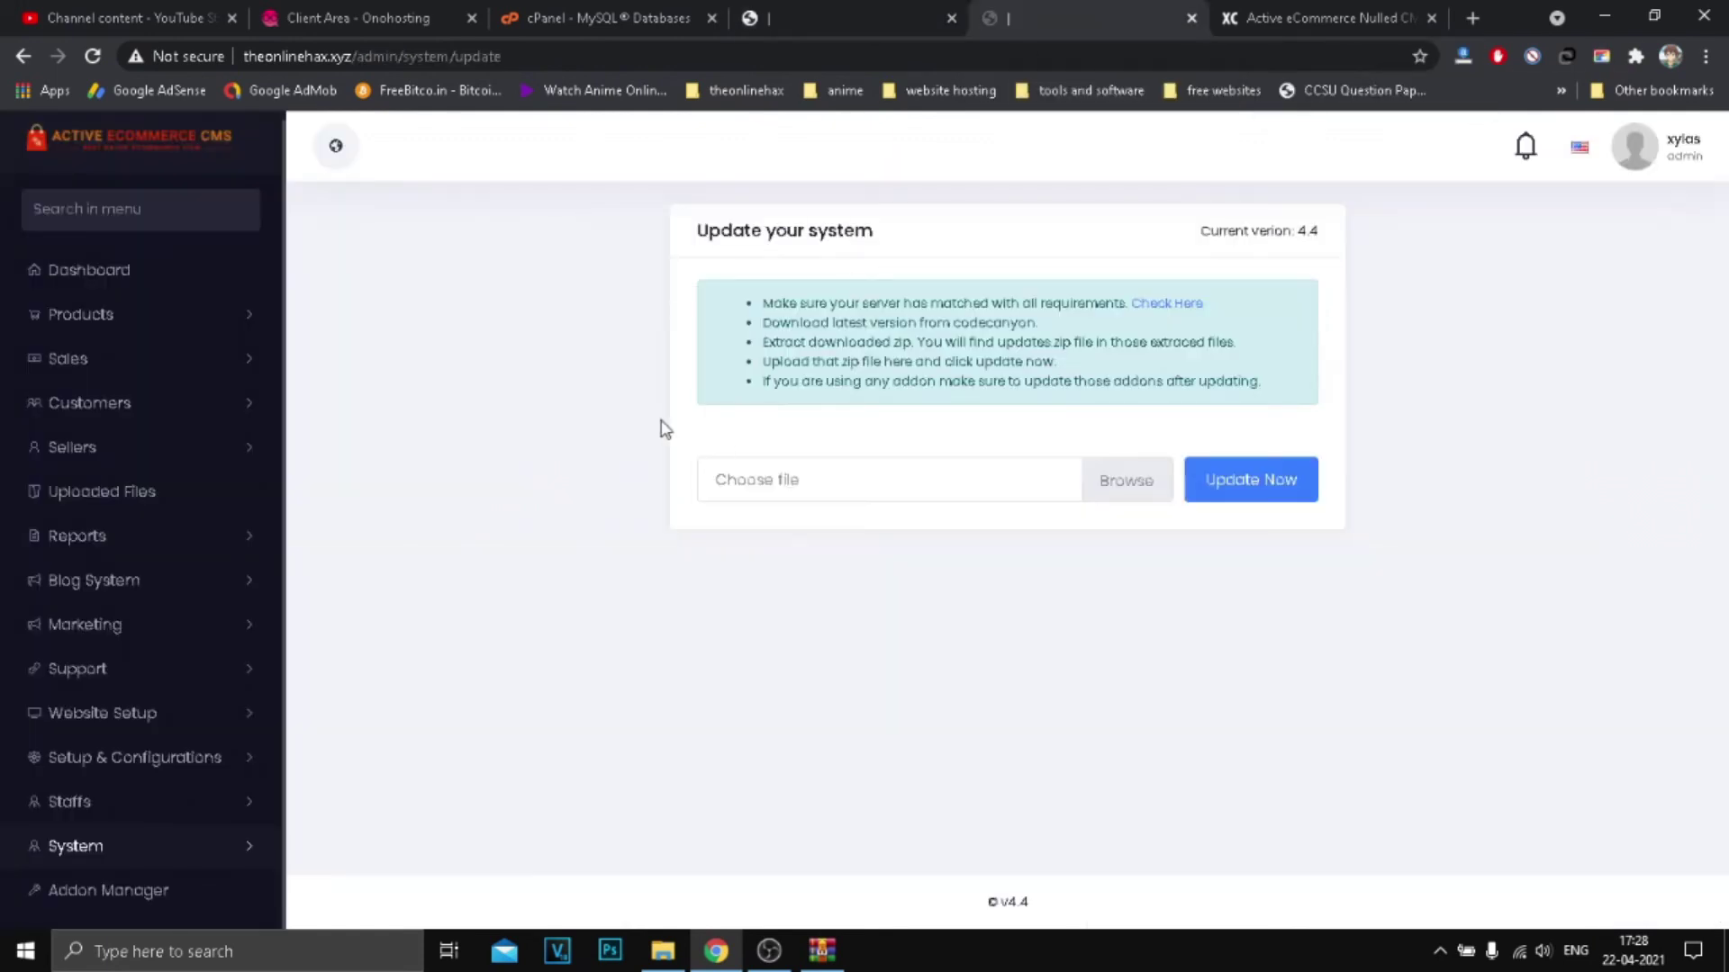
{"action": "left_click", "coordinate": [121, 496]}
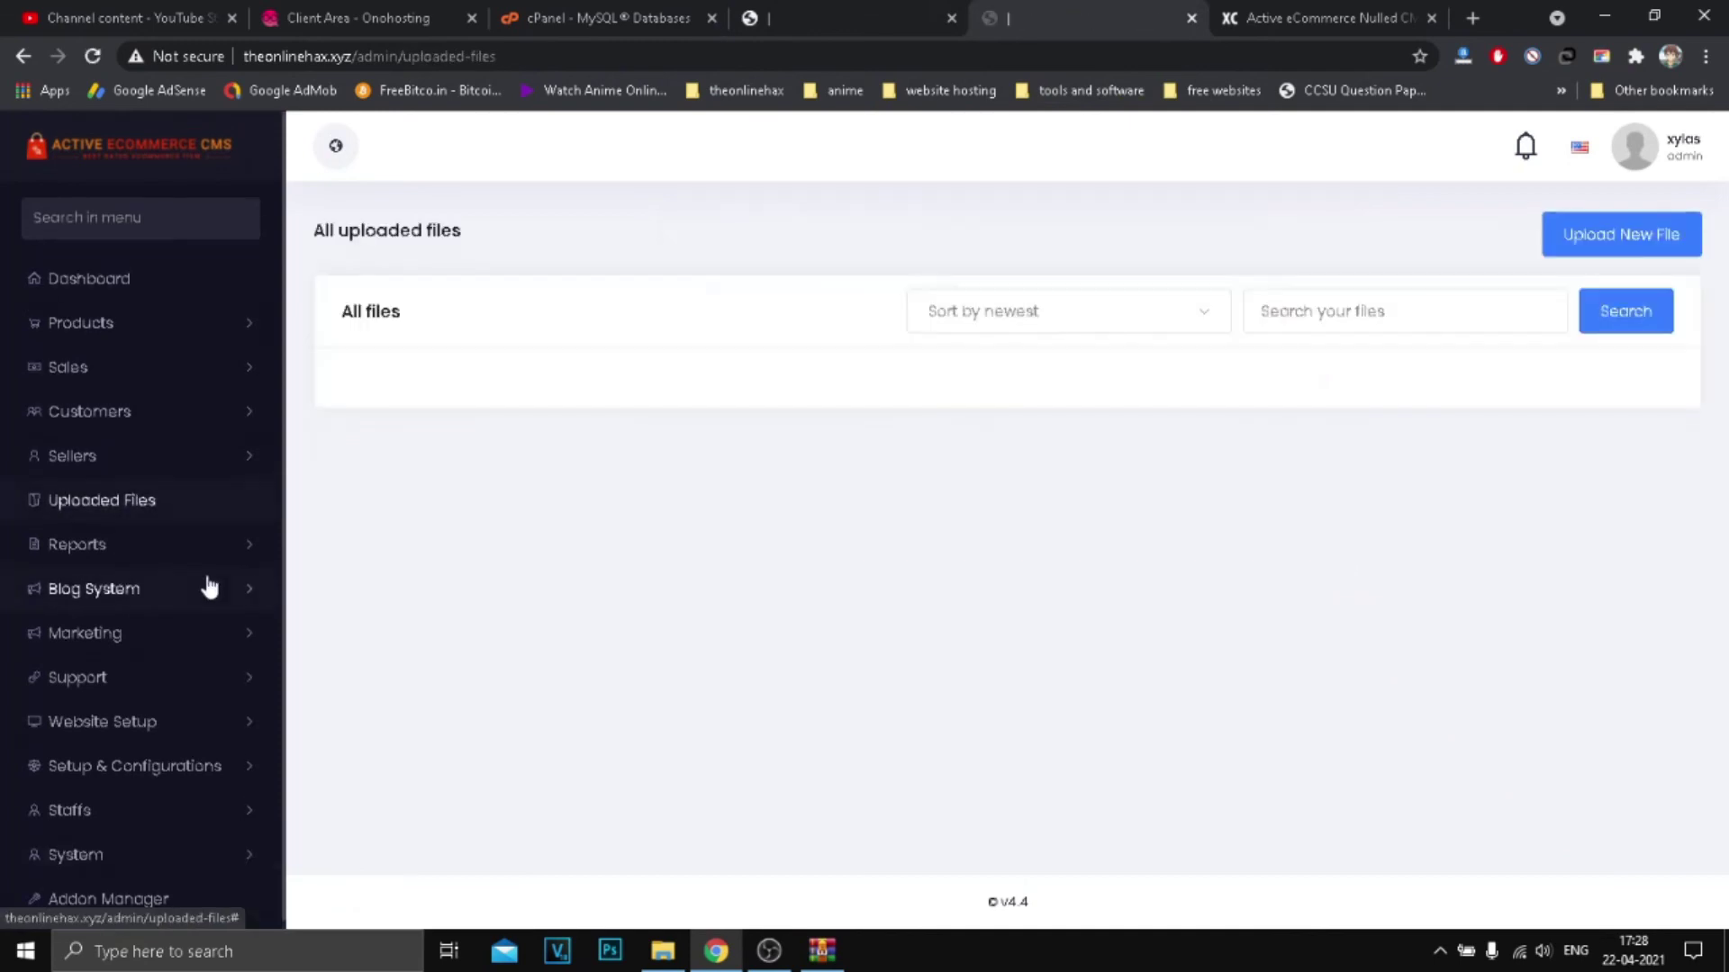
{"action": "left_click", "coordinate": [188, 603]}
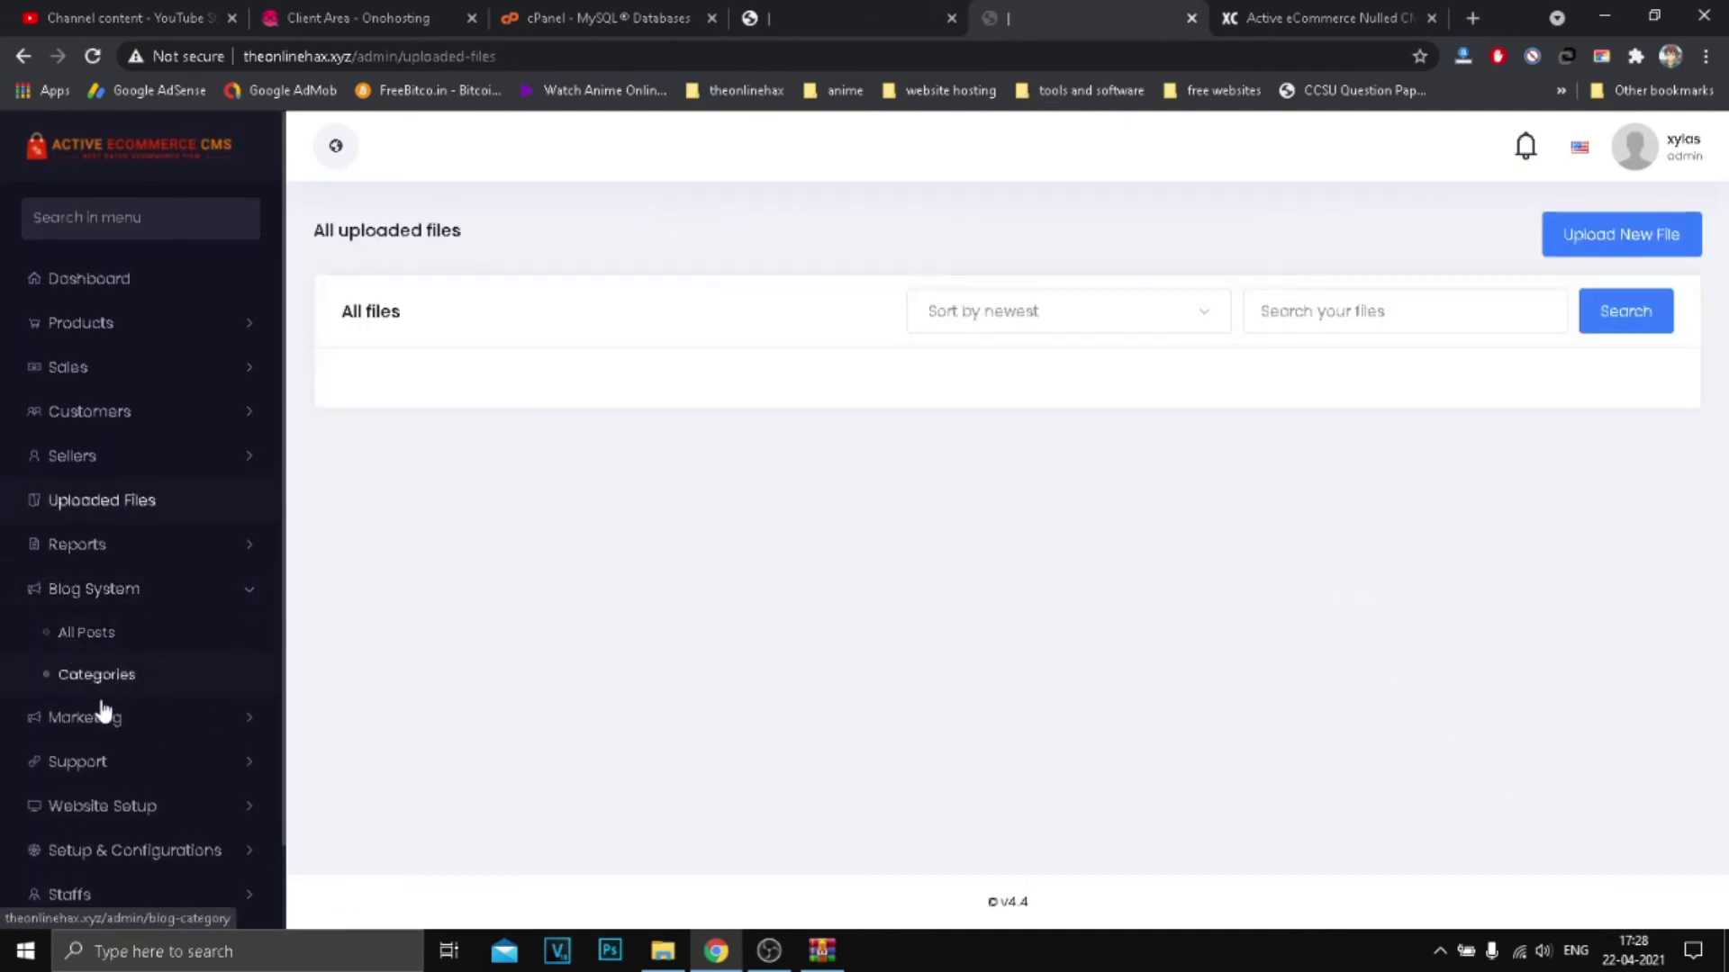
{"action": "scroll", "coordinate": [112, 693], "scroll_direction": "down", "scroll_amount": 1}
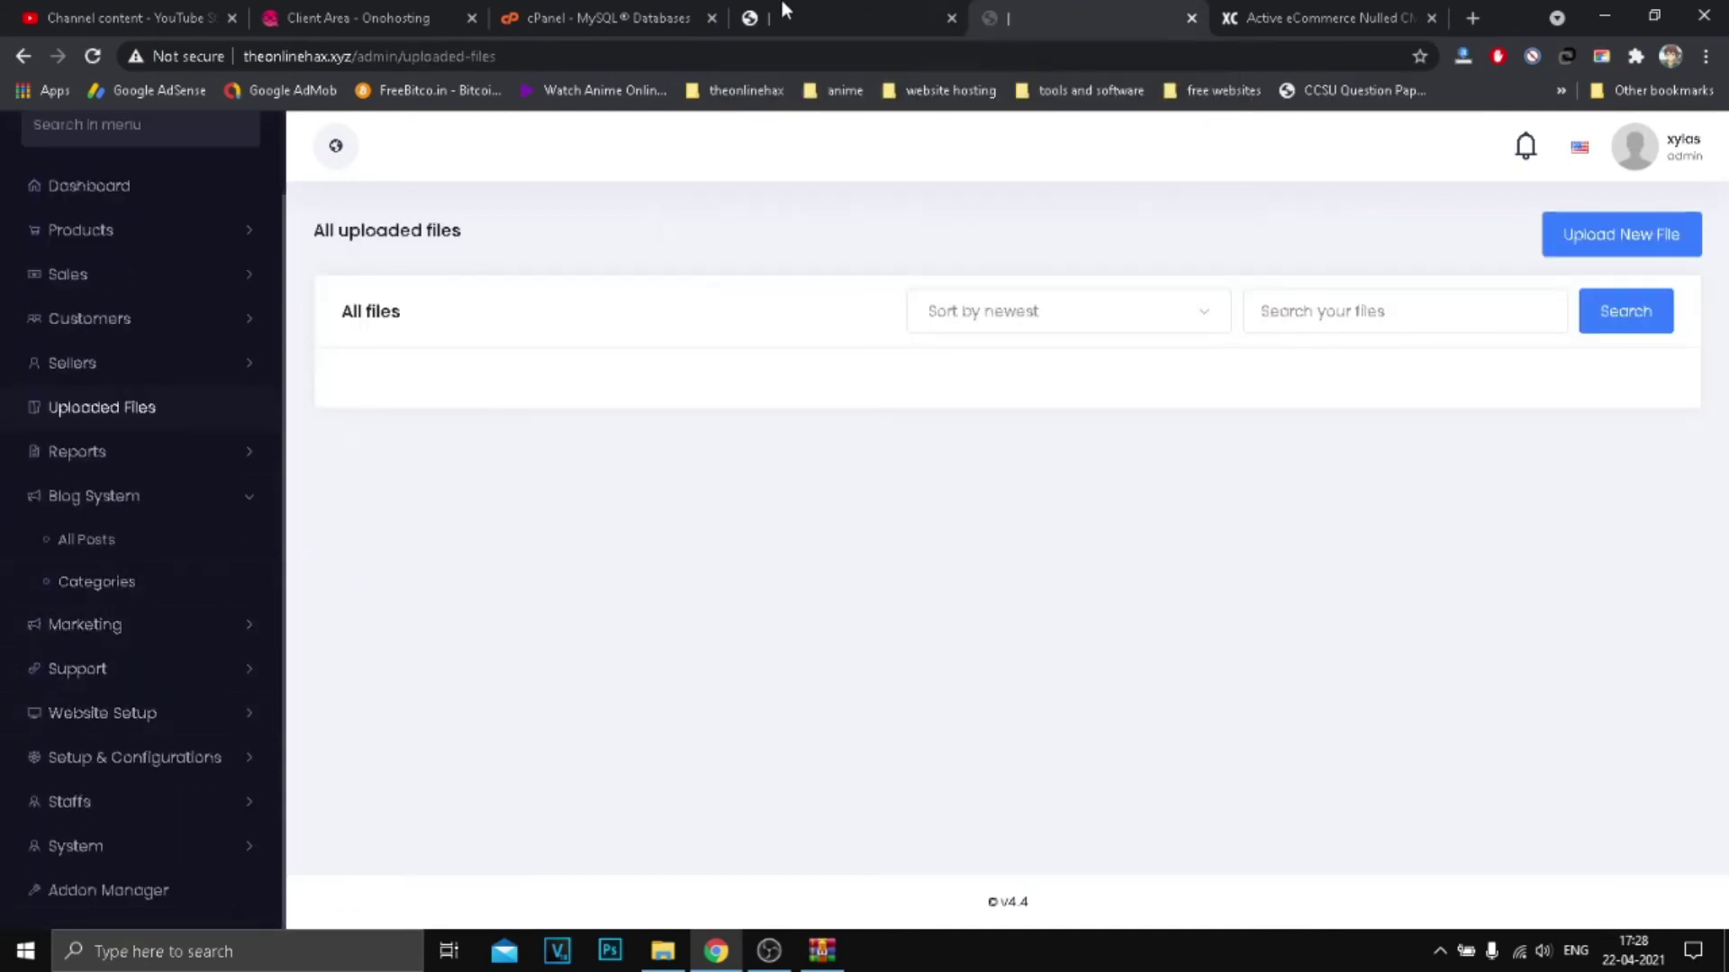
{"action": "left_click", "coordinate": [865, 16]}
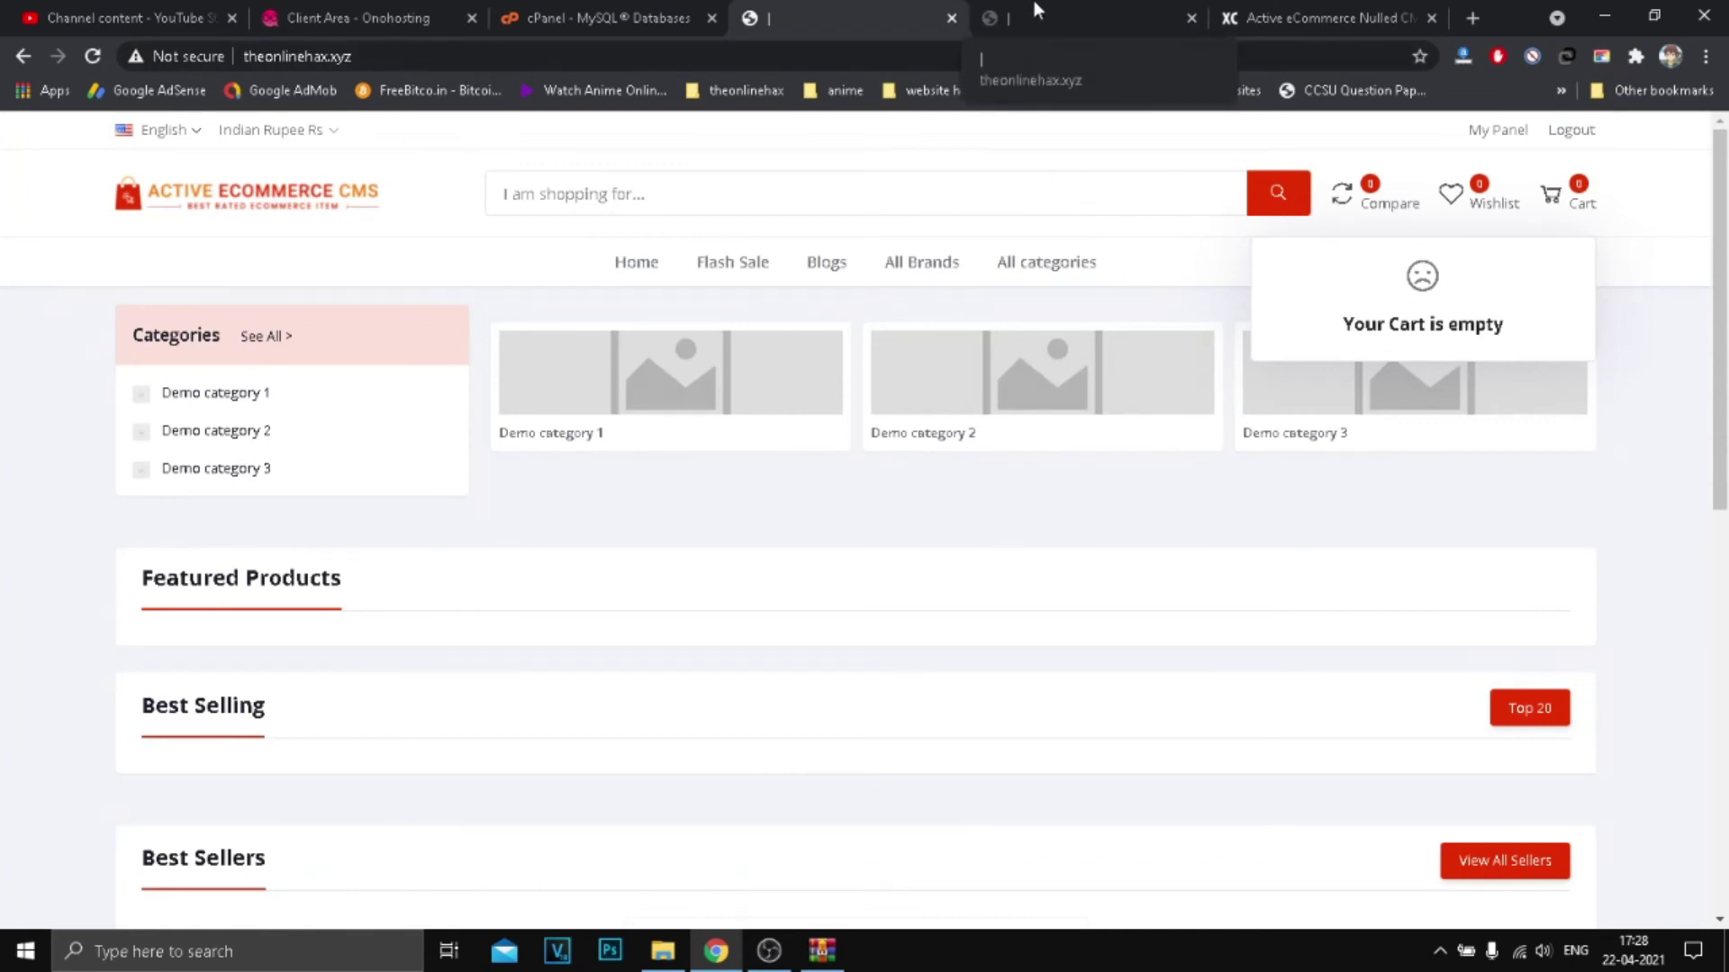
{"action": "left_click", "coordinate": [144, 16]}
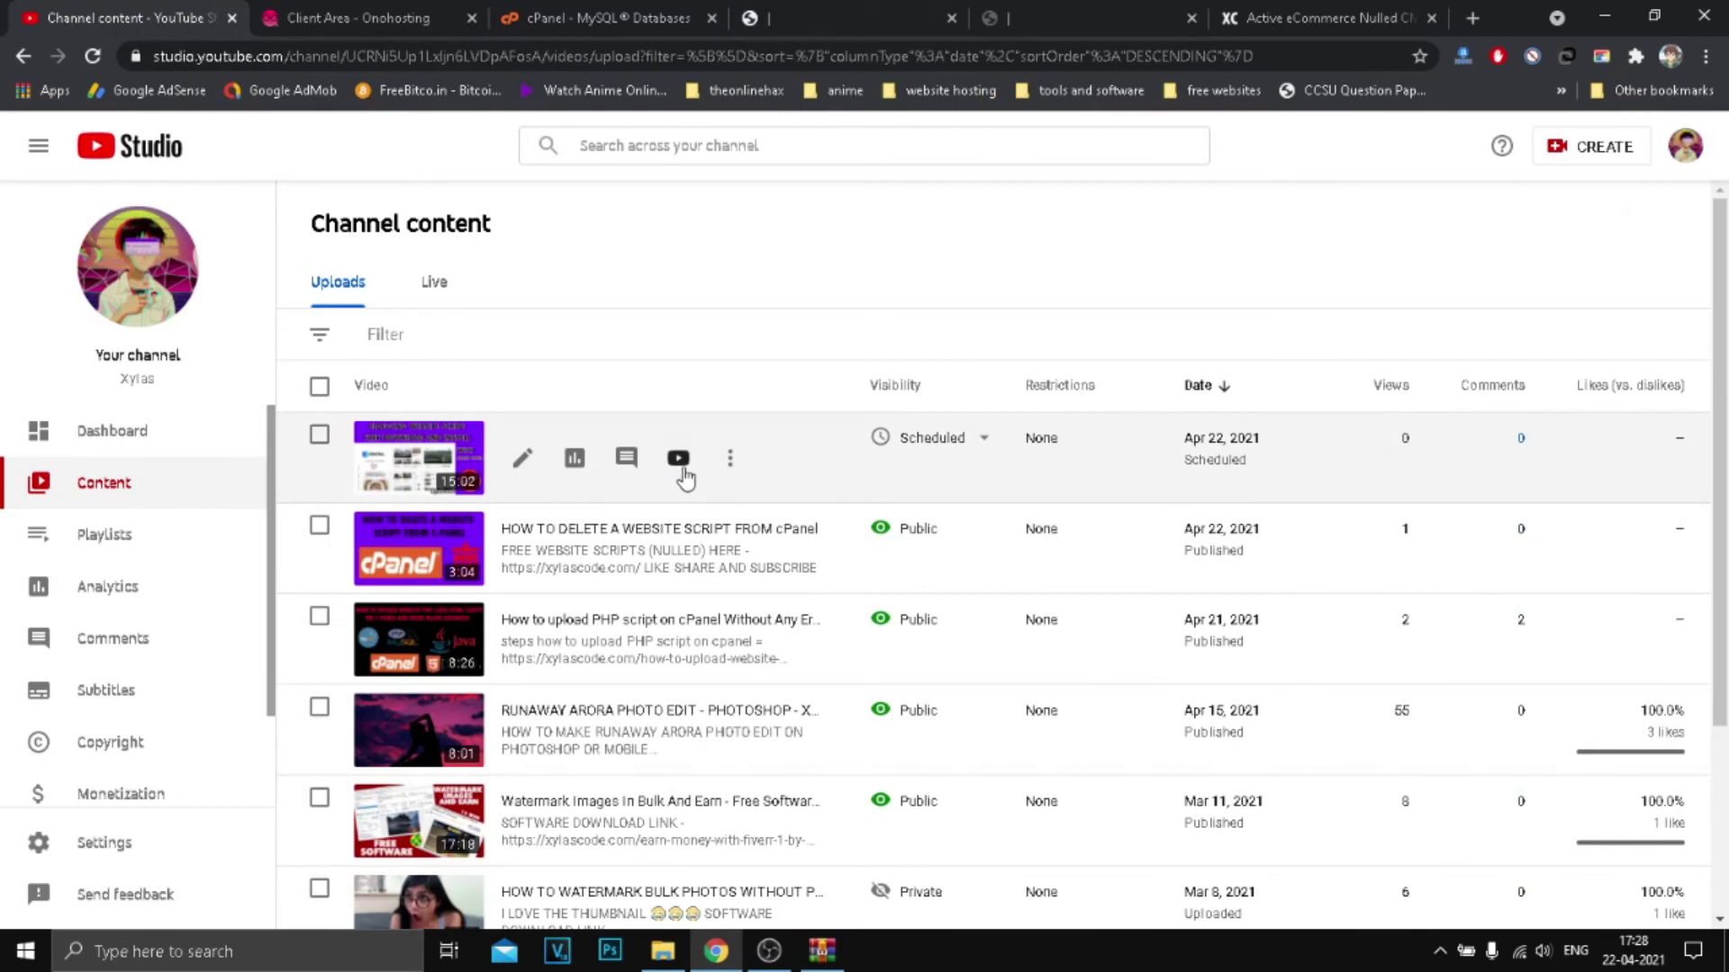
Step: Open the scheduled Stories v1.3 NULLED video on YouTube, then return to the admin tab
{"action": "left_click", "coordinate": [682, 477]}
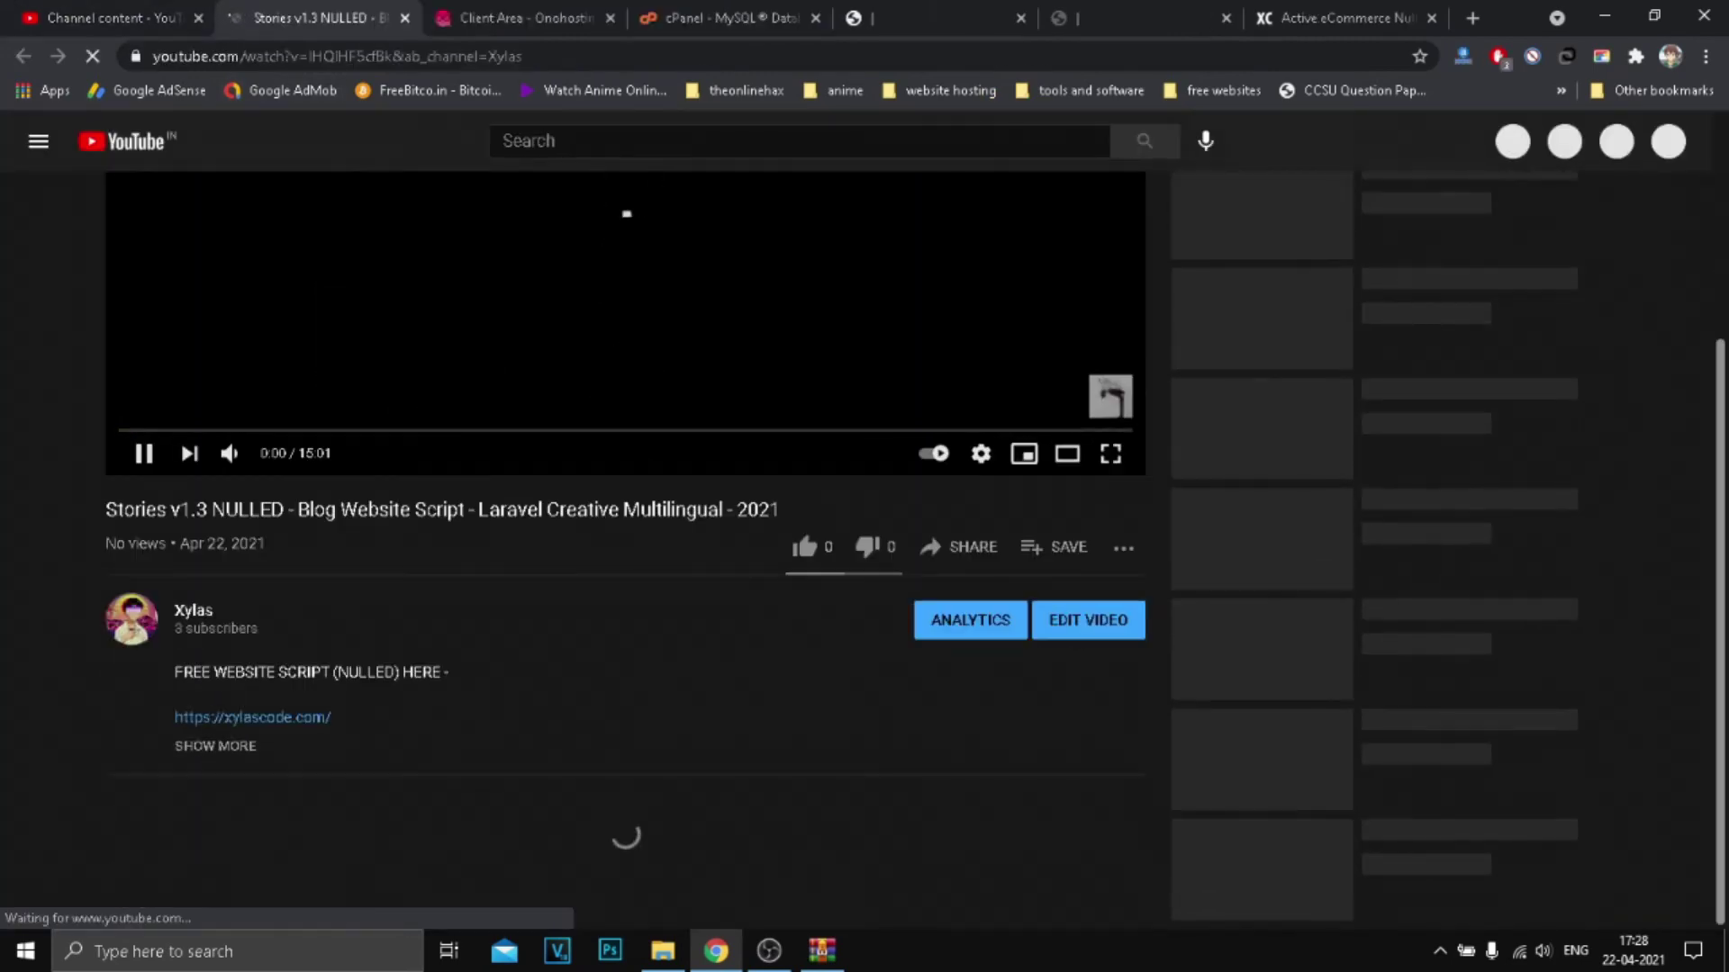
{"action": "scroll", "coordinate": [234, 575], "scroll_direction": "down", "scroll_amount": 6}
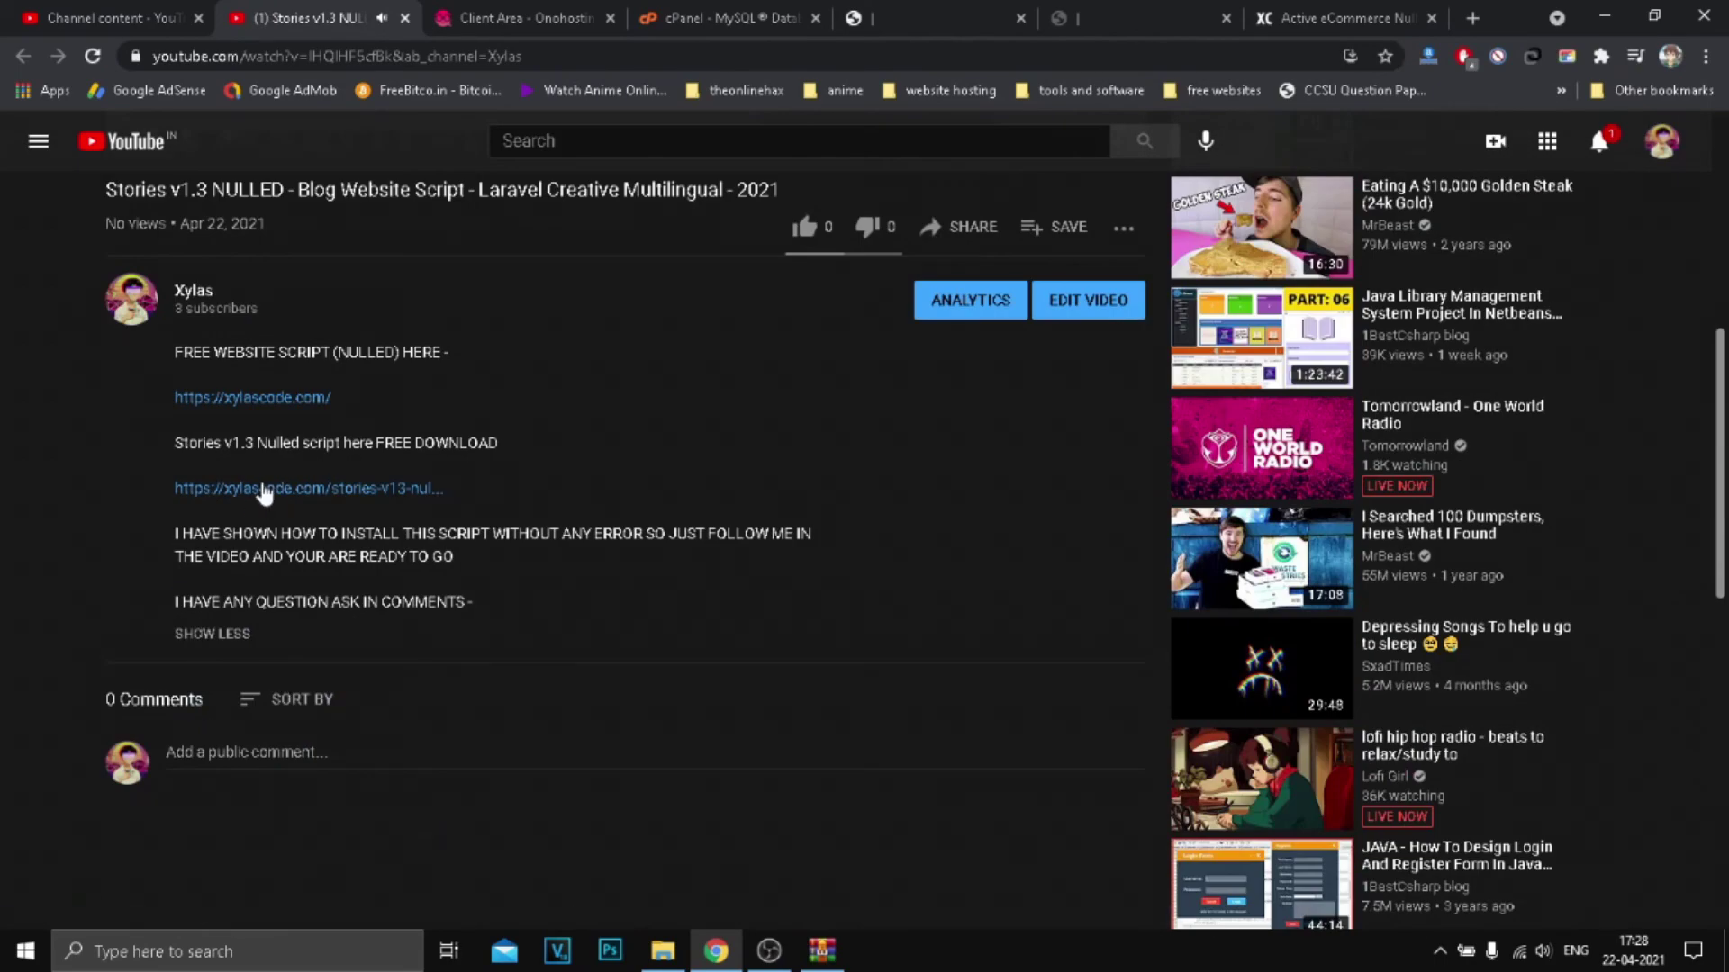
{"action": "scroll", "coordinate": [328, 504], "scroll_direction": "up", "scroll_amount": 7}
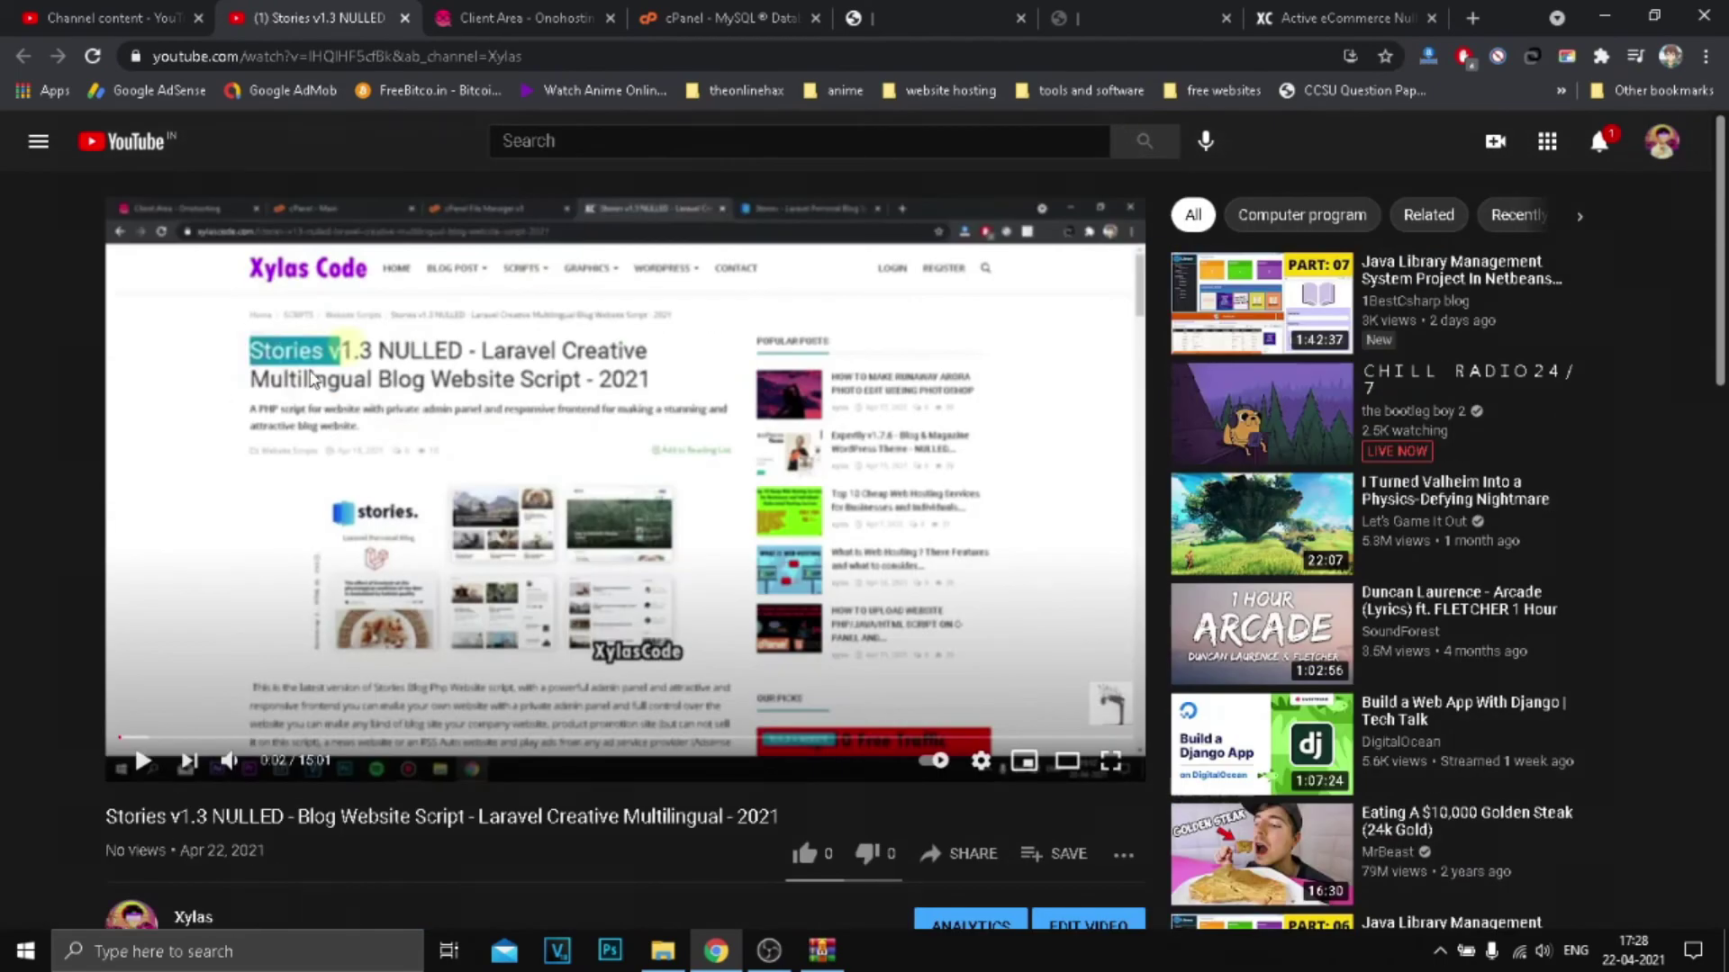
{"action": "key", "text": "ctrl+6"}
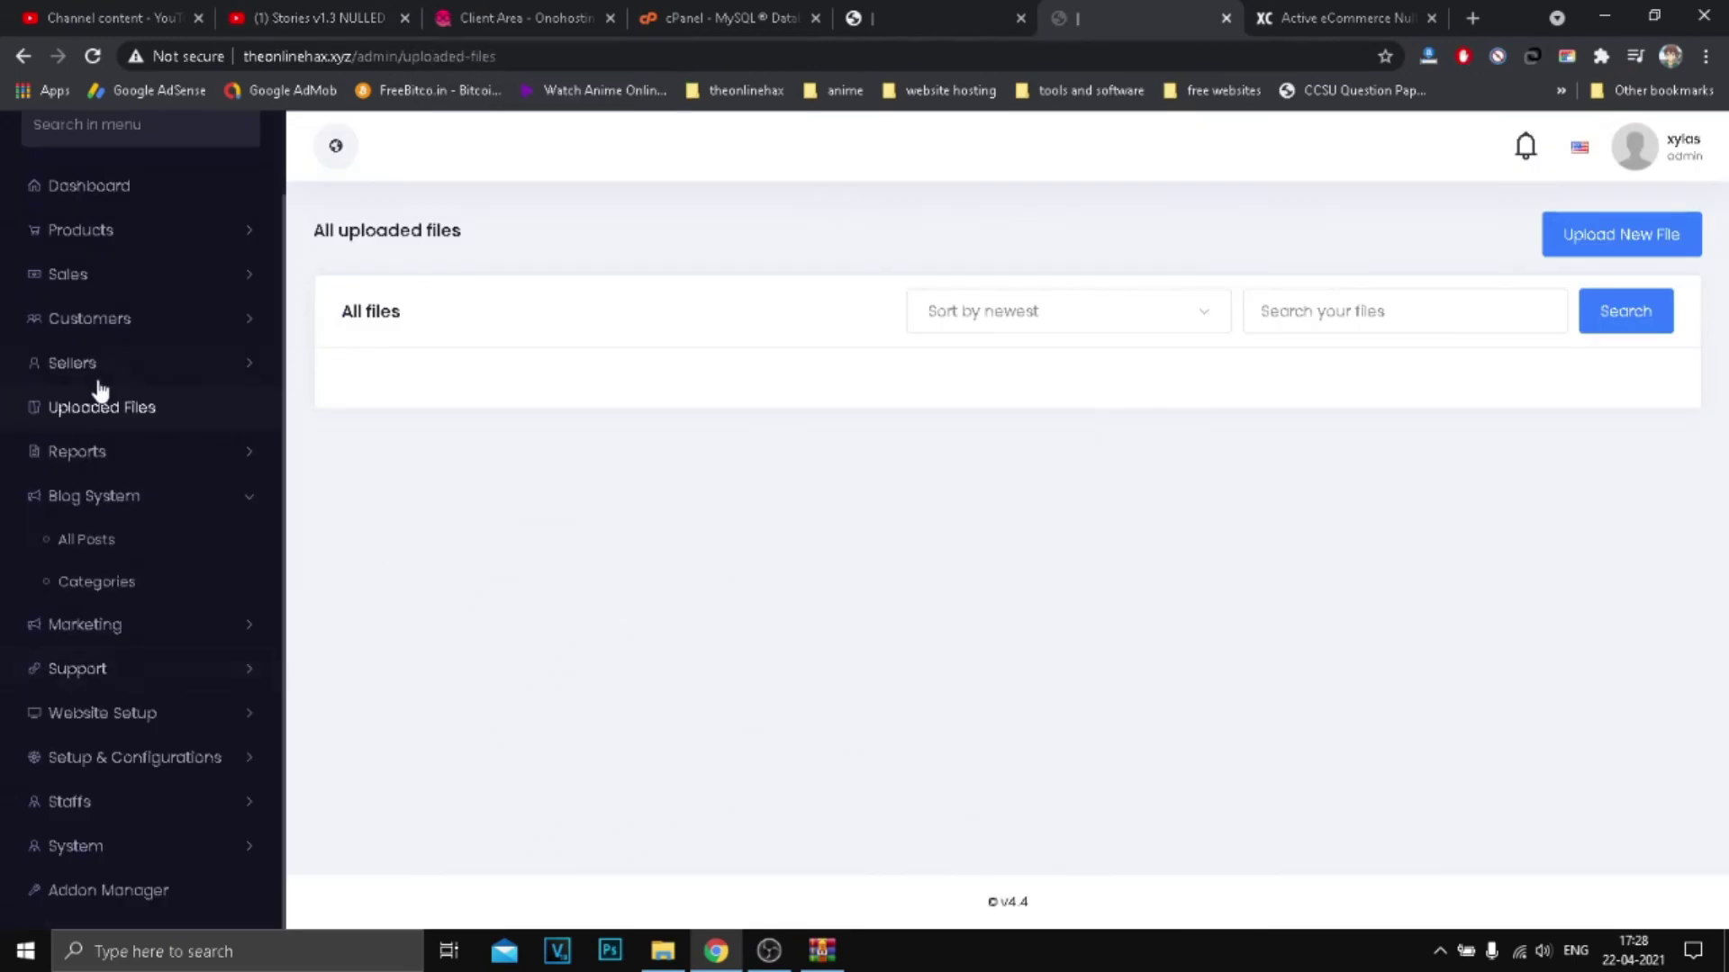
{"action": "left_click", "coordinate": [117, 496]}
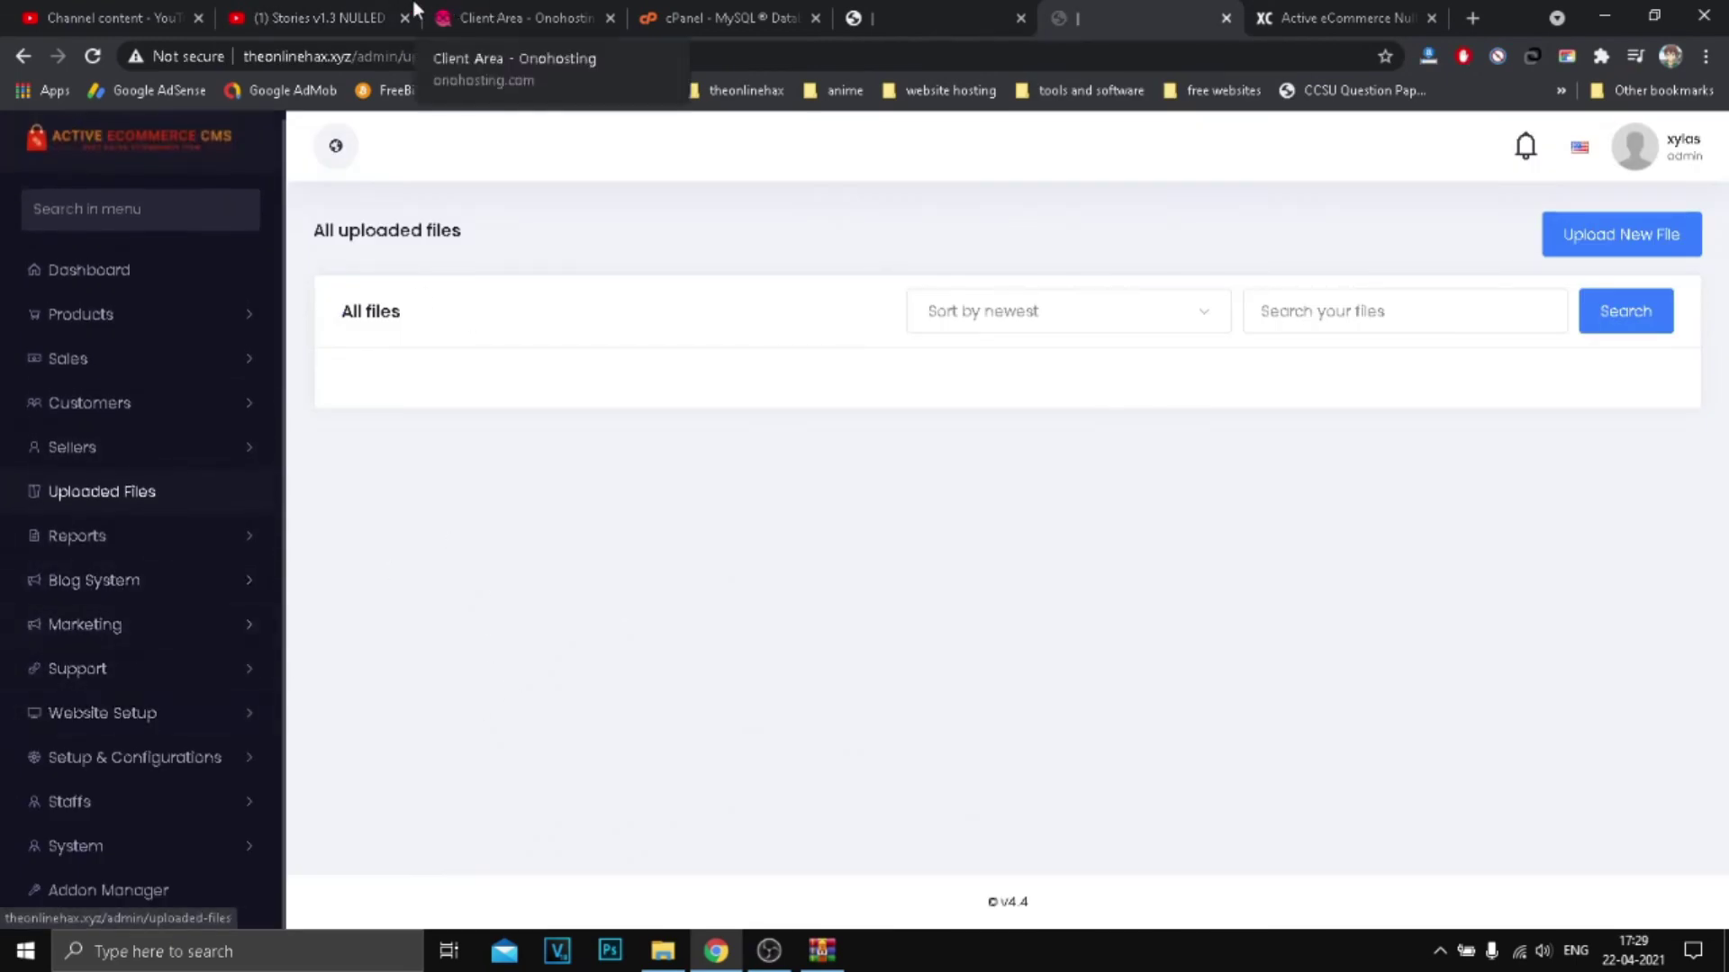
{"action": "left_click", "coordinate": [361, 17]}
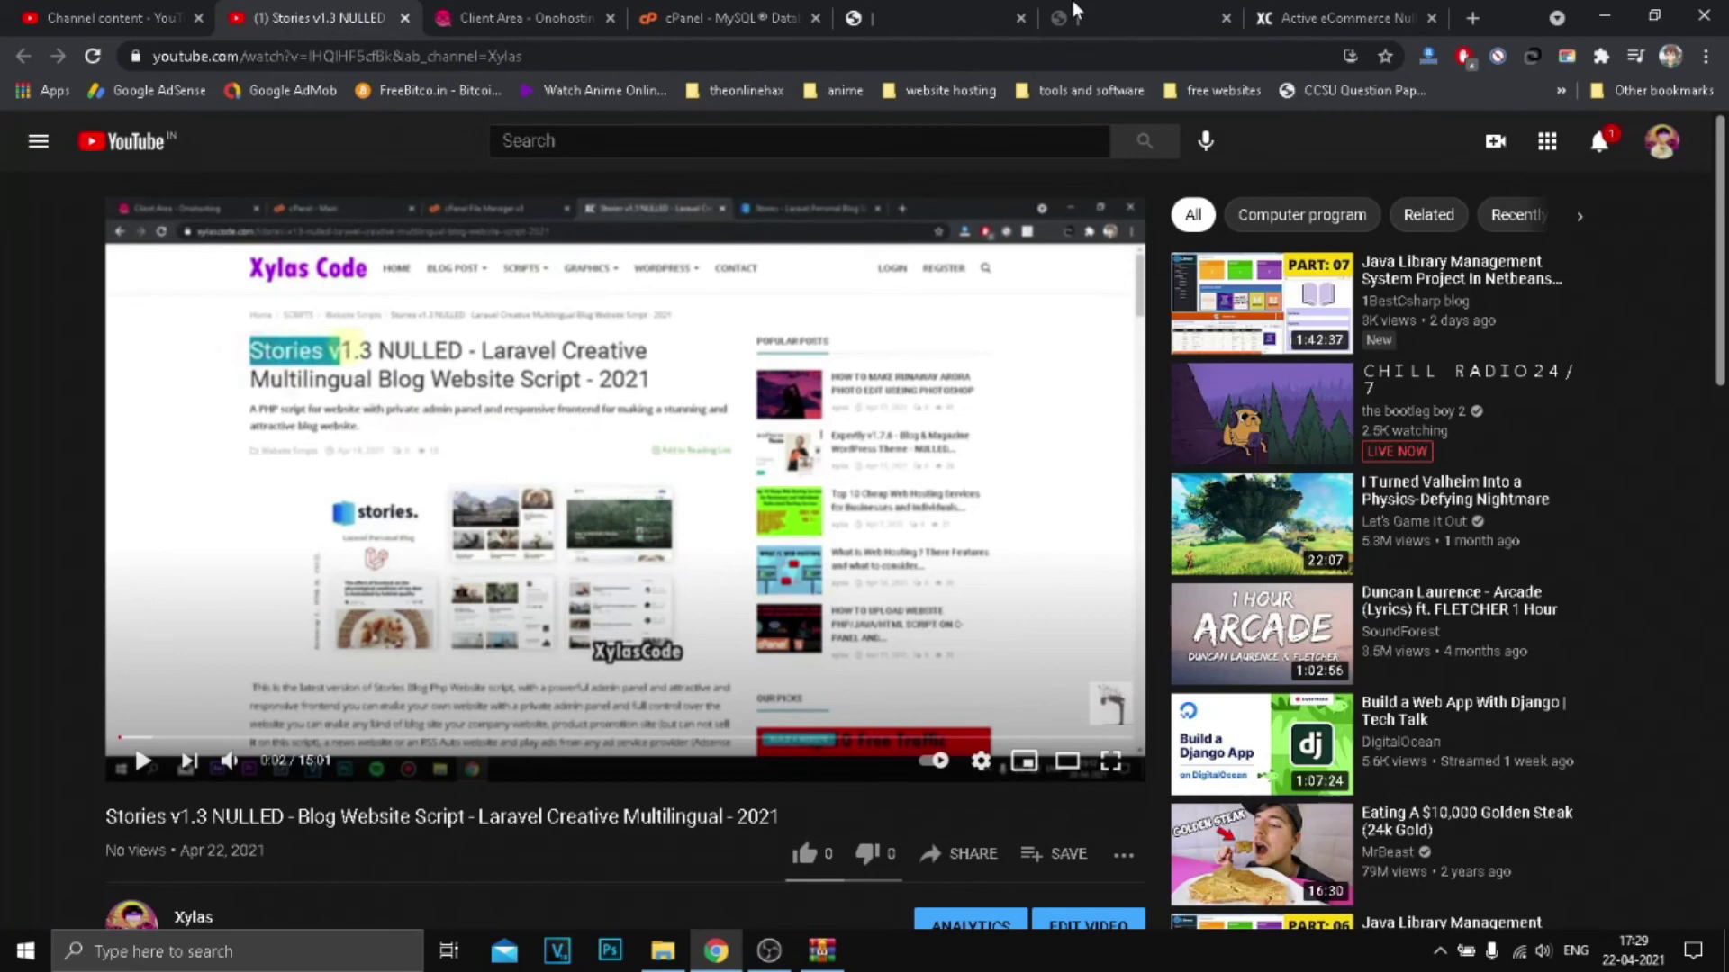
{"action": "left_click", "coordinate": [1136, 18]}
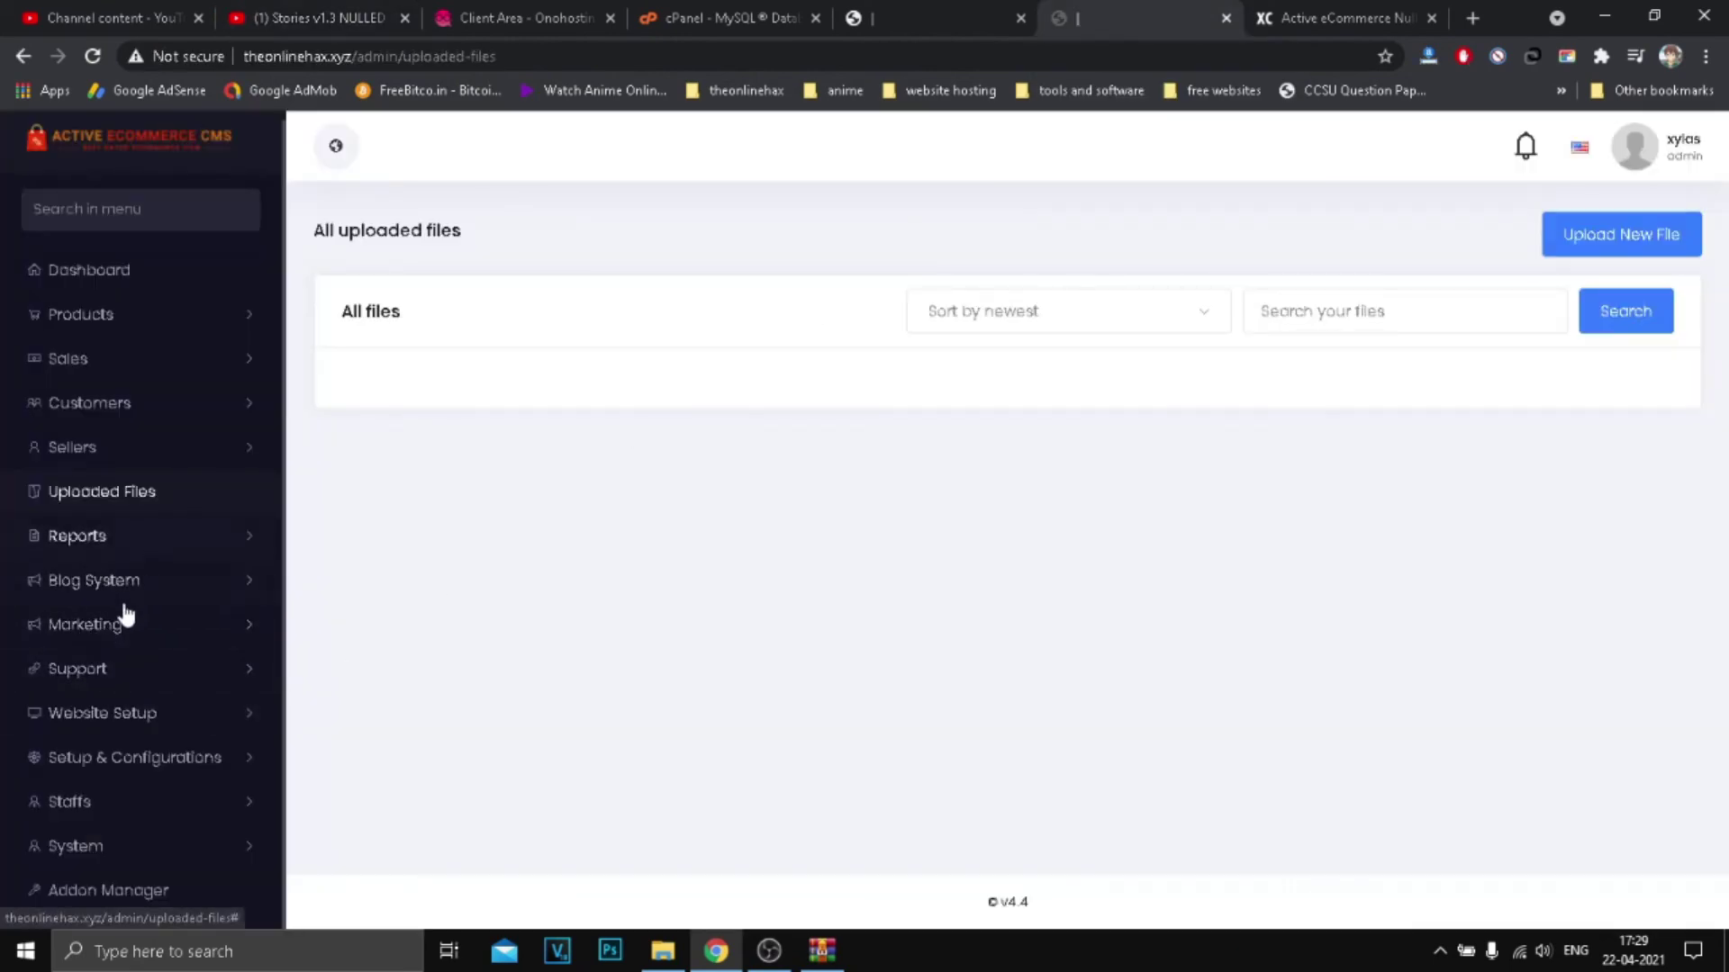
{"action": "left_click", "coordinate": [155, 547]}
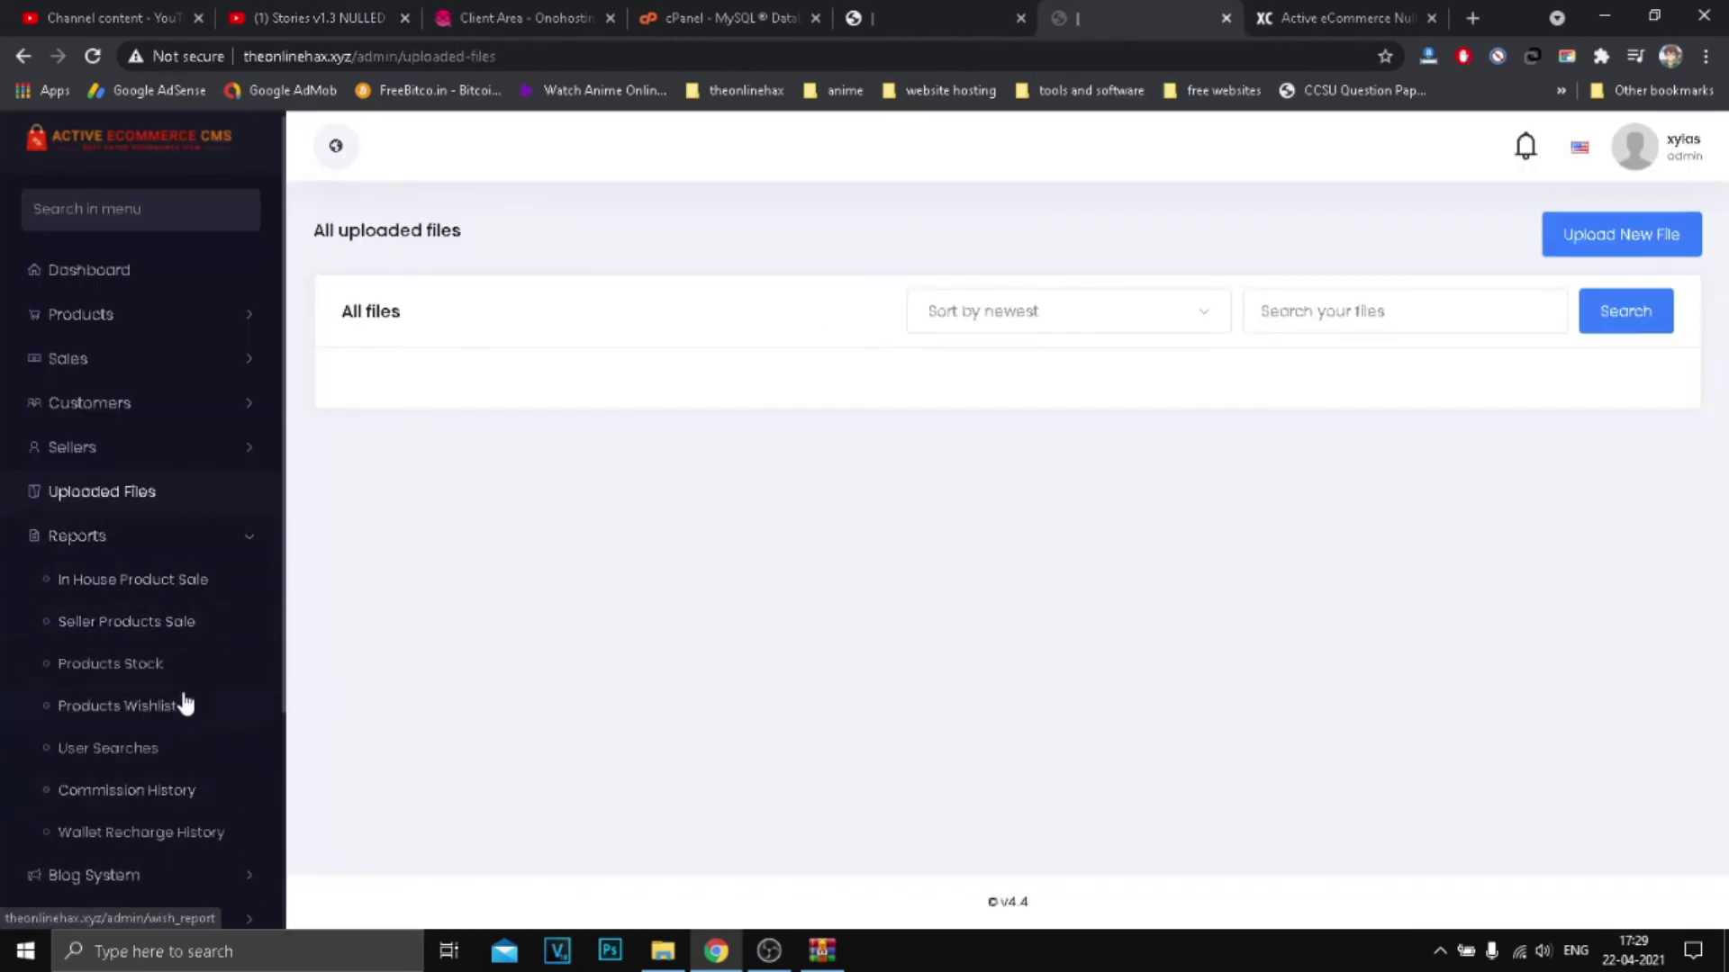
{"action": "scroll", "coordinate": [135, 540], "scroll_direction": "down", "scroll_amount": 2}
{"action": "left_click", "coordinate": [92, 317]}
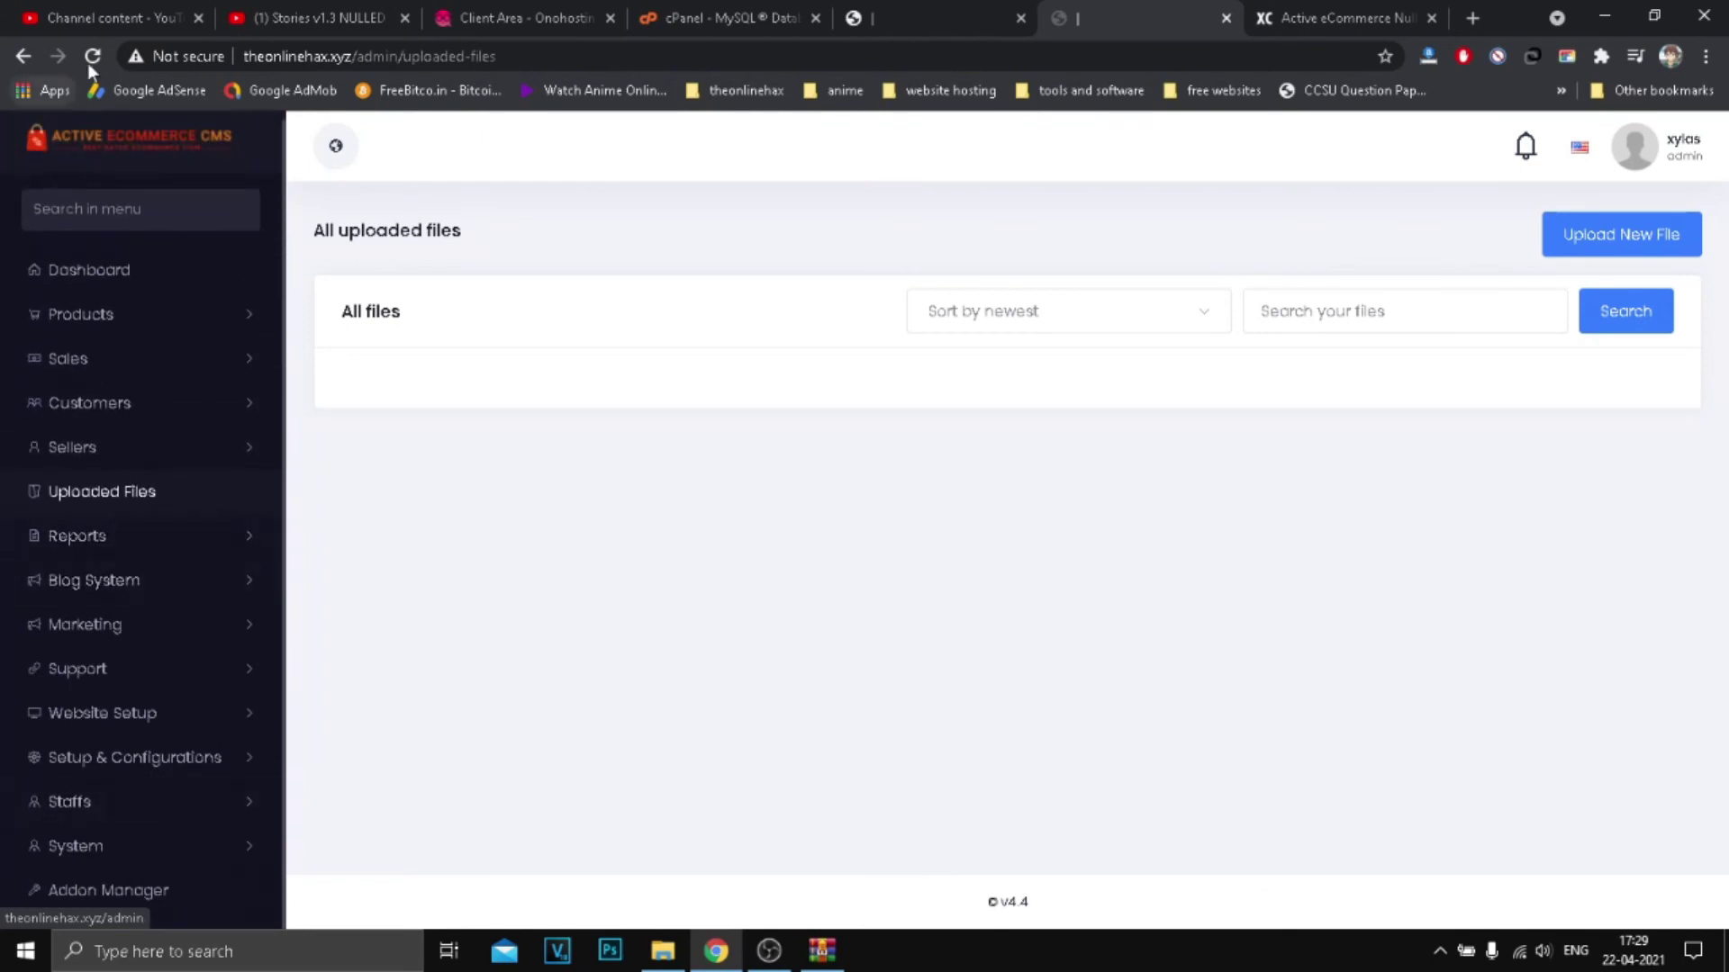
{"action": "left_click", "coordinate": [1062, 7]}
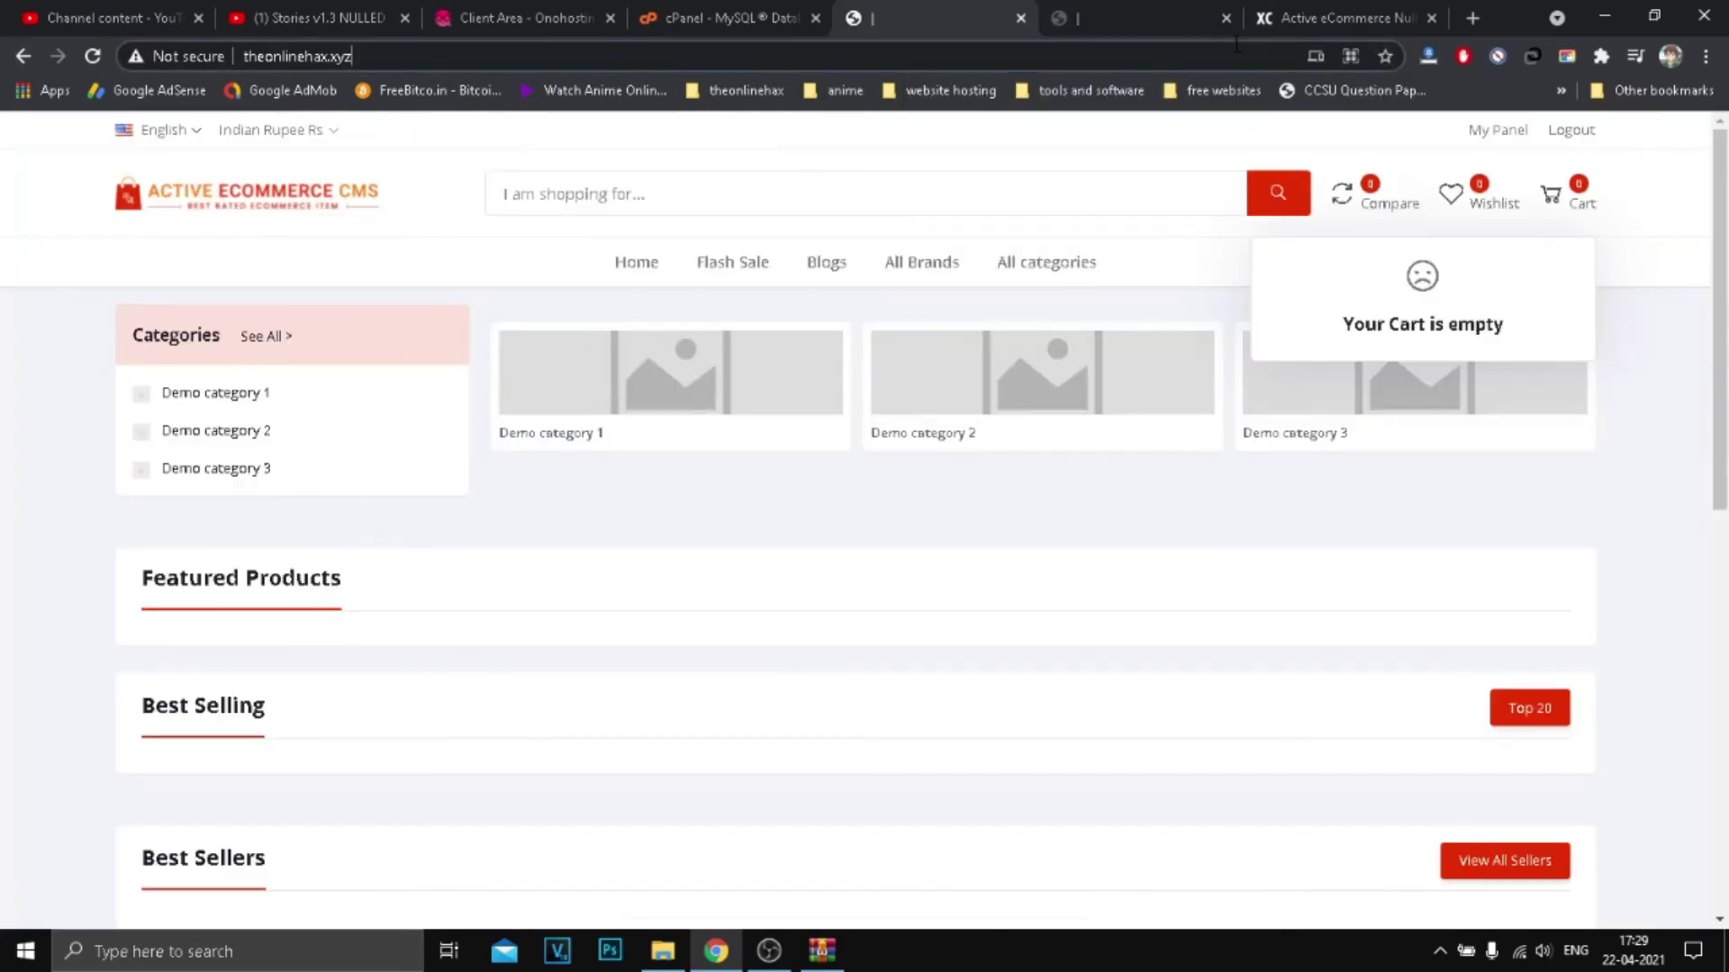
{"action": "key", "text": "ctrl+Tab"}
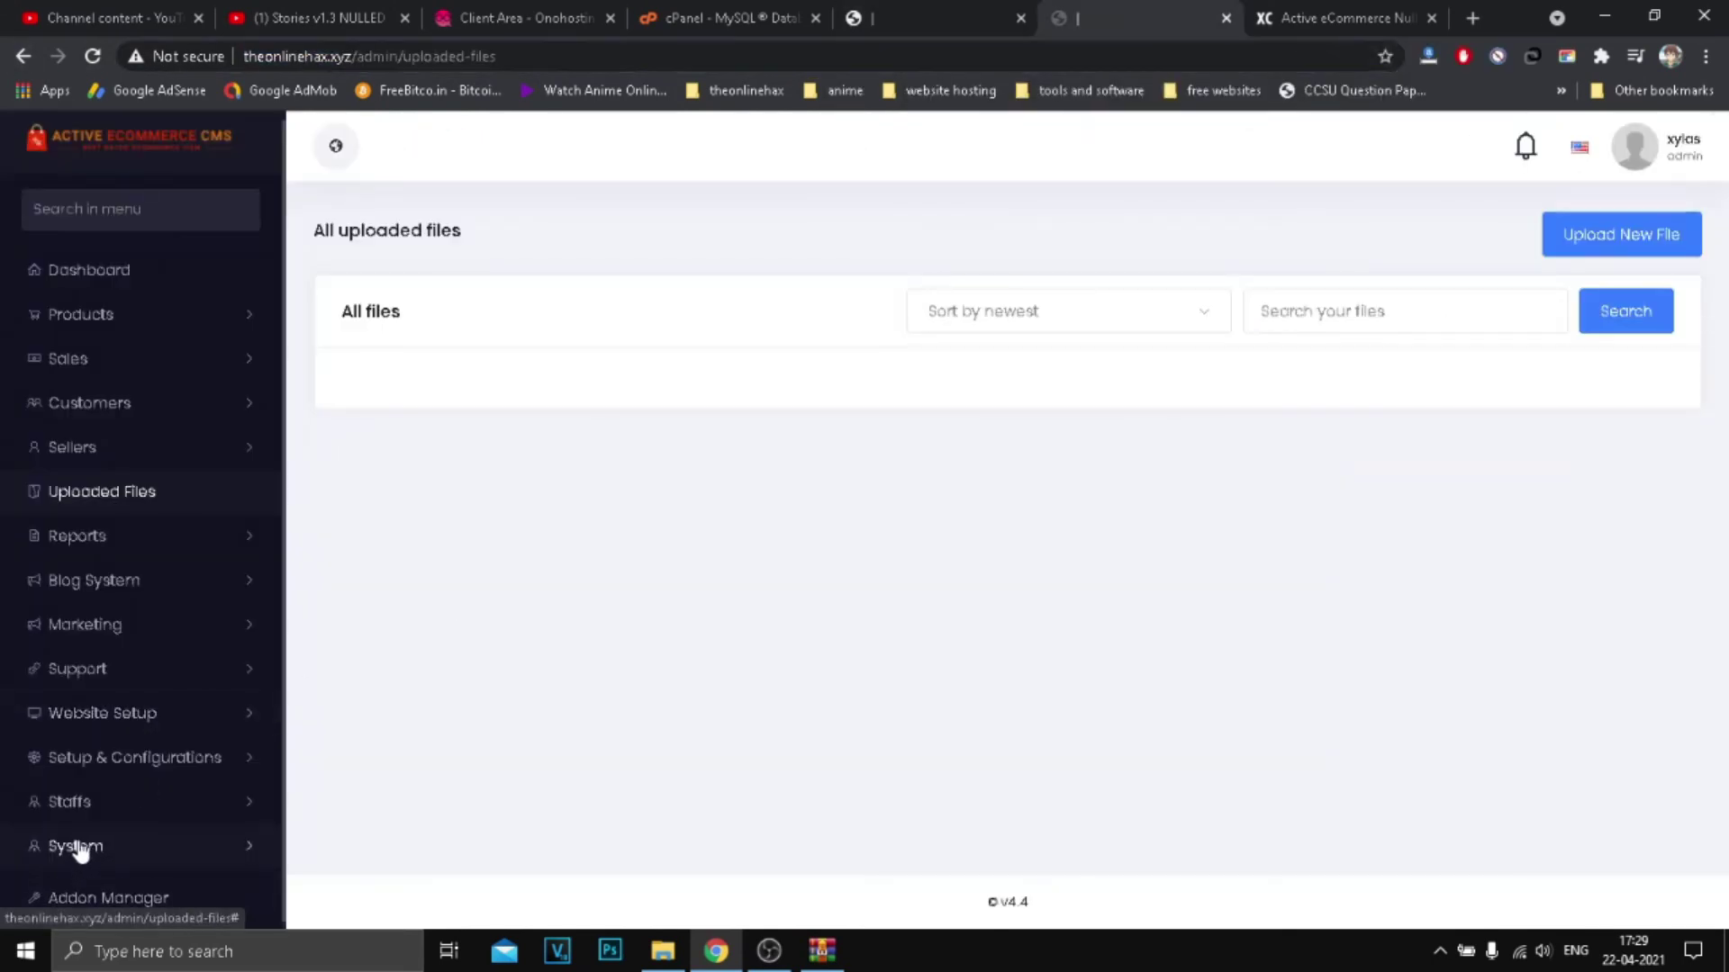
{"action": "left_click", "coordinate": [74, 804]}
Step: Open Staffs > Staff Permissions and start adding a new staff role
{"action": "left_click", "coordinate": [86, 851]}
{"action": "left_click", "coordinate": [81, 725]}
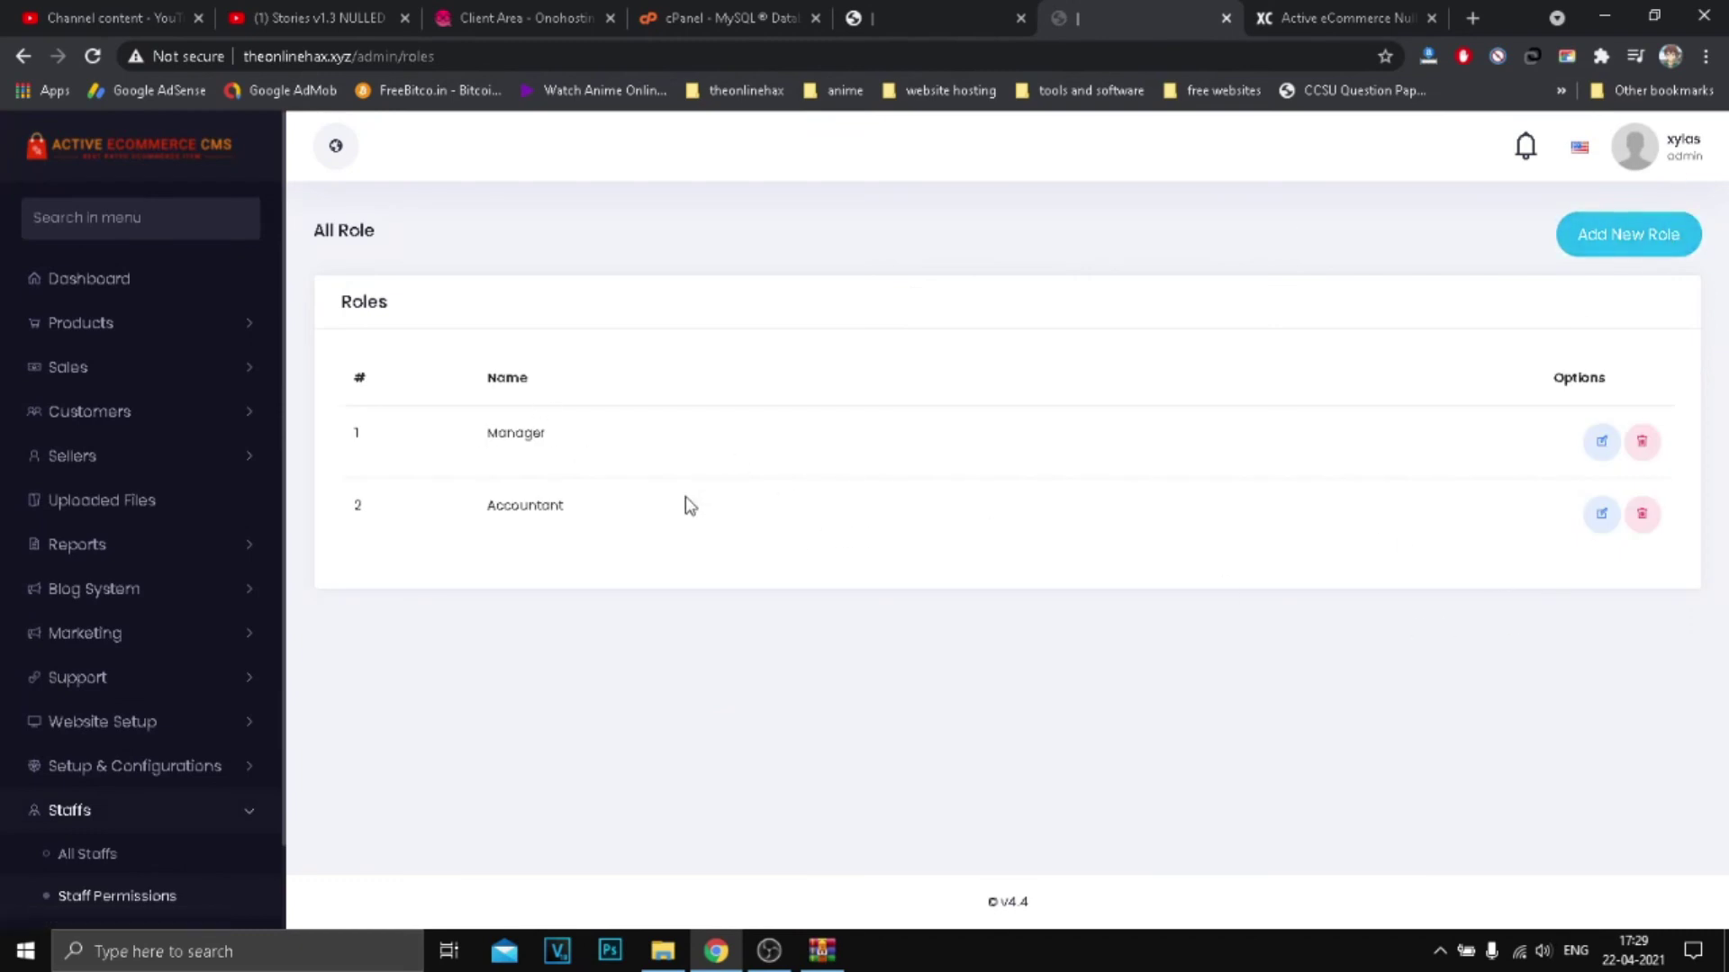
{"action": "double_click", "coordinate": [506, 434]}
{"action": "left_click", "coordinate": [1672, 232]}
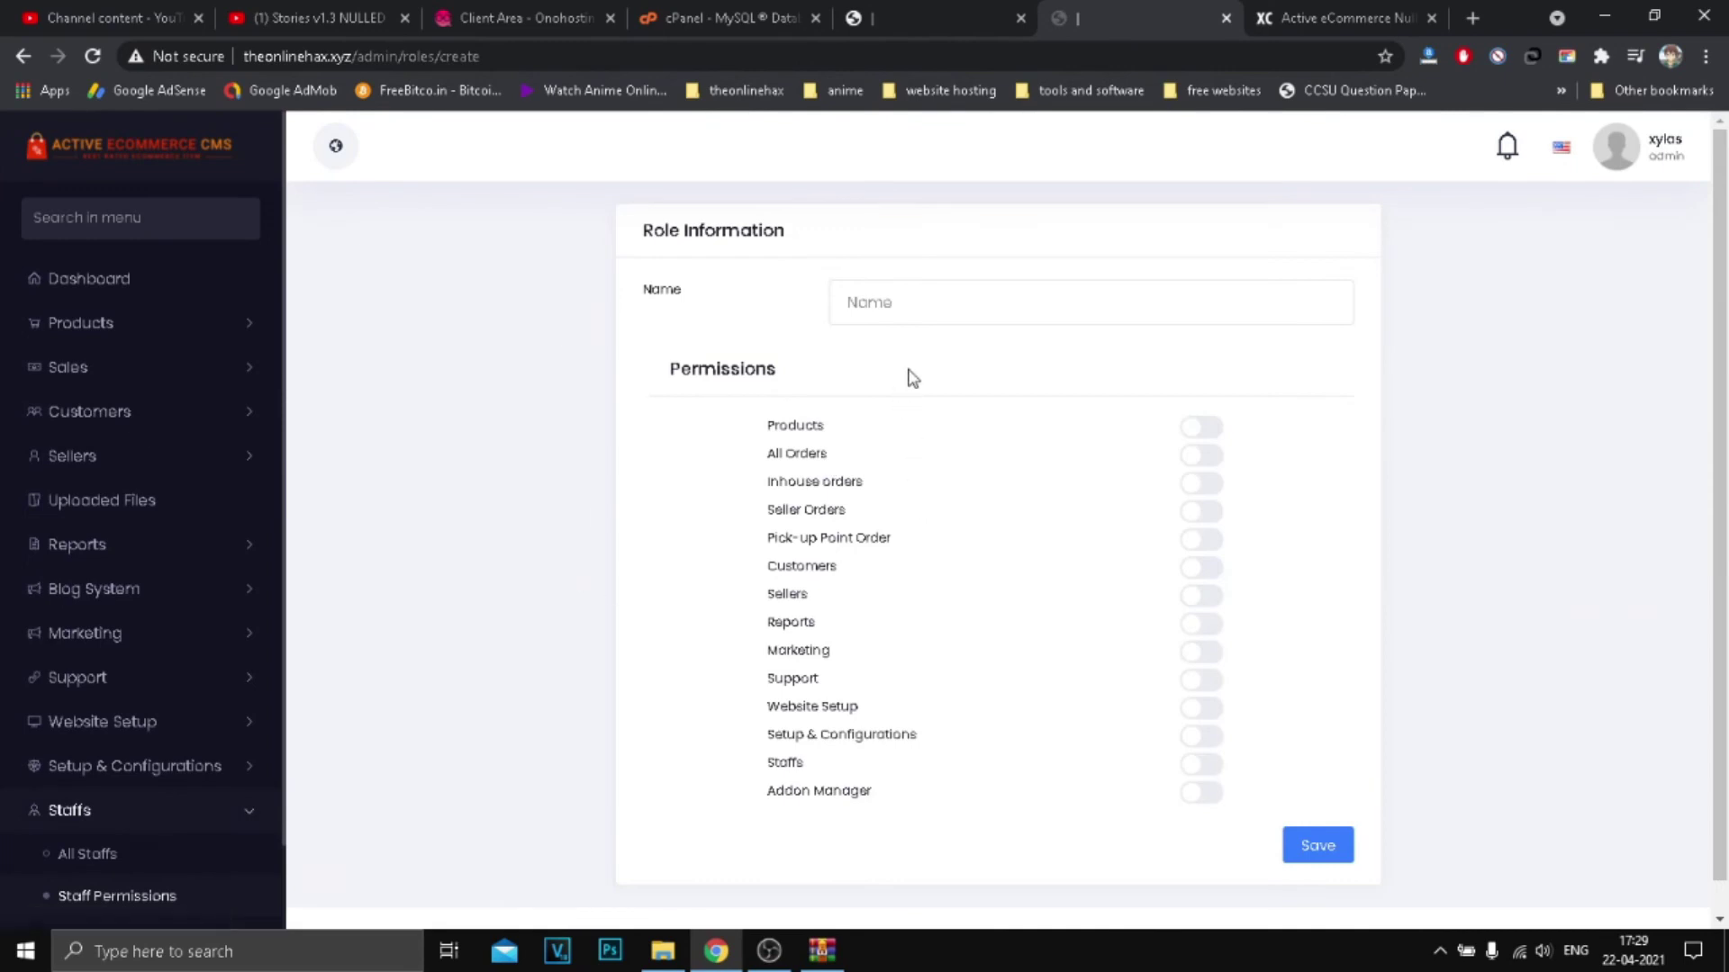
Step: Review the blank new-role form with every permission off, then go to Addon Manager
{"action": "left_click", "coordinate": [915, 315]}
{"action": "left_click", "coordinate": [755, 344]}
{"action": "double_click", "coordinate": [768, 429]}
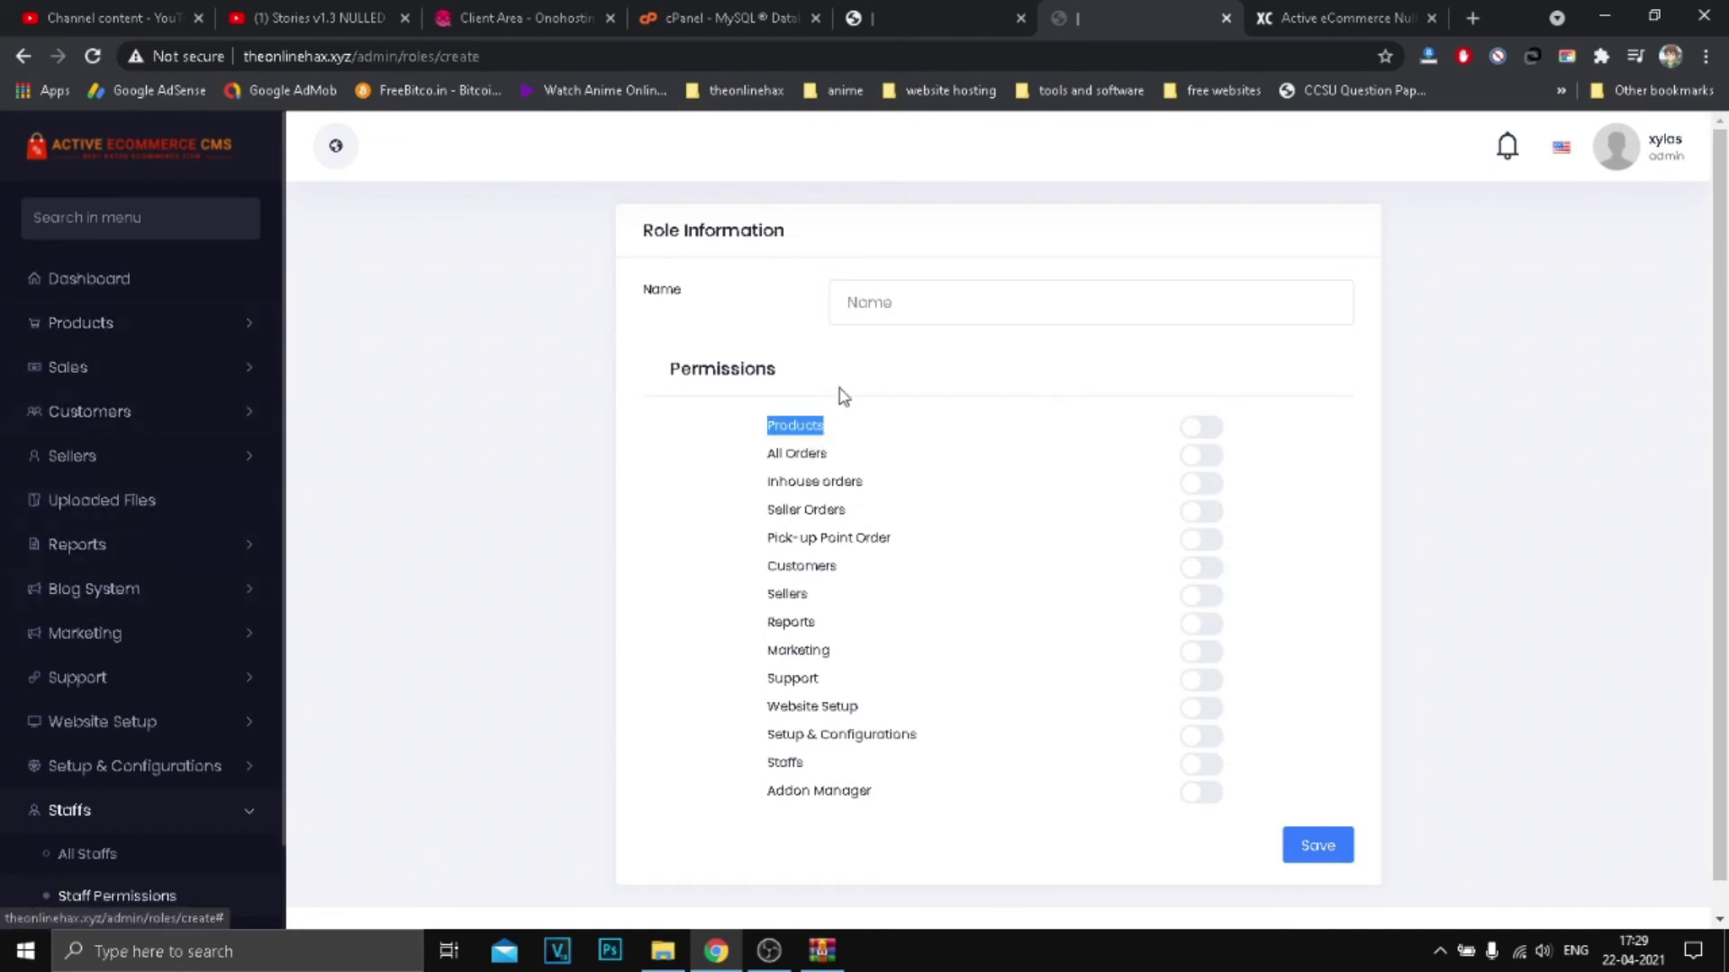
{"action": "left_click", "coordinate": [798, 429]}
{"action": "left_click", "coordinate": [134, 320]}
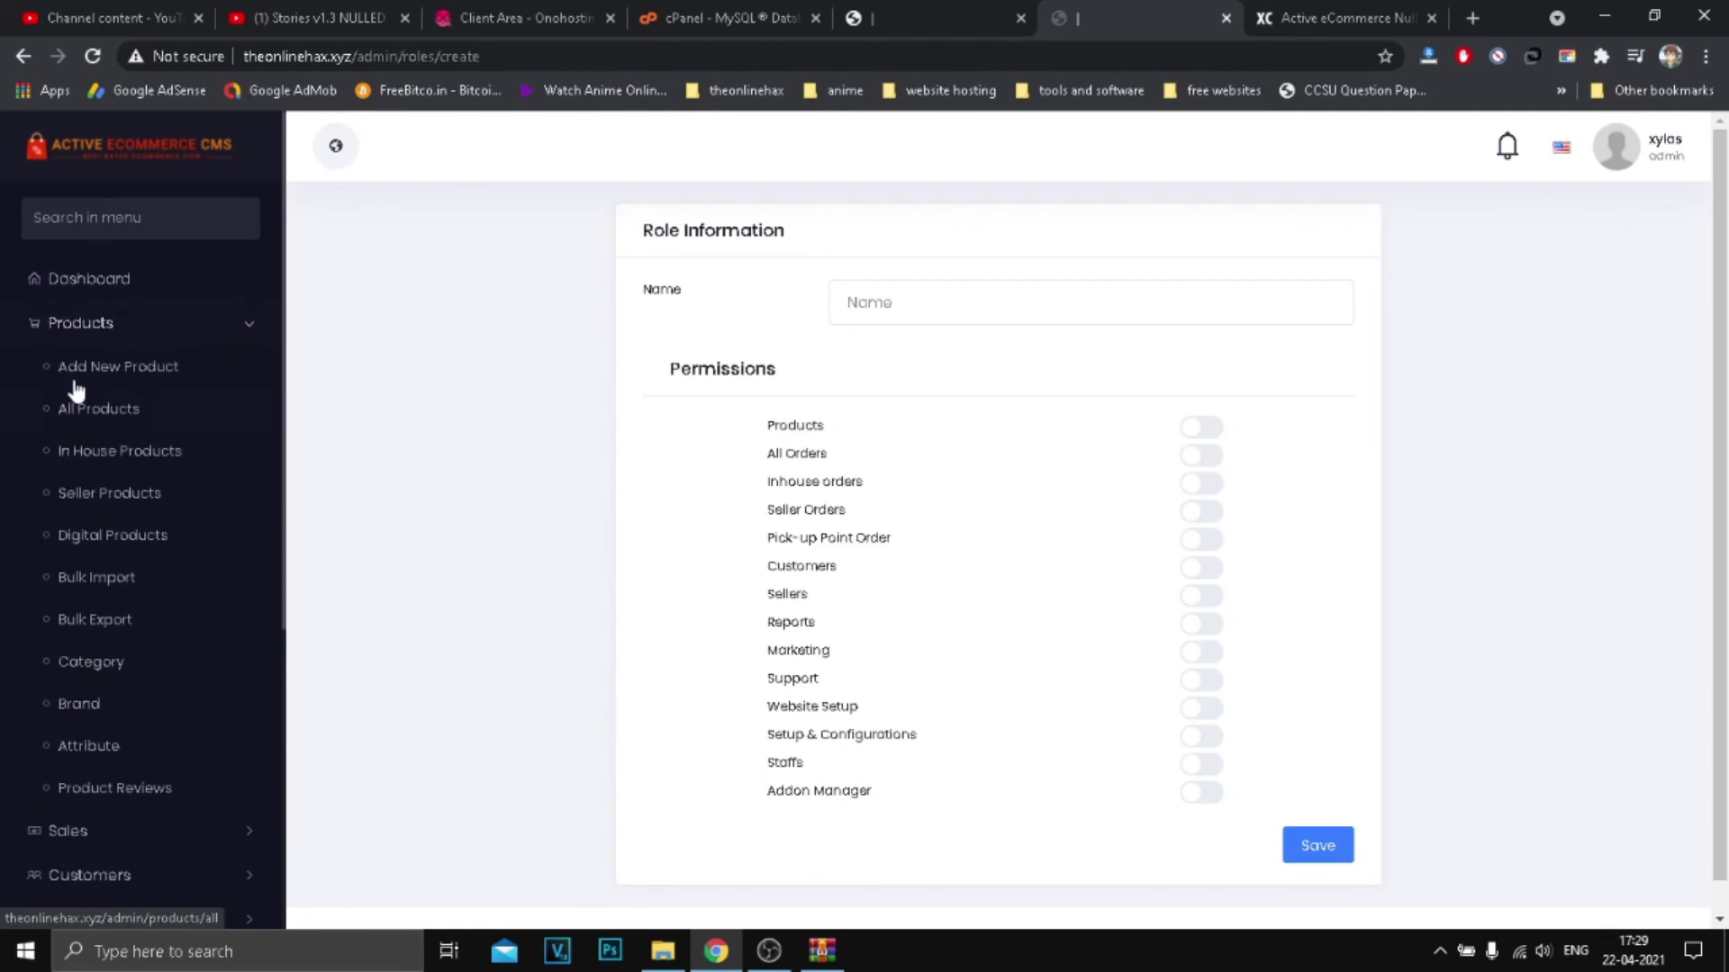
{"action": "left_click", "coordinate": [56, 326]}
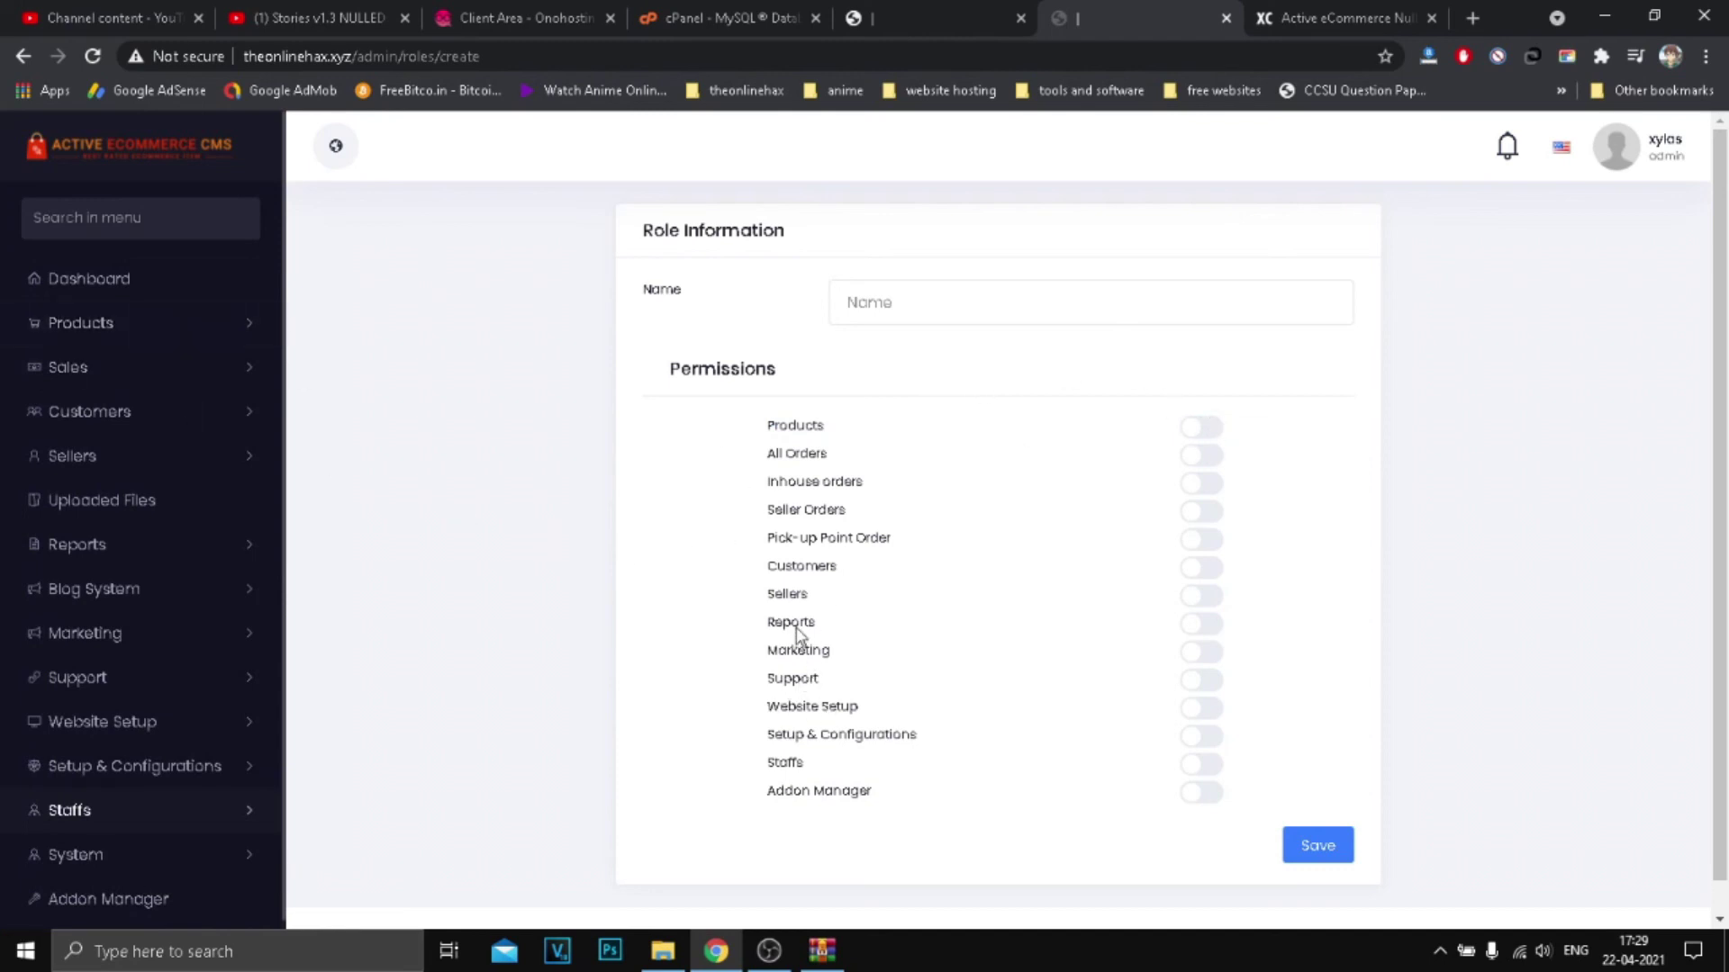
{"action": "scroll", "coordinate": [117, 502], "scroll_direction": "down", "scroll_amount": 1}
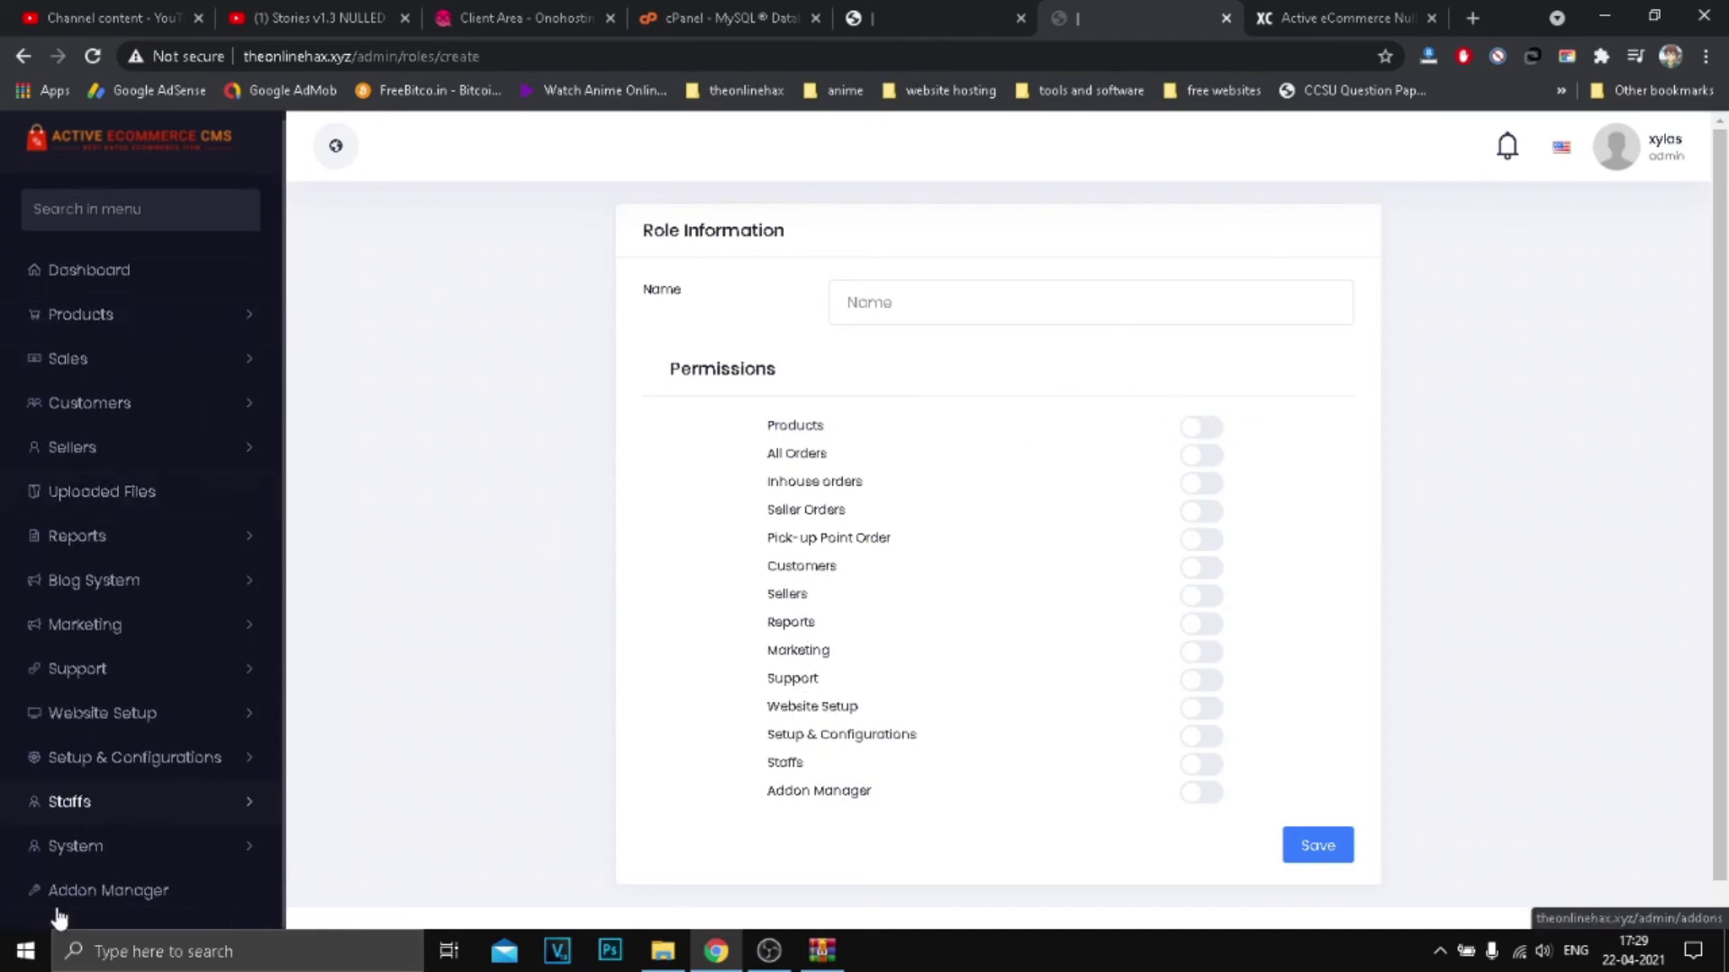
{"action": "key", "text": "ctrl+shift+Tab"}
{"action": "key", "text": "ctrl+Tab"}
{"action": "left_click", "coordinate": [76, 894]}
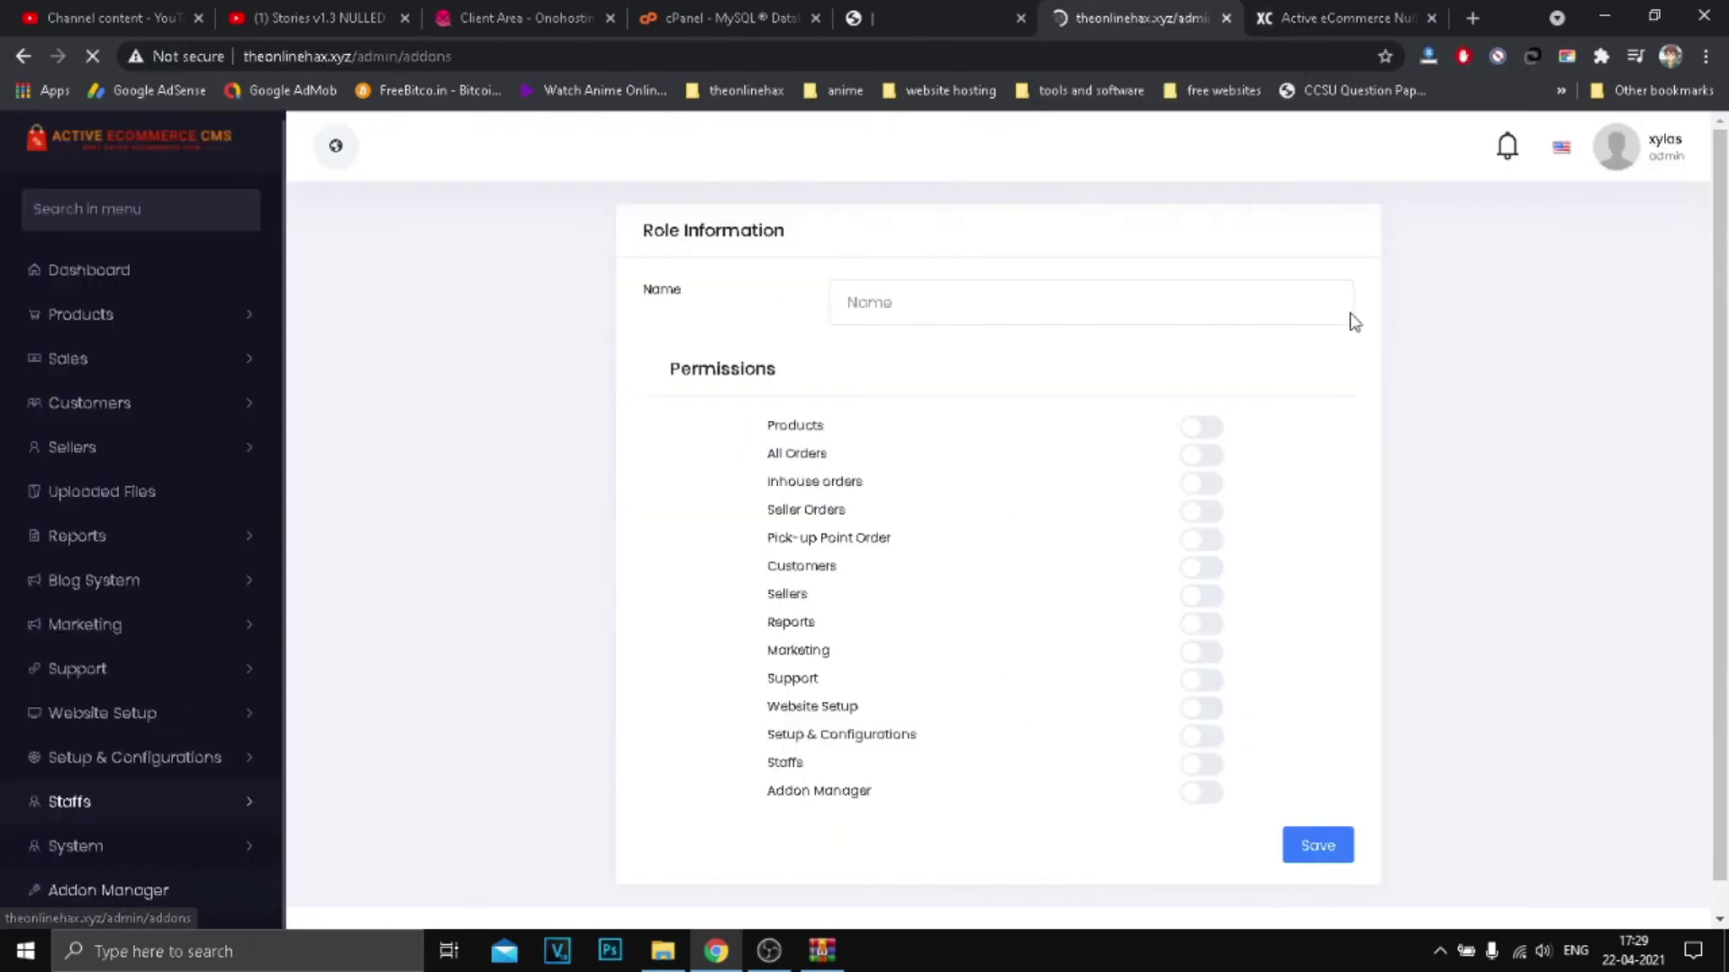
Step: Close the CMS 4.4 archive and open active-ecommerce-cms-addons.zip from the desktop
{"action": "left_click", "coordinate": [1609, 12]}
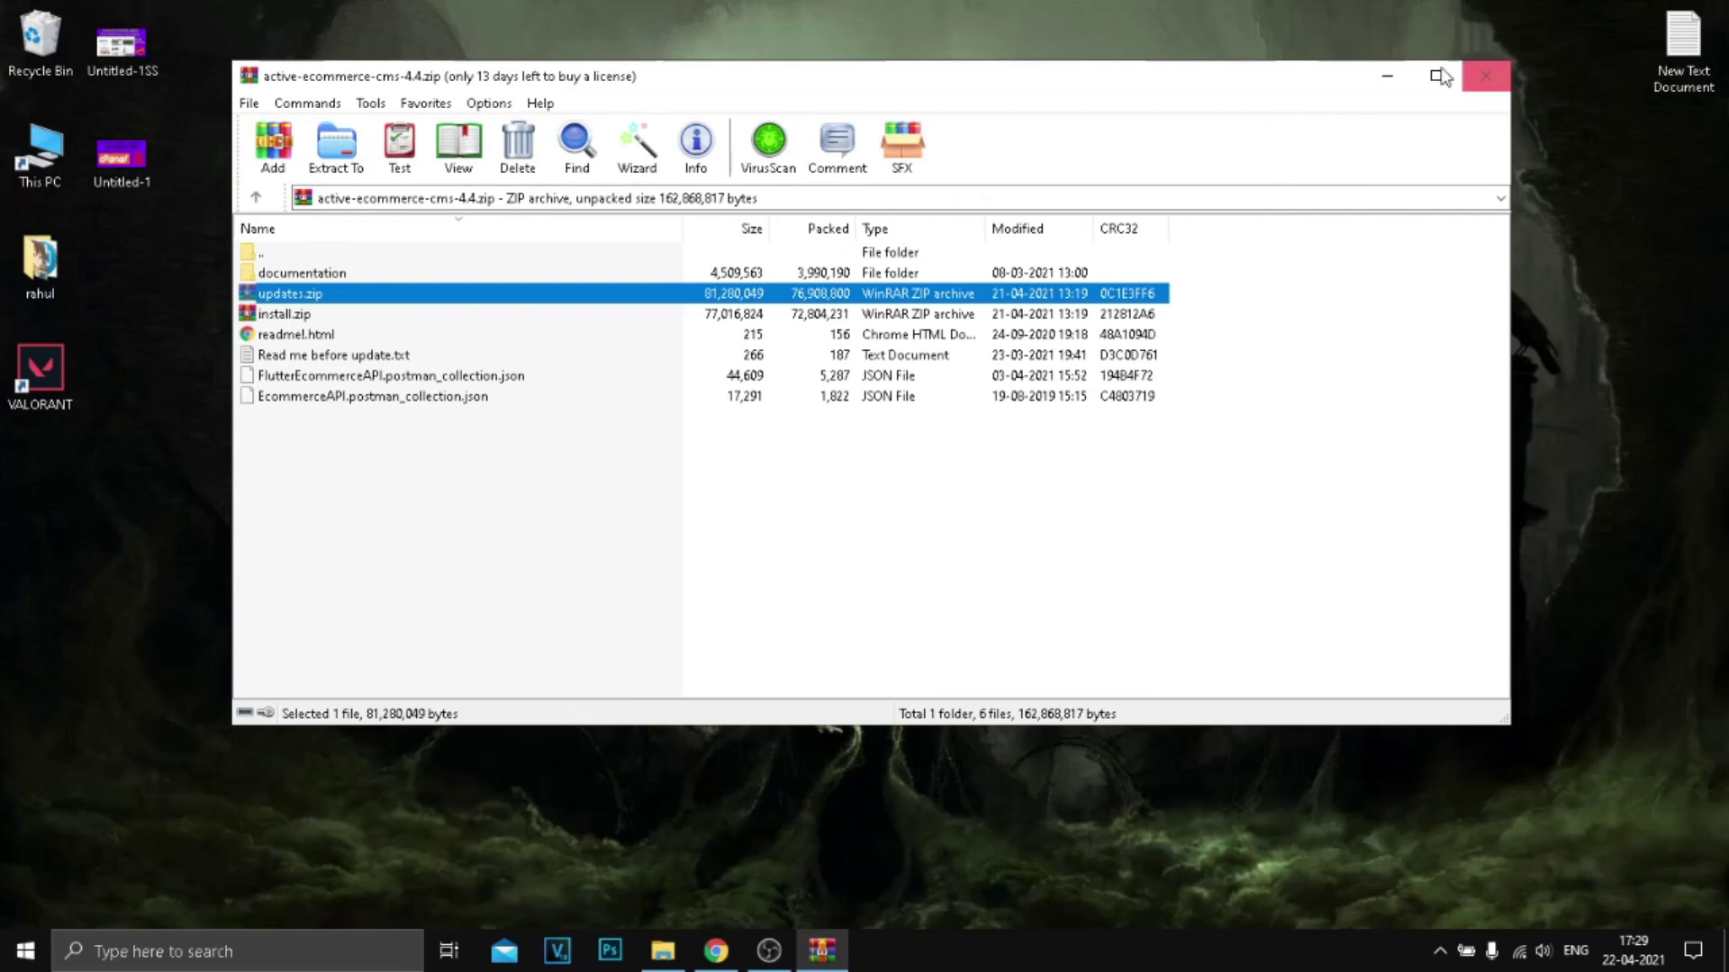
{"action": "left_click", "coordinate": [1482, 74]}
{"action": "double_click", "coordinate": [930, 279]}
Step: Drag active-ecommerce-paytm-addon-1.0.zip out onto the desktop and close the archive
{"action": "left_click_drag", "start_coordinate": [389, 558], "coordinate": [585, 310]}
{"action": "left_click_drag", "start_coordinate": [1196, 446], "coordinate": [927, 289]}
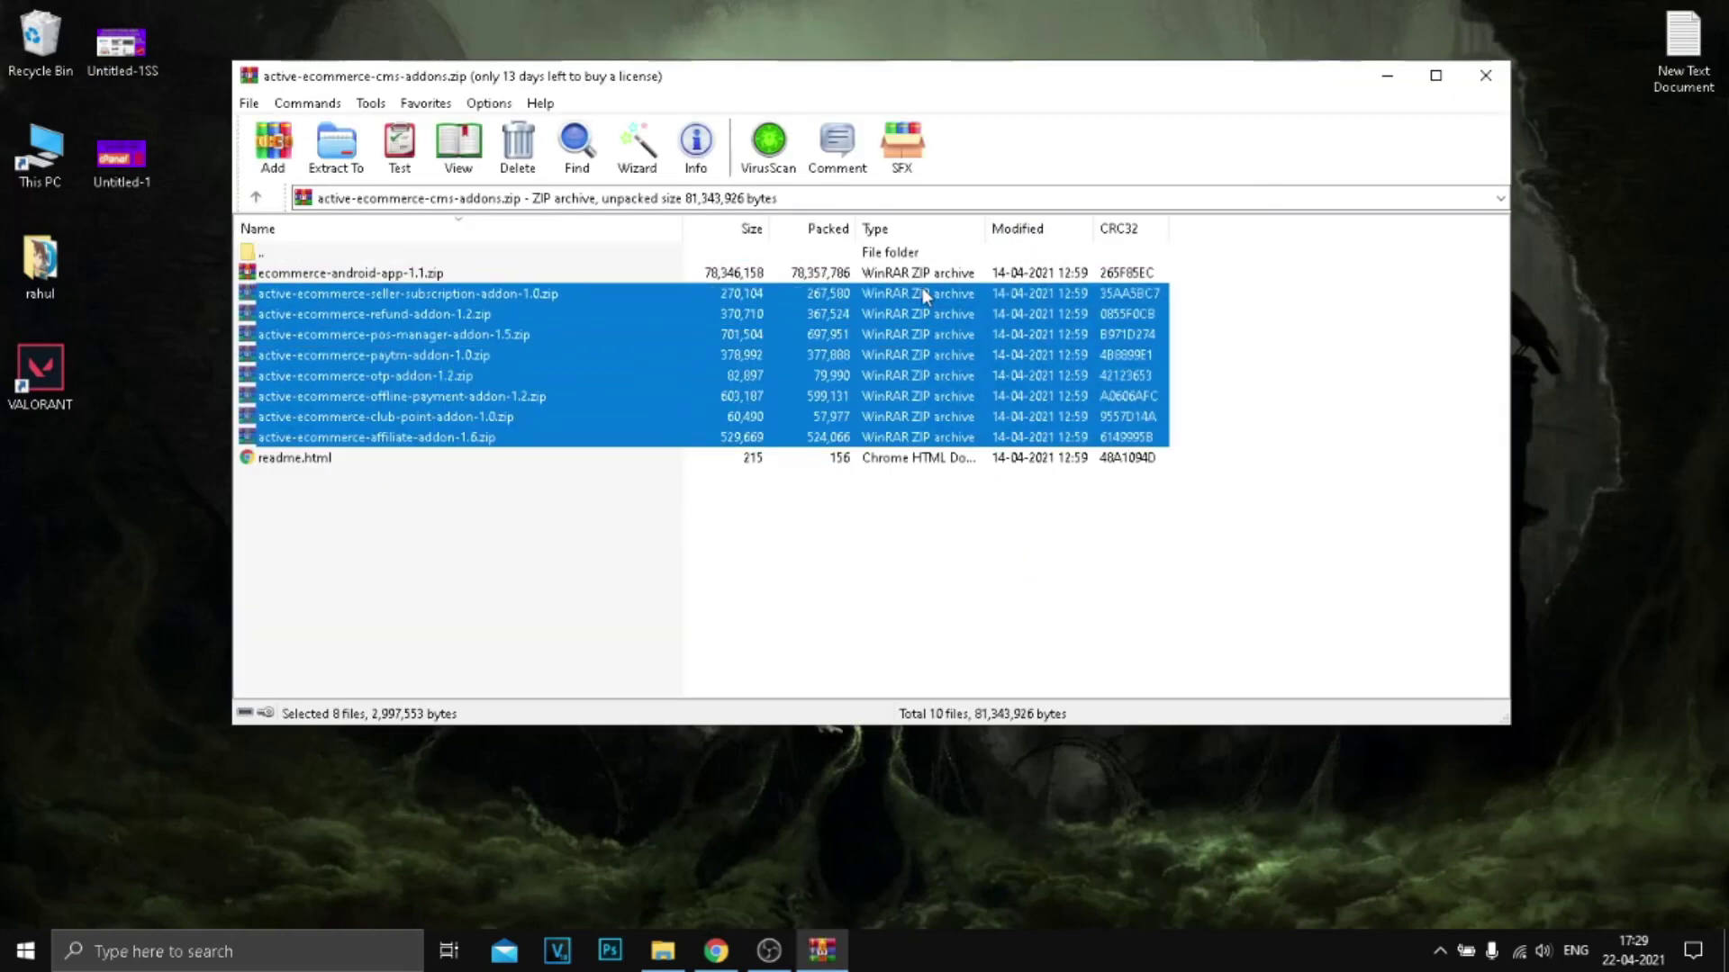
{"action": "left_click", "coordinate": [348, 357]}
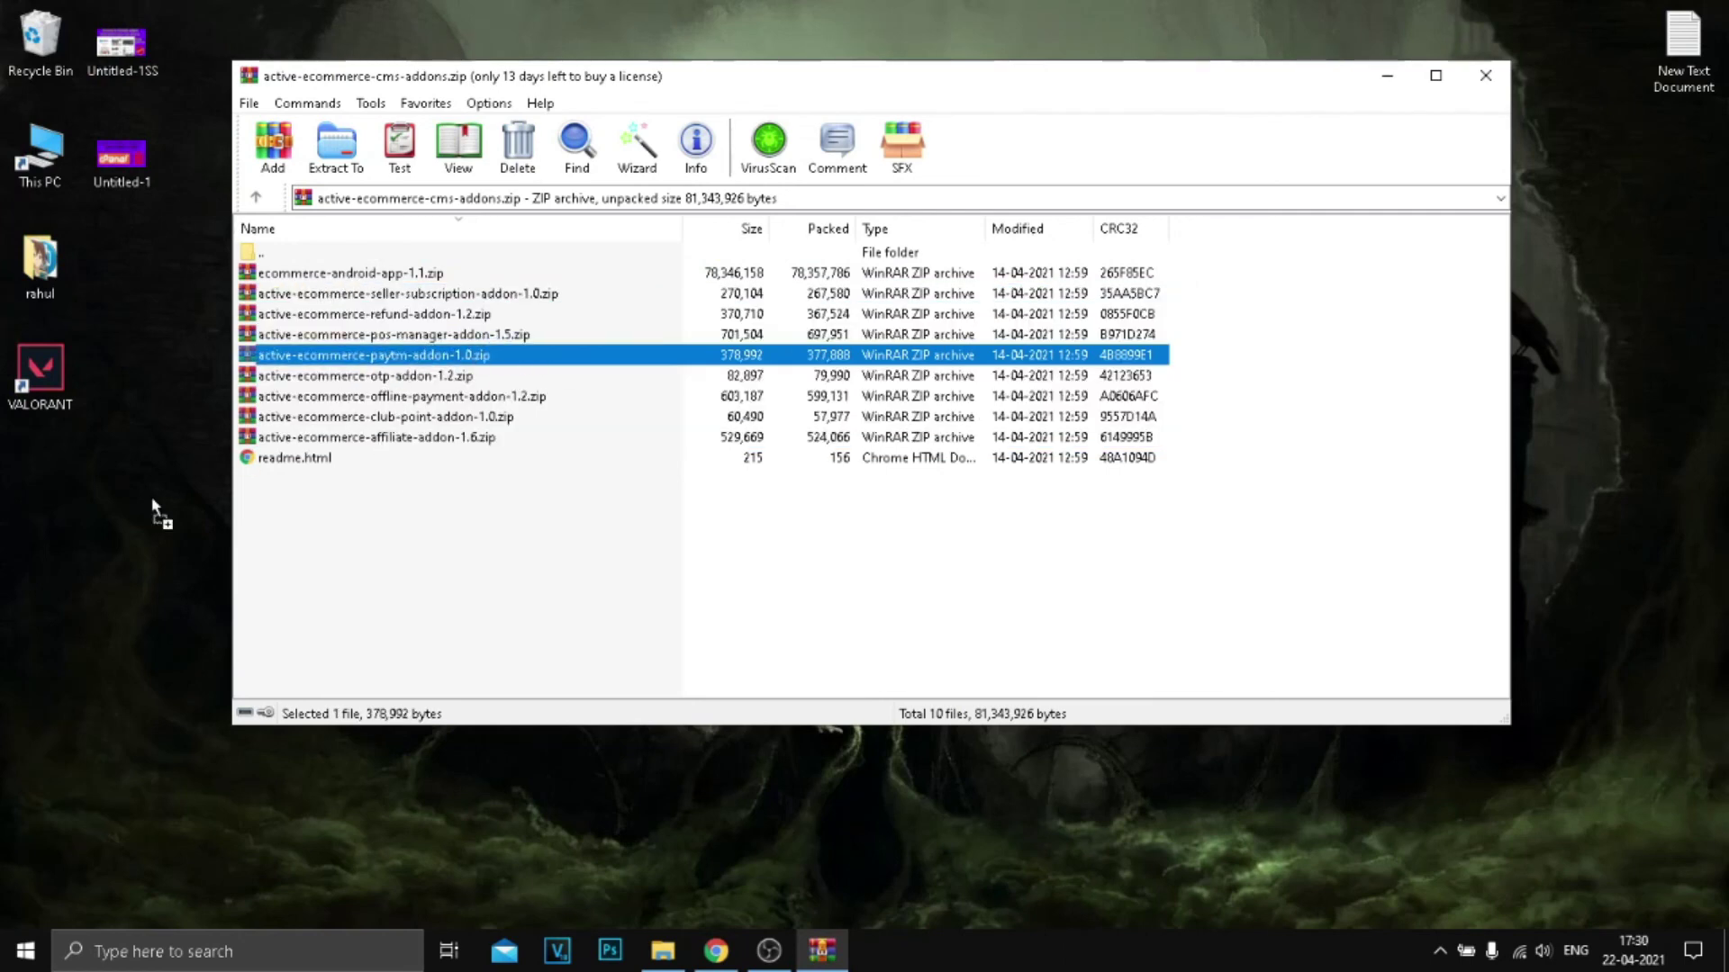
{"action": "left_click_drag", "start_coordinate": [151, 495], "coordinate": [103, 535]}
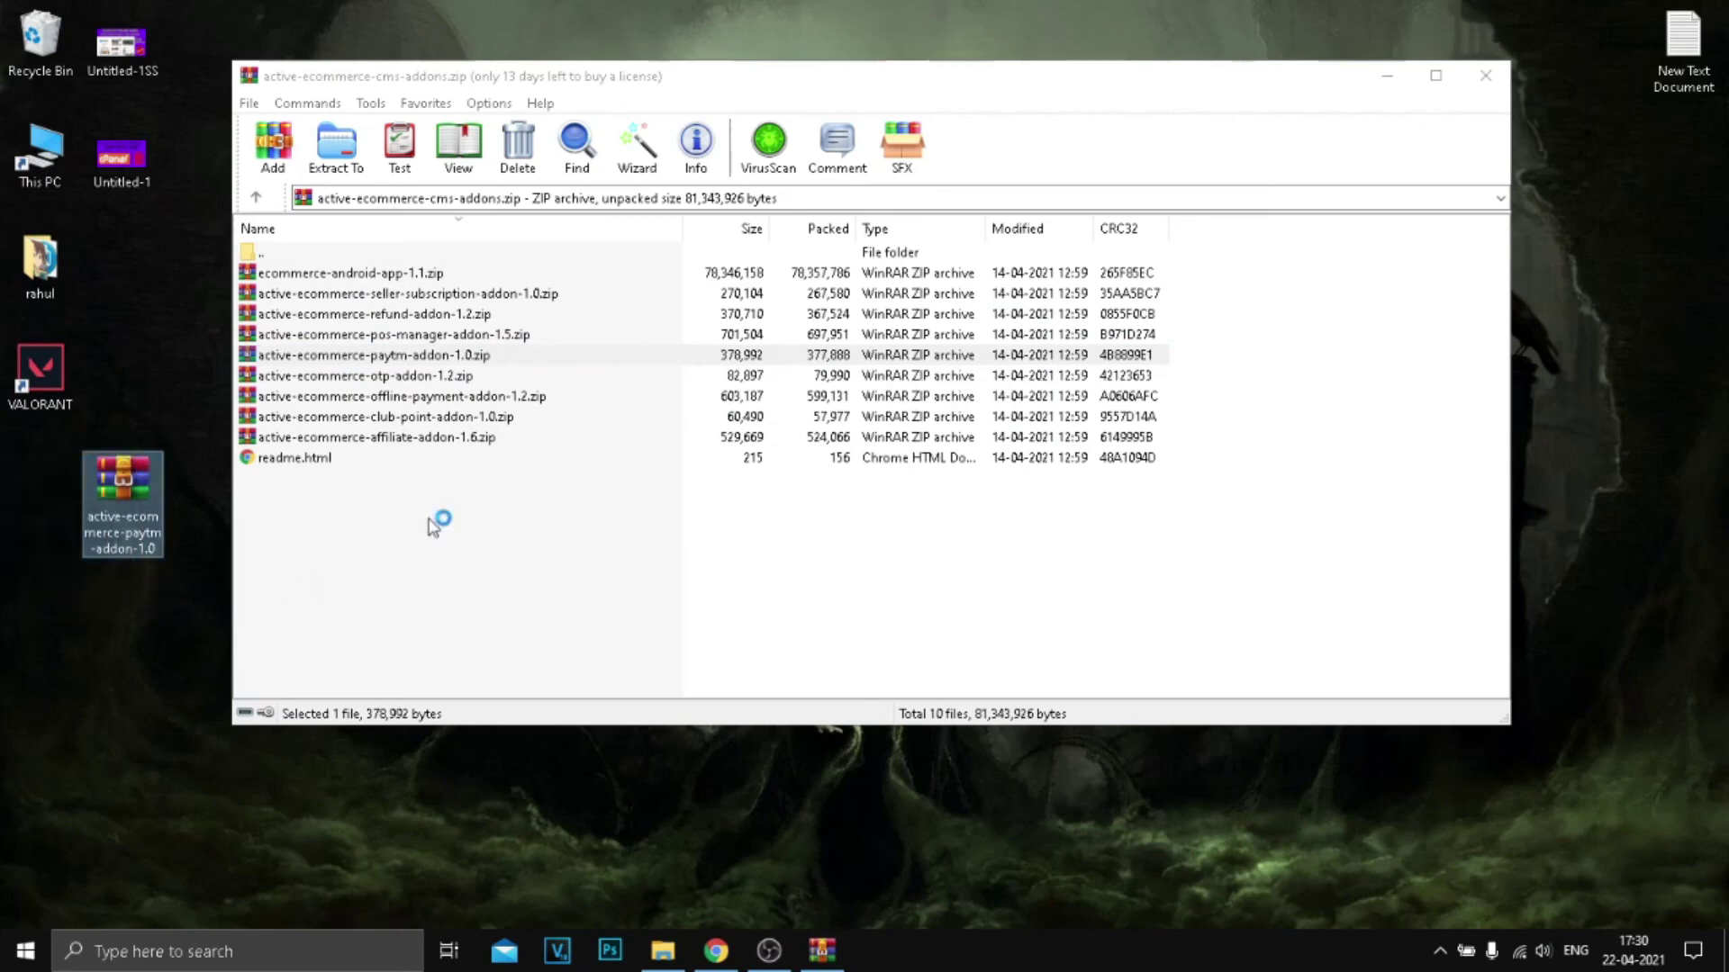
{"action": "left_click", "coordinate": [1477, 83]}
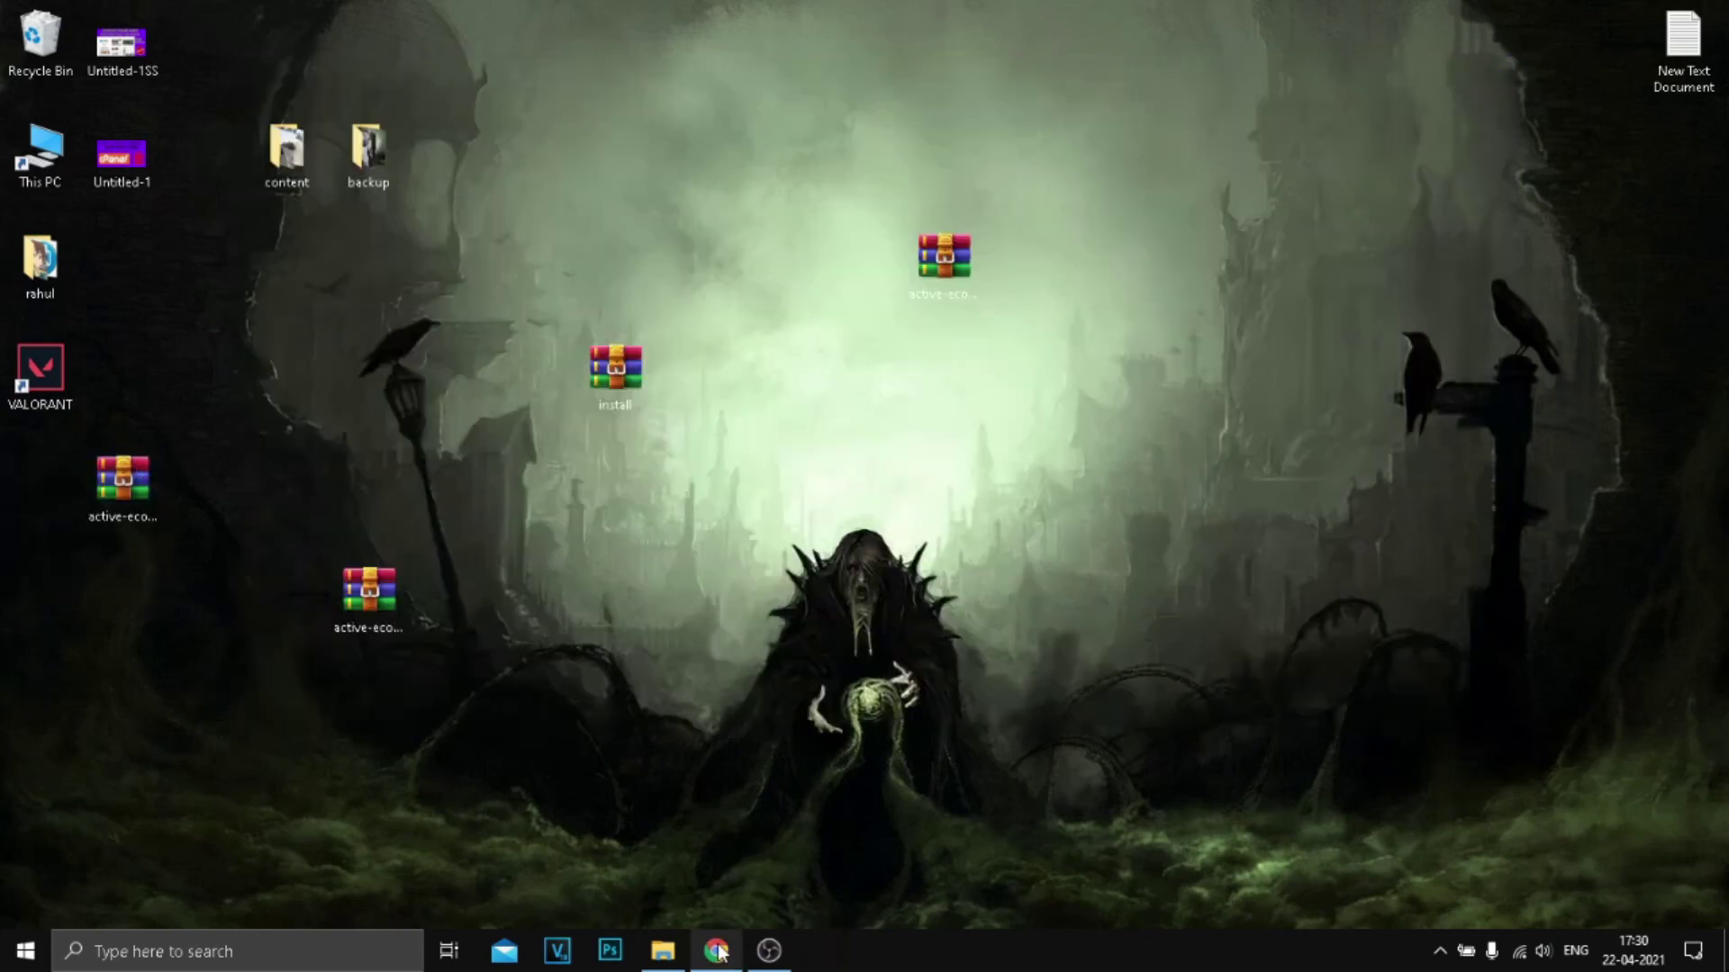
Step: Choose active-ecommerce-paytm-addon-1.0.zip from the Desktop in Install/Update Addon and install it
{"action": "left_click", "coordinate": [716, 951]}
{"action": "left_click", "coordinate": [1651, 231]}
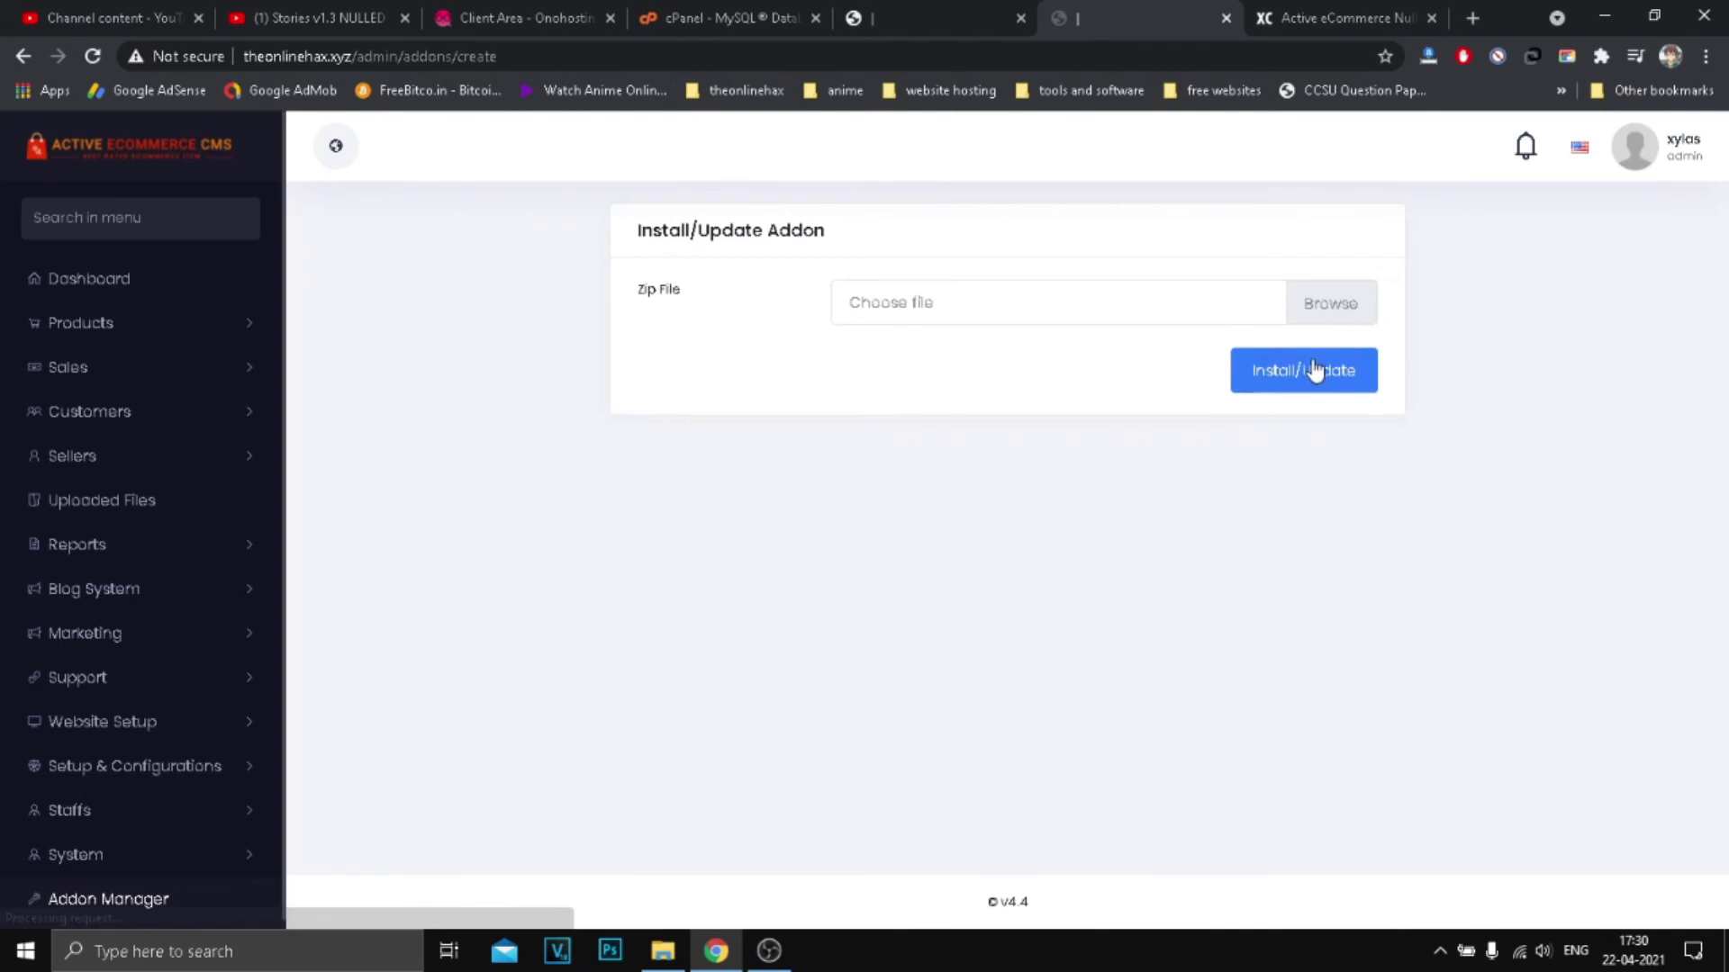
{"action": "left_click", "coordinate": [1331, 306]}
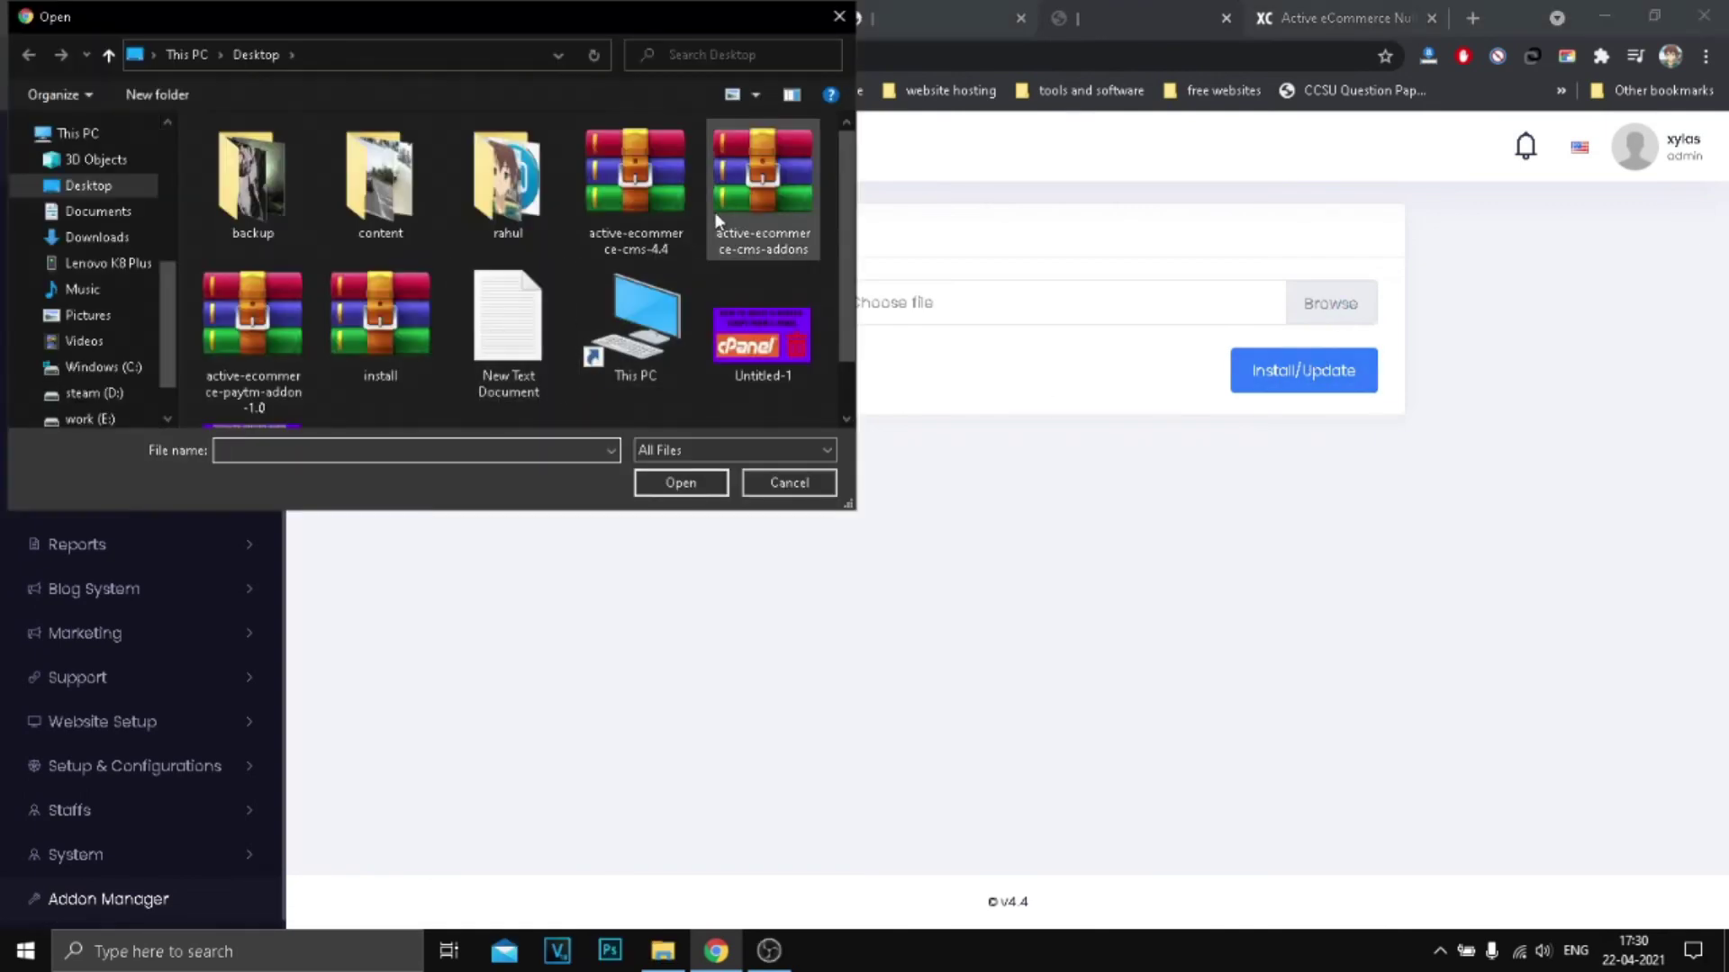
{"action": "double_click", "coordinate": [255, 364]}
{"action": "left_click", "coordinate": [1344, 393]}
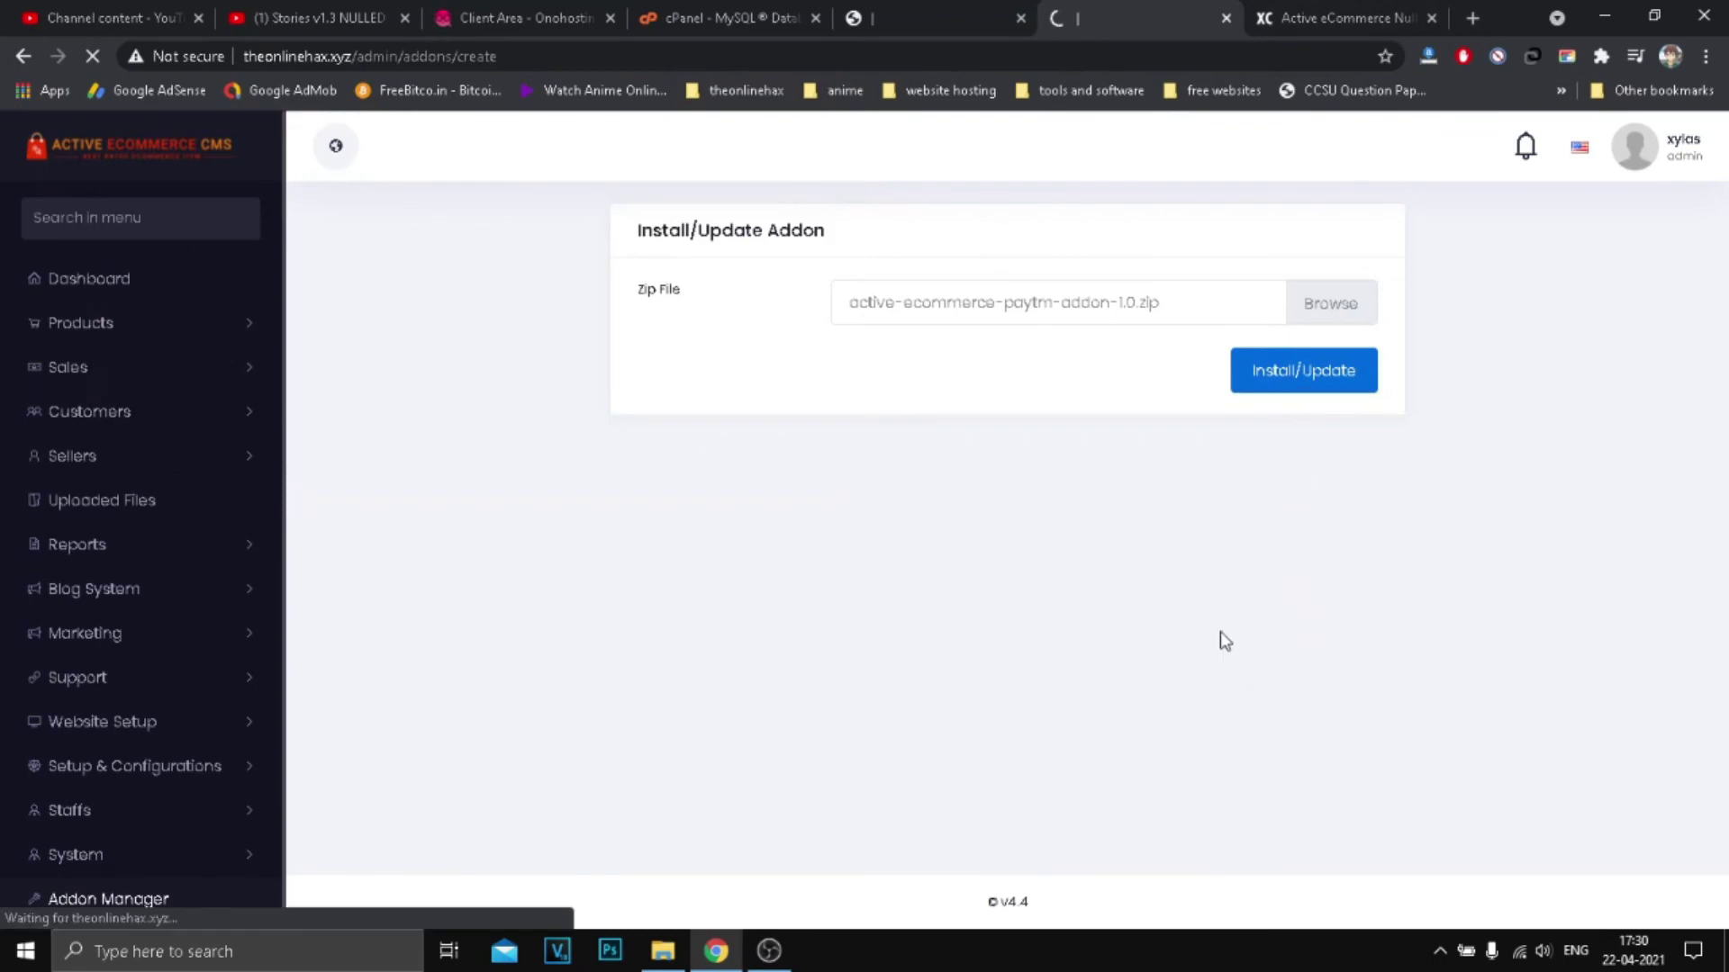